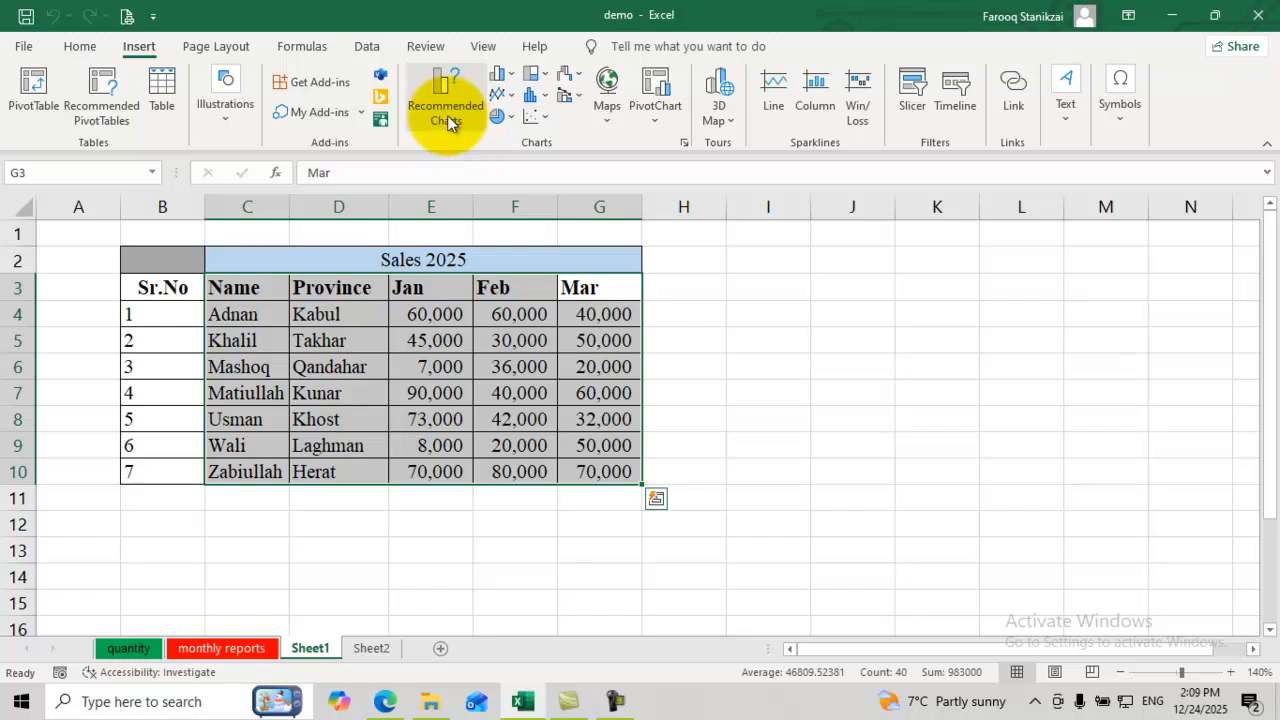
Step: Preview the recommended charts for the Sales 2025 table and settle on Clustered Column
{"action": "left_click", "coordinate": [447, 120]}
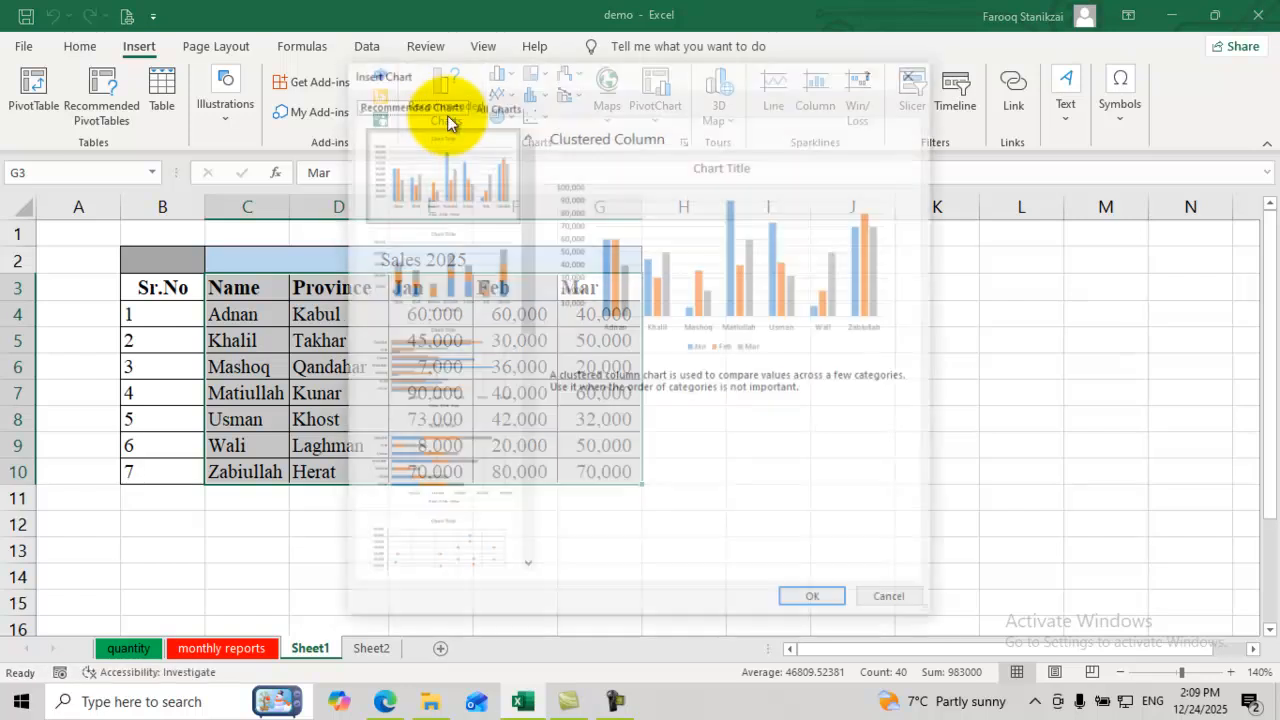
{"action": "left_click", "coordinate": [463, 285]}
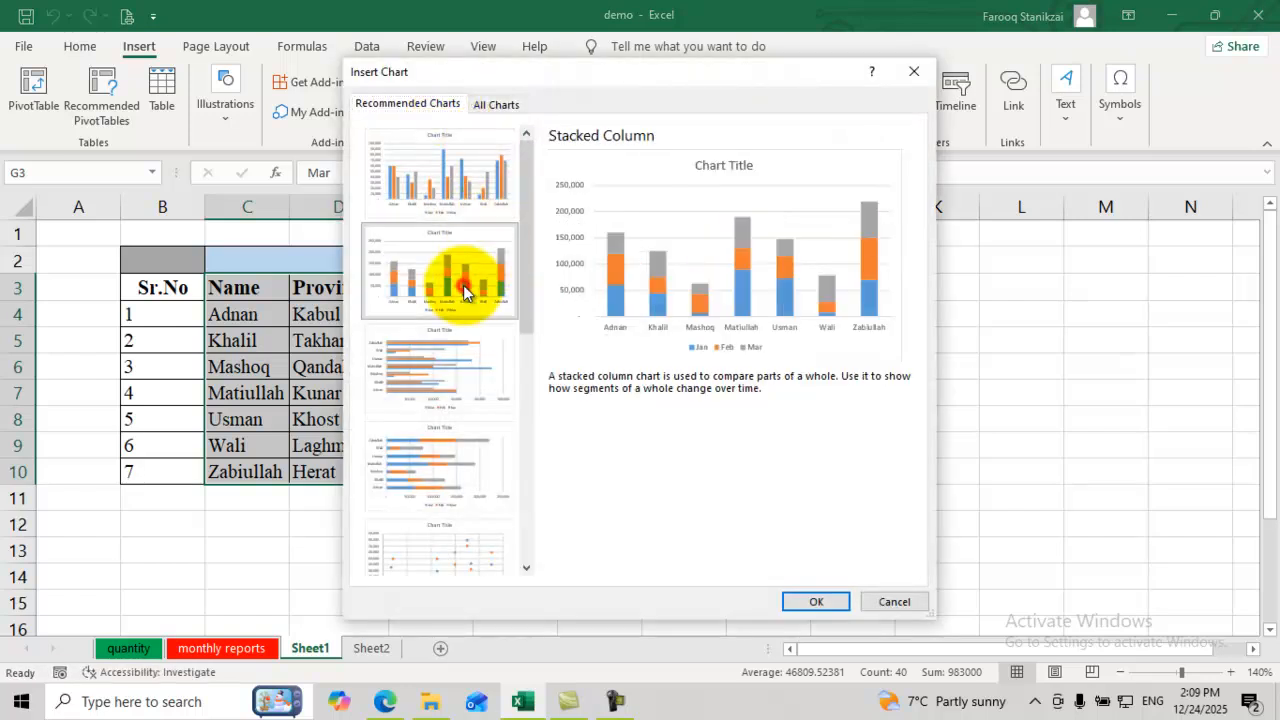
{"action": "left_click", "coordinate": [443, 373]}
{"action": "left_click", "coordinate": [432, 469]}
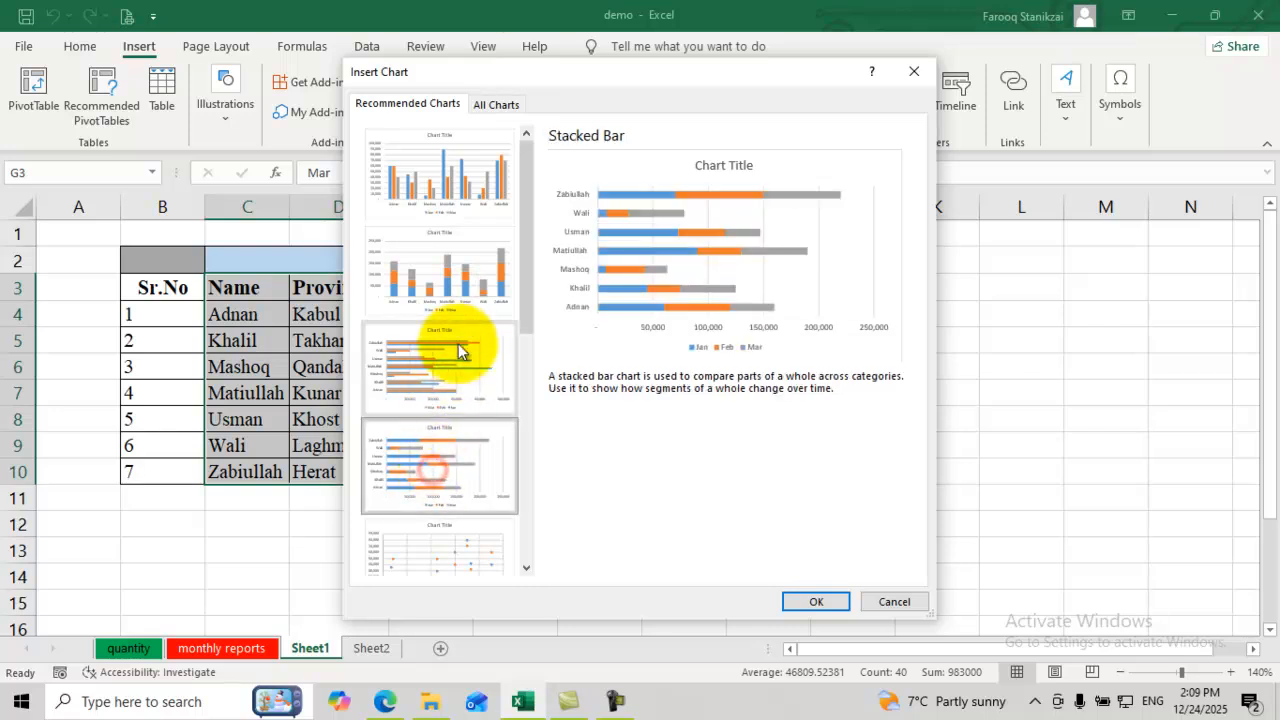
{"action": "left_click", "coordinate": [457, 276]}
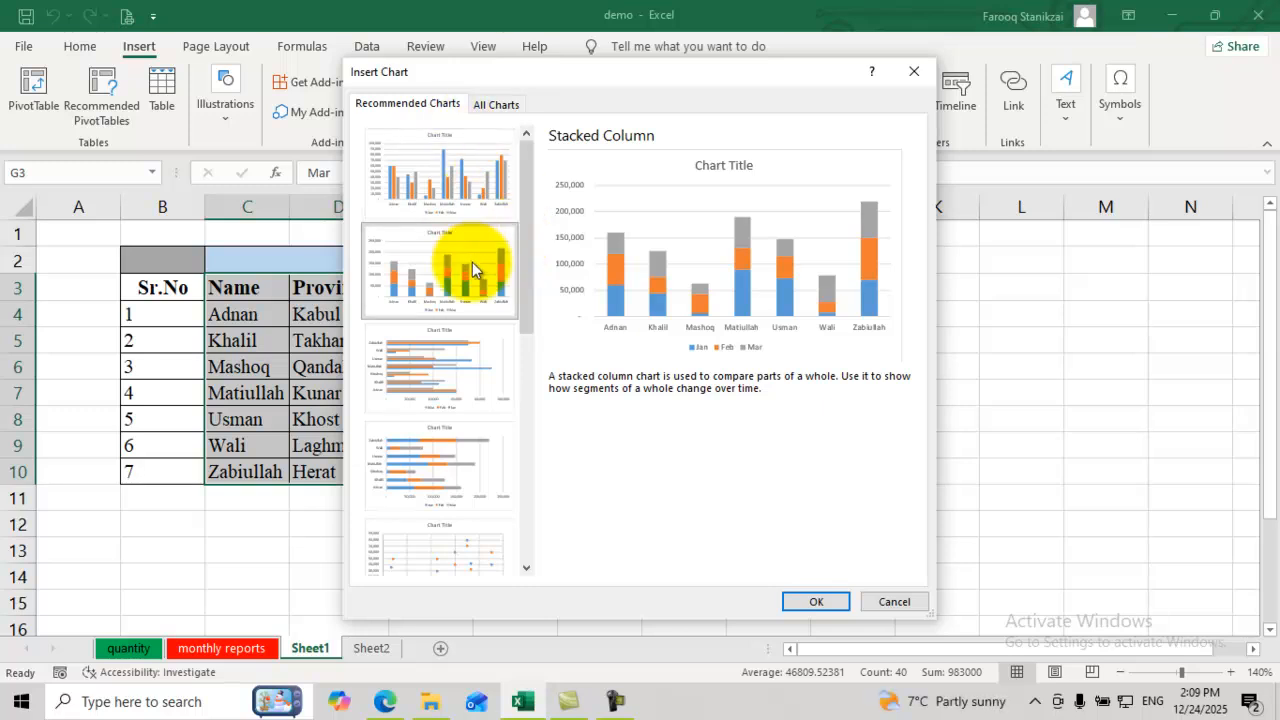
{"action": "left_click", "coordinate": [471, 163]}
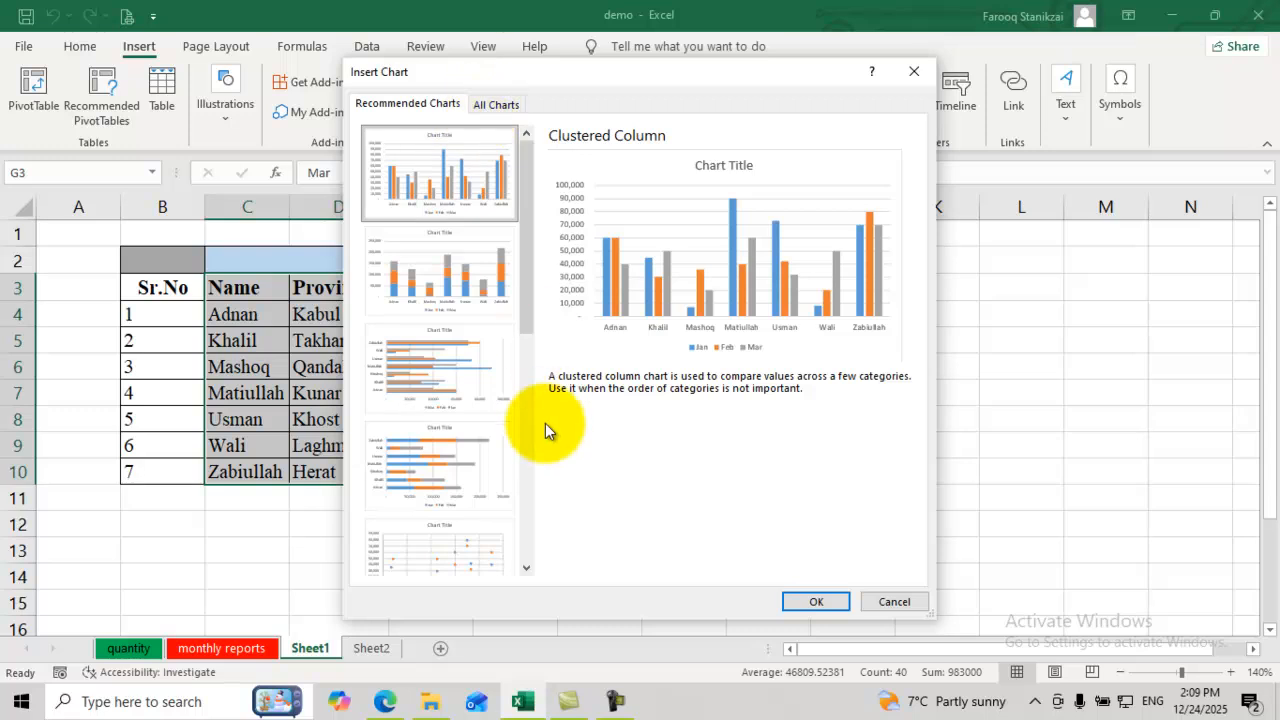
{"action": "left_click", "coordinate": [500, 105]}
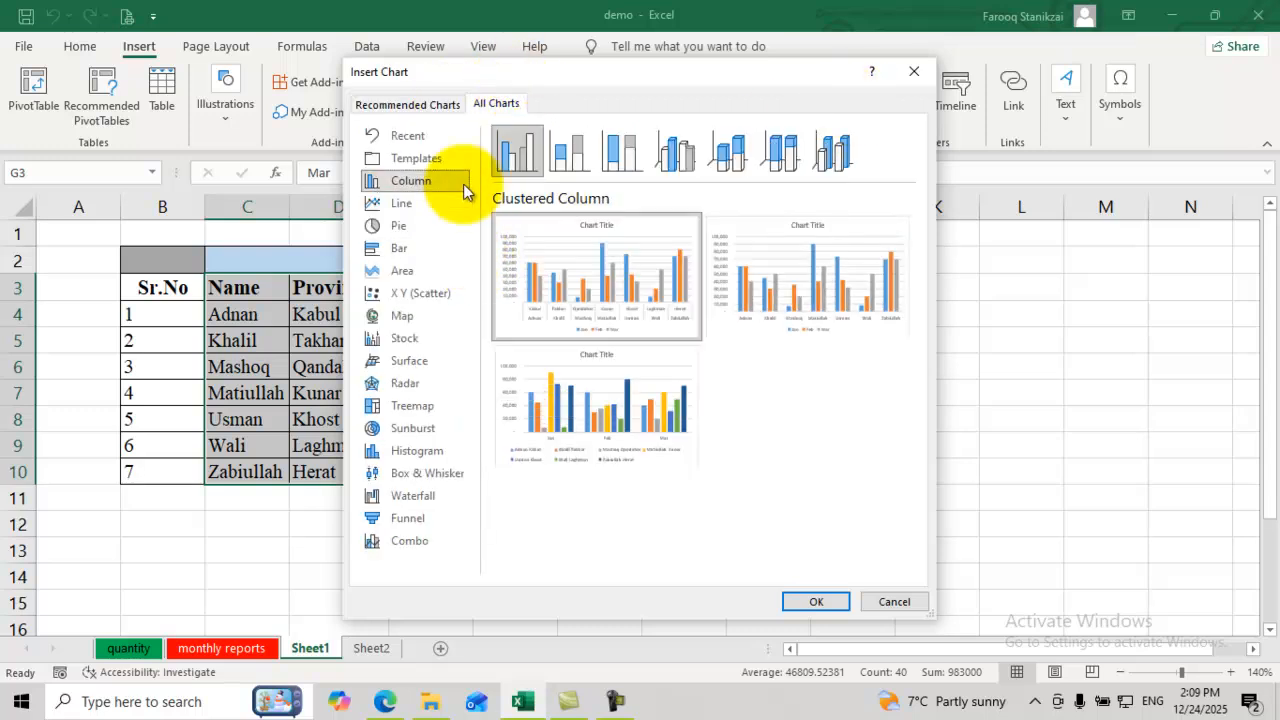
Step: Compare the Templates, Line, Pie and Area chart types, then return to the Clustered Column layouts
{"action": "left_click", "coordinate": [421, 164]}
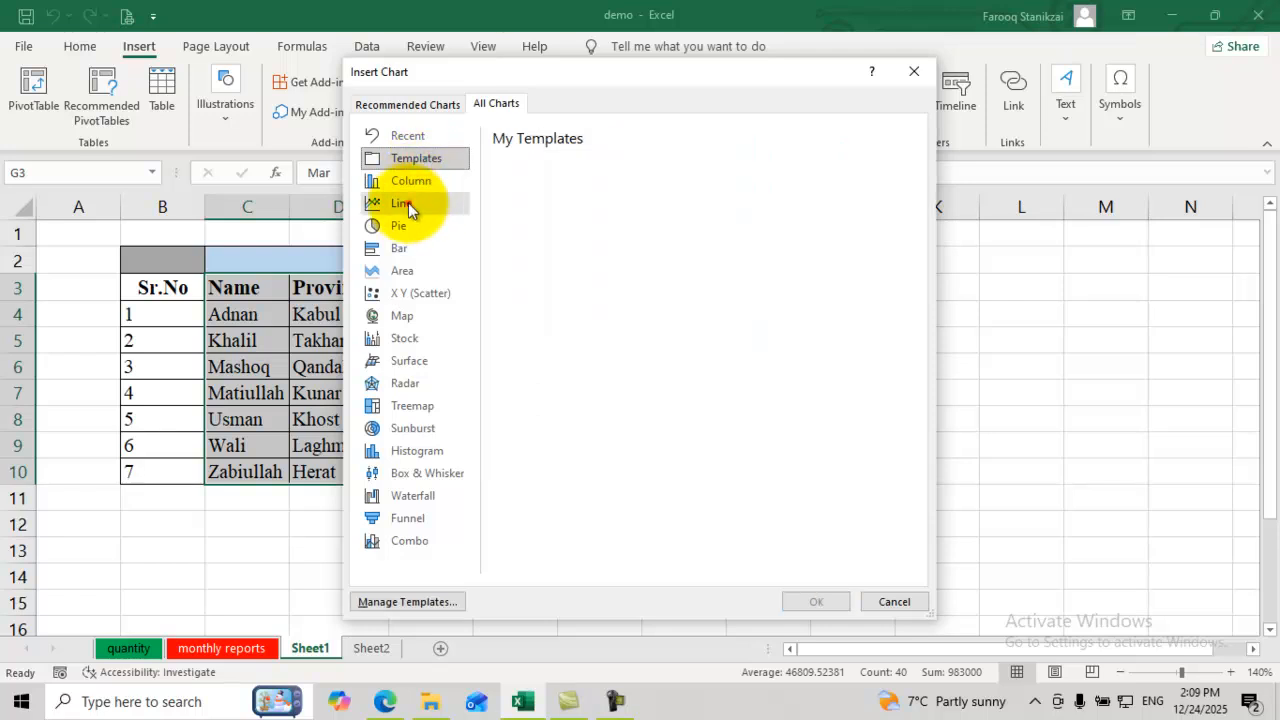
{"action": "left_click", "coordinate": [408, 202]}
{"action": "left_click", "coordinate": [410, 182]}
{"action": "left_click", "coordinate": [400, 226]}
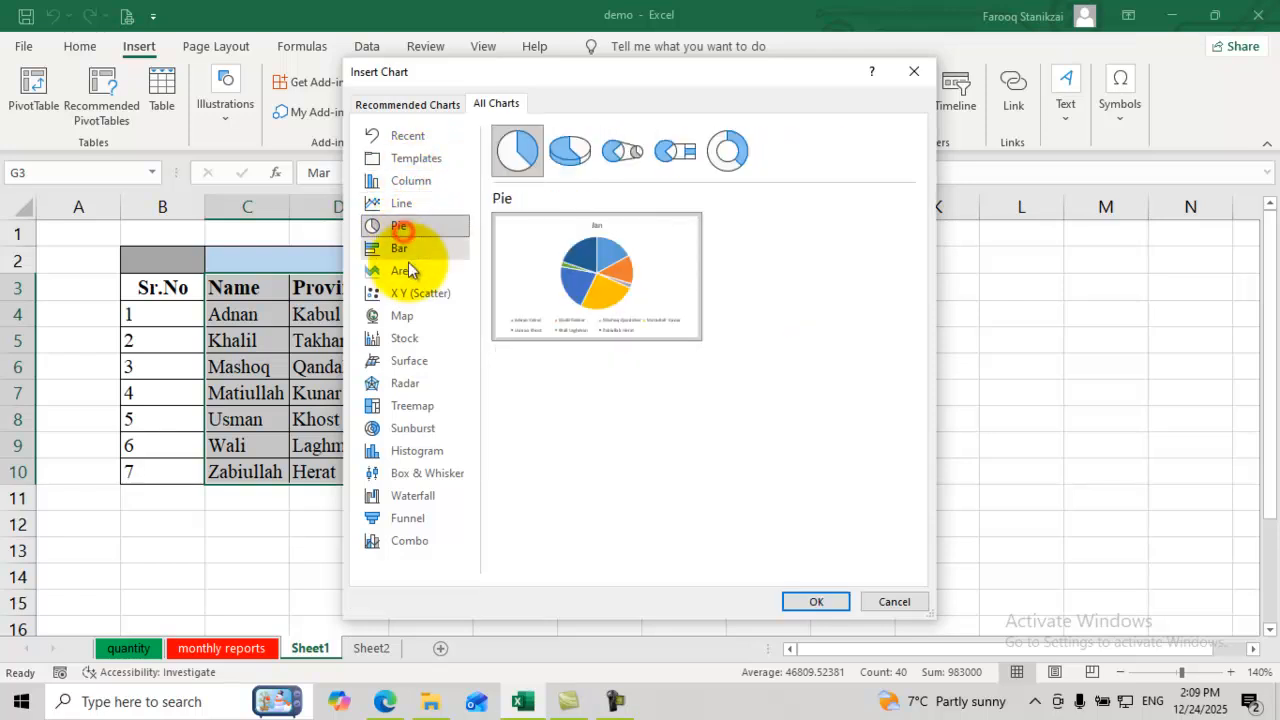
{"action": "left_click", "coordinate": [408, 268]}
{"action": "left_click", "coordinate": [410, 224]}
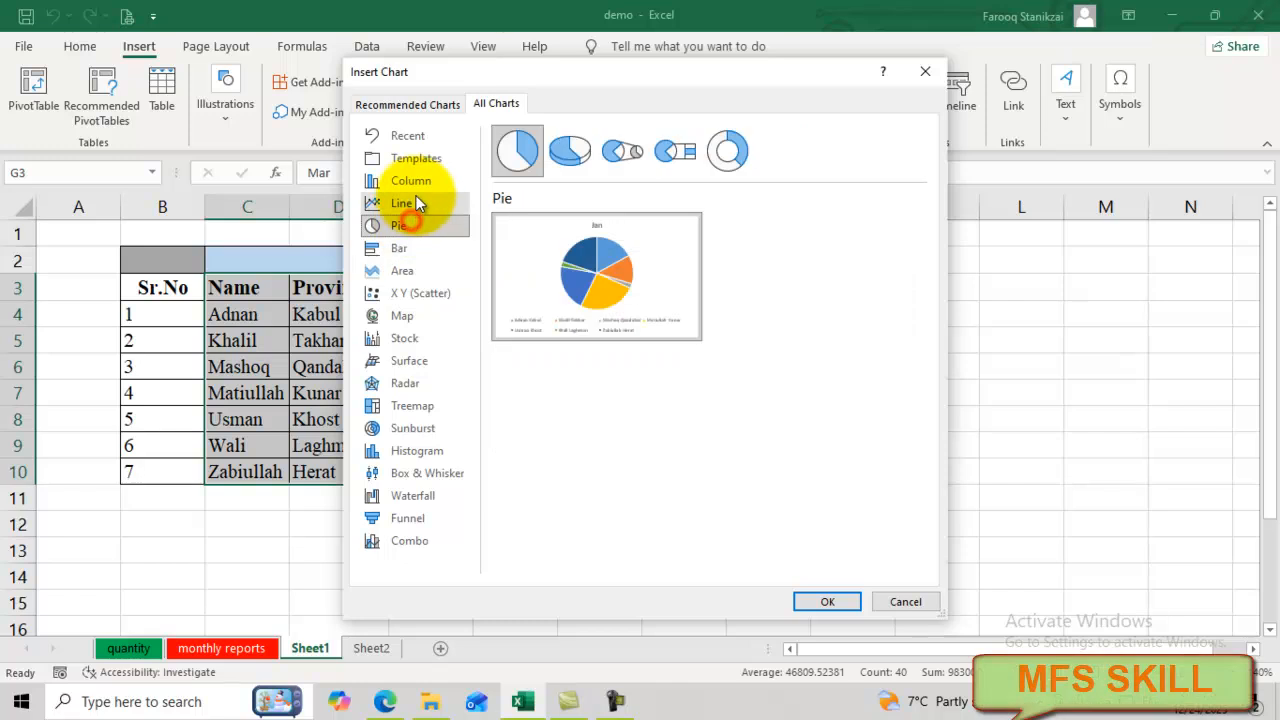
{"action": "left_click", "coordinate": [410, 181]}
{"action": "mouse_move", "coordinate": [647, 255]}
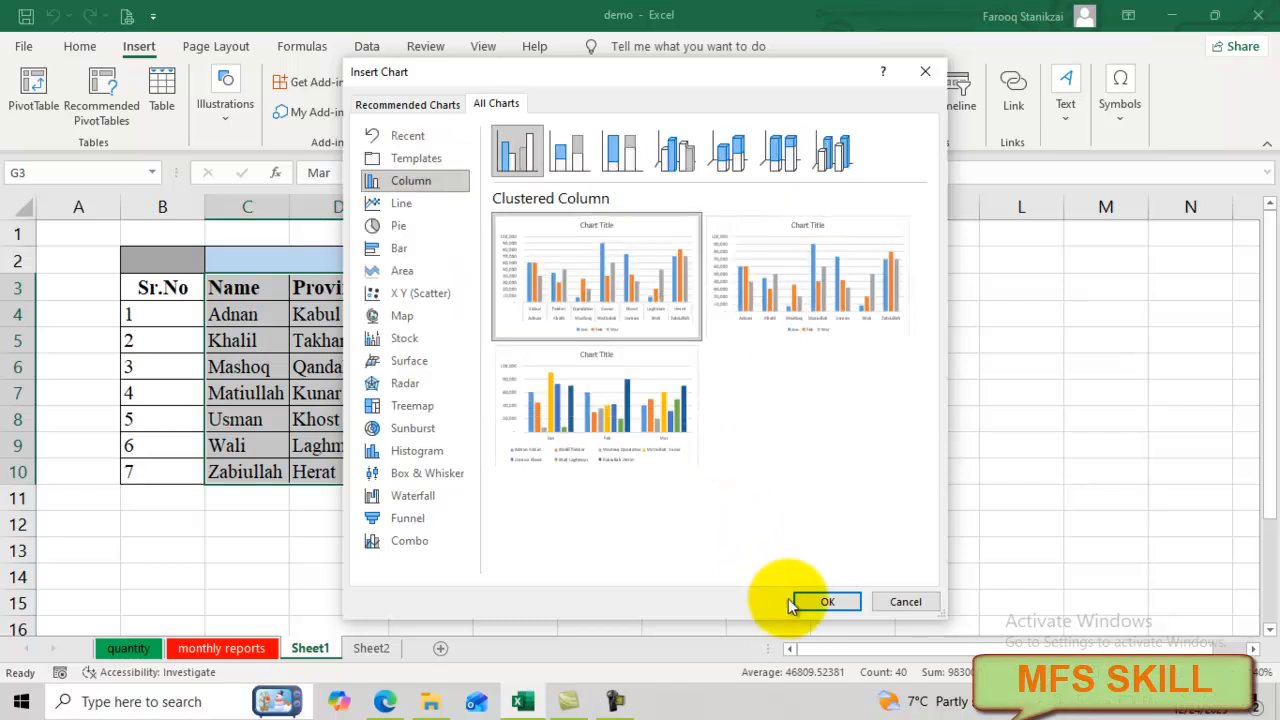
{"action": "mouse_move", "coordinate": [605, 385]}
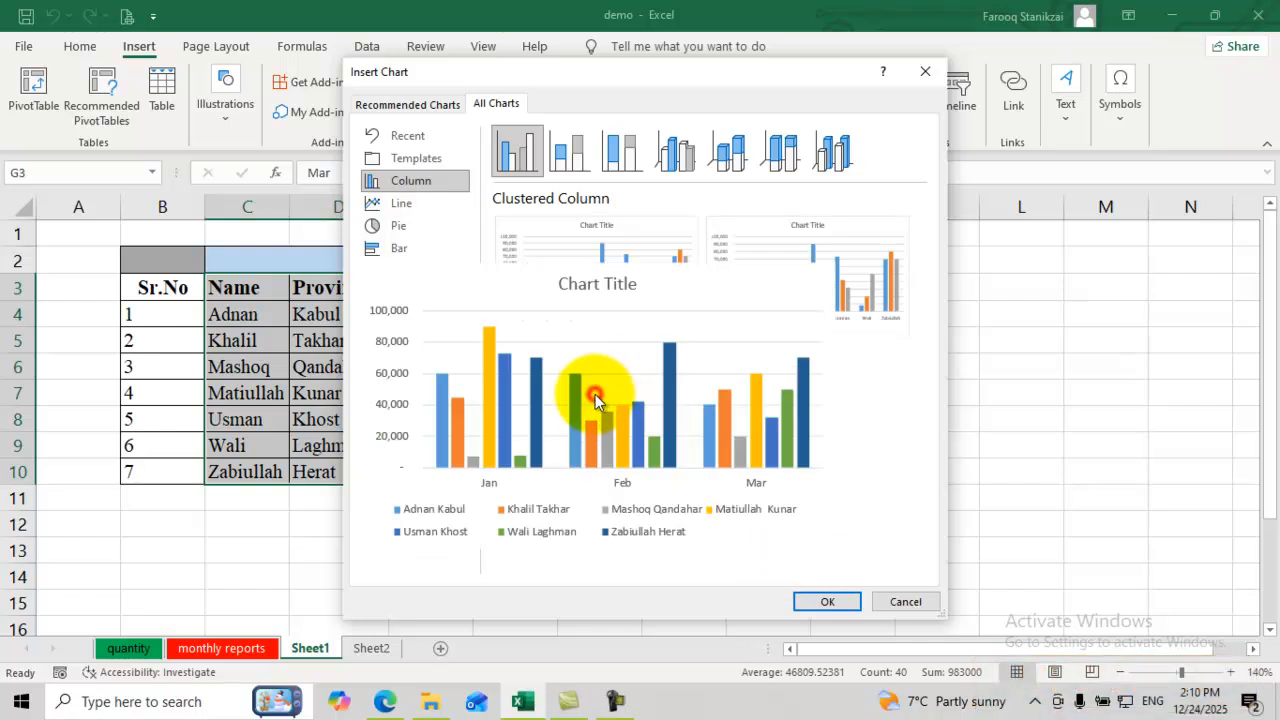
Step: Insert the clustered column chart of Jan–Mar sales and drag it into place on Sheet1
{"action": "left_click", "coordinate": [826, 601]}
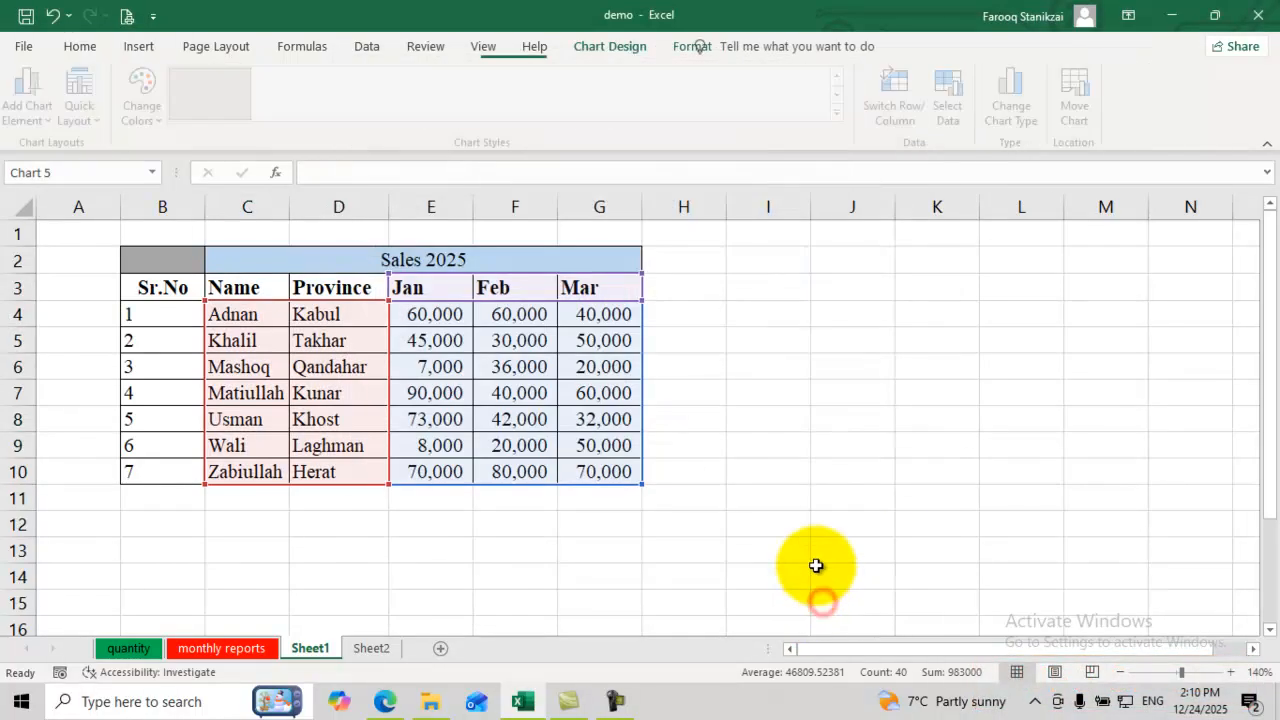
{"action": "left_click_drag", "start_coordinate": [610, 365], "coordinate": [630, 341]}
{"action": "left_click", "coordinate": [612, 322]}
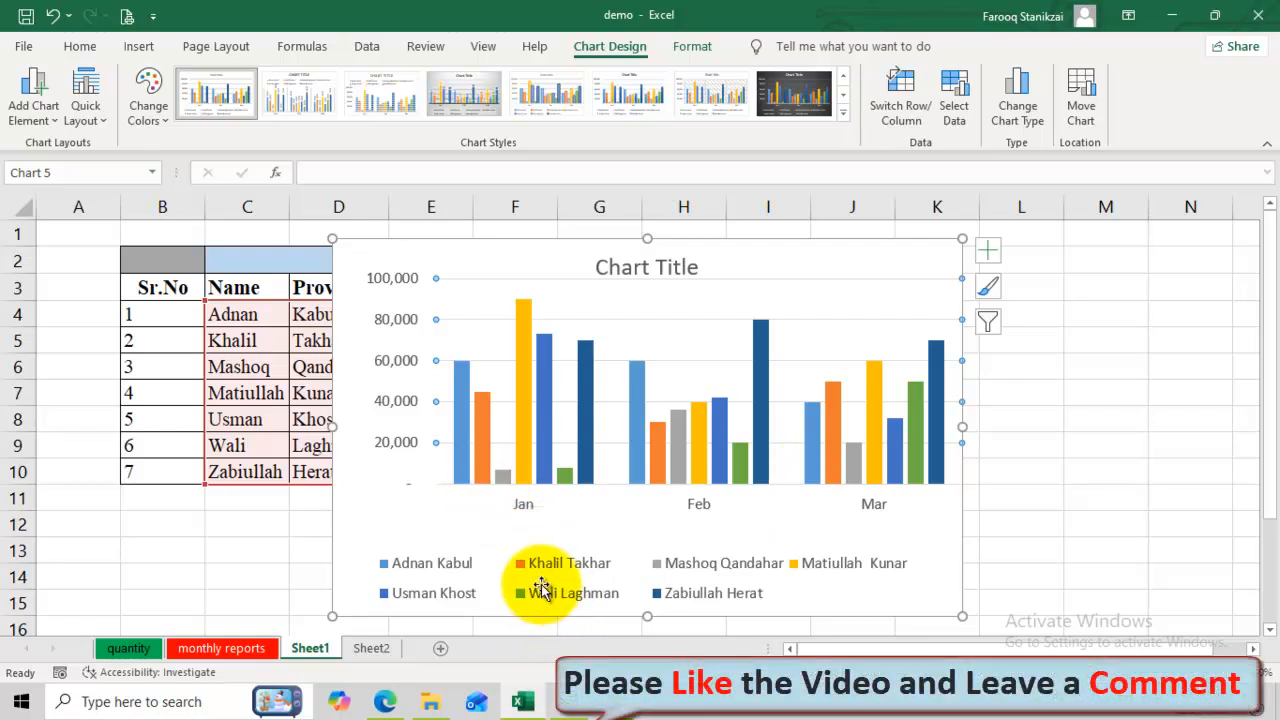
{"action": "mouse_move", "coordinate": [478, 460]}
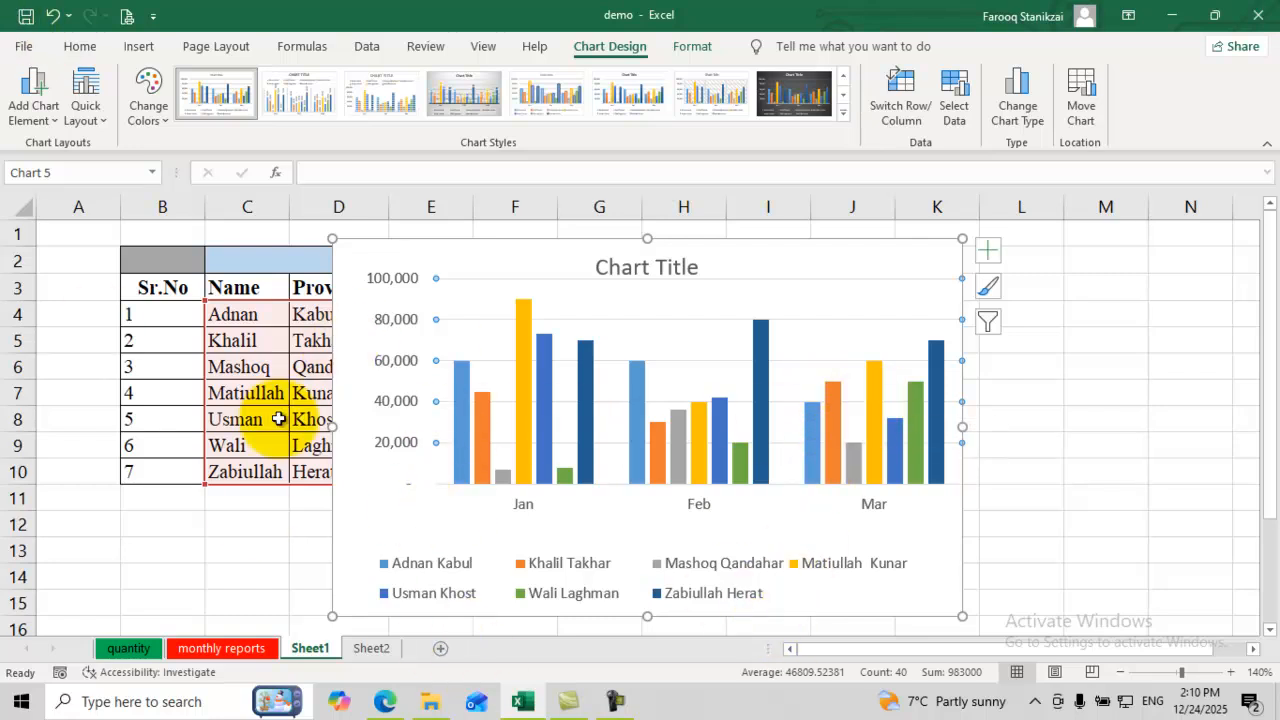
Step: Add a primary horizontal axis title reading 'na' to the chart
{"action": "left_click", "coordinate": [48, 114]}
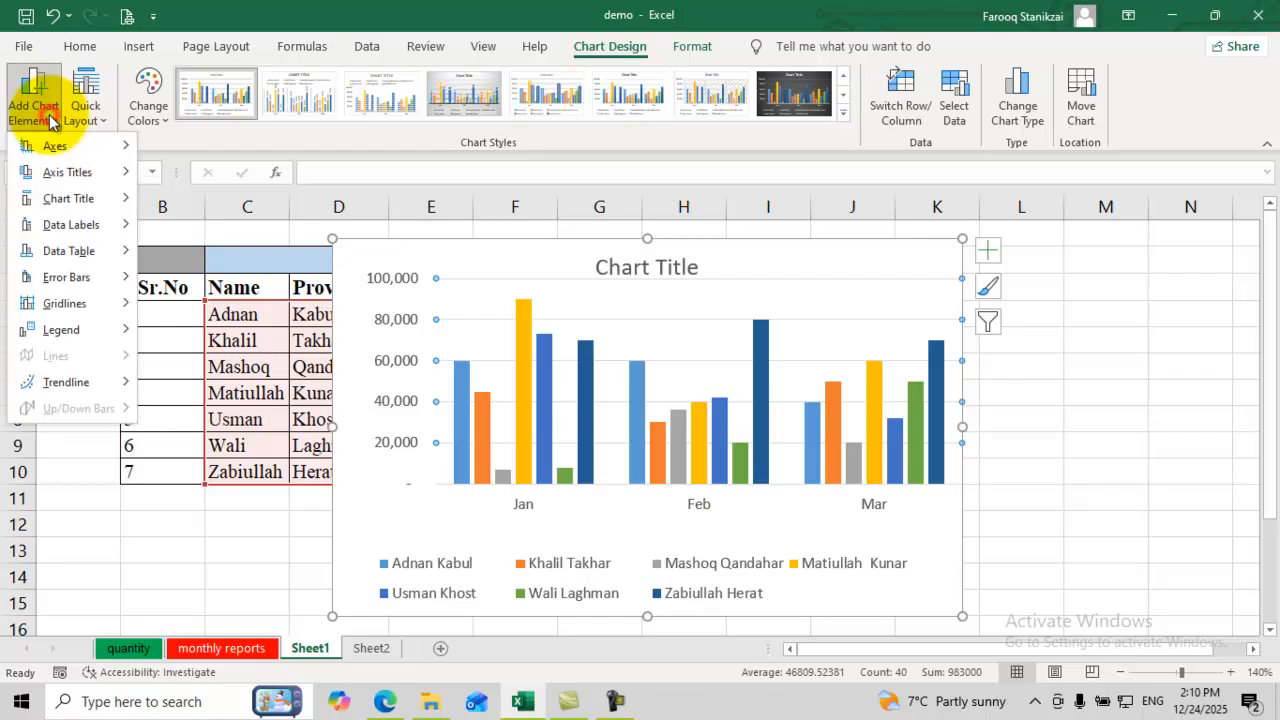
{"action": "mouse_move", "coordinate": [68, 149]}
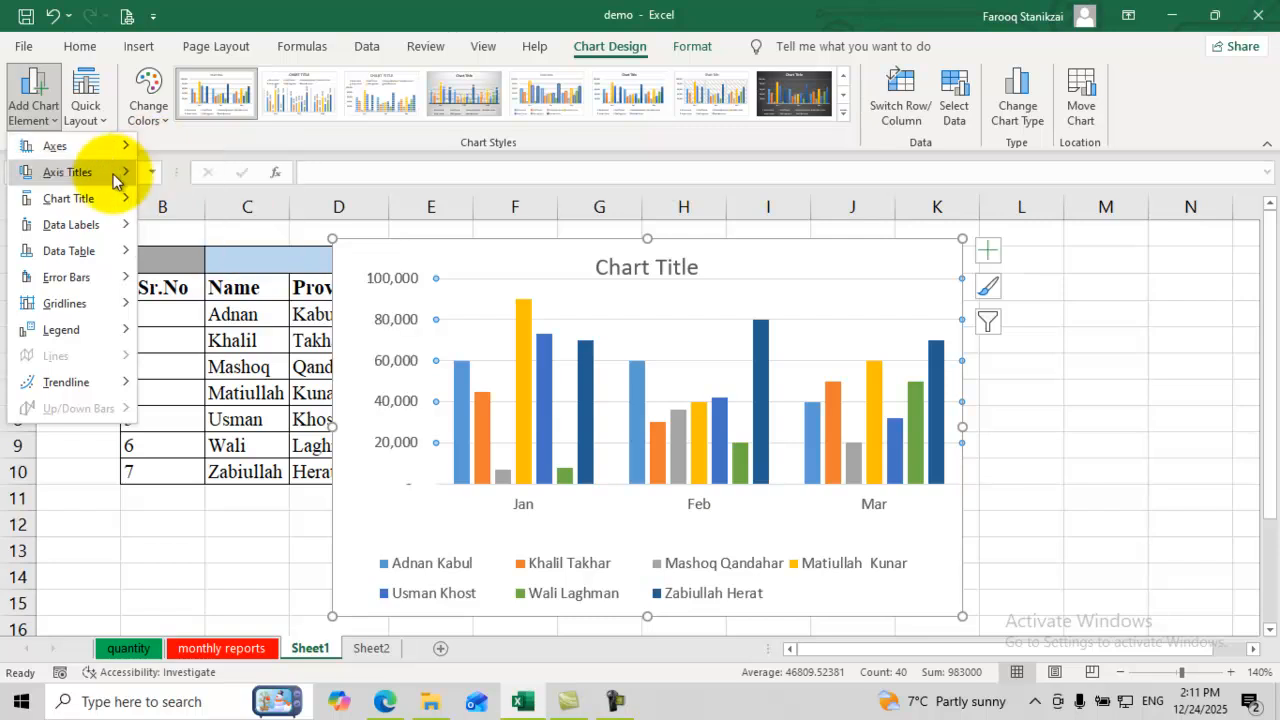
{"action": "mouse_move", "coordinate": [70, 172]}
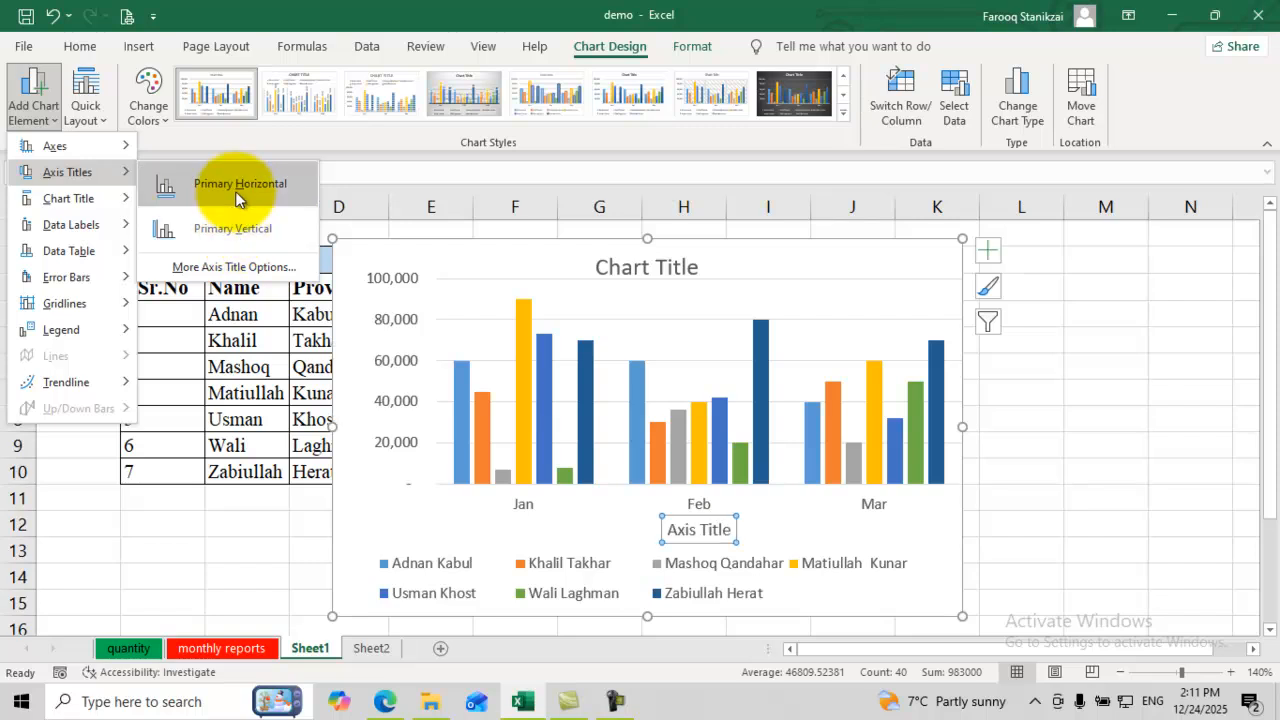
{"action": "left_click", "coordinate": [236, 192]}
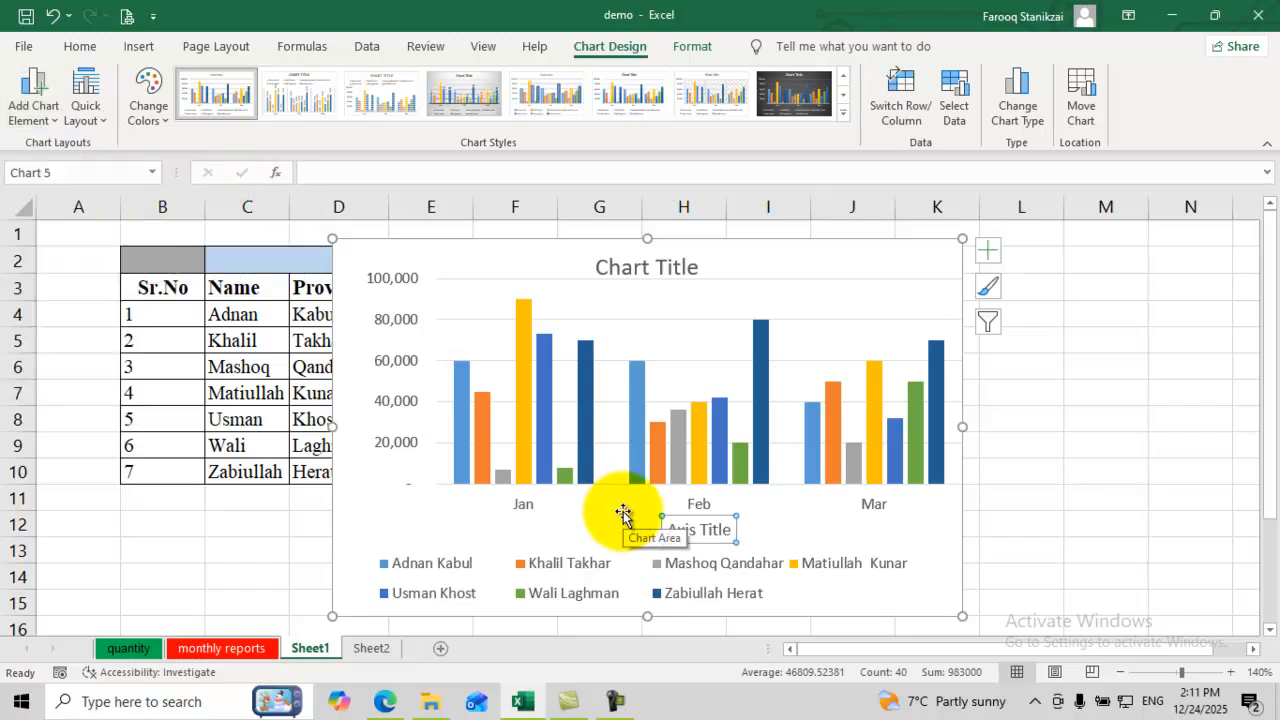
{"action": "type", "text": "nane"}
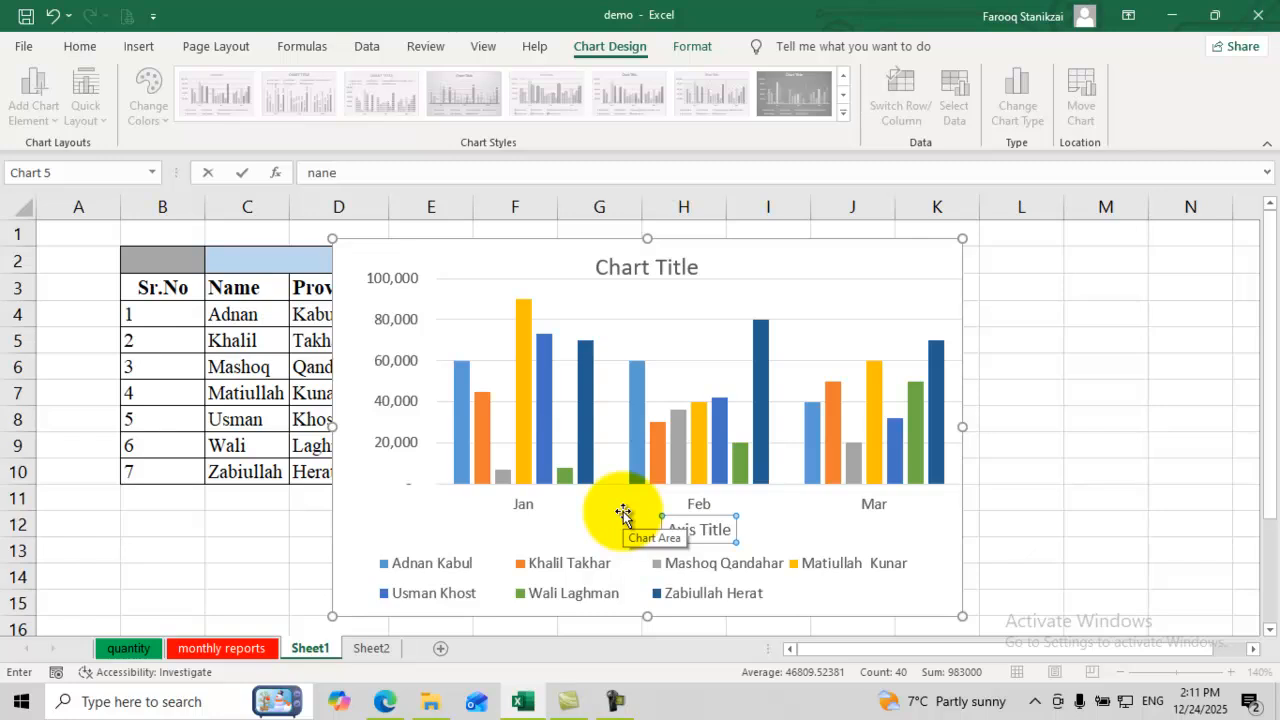
{"action": "key", "text": "Return"}
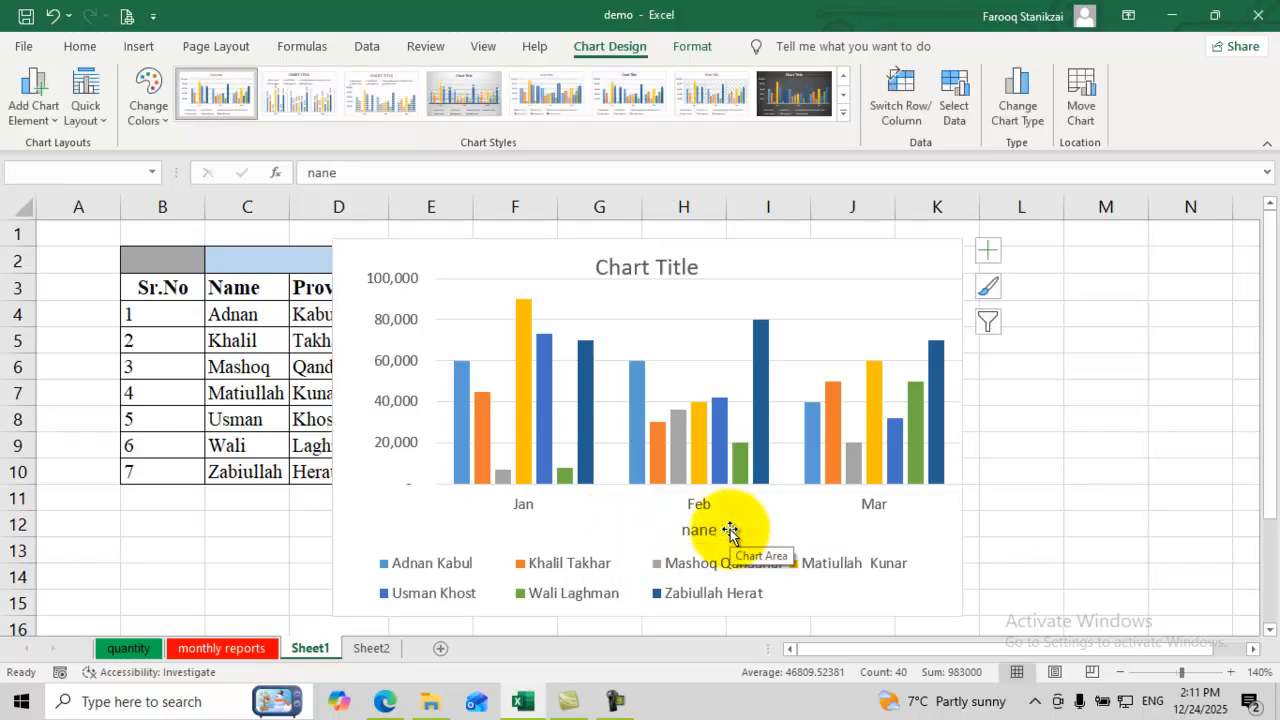
Step: Delete the chart and reinsert a default chart of the selected data with Alt+F1
{"action": "left_click", "coordinate": [730, 530]}
{"action": "key", "text": "Delete"}
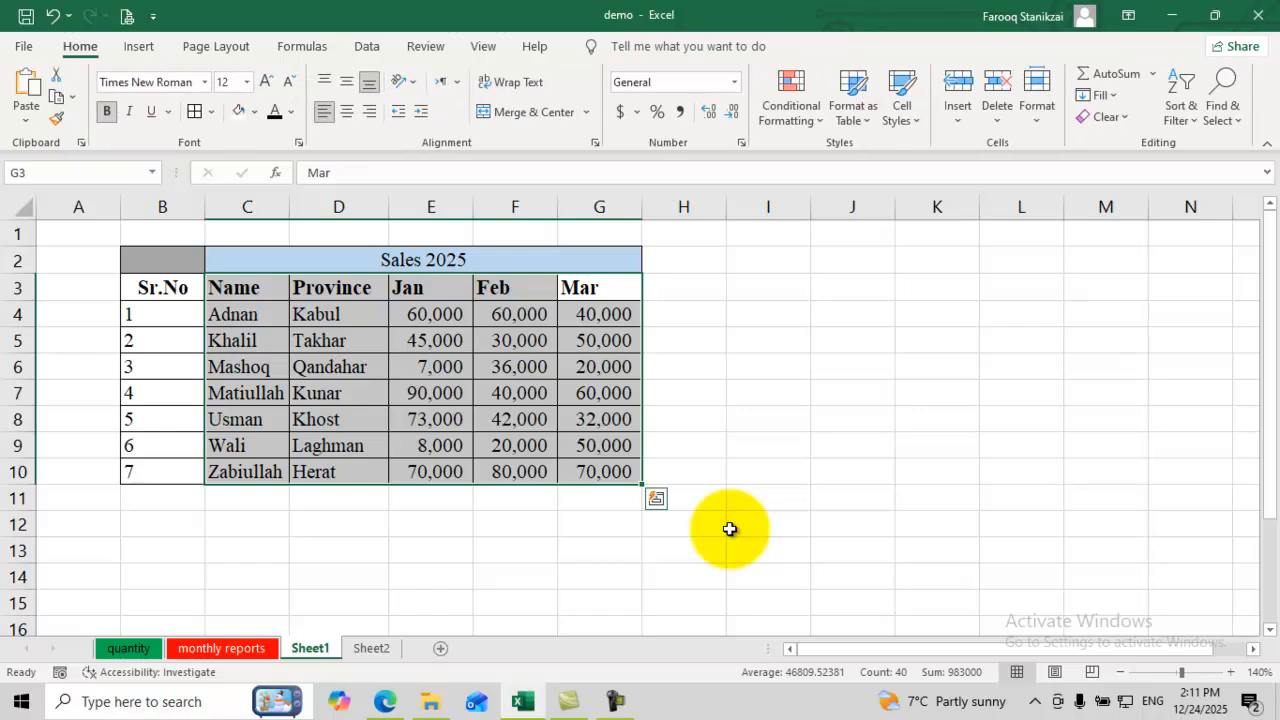
{"action": "key", "text": "alt+F1"}
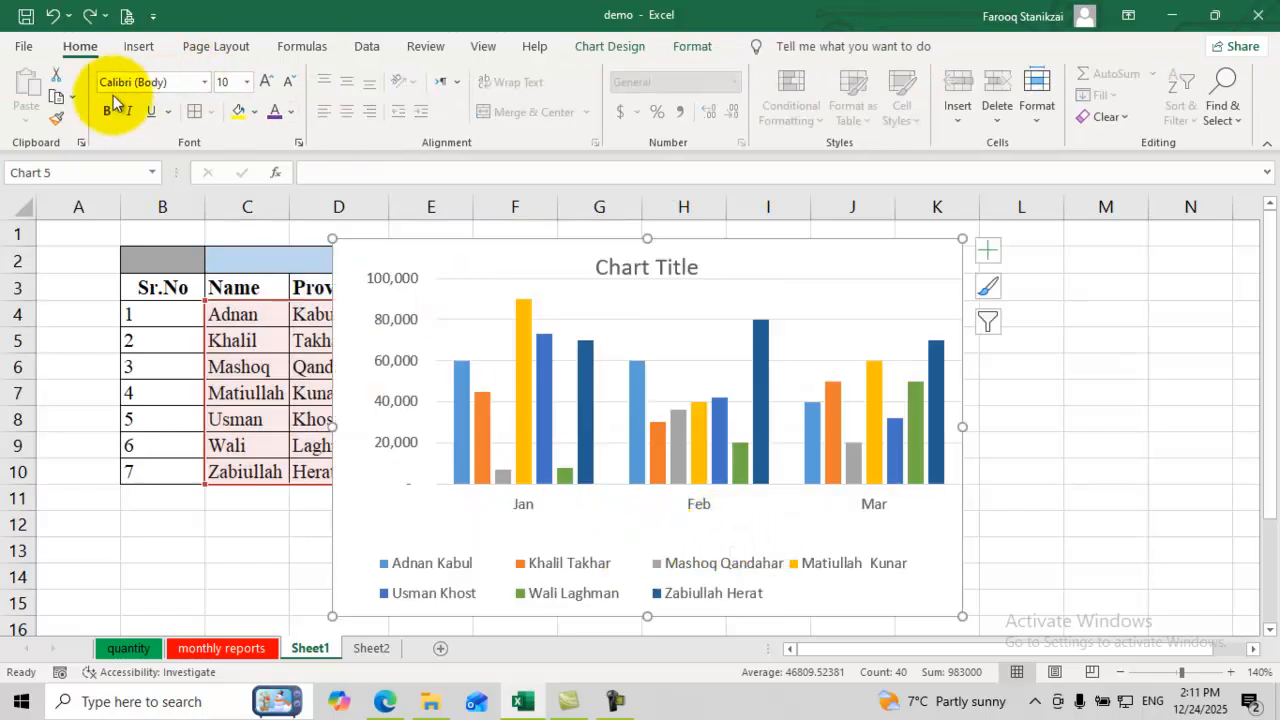
Step: Give the new chart a horizontal axis title reading 'name of persons and city'
{"action": "left_click", "coordinate": [620, 465]}
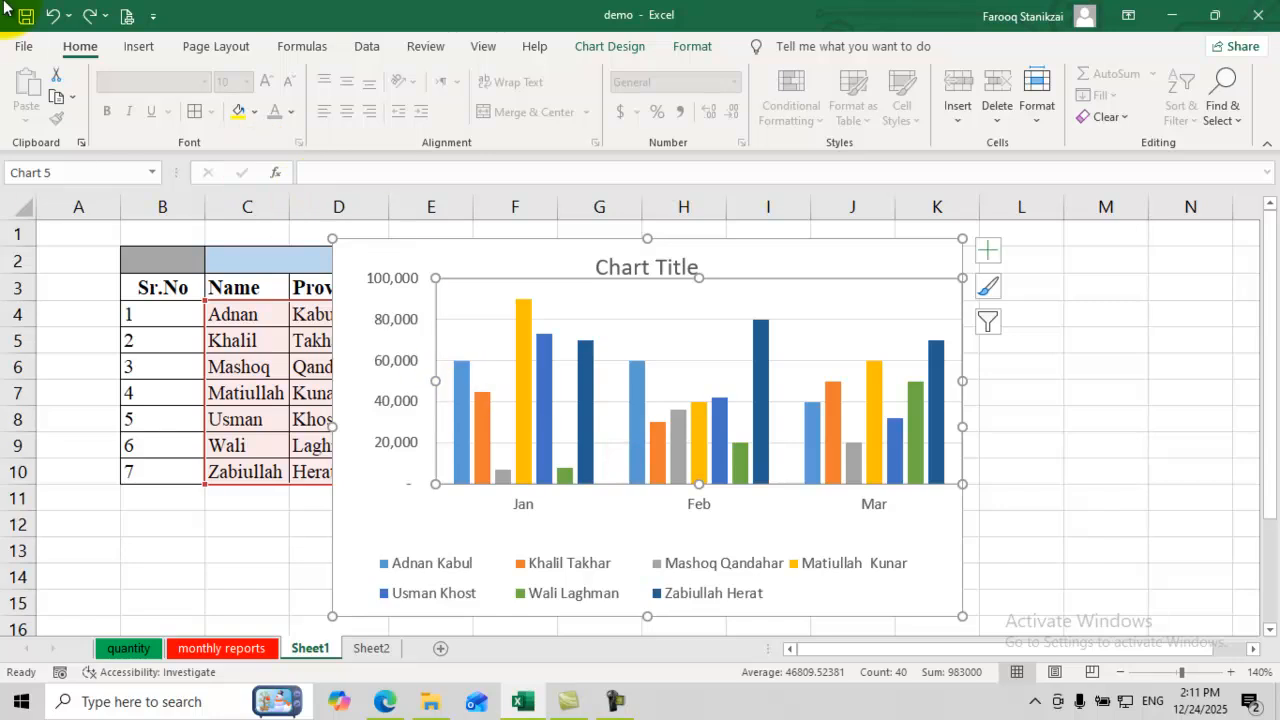
{"action": "left_click", "coordinate": [609, 45]}
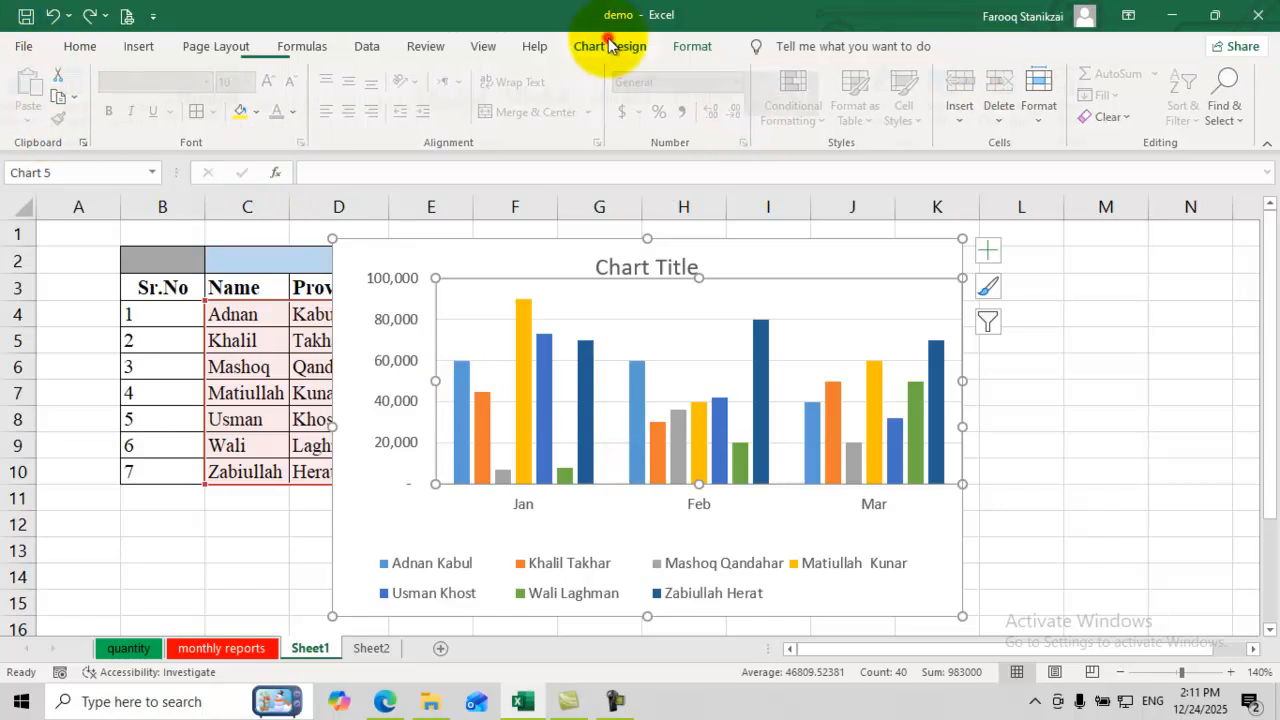
{"action": "left_click", "coordinate": [33, 100]}
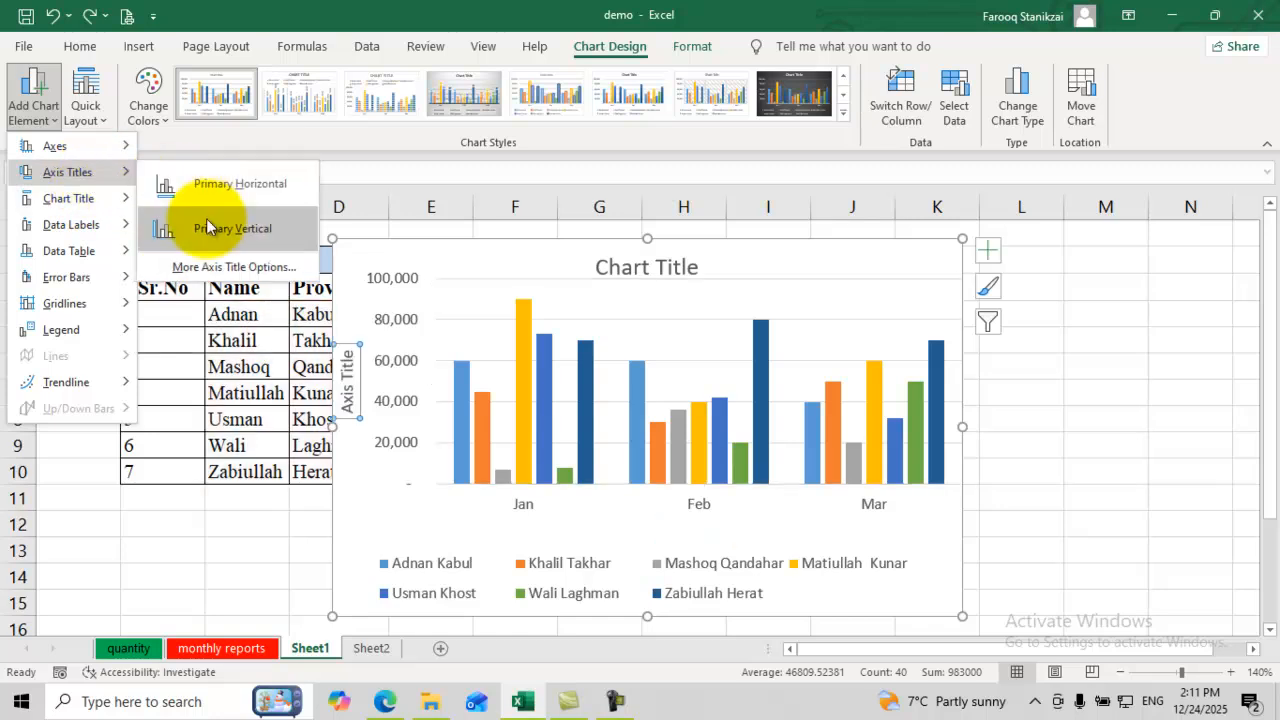
{"action": "left_click", "coordinate": [202, 192]}
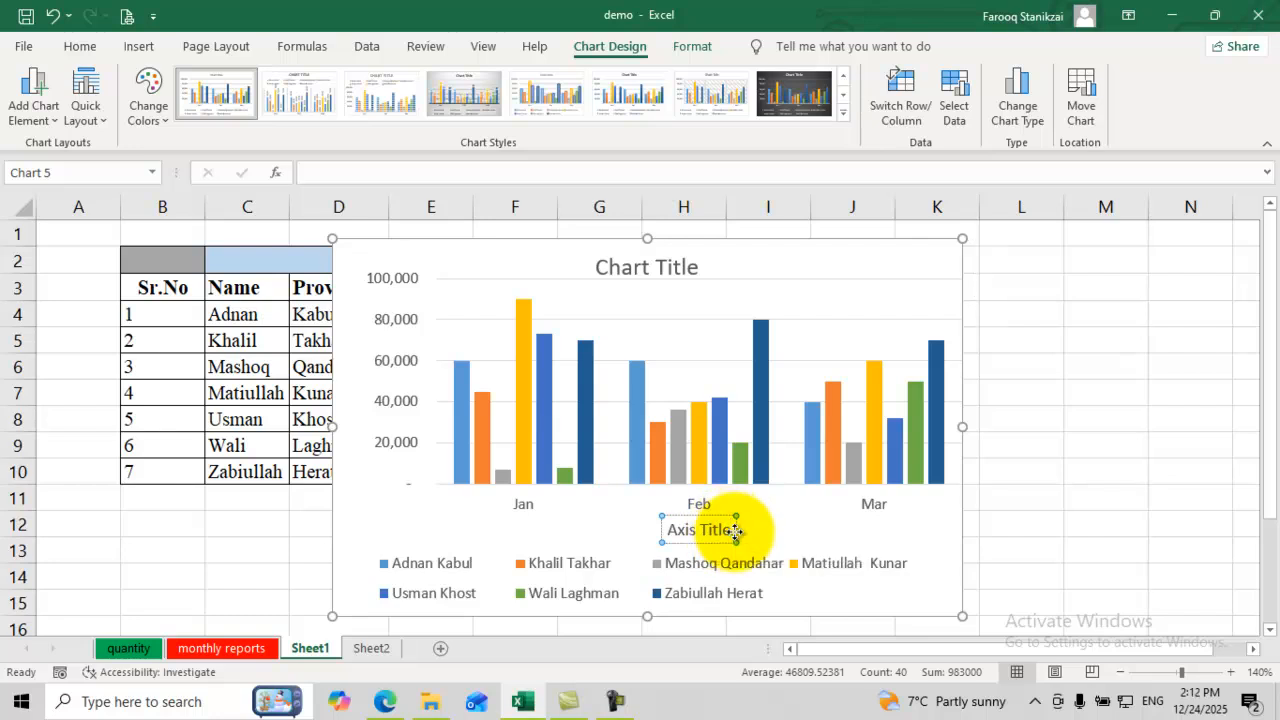
{"action": "key", "text": "BackSpace"}
{"action": "key", "text": "BackSpace"}
{"action": "key", "text": "BackSpace"}
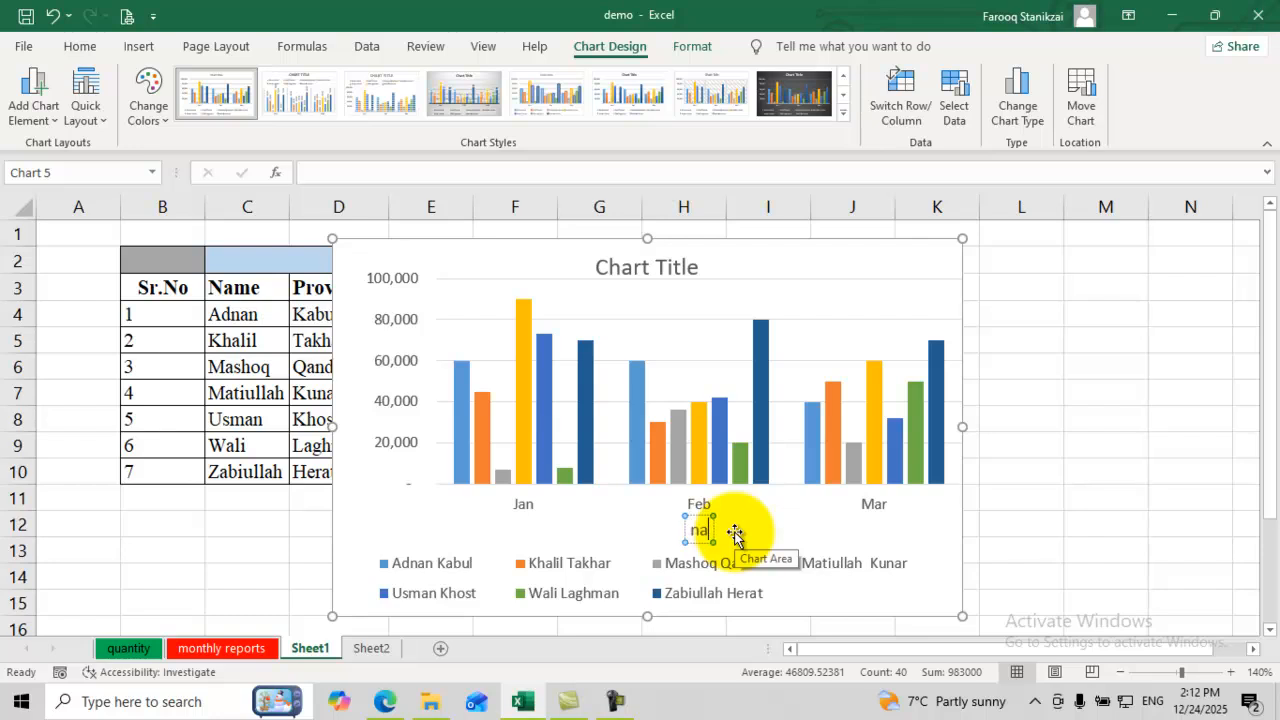
{"action": "type", "text": "name of persons a"}
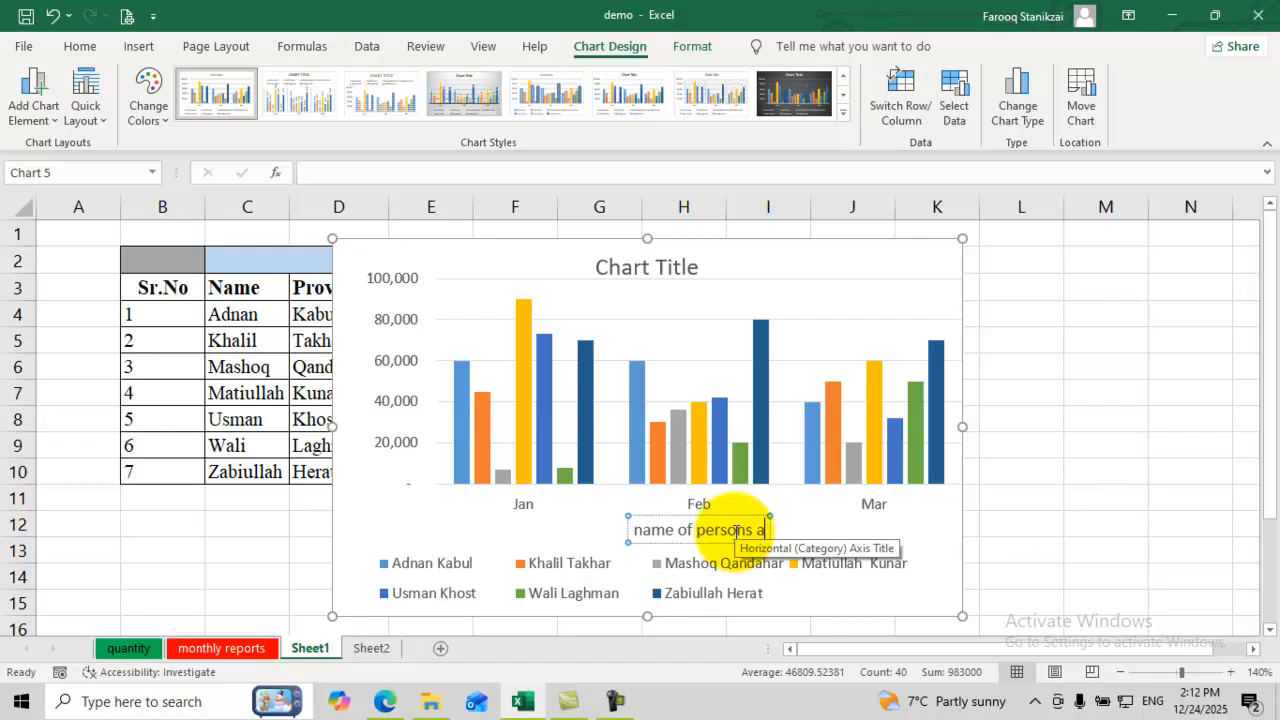
{"action": "type", "text": "nd city"}
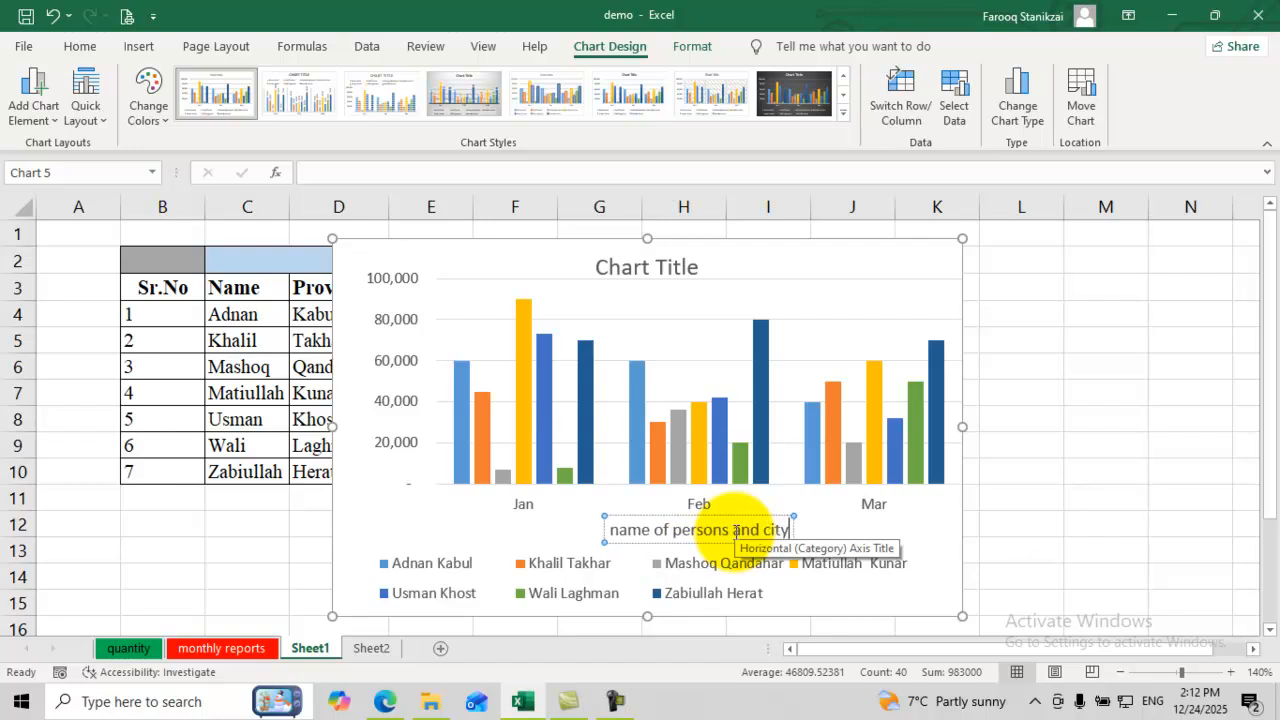
{"action": "left_click", "coordinate": [352, 341]}
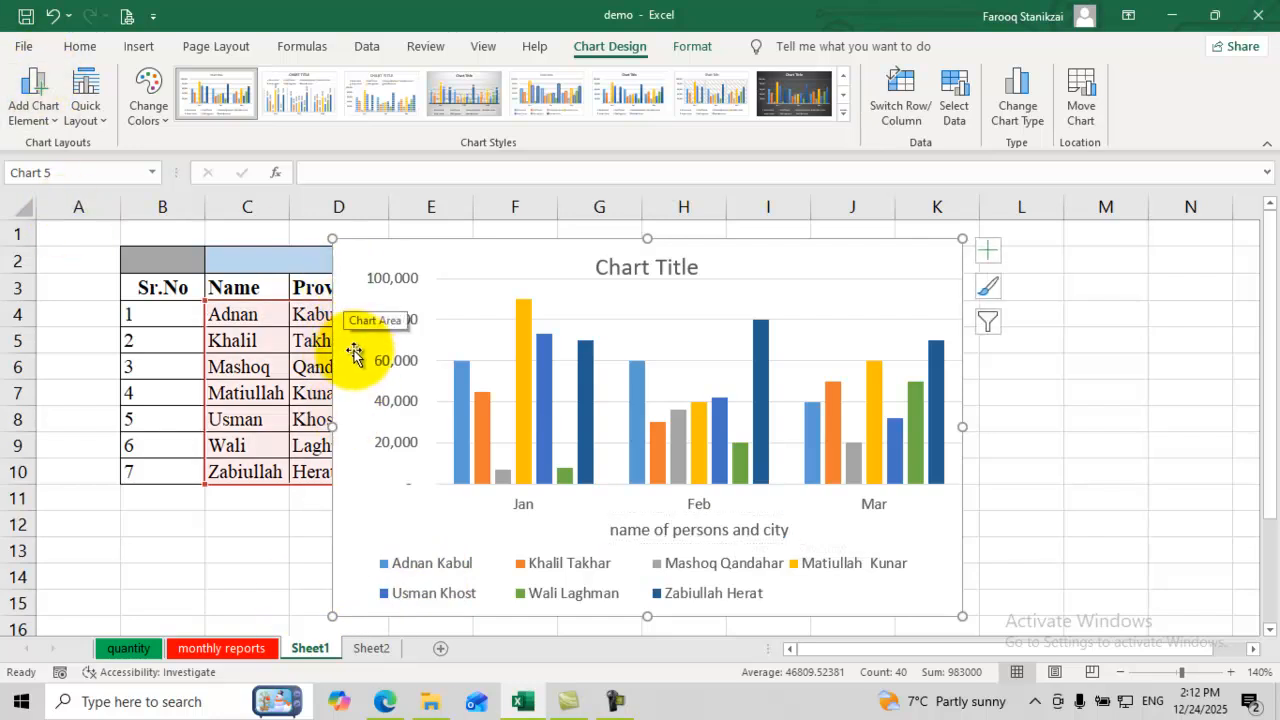
Step: Add a primary vertical axis title to the chart
{"action": "left_click", "coordinate": [40, 115]}
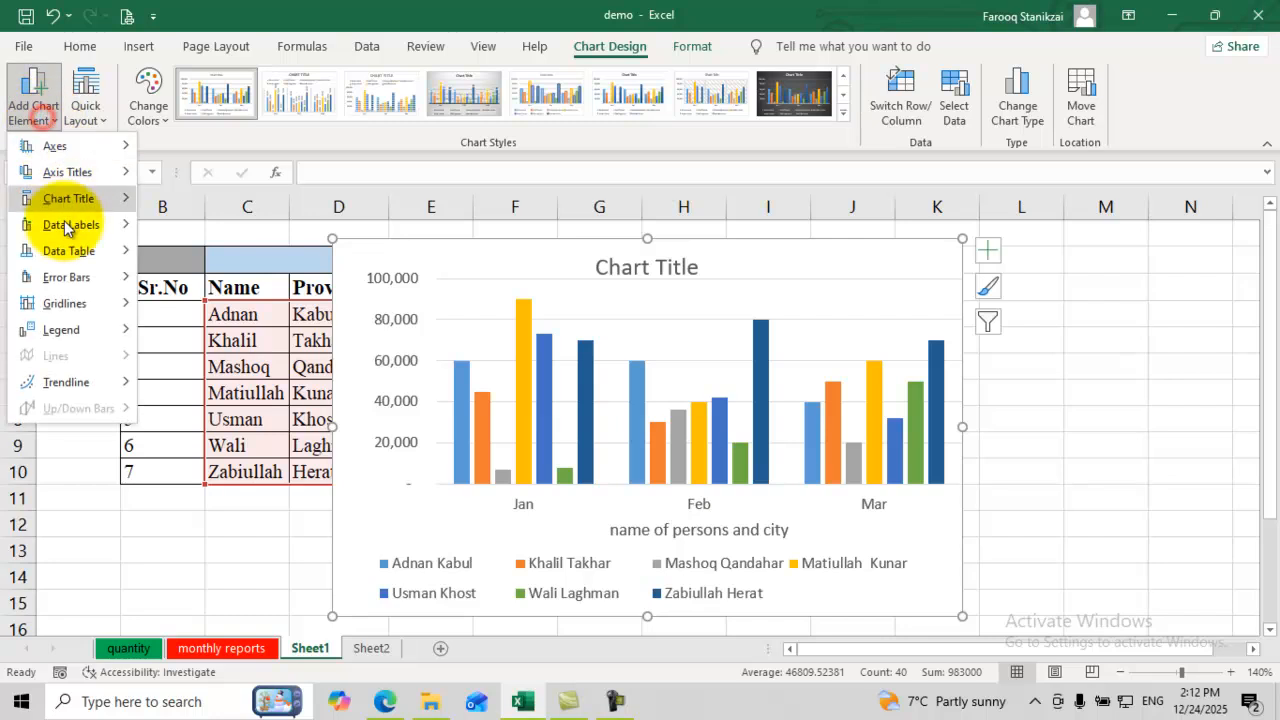
{"action": "mouse_move", "coordinate": [100, 172]}
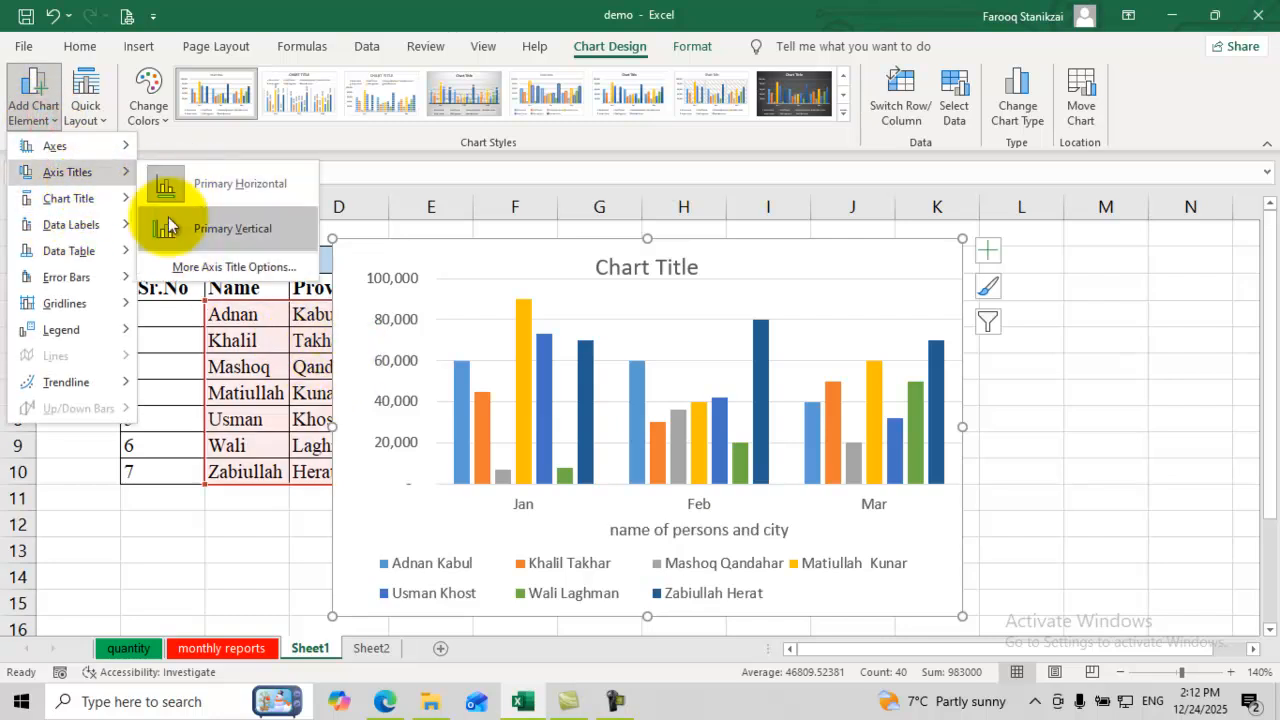
{"action": "left_click", "coordinate": [197, 229]}
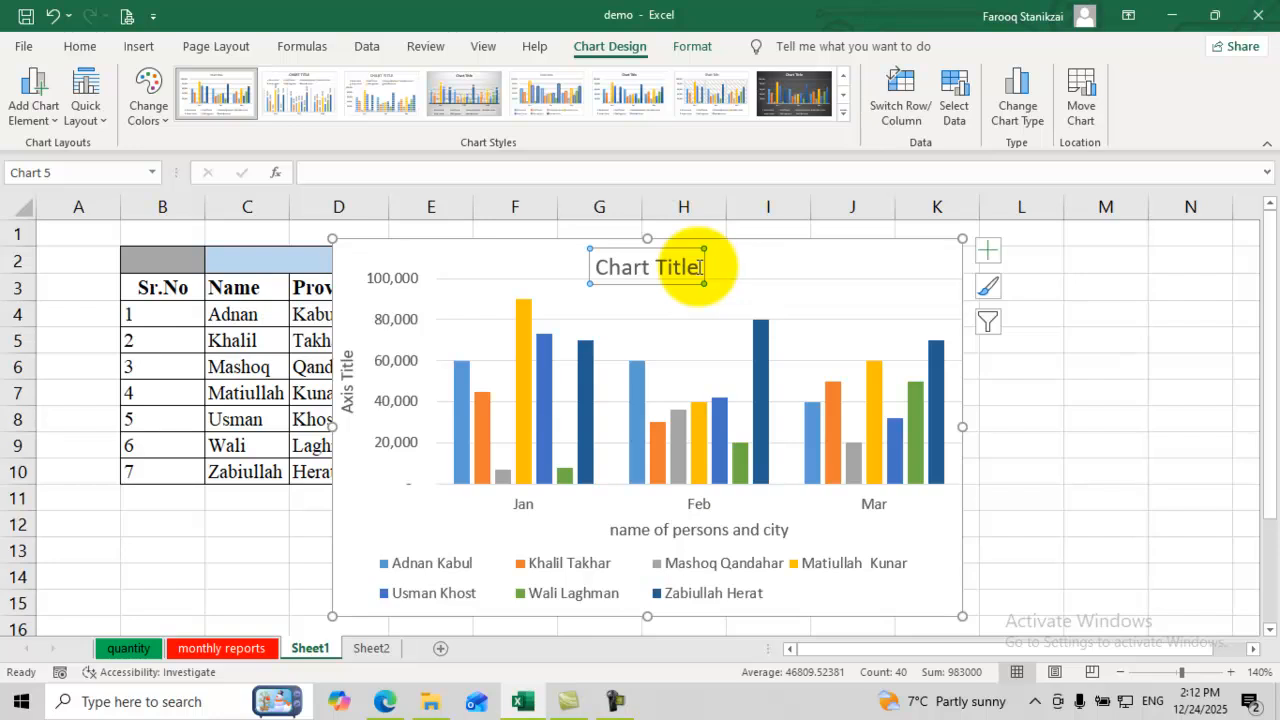
Step: Change the chart title to 'Sales reports'
{"action": "type", "text": "Sf"}
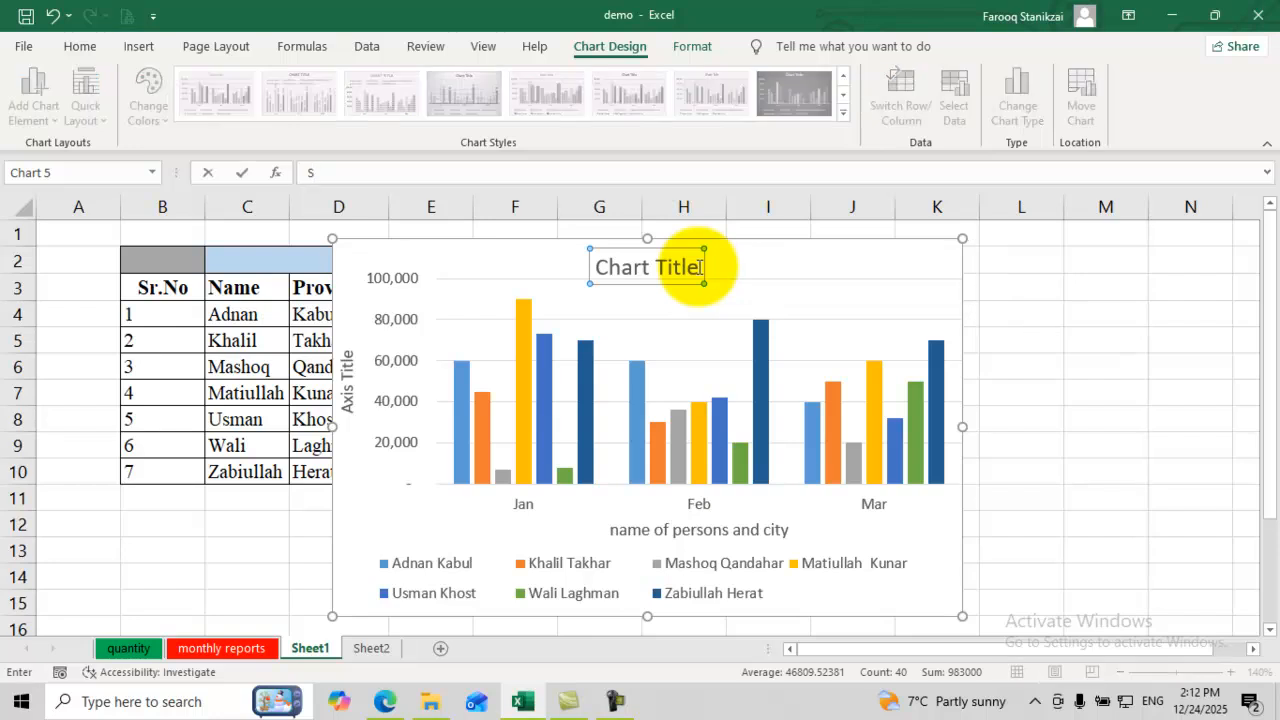
{"action": "key", "text": "Return"}
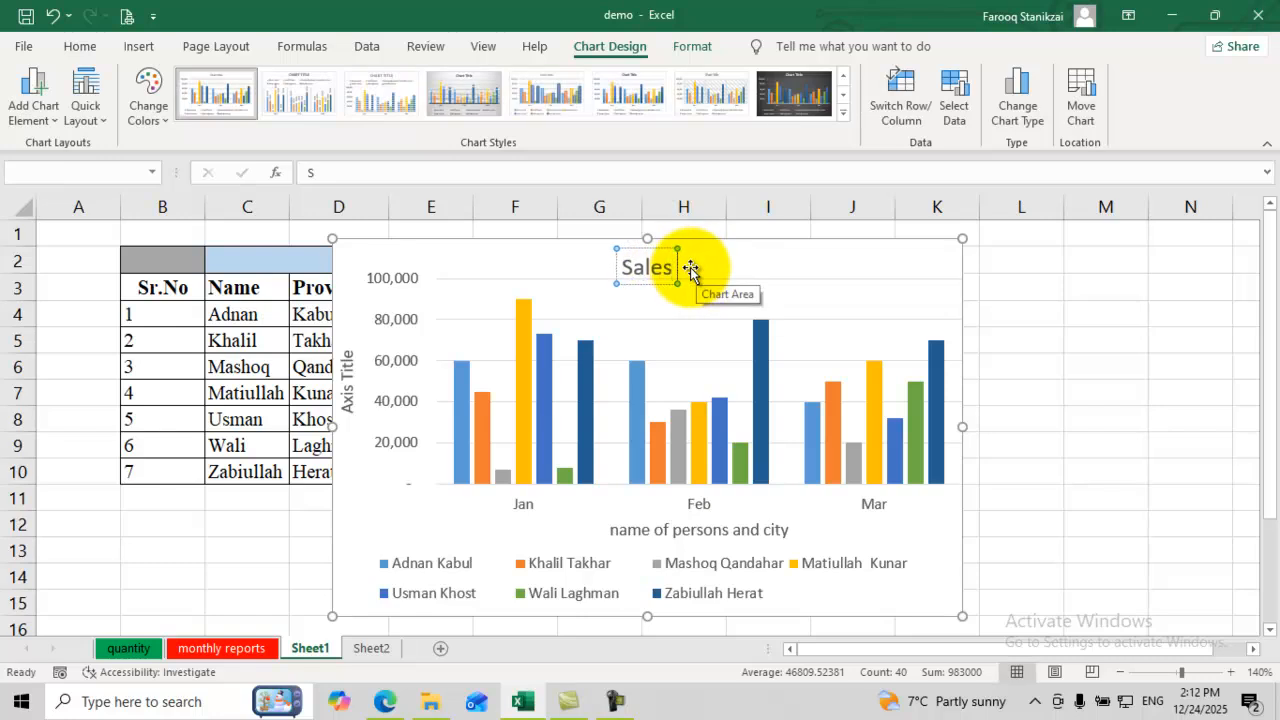
{"action": "type", "text": "ep"}
{"action": "type", "text": "rts"}
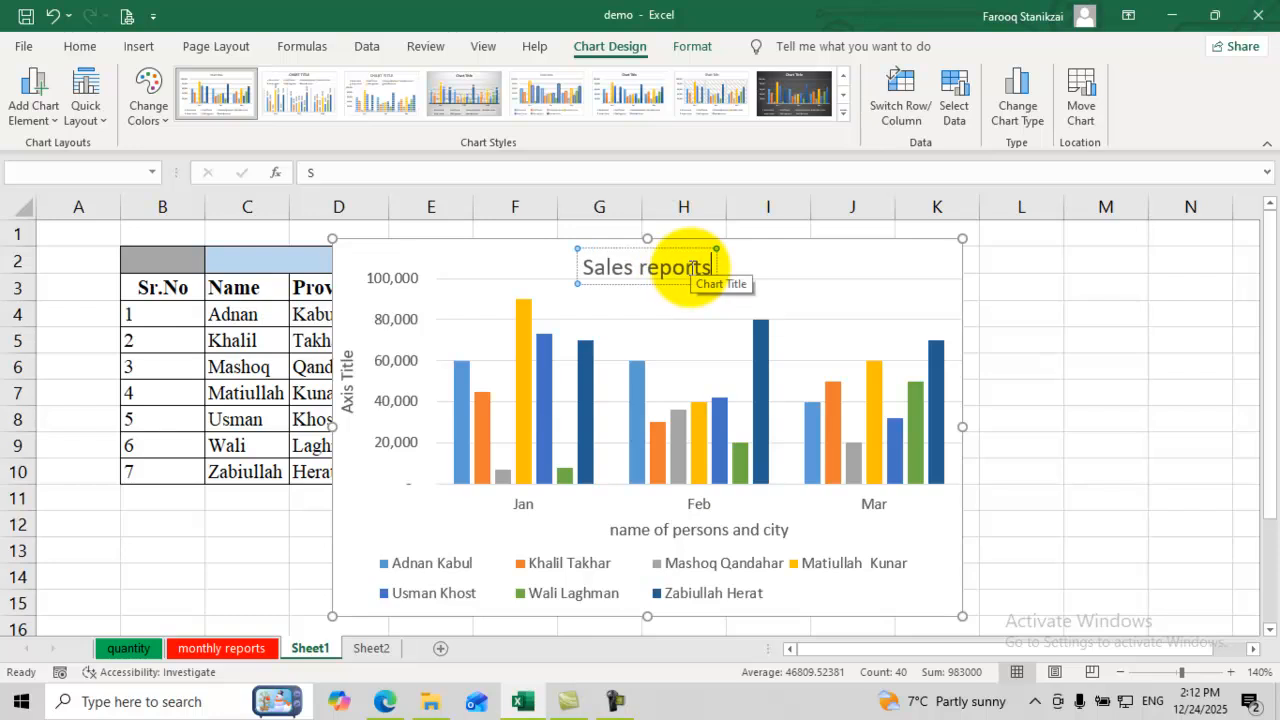
{"action": "left_click", "coordinate": [684, 535]}
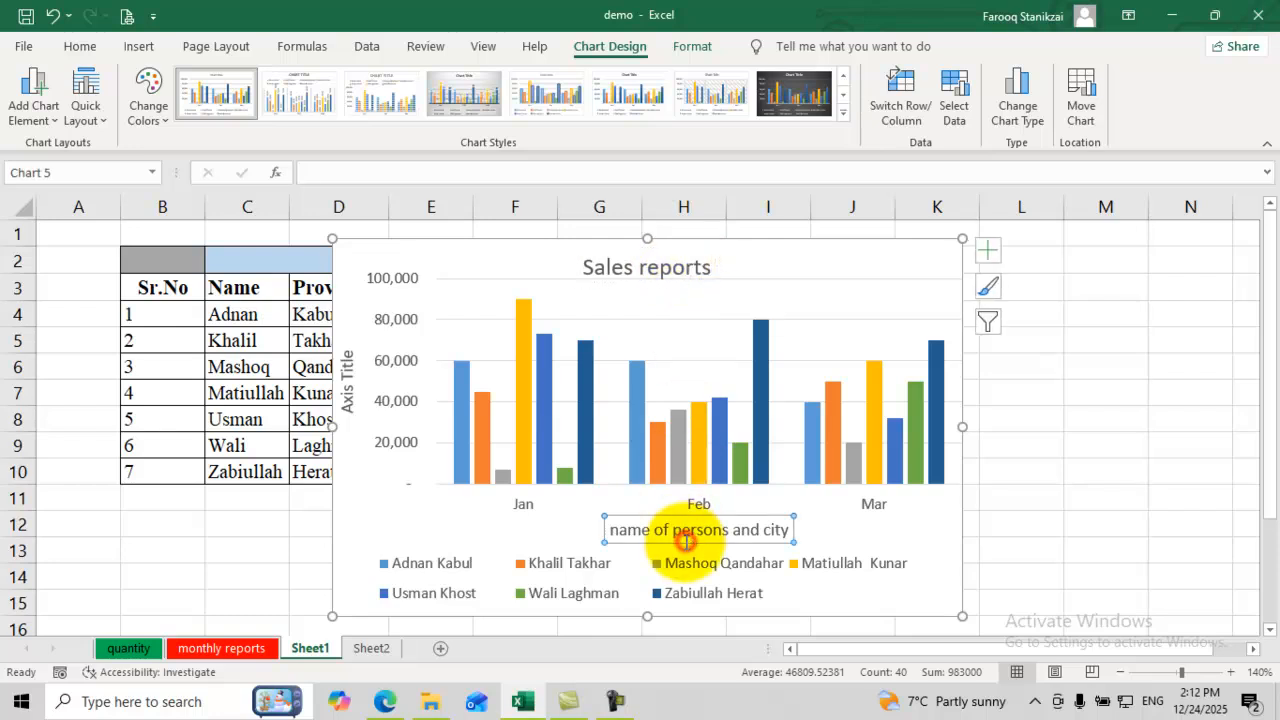
Step: Widen the chart into column L and make the title a centred overlay
{"action": "left_click_drag", "start_coordinate": [960, 422], "coordinate": [1064, 420]}
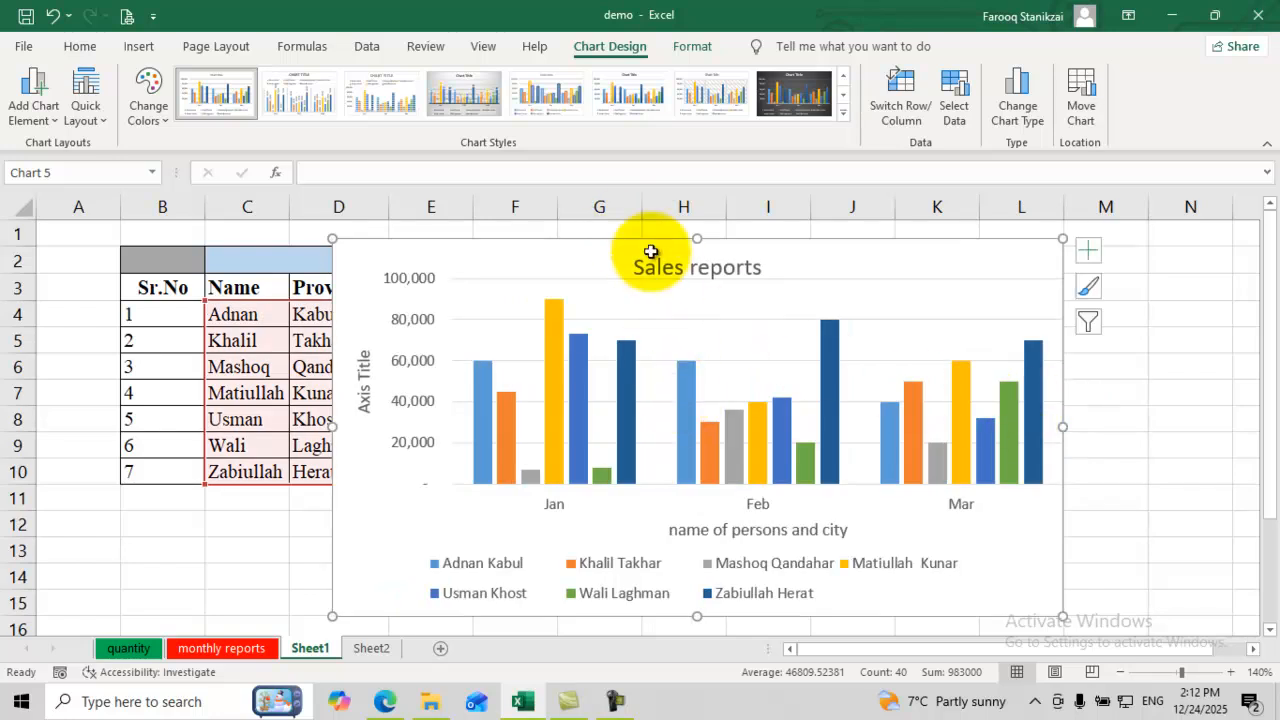
{"action": "left_click", "coordinate": [32, 100]}
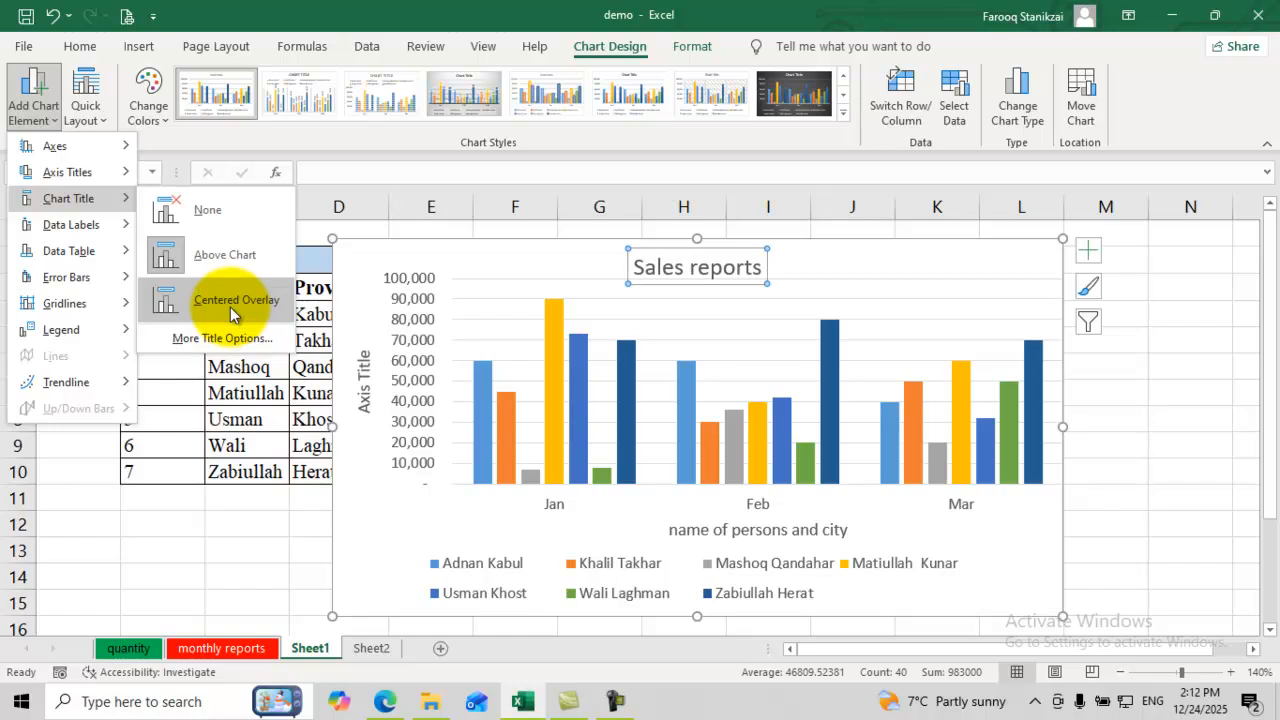
{"action": "left_click", "coordinate": [230, 305]}
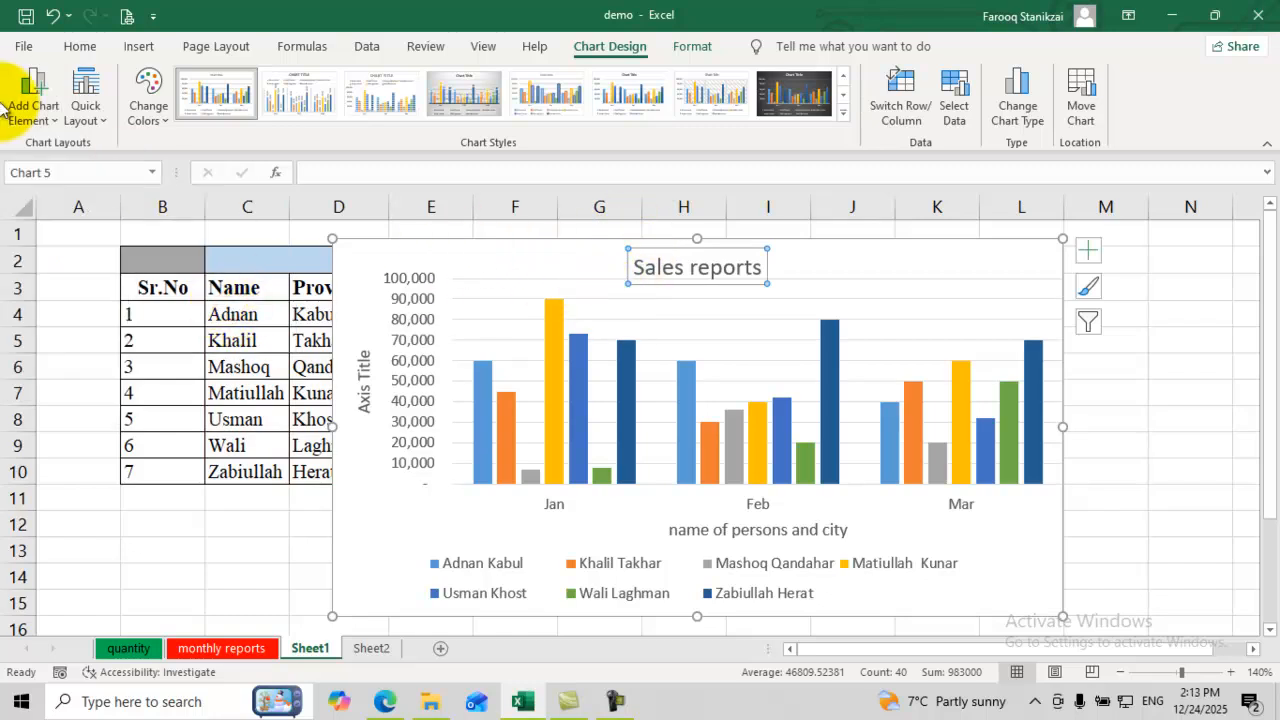
Step: Add a data table with legend keys beneath the chart's columns
{"action": "left_click", "coordinate": [56, 128]}
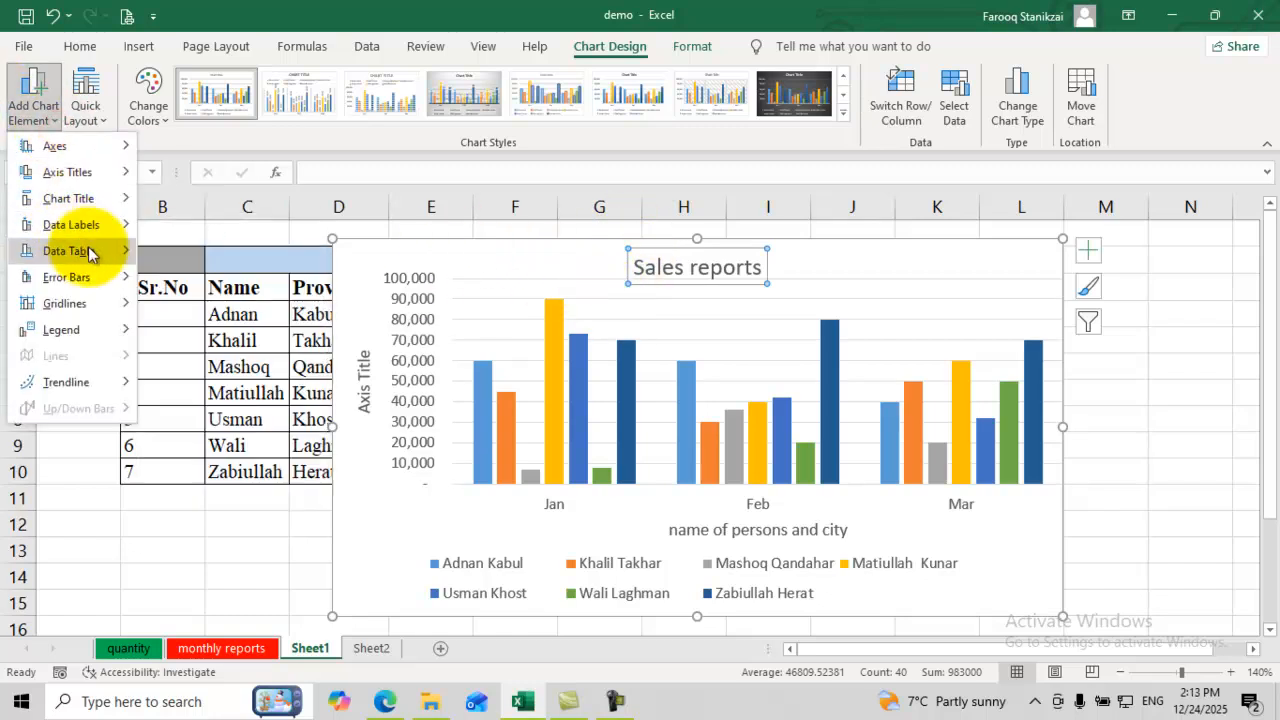
{"action": "mouse_move", "coordinate": [80, 250]}
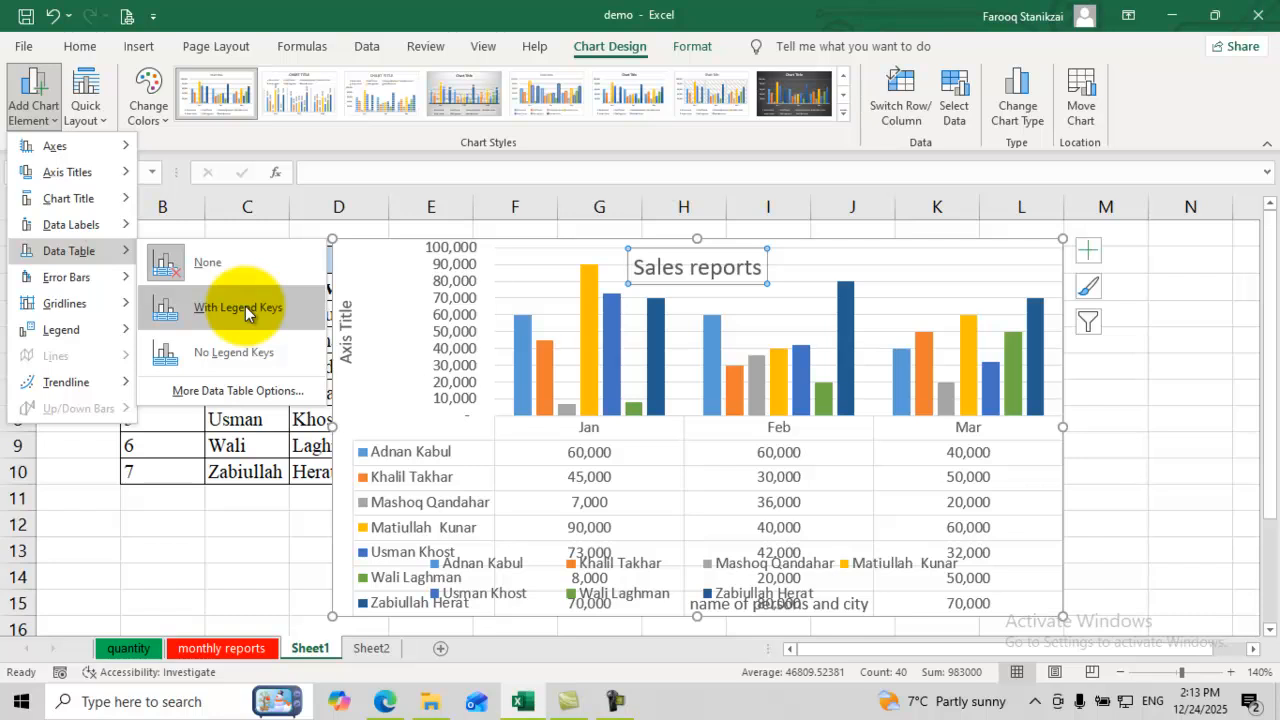
{"action": "mouse_move", "coordinate": [118, 228]}
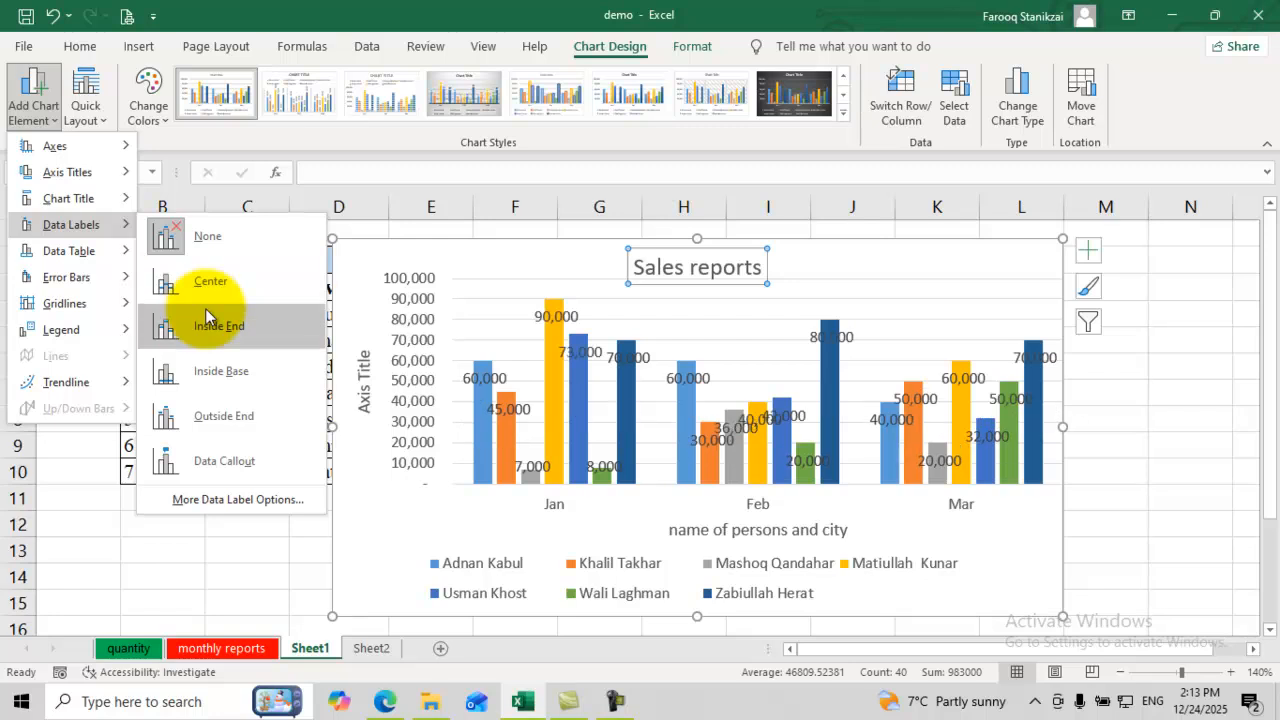
{"action": "mouse_move", "coordinate": [113, 200]}
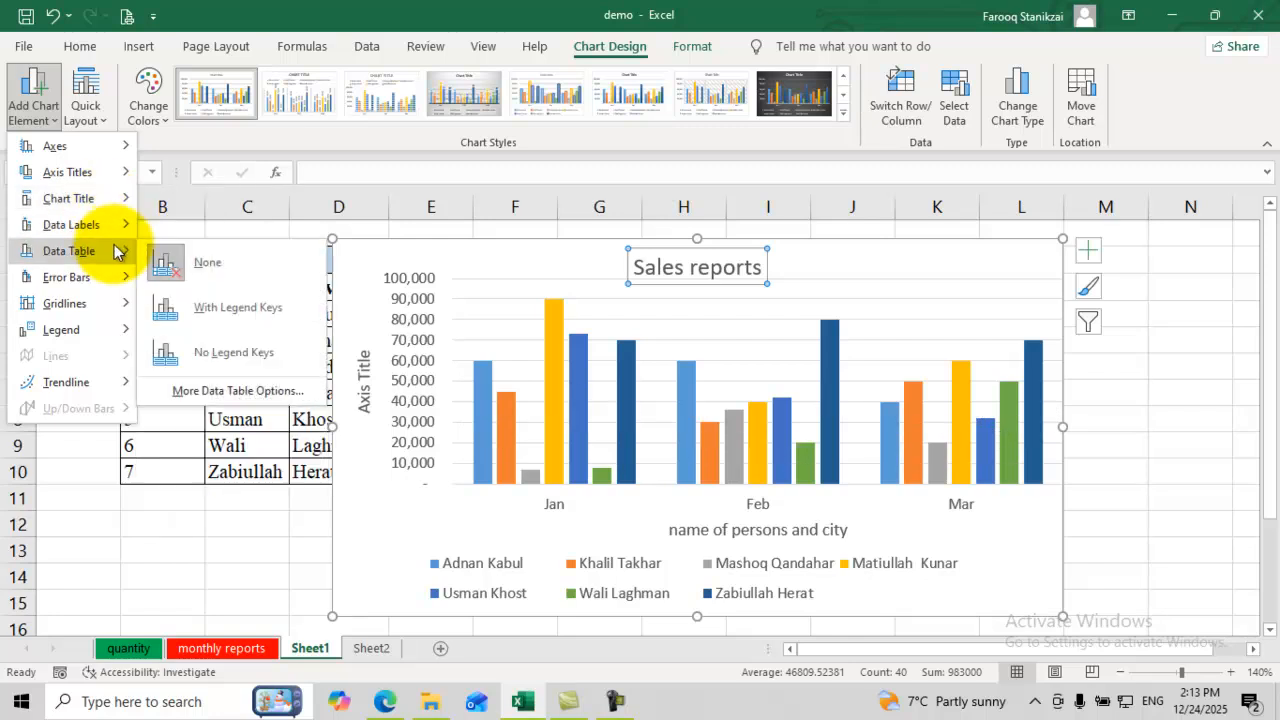
{"action": "left_click", "coordinate": [206, 315]}
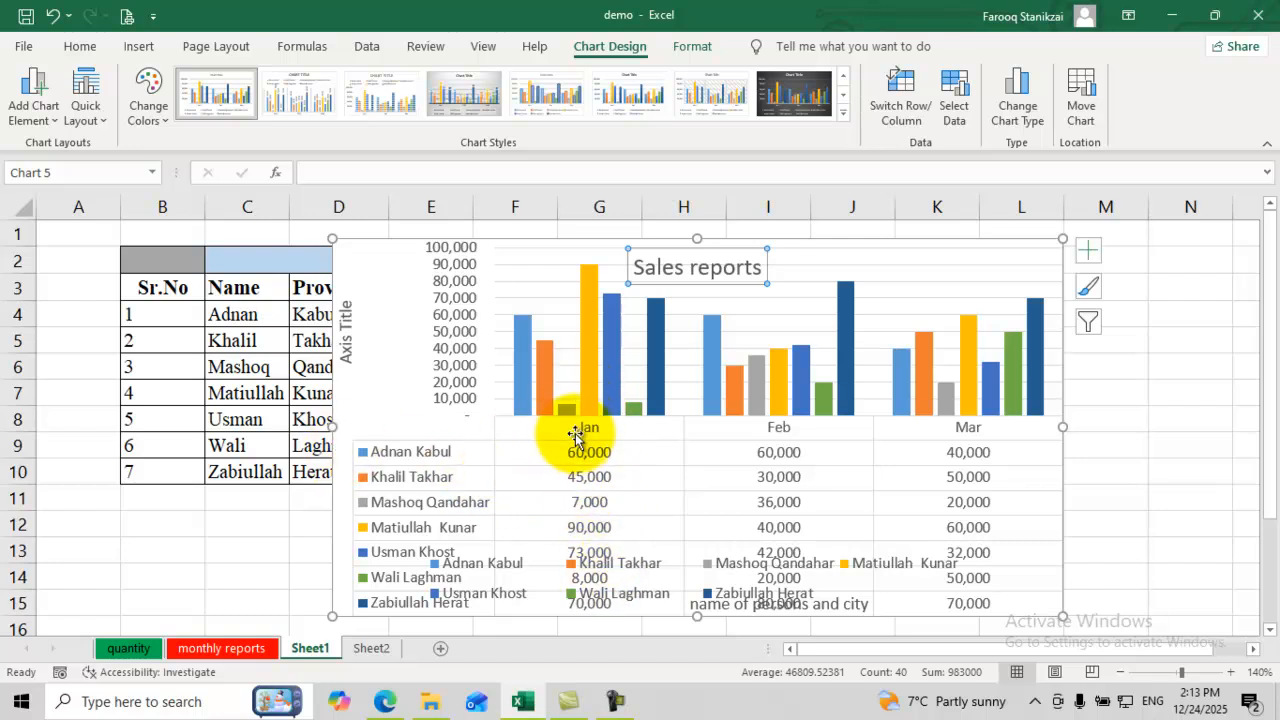
Step: Try centred value labels, then data callout labels, on the chart's bars
{"action": "left_click", "coordinate": [33, 105]}
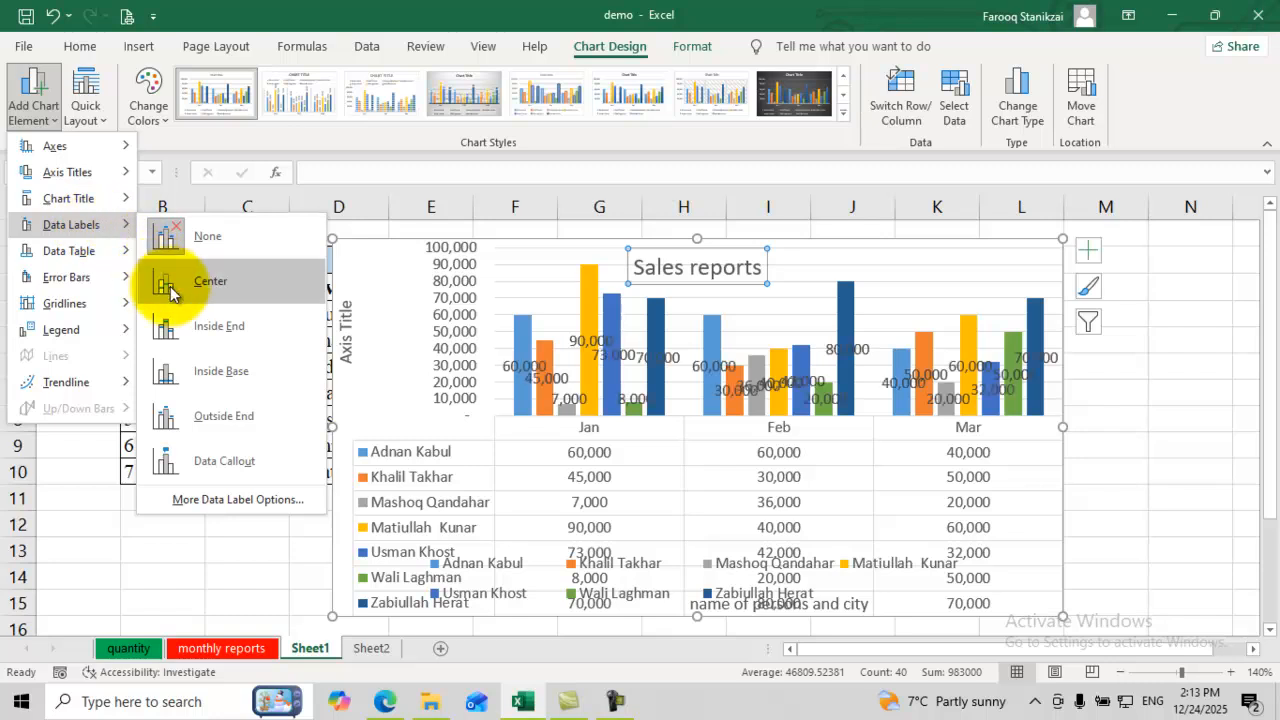
{"action": "left_click", "coordinate": [170, 290]}
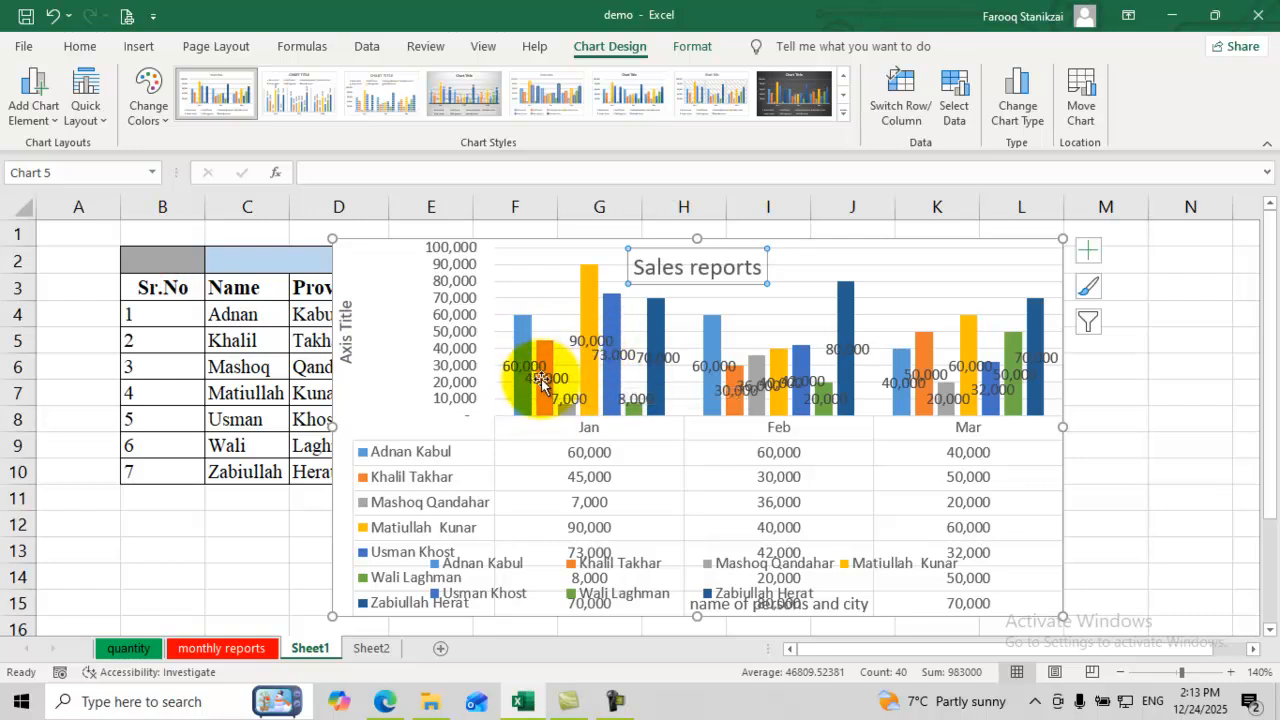
{"action": "left_click", "coordinate": [50, 128]}
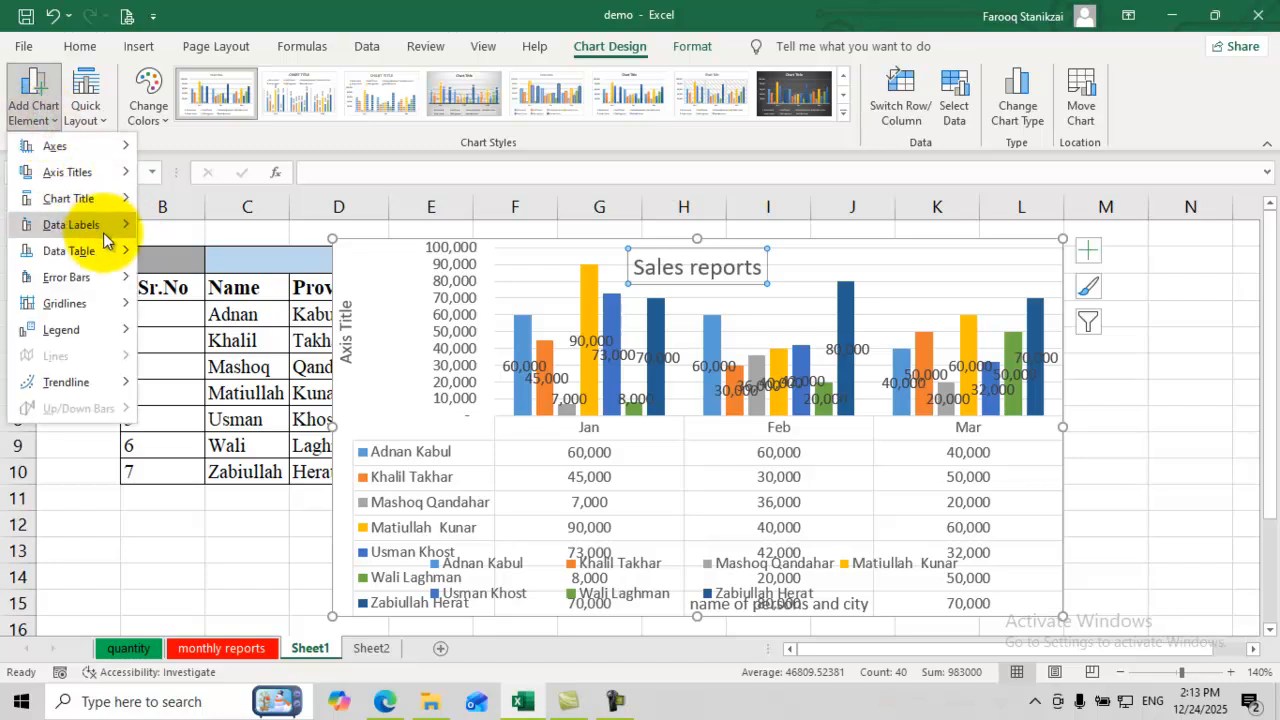
{"action": "mouse_move", "coordinate": [103, 231]}
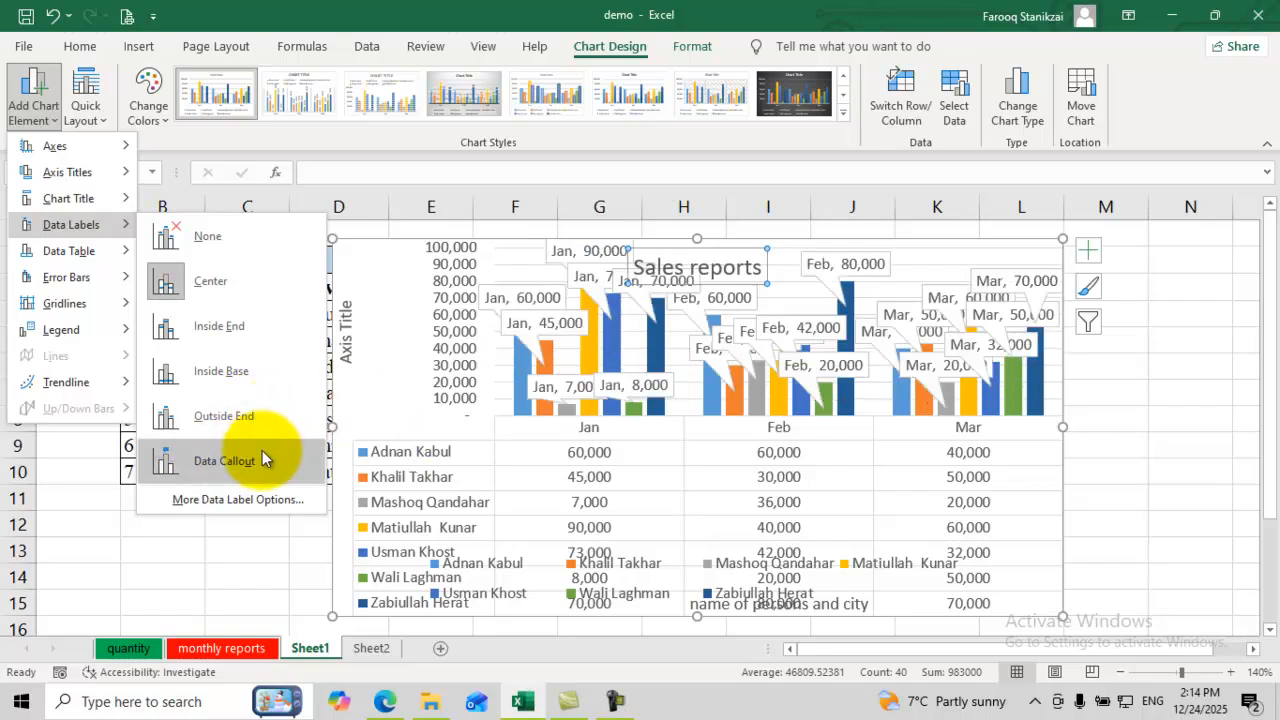
{"action": "left_click", "coordinate": [262, 450]}
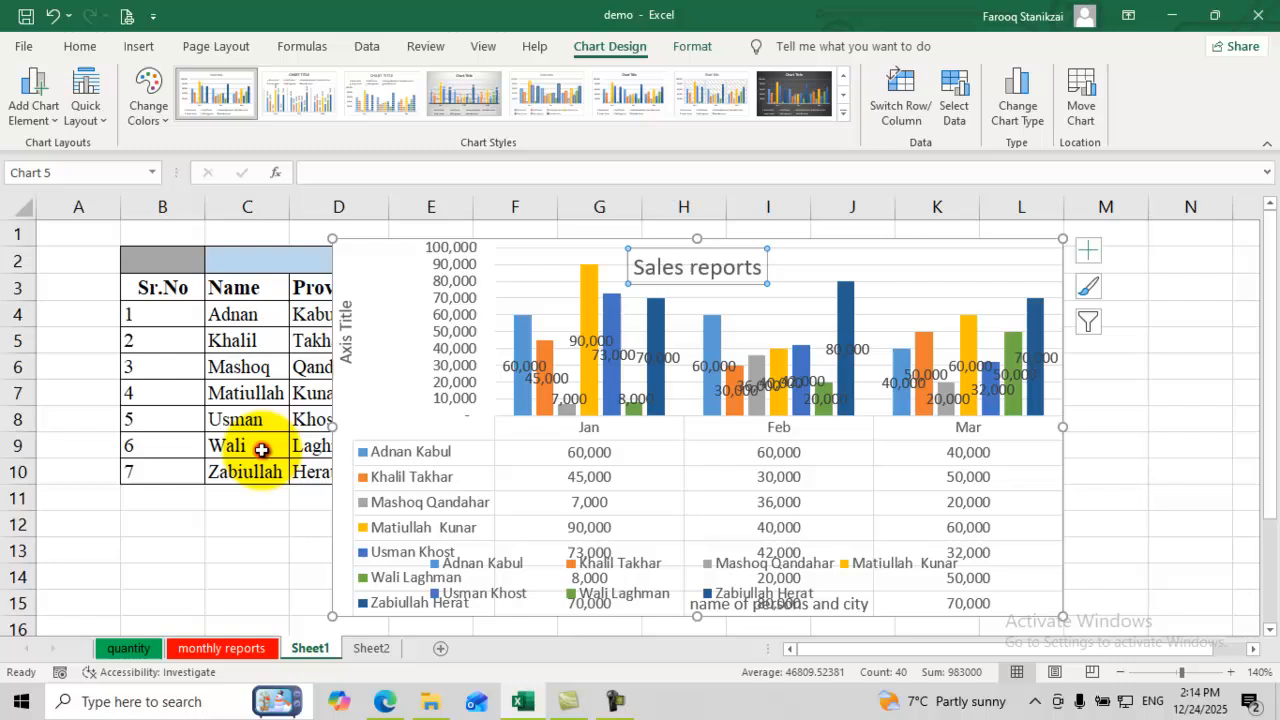
{"action": "left_click", "coordinate": [572, 411]}
{"action": "left_click", "coordinate": [514, 350]}
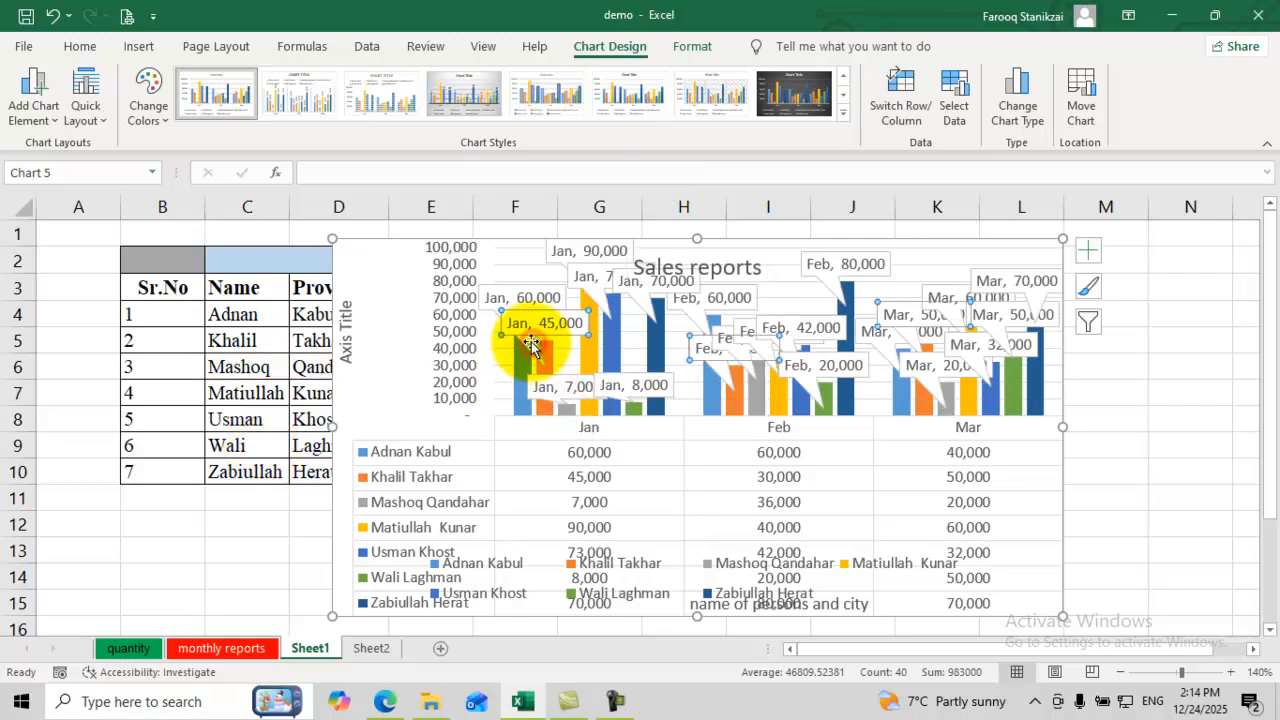
Step: Remove the data table from the chart
{"action": "left_click", "coordinate": [36, 108]}
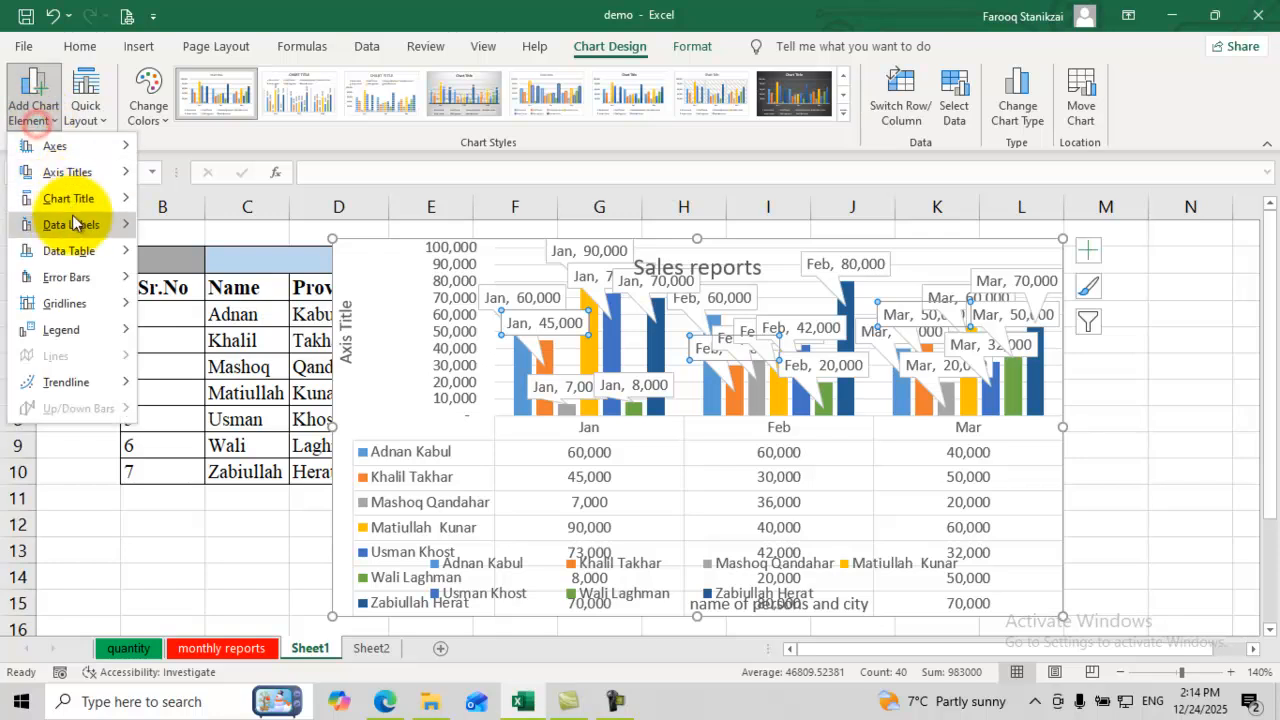
{"action": "mouse_move", "coordinate": [86, 251]}
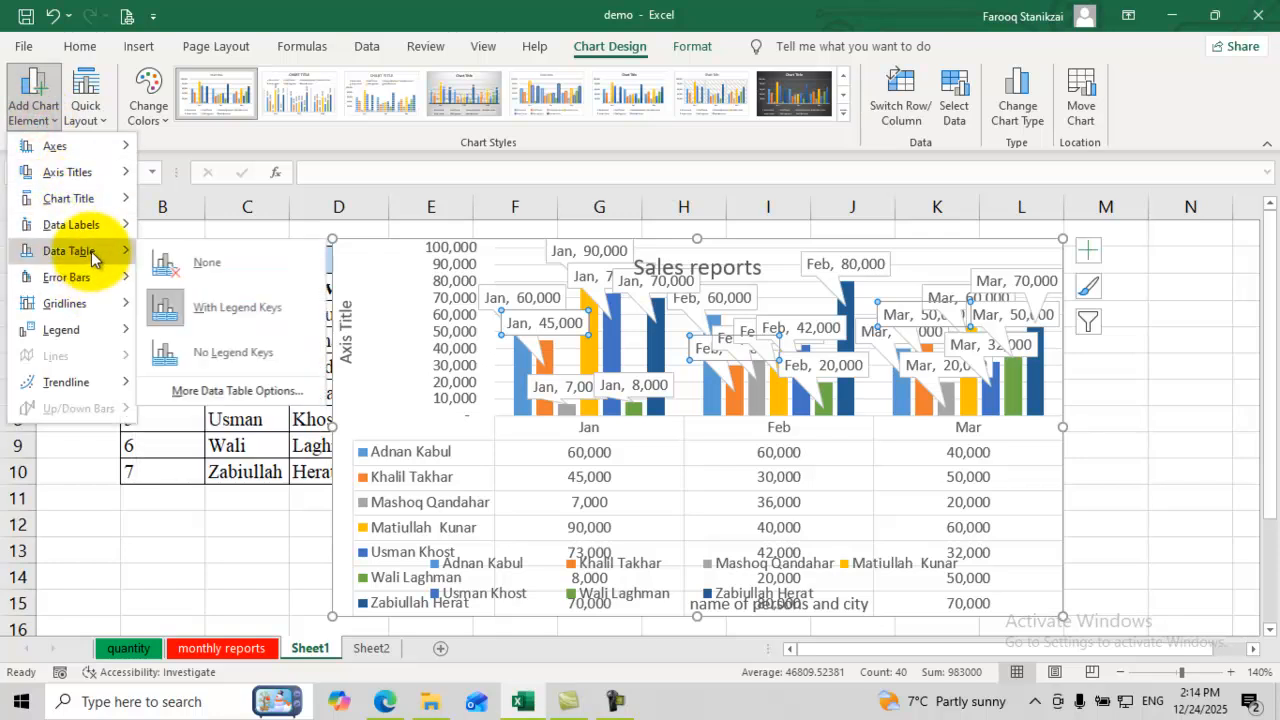
{"action": "left_click", "coordinate": [184, 268]}
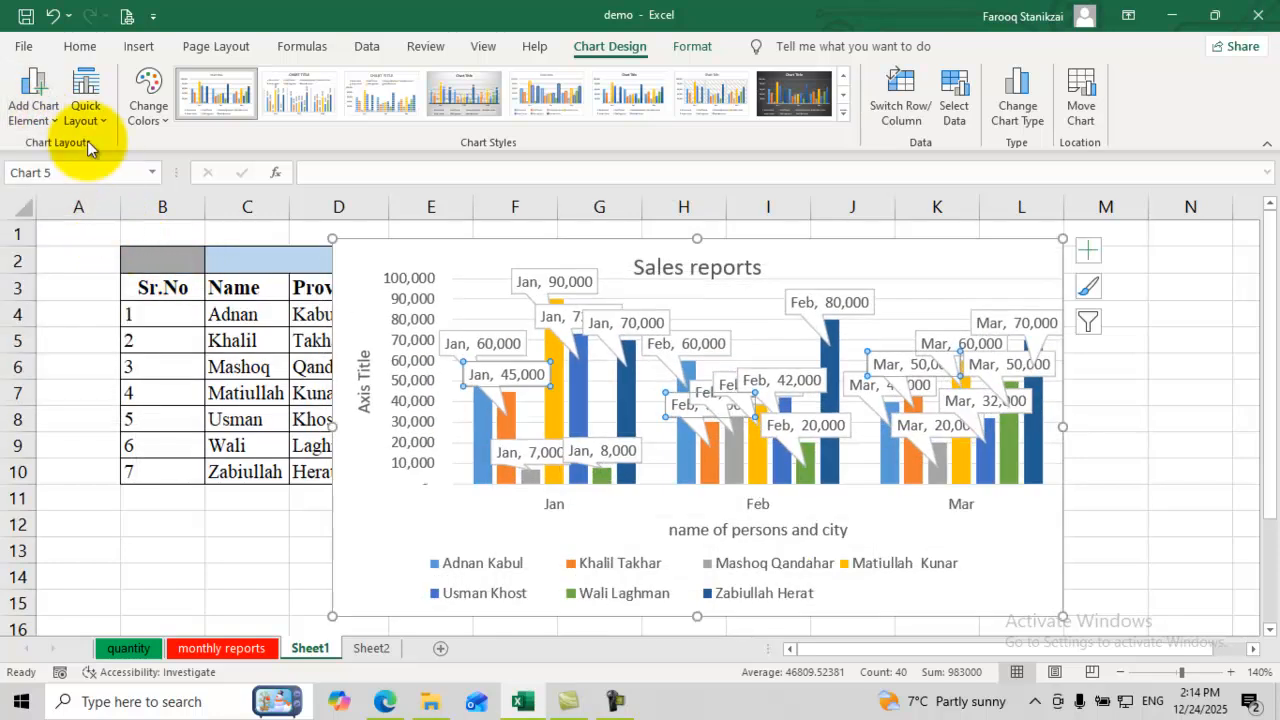
{"action": "left_click", "coordinate": [49, 119]}
{"action": "mouse_move", "coordinate": [117, 251]}
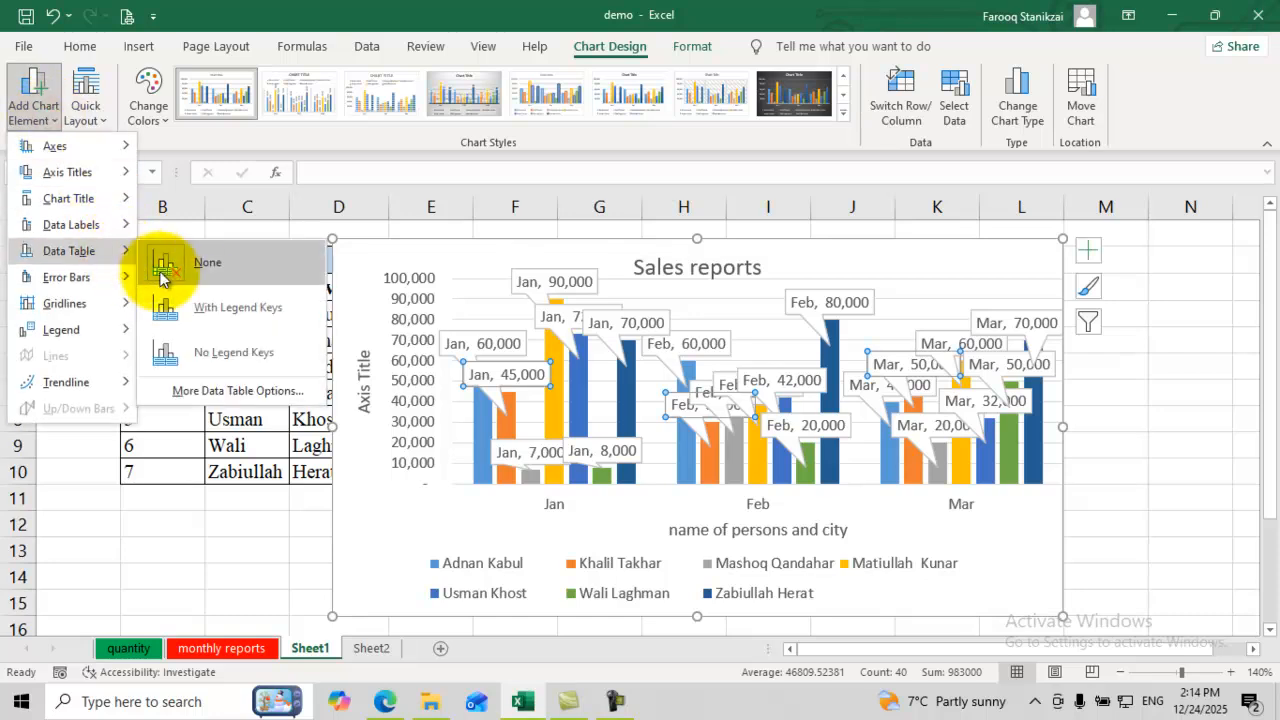
{"action": "left_click", "coordinate": [200, 271]}
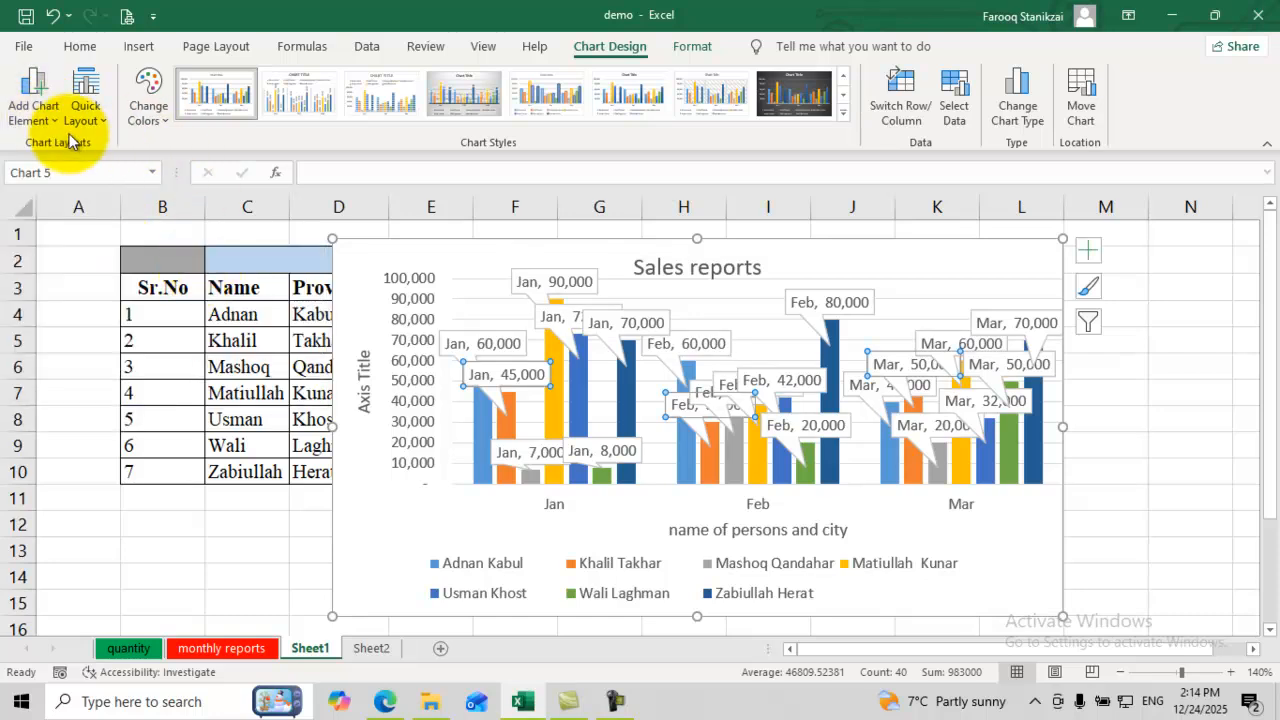
{"action": "left_click", "coordinate": [51, 114]}
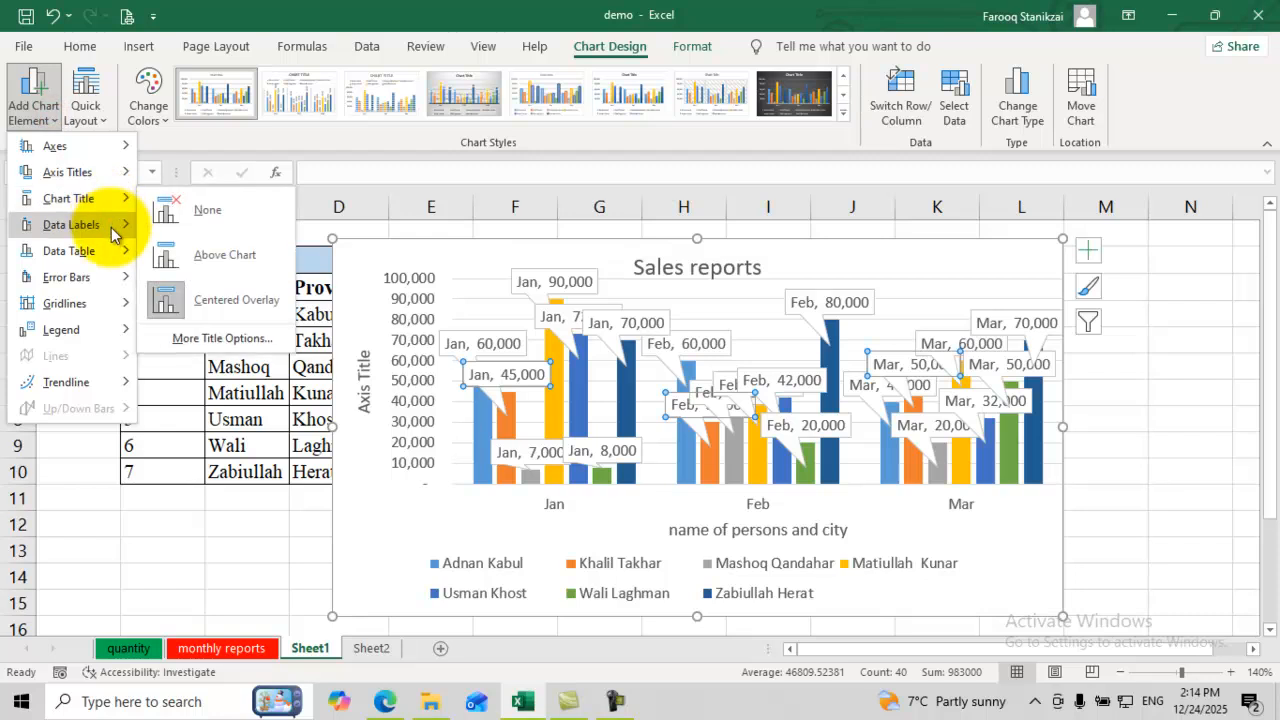
{"action": "key", "text": "Escape"}
{"action": "key", "text": "Escape"}
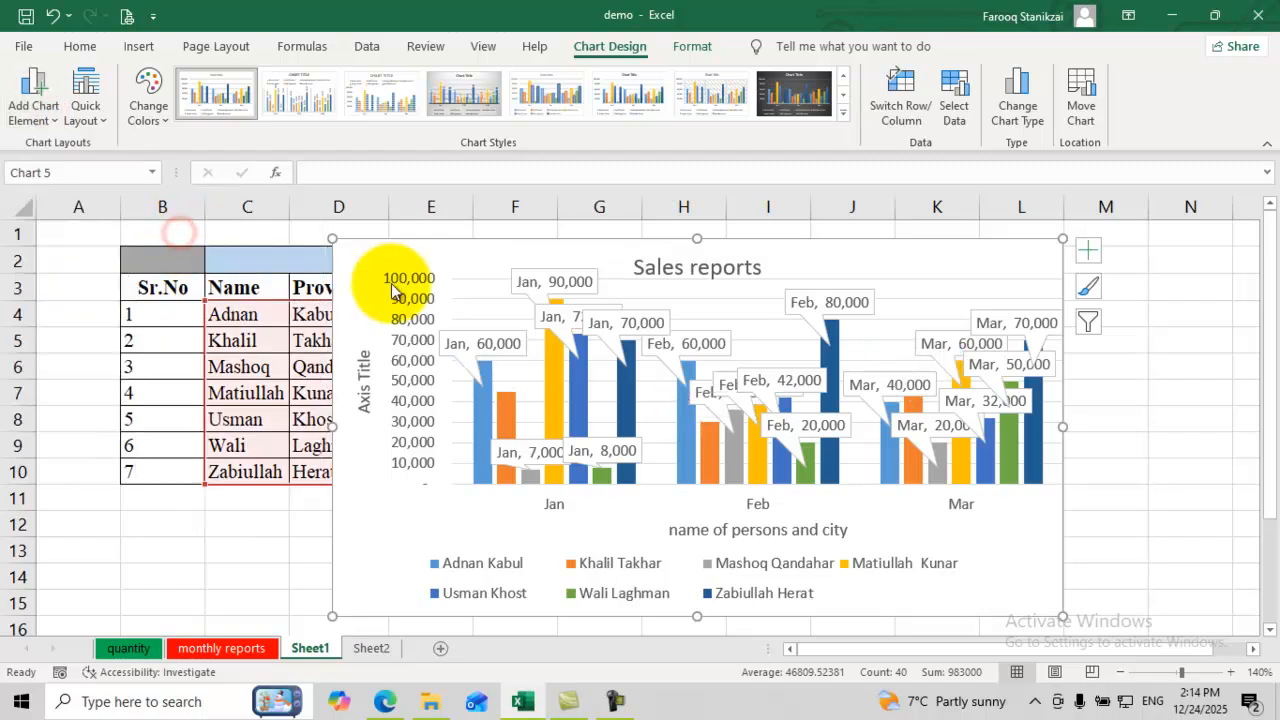
Step: Confirm no data table remains and remove the value labels from the bars
{"action": "left_click", "coordinate": [680, 296]}
{"action": "left_click", "coordinate": [48, 115]}
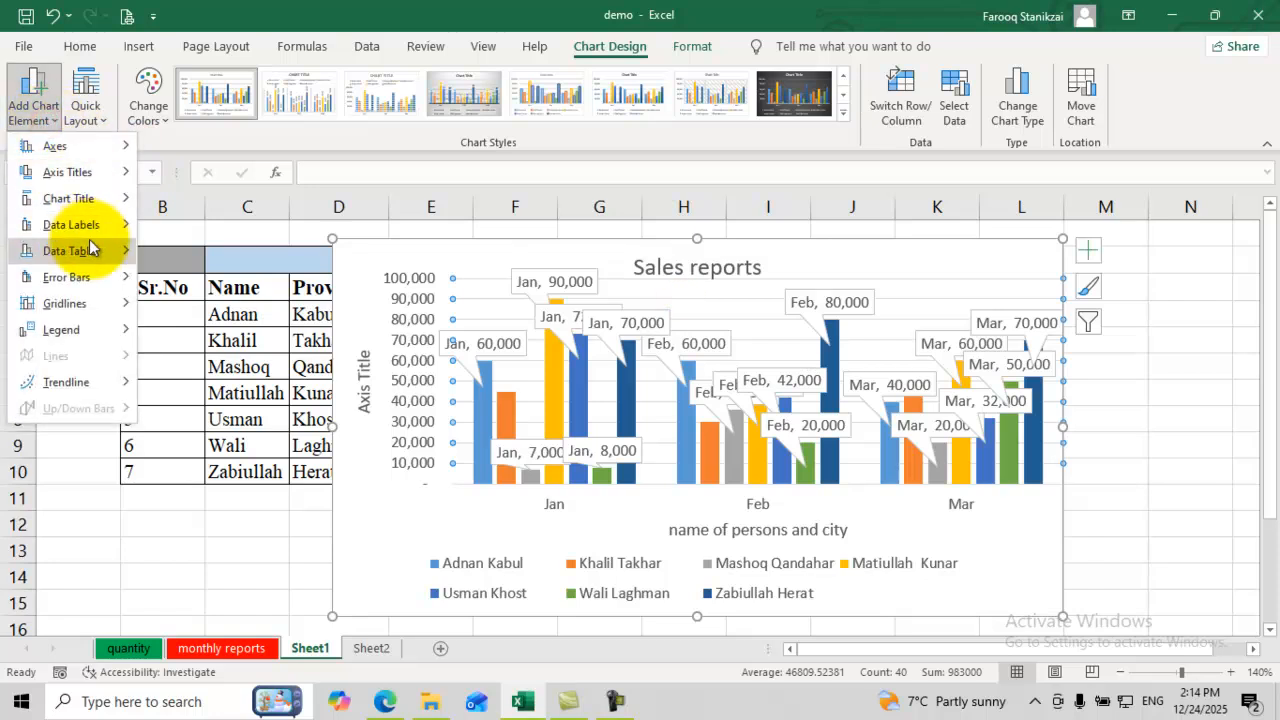
{"action": "mouse_move", "coordinate": [97, 250]}
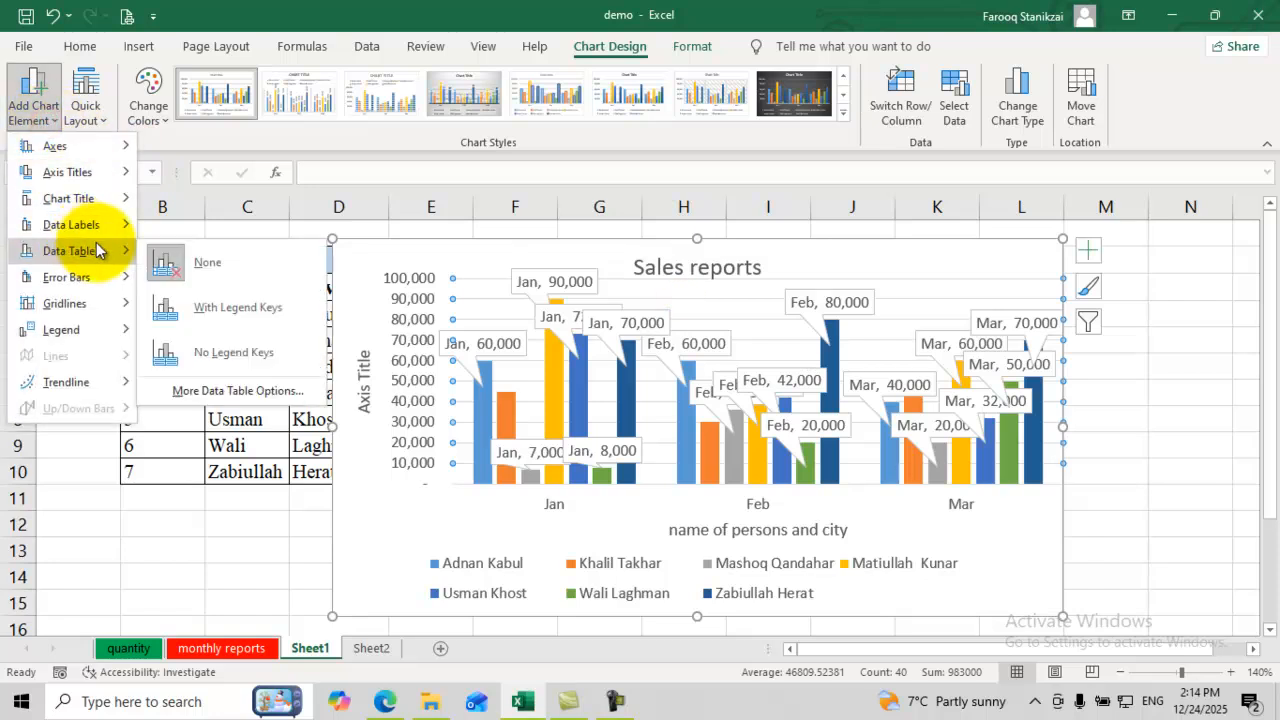
{"action": "left_click", "coordinate": [190, 261]}
{"action": "left_click", "coordinate": [34, 122]}
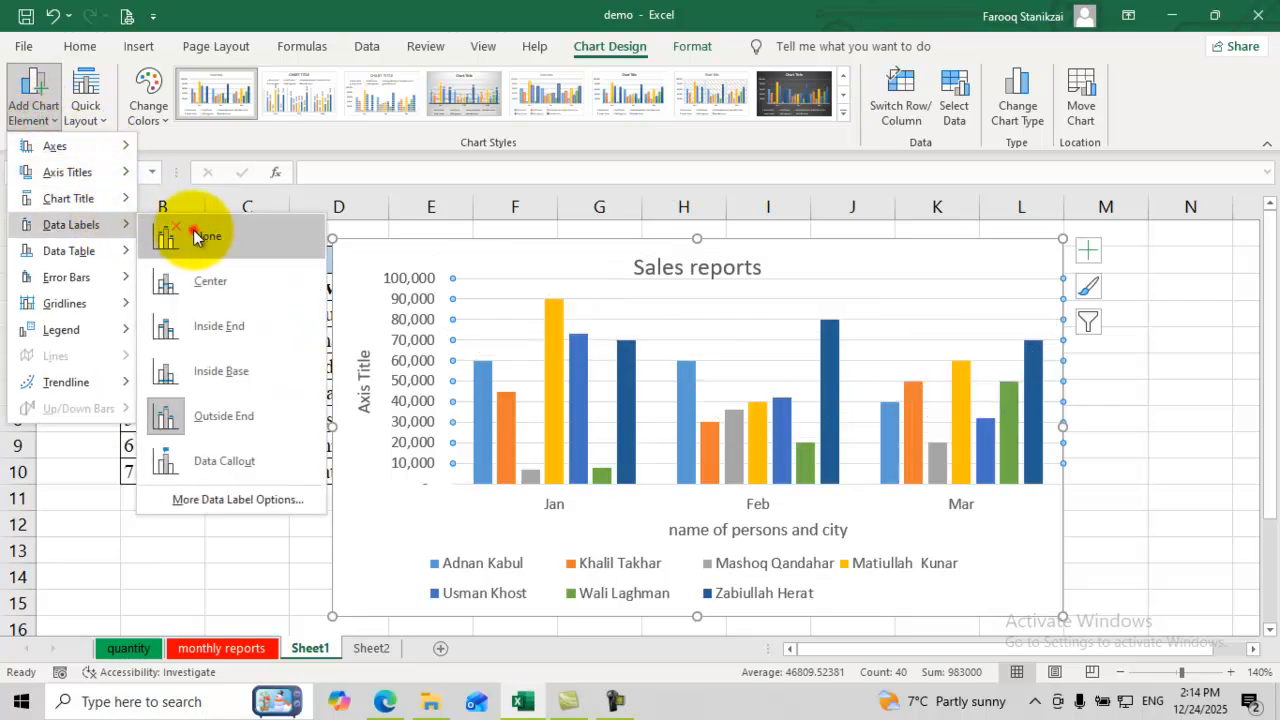
{"action": "left_click", "coordinate": [195, 233]}
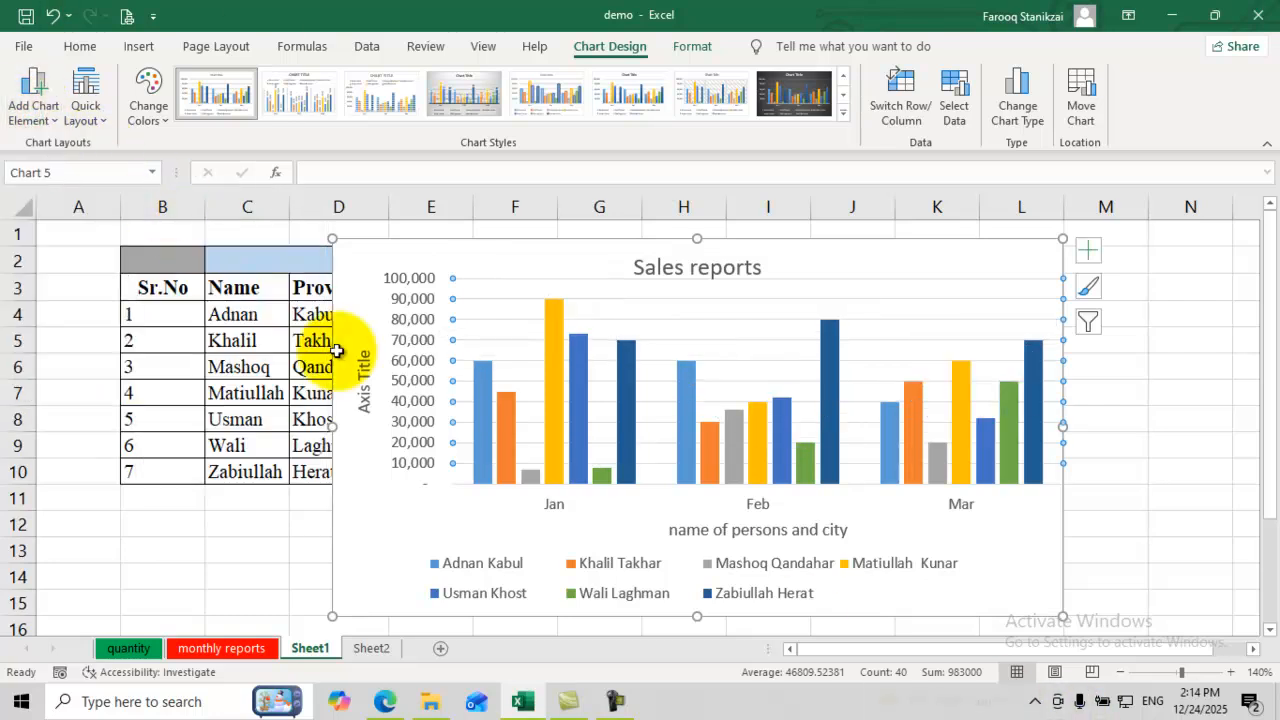
{"action": "left_click", "coordinate": [40, 115]}
{"action": "mouse_move", "coordinate": [80, 280]}
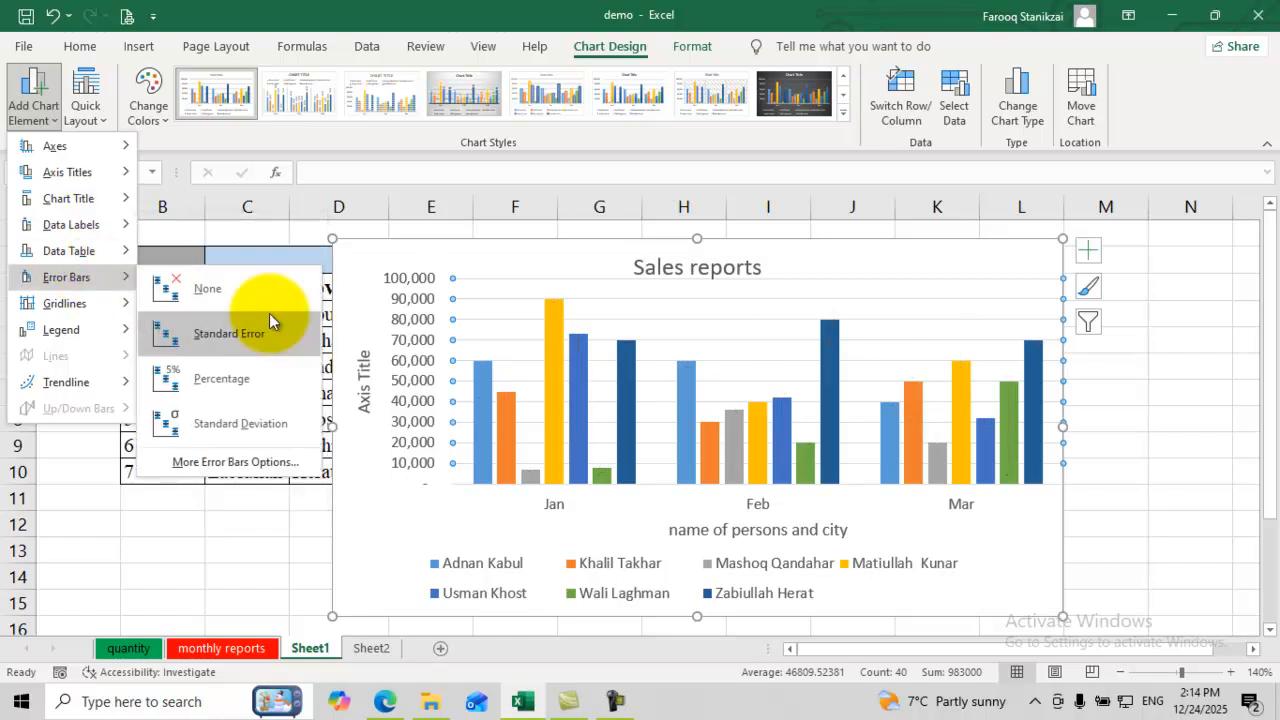
{"action": "mouse_move", "coordinate": [118, 303]}
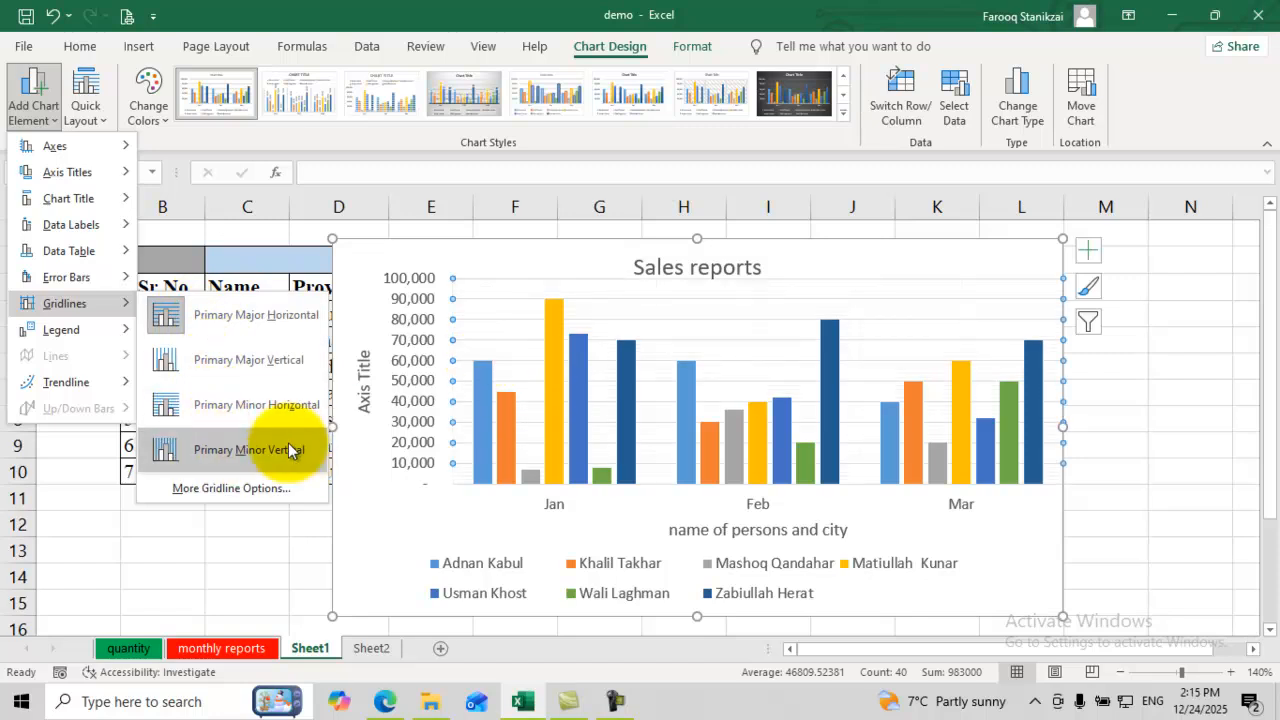
{"action": "mouse_move", "coordinate": [110, 328]}
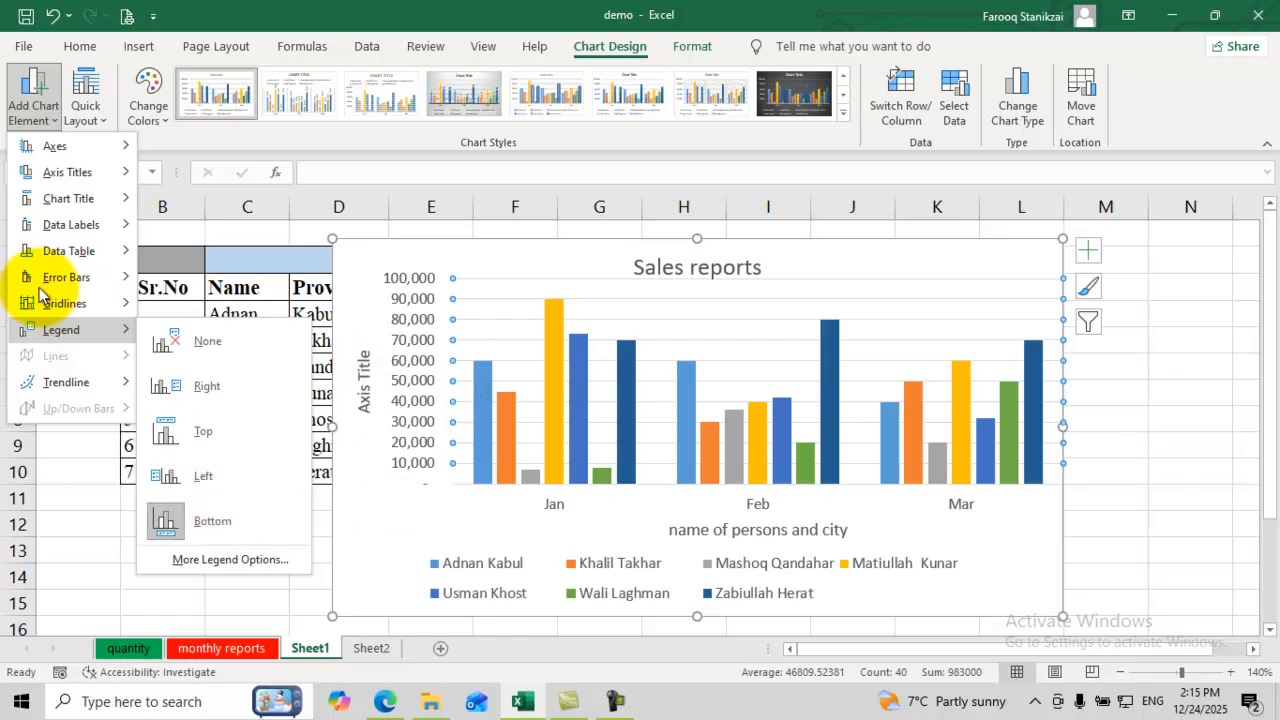
{"action": "mouse_move", "coordinate": [68, 383]}
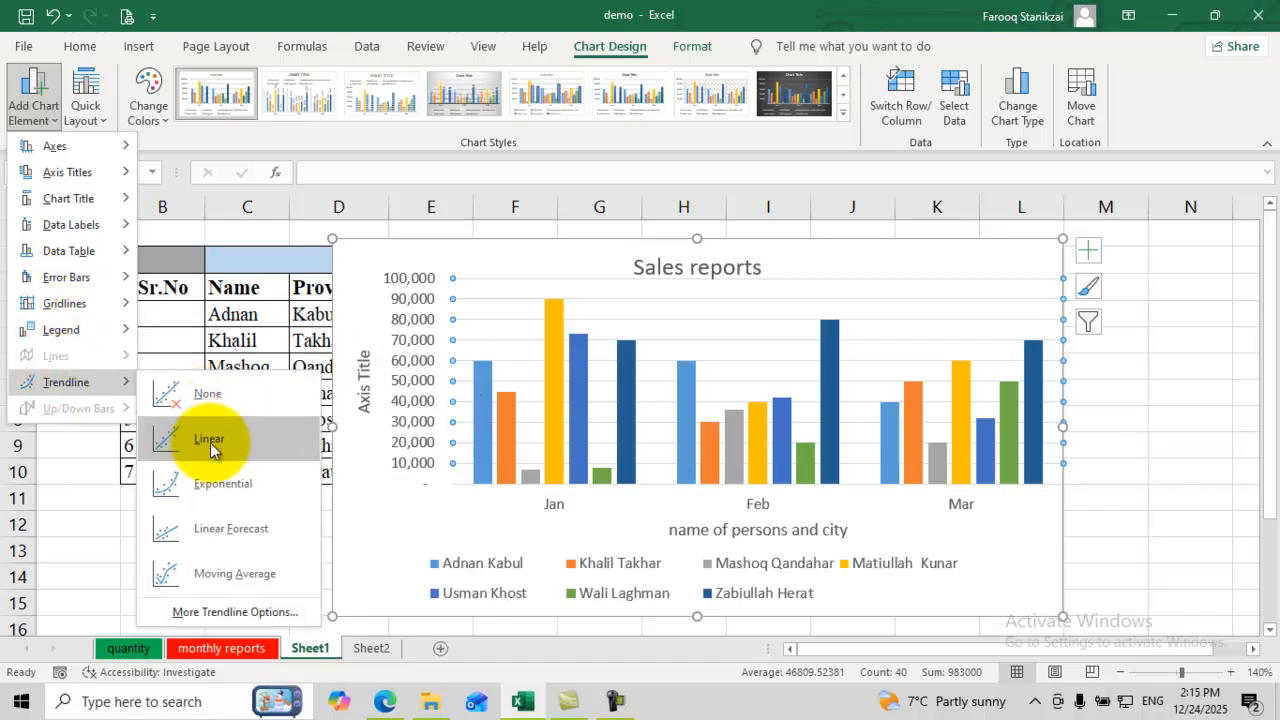
{"action": "left_click", "coordinate": [853, 389]}
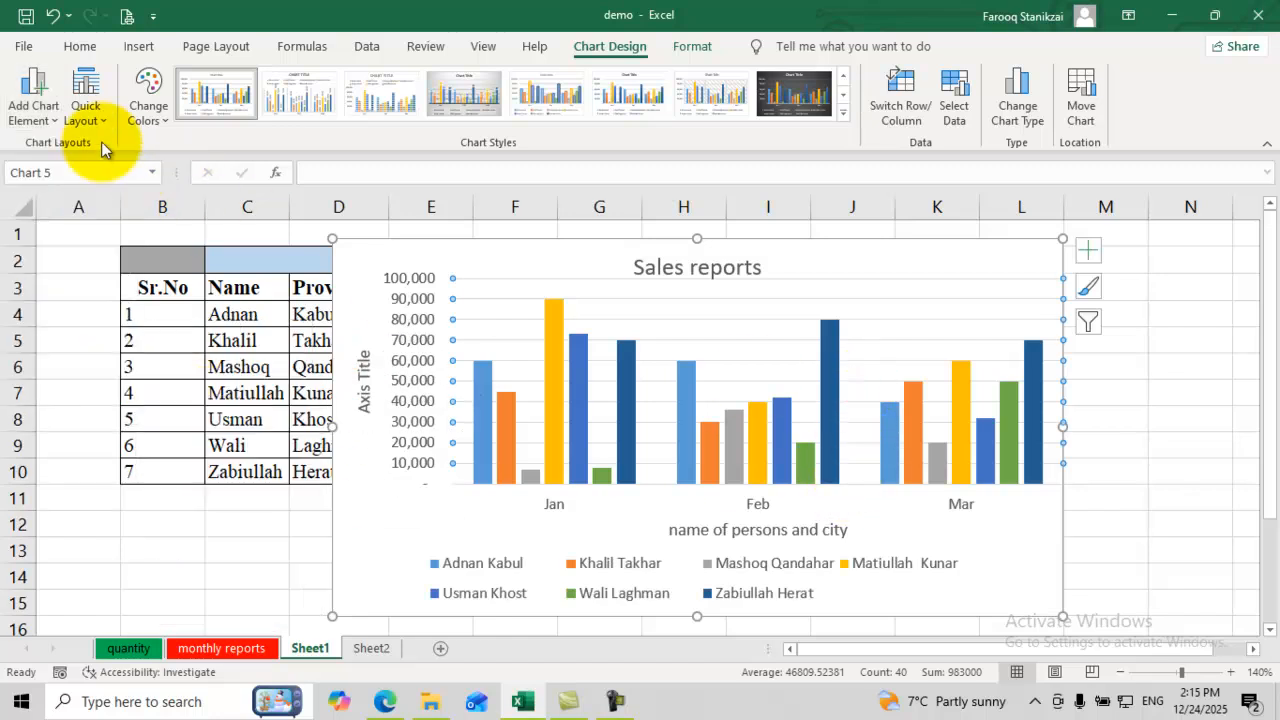
Step: Recolour the chart with Colorful Palette 4 and switch rows and columns to group bars by person
{"action": "left_click", "coordinate": [95, 110]}
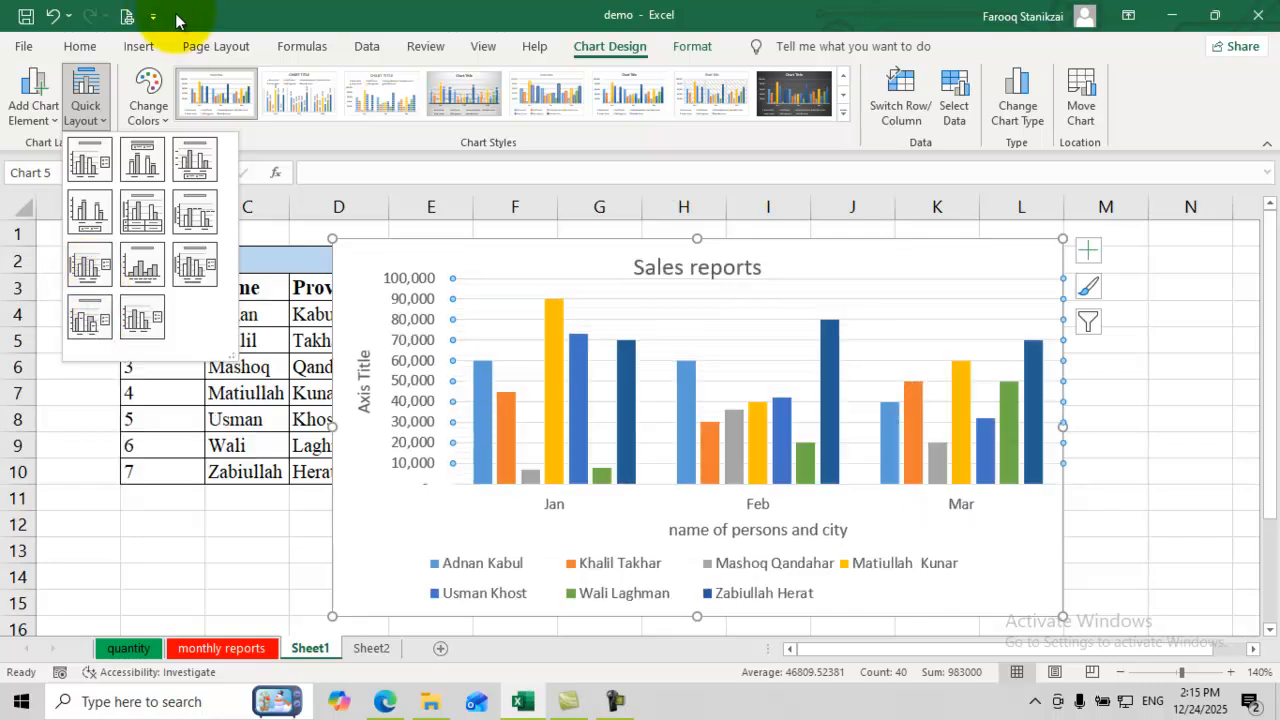
{"action": "left_click", "coordinate": [150, 100]}
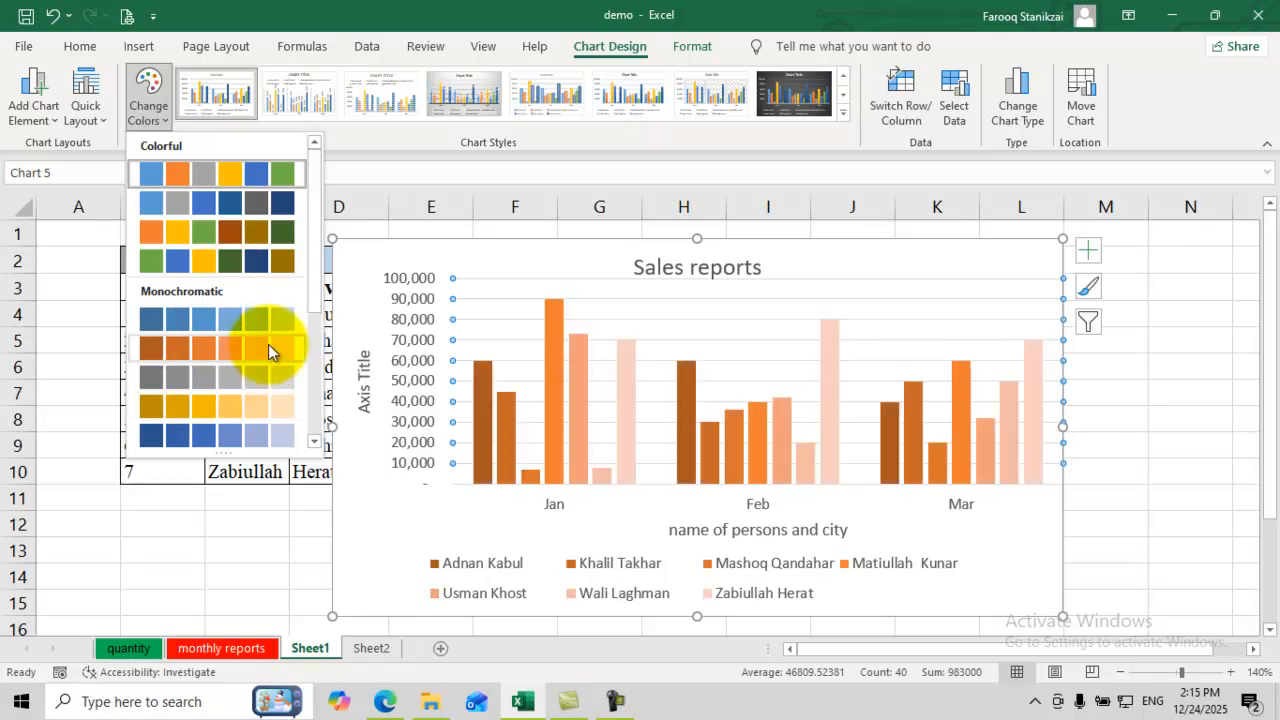
{"action": "left_click", "coordinate": [176, 260]}
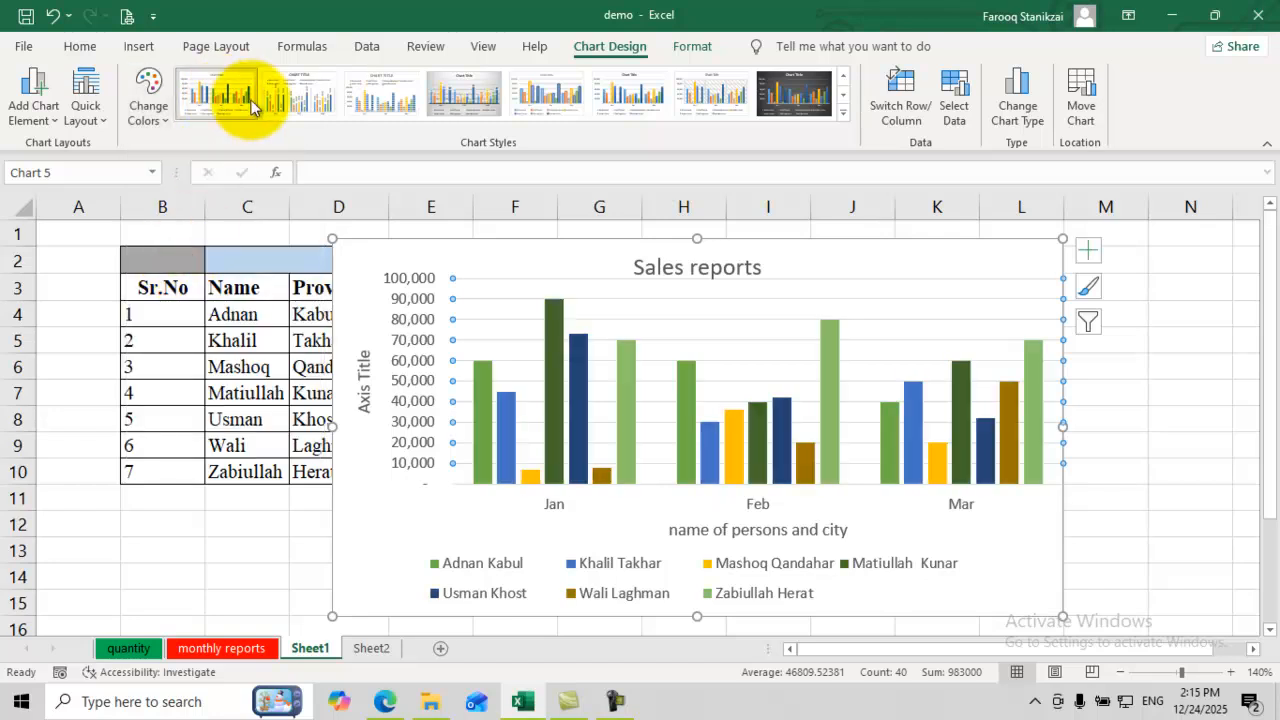
{"action": "left_click", "coordinate": [843, 114]}
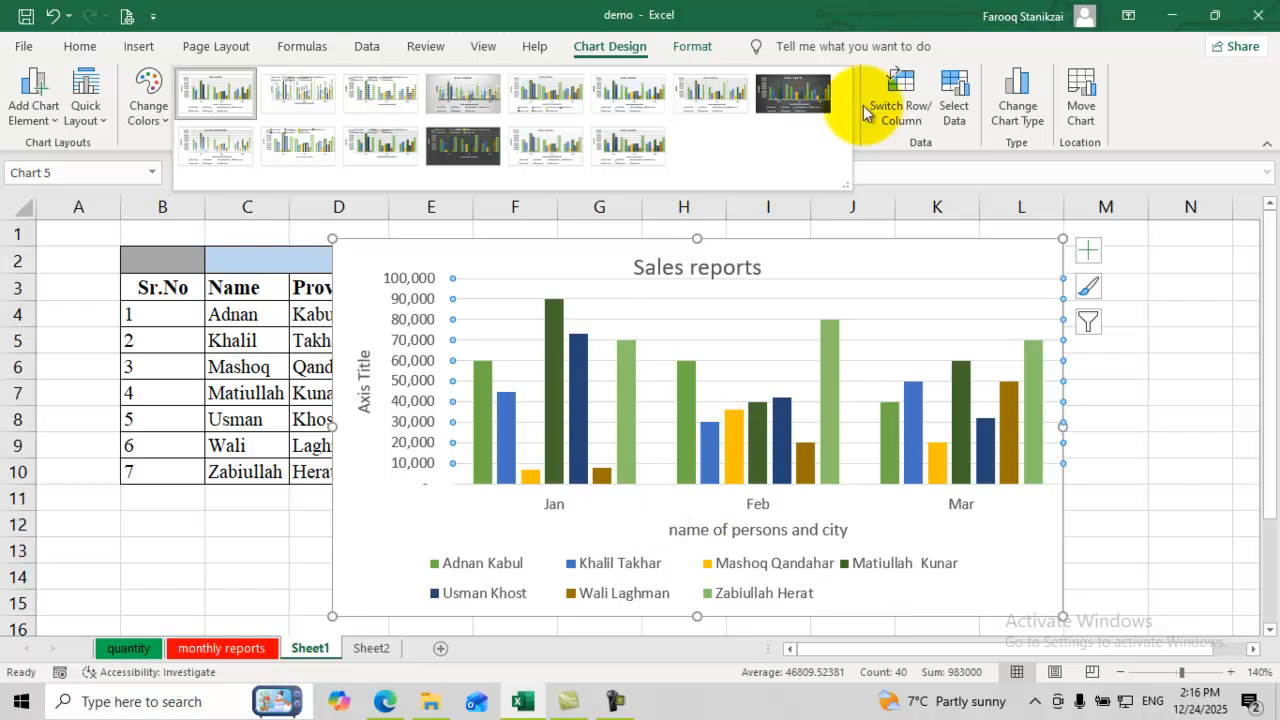
{"action": "left_click", "coordinate": [899, 110]}
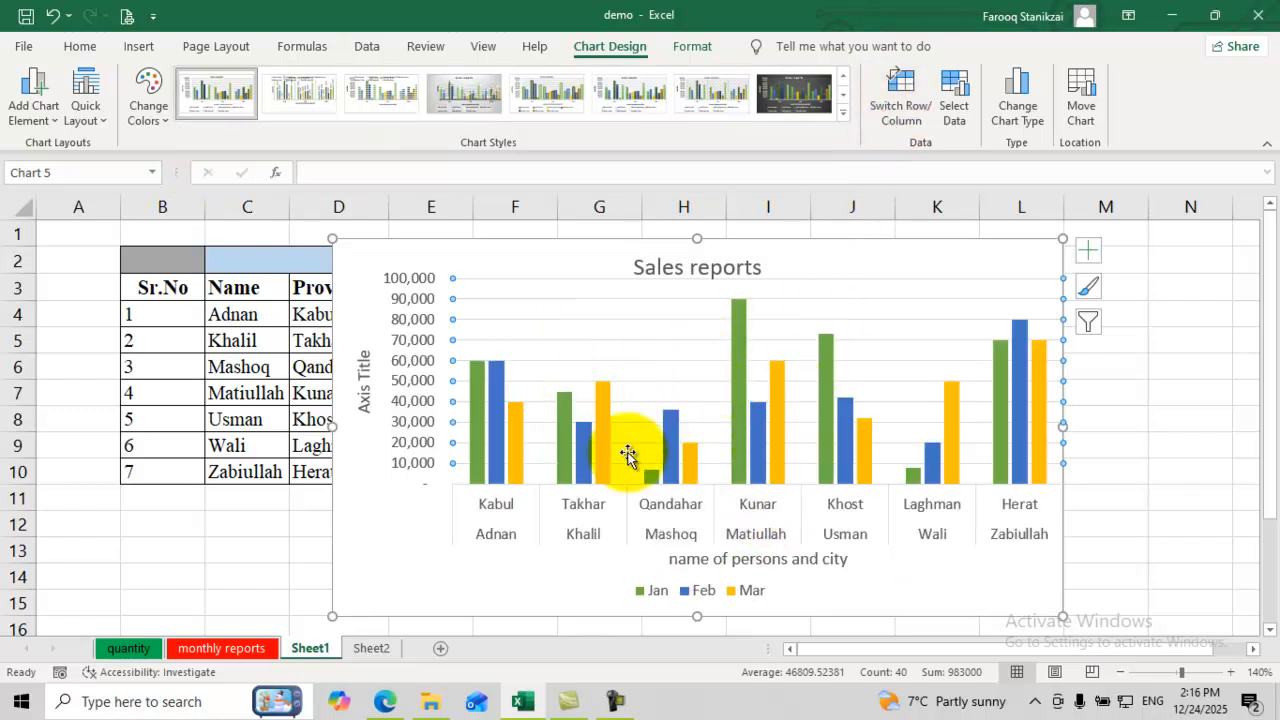
Step: Swap rows and columns back to Jan/Feb/Mar groups and move the chart right of the Sales 2025 table
{"action": "left_click", "coordinate": [893, 110]}
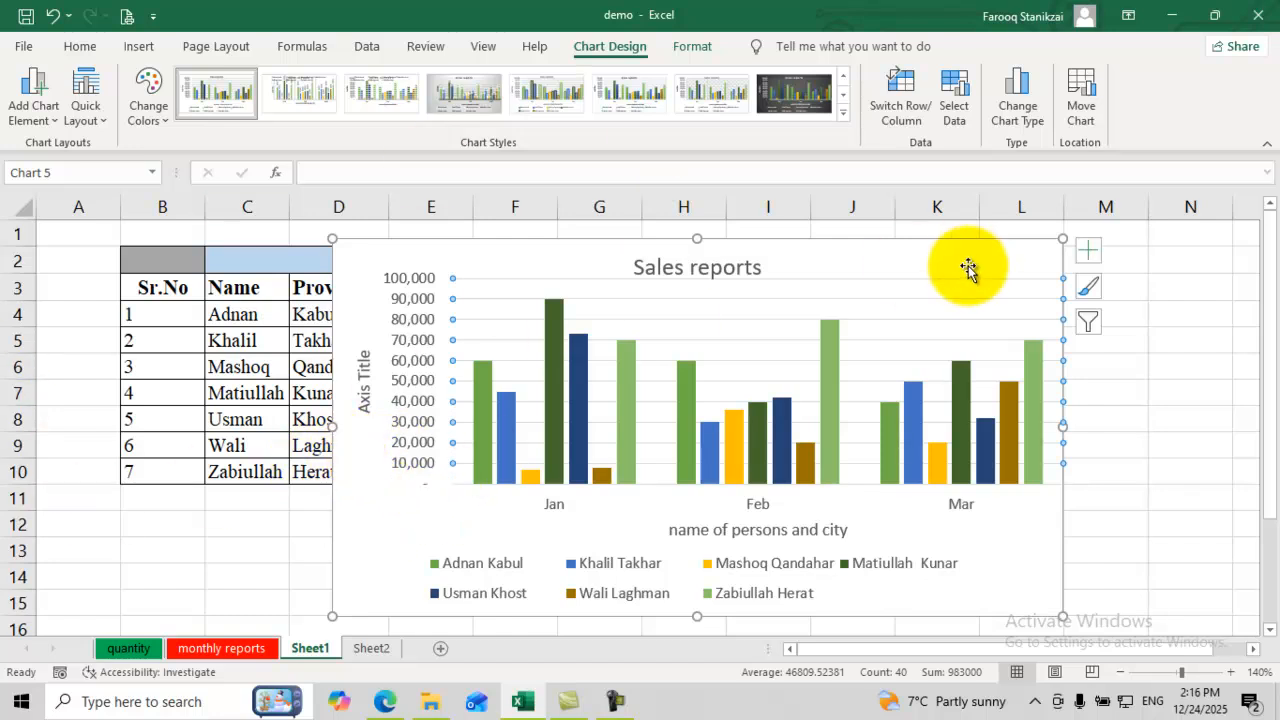
{"action": "left_click_drag", "start_coordinate": [788, 291], "coordinate": [1083, 290]}
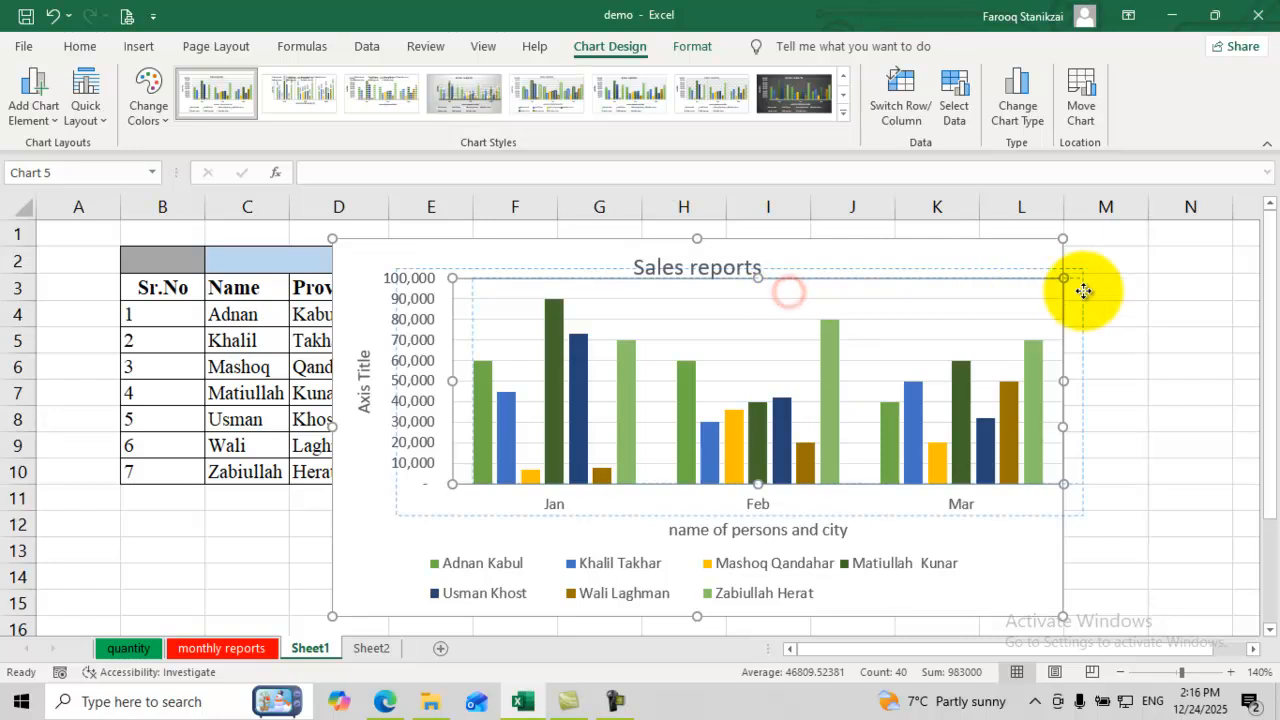
{"action": "left_click_drag", "start_coordinate": [626, 248], "coordinate": [1011, 320]}
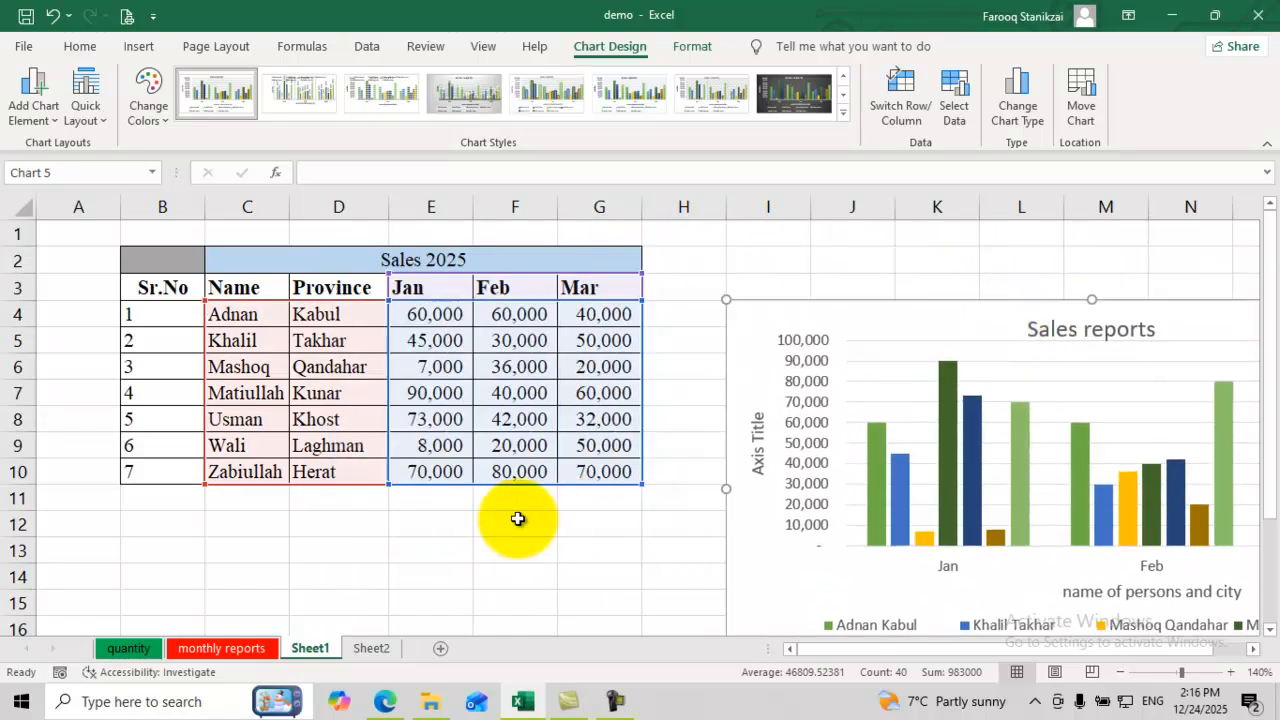
Step: Fill row 11 with the person's name, province Farah, 50,000 for Jan and 60,000 for Feb
{"action": "left_click", "coordinate": [260, 498]}
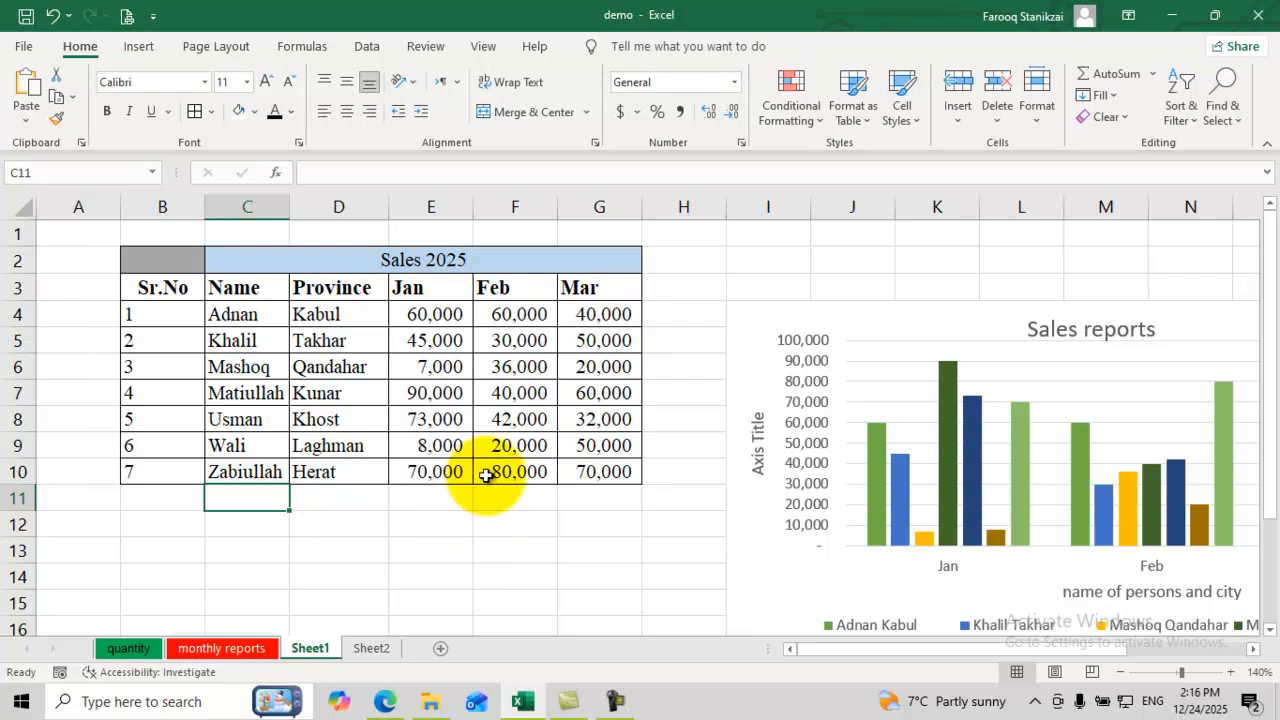
{"action": "type", "text": "Ali"}
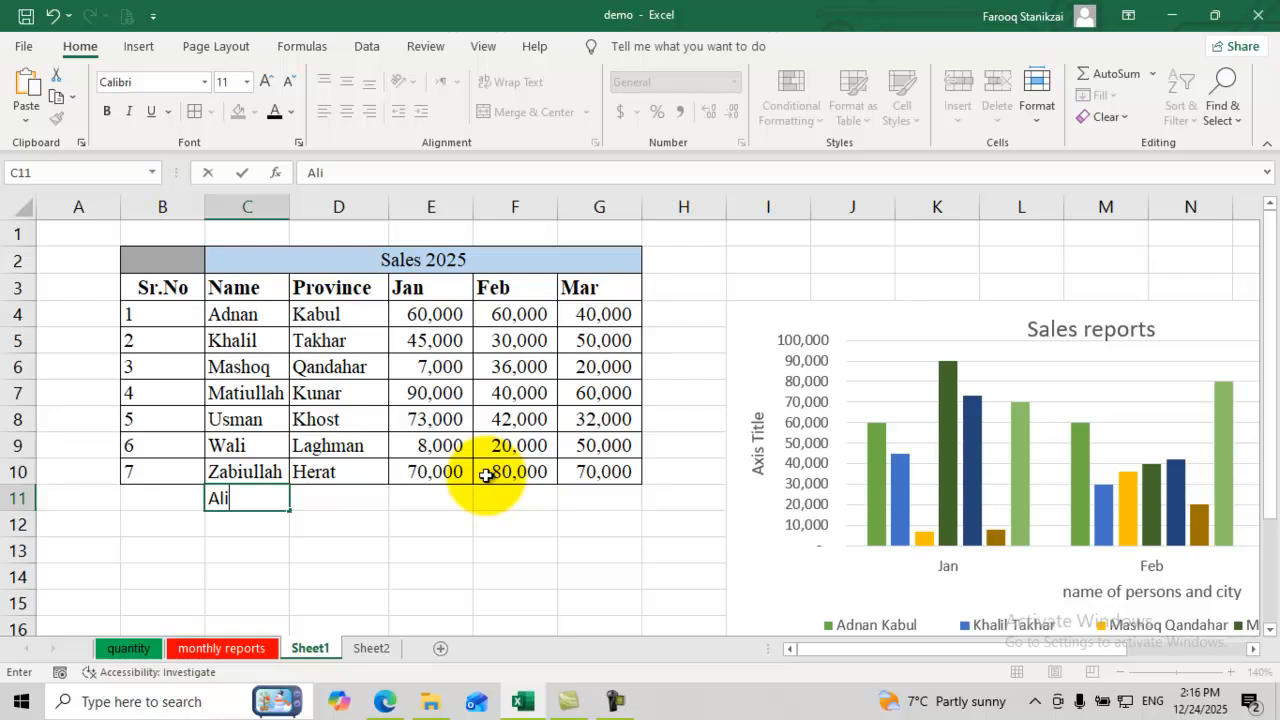
{"action": "key", "text": "Tab"}
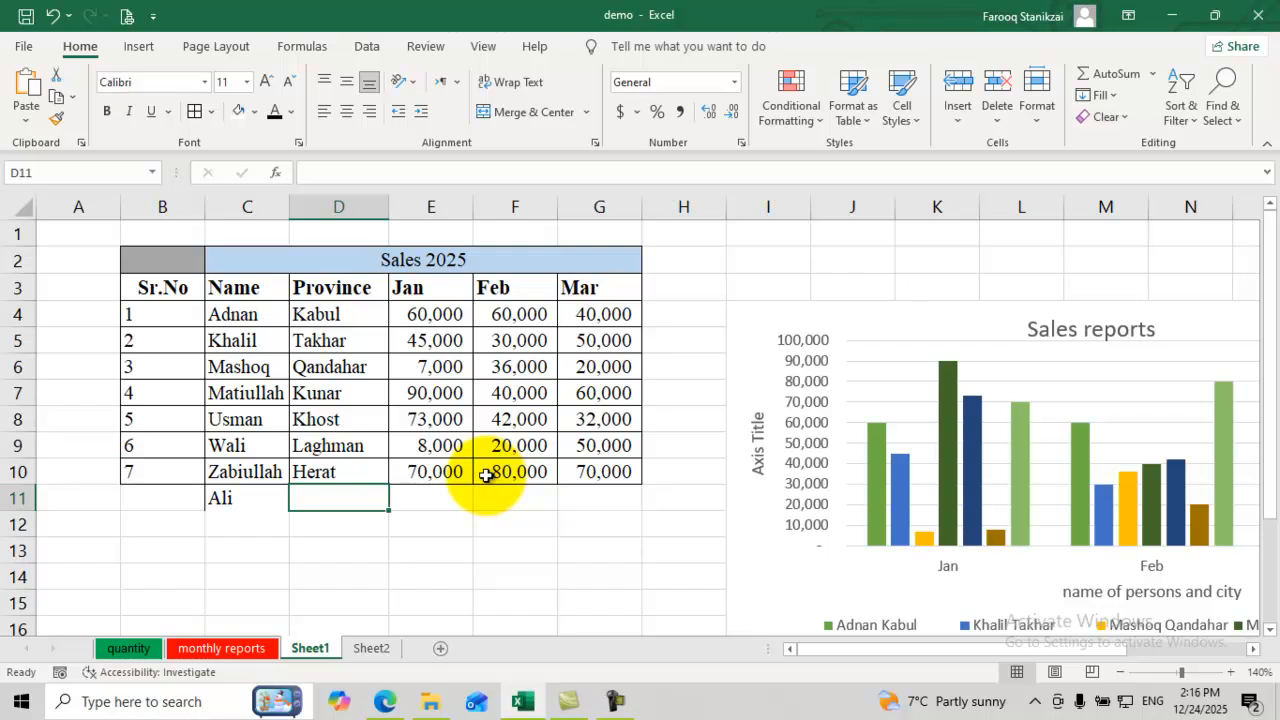
{"action": "type", "text": "Farah"}
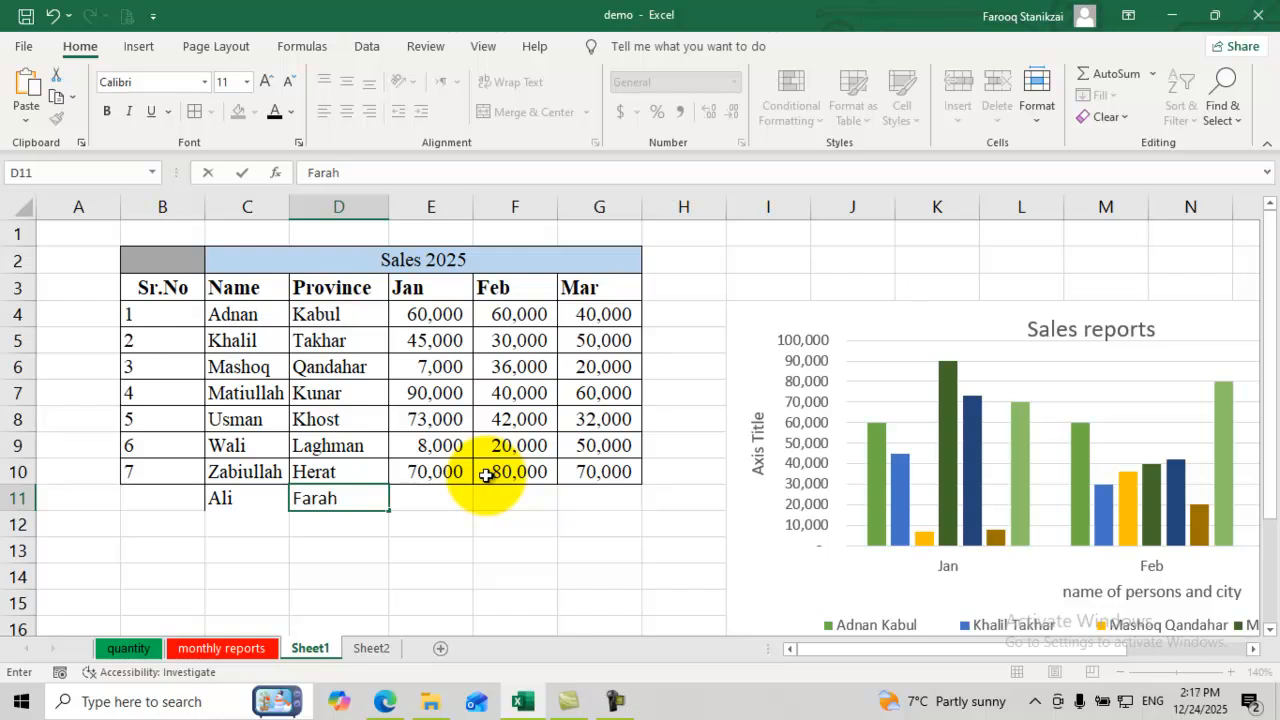
{"action": "key", "text": "Tab"}
{"action": "type", "text": "50"}
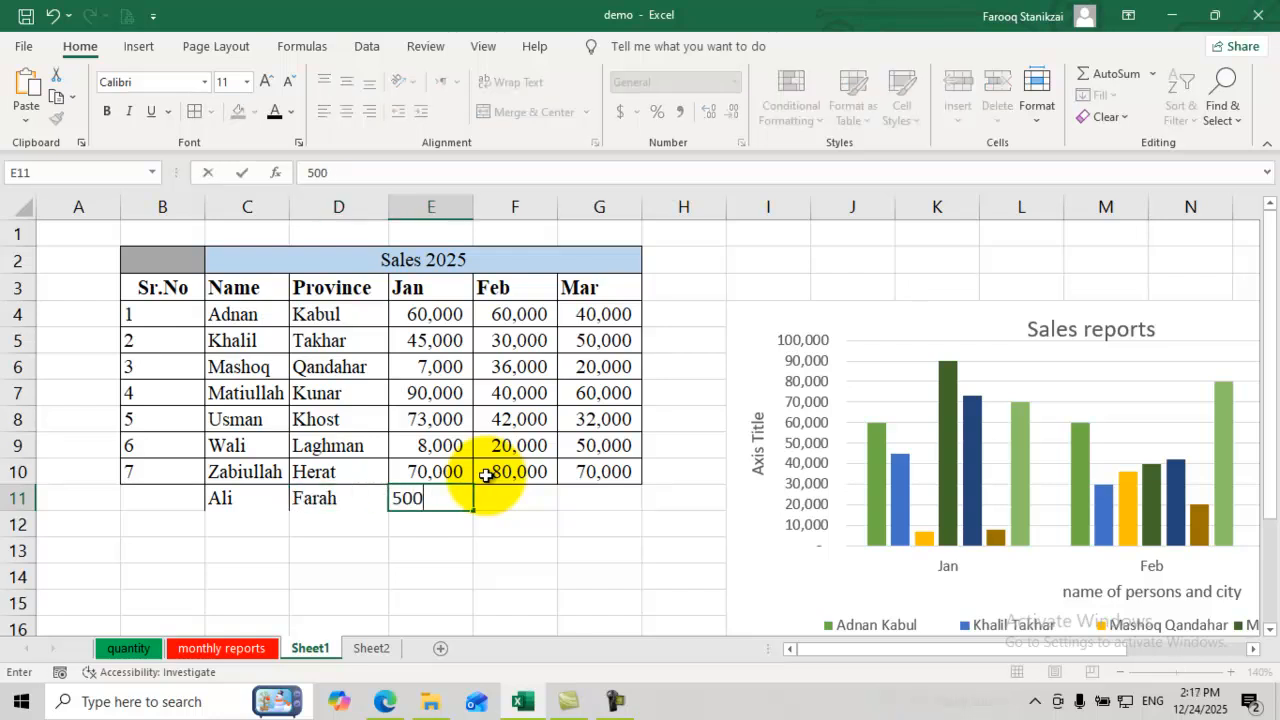
{"action": "key", "text": "Tab"}
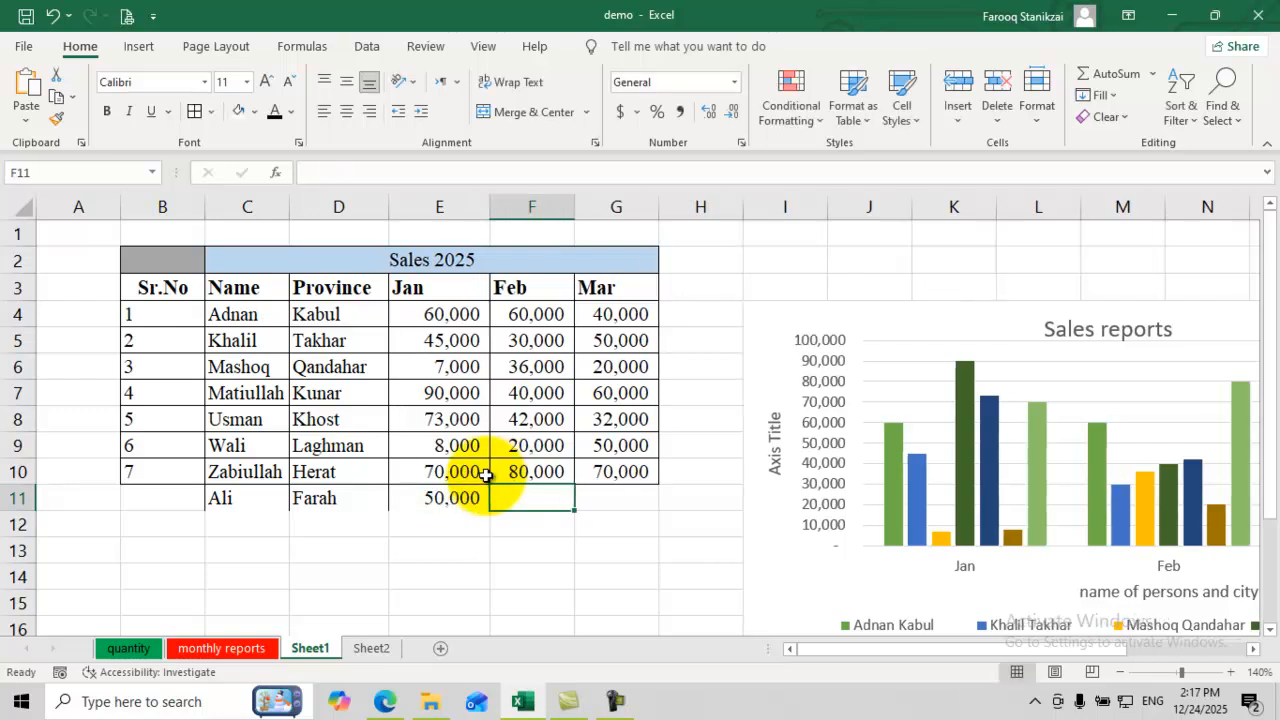
{"action": "type", "text": "60,000"}
{"action": "key", "text": "Tab"}
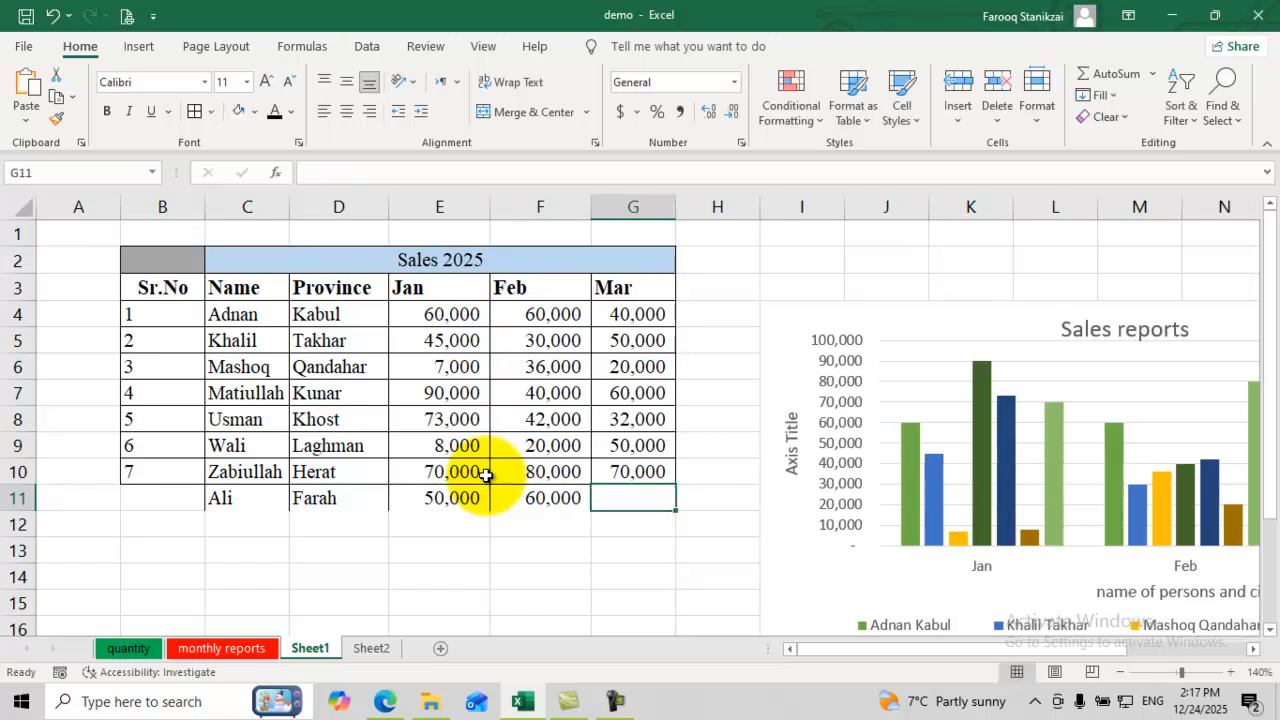
{"action": "type", "text": "0"}
Step: Set G11's March value to 10,000, moving the chart aside and then back beside the table
{"action": "left_click", "coordinate": [547, 580]}
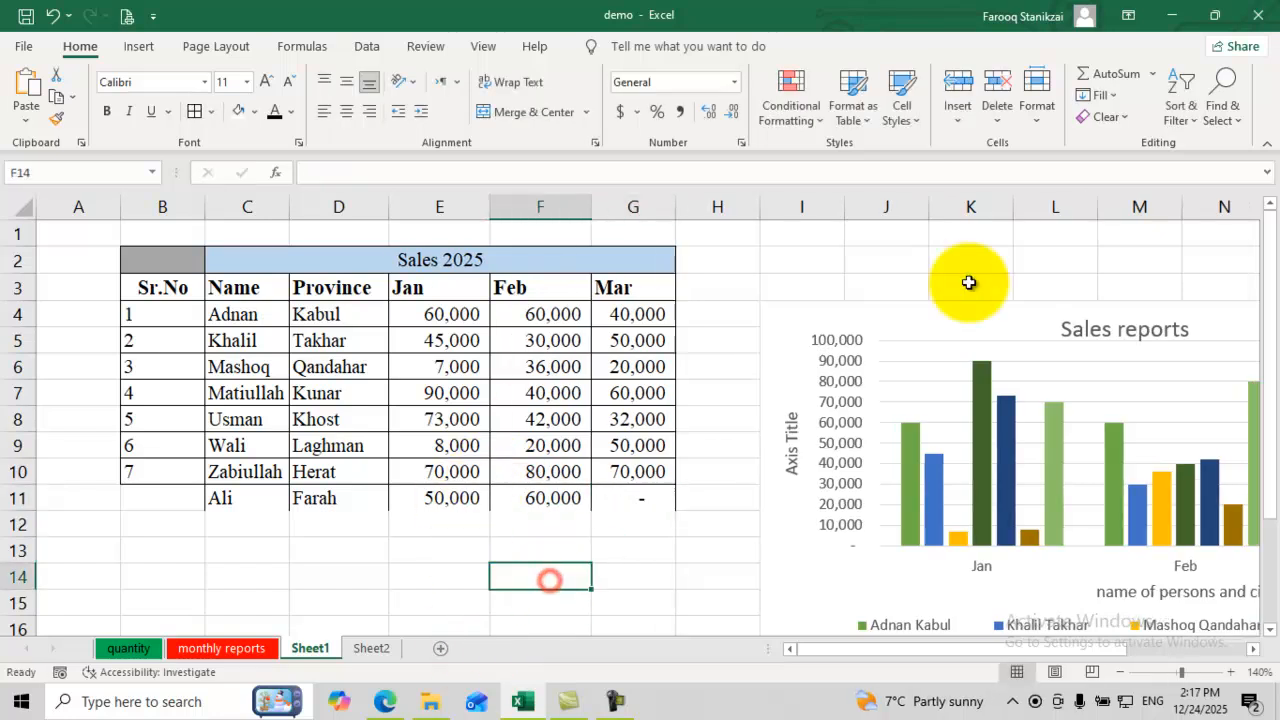
{"action": "left_click_drag", "start_coordinate": [1035, 319], "coordinate": [985, 545]}
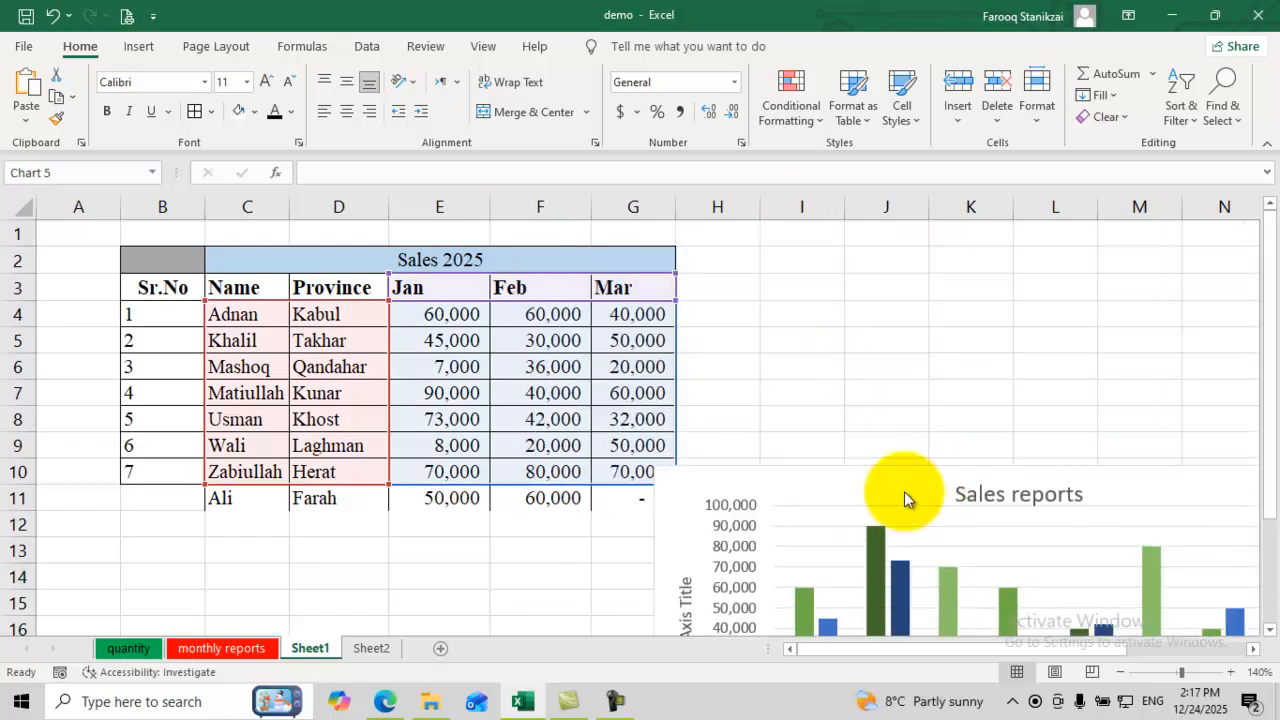
{"action": "left_click", "coordinate": [615, 500]}
{"action": "type", "text": "10"}
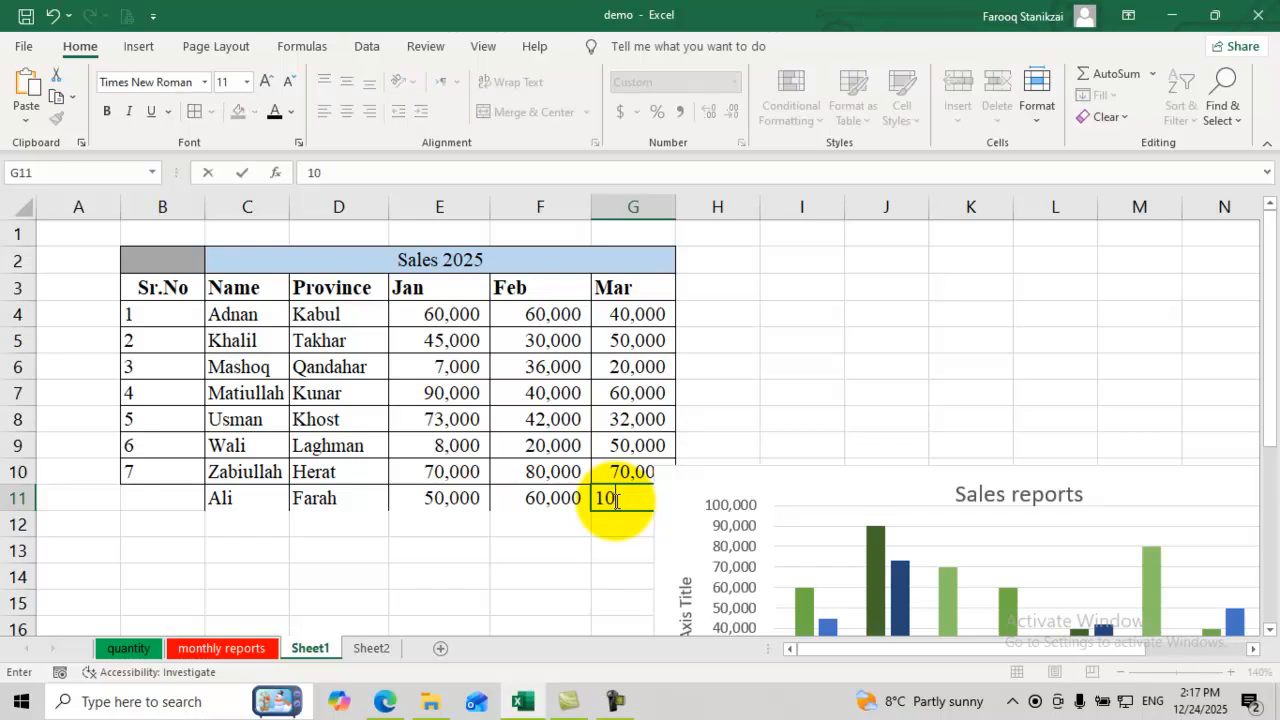
{"action": "type", "text": "000"}
{"action": "left_click", "coordinate": [606, 371]}
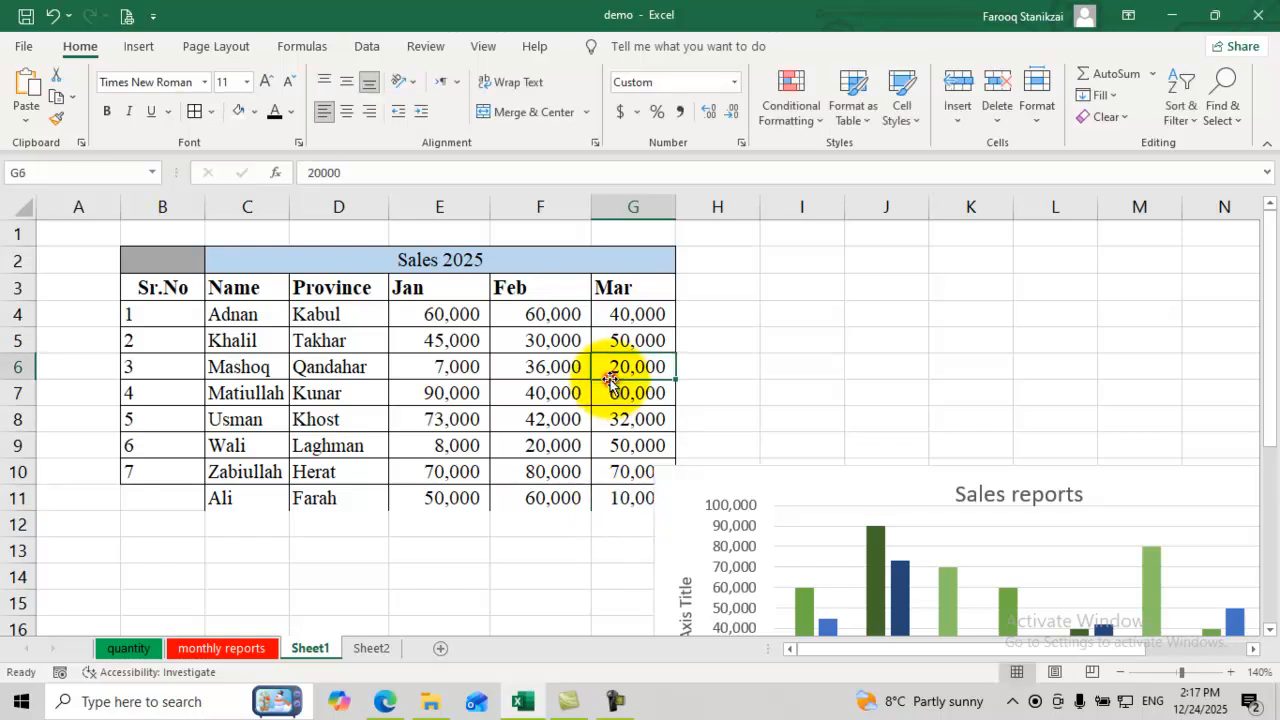
{"action": "left_click_drag", "start_coordinate": [800, 488], "coordinate": [677, 250]}
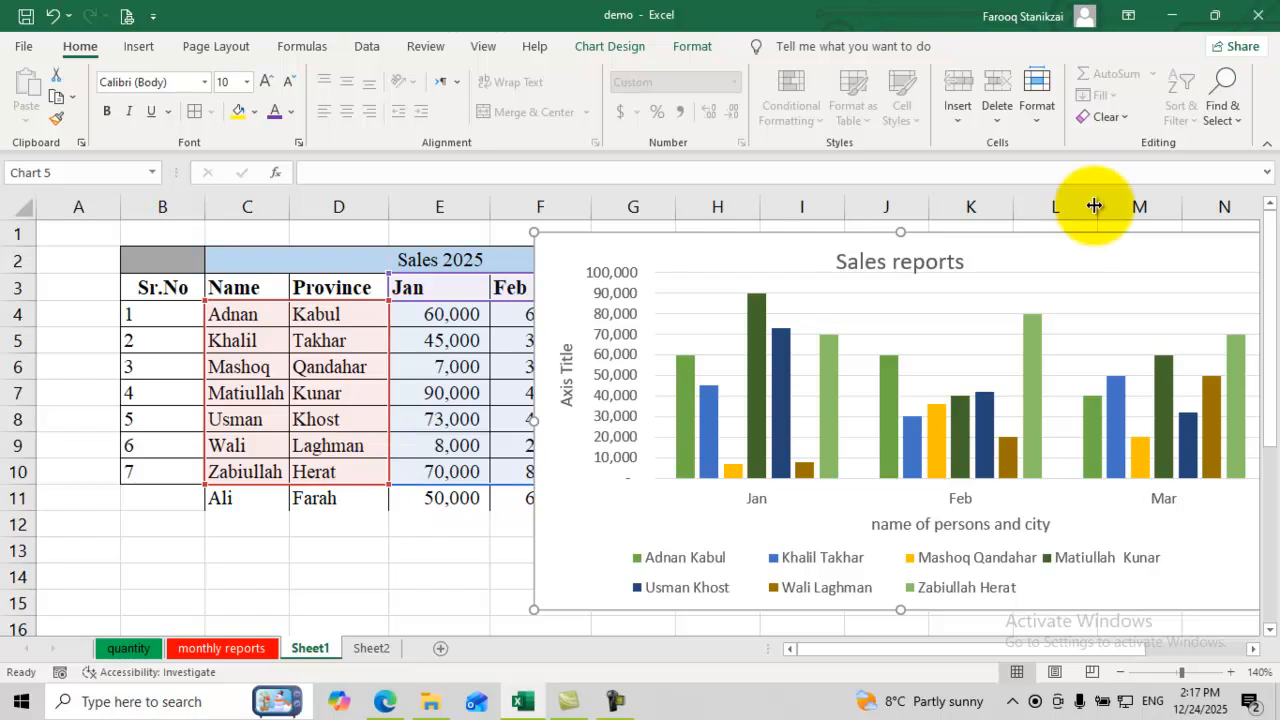
Step: Reset the chart data range in Select Data Source to =Sheet1!$C$3:$F$11, adding the new row
{"action": "left_click", "coordinate": [899, 295]}
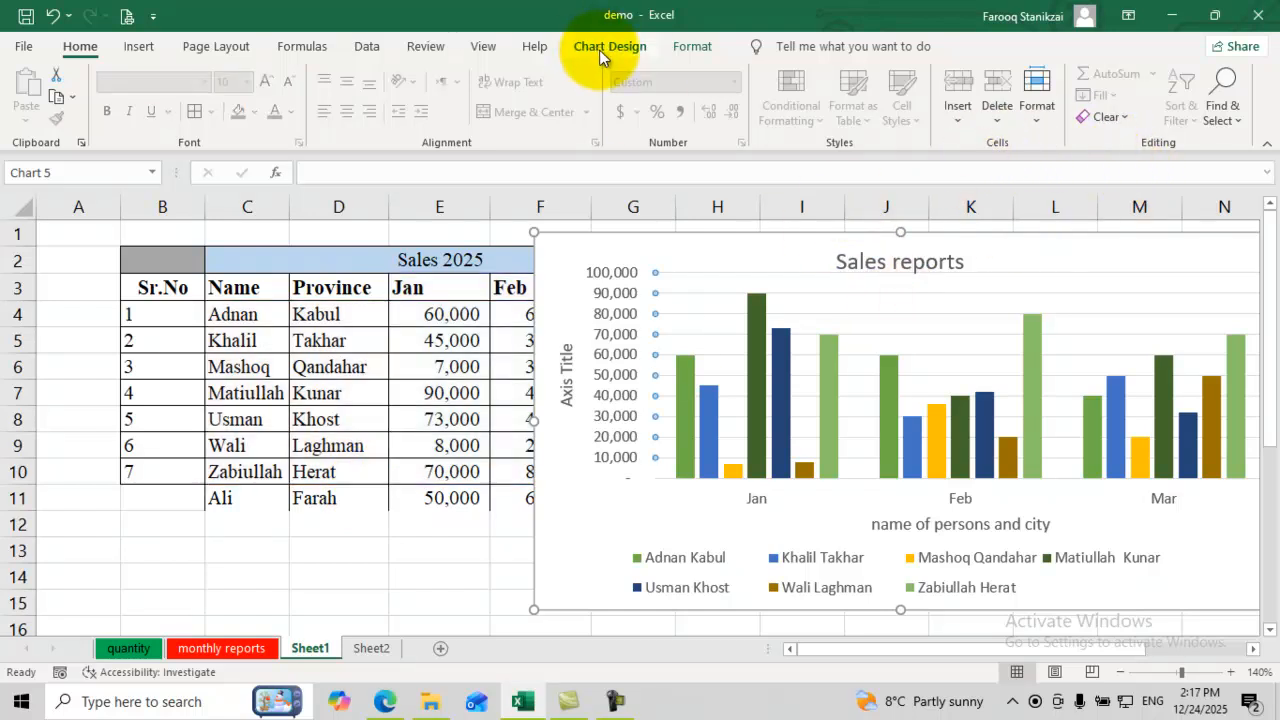
{"action": "left_click", "coordinate": [599, 50]}
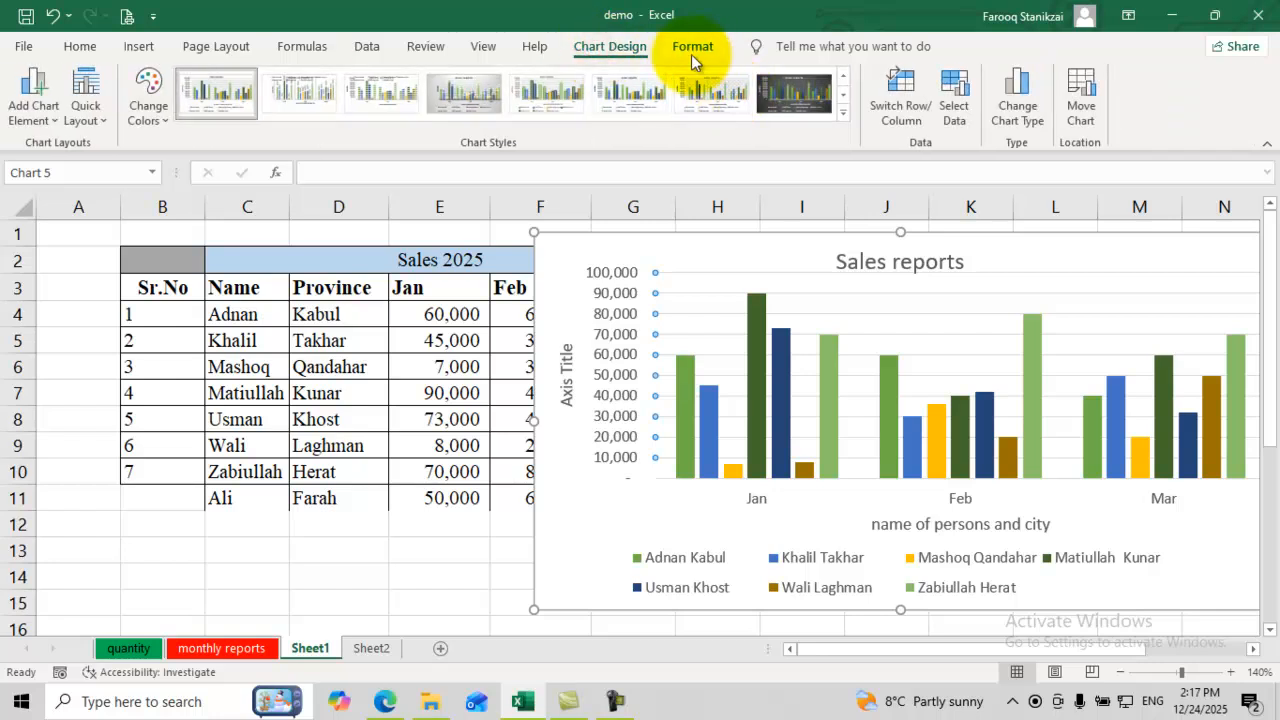
{"action": "left_click", "coordinate": [953, 123]}
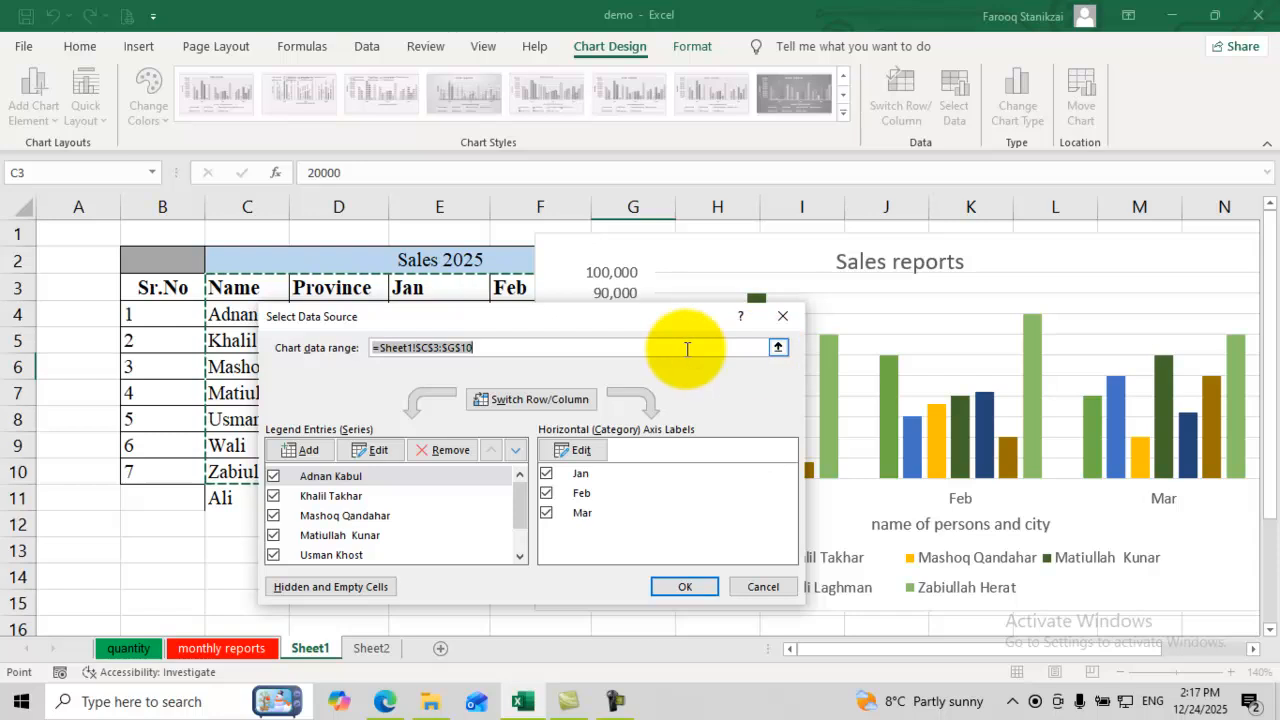
{"action": "left_click", "coordinate": [778, 348]}
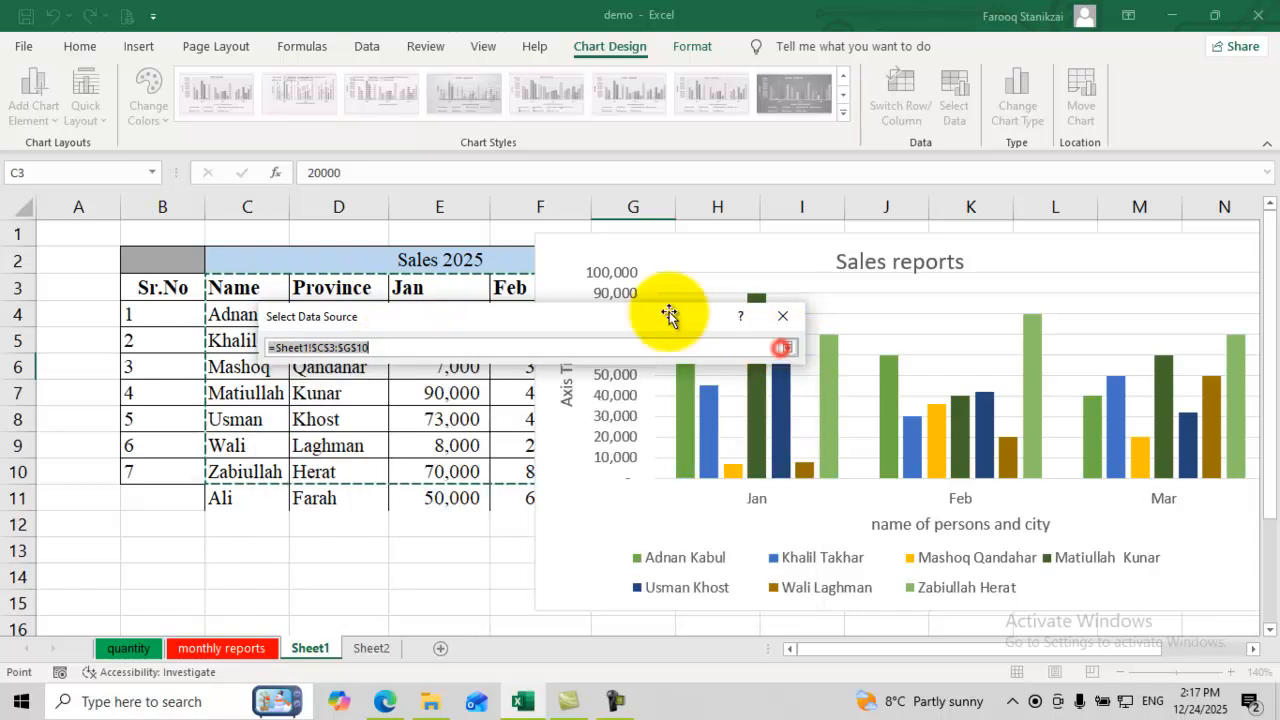
{"action": "left_click_drag", "start_coordinate": [257, 287], "coordinate": [571, 498]}
{"action": "left_click", "coordinate": [766, 260]}
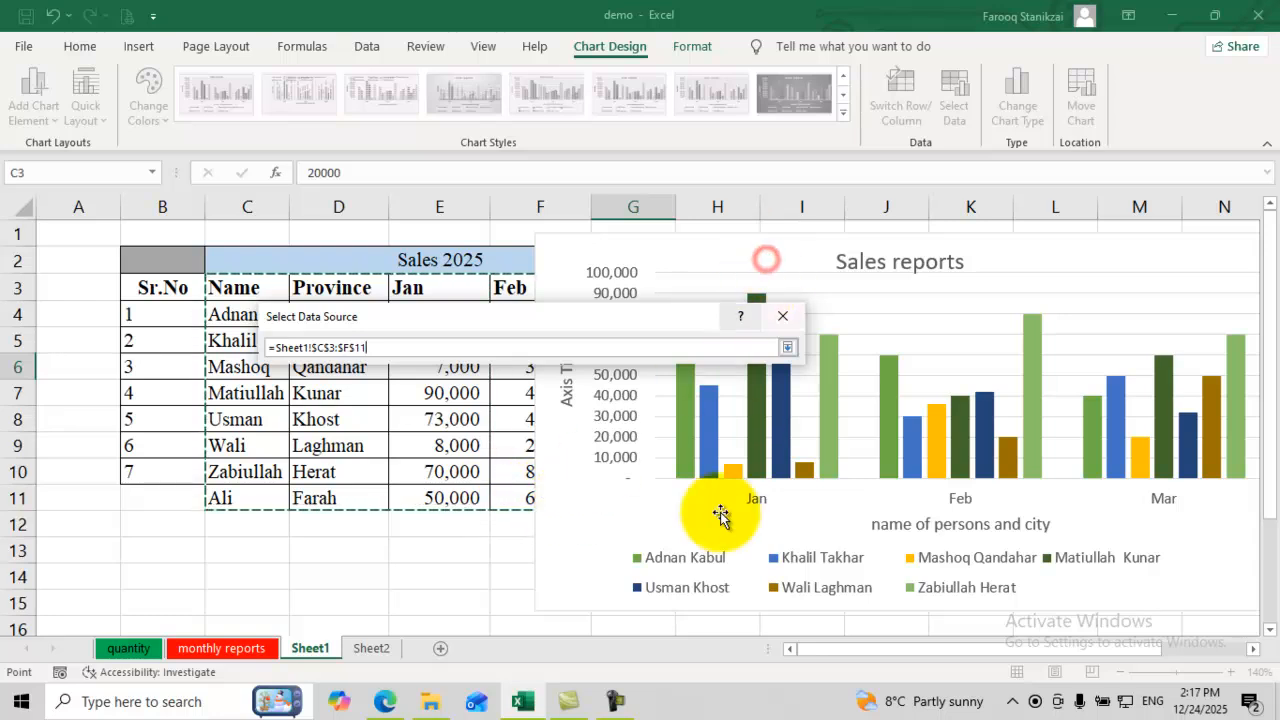
{"action": "left_click", "coordinate": [790, 253]}
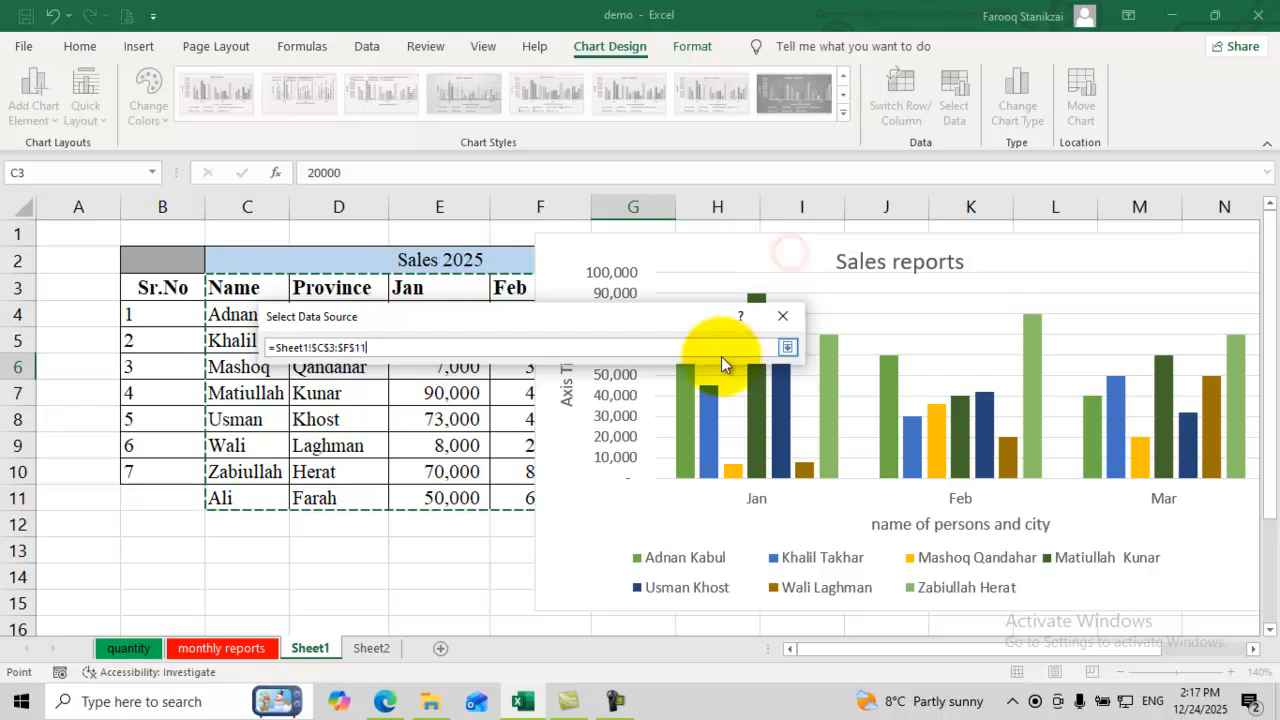
{"action": "left_click", "coordinate": [786, 348]}
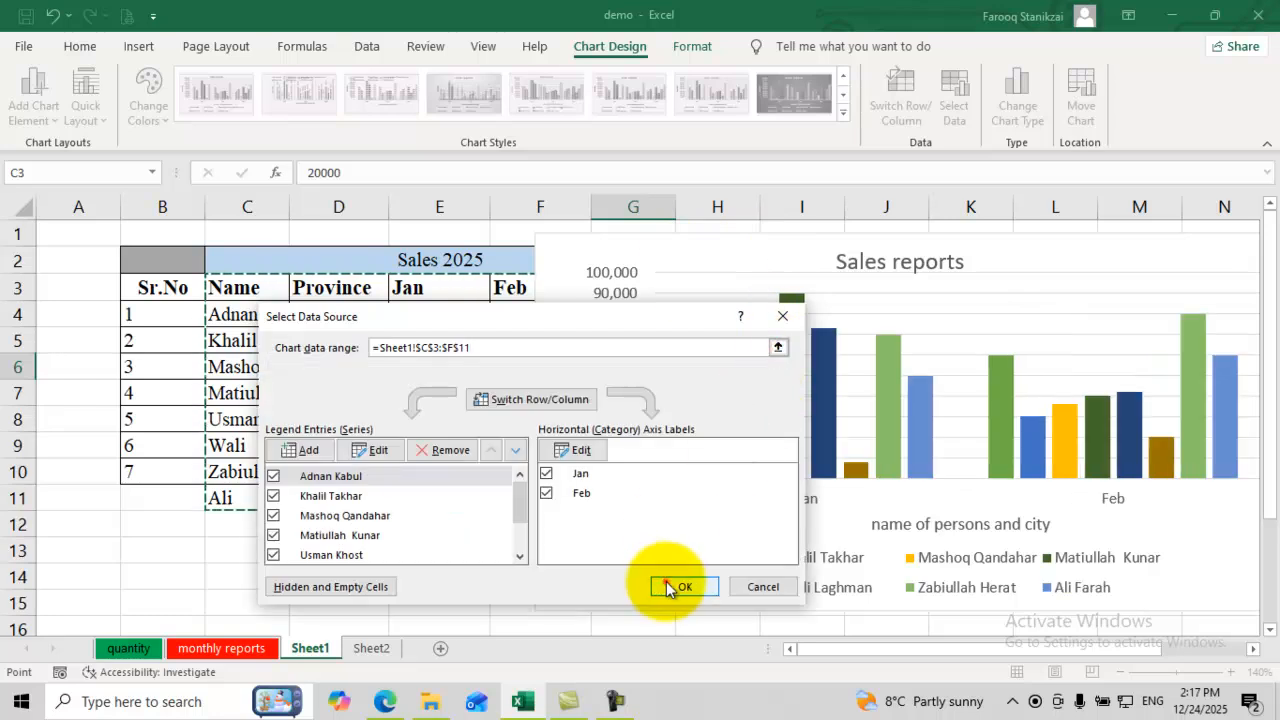
{"action": "left_click", "coordinate": [672, 587]}
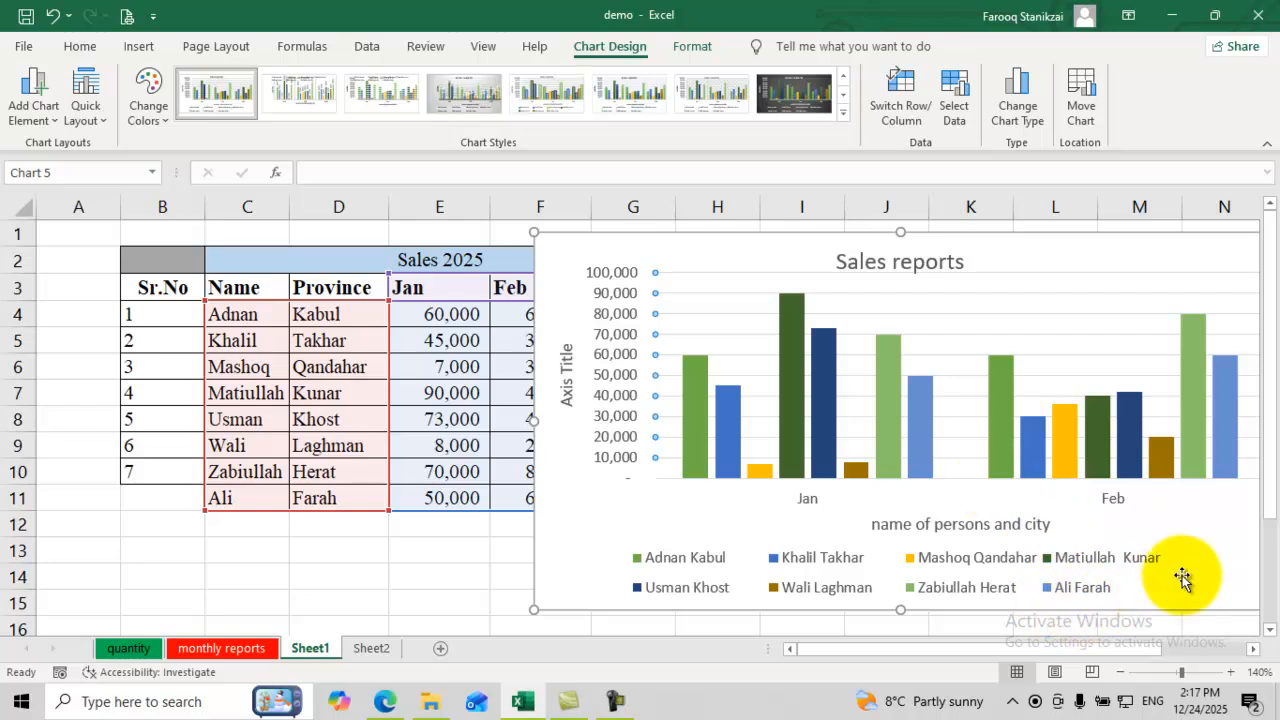
Step: Extend the chart data range to =Sheet1!$C$3:$G$11 so Mar is plotted, keeping the chart beside the table
{"action": "left_click_drag", "start_coordinate": [766, 251], "coordinate": [414, 399]}
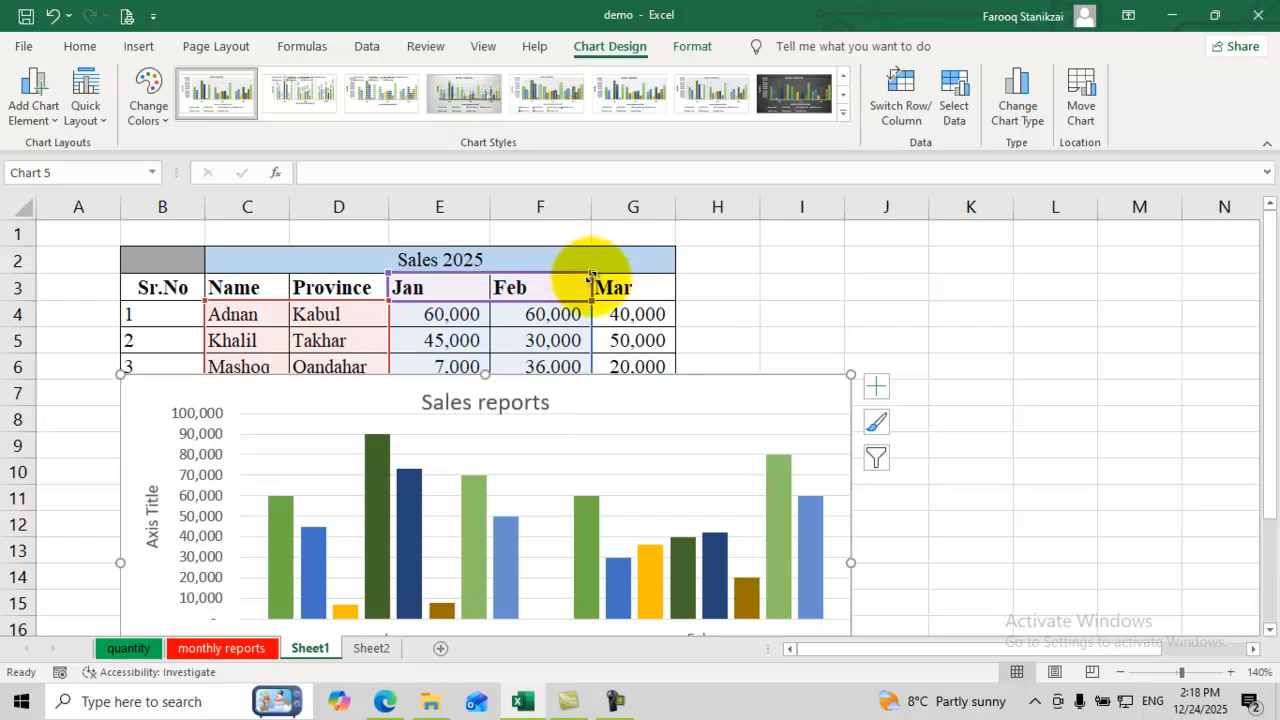
{"action": "left_click_drag", "start_coordinate": [592, 276], "coordinate": [652, 284]}
{"action": "left_click_drag", "start_coordinate": [688, 403], "coordinate": [948, 266]}
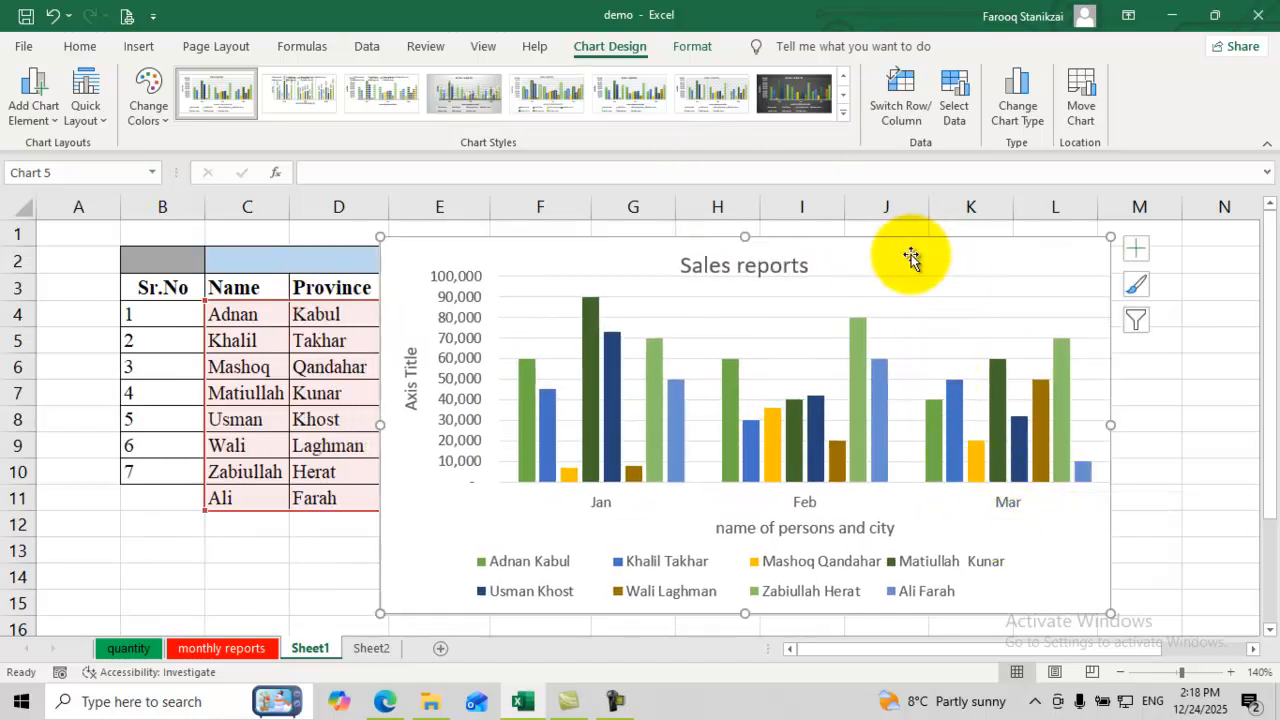
{"action": "left_click", "coordinate": [948, 118]}
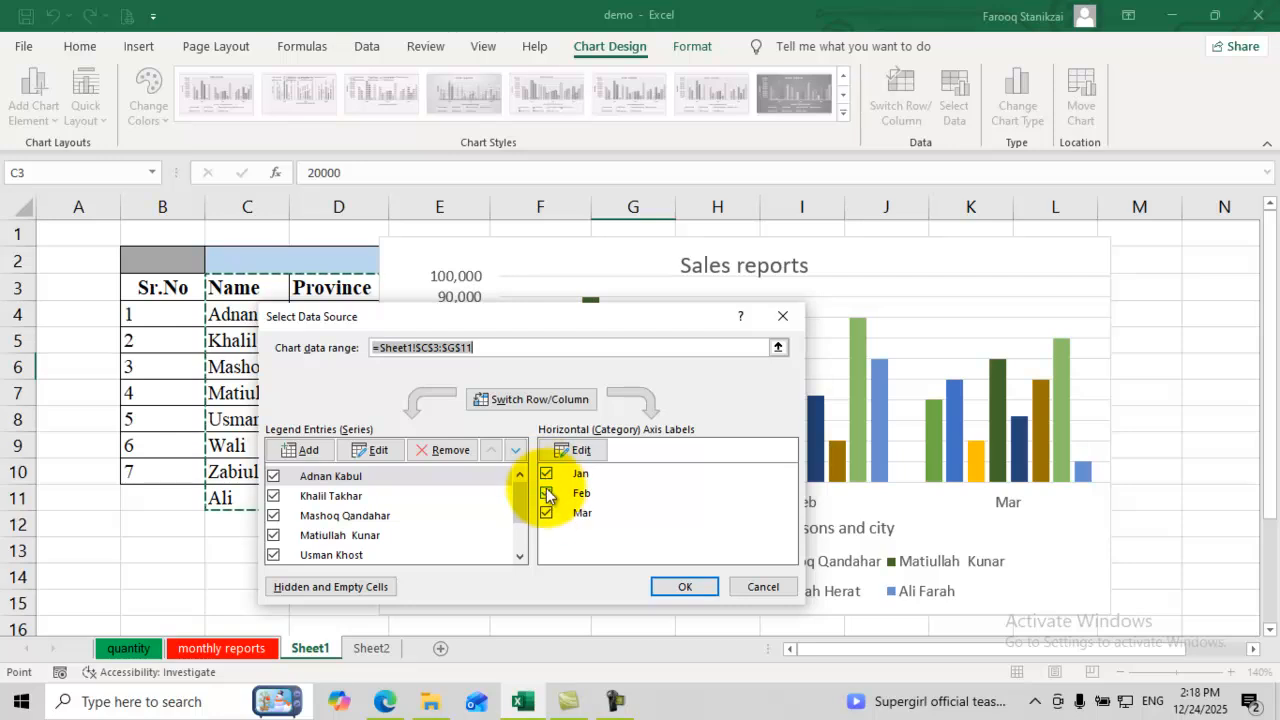
Step: Uncheck the Feb and Mar categories so the chart shows only Jan
{"action": "left_click", "coordinate": [547, 514]}
{"action": "left_click", "coordinate": [545, 493]}
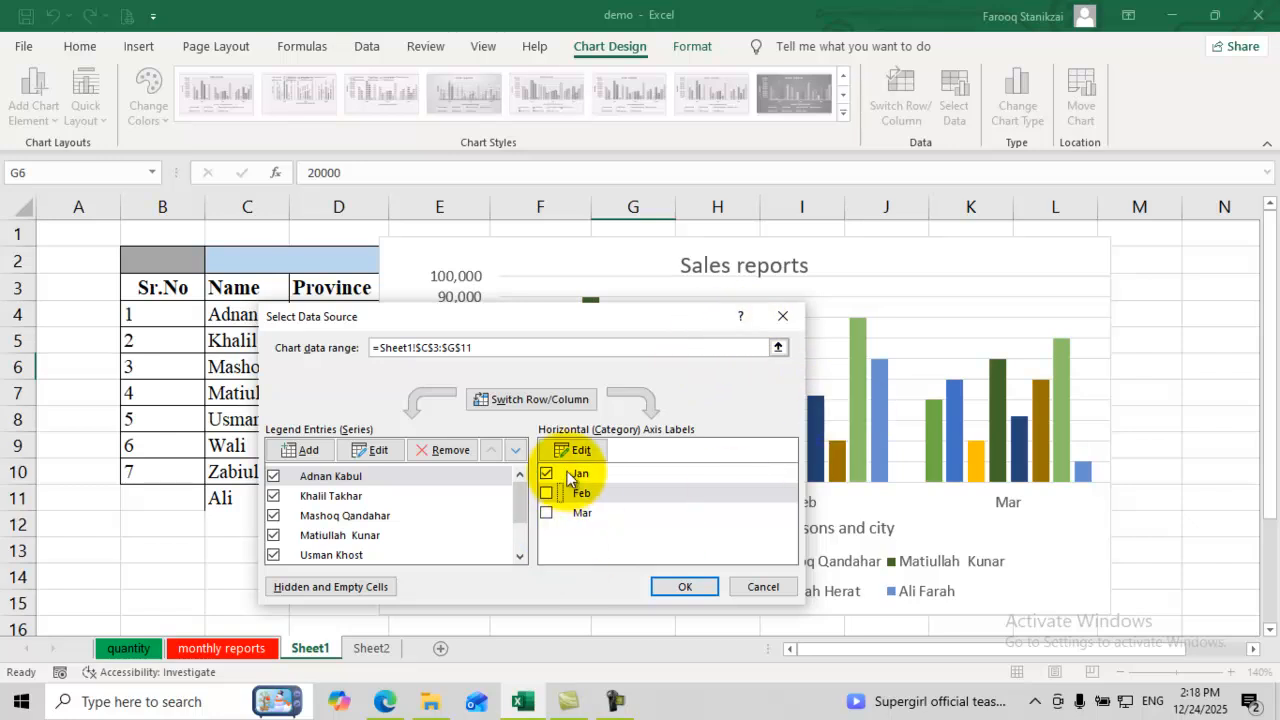
{"action": "left_click", "coordinate": [682, 586]}
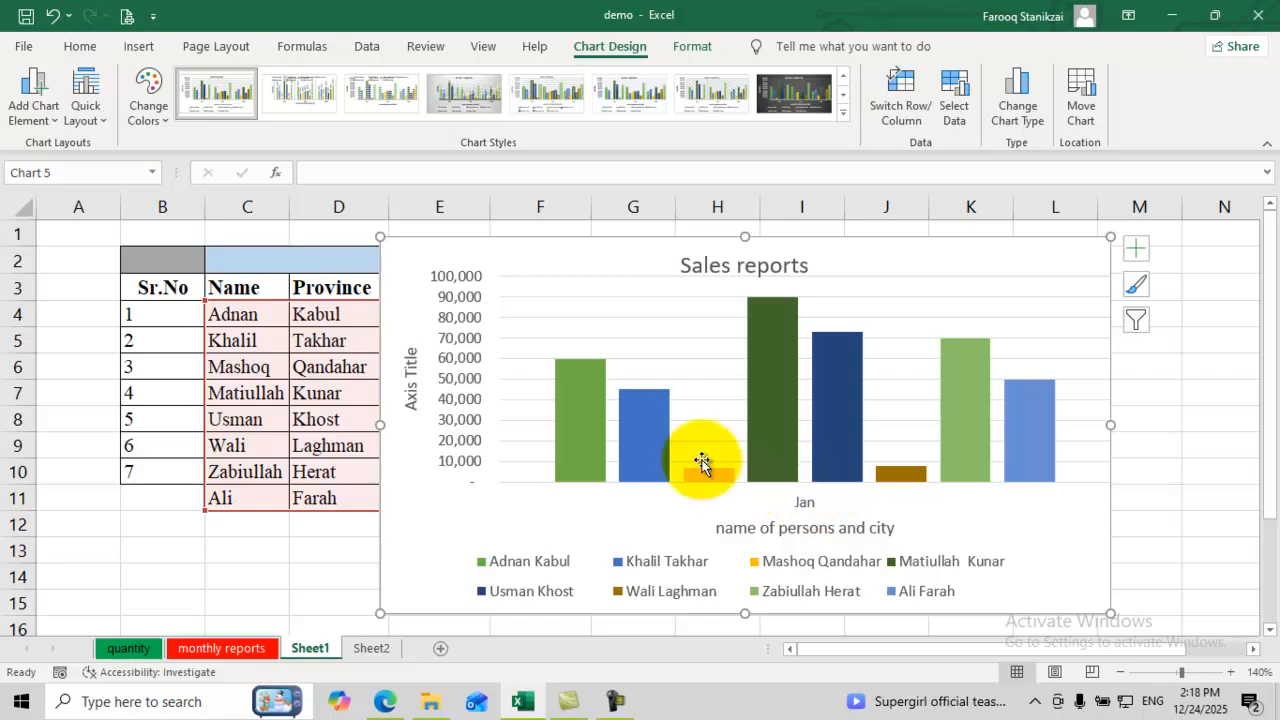
Step: Re-check Feb and Mar and hide every series except the Kabul and Farah people
{"action": "left_click", "coordinate": [951, 121]}
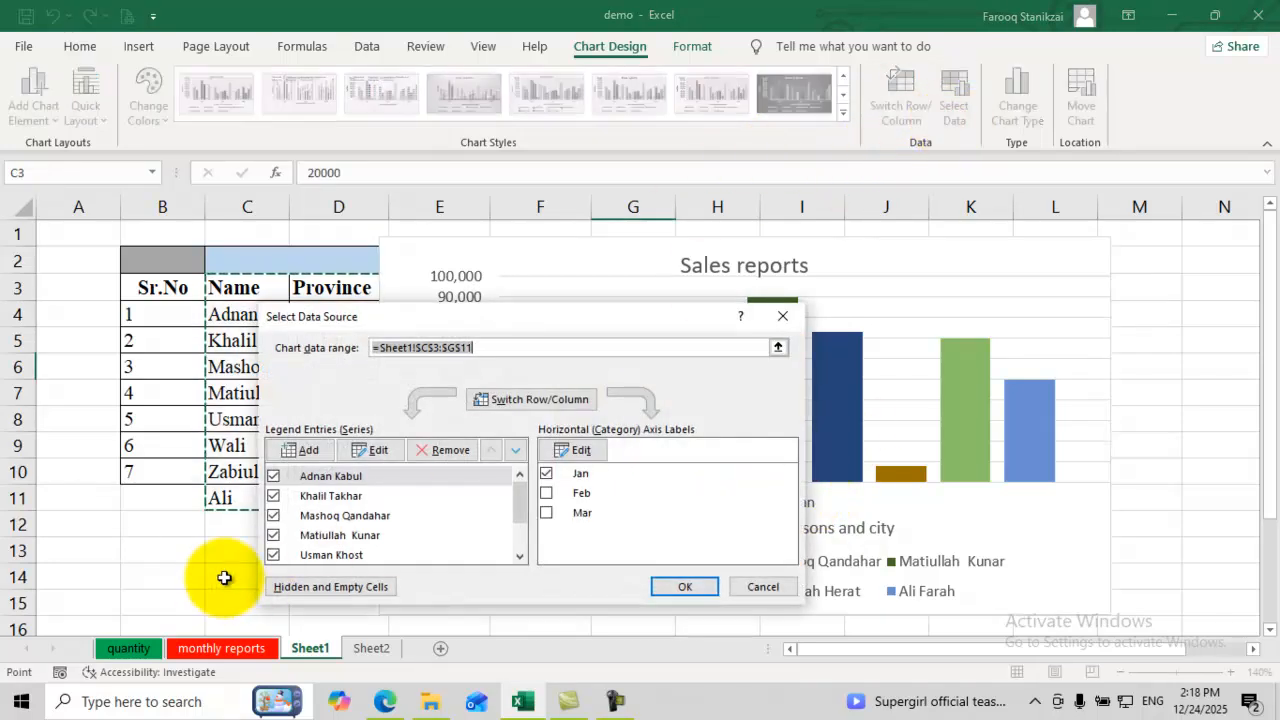
{"action": "left_click", "coordinate": [546, 493]}
{"action": "left_click", "coordinate": [546, 512]}
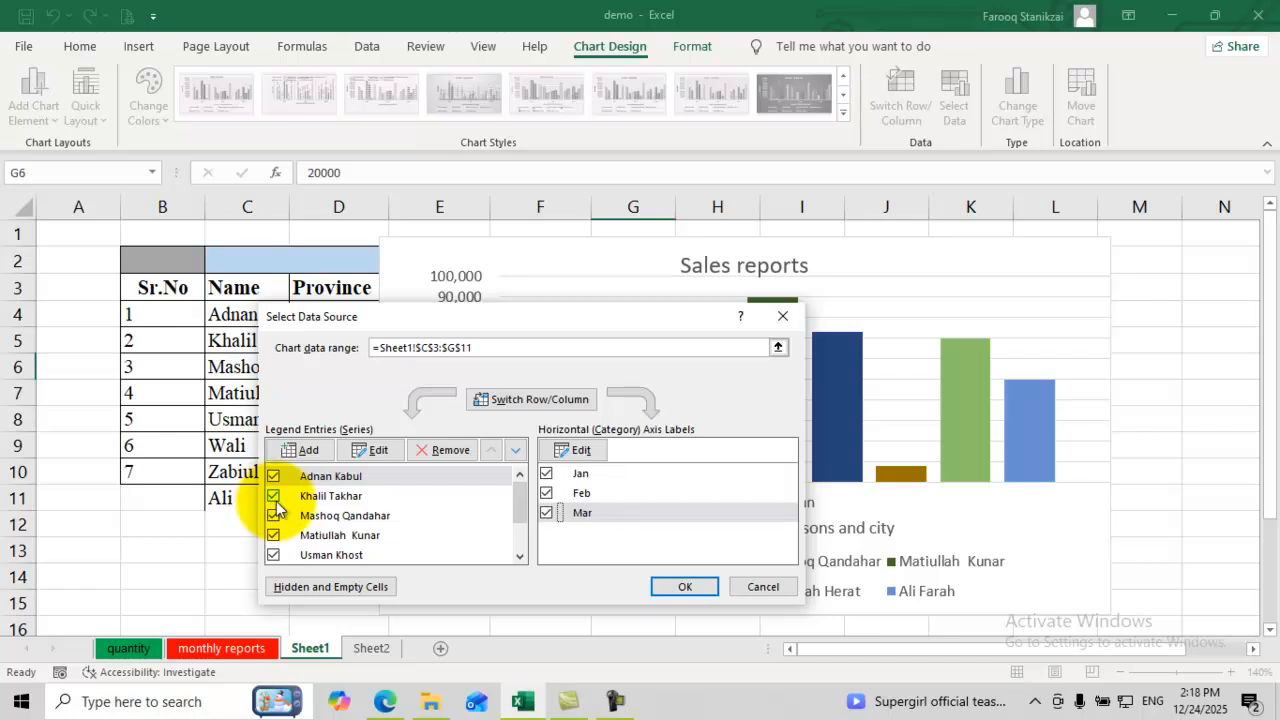
{"action": "left_click", "coordinate": [273, 496]}
{"action": "left_click", "coordinate": [273, 515]}
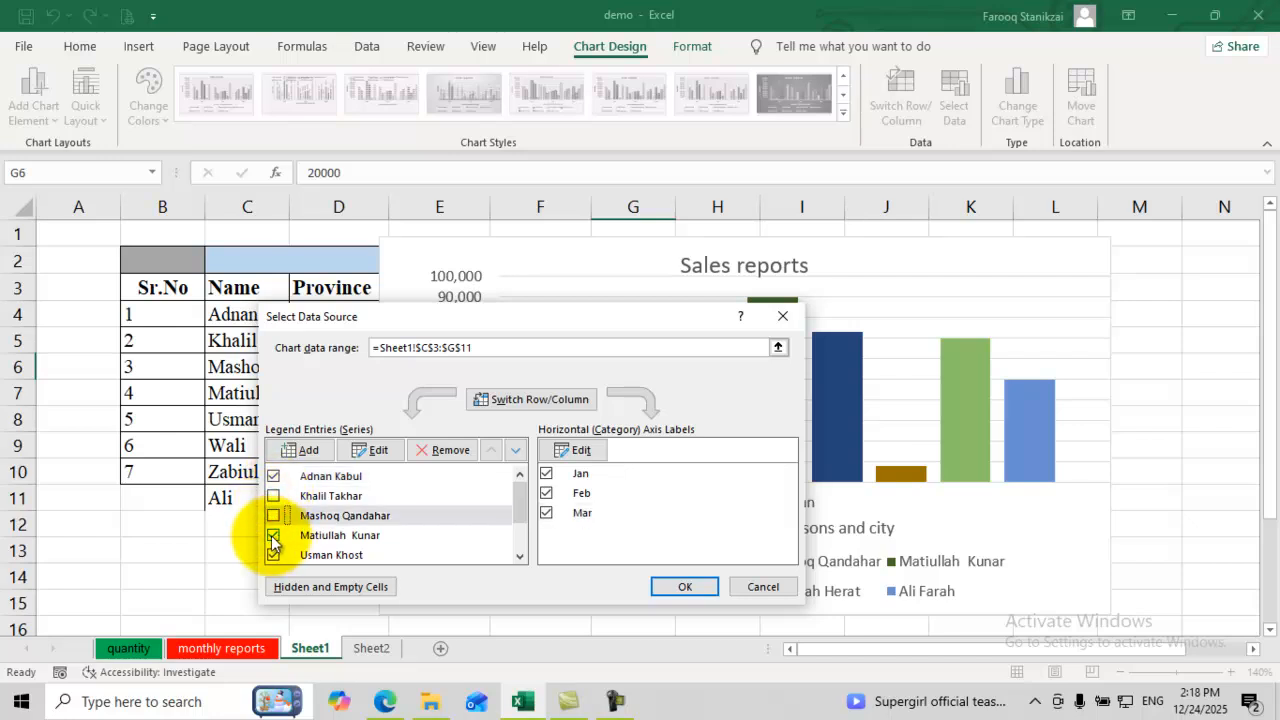
{"action": "left_click", "coordinate": [273, 535]}
{"action": "left_click_drag", "start_coordinate": [511, 509], "coordinate": [522, 532]}
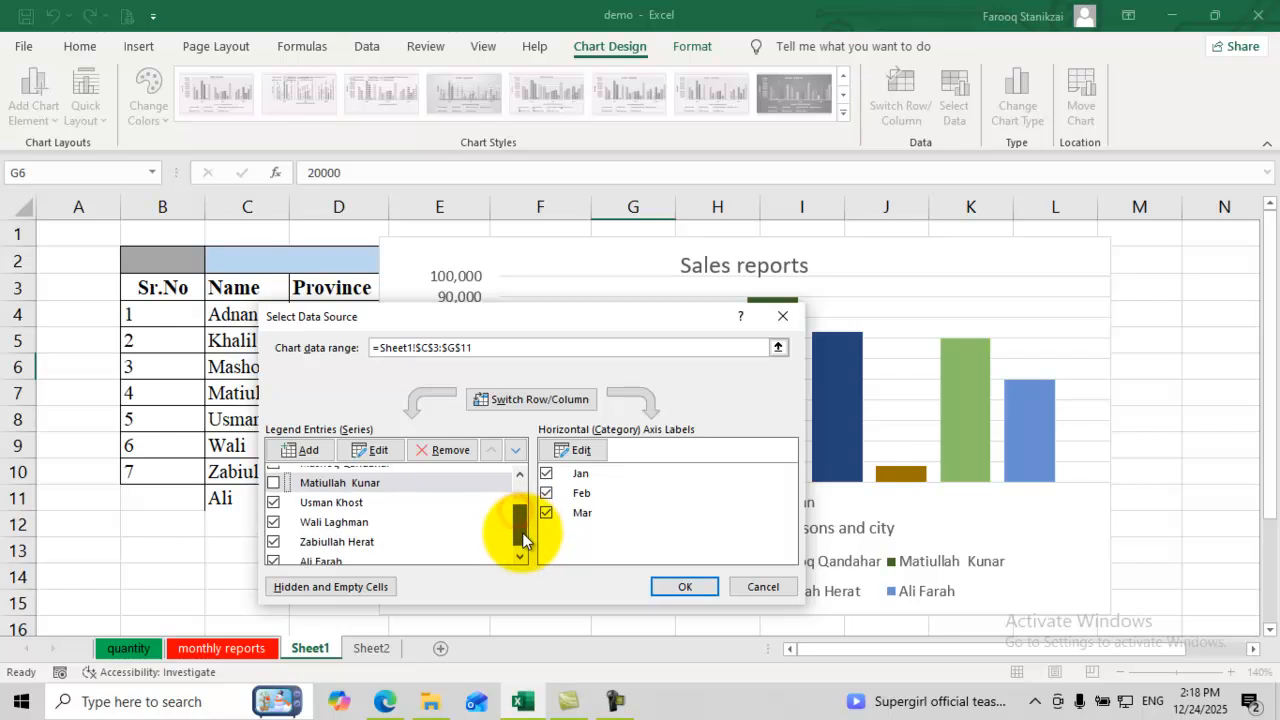
{"action": "left_click", "coordinate": [273, 541]}
{"action": "left_click", "coordinate": [273, 522]}
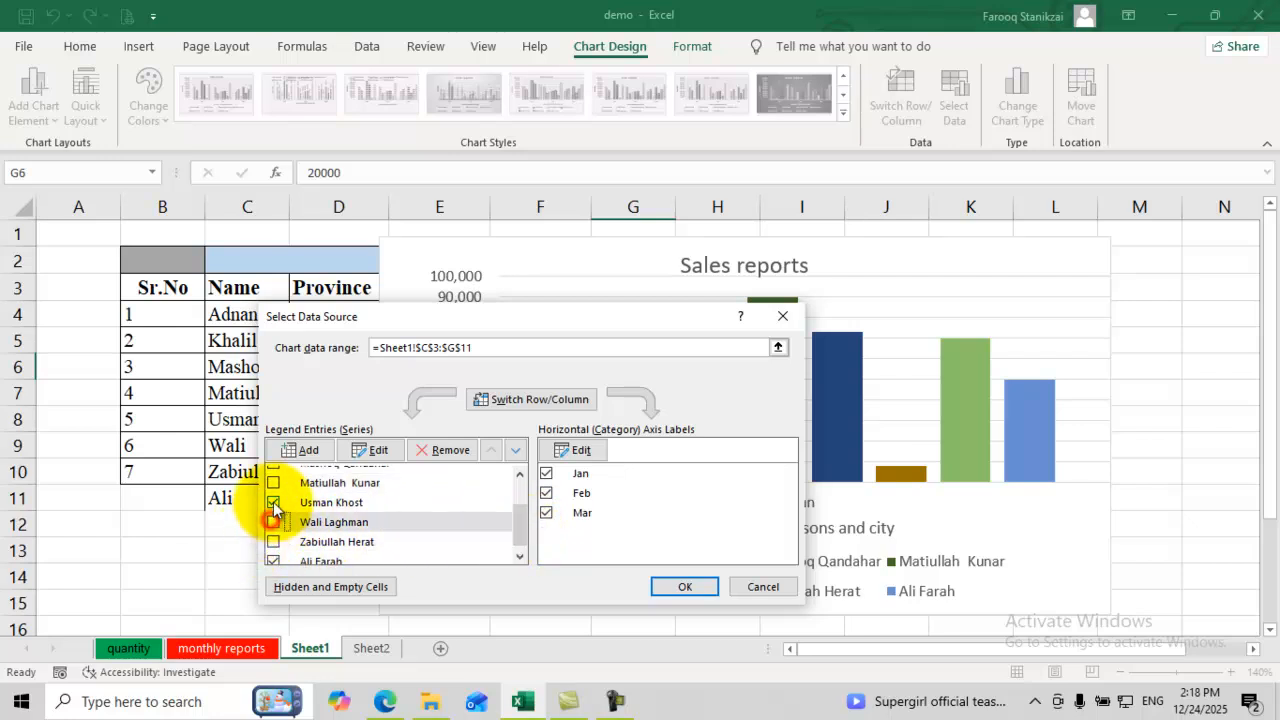
{"action": "left_click", "coordinate": [273, 502]}
{"action": "left_click_drag", "start_coordinate": [521, 524], "coordinate": [520, 548]}
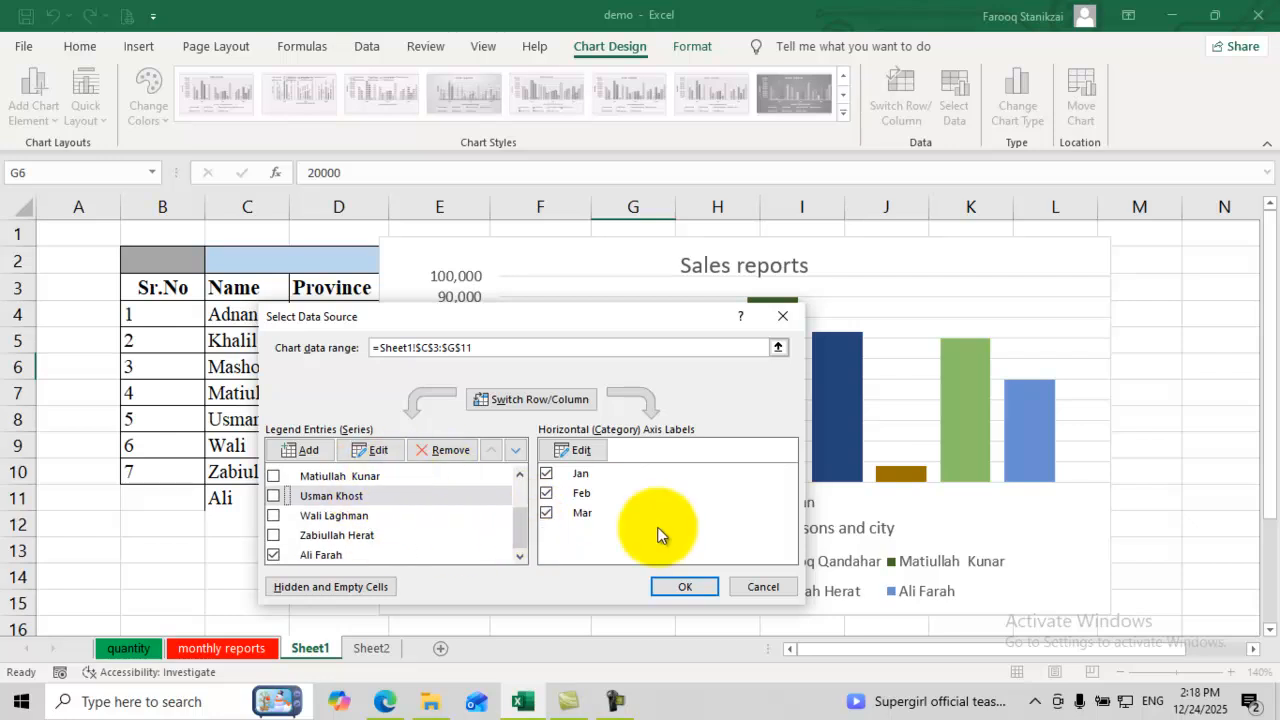
{"action": "left_click", "coordinate": [675, 590]}
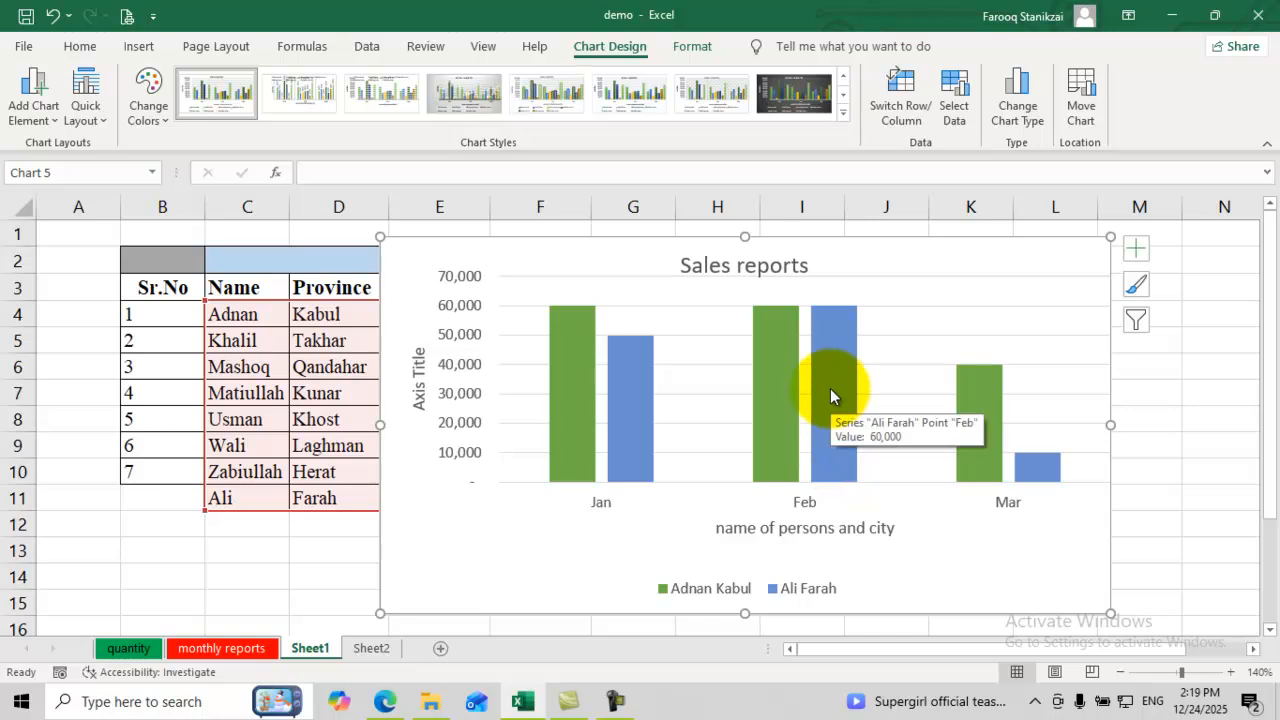
Step: Re-tick the six hidden person series in Select Data so all eight are plotted again
{"action": "left_click", "coordinate": [955, 113]}
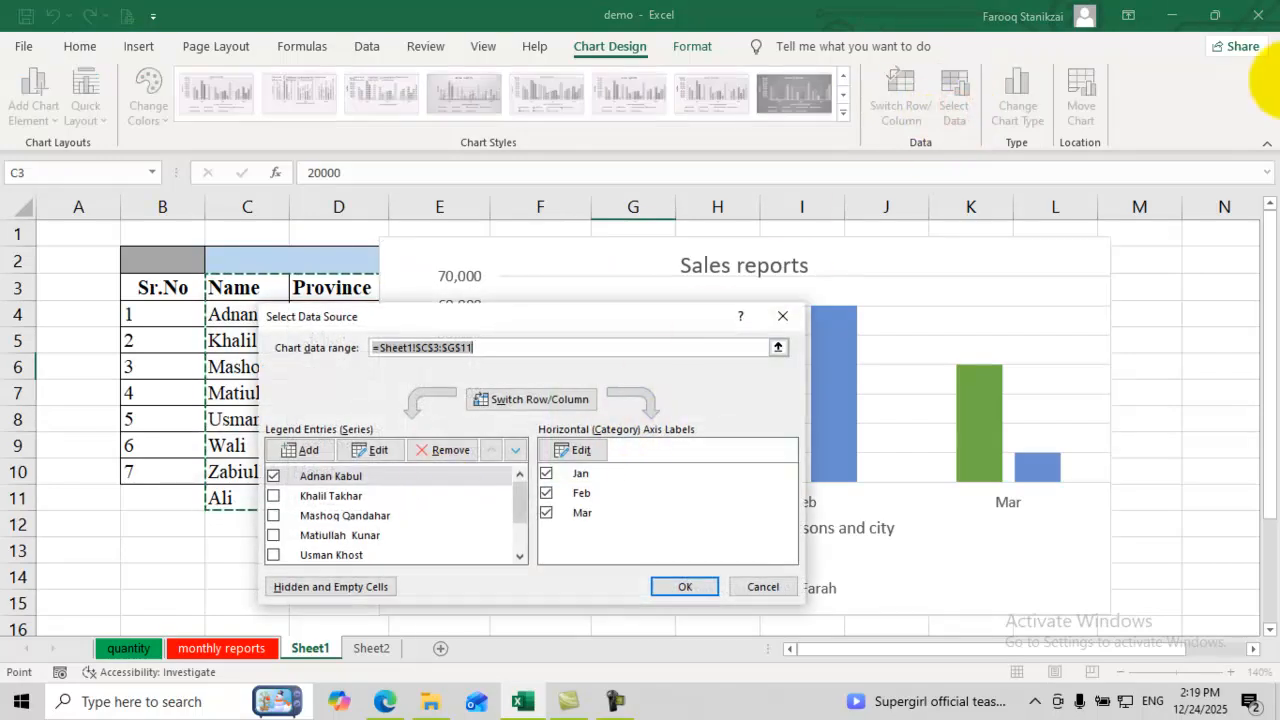
{"action": "left_click", "coordinate": [273, 495]}
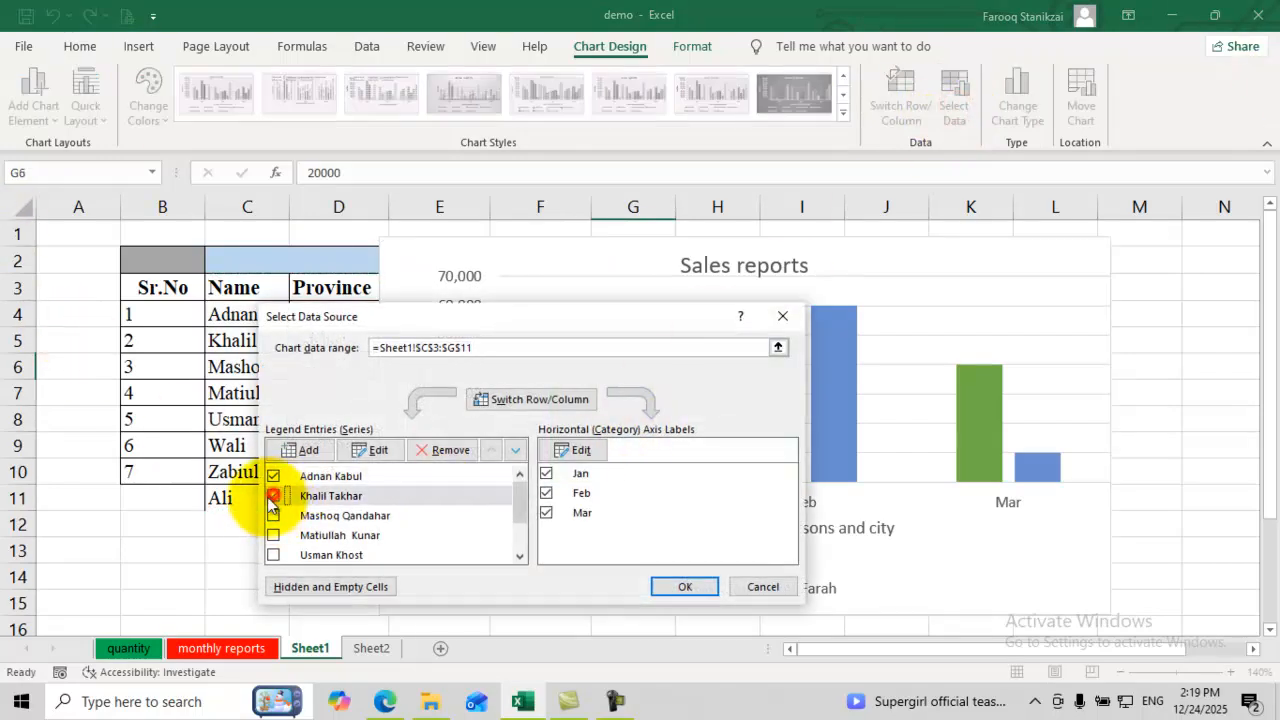
{"action": "left_click", "coordinate": [273, 515]}
{"action": "left_click", "coordinate": [274, 535]}
{"action": "left_click", "coordinate": [274, 555]}
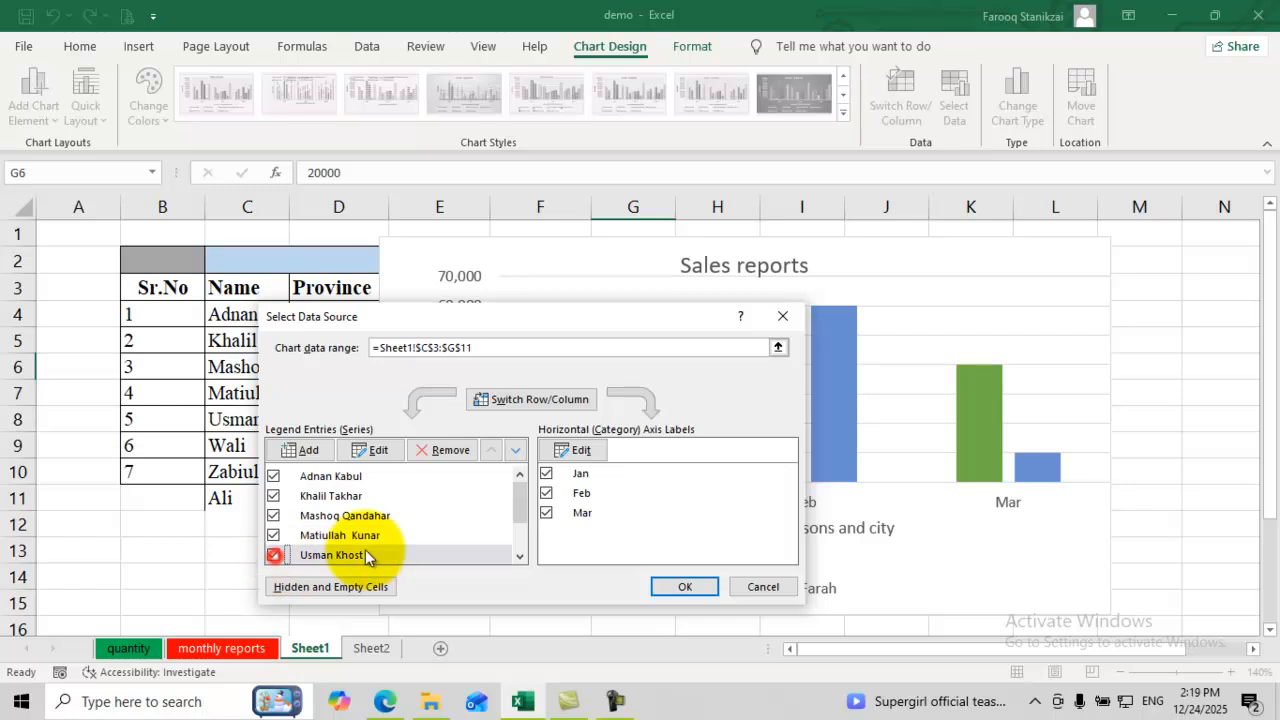
{"action": "left_click_drag", "start_coordinate": [519, 515], "coordinate": [521, 548]}
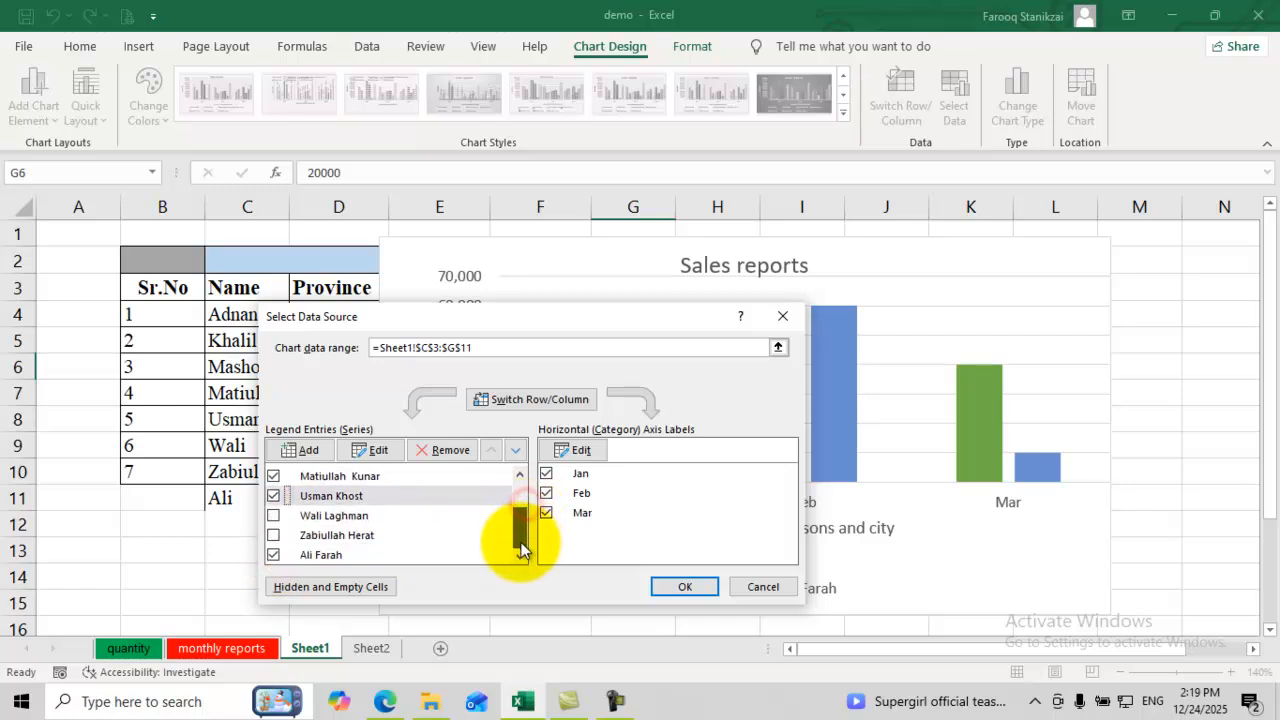
{"action": "left_click", "coordinate": [273, 516]}
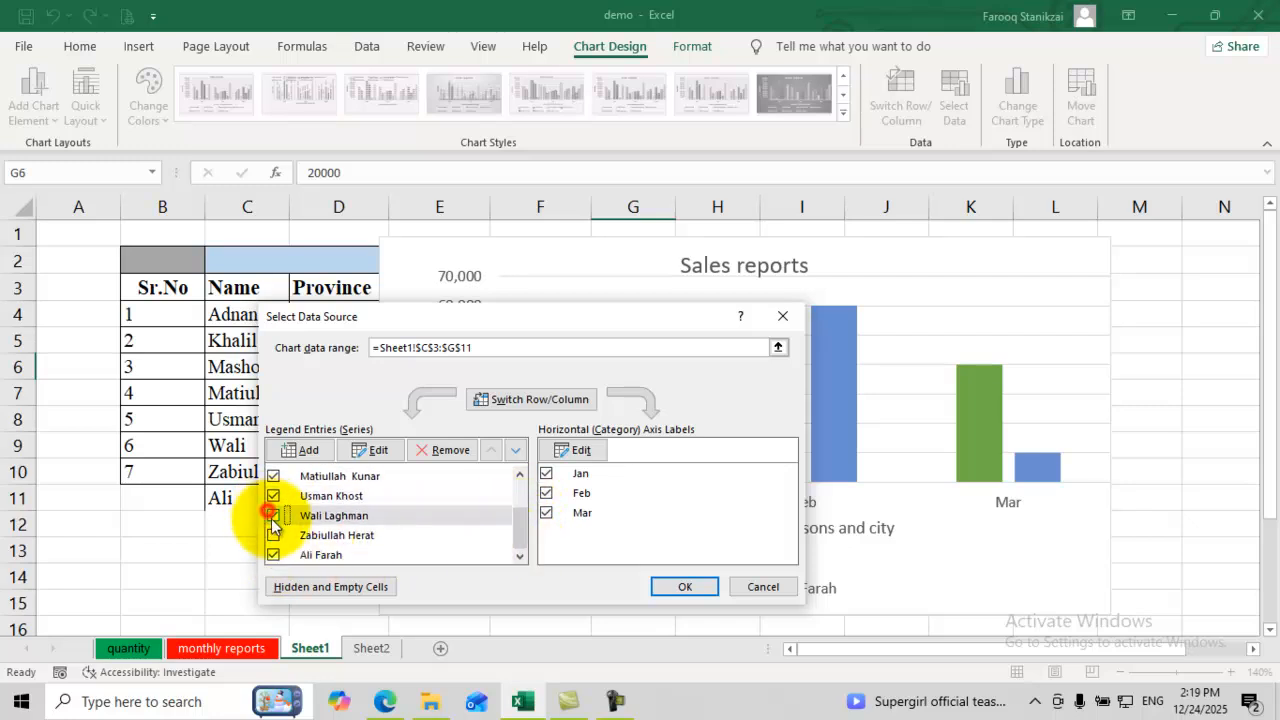
{"action": "left_click", "coordinate": [273, 535]}
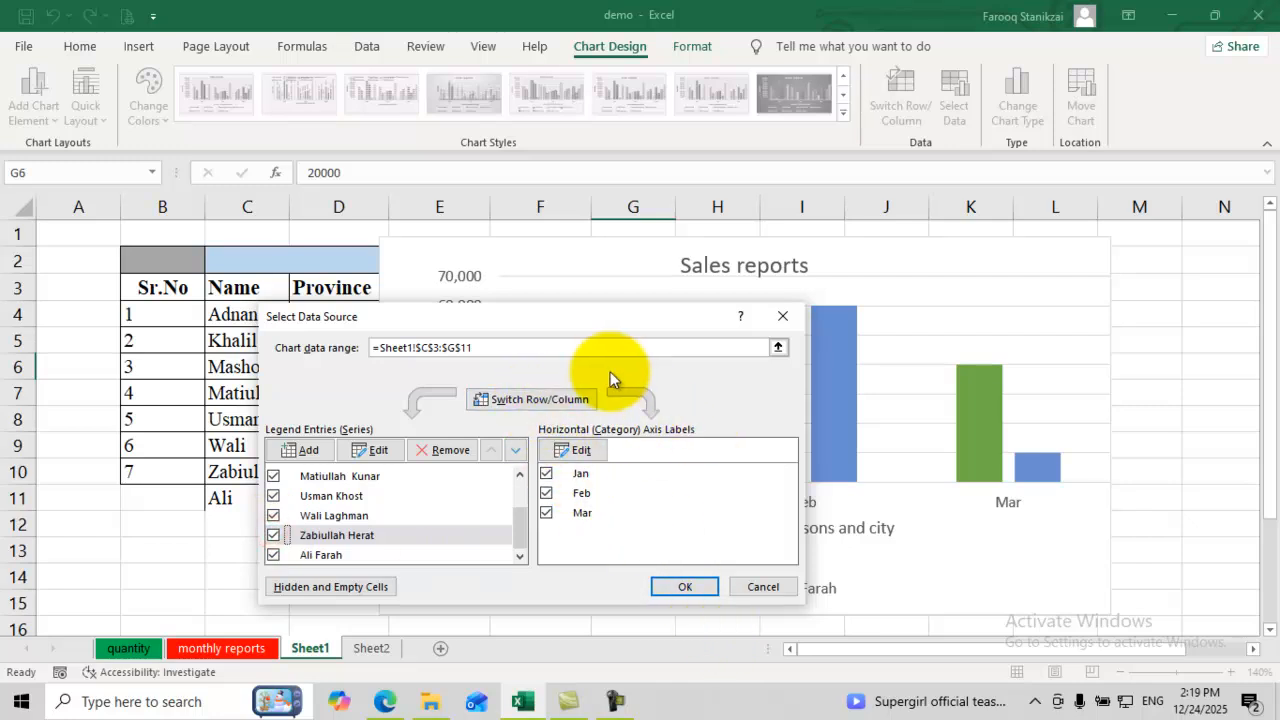
{"action": "left_click", "coordinate": [688, 587]}
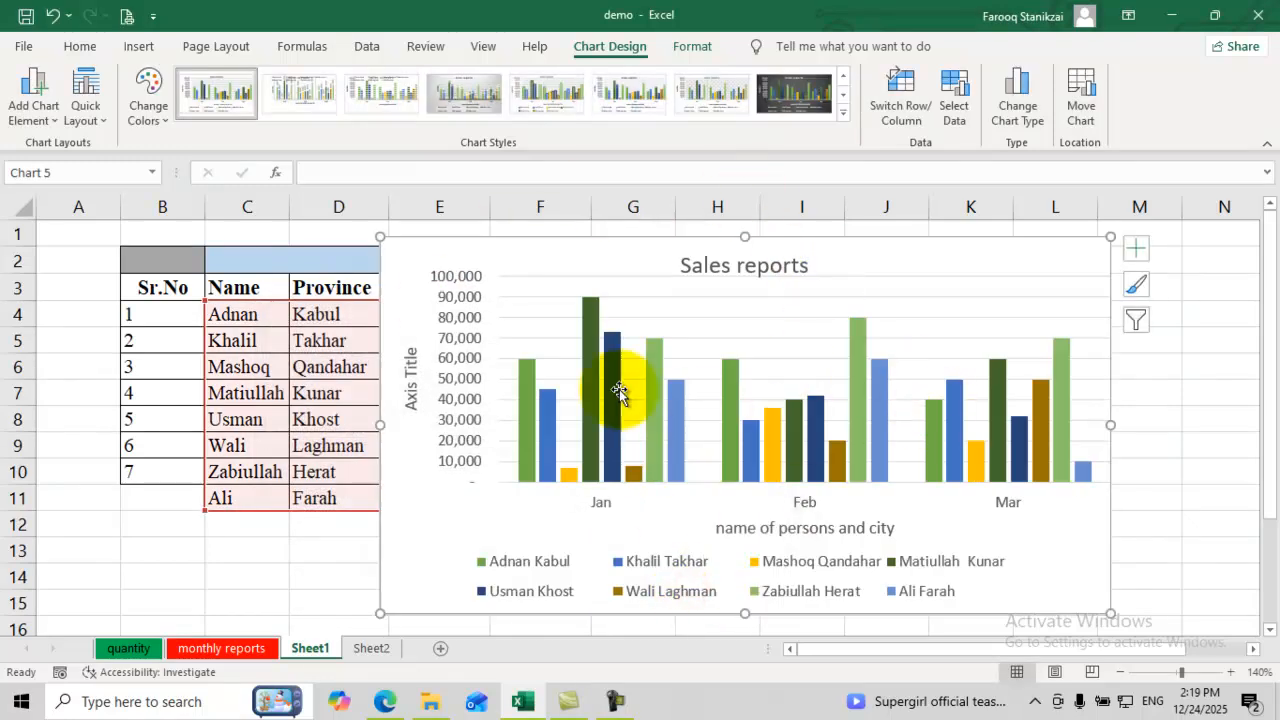
Step: Convert the chart to a Pie chart after previewing the Line, Pie and Area types
{"action": "left_click", "coordinate": [1025, 122]}
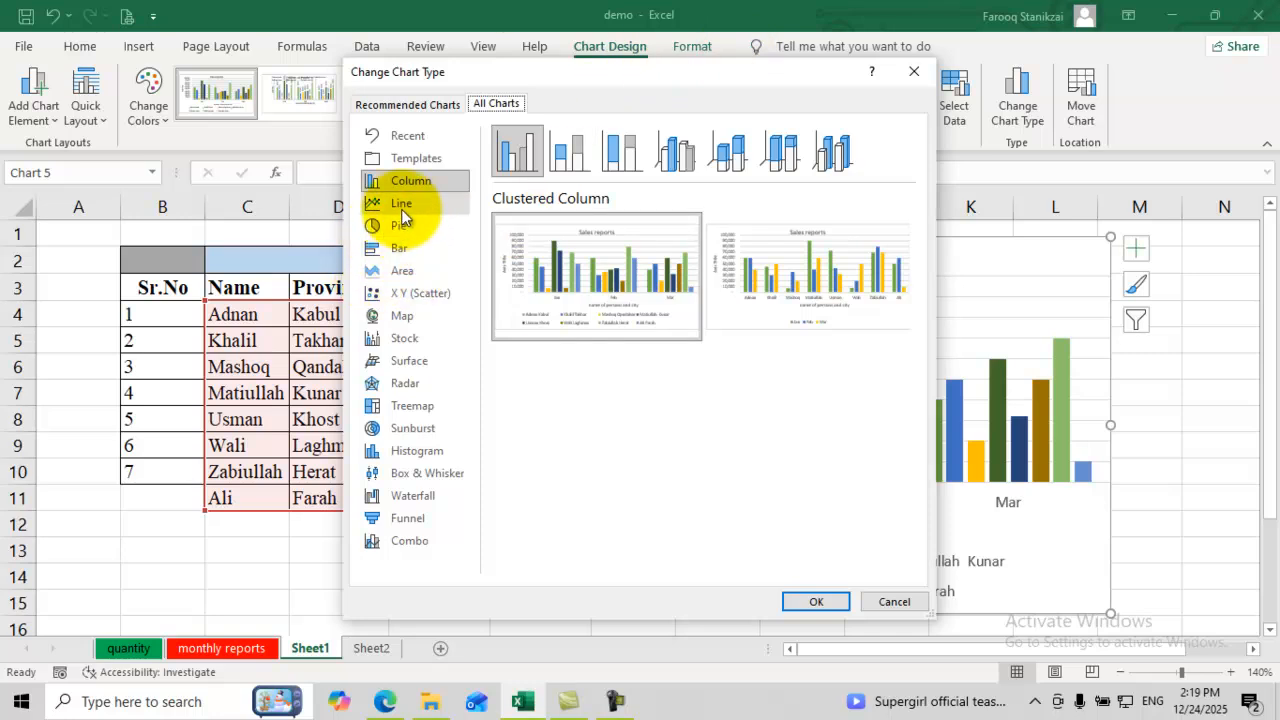
{"action": "left_click", "coordinate": [403, 208]}
{"action": "left_click", "coordinate": [397, 229]}
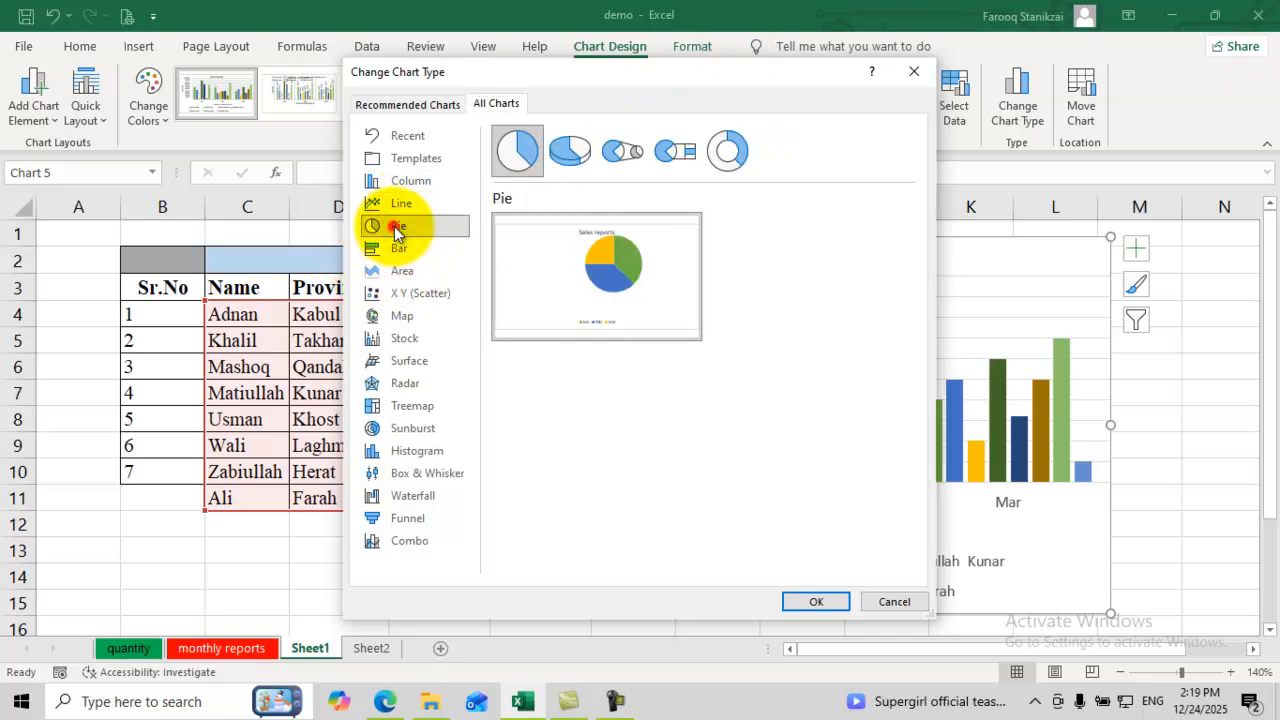
{"action": "left_click", "coordinate": [401, 269]}
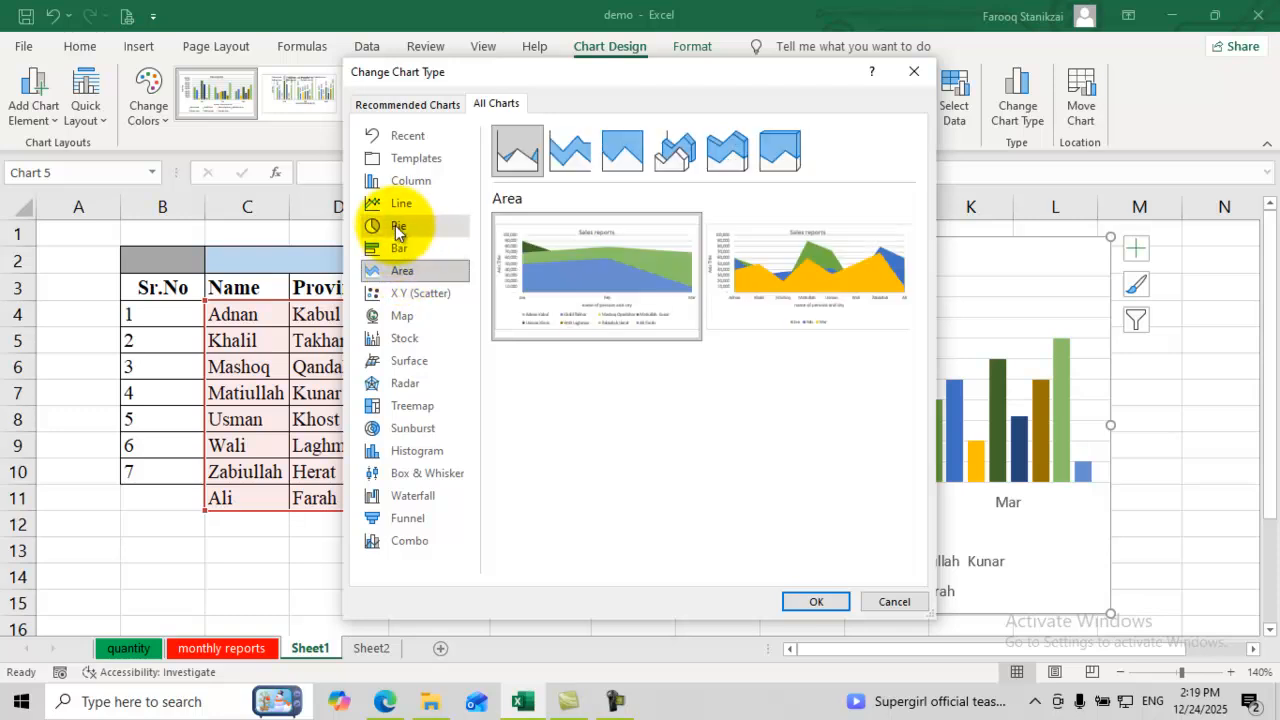
{"action": "left_click", "coordinate": [398, 229]}
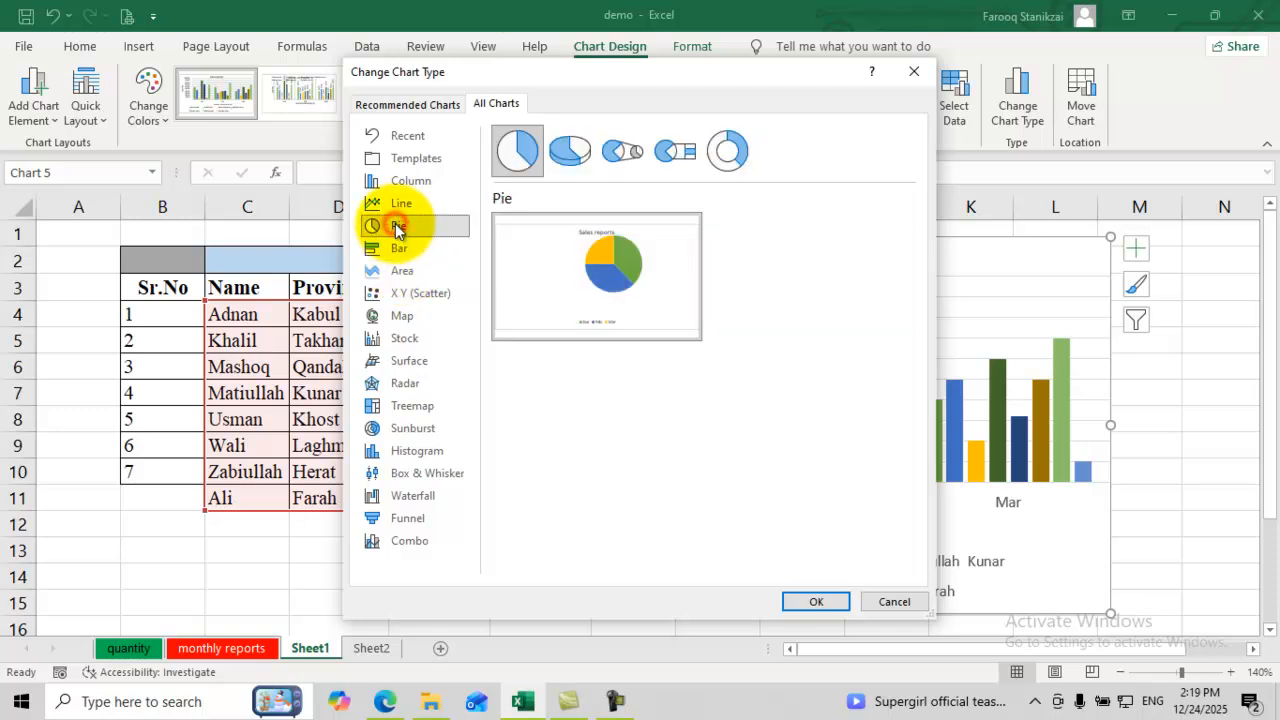
{"action": "left_click", "coordinate": [812, 602]}
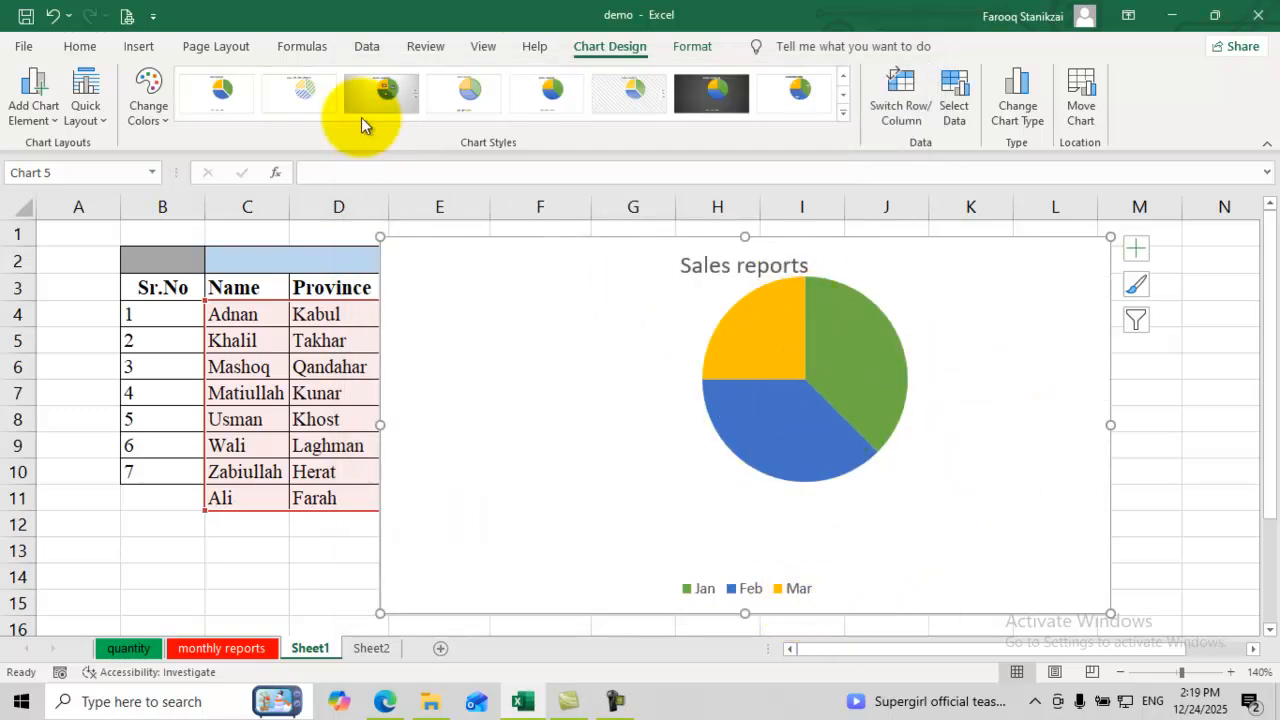
Step: Try the dark and hatched chart styles, then apply the grey gradient style with percentage labels
{"action": "left_click", "coordinate": [845, 120]}
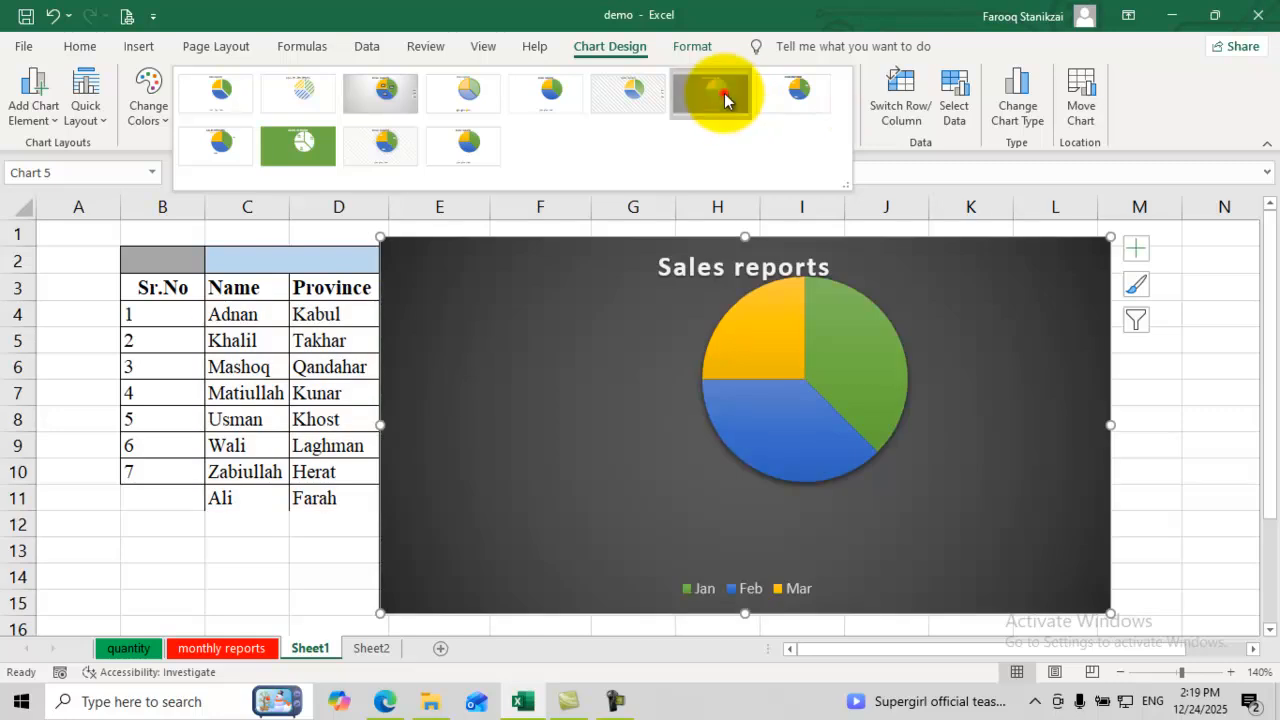
{"action": "left_click", "coordinate": [722, 98]}
{"action": "left_click", "coordinate": [844, 113]}
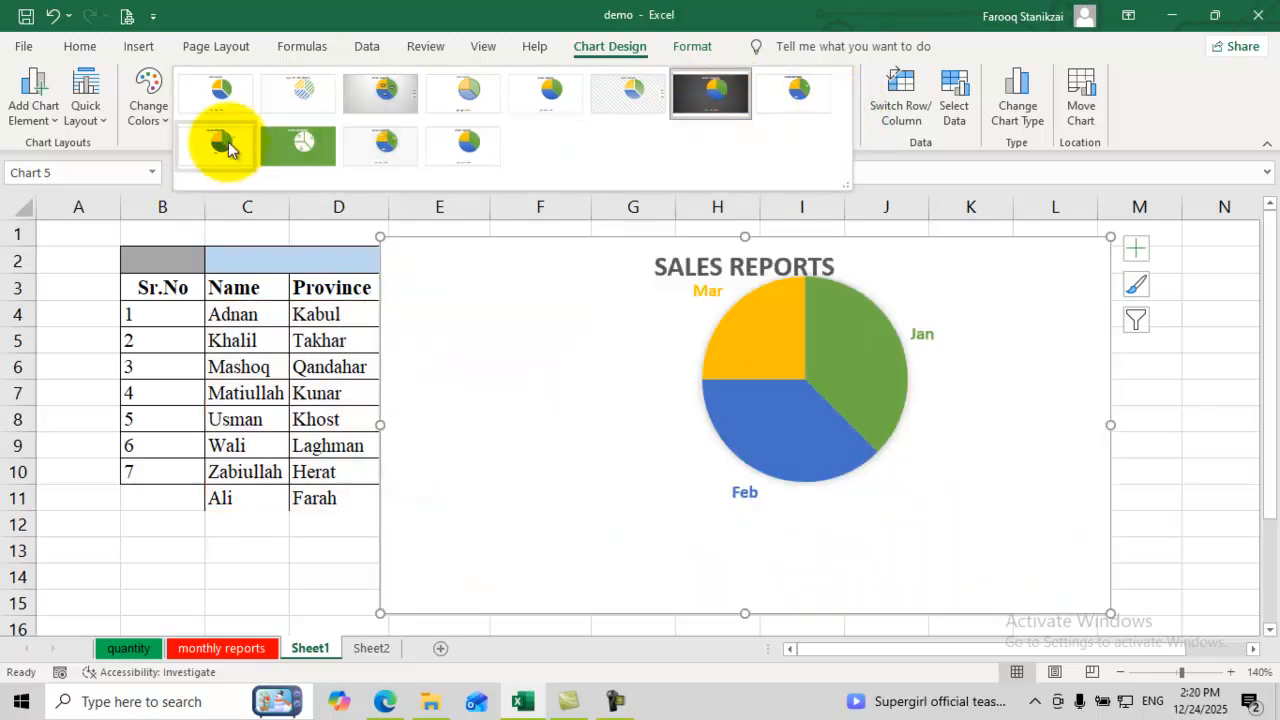
{"action": "left_click", "coordinate": [303, 92]}
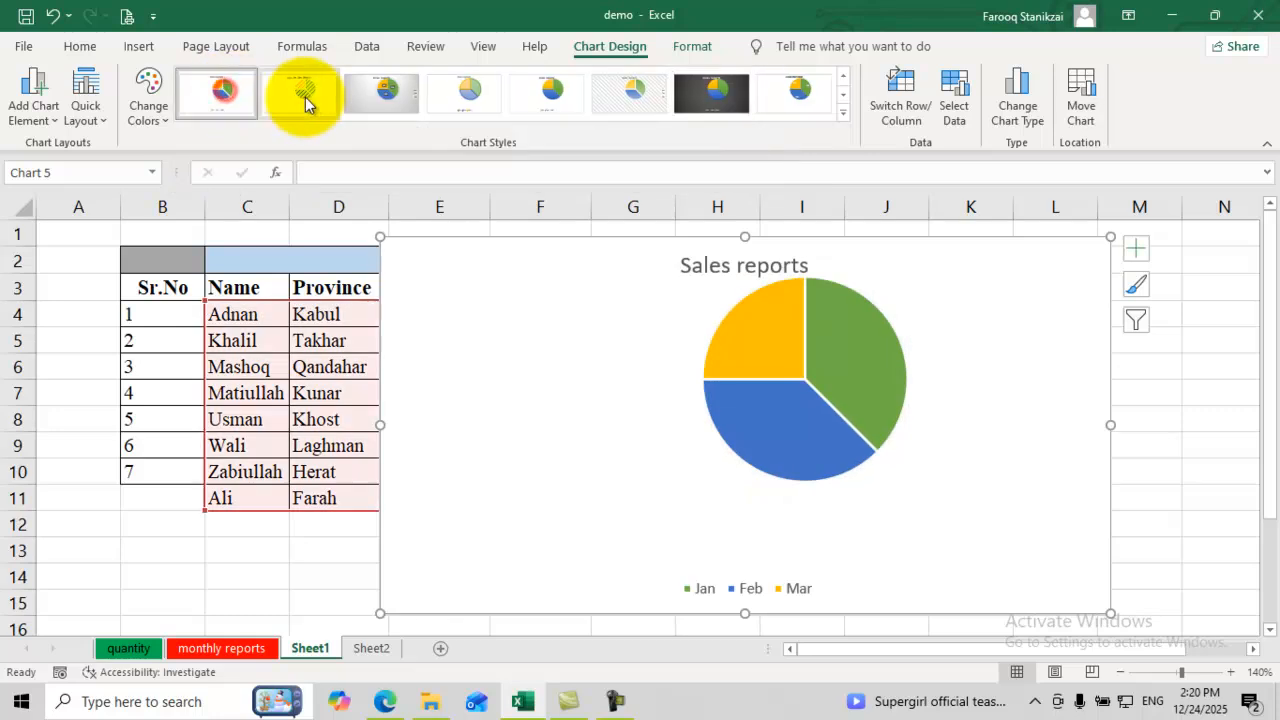
{"action": "left_click", "coordinate": [388, 92]}
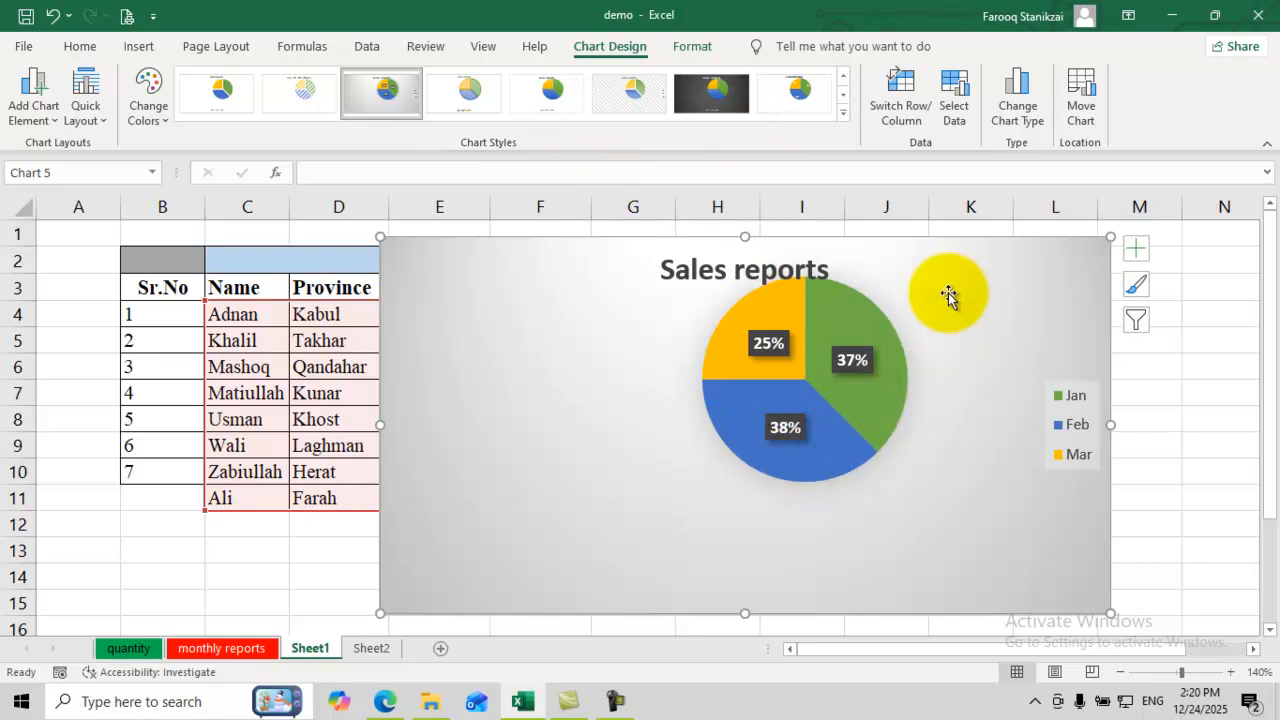
Step: Shift and resize the chart, then drag a slice outward to explode the Jan, Feb, Mar pie
{"action": "left_click_drag", "start_coordinate": [603, 285], "coordinate": [308, 267]}
{"action": "left_click_drag", "start_coordinate": [102, 408], "coordinate": [243, 417]}
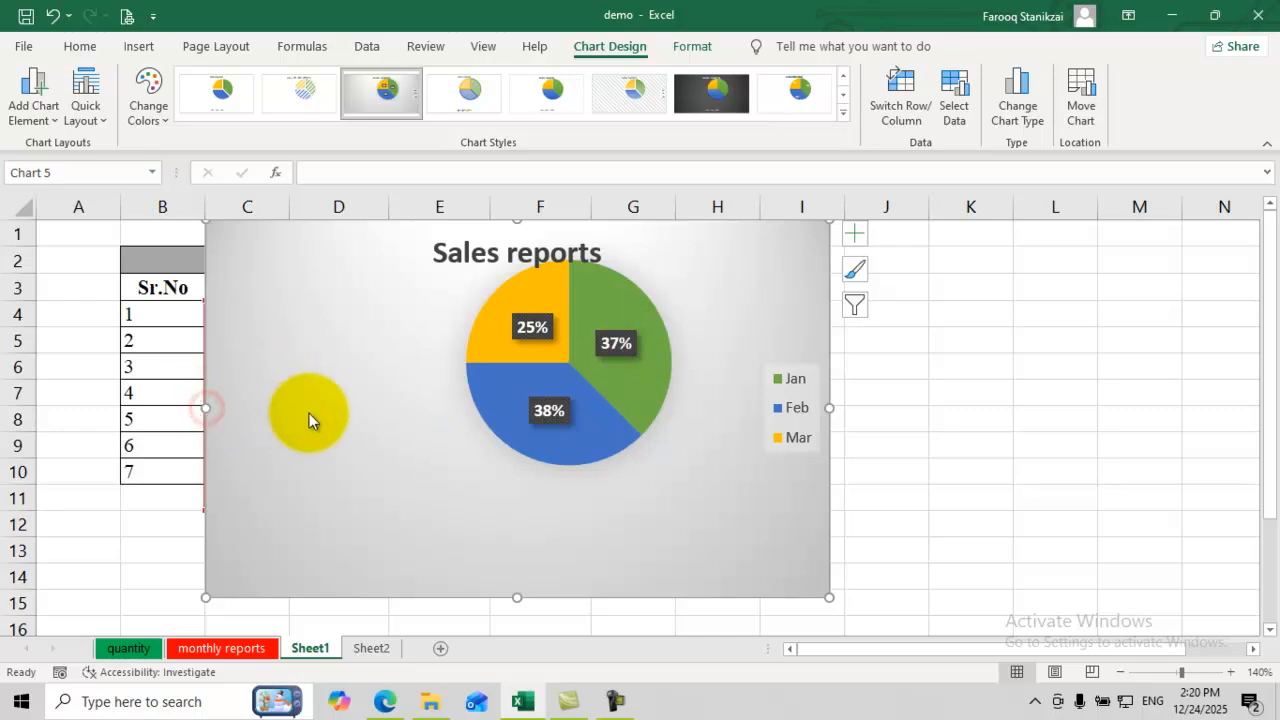
{"action": "left_click", "coordinate": [206, 407]}
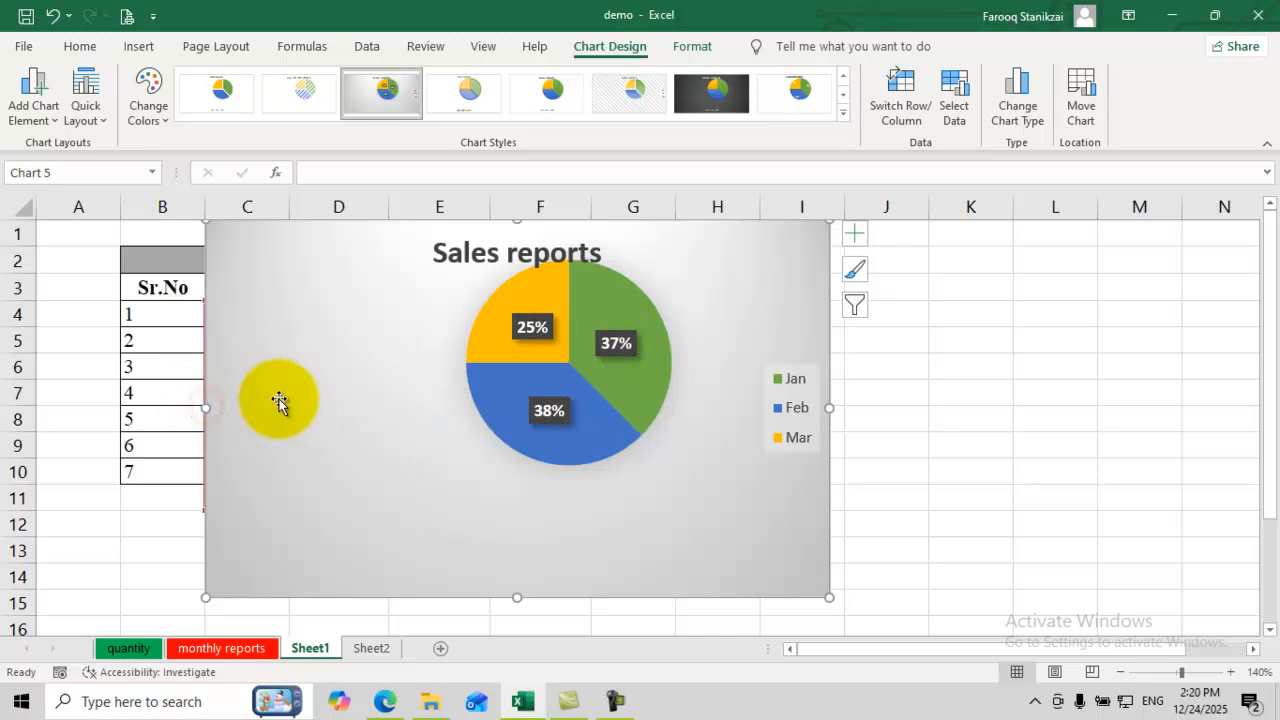
{"action": "left_click_drag", "start_coordinate": [500, 334], "coordinate": [433, 399]}
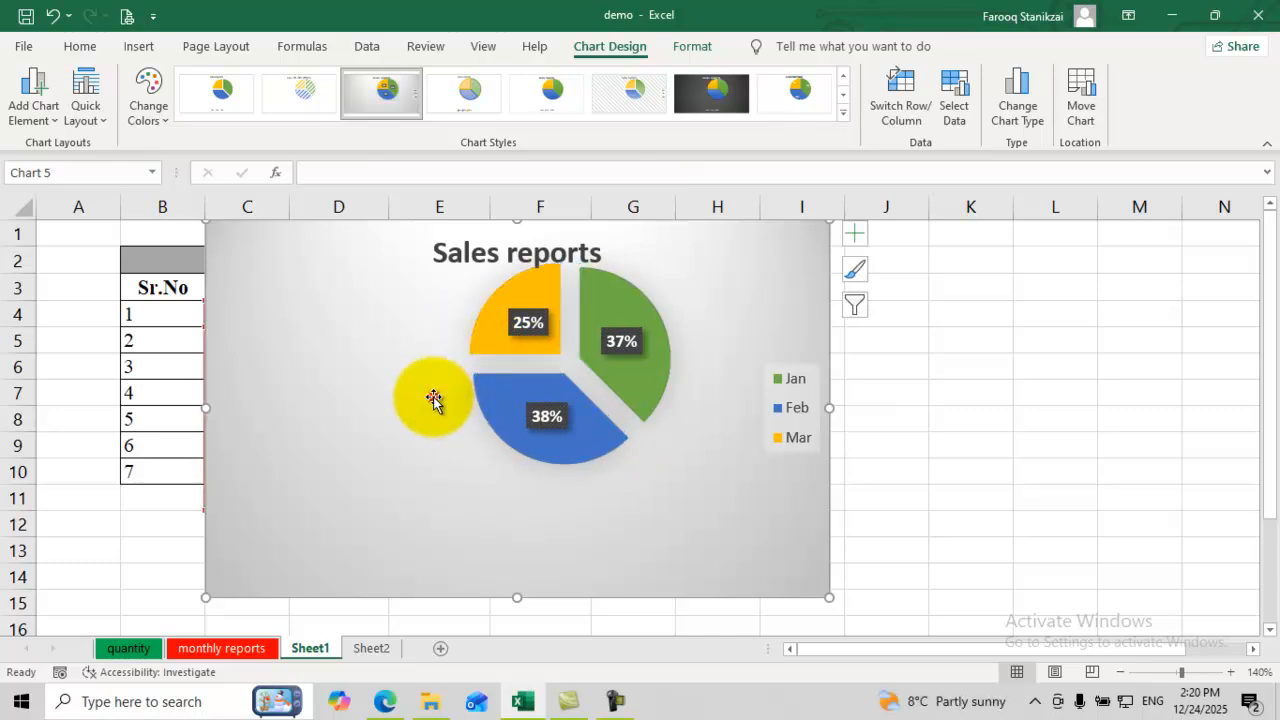
Step: In Format Chart Area, try solid, gradient, papyrus texture, pattern and automatic background fills
{"action": "right_click", "coordinate": [377, 371]}
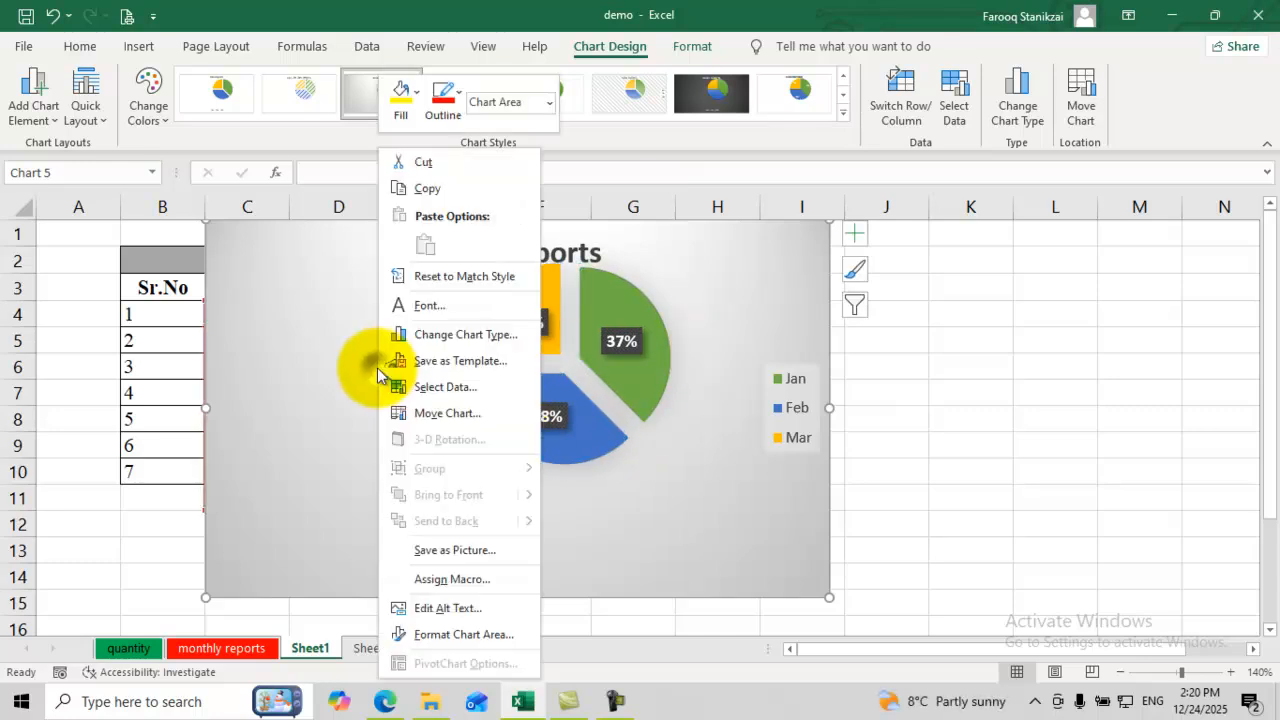
{"action": "left_click", "coordinate": [467, 636]}
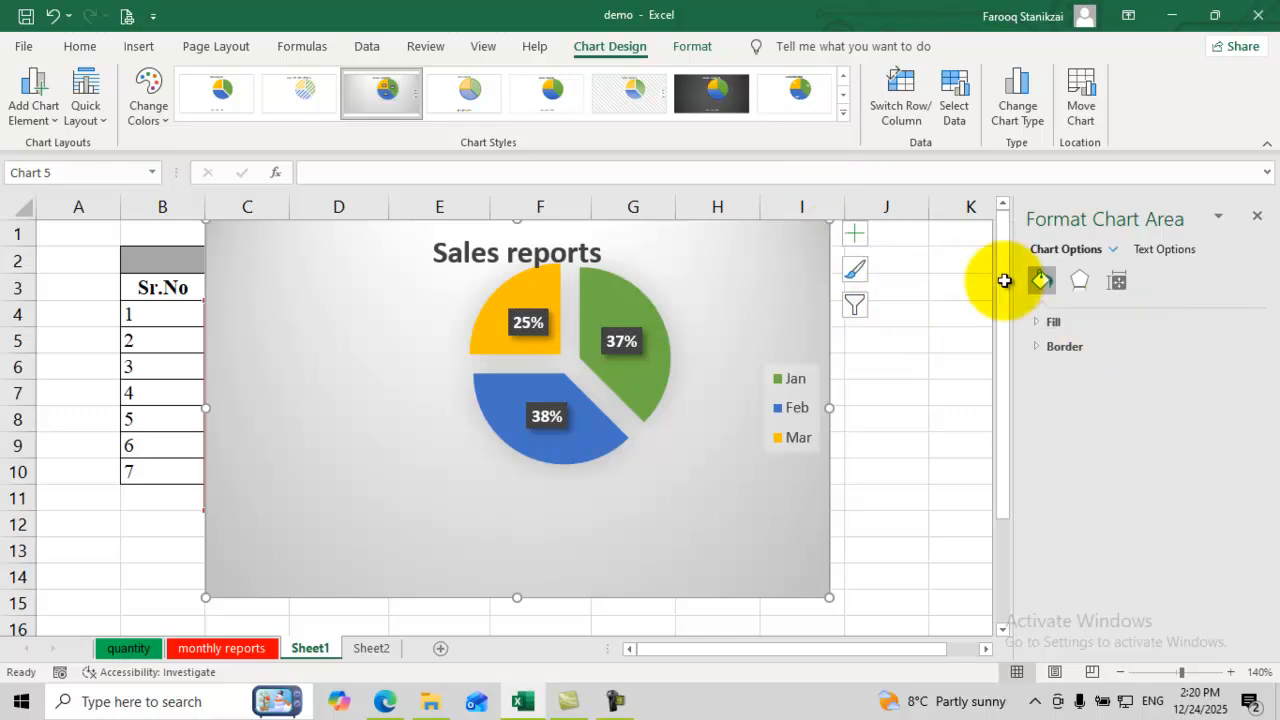
{"action": "left_click", "coordinate": [1050, 321]}
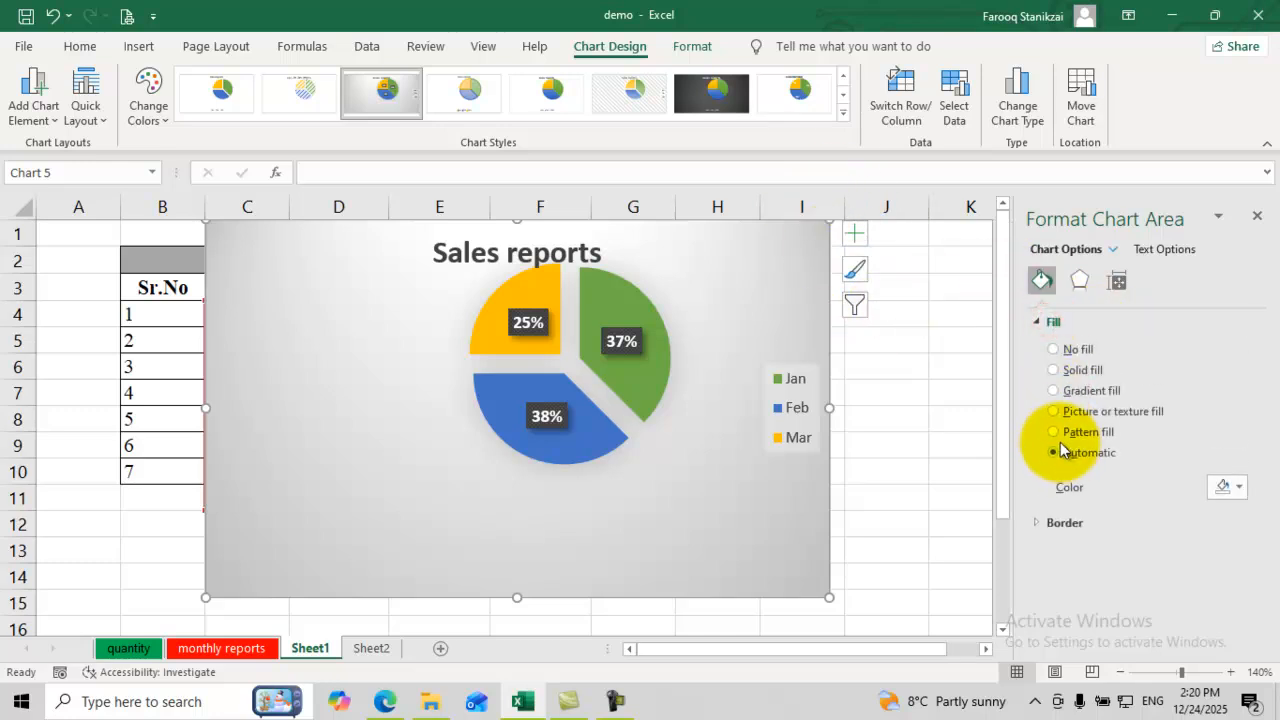
{"action": "left_click", "coordinate": [1055, 370]}
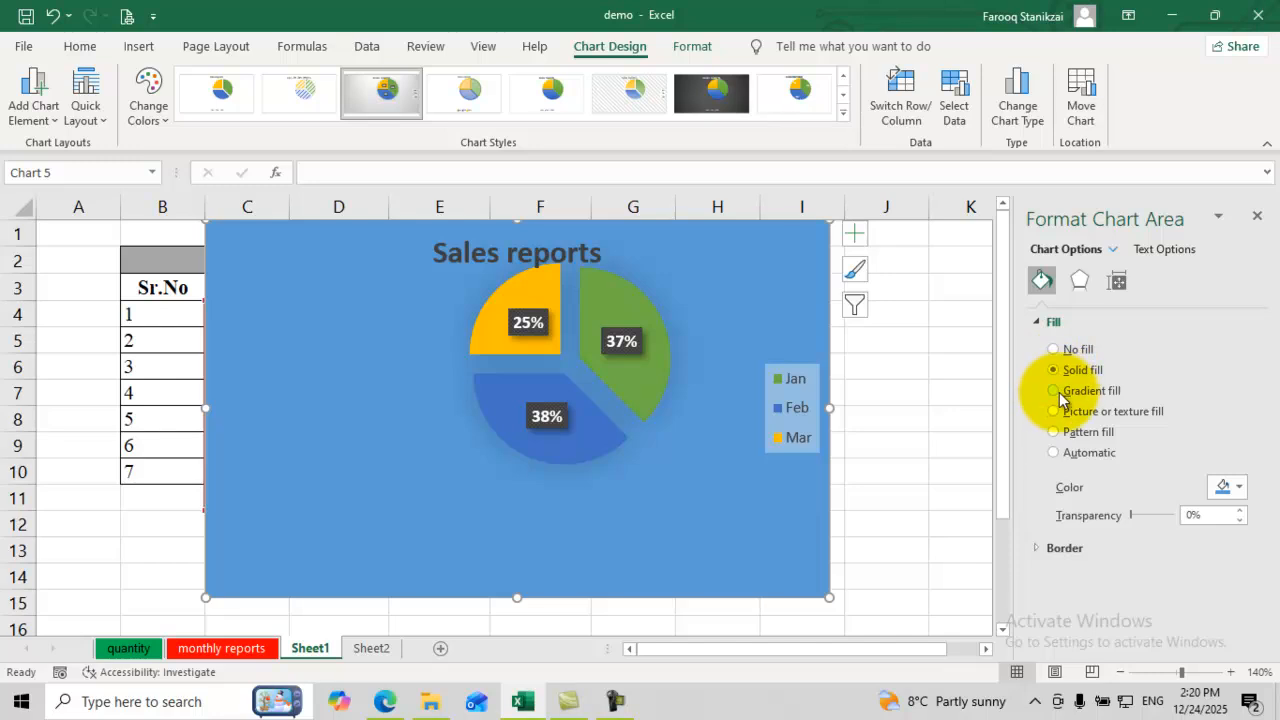
{"action": "left_click", "coordinate": [1057, 392]}
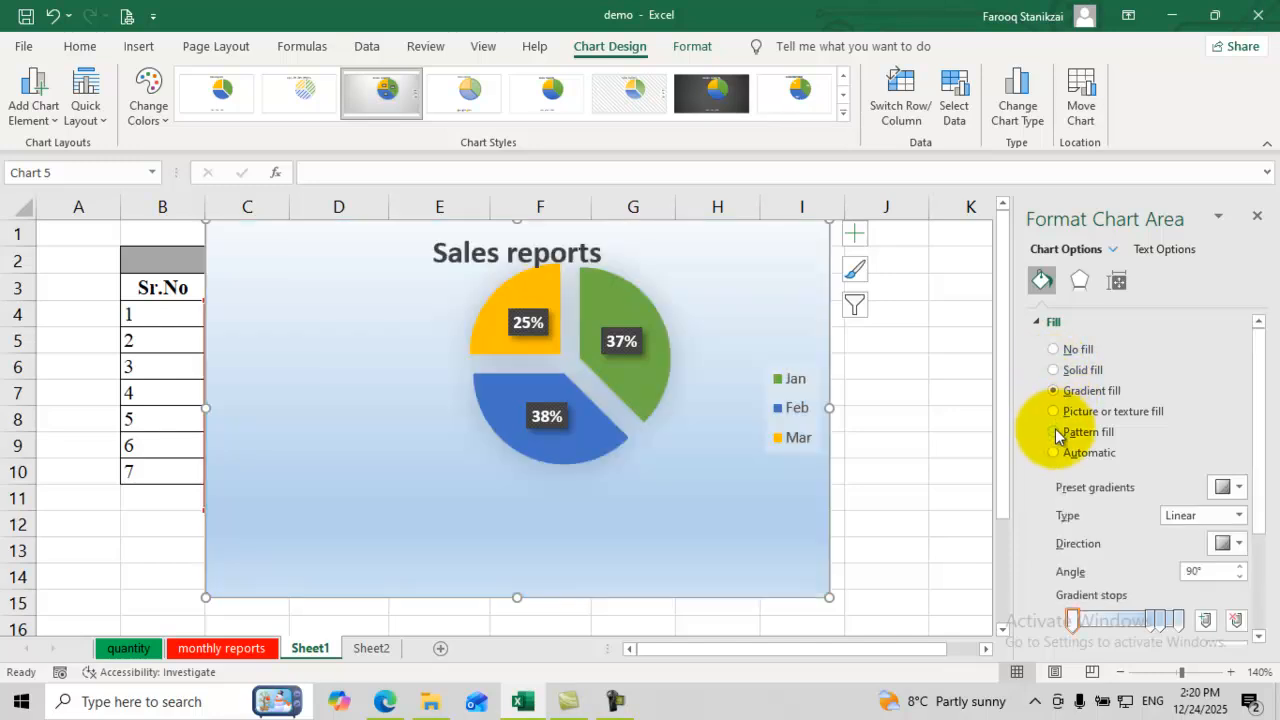
{"action": "left_click", "coordinate": [1054, 412]}
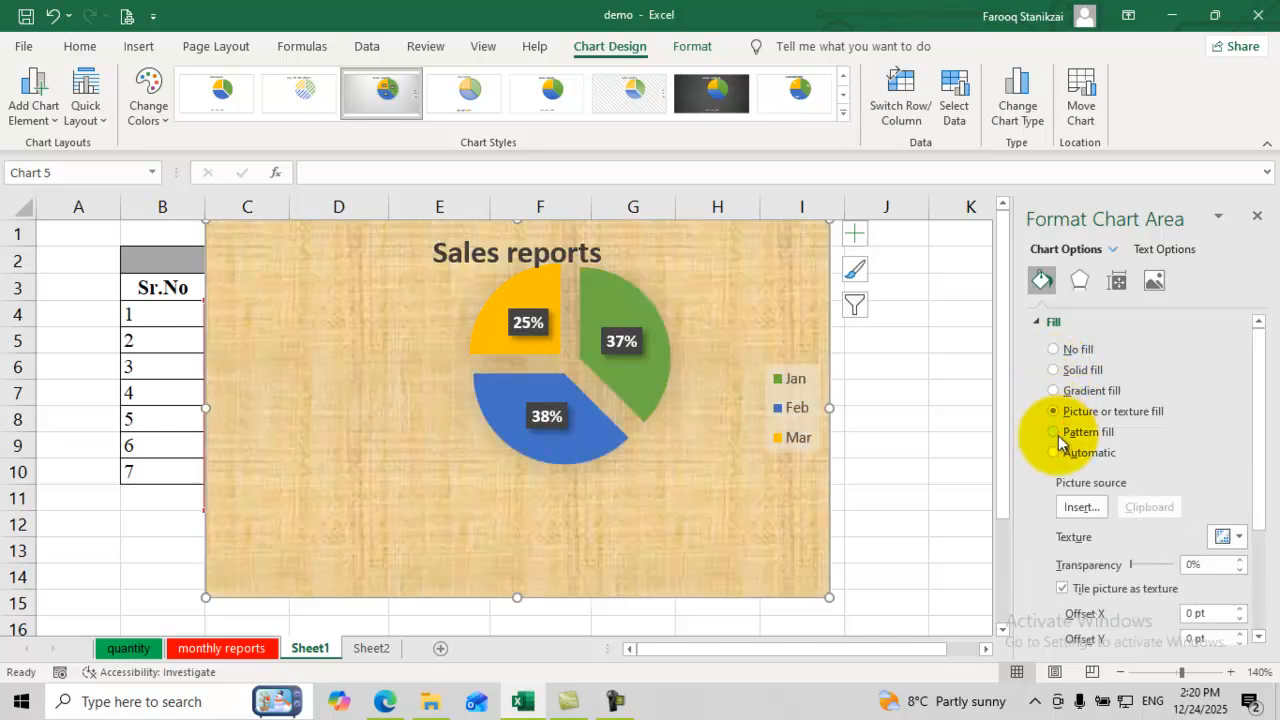
{"action": "left_click", "coordinate": [1058, 434]}
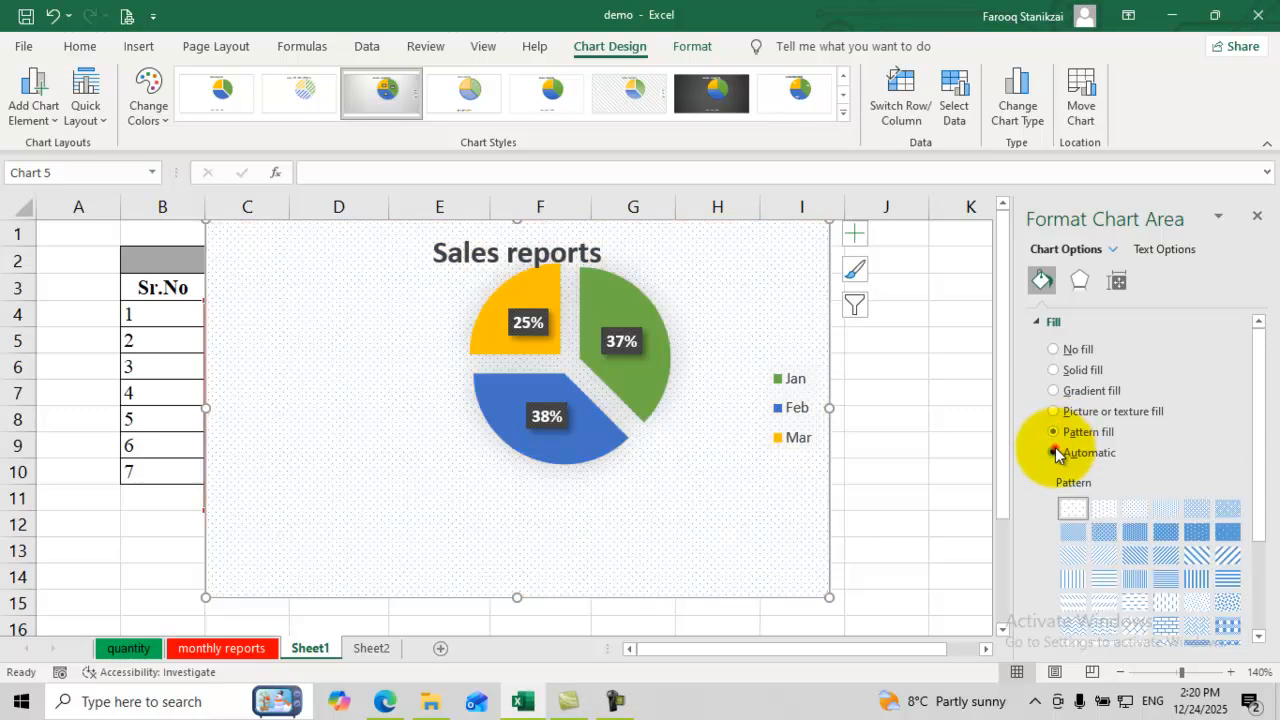
{"action": "left_click", "coordinate": [1056, 453]}
Step: Try a blue diagonal-stripe pattern fill, then set the chart background to No fill
{"action": "left_click", "coordinate": [1055, 433]}
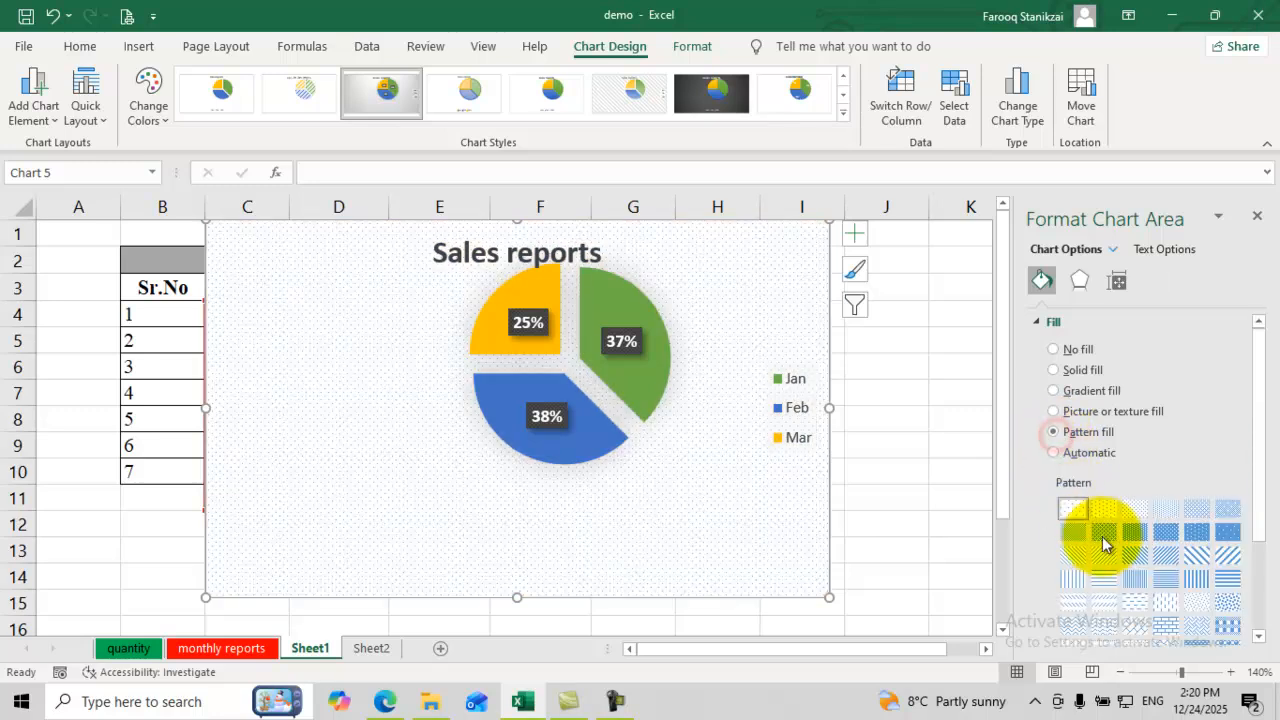
{"action": "left_click", "coordinate": [1199, 557]}
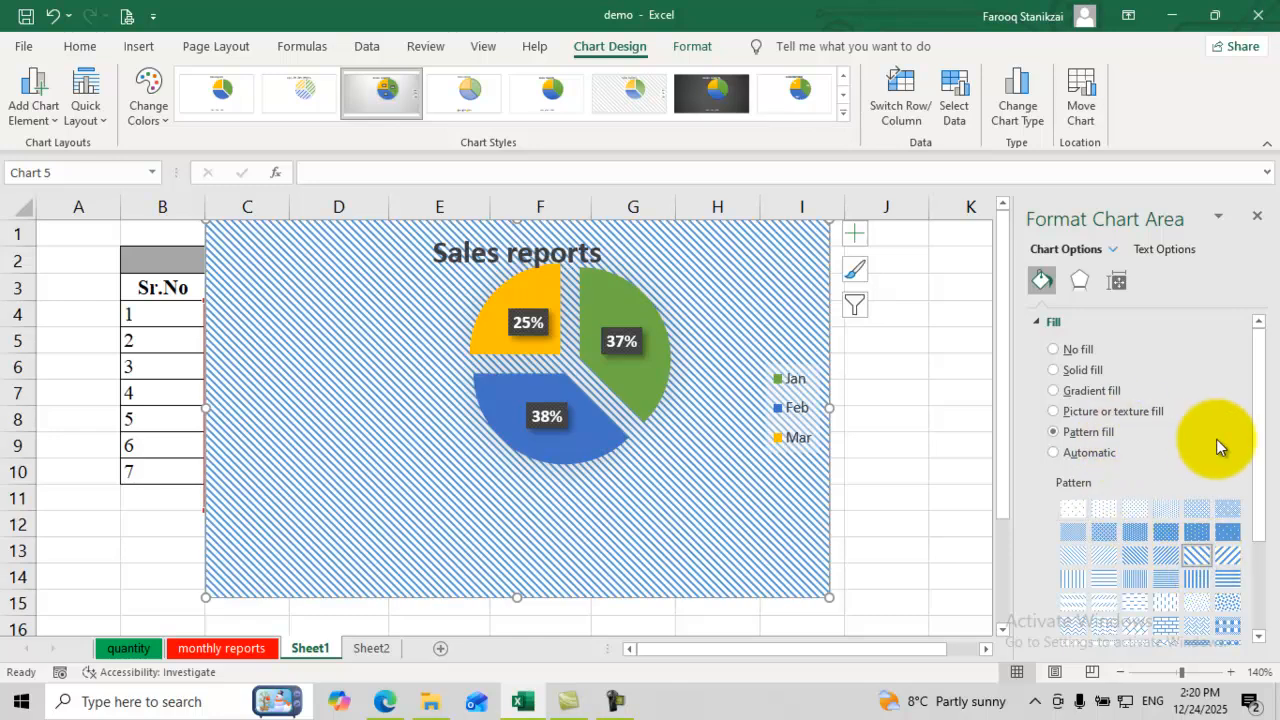
{"action": "mouse_move", "coordinate": [1262, 455]}
{"action": "left_mouse_down"}
{"action": "mouse_move", "coordinate": [1260, 503]}
{"action": "mouse_move", "coordinate": [1233, 536]}
{"action": "mouse_move", "coordinate": [1257, 493]}
{"action": "mouse_move", "coordinate": [1246, 460]}
{"action": "left_mouse_up"}
{"action": "scroll", "coordinate": [1246, 460], "scroll_direction": "up", "scroll_amount": 1}
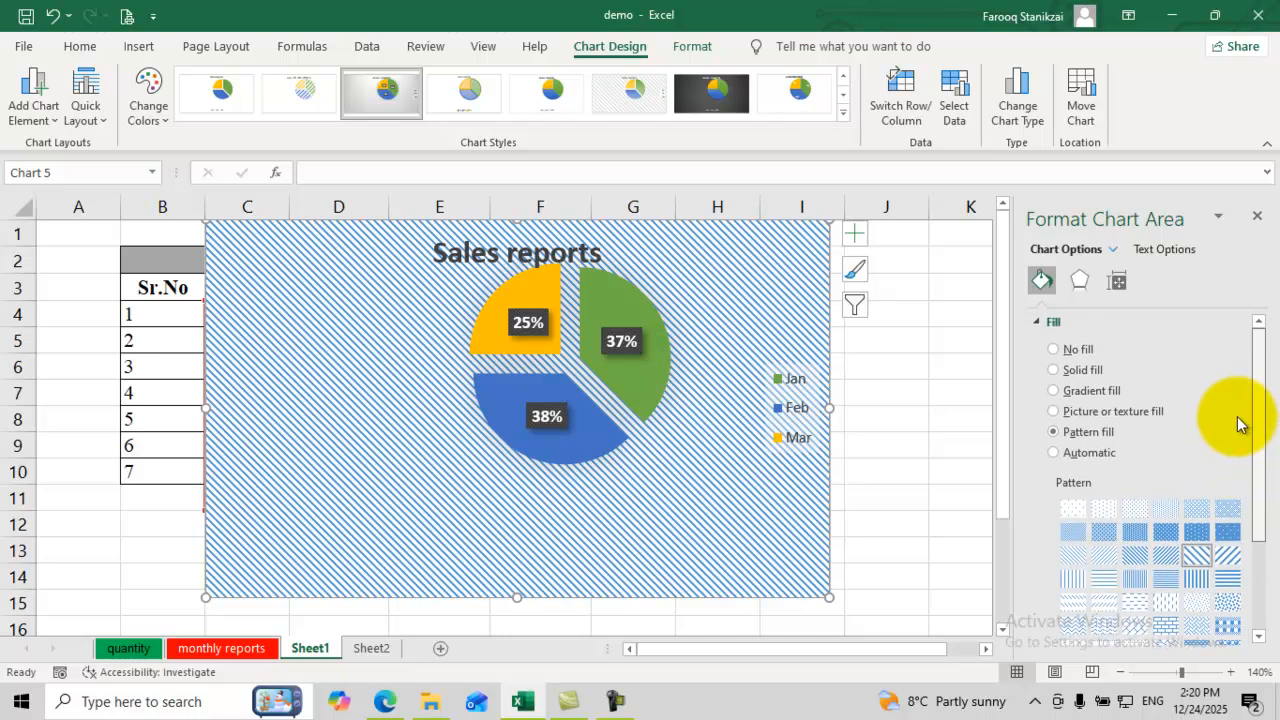
{"action": "left_click", "coordinate": [1055, 350]}
Step: Make the chart area's border a solid red line
{"action": "left_click", "coordinate": [1047, 324]}
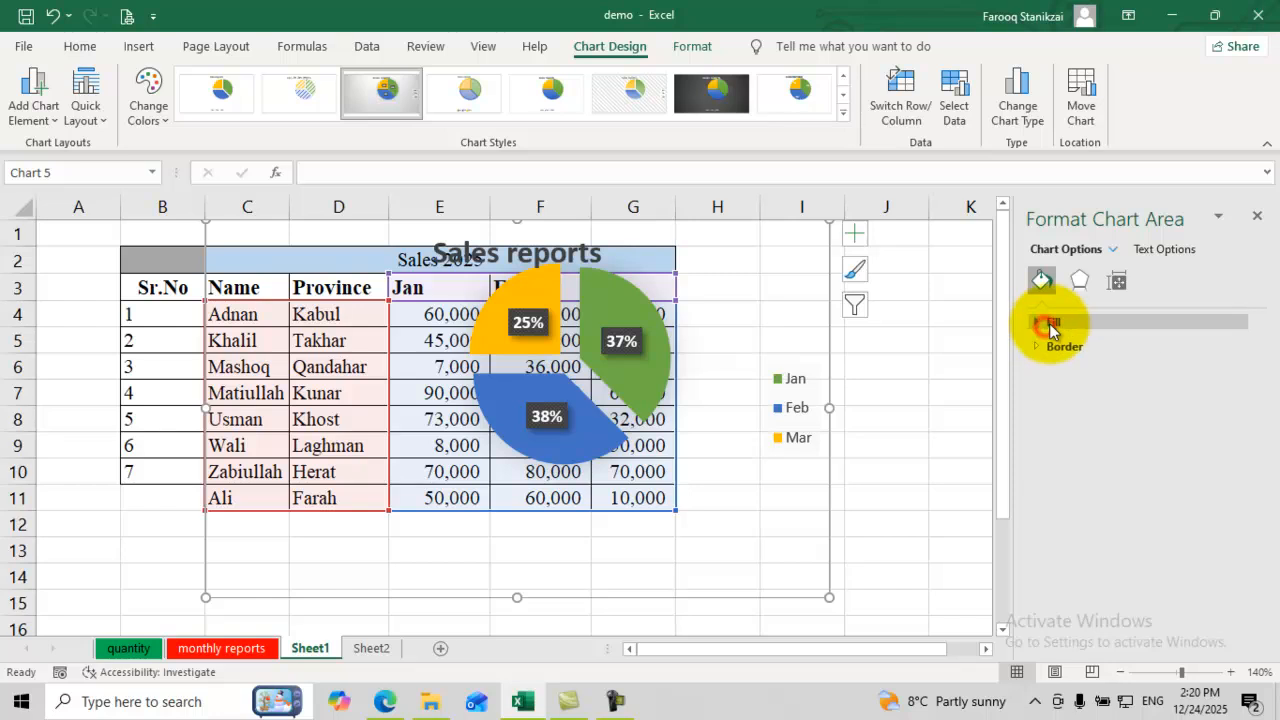
{"action": "left_click", "coordinate": [1045, 348]}
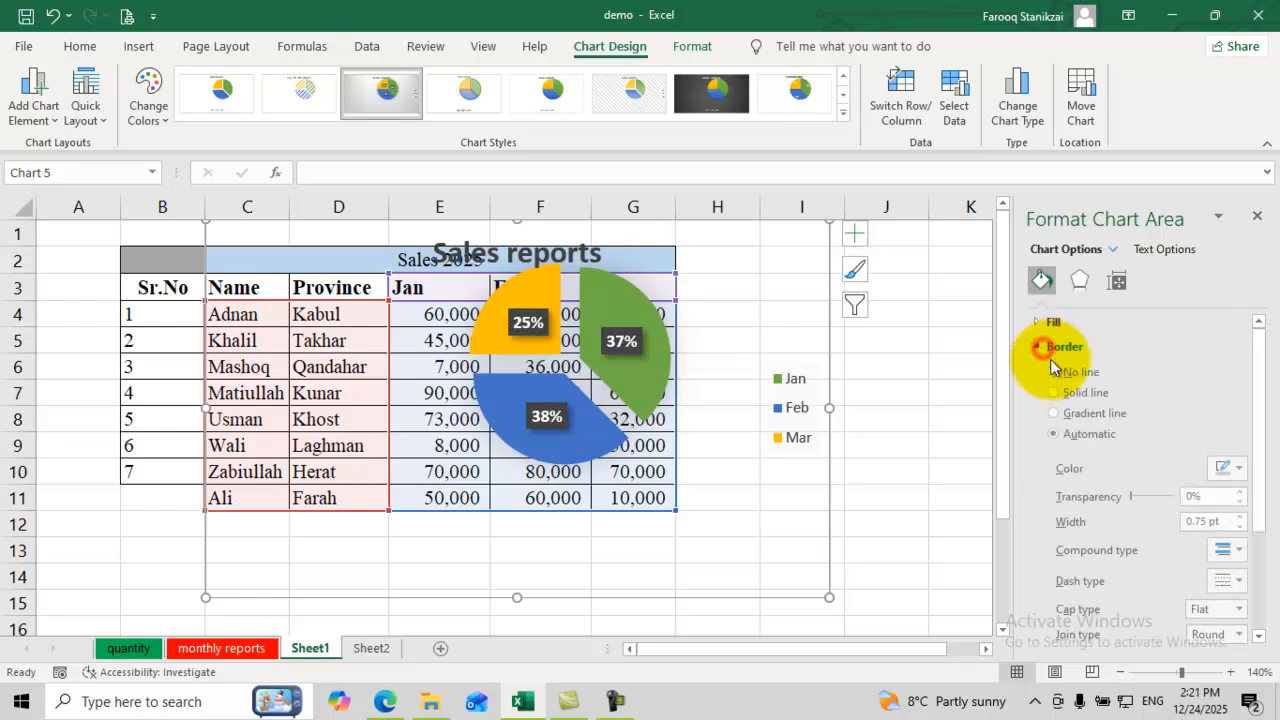
{"action": "left_click", "coordinate": [1055, 416]}
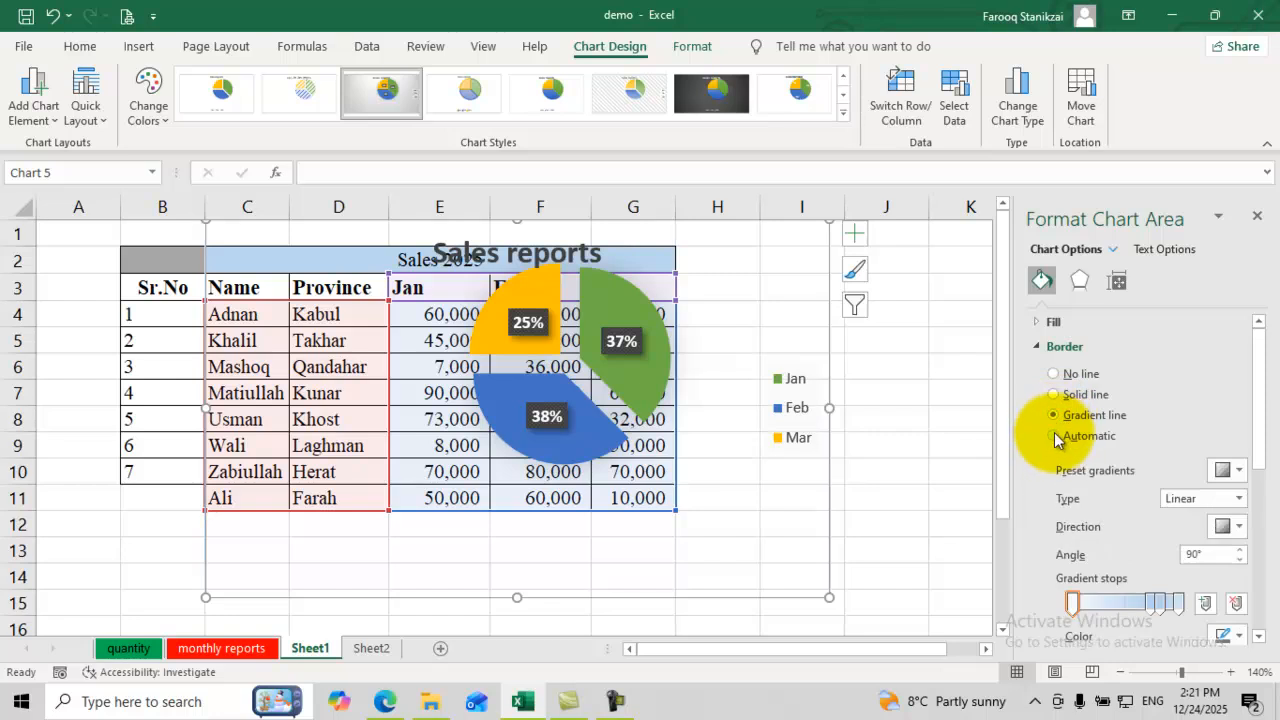
{"action": "left_click", "coordinate": [1057, 437]}
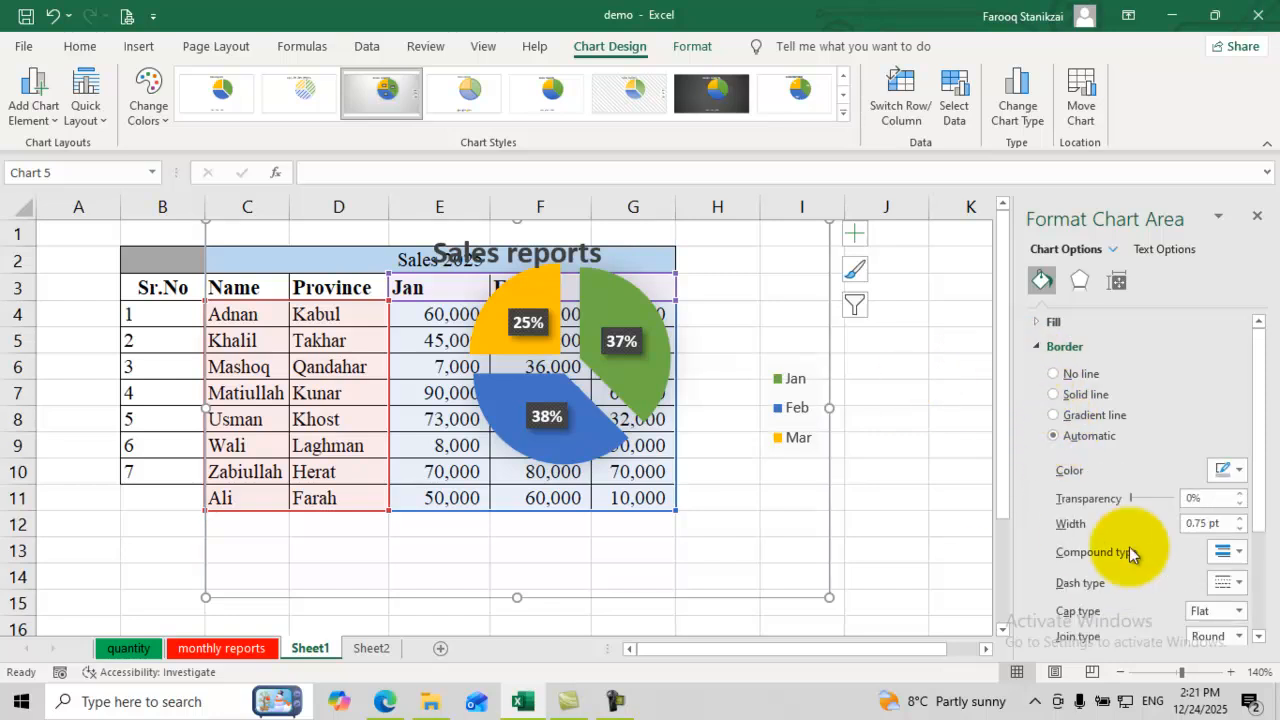
{"action": "left_click", "coordinate": [1240, 470]}
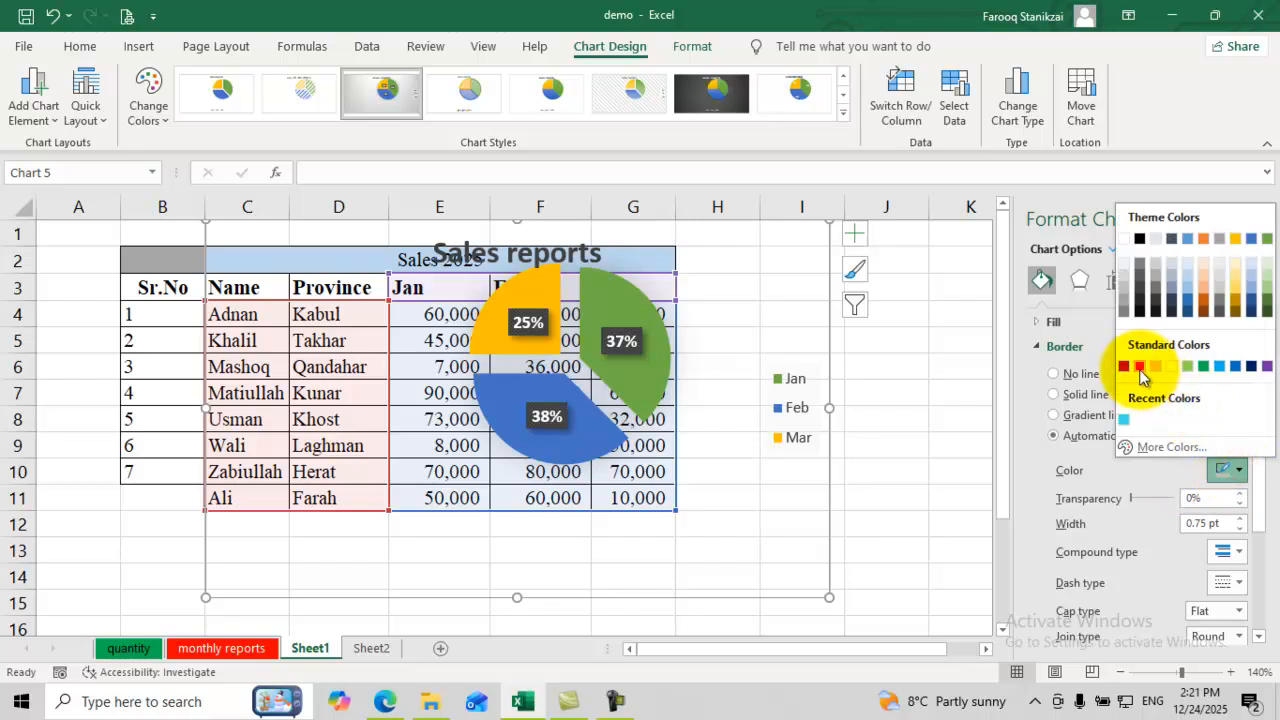
{"action": "left_click", "coordinate": [1140, 368]}
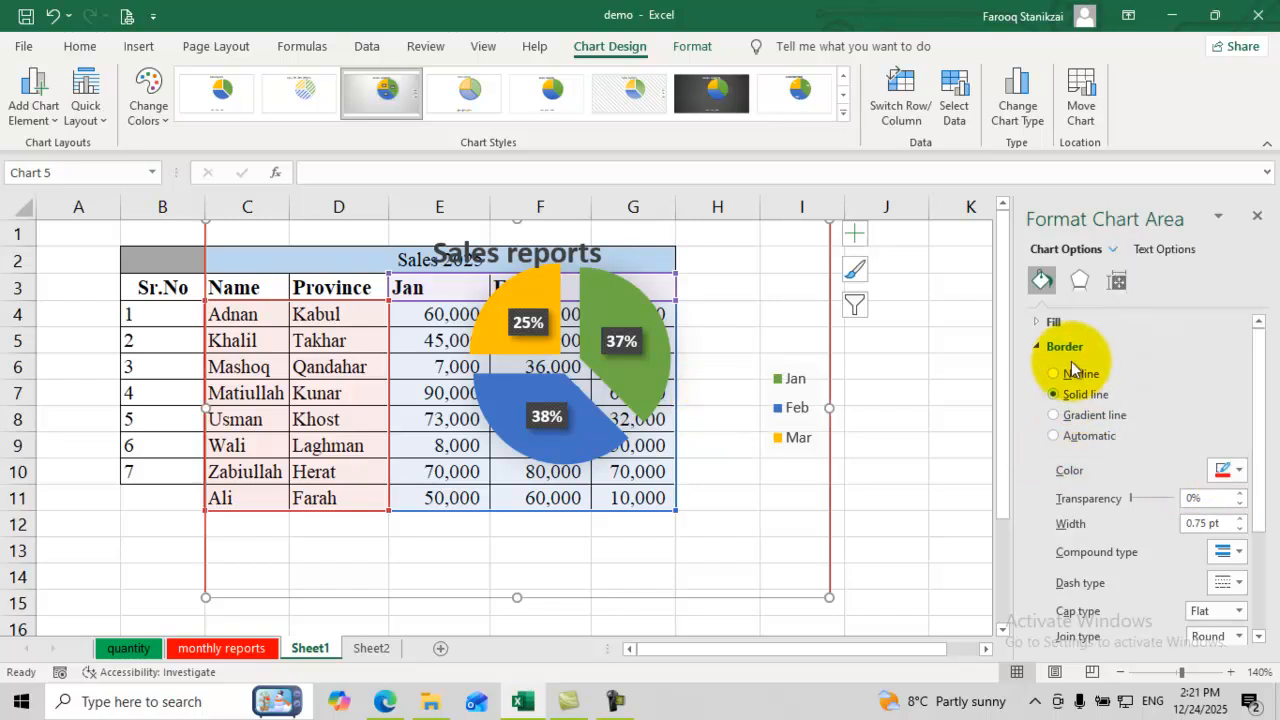
Step: Fill the chart area background with a light blue gradient after trying texture and pattern fills
{"action": "left_click", "coordinate": [1040, 322]}
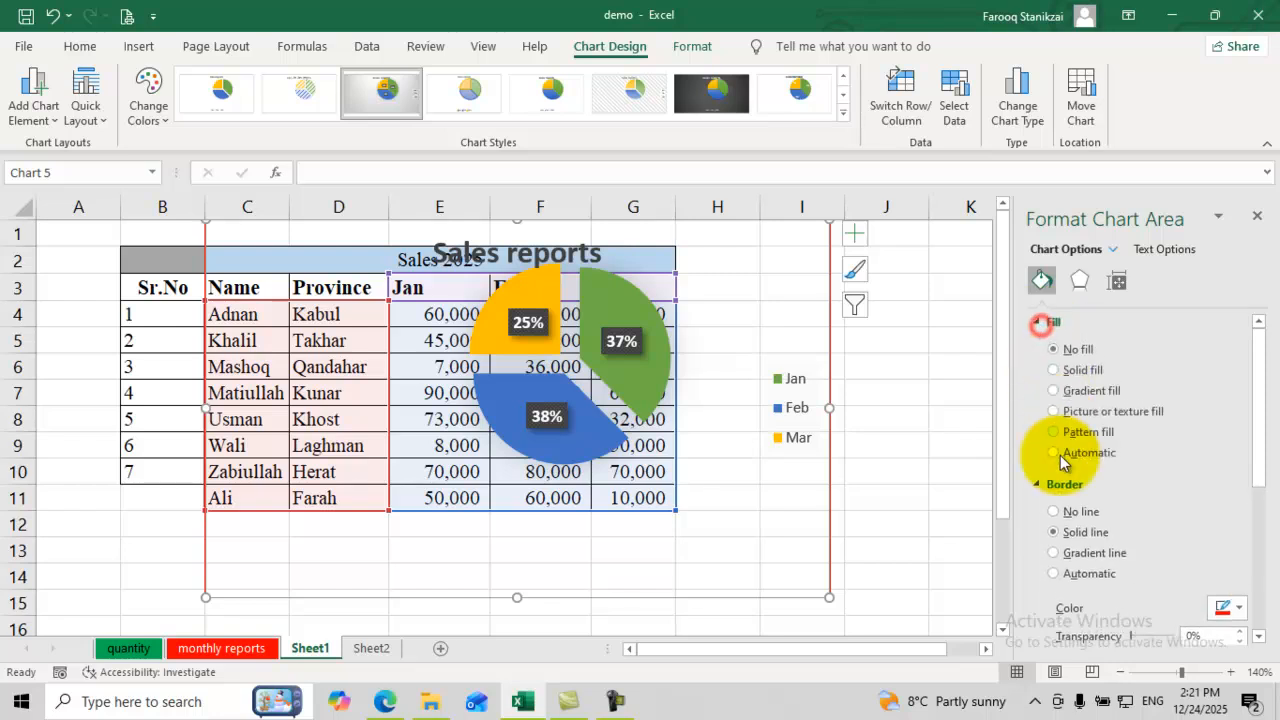
{"action": "left_click", "coordinate": [1056, 411]}
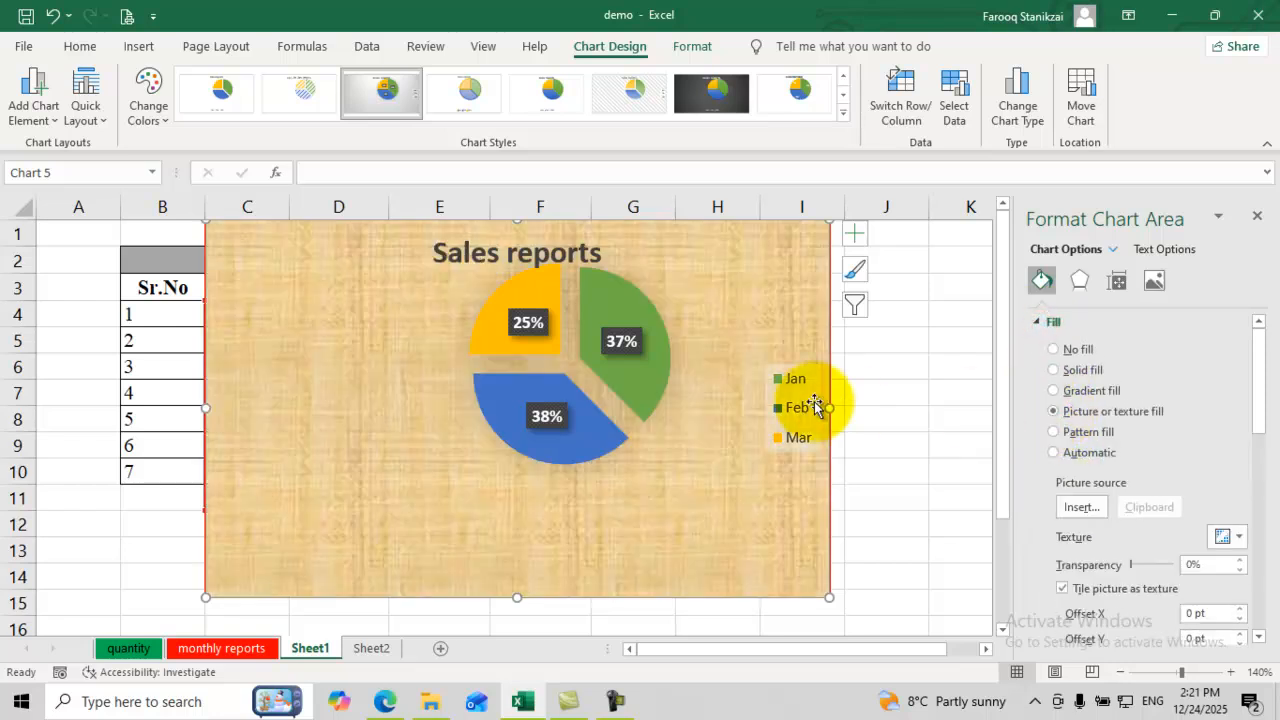
{"action": "left_click", "coordinate": [1056, 432]}
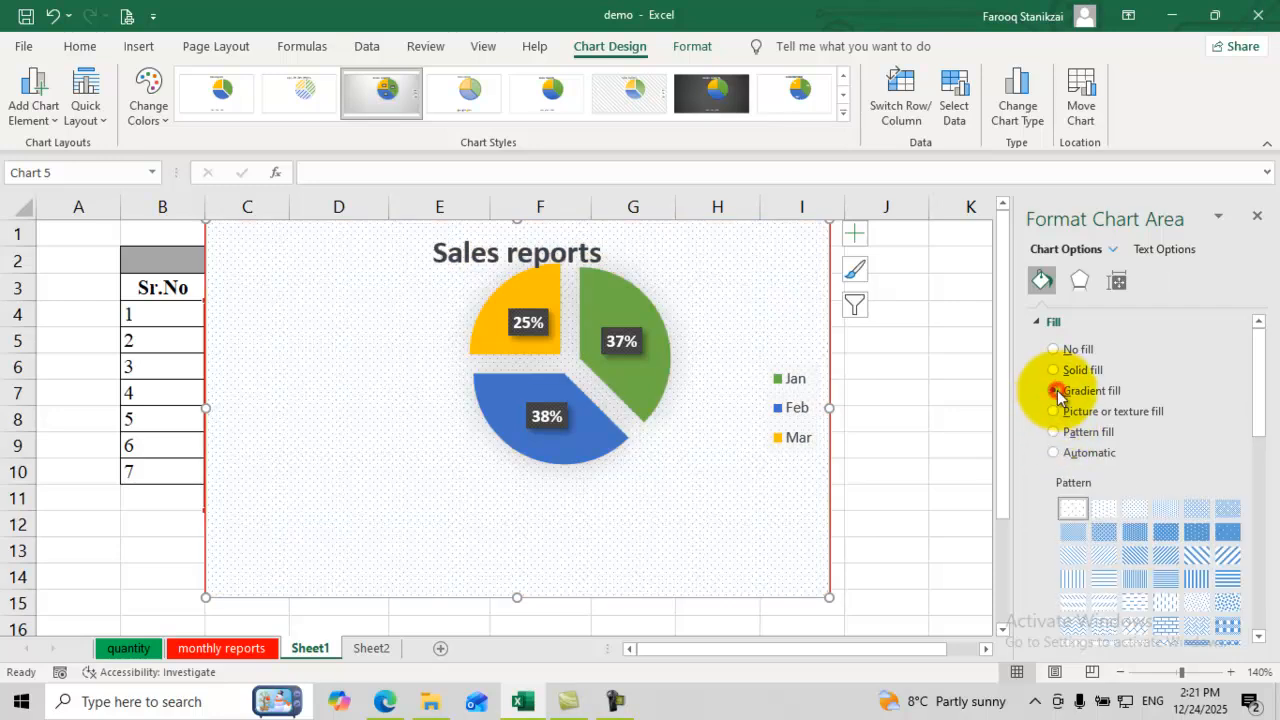
{"action": "left_click", "coordinate": [1056, 391]}
{"action": "left_click", "coordinate": [1041, 324]}
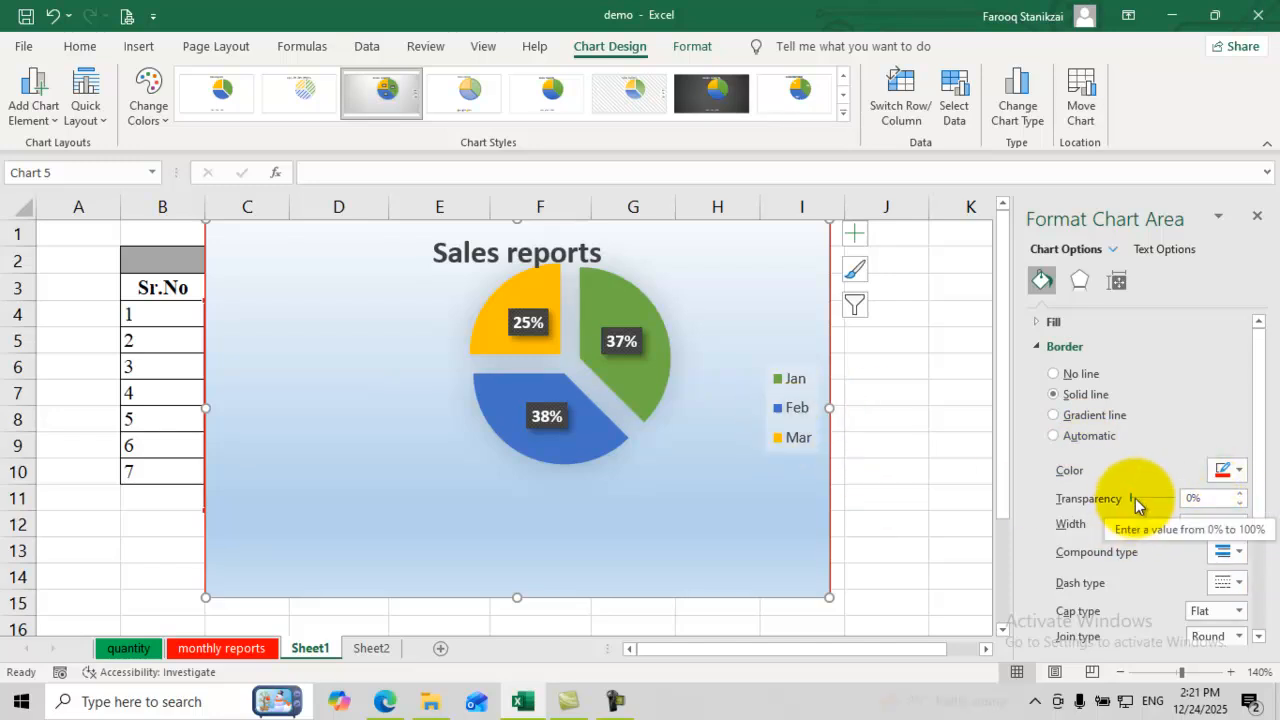
Step: Make the red border about 45% transparent and try double-line compound and dash styles
{"action": "left_click_drag", "start_coordinate": [1135, 503], "coordinate": [1151, 500]}
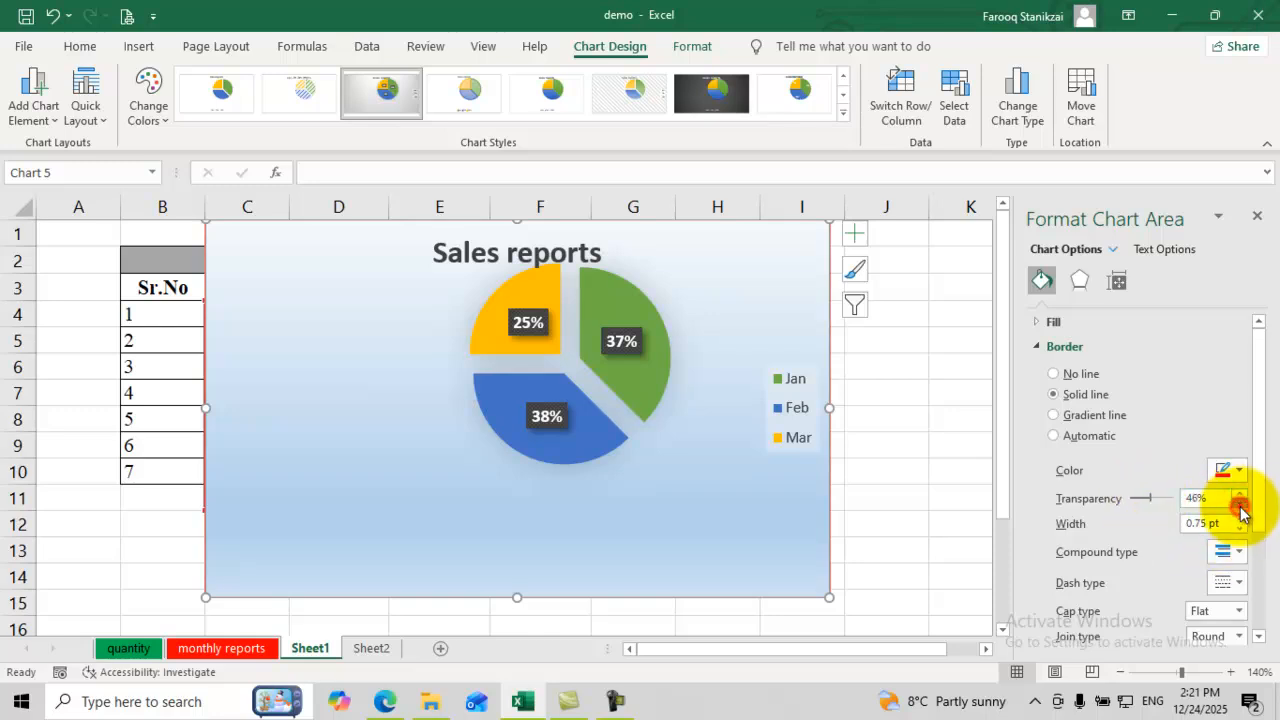
{"action": "left_click", "coordinate": [1230, 551]}
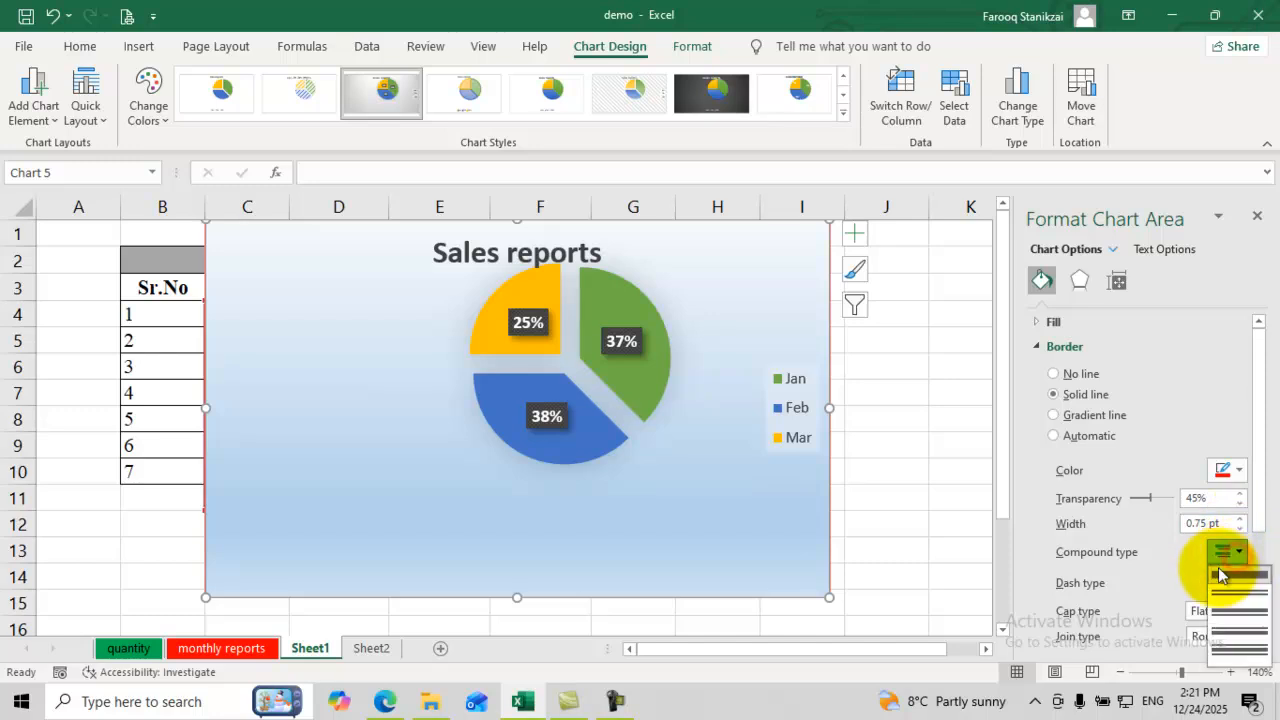
{"action": "left_click", "coordinate": [1220, 589]}
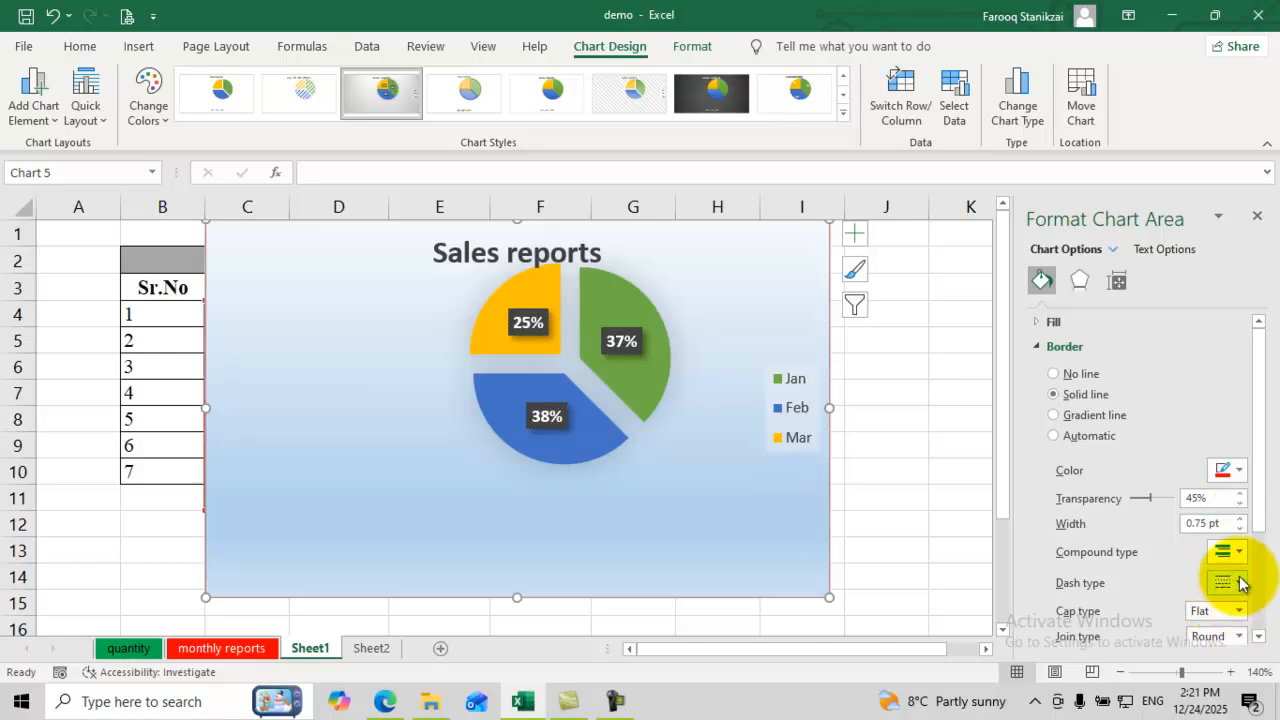
{"action": "left_click", "coordinate": [1240, 583]}
{"action": "left_click", "coordinate": [1223, 495]}
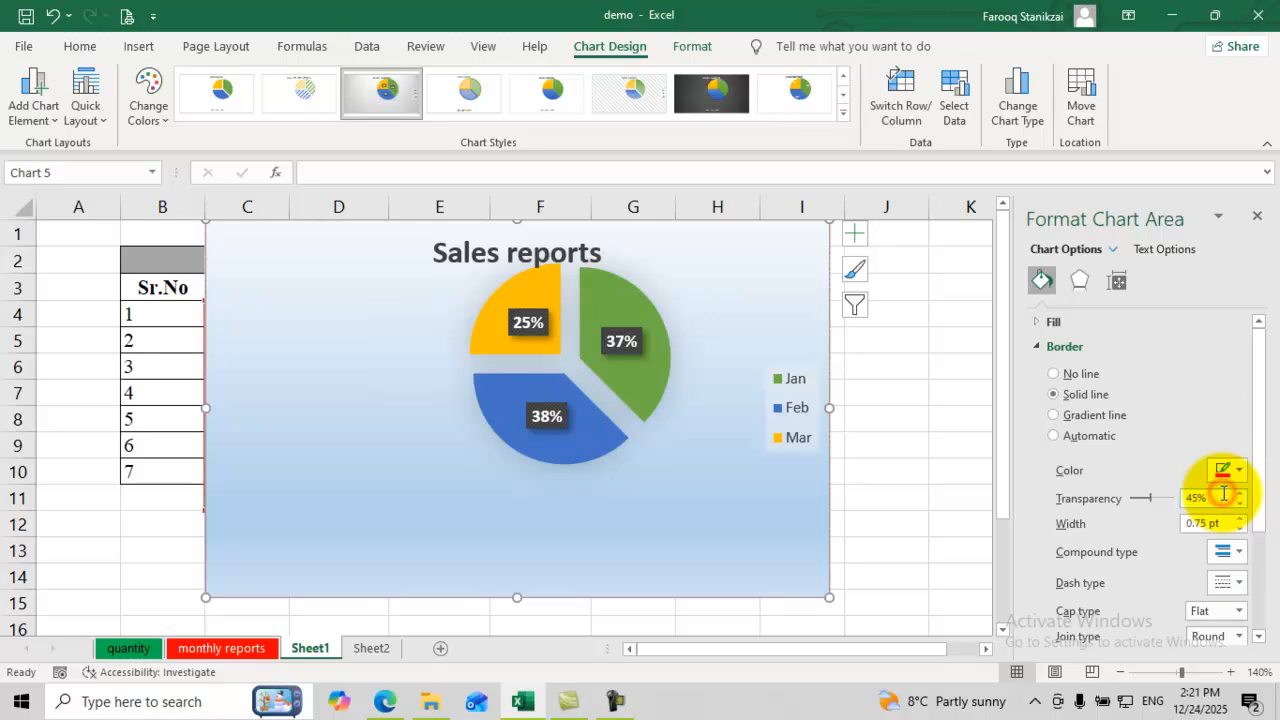
Step: Scroll through the border line options and bring up the chart area's effects settings
{"action": "scroll", "coordinate": [1180, 588], "scroll_direction": "down", "scroll_amount": 1}
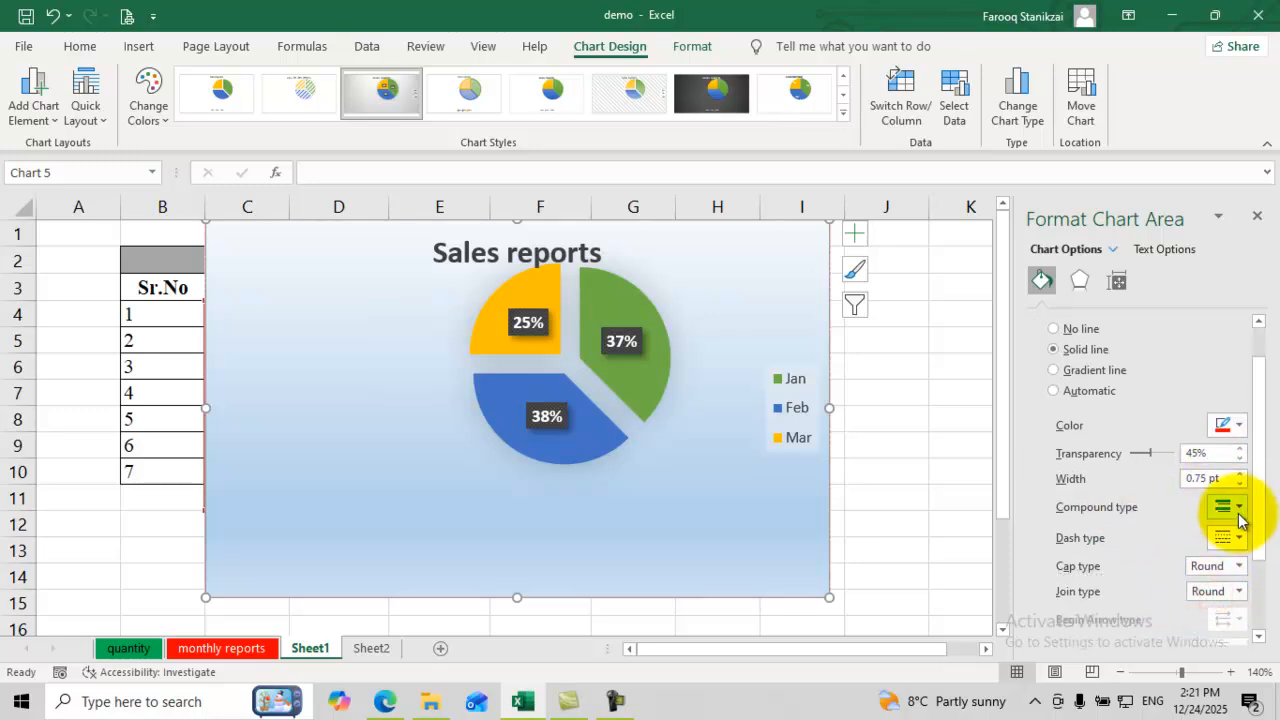
{"action": "scroll", "coordinate": [1257, 586], "scroll_direction": "down", "scroll_amount": 4}
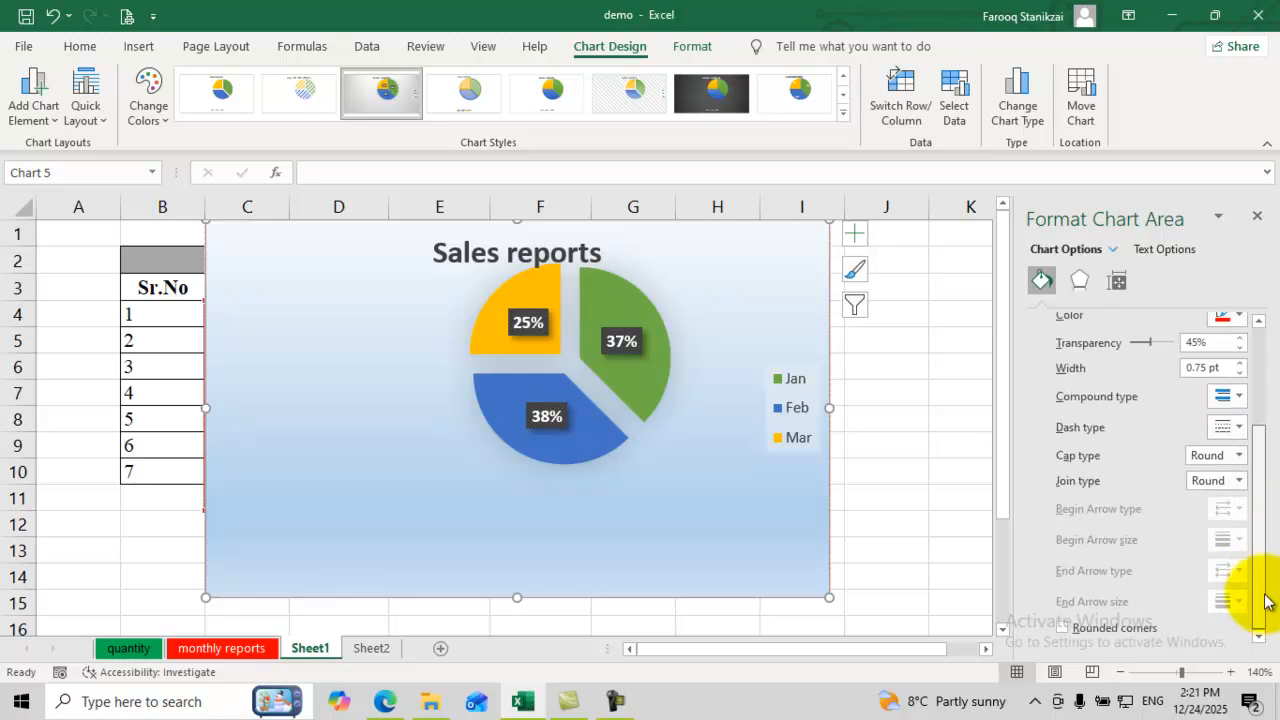
{"action": "scroll", "coordinate": [1250, 586], "scroll_direction": "up", "scroll_amount": 3}
{"action": "left_click", "coordinate": [1080, 283]}
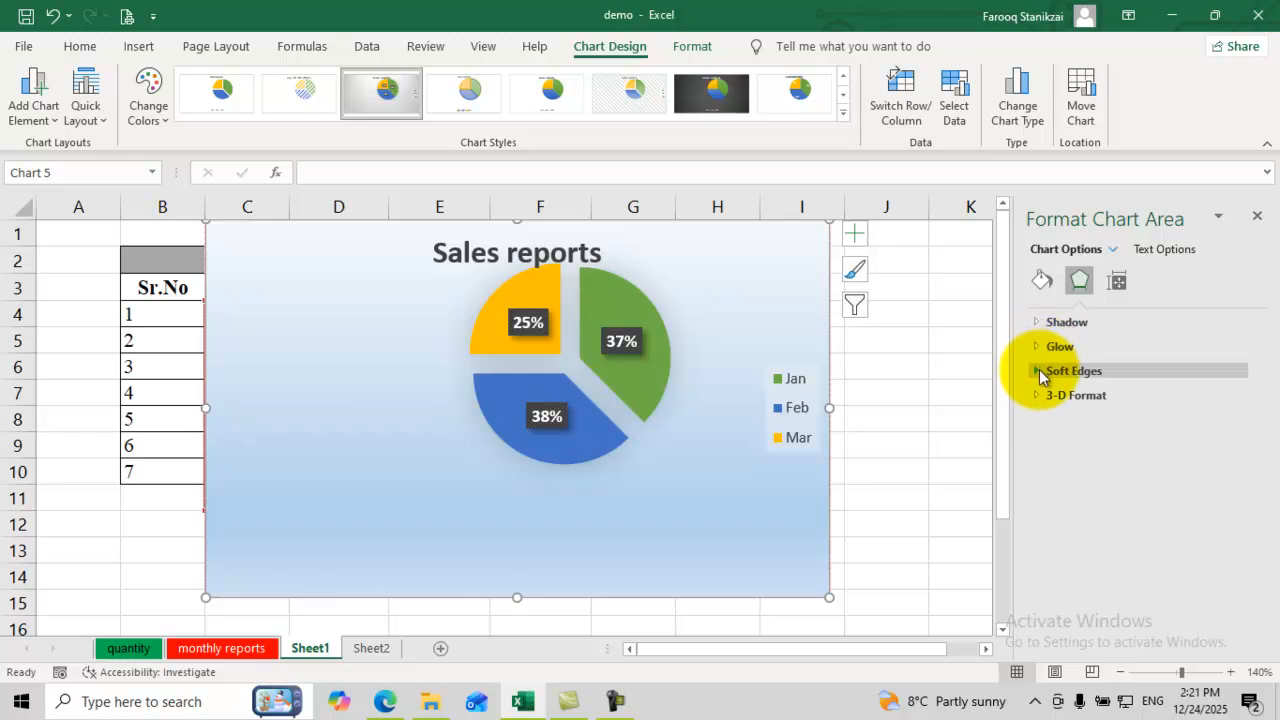
Step: Soften the chart edges to 45 pt and move the chart down below the Sales 2025 headers
{"action": "left_click", "coordinate": [1038, 369]}
{"action": "left_click_drag", "start_coordinate": [1076, 426], "coordinate": [1120, 434]}
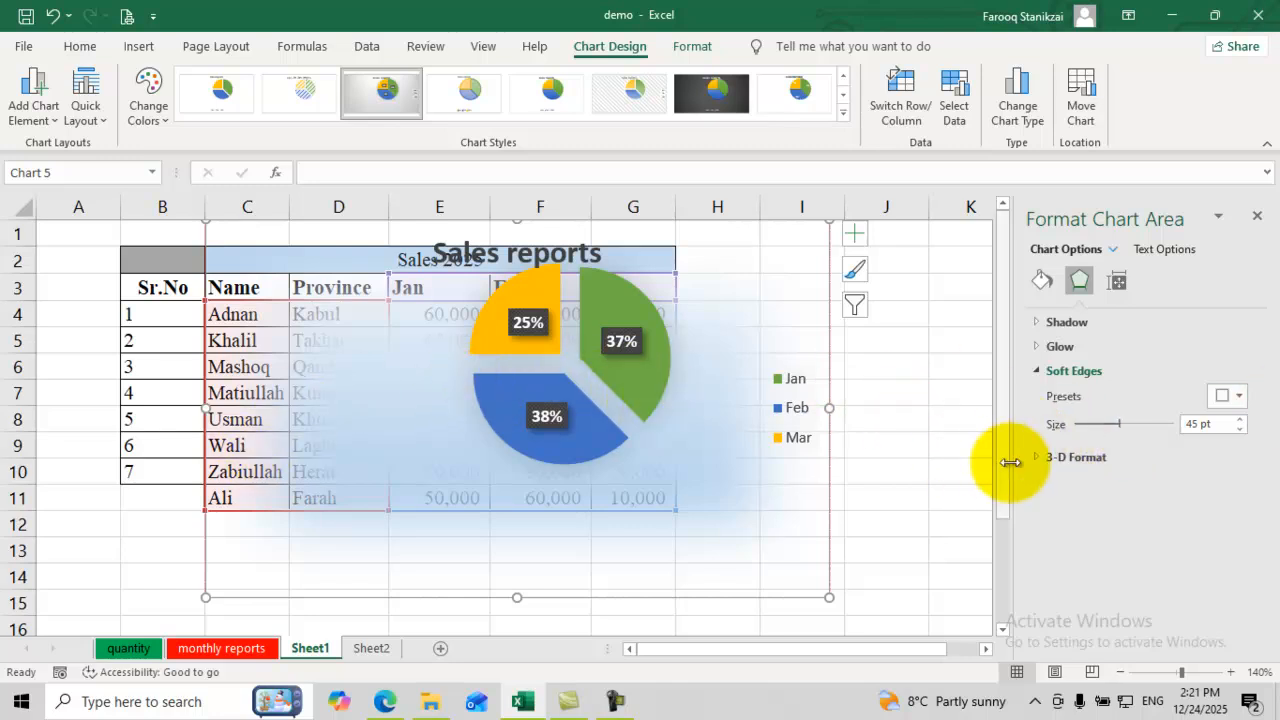
{"action": "left_click", "coordinate": [860, 398]}
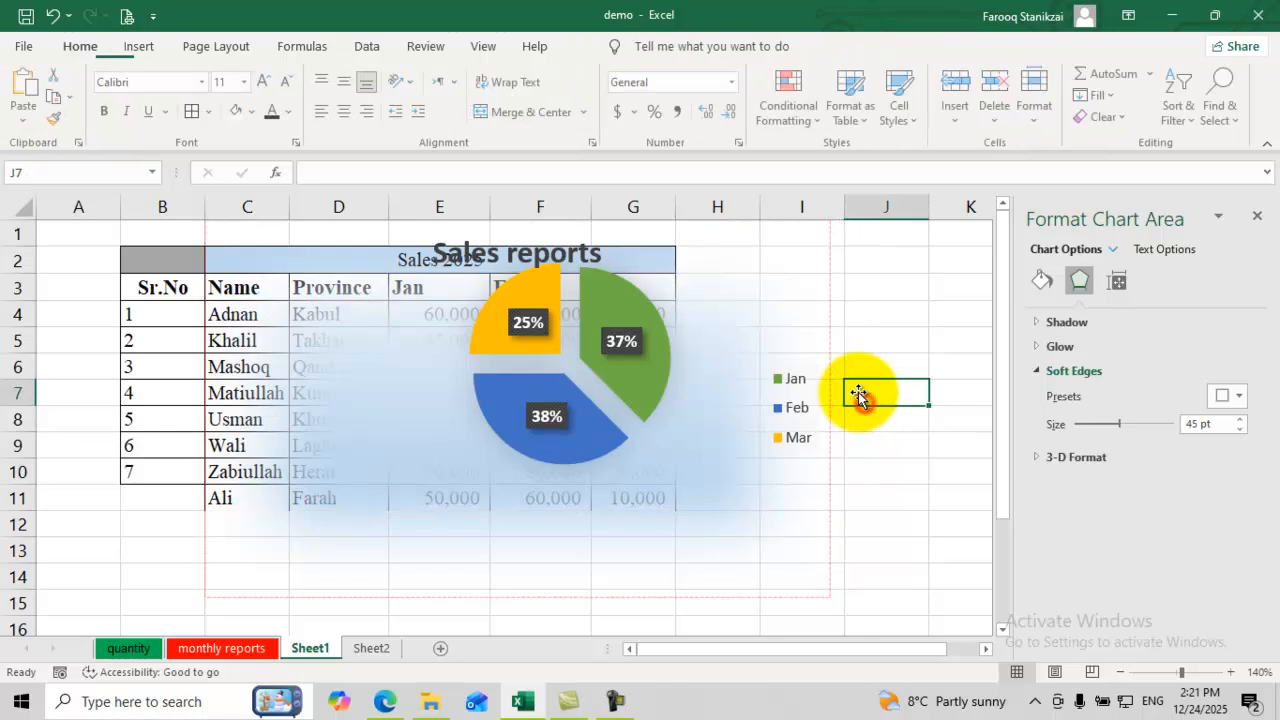
{"action": "left_click", "coordinate": [645, 395]}
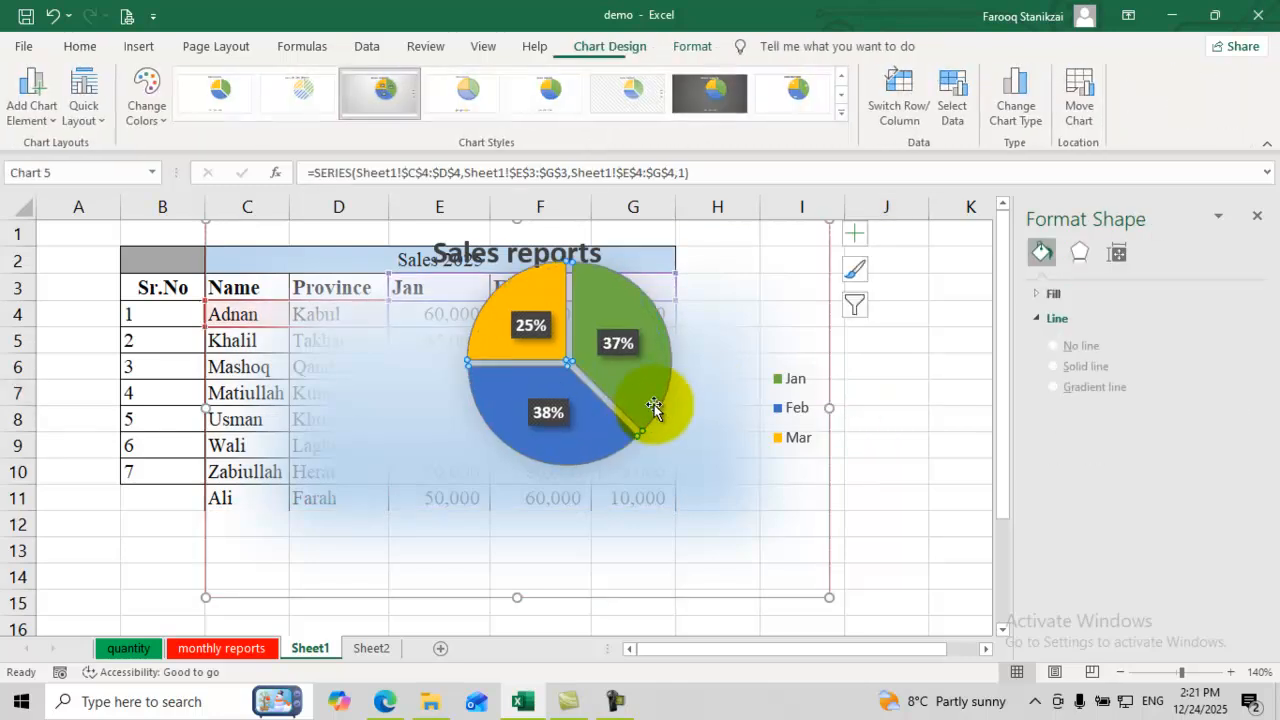
{"action": "left_click", "coordinate": [712, 373]}
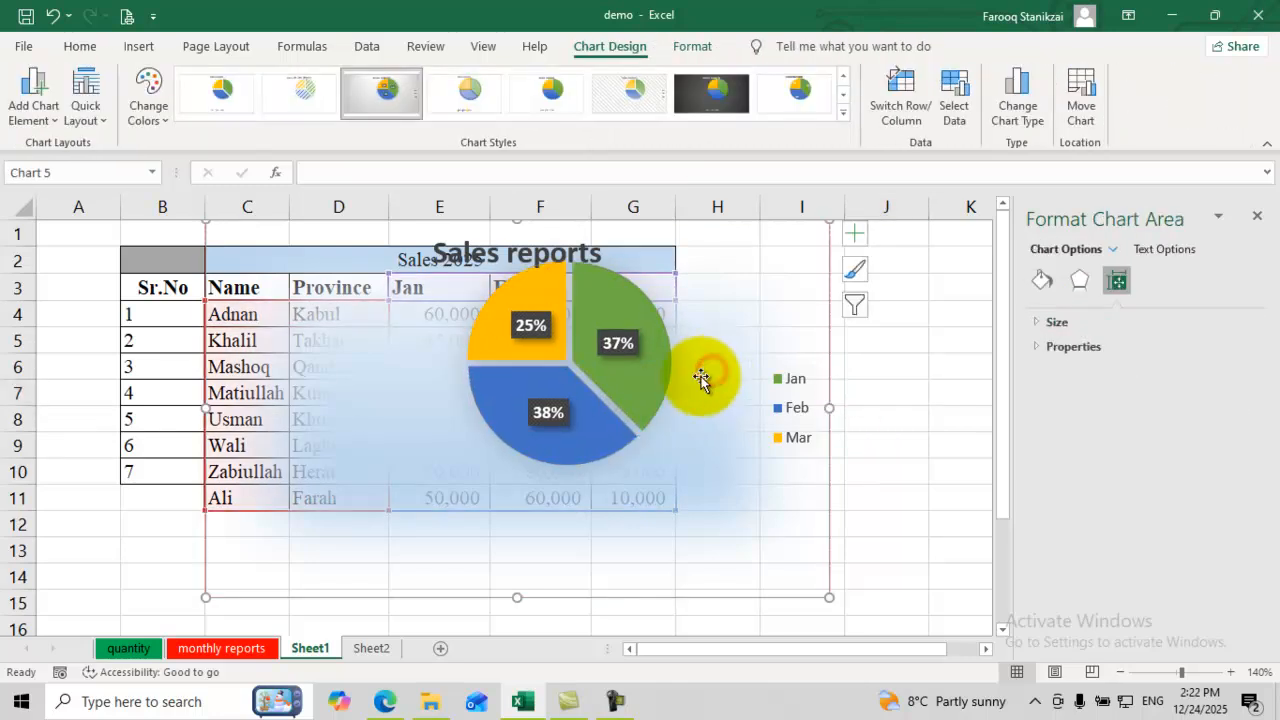
{"action": "left_click_drag", "start_coordinate": [331, 272], "coordinate": [381, 355]}
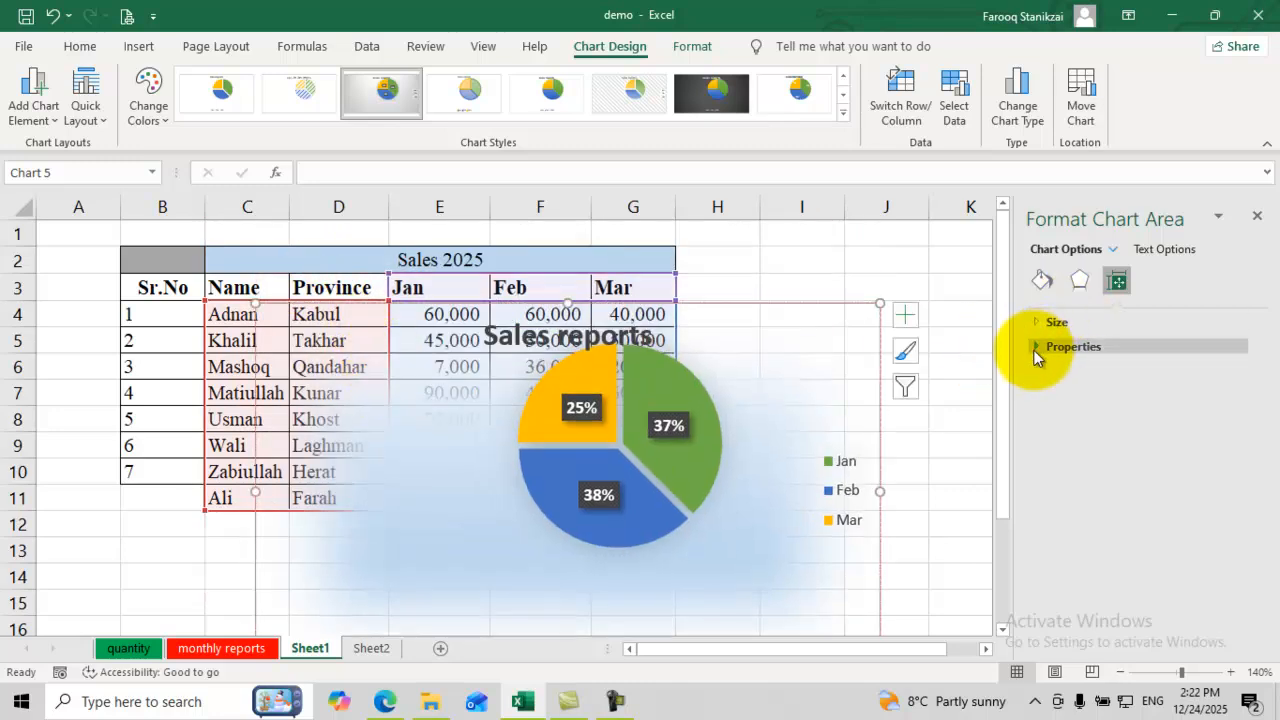
Step: Give the chart area a Top bevel preset in its 3-D format settings
{"action": "left_click", "coordinate": [1036, 350]}
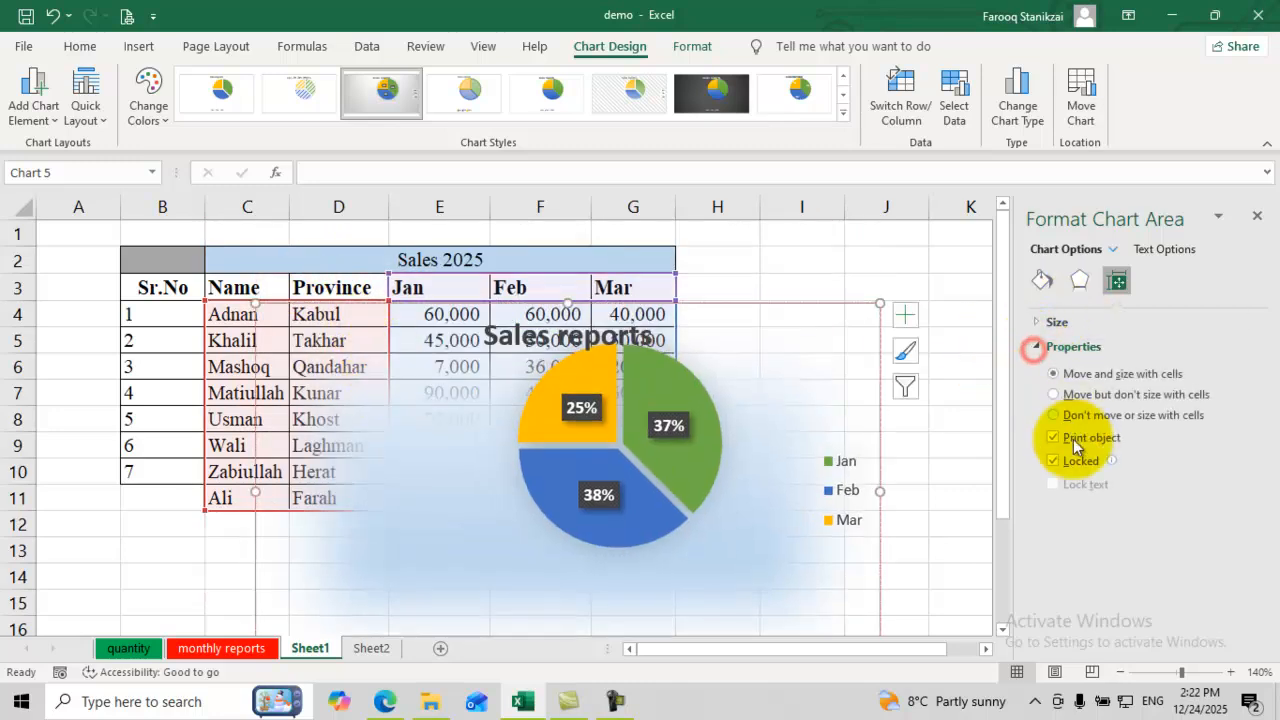
{"action": "left_click", "coordinate": [1041, 324]}
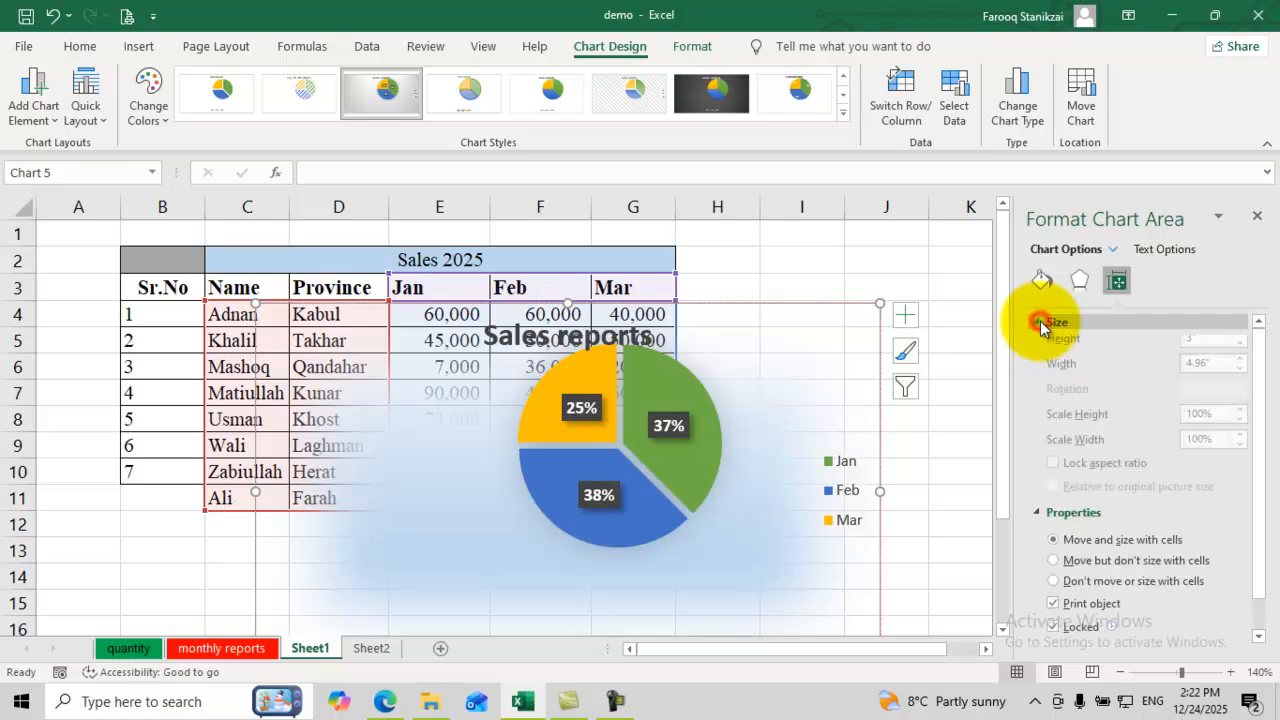
{"action": "left_click", "coordinate": [1257, 500]}
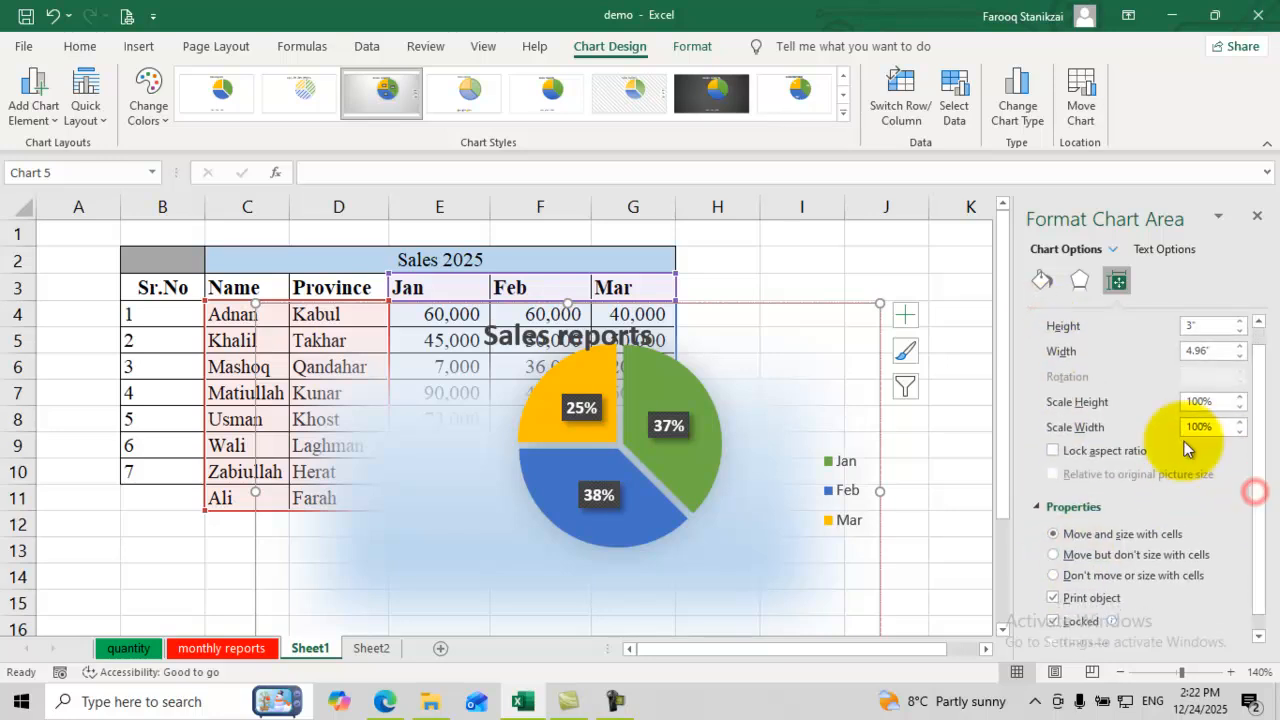
{"action": "left_click", "coordinate": [1073, 284]}
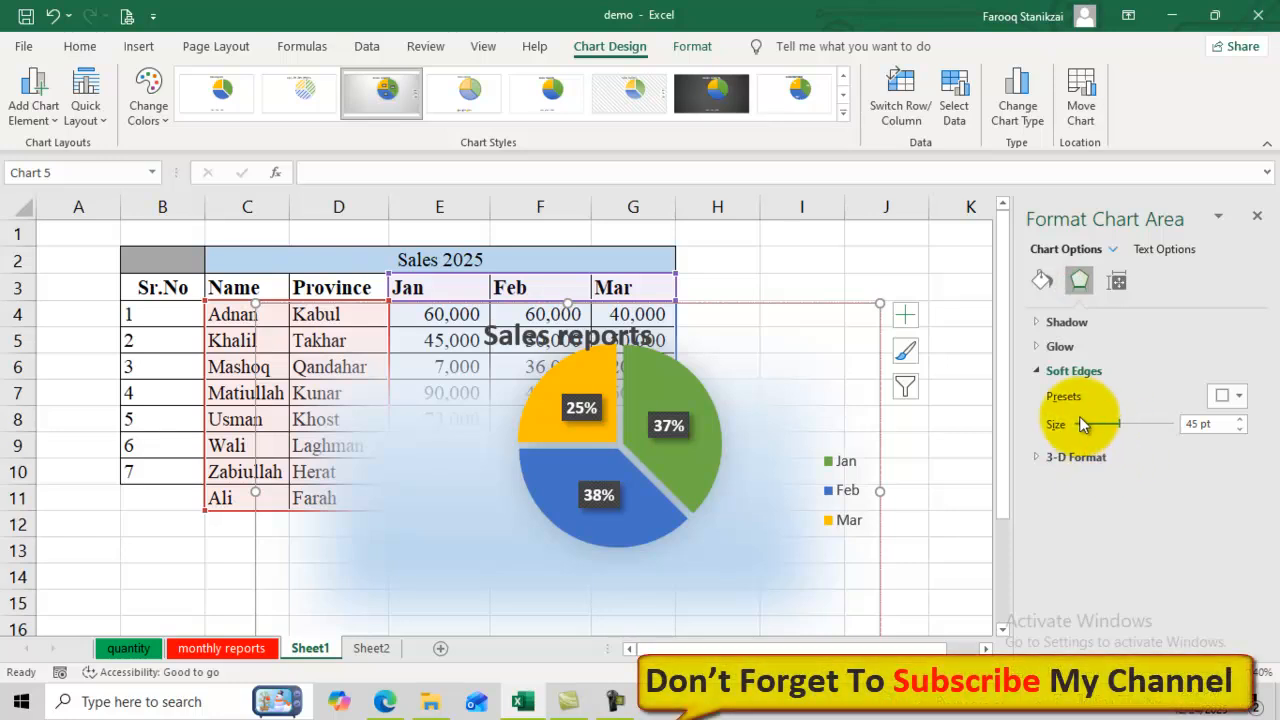
{"action": "left_click", "coordinate": [1061, 460]}
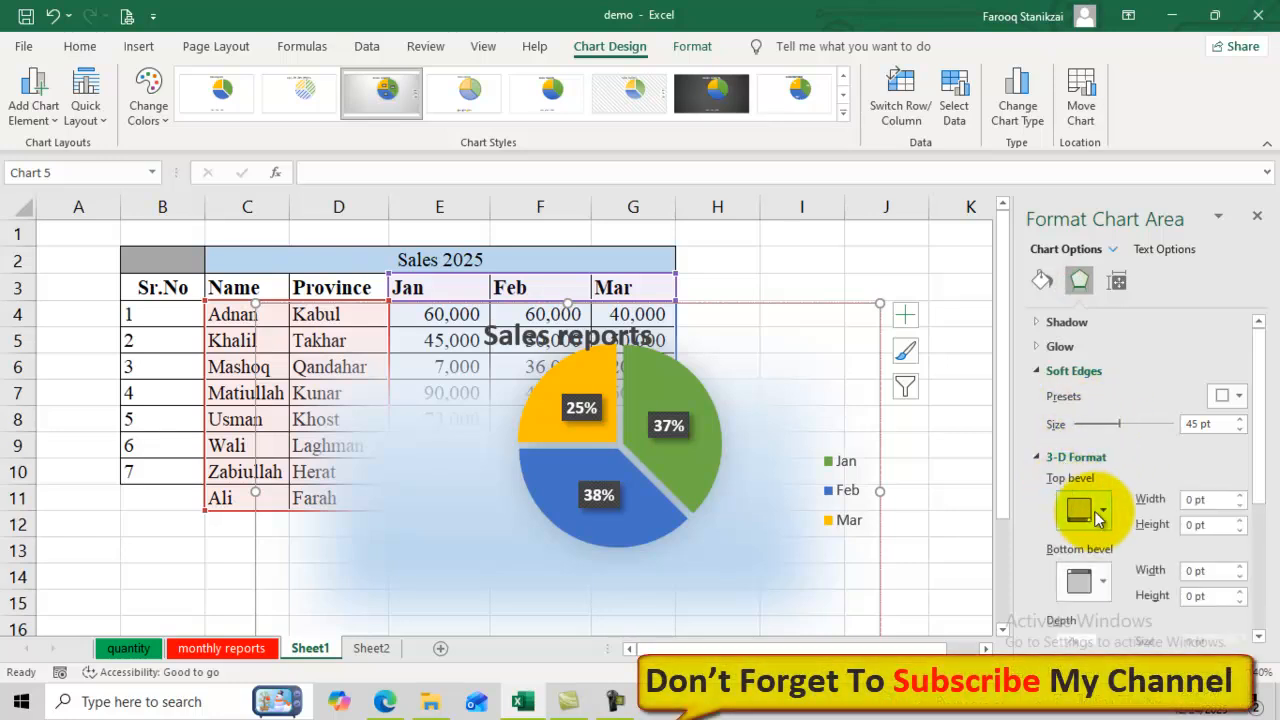
{"action": "left_click", "coordinate": [1098, 514]}
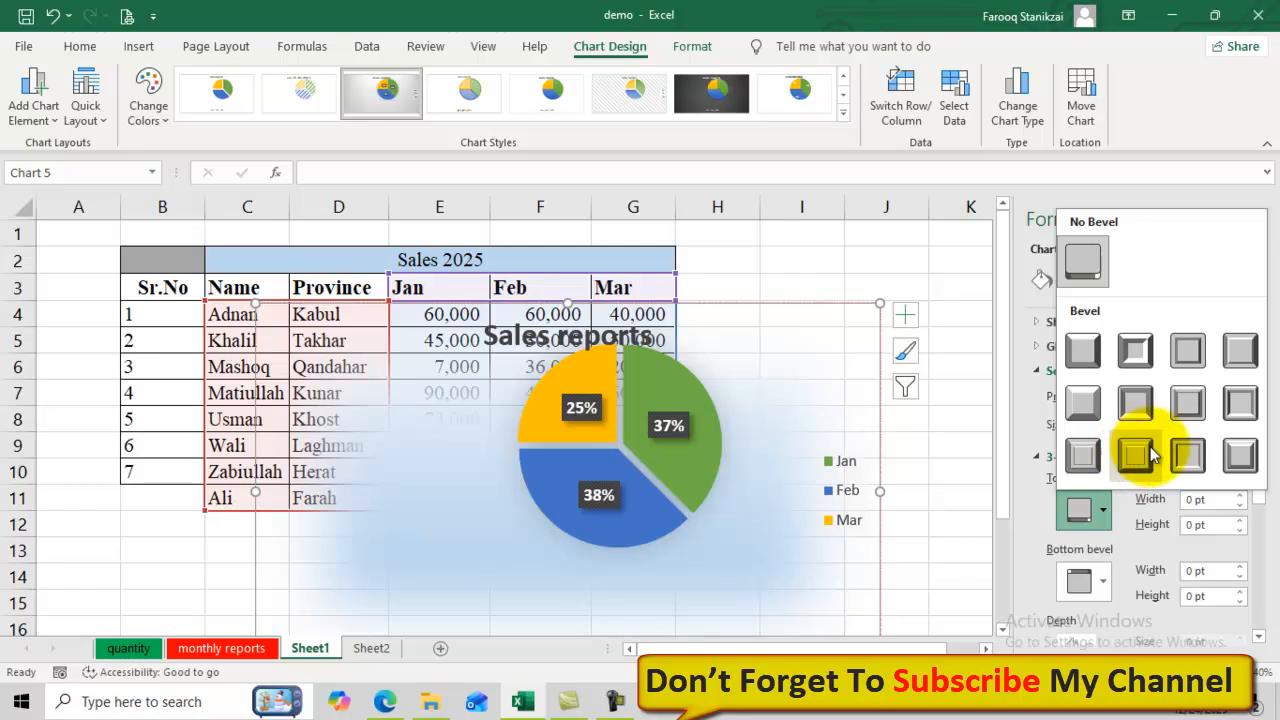
{"action": "left_click", "coordinate": [1187, 455]}
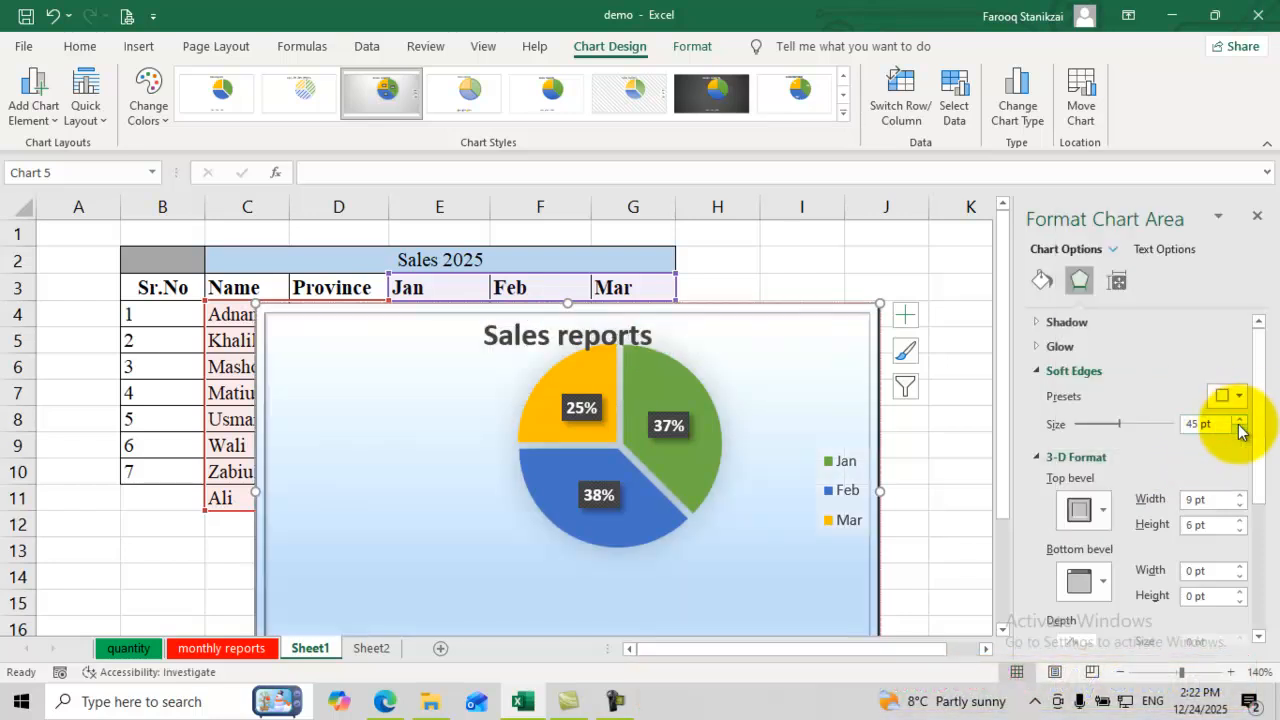
{"action": "left_click_drag", "start_coordinate": [1262, 443], "coordinate": [1257, 591]}
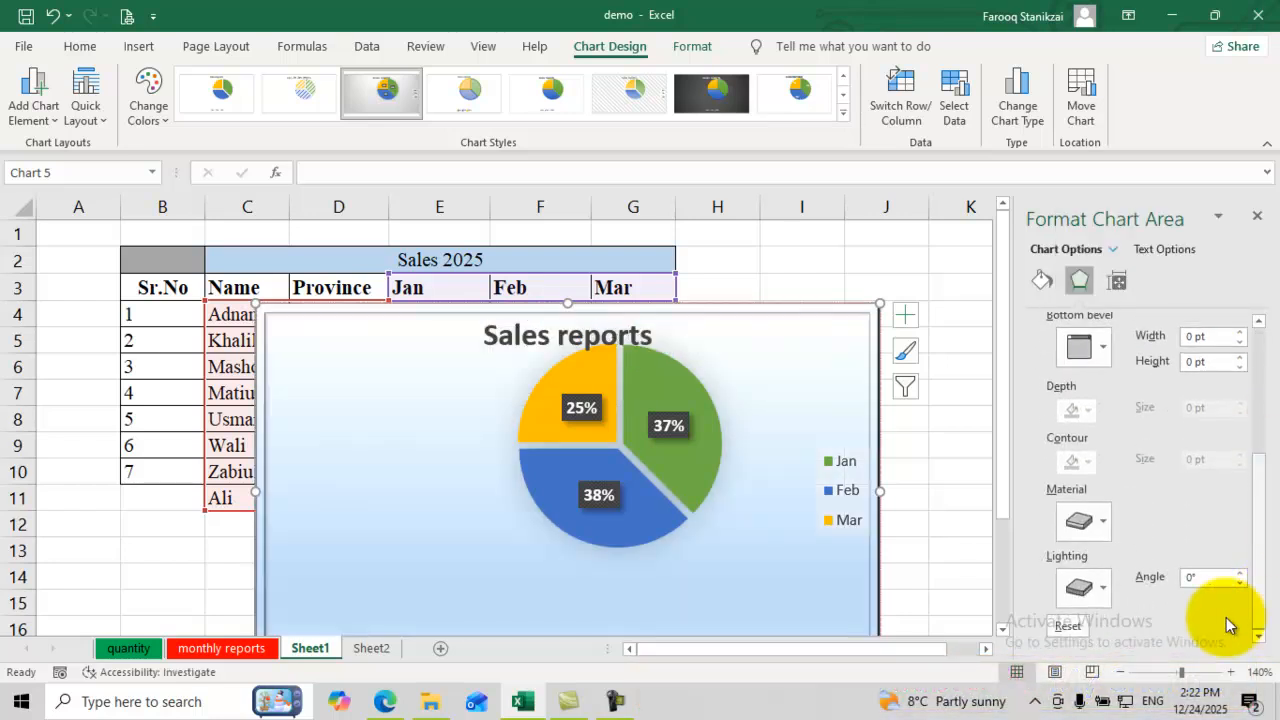
Step: Resize the chart to 3.4" high by 5.2" wide
{"action": "left_click", "coordinate": [1117, 281]}
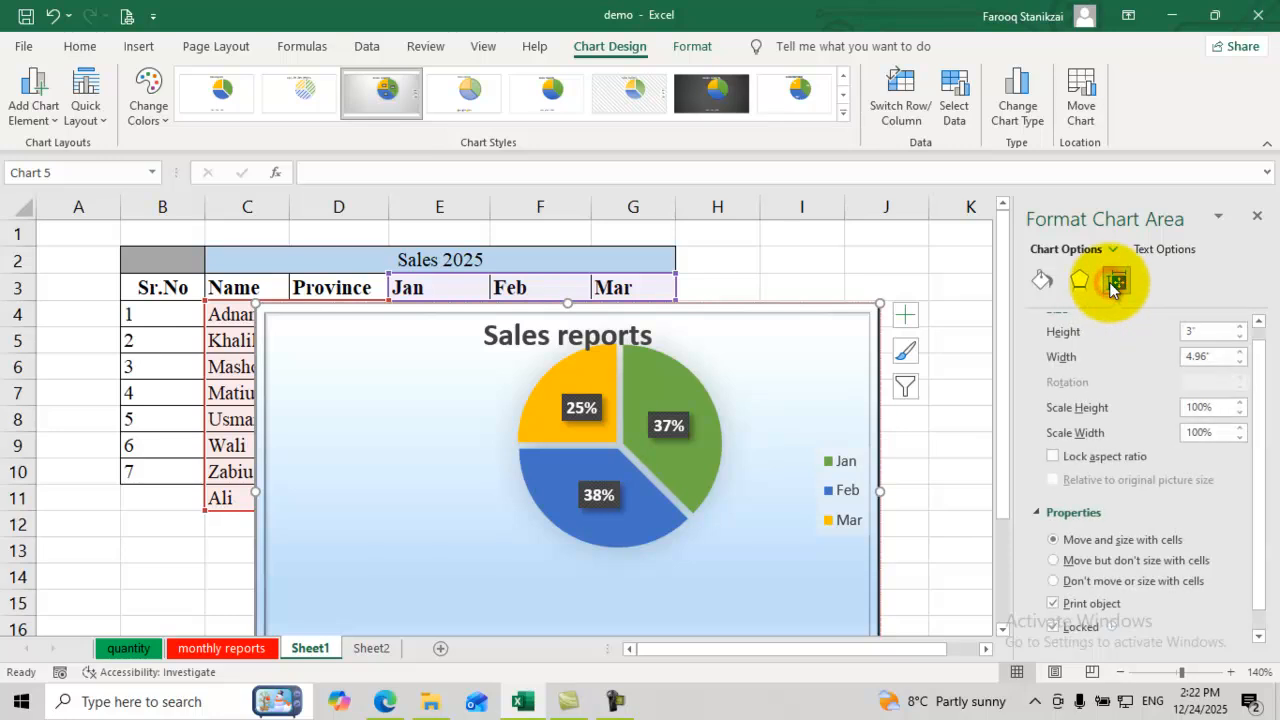
{"action": "left_click", "coordinate": [1240, 327]}
{"action": "left_click", "coordinate": [1240, 327]}
{"action": "left_click", "coordinate": [1240, 327]}
{"action": "left_click", "coordinate": [1240, 327]}
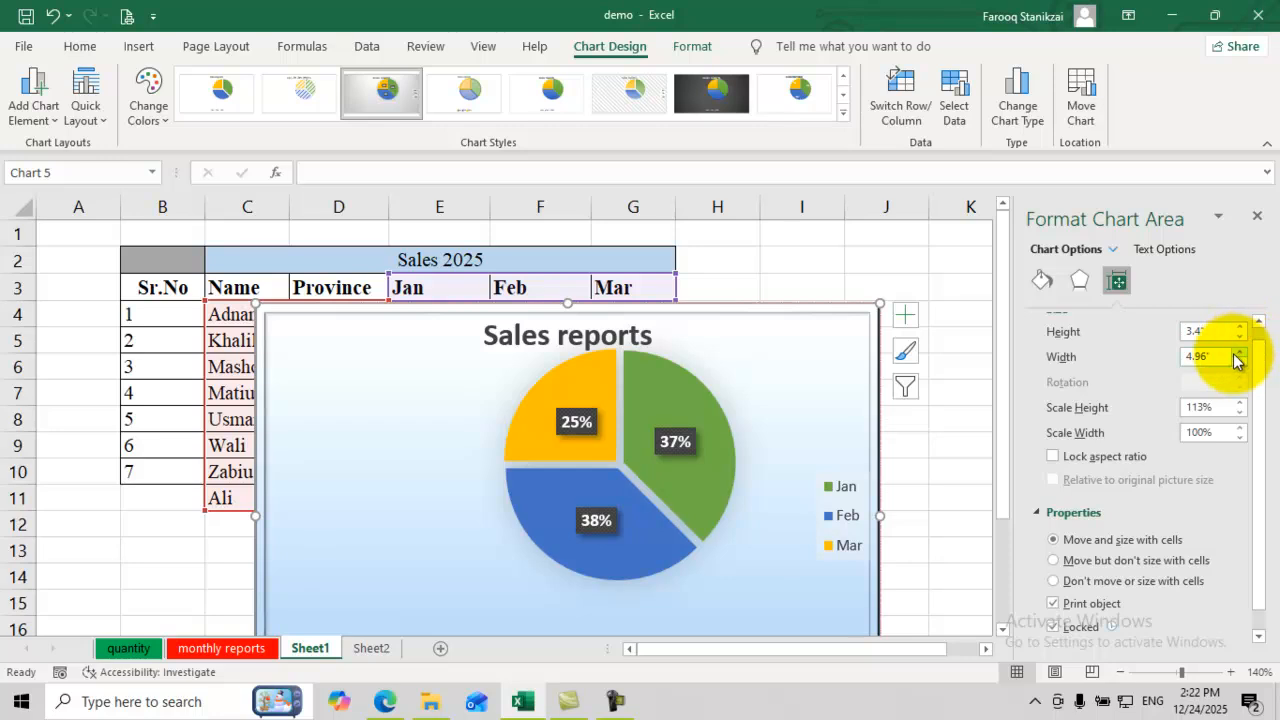
{"action": "left_click", "coordinate": [1238, 353]}
{"action": "left_click", "coordinate": [1238, 353]}
{"action": "left_click", "coordinate": [1238, 353]}
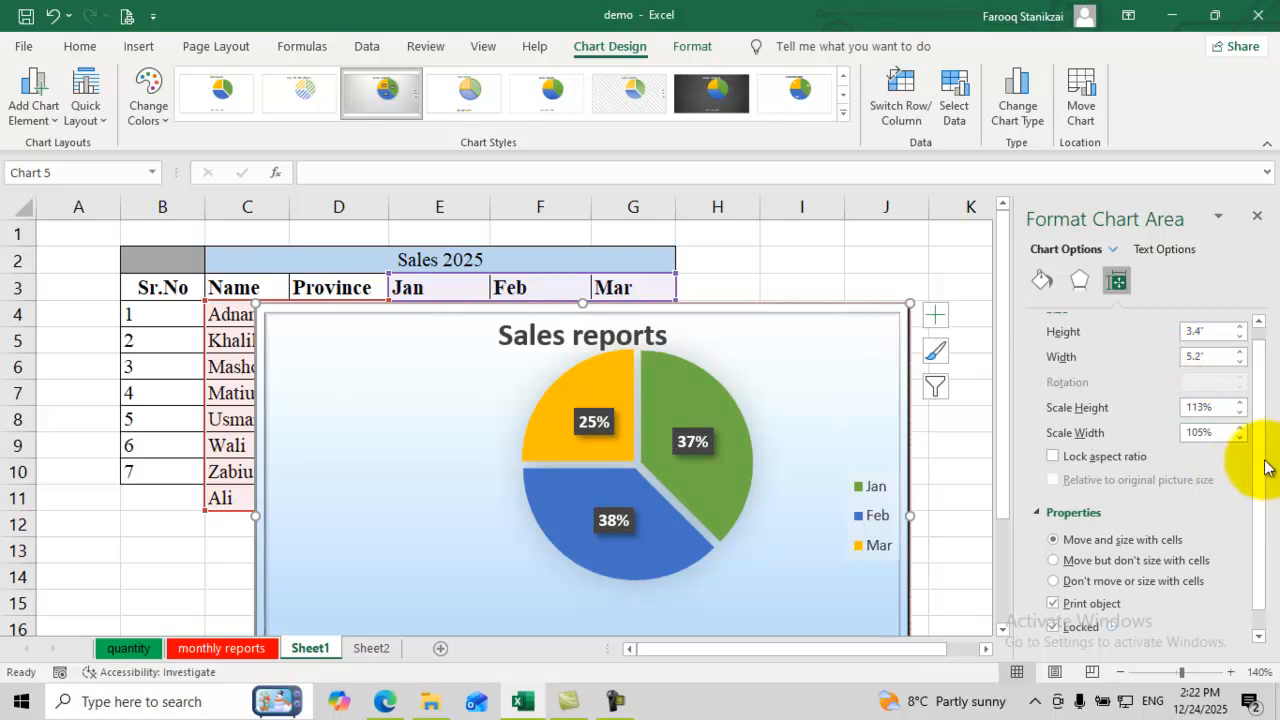
{"action": "left_click_drag", "start_coordinate": [1262, 479], "coordinate": [1270, 520]}
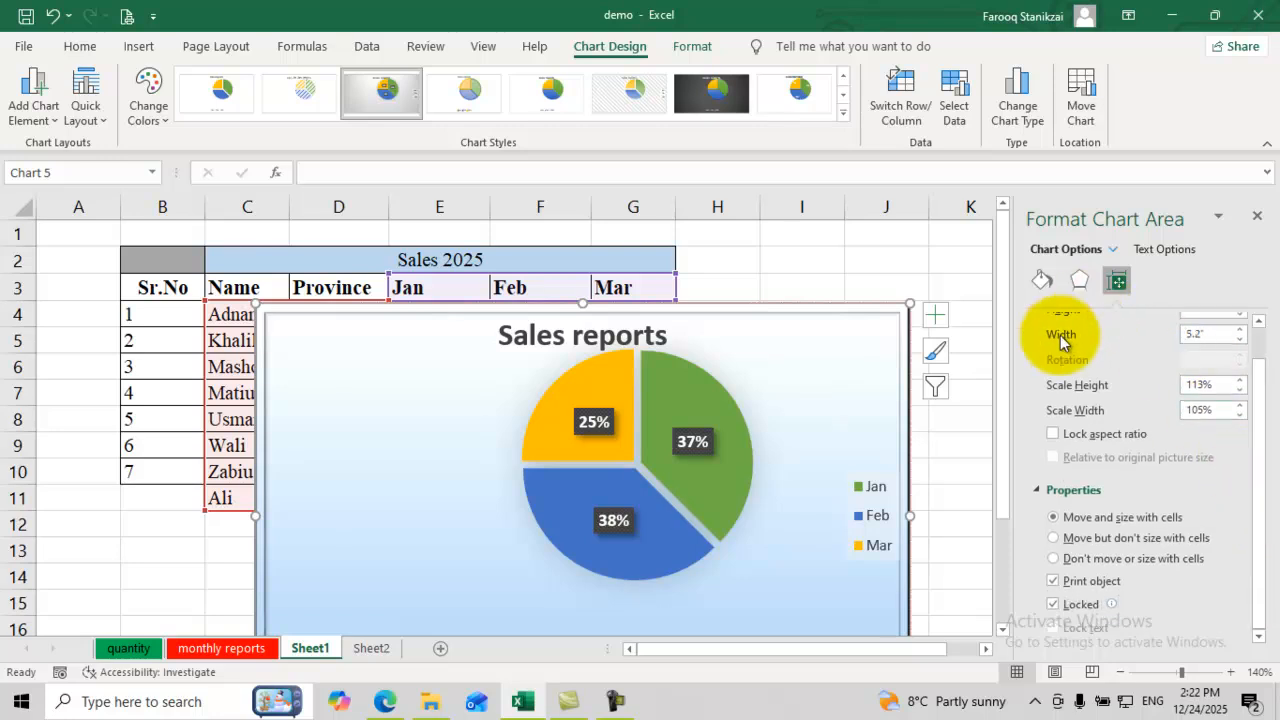
Step: Return to the fill and border settings to review the red border's line options
{"action": "left_click", "coordinate": [1080, 288]}
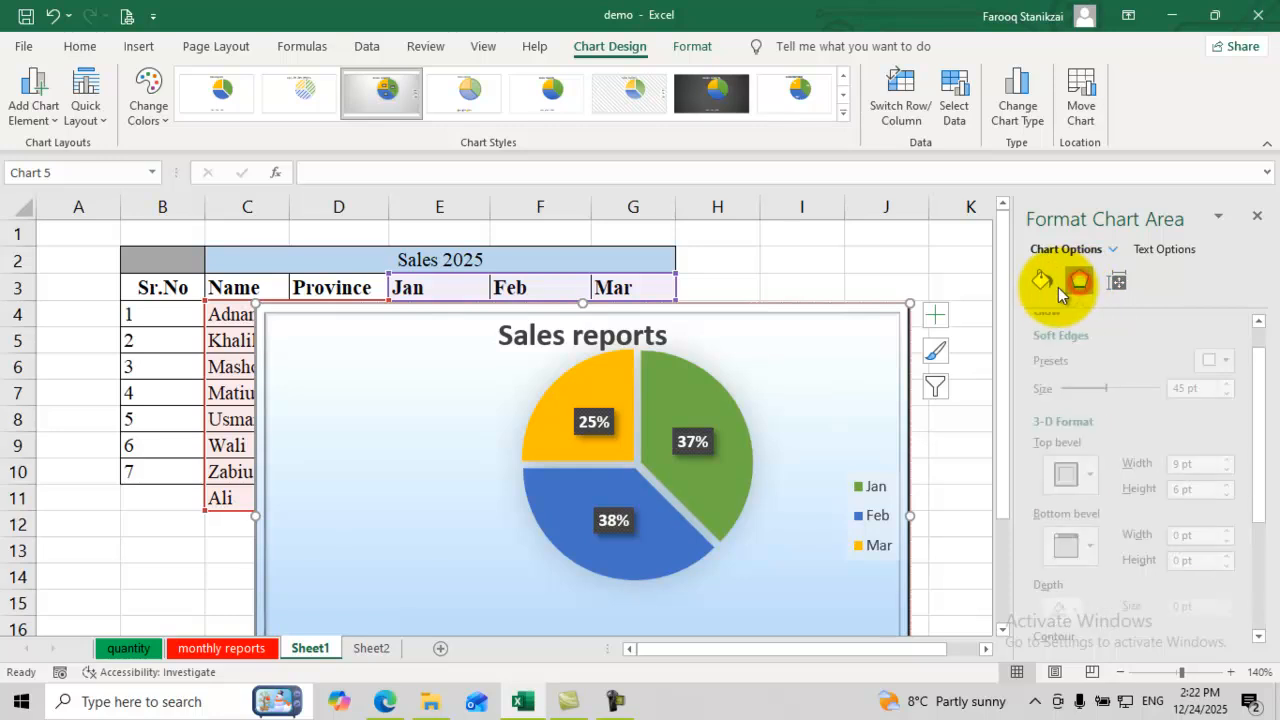
{"action": "left_click", "coordinate": [1043, 283]}
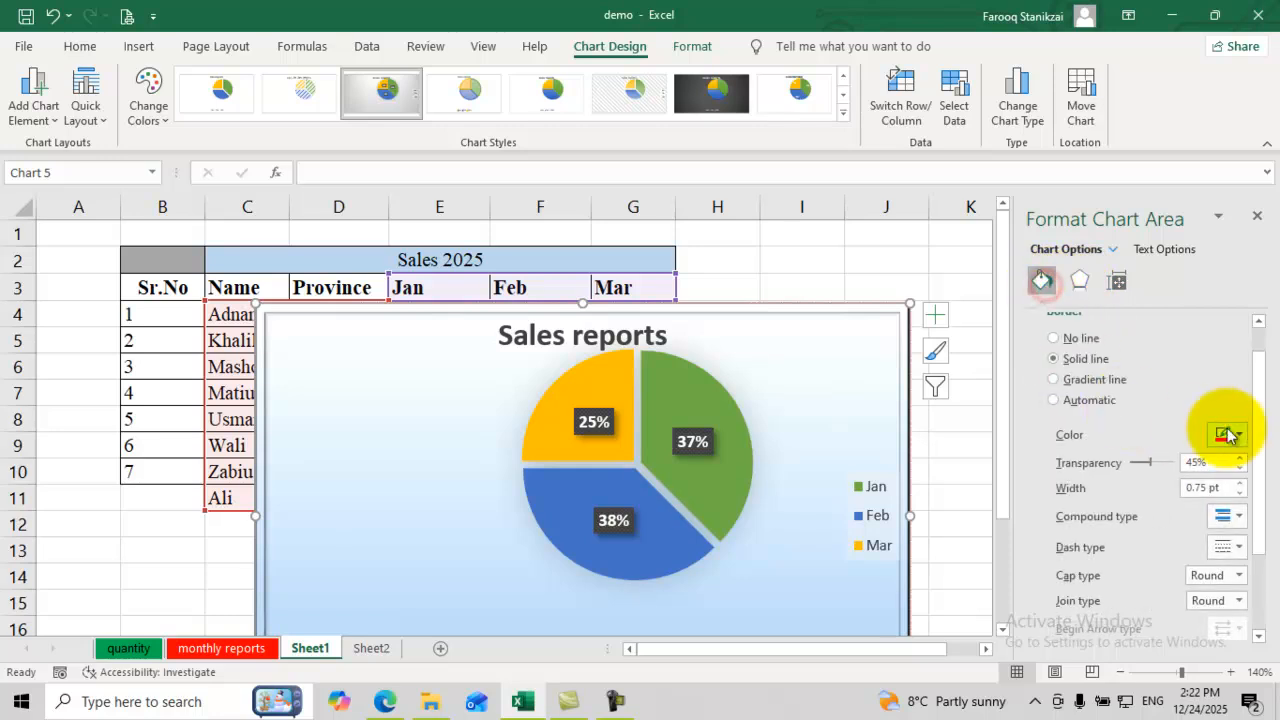
{"action": "left_click_drag", "start_coordinate": [1267, 466], "coordinate": [1277, 529]}
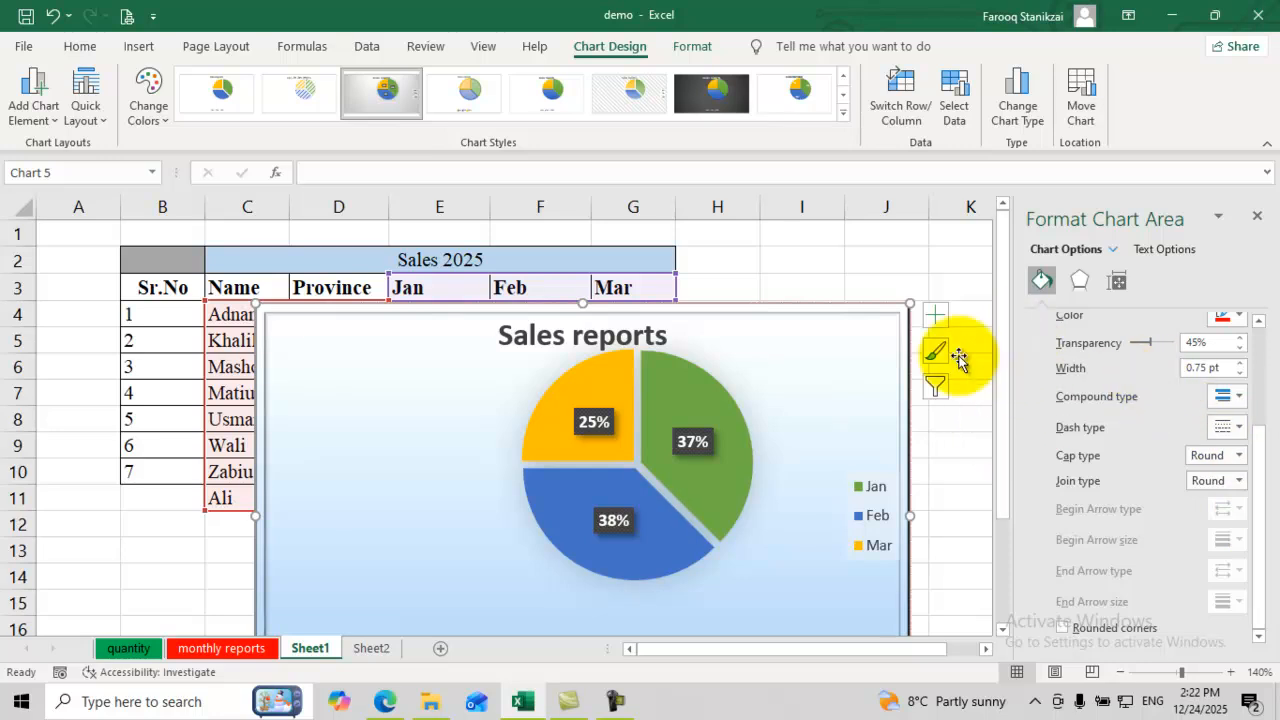
Step: Switch to the chart's text options and give the text a gradient outline
{"action": "left_click", "coordinate": [1145, 248]}
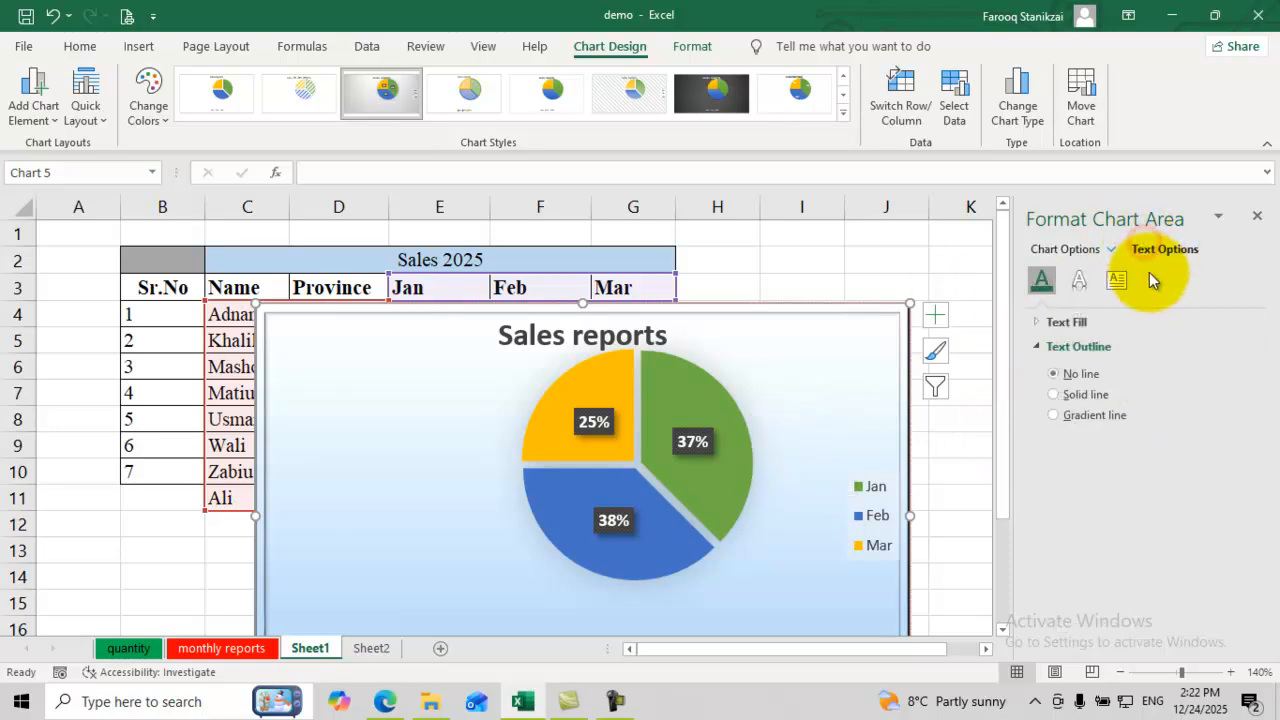
{"action": "left_click", "coordinate": [1054, 395]}
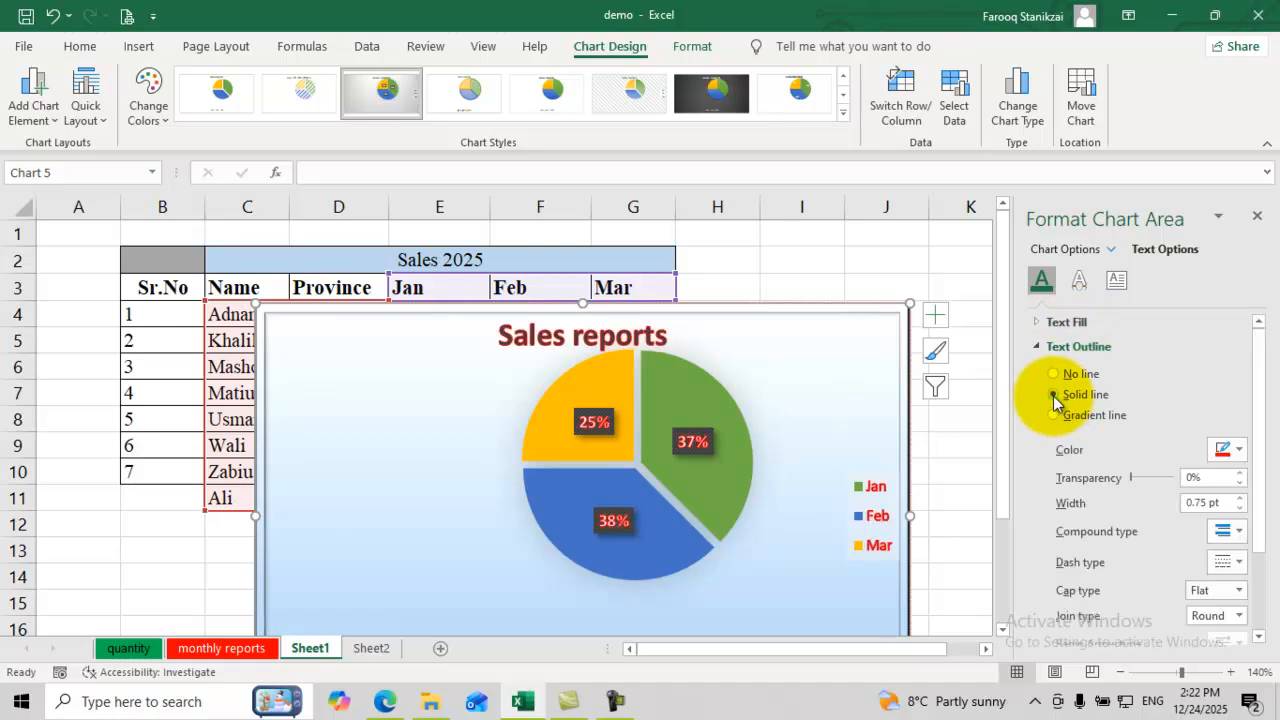
{"action": "left_click", "coordinate": [1082, 283]}
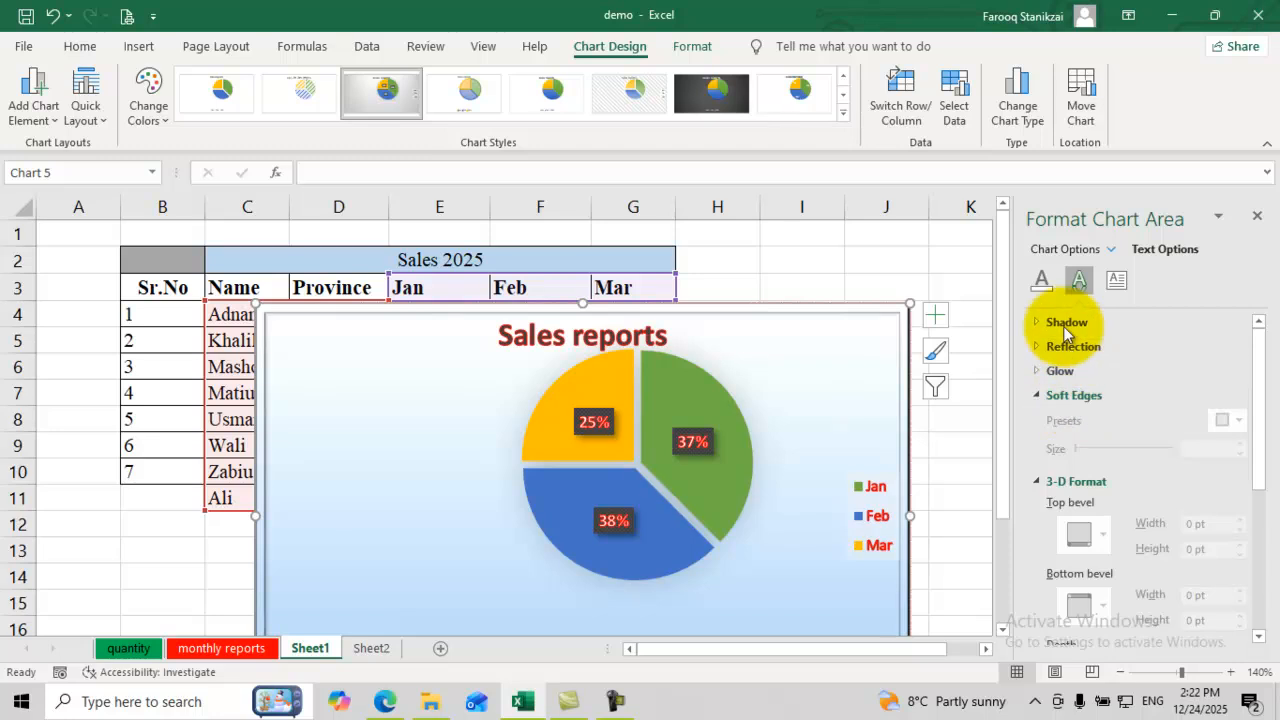
{"action": "left_click", "coordinate": [1042, 280]}
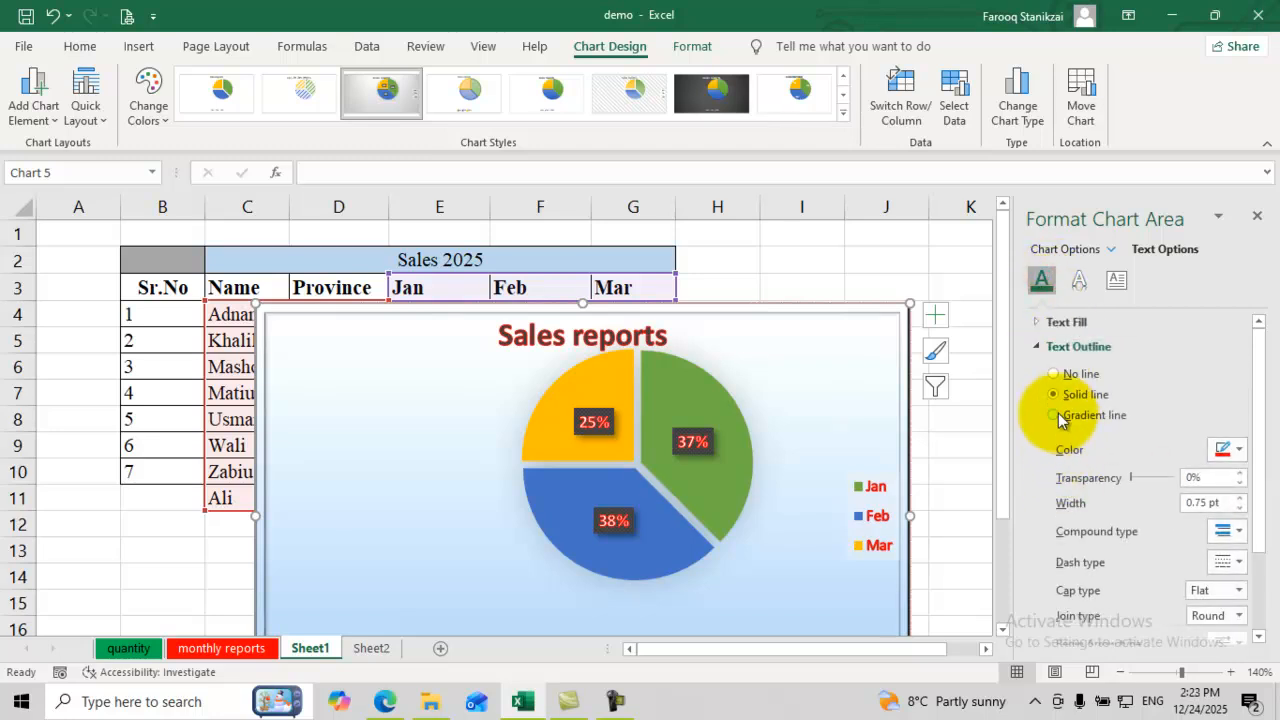
{"action": "left_click", "coordinate": [1056, 415]}
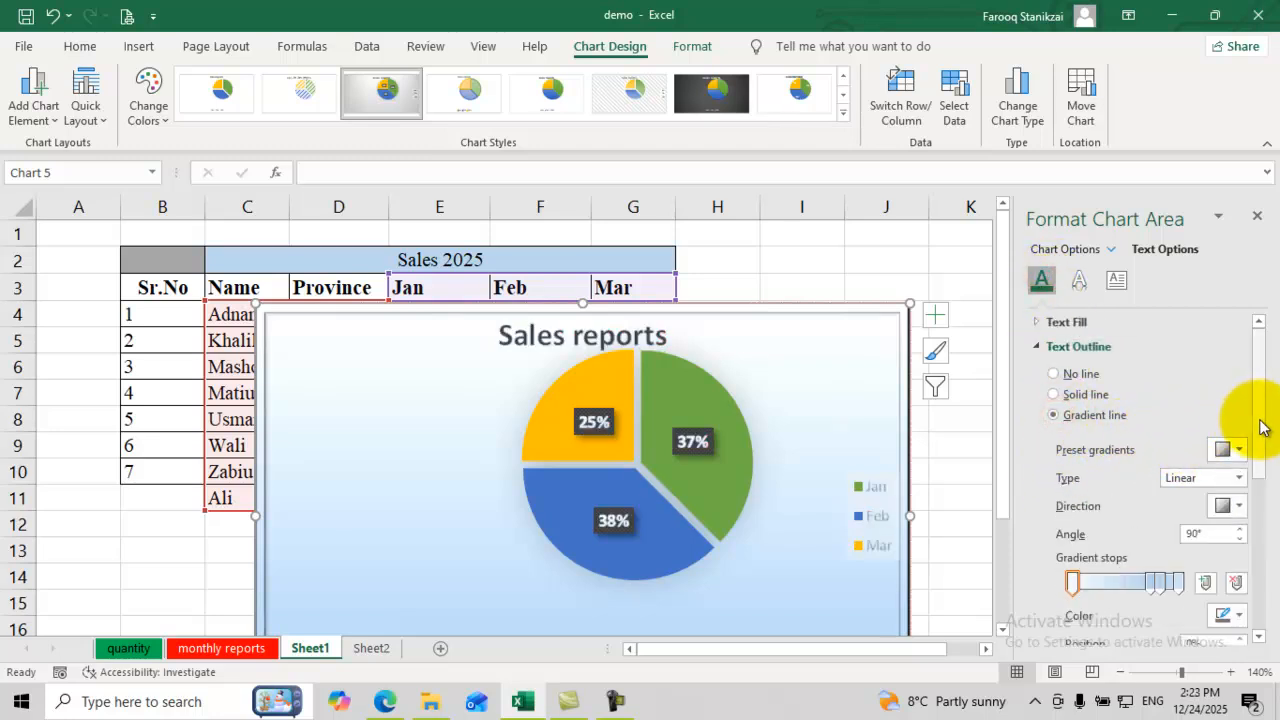
Step: Apply an orange preset to the text outline, shift the first stop, and make it Rectangular
{"action": "scroll", "coordinate": [1262, 428], "scroll_direction": "down", "scroll_amount": 1}
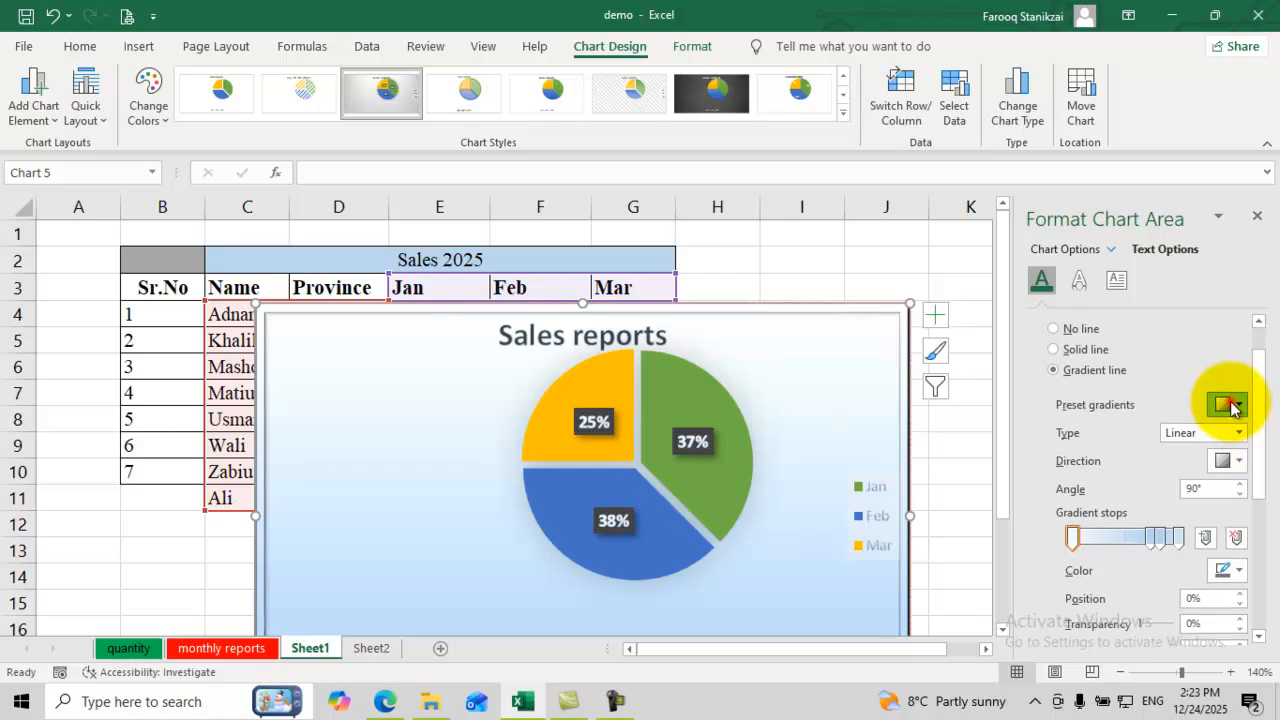
{"action": "left_click", "coordinate": [1232, 405]}
{"action": "left_click", "coordinate": [1088, 484]}
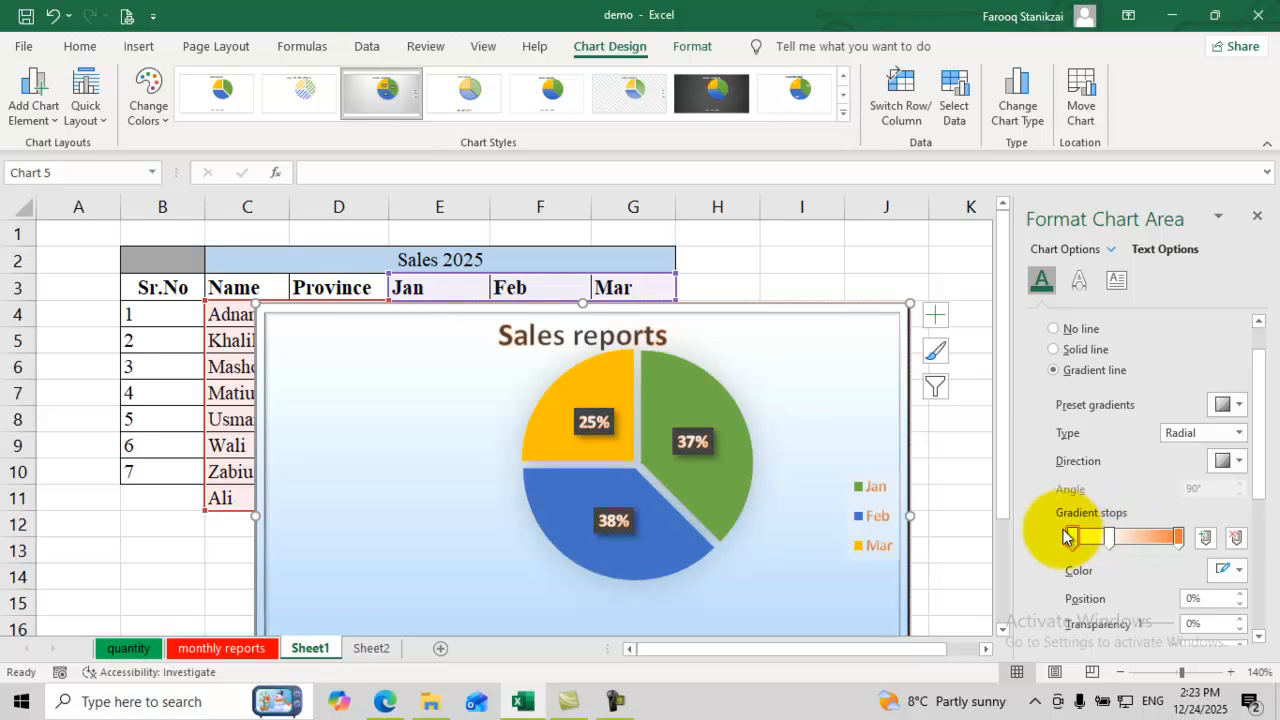
{"action": "left_click_drag", "start_coordinate": [1072, 540], "coordinate": [1147, 540]}
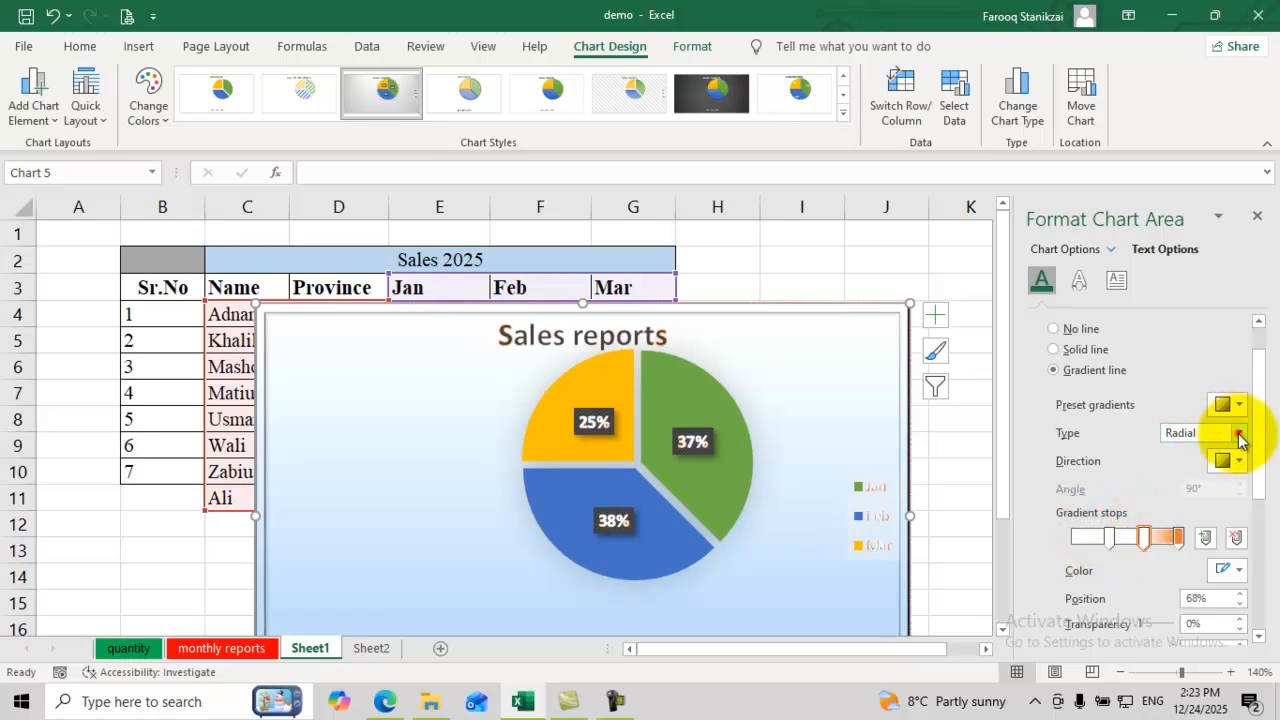
{"action": "left_click", "coordinate": [1237, 432]}
{"action": "left_click", "coordinate": [1200, 489]}
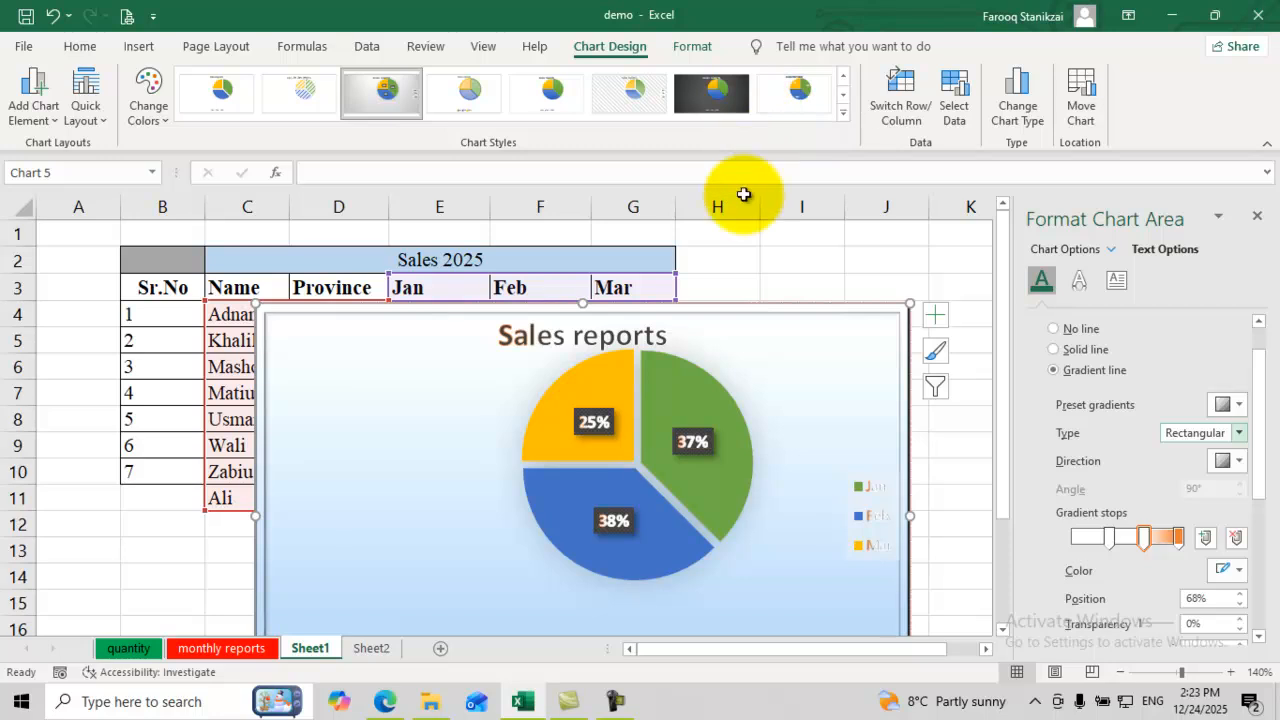
Step: Close the formatting pane and select the whole Sales reports pie chart
{"action": "left_click", "coordinate": [680, 52]}
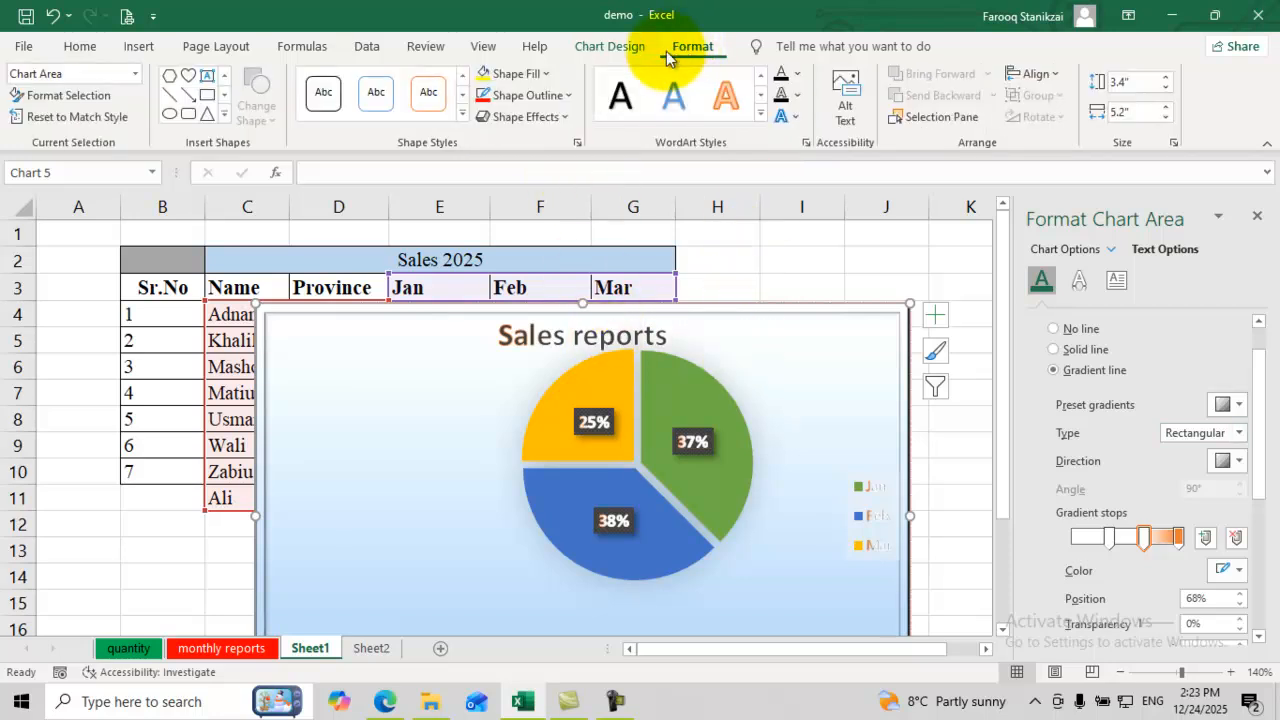
{"action": "left_click", "coordinate": [1256, 216]}
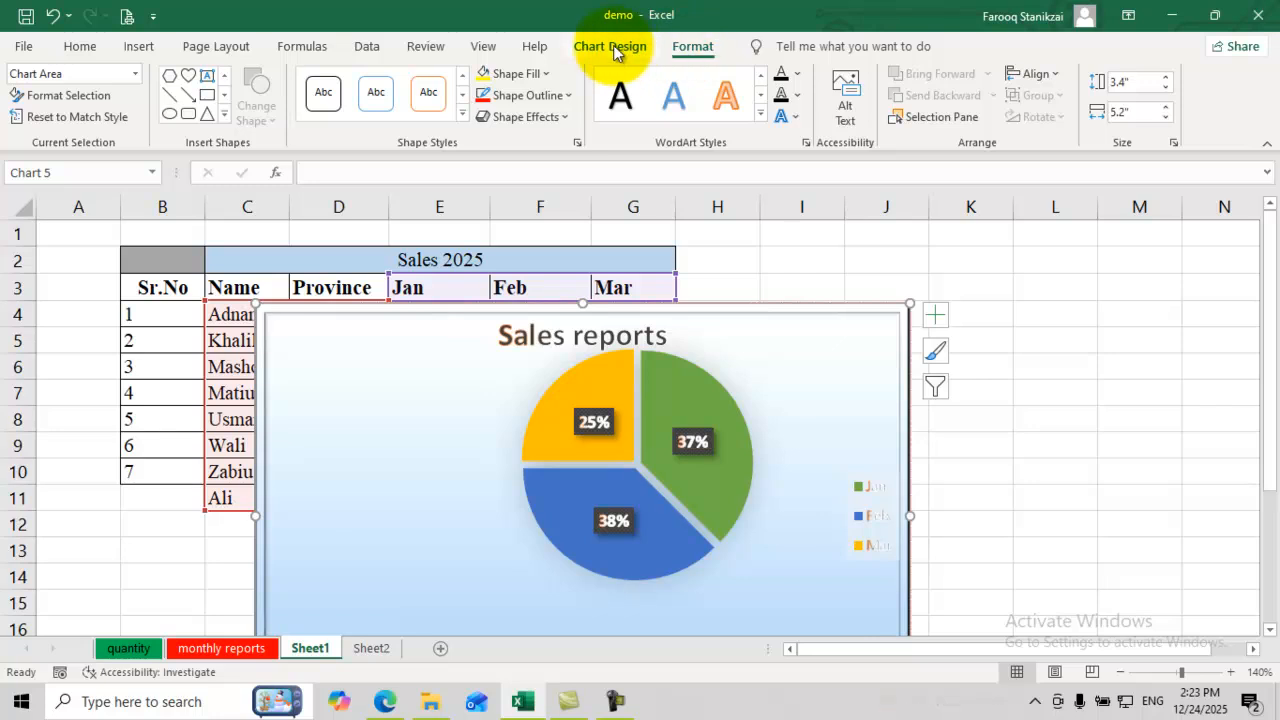
{"action": "left_click", "coordinate": [1030, 310]}
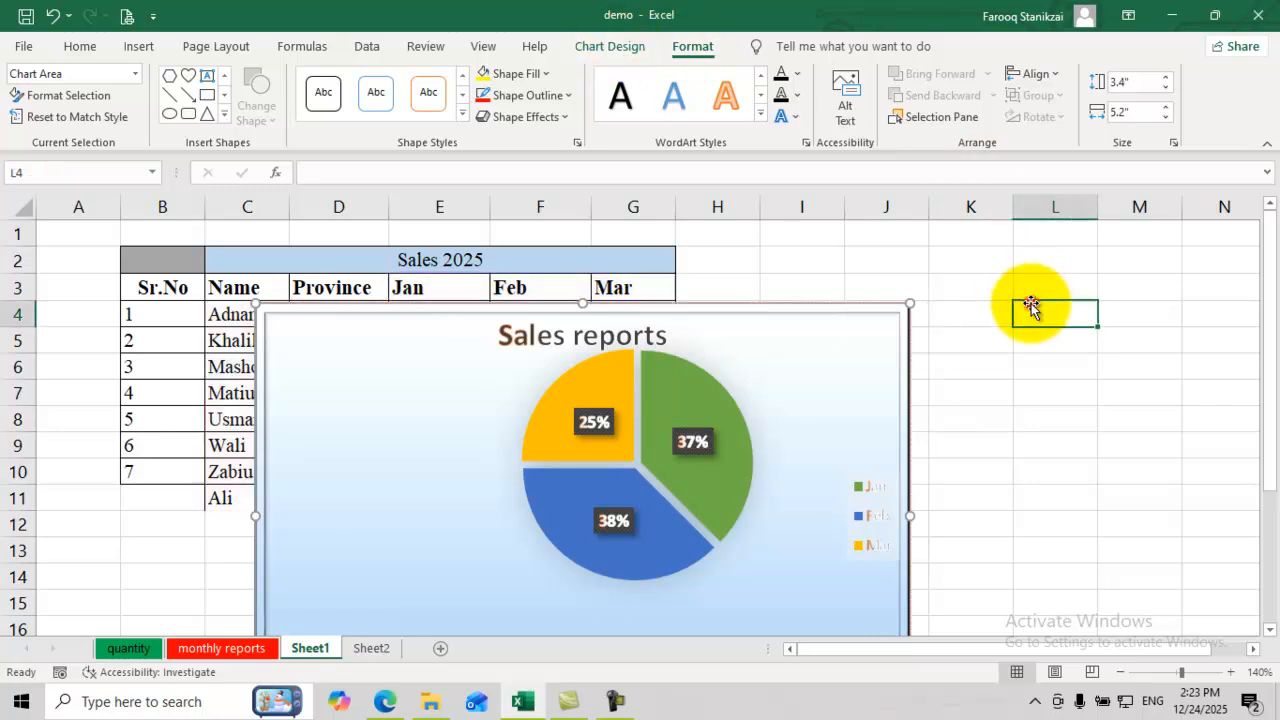
{"action": "left_click", "coordinate": [737, 366]}
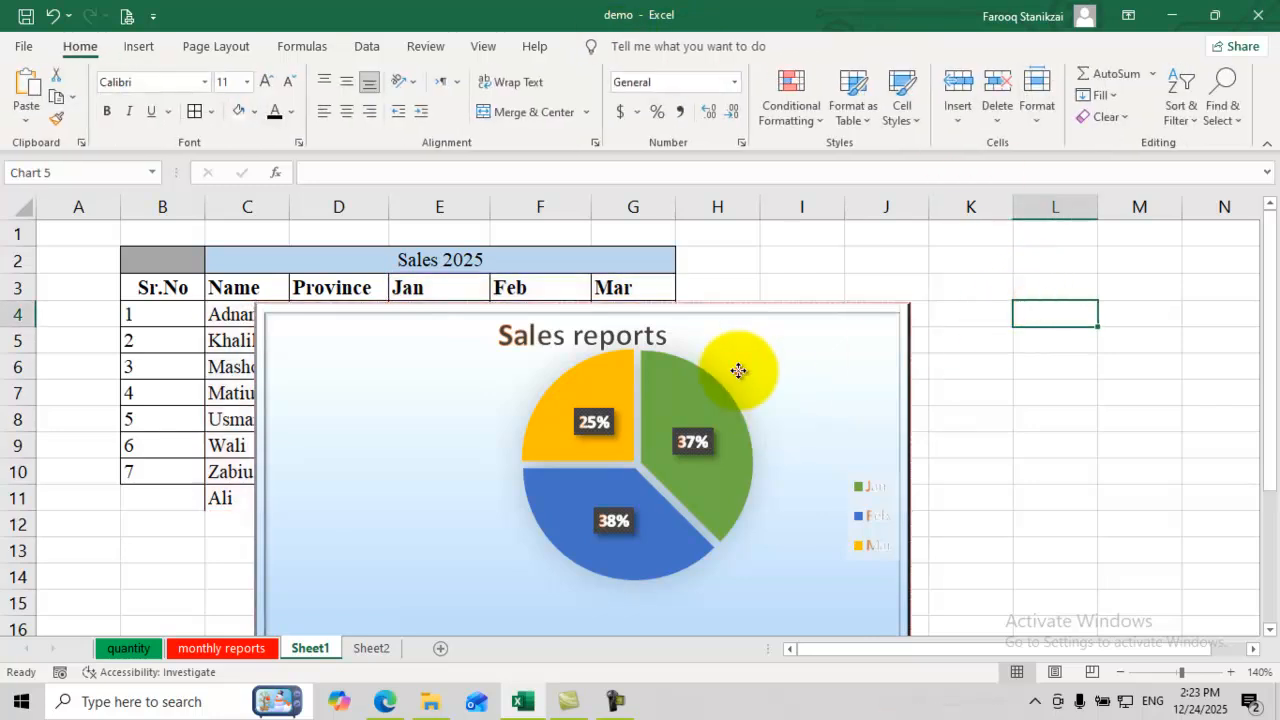
{"action": "left_click", "coordinate": [806, 366]}
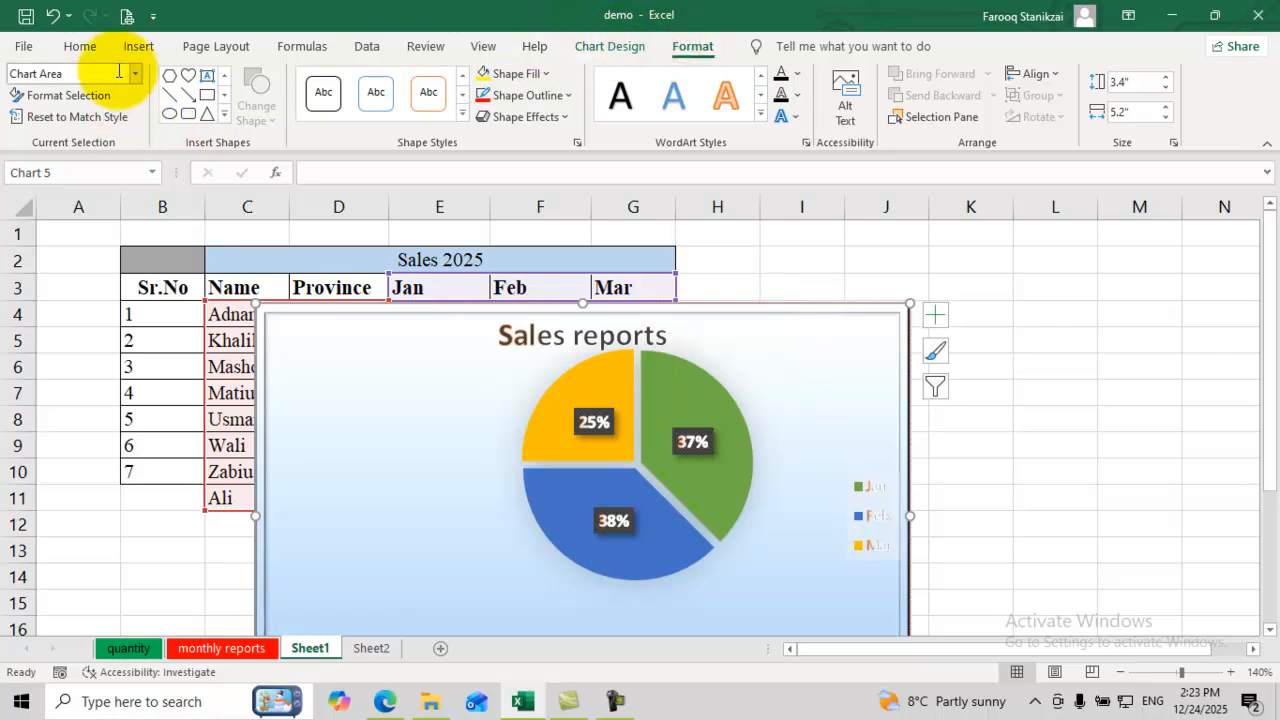
Step: Draw a heart shape over the chart's upper right corner
{"action": "left_click", "coordinate": [188, 75]}
{"action": "left_click_drag", "start_coordinate": [759, 352], "coordinate": [844, 431]}
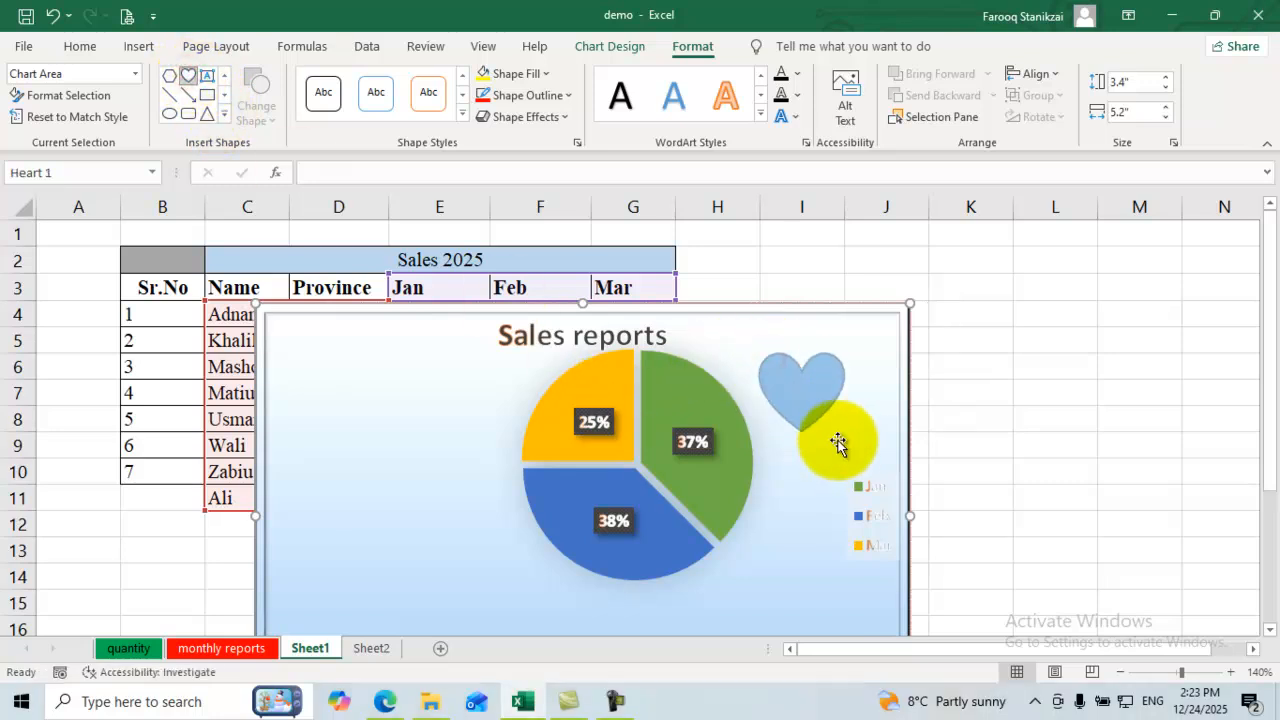
{"action": "left_click", "coordinate": [655, 315]}
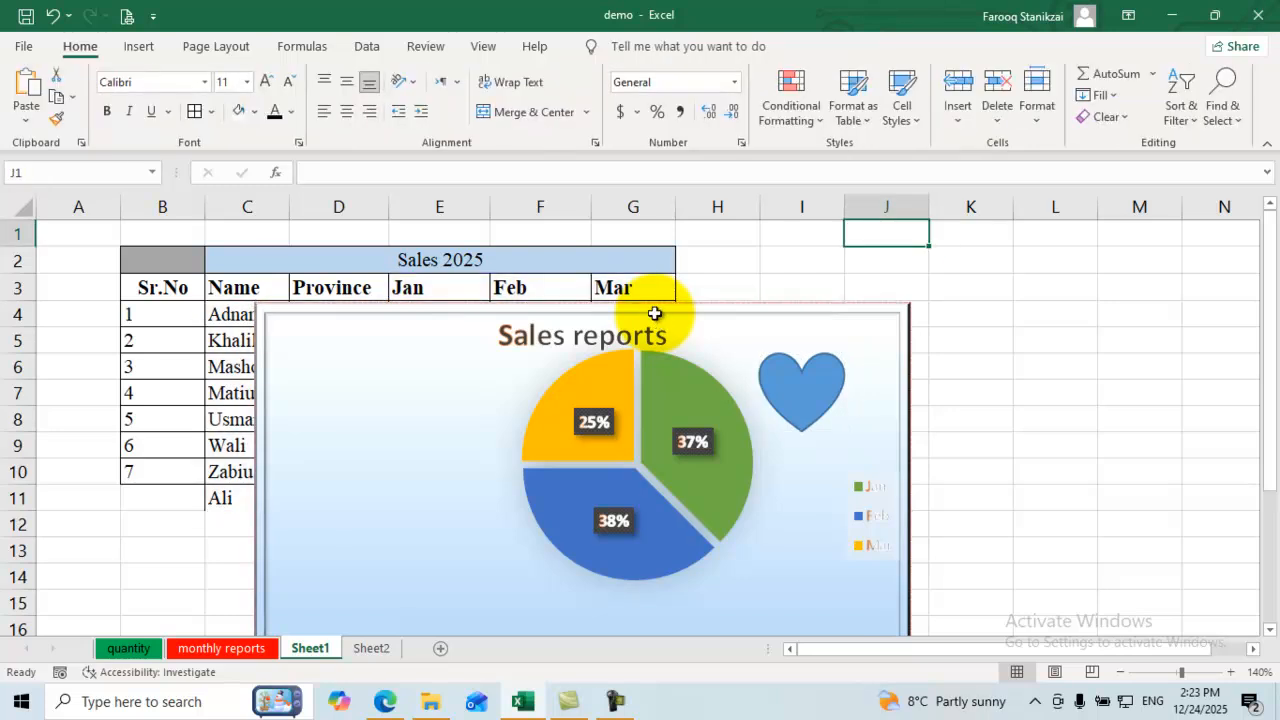
{"action": "left_click", "coordinate": [655, 315]}
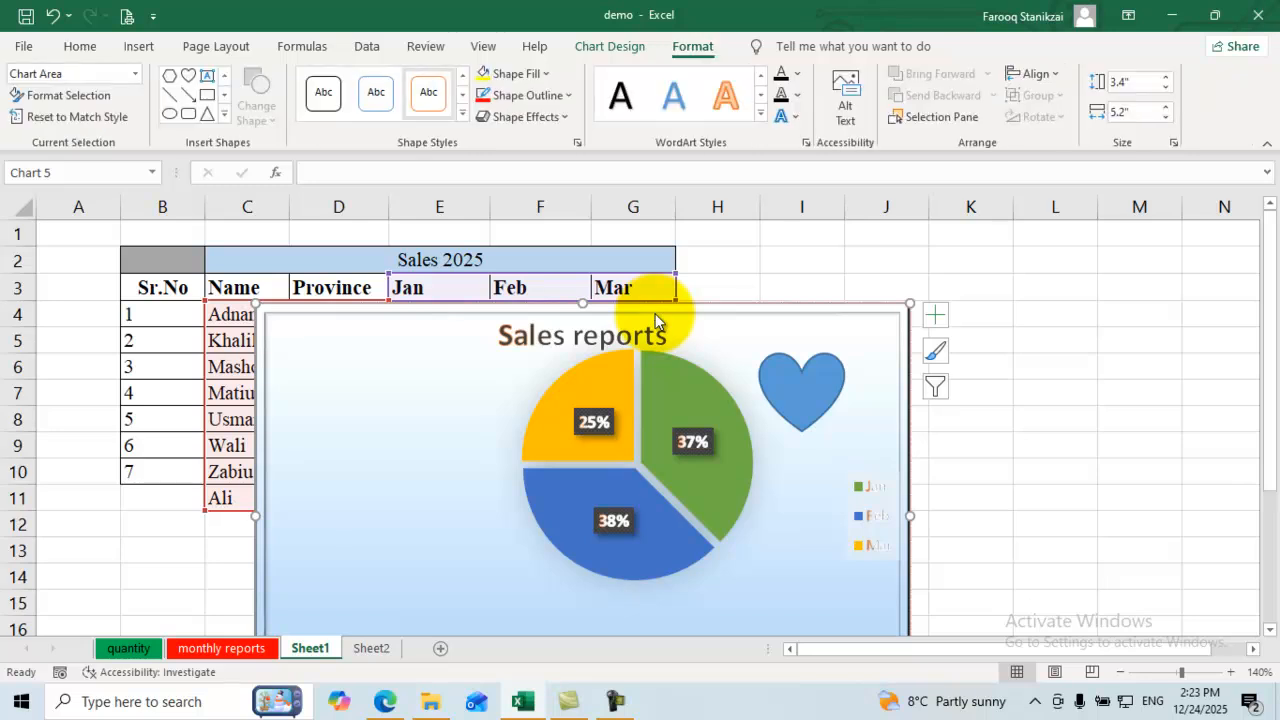
Step: Fill the chart background with solid gold after glancing at the preset styles
{"action": "left_click", "coordinate": [463, 114]}
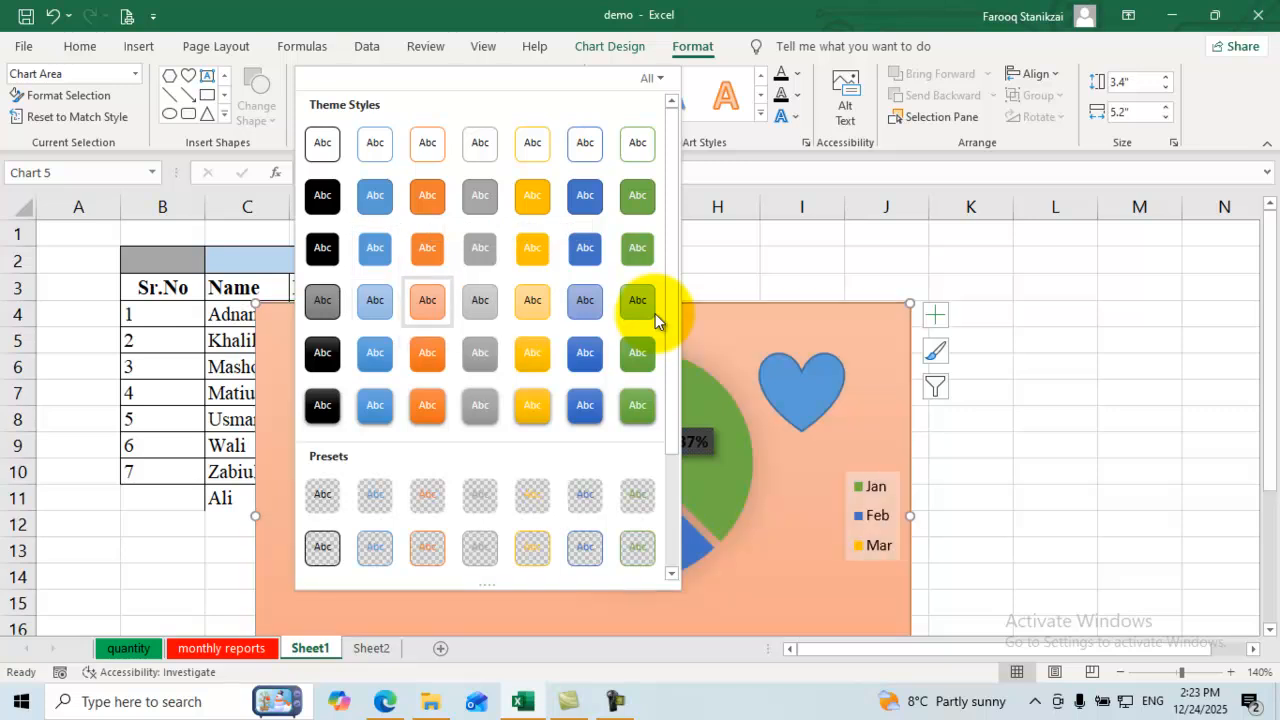
{"action": "key", "text": "Escape"}
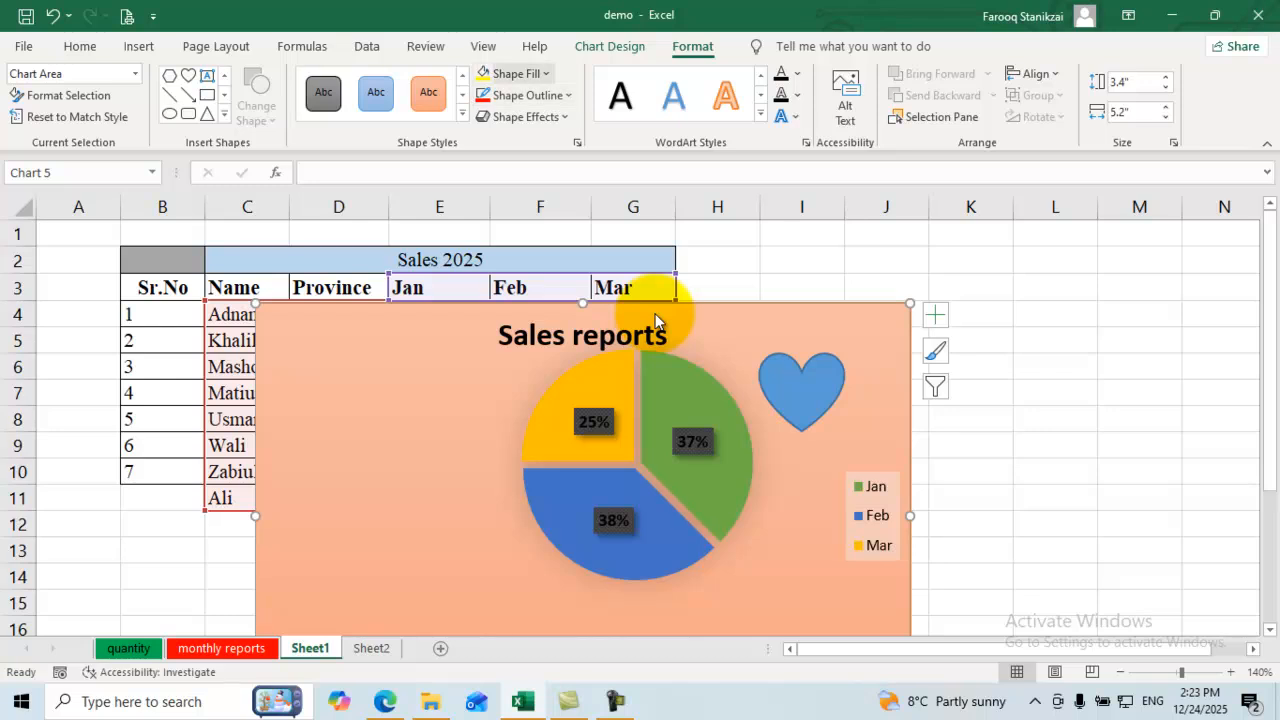
{"action": "left_click", "coordinate": [546, 73]}
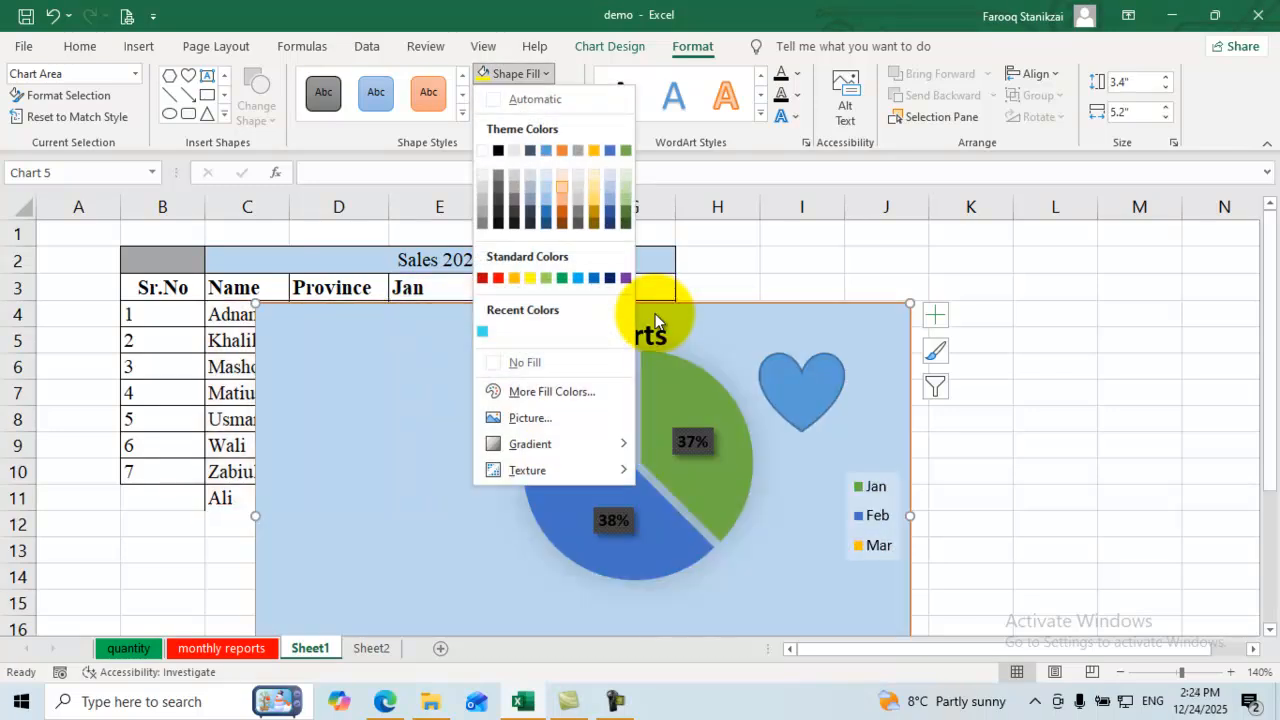
{"action": "left_click", "coordinate": [594, 199]}
Step: Set the chart outline weight to 1½ pt
{"action": "left_click", "coordinate": [532, 95]}
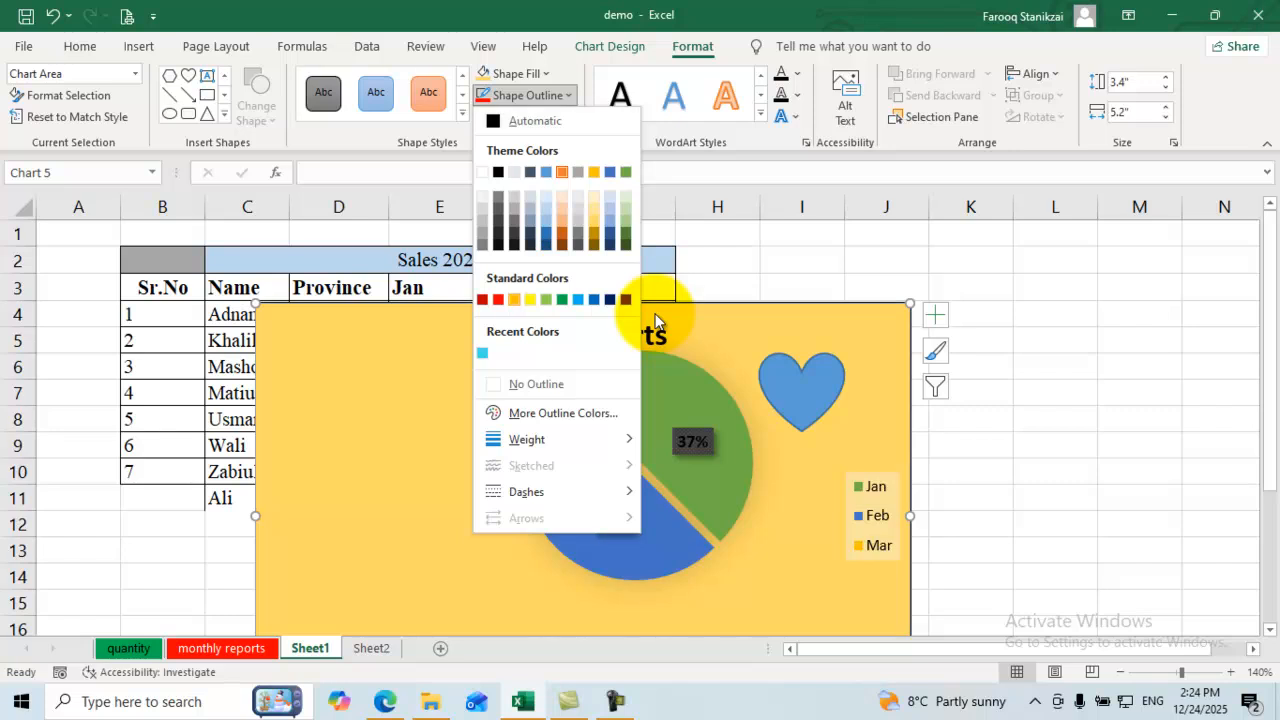
{"action": "key", "text": "Down"}
{"action": "key", "text": "Down"}
{"action": "key", "text": "Down"}
{"action": "key", "text": "Down"}
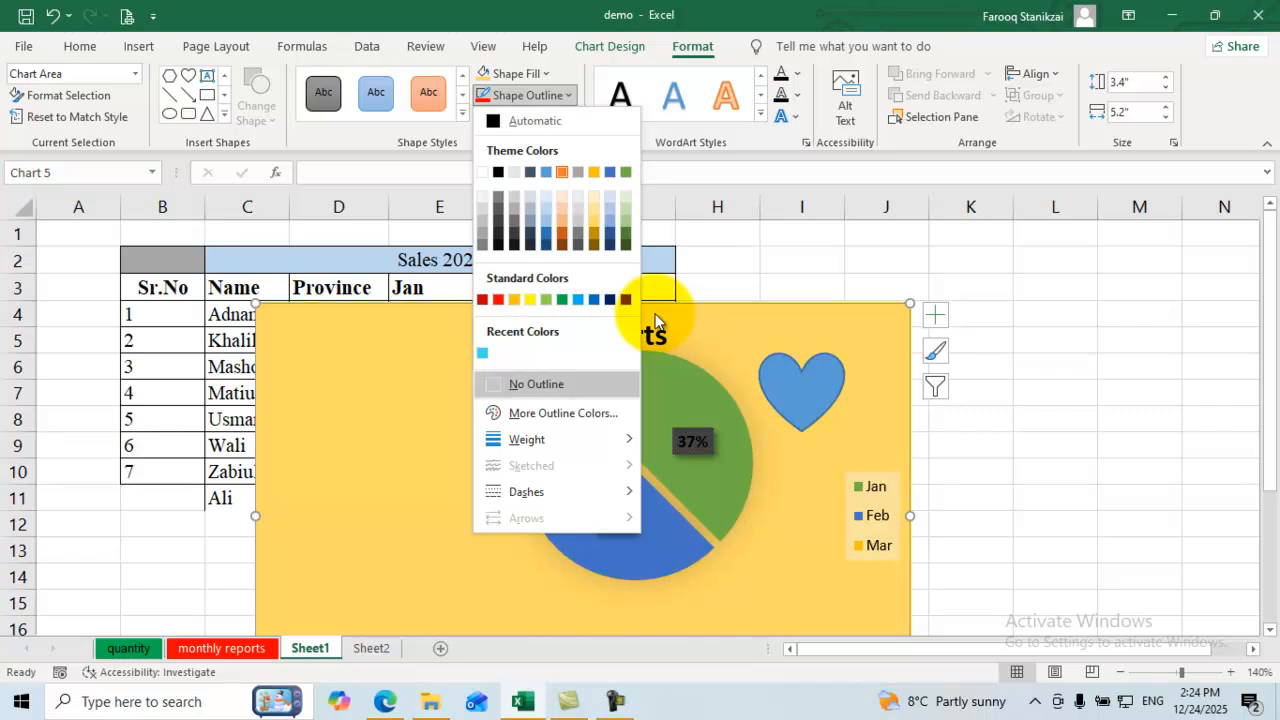
{"action": "key", "text": "Right"}
{"action": "key", "text": "Down"}
{"action": "key", "text": "Down"}
{"action": "key", "text": "Down"}
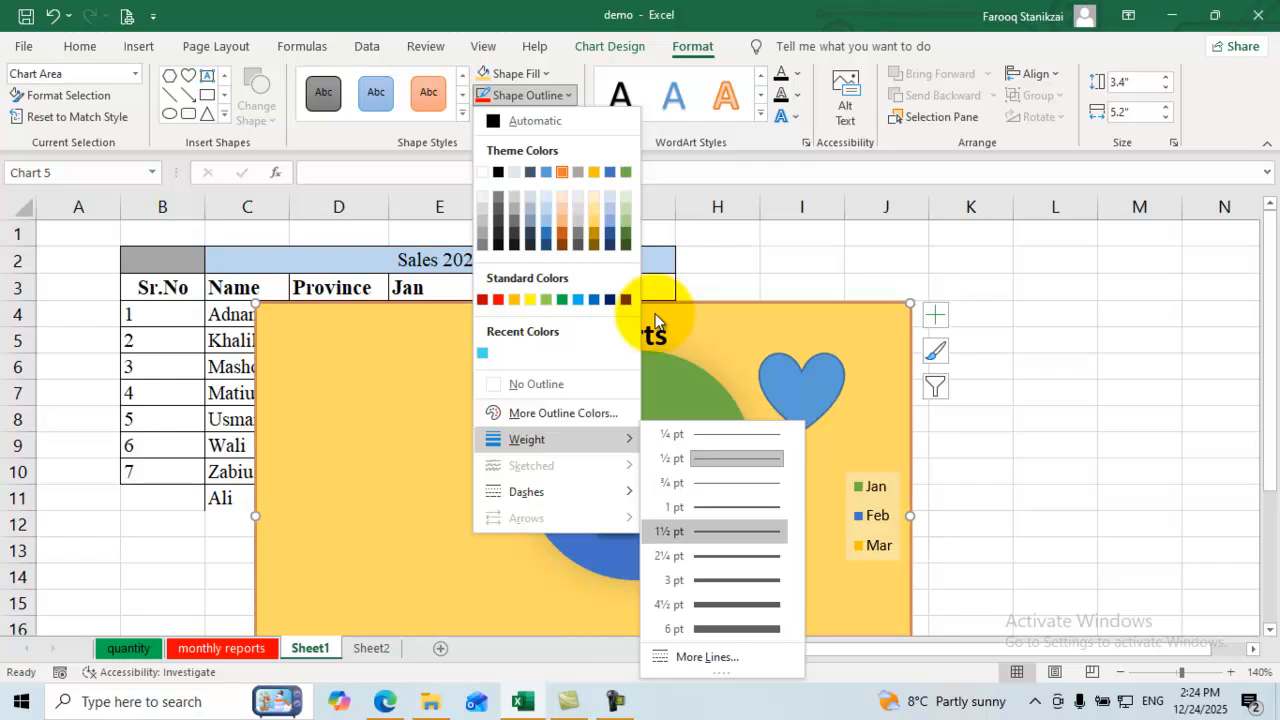
{"action": "key", "text": "Return"}
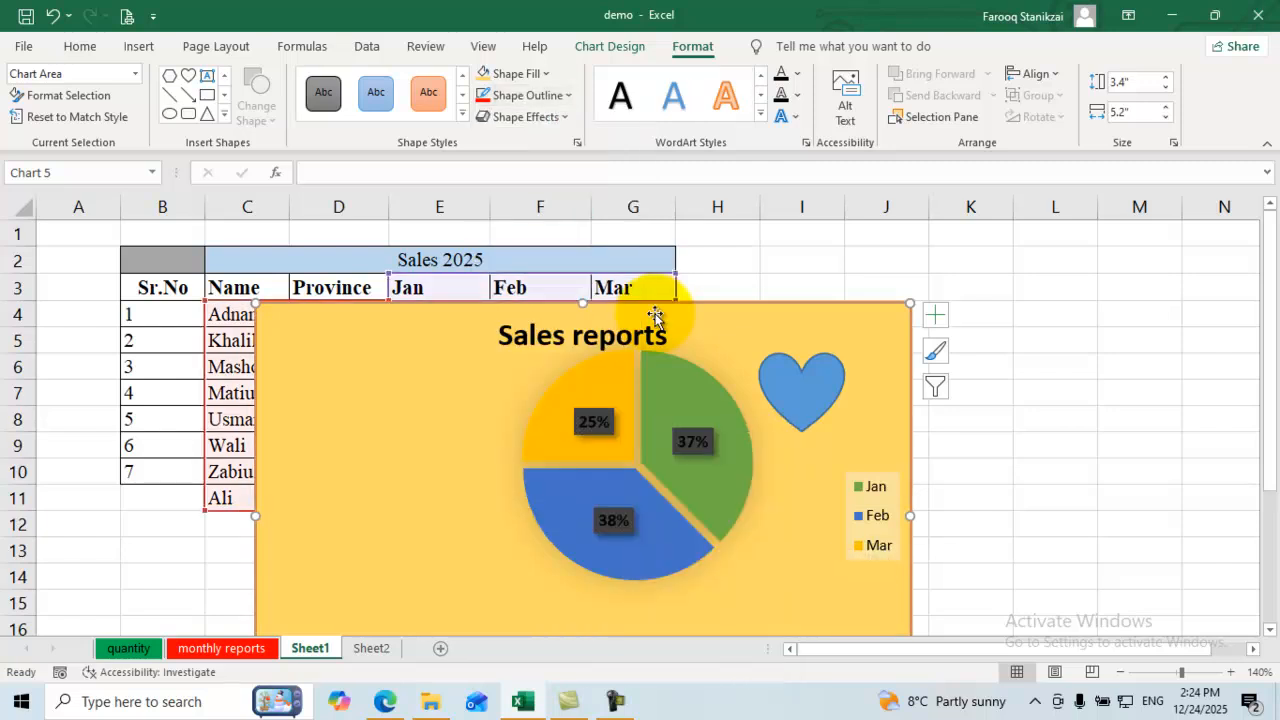
Step: Look through the chart's shortcut and text colour options, then delete the pie chart
{"action": "right_click", "coordinate": [658, 320]}
{"action": "key", "text": "Down"}
{"action": "key", "text": "Down"}
{"action": "key", "text": "Down"}
{"action": "key", "text": "Down"}
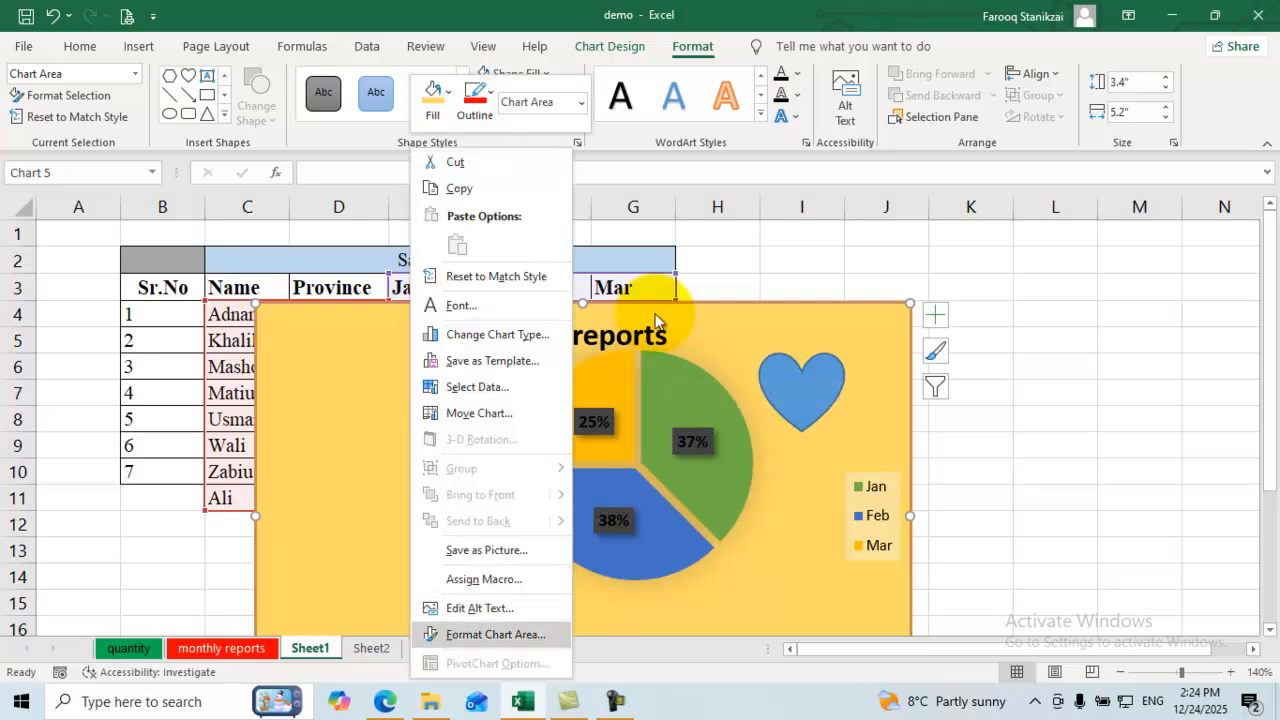
{"action": "key", "text": "Return"}
{"action": "key", "text": "Escape"}
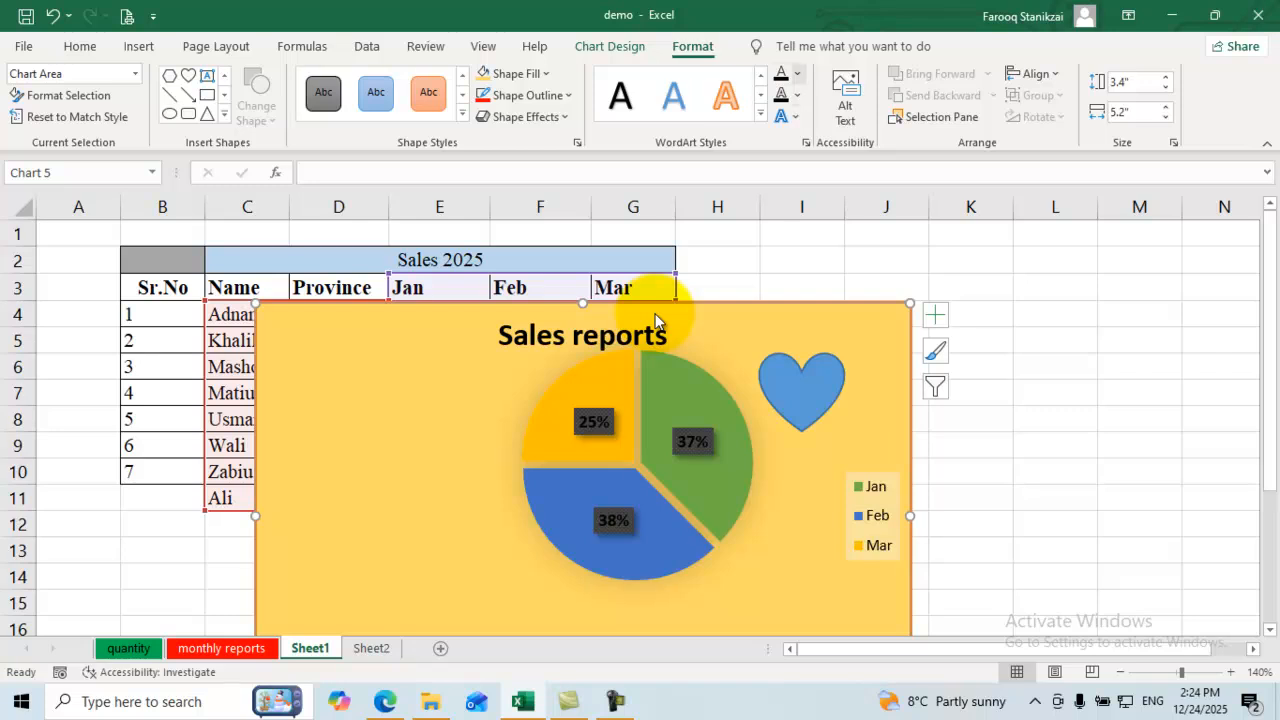
{"action": "key", "text": "Return"}
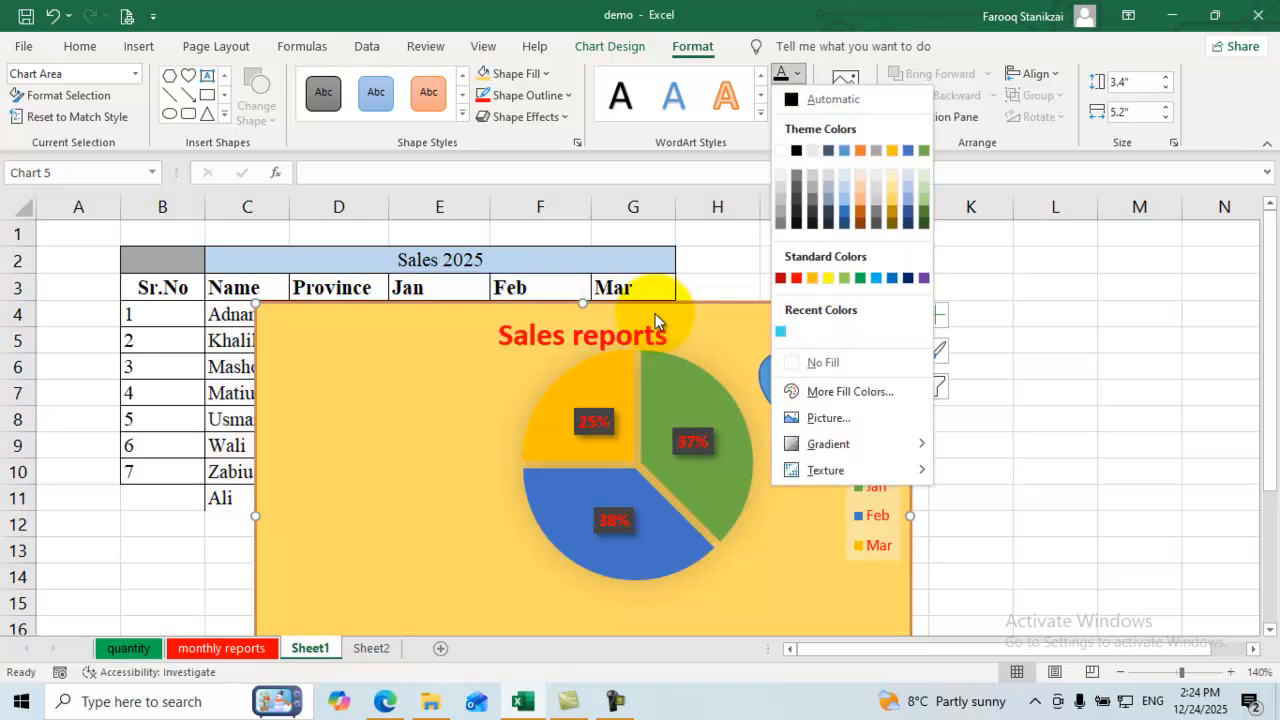
{"action": "key", "text": "Return"}
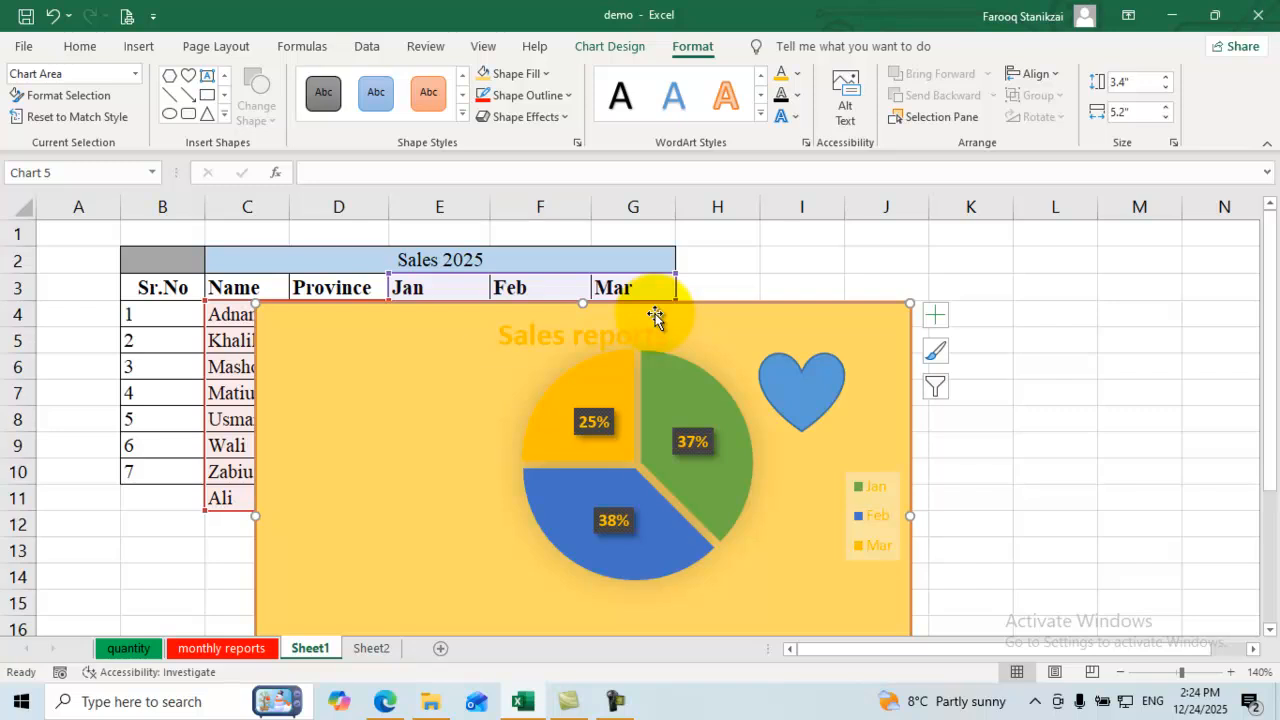
{"action": "key", "text": "Delete"}
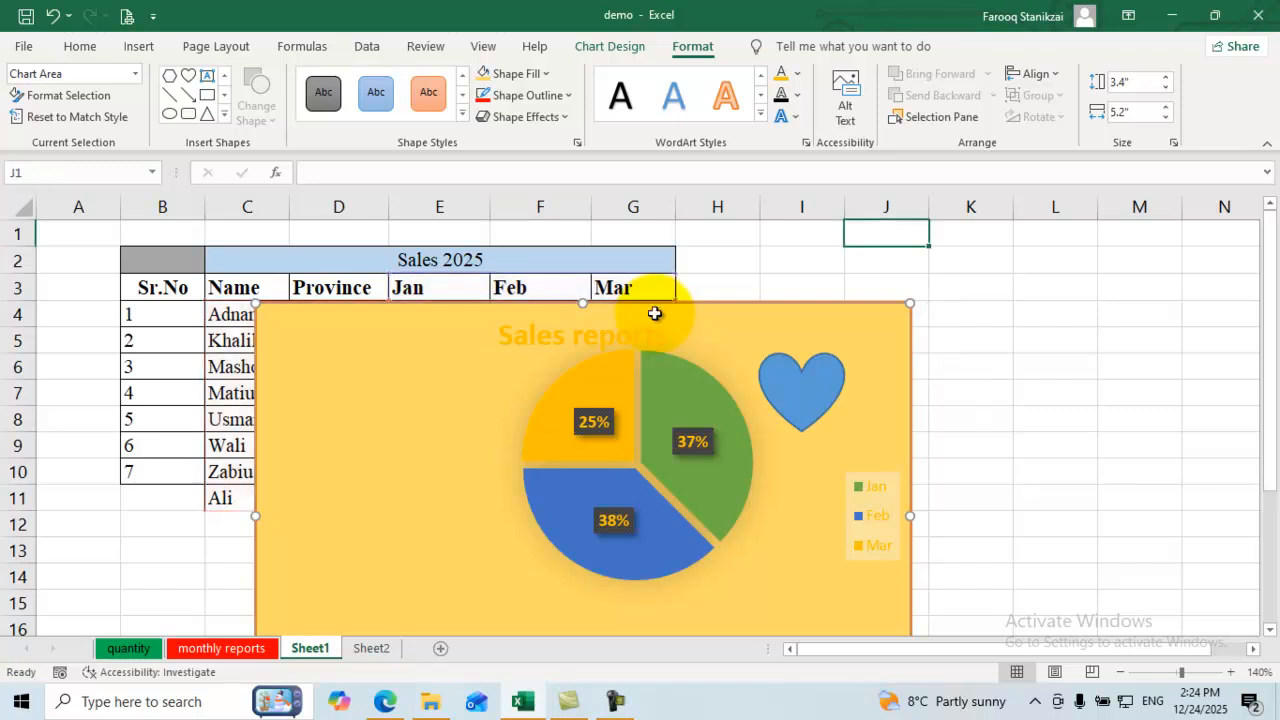
Step: Select the table's last row, row 11
{"action": "left_click", "coordinate": [440, 367]}
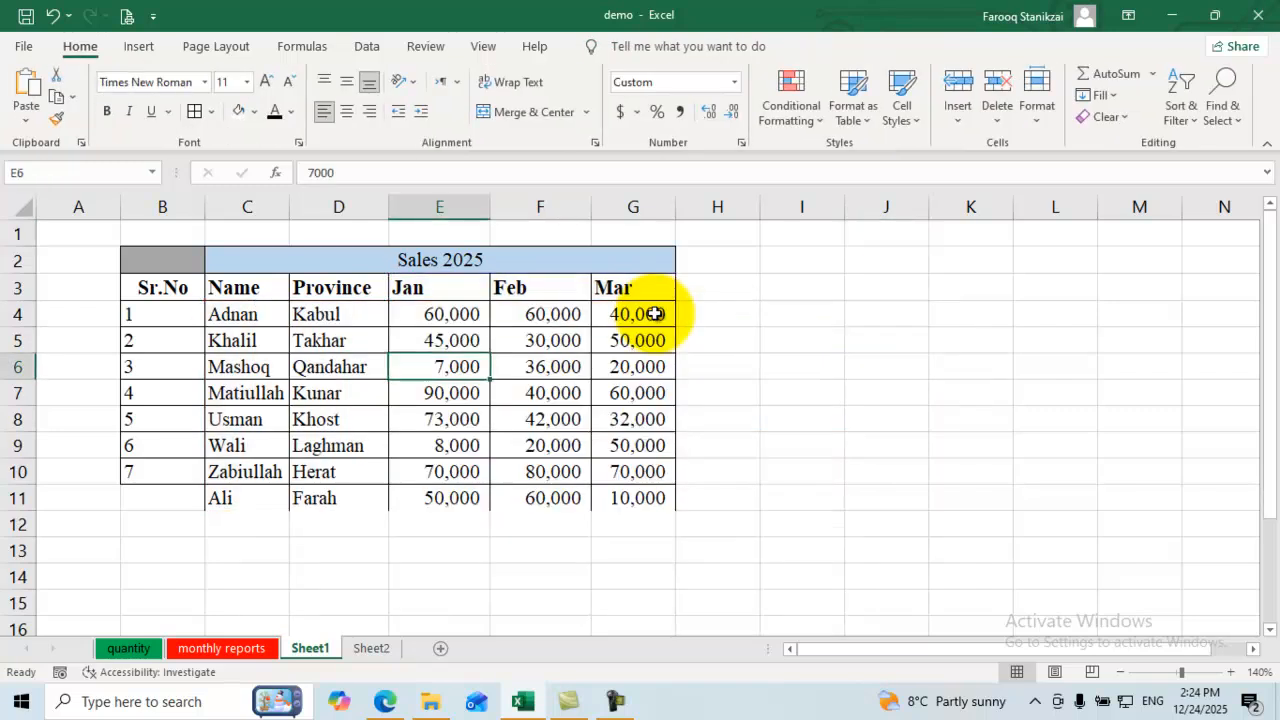
{"action": "key", "text": "ctrl+End"}
{"action": "key", "text": "shift+Left"}
{"action": "key", "text": "shift+Left"}
{"action": "key", "text": "shift+Left"}
{"action": "key", "text": "shift+Left"}
{"action": "key", "text": "shift+Left"}
{"action": "key", "text": "shift+Left"}
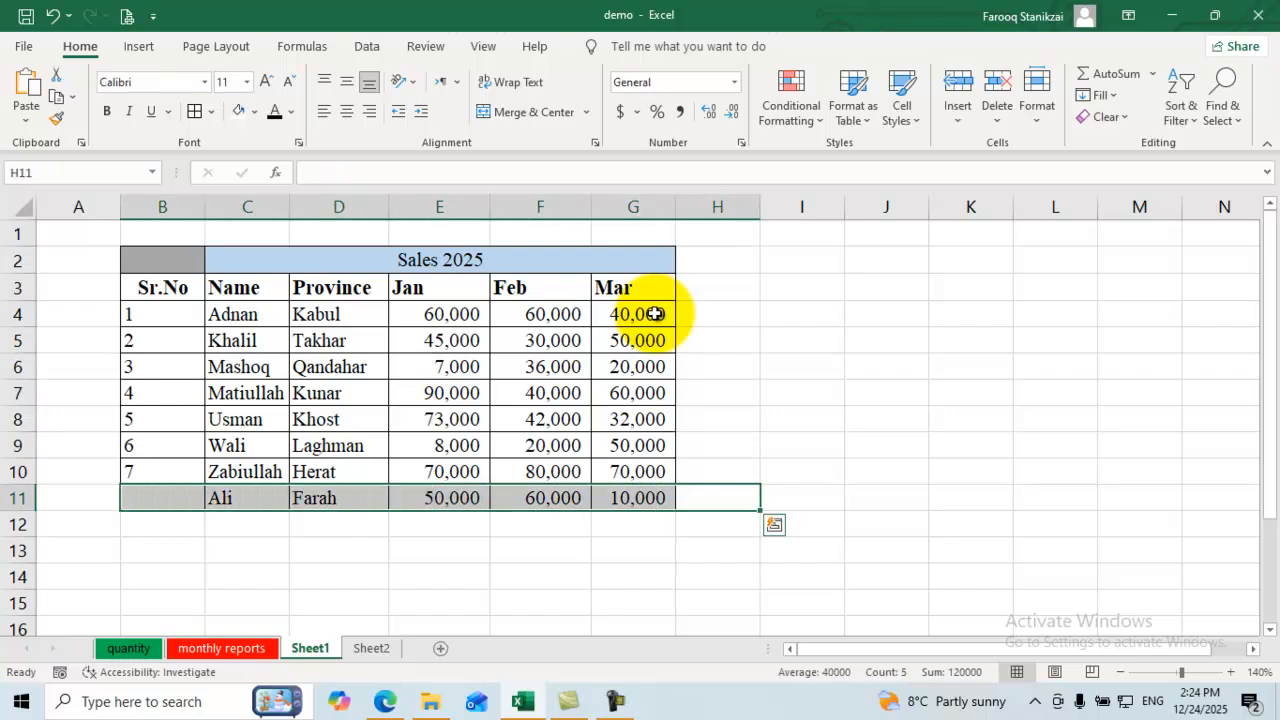
Step: Clear All from the Farah row 11 so the table ends at row 10 with Herat
{"action": "left_click", "coordinate": [1103, 117]}
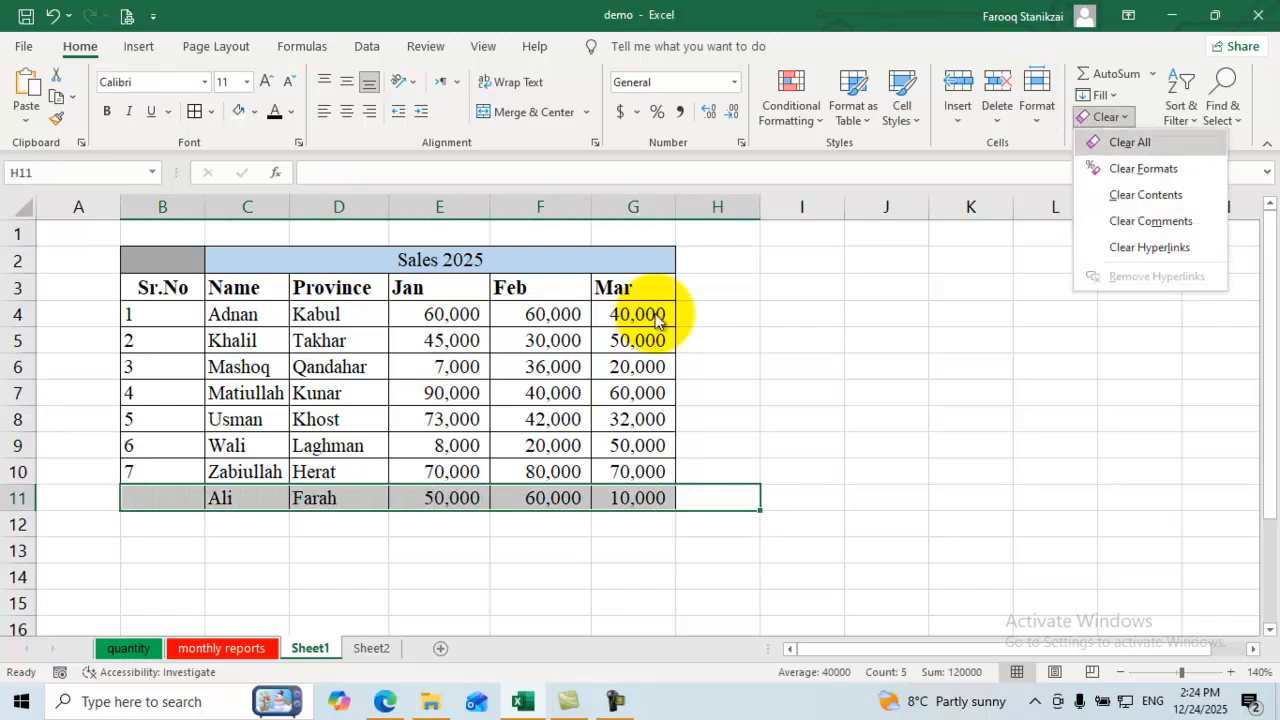
{"action": "left_click", "coordinate": [1132, 142]}
{"action": "left_click", "coordinate": [540, 419]}
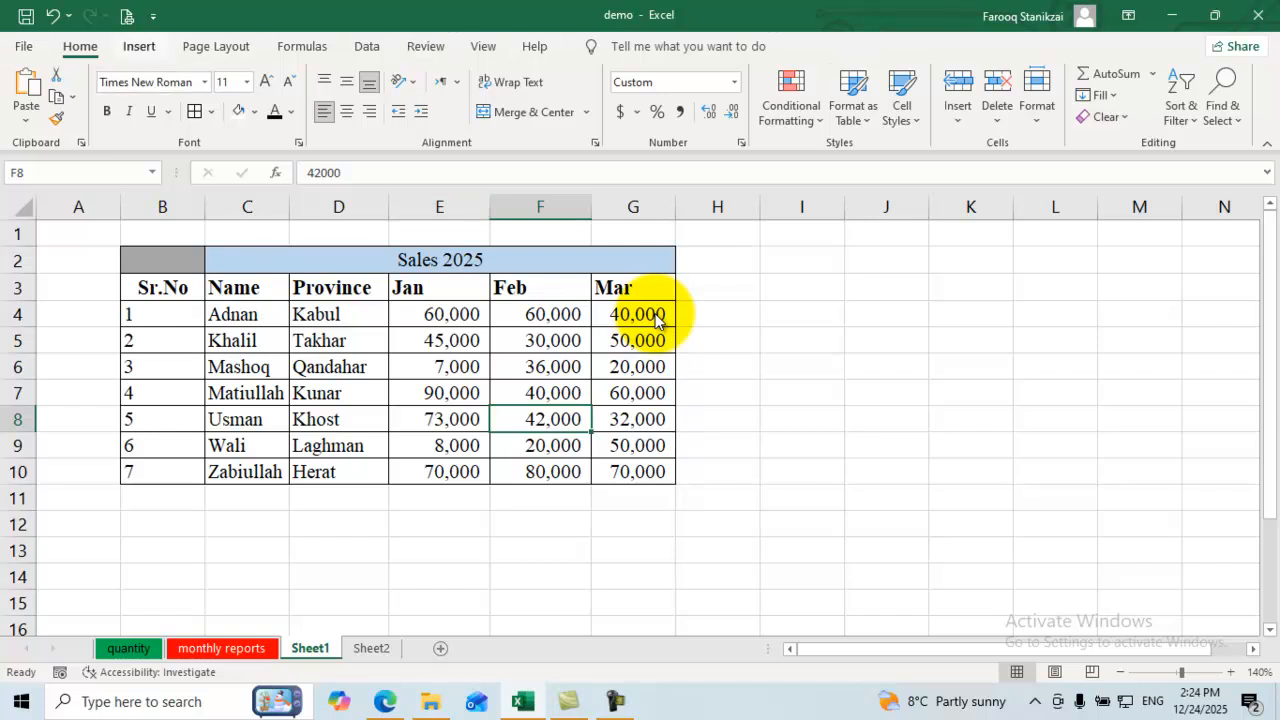
{"action": "left_click", "coordinate": [139, 46]}
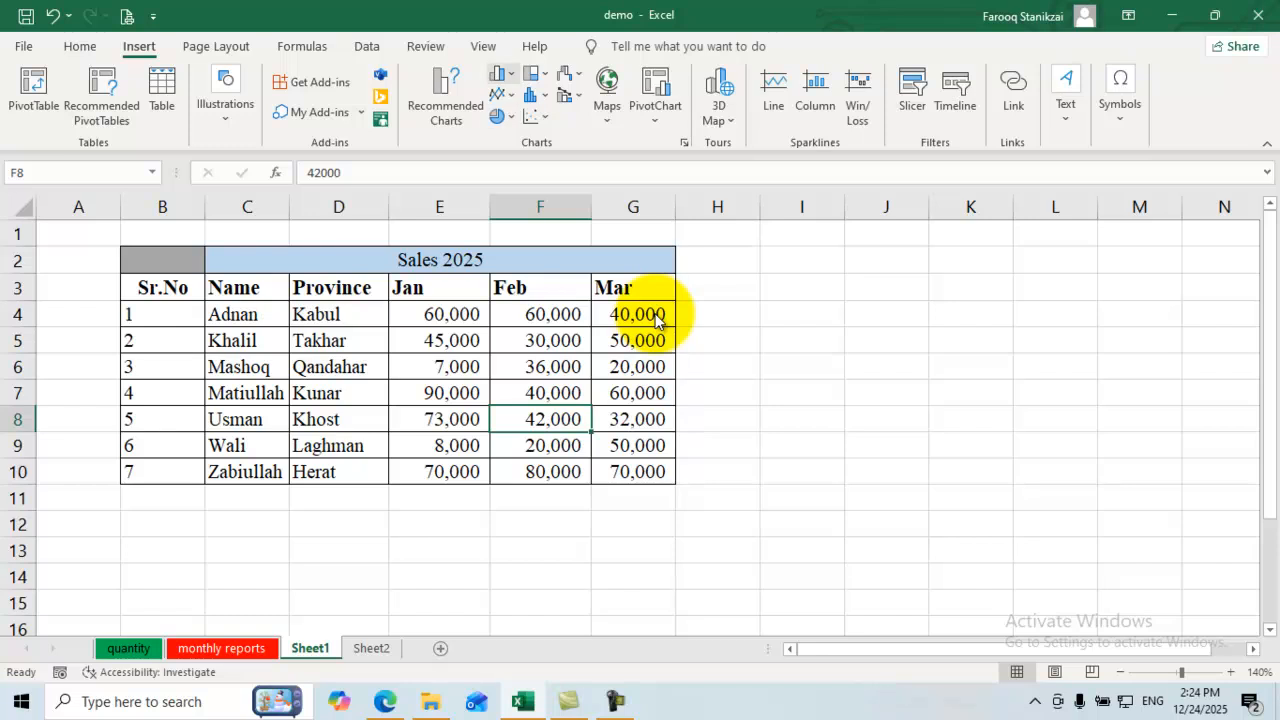
Step: Select the Name to Mar data range C3:G10
{"action": "left_click", "coordinate": [502, 73]}
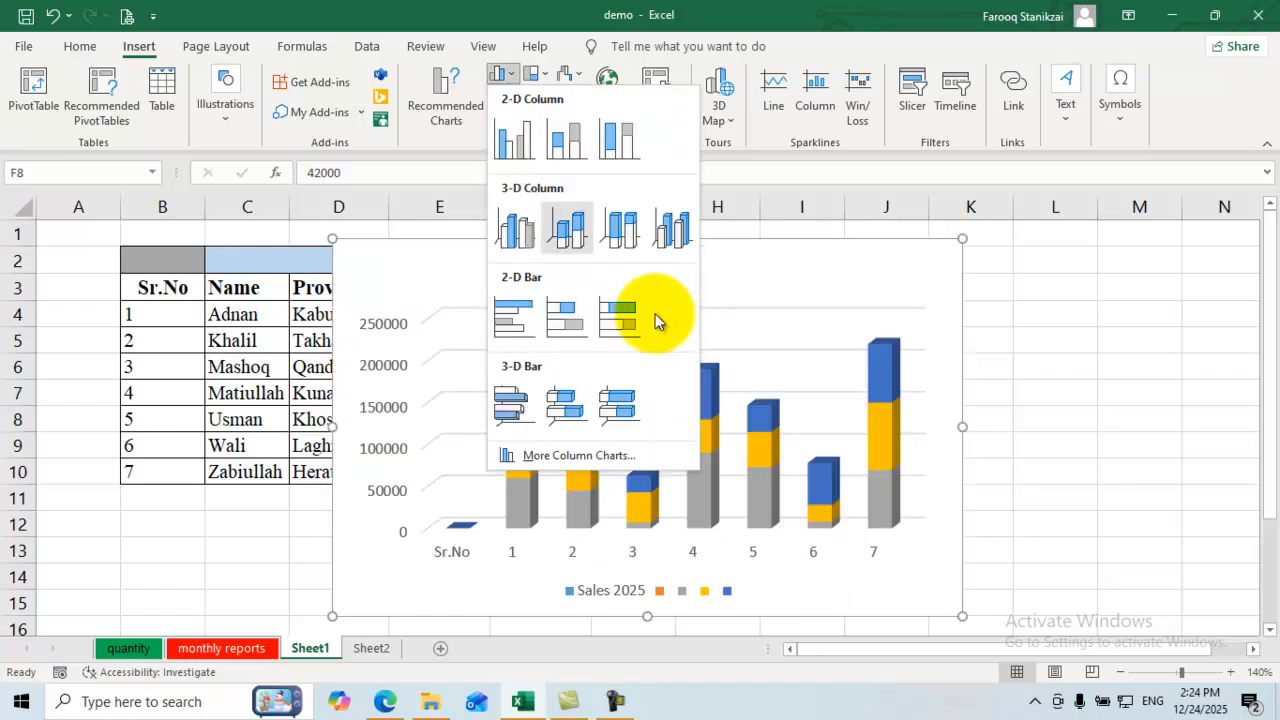
{"action": "key", "text": "Escape"}
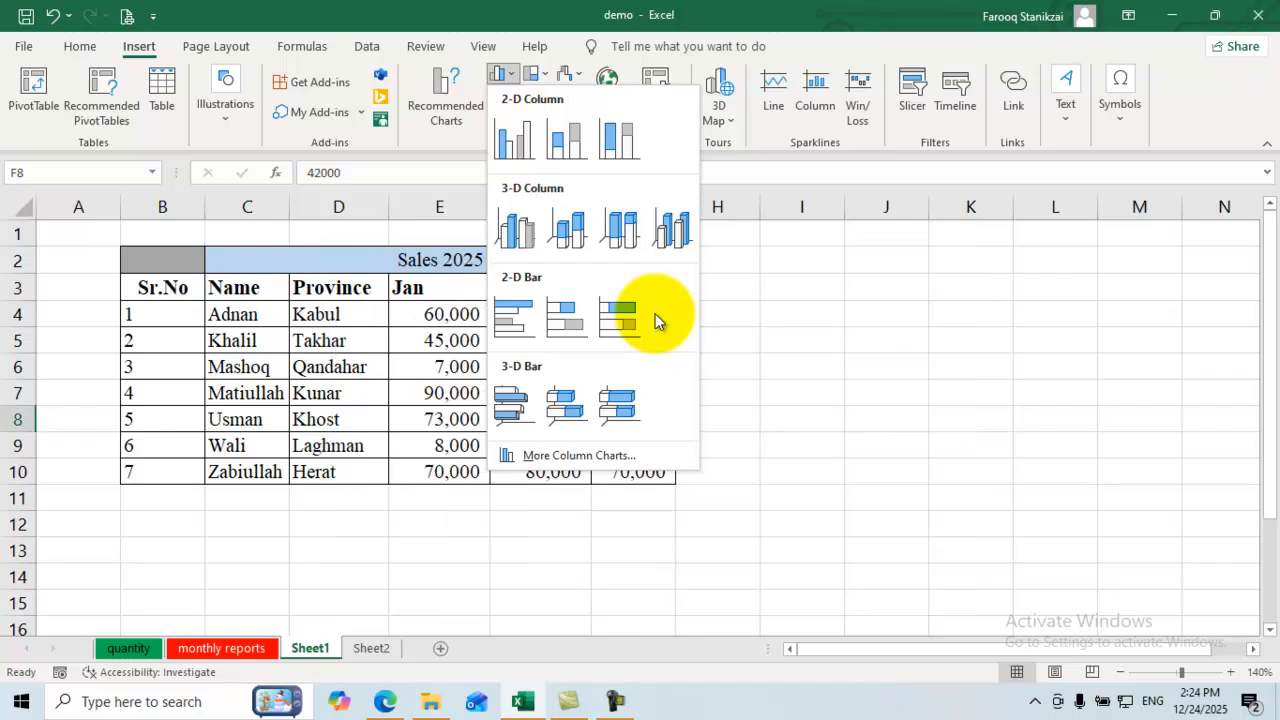
{"action": "mouse_move", "coordinate": [650, 289]}
{"action": "left_mouse_down"}
{"action": "mouse_move", "coordinate": [250, 340]}
{"action": "mouse_move", "coordinate": [250, 471]}
{"action": "left_mouse_up"}
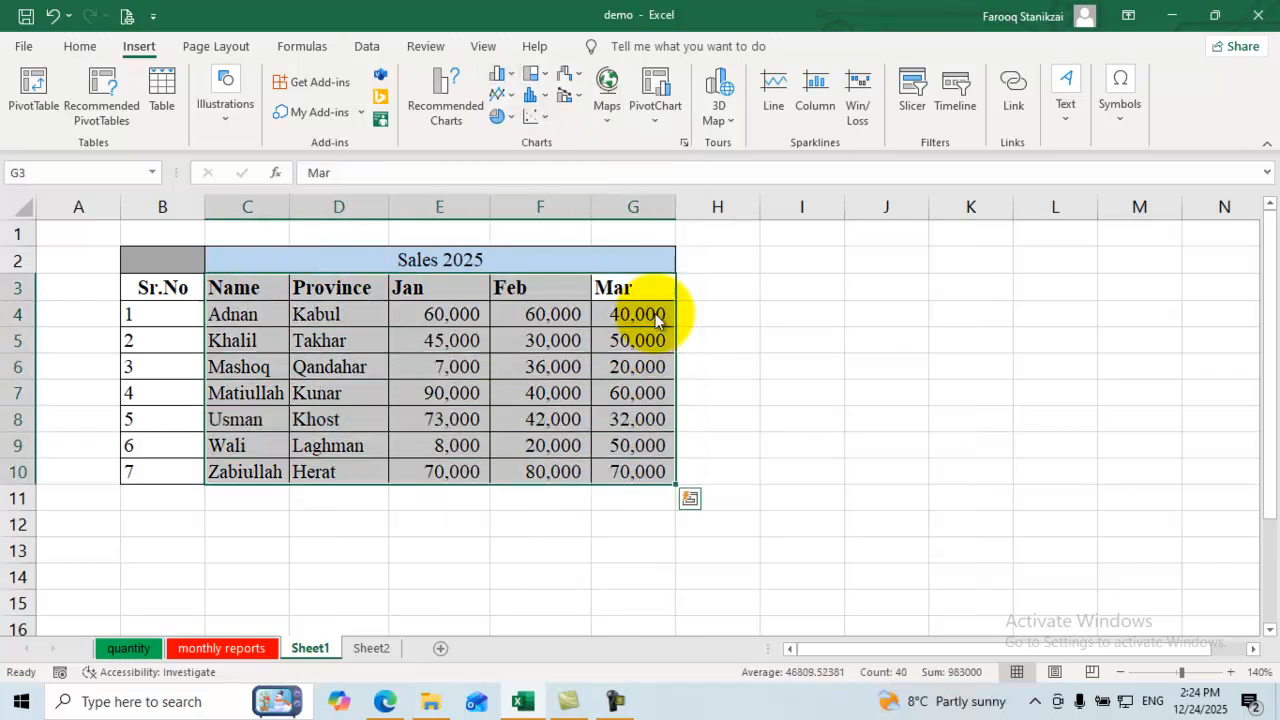
Step: Preview clustered bar, stacked bar and 3-D column charts without inserting any
{"action": "left_click", "coordinate": [502, 74]}
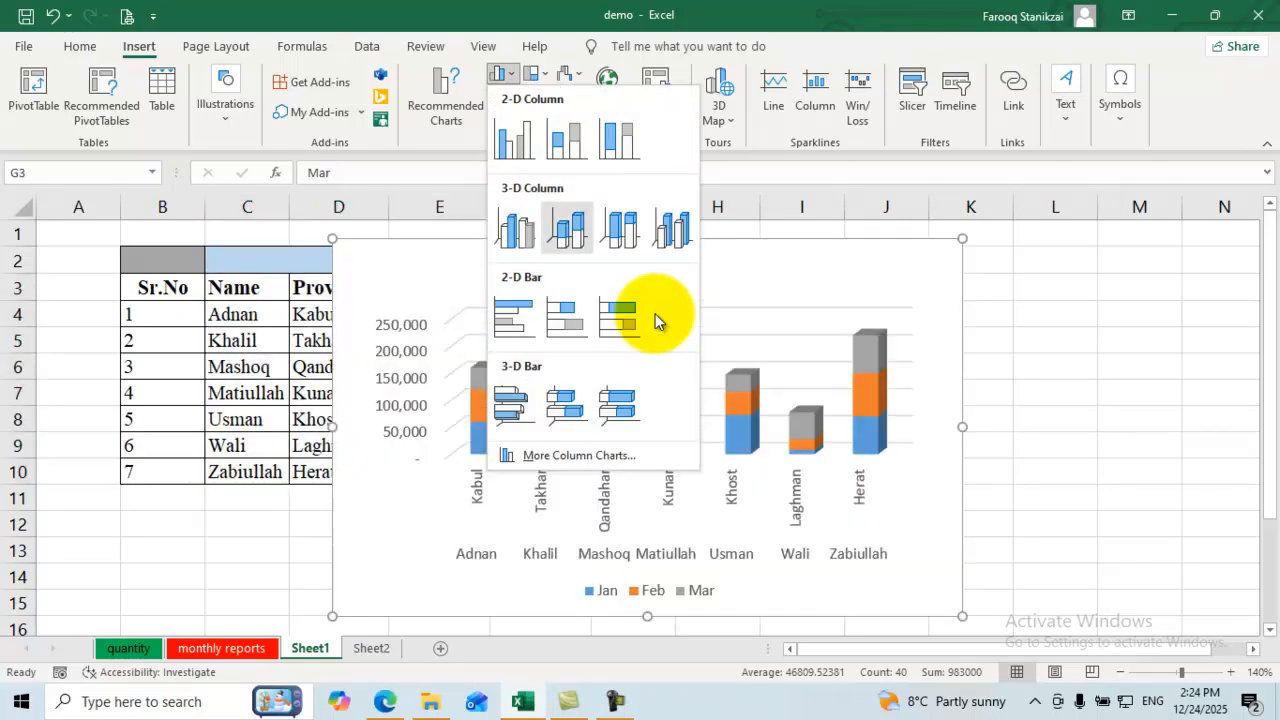
{"action": "key", "text": "Left"}
{"action": "key", "text": "Down"}
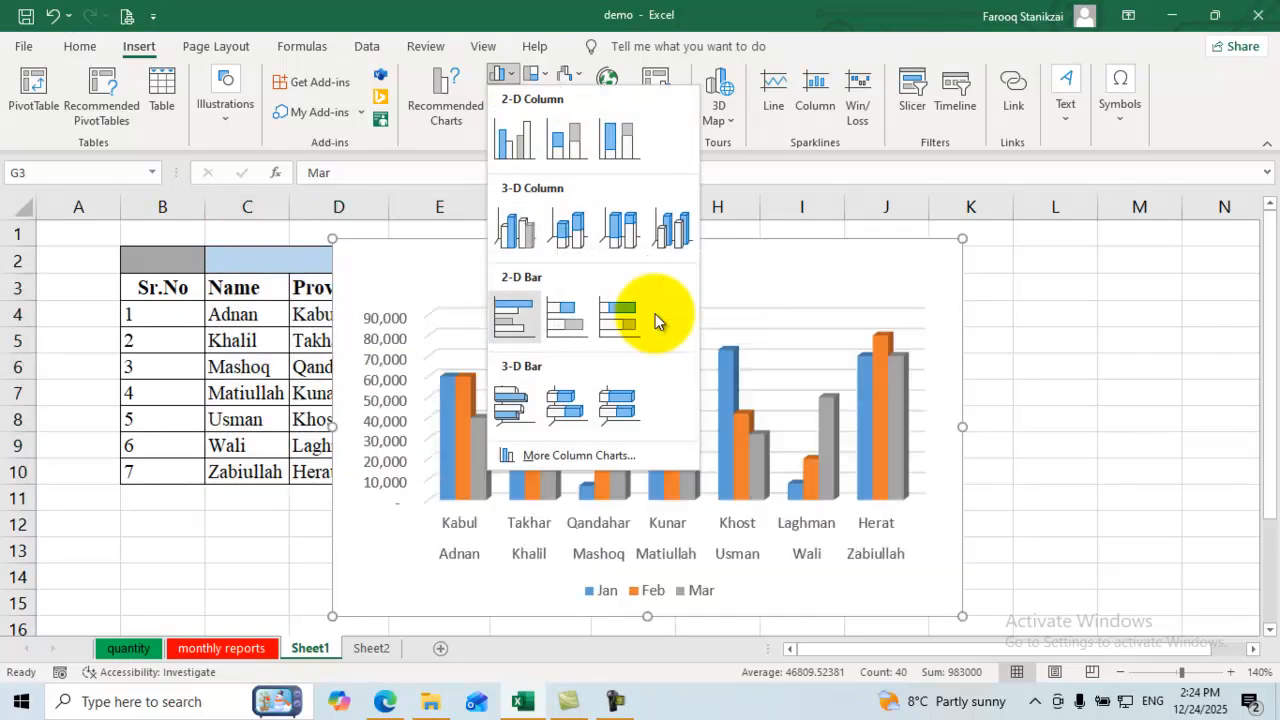
{"action": "key", "text": "Right"}
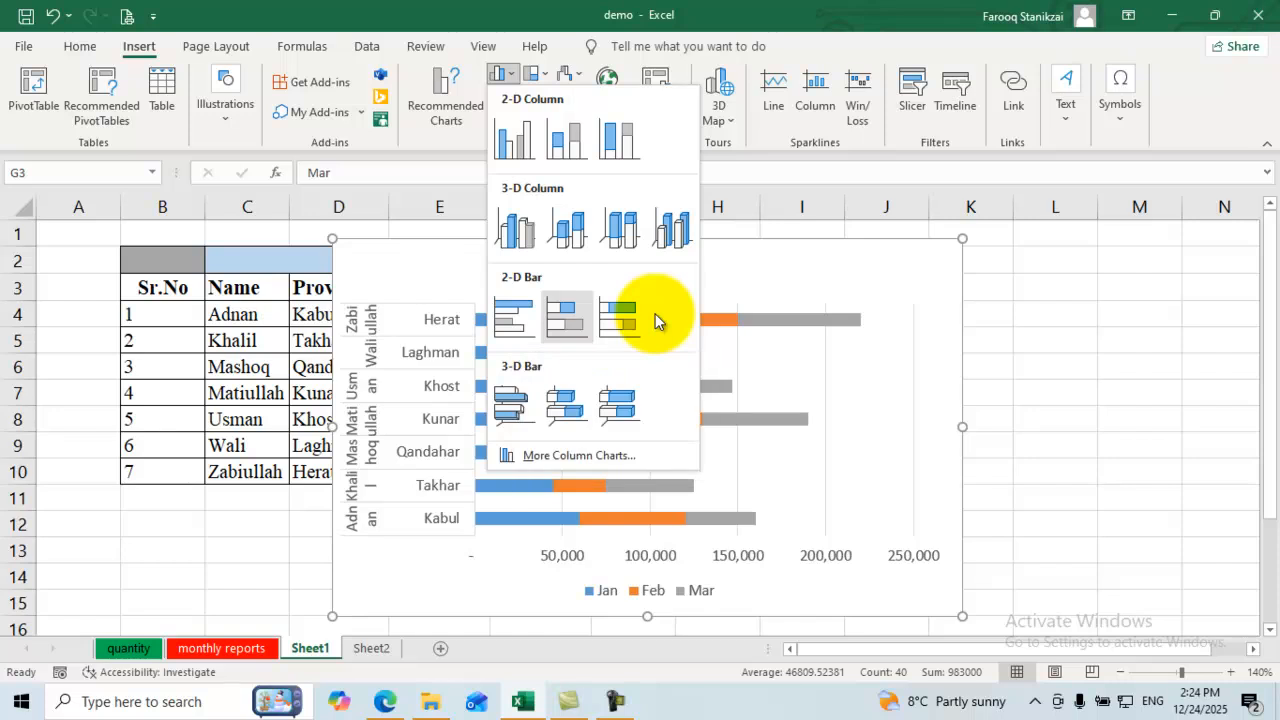
{"action": "key", "text": "Right"}
{"action": "key", "text": "Up"}
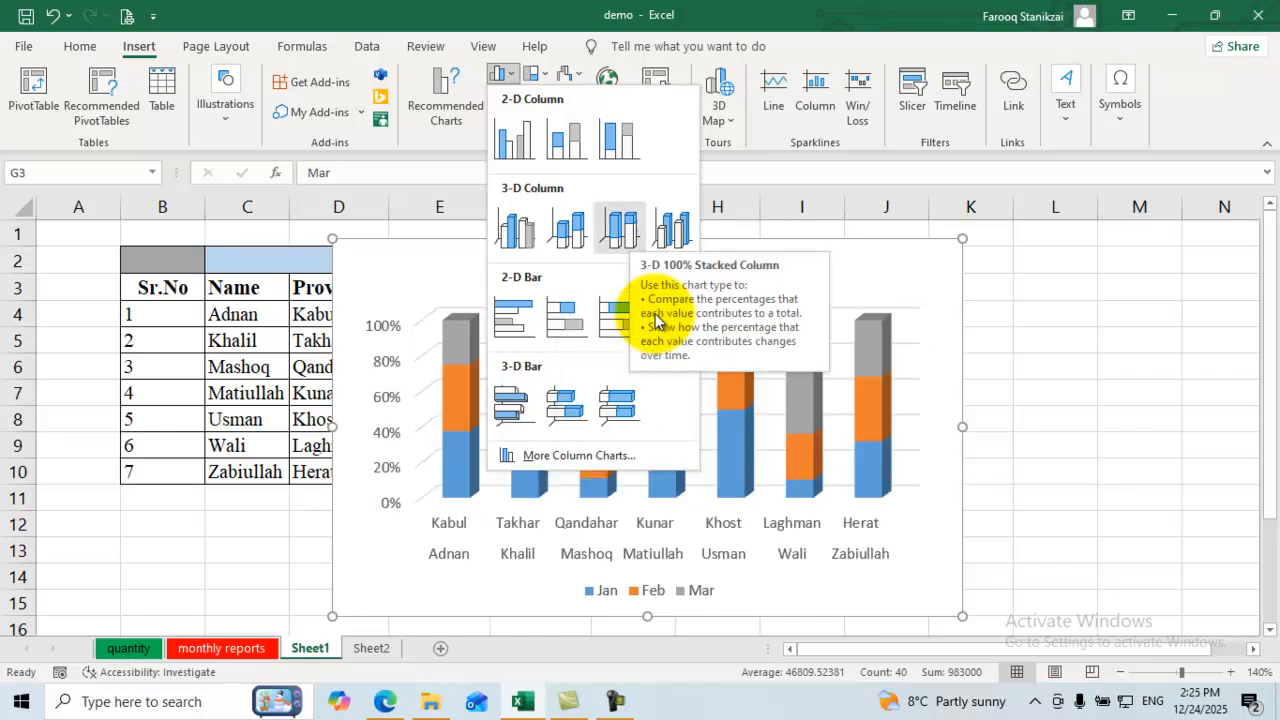
{"action": "key", "text": "Escape"}
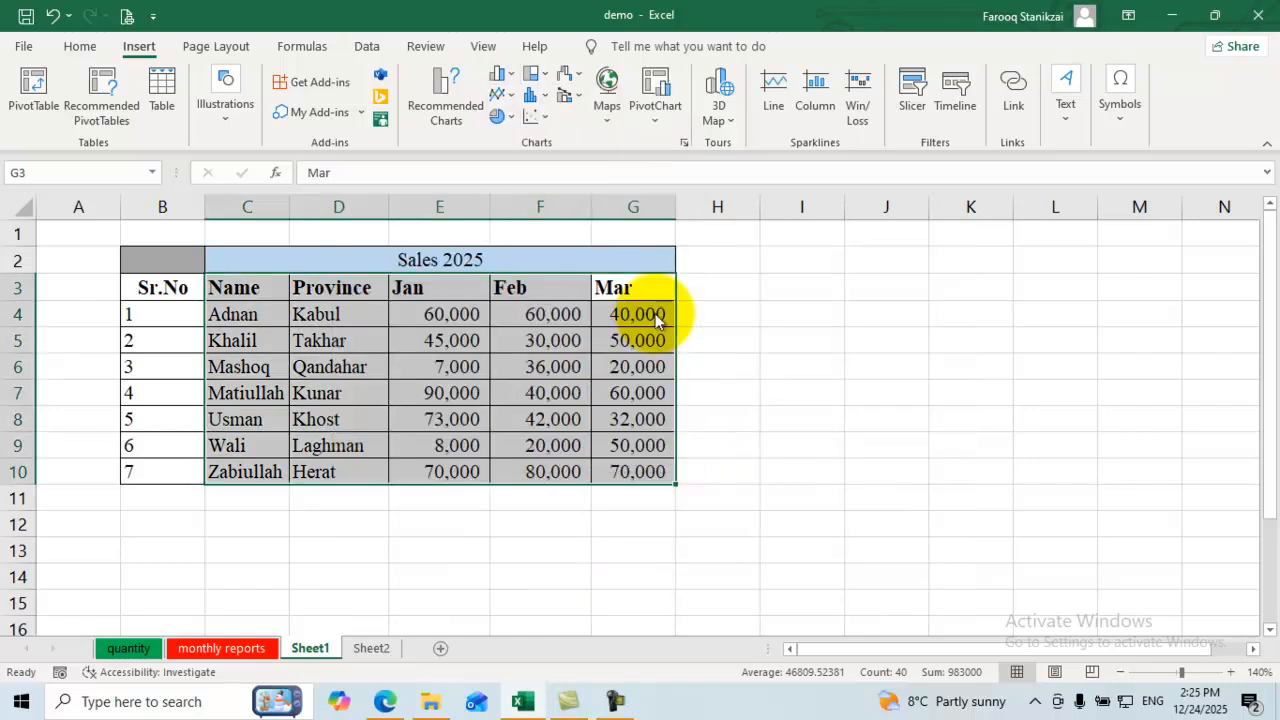
Step: Preview pie of pie, bar of pie, treemap and sunburst charts without inserting any
{"action": "key", "text": "Return"}
{"action": "key", "text": "Right"}
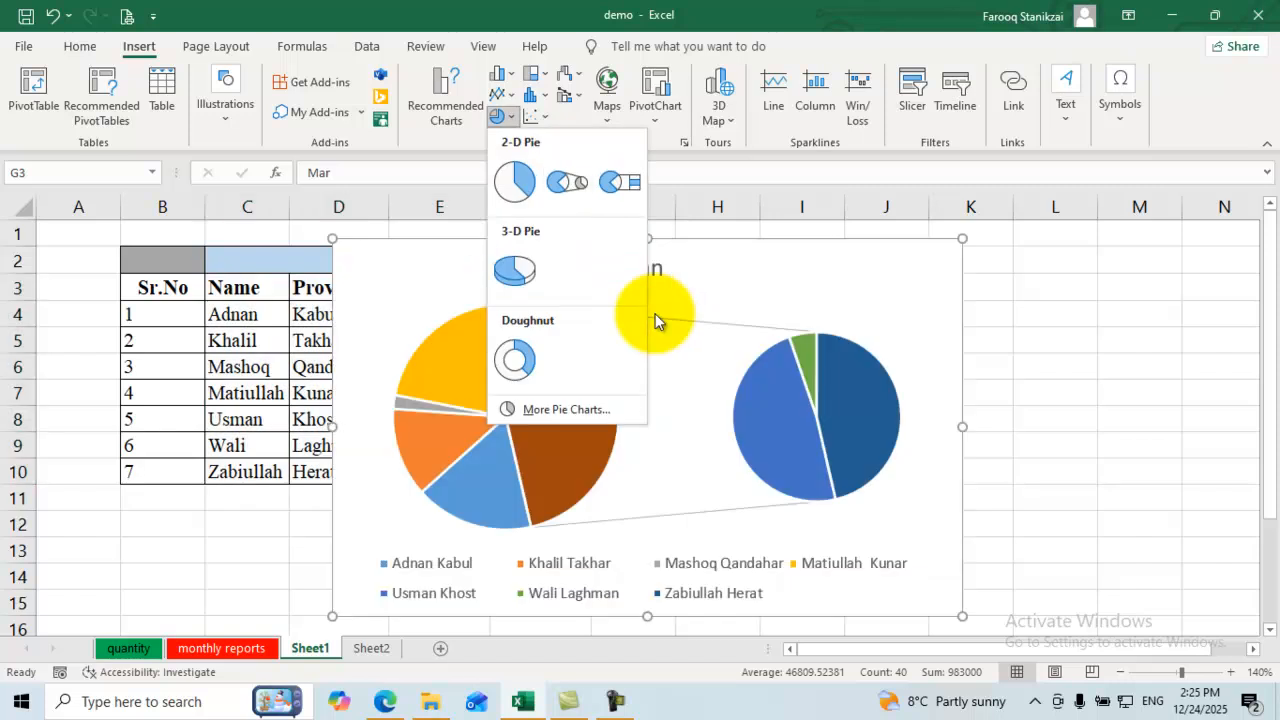
{"action": "key", "text": "Right"}
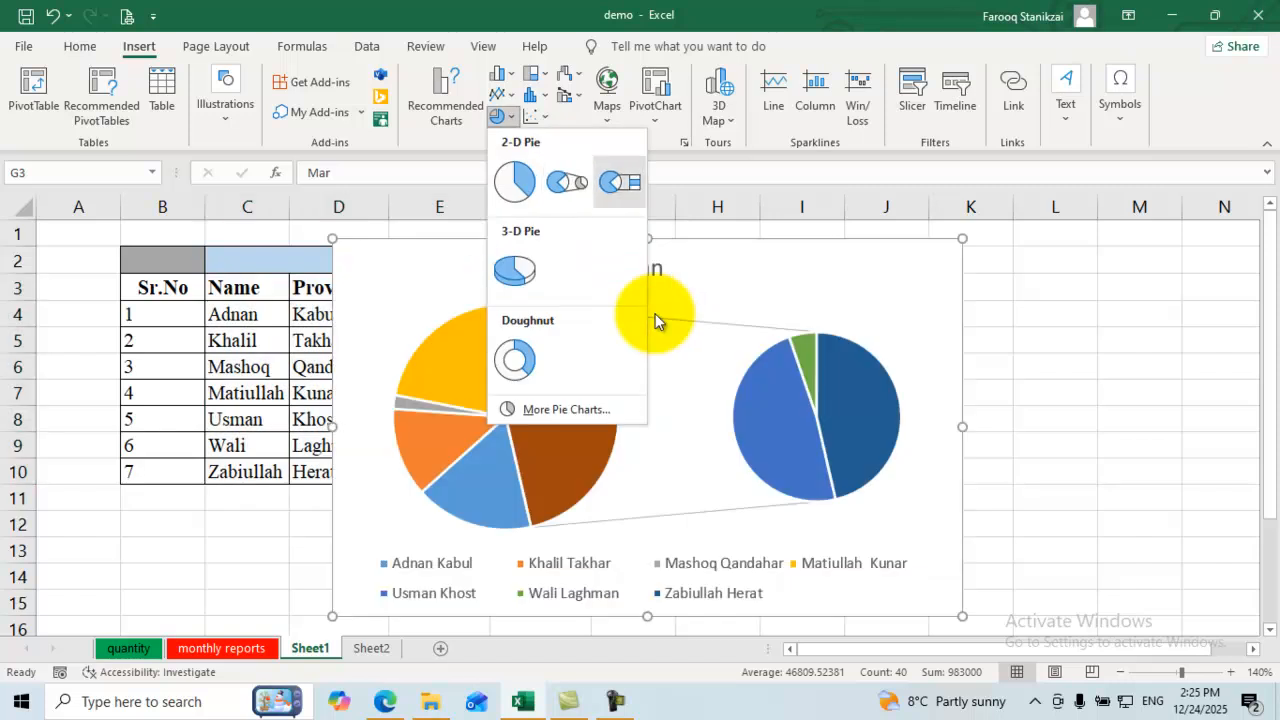
{"action": "key", "text": "Escape"}
{"action": "key", "text": "Right"}
{"action": "key", "text": "Left"}
{"action": "key", "text": "Up"}
{"action": "key", "text": "Left"}
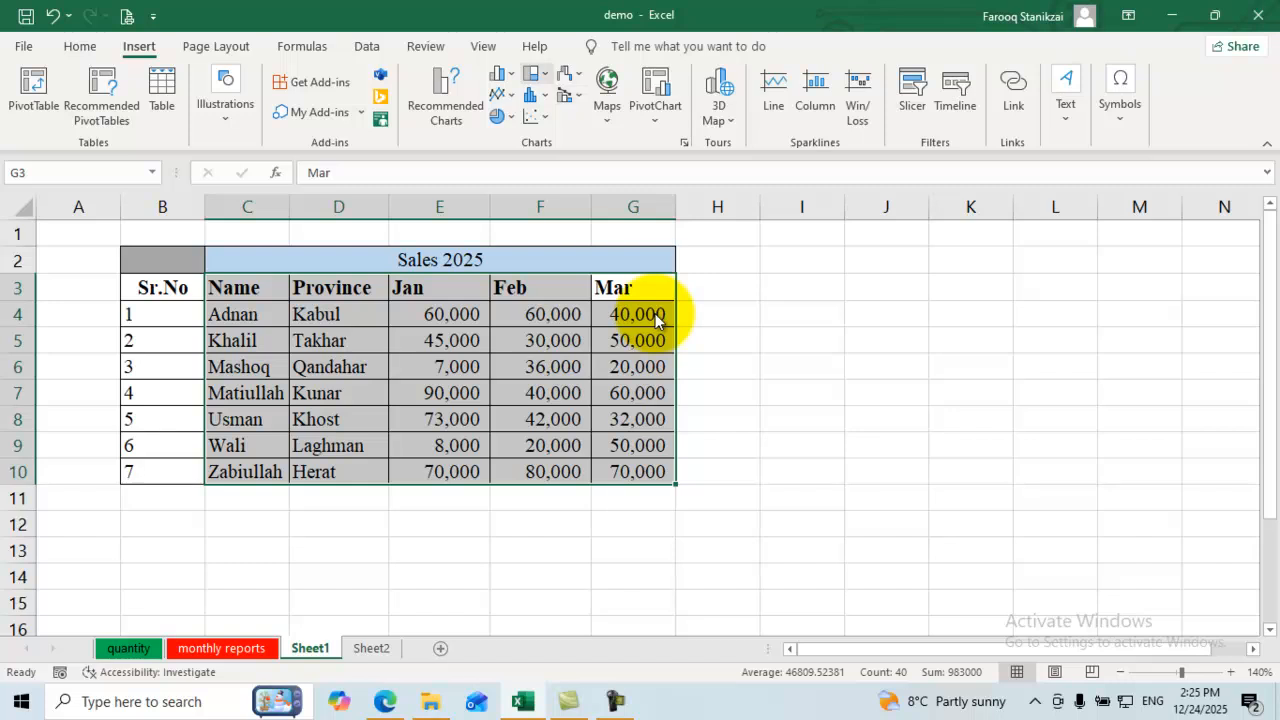
{"action": "key", "text": "Return"}
{"action": "key", "text": "Down"}
{"action": "key", "text": "Up"}
{"action": "key", "text": "Down"}
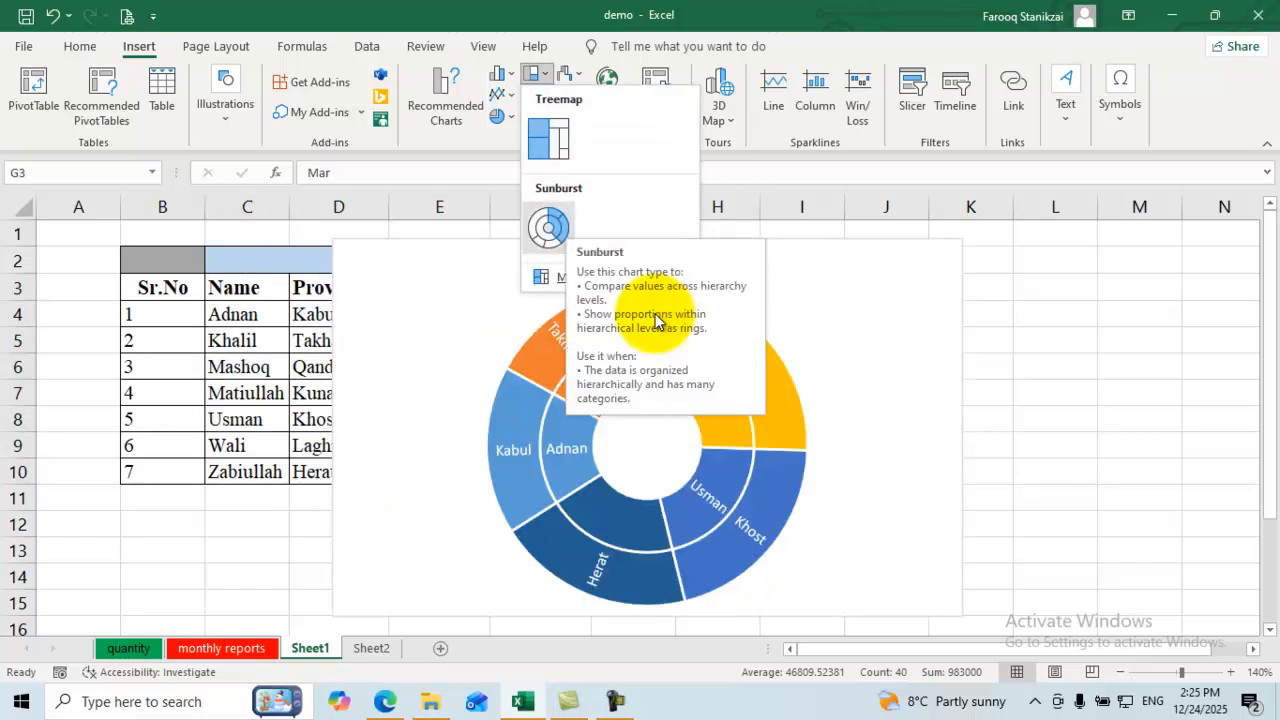
{"action": "key", "text": "Escape"}
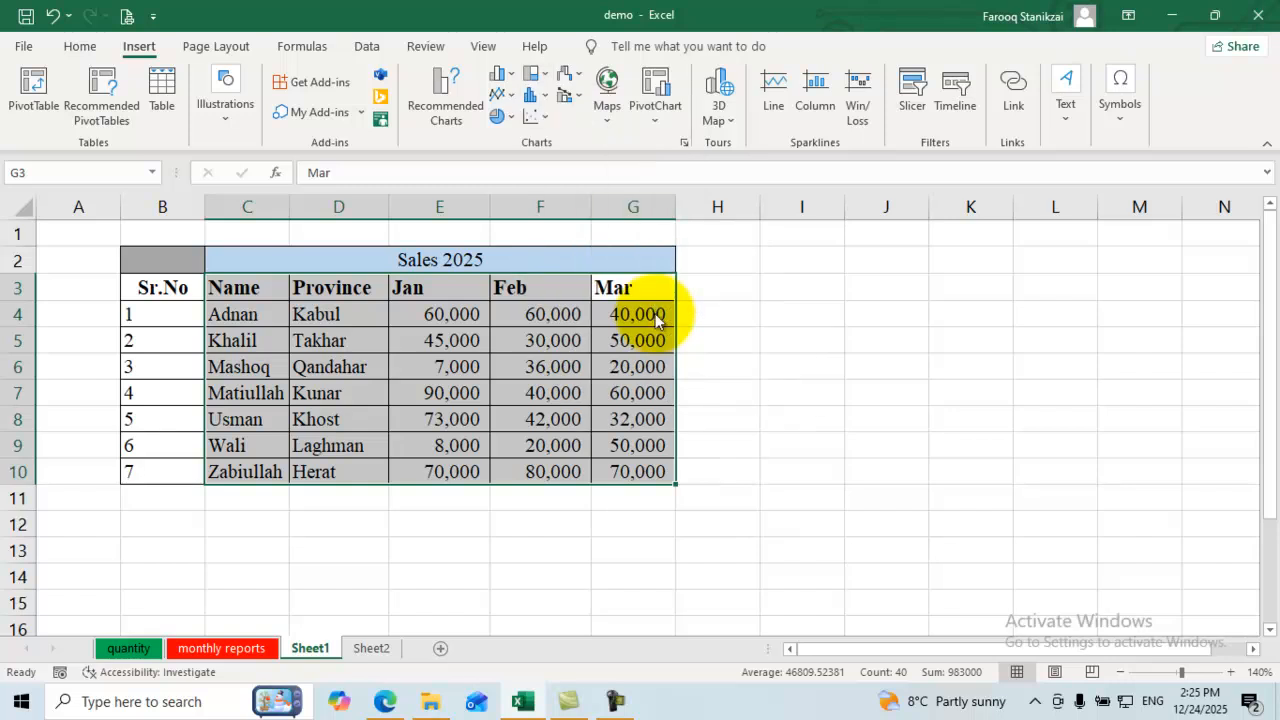
Step: Browse the statistical and scatter chart options, then move on to the map charts
{"action": "key", "text": "Return"}
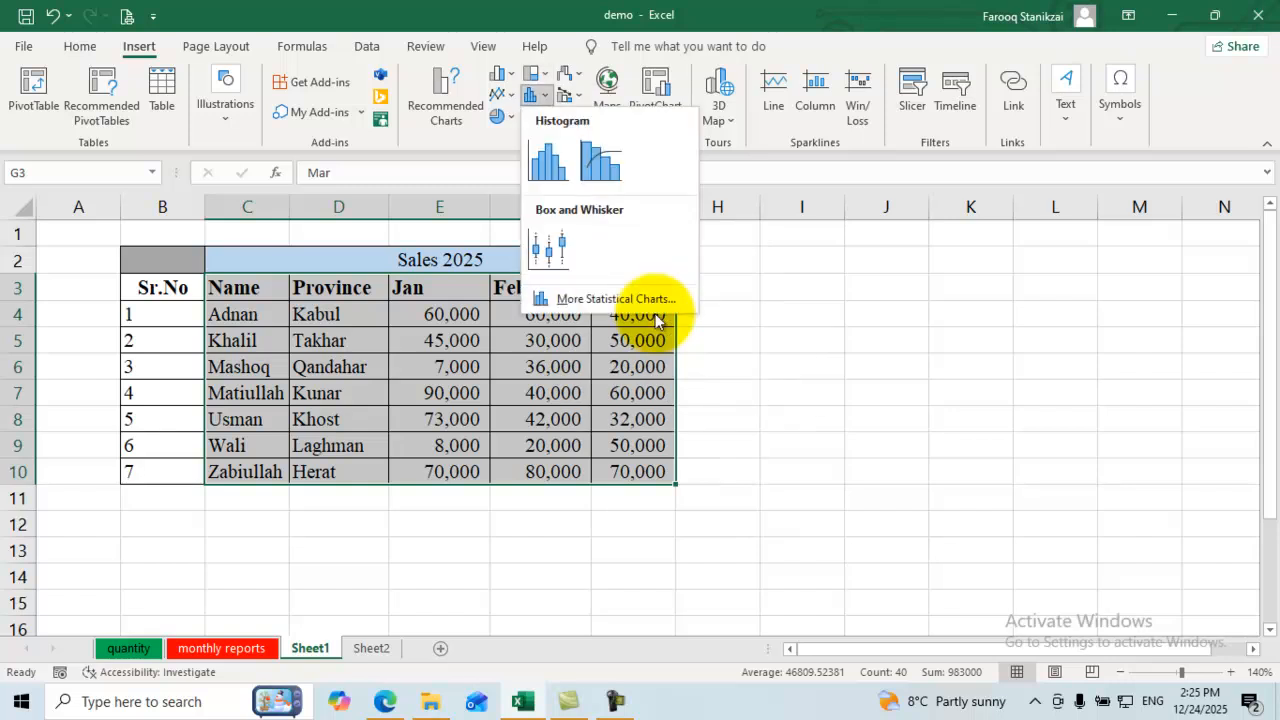
{"action": "key", "text": "Escape"}
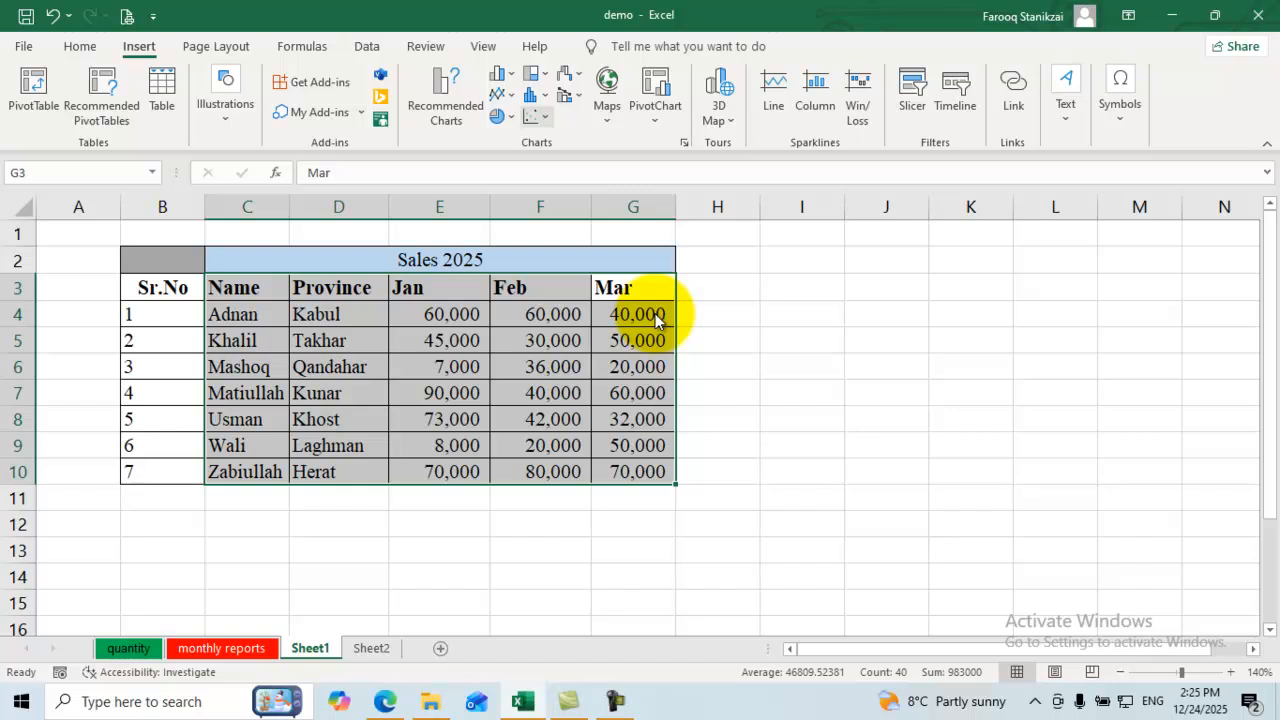
{"action": "key", "text": "Return"}
{"action": "key", "text": "Down"}
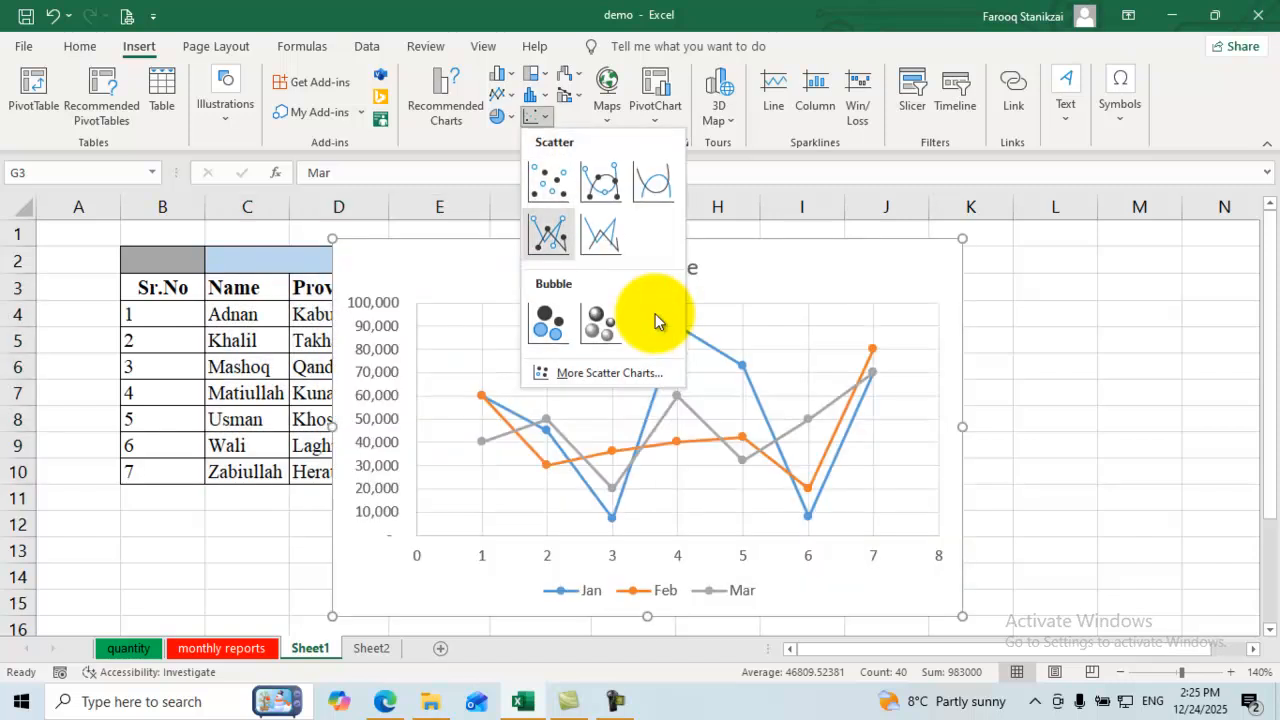
{"action": "key", "text": "Down"}
{"action": "key", "text": "Escape"}
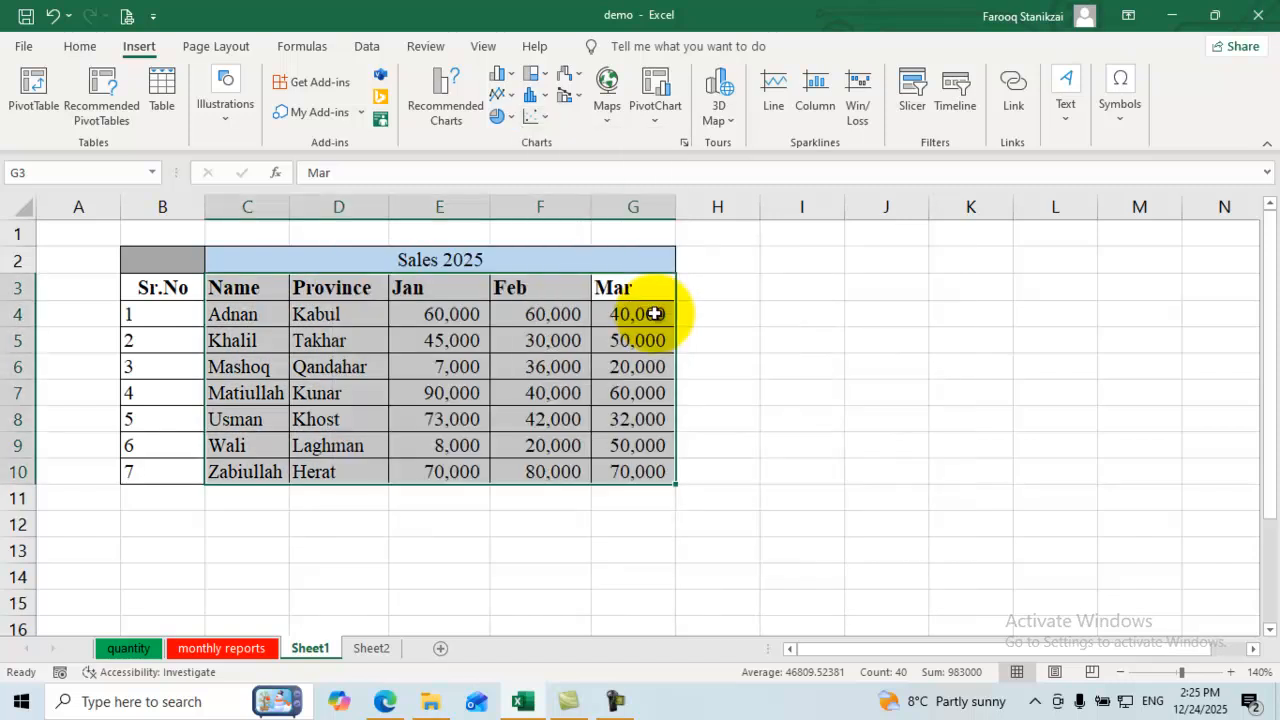
{"action": "key", "text": "Right"}
Step: Insert a filled map chart of the data, then delete that first attempt
{"action": "key", "text": "Return"}
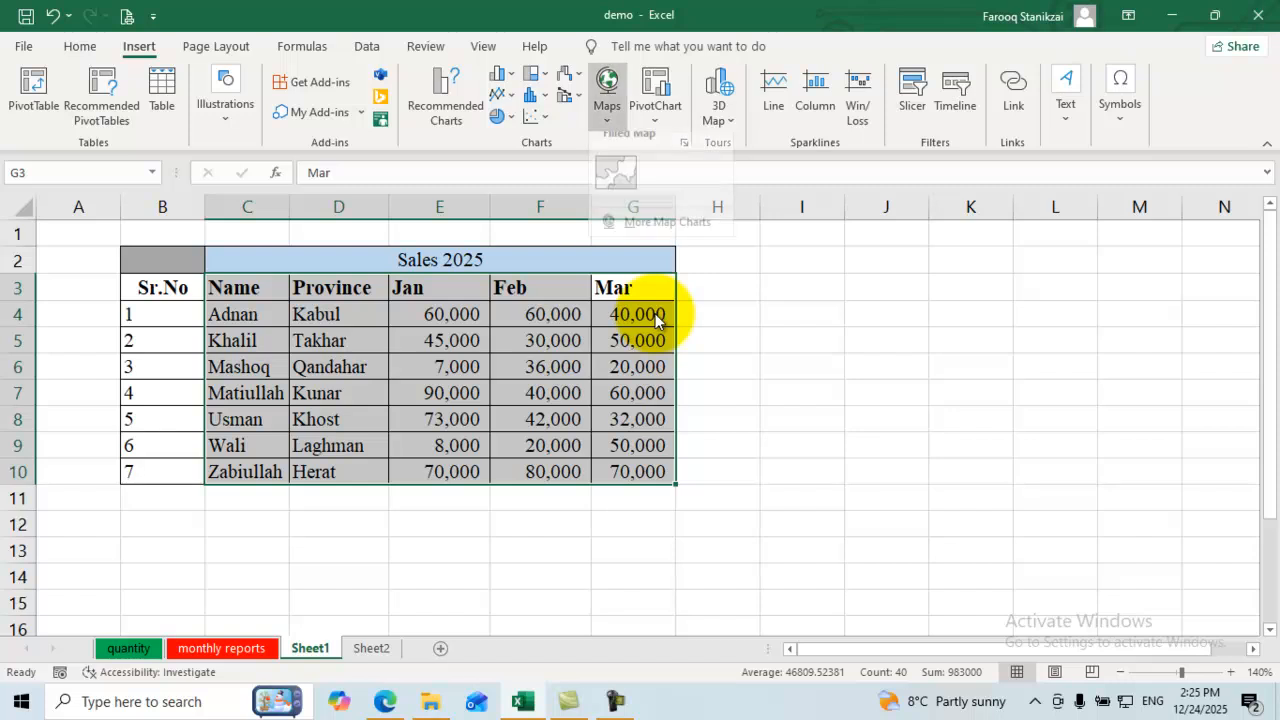
{"action": "key", "text": "Down"}
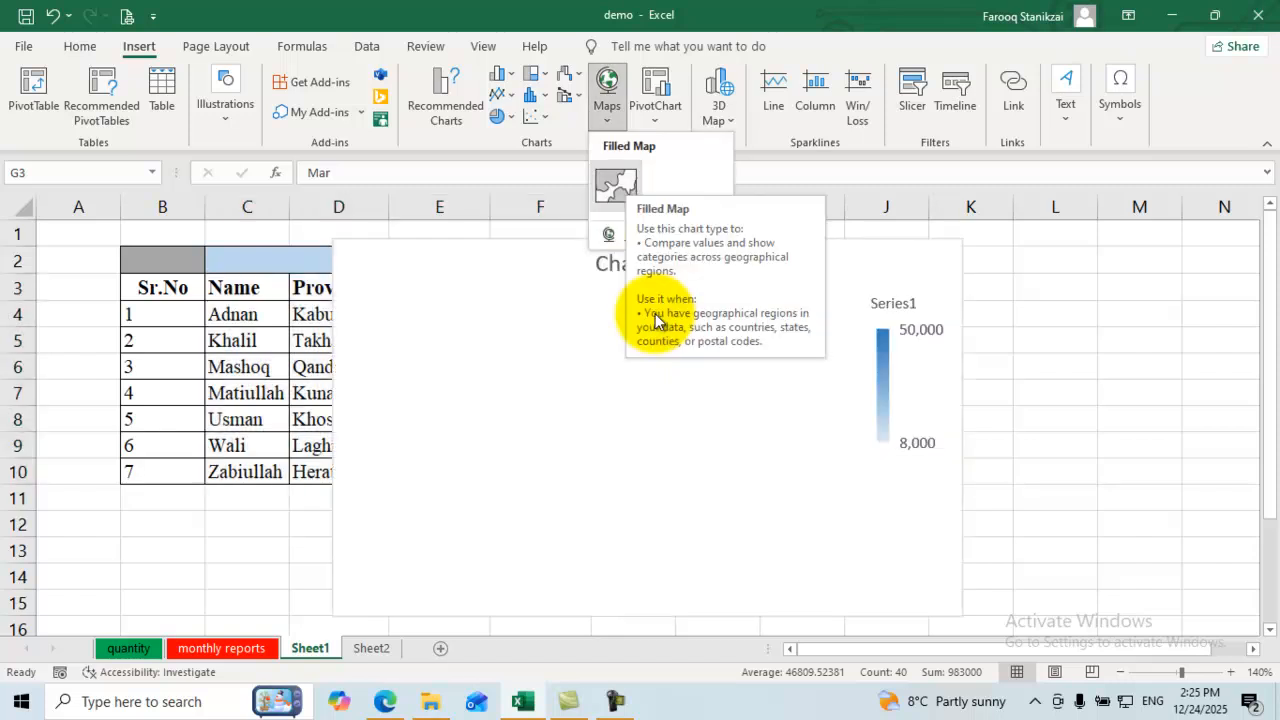
{"action": "key", "text": "Return"}
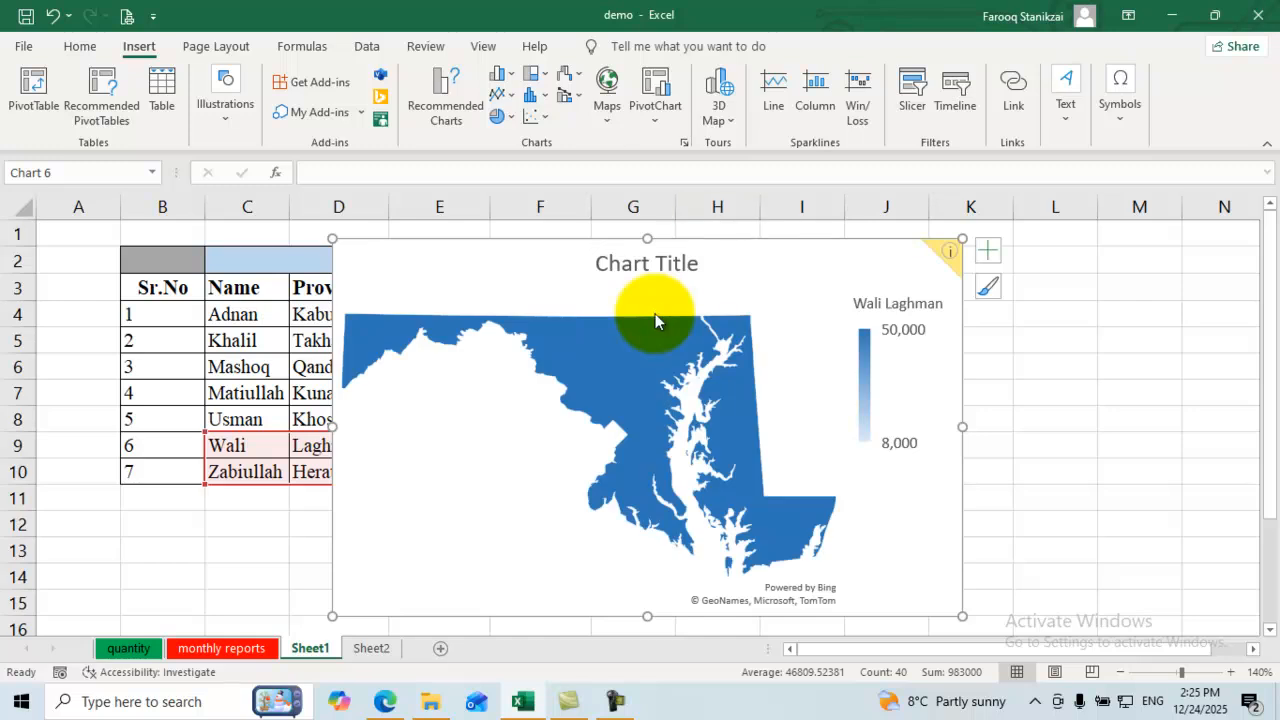
{"action": "left_click_drag", "start_coordinate": [655, 314], "coordinate": [654, 315]}
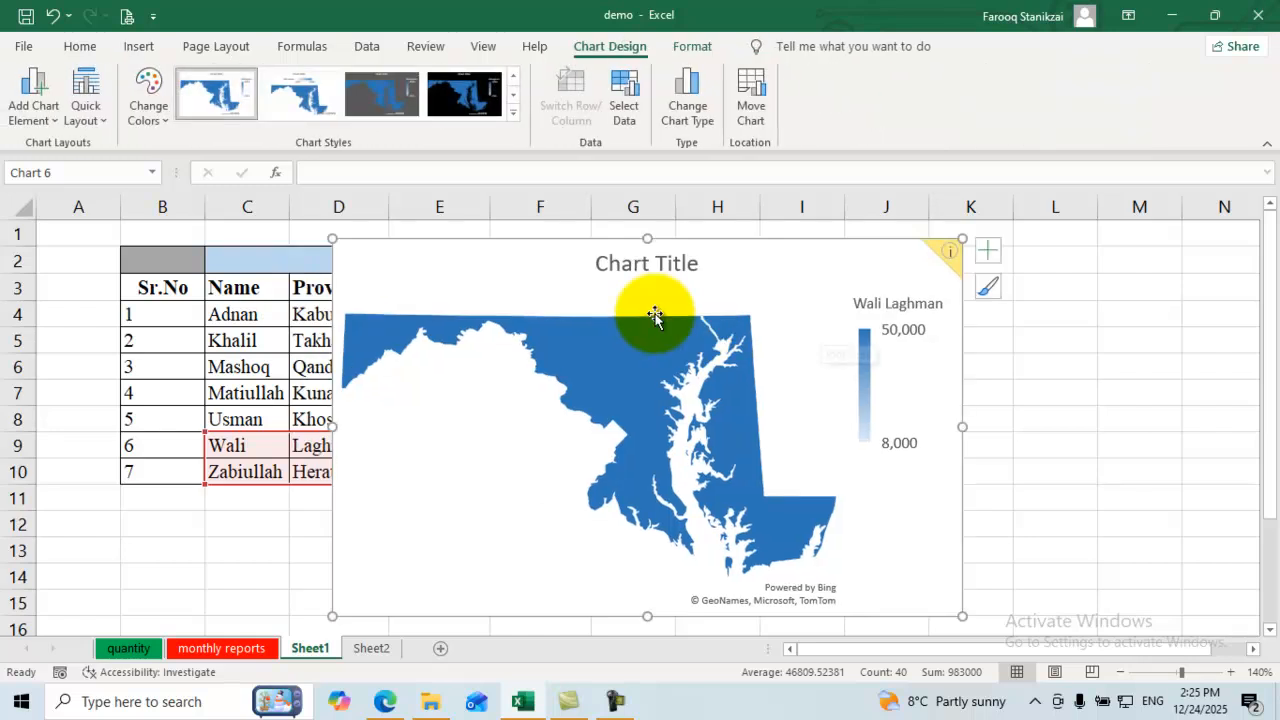
{"action": "left_click", "coordinate": [654, 314]}
{"action": "left_click", "coordinate": [655, 316]}
{"action": "key", "text": "Delete"}
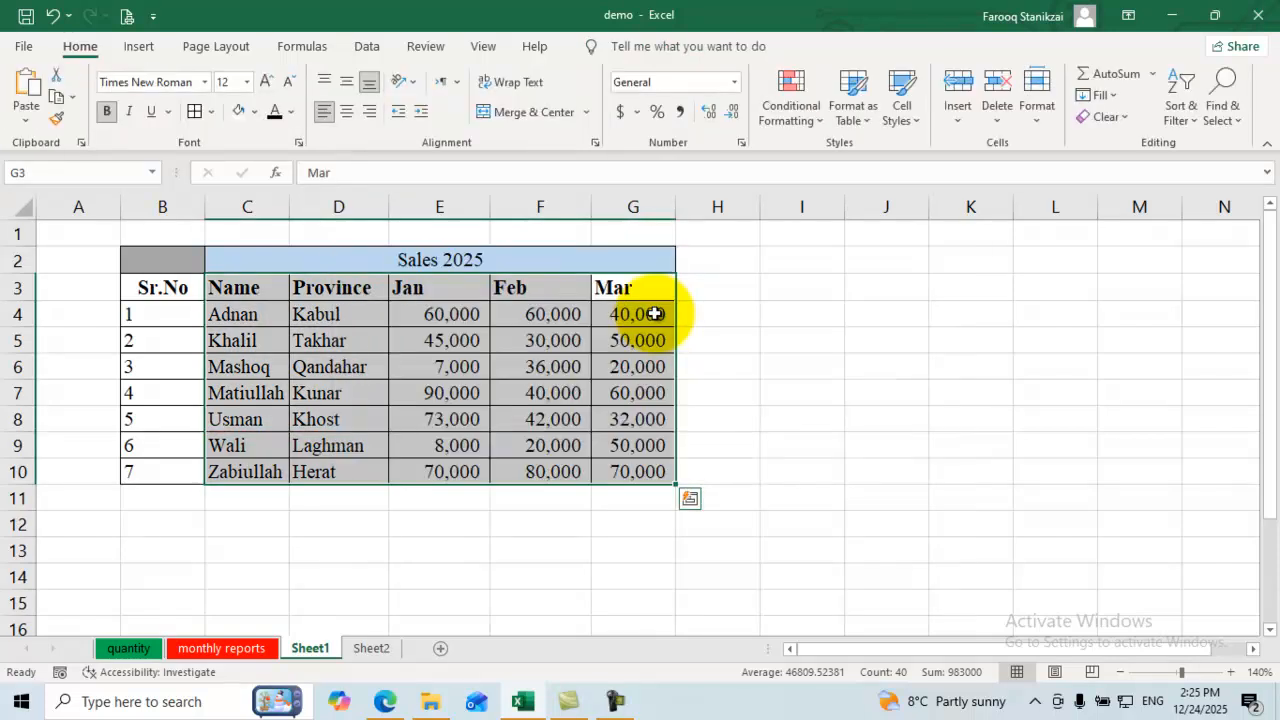
Step: Select the table range C3:G11, Name through Mar, and preview a Filled Map again
{"action": "left_click", "coordinate": [802, 366]}
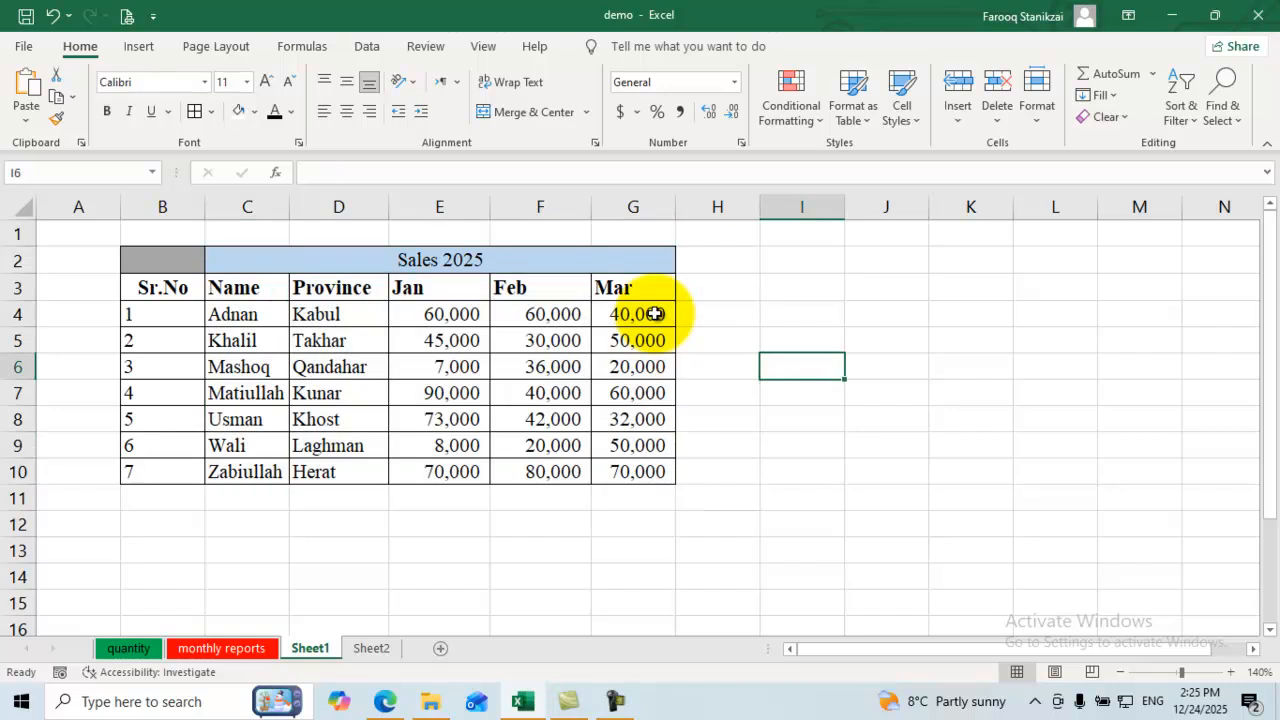
{"action": "mouse_move", "coordinate": [247, 287]}
{"action": "left_mouse_down"}
{"action": "mouse_move", "coordinate": [440, 445]}
{"action": "mouse_move", "coordinate": [540, 445]}
{"action": "mouse_move", "coordinate": [633, 498]}
{"action": "mouse_move", "coordinate": [633, 472]}
{"action": "left_mouse_up"}
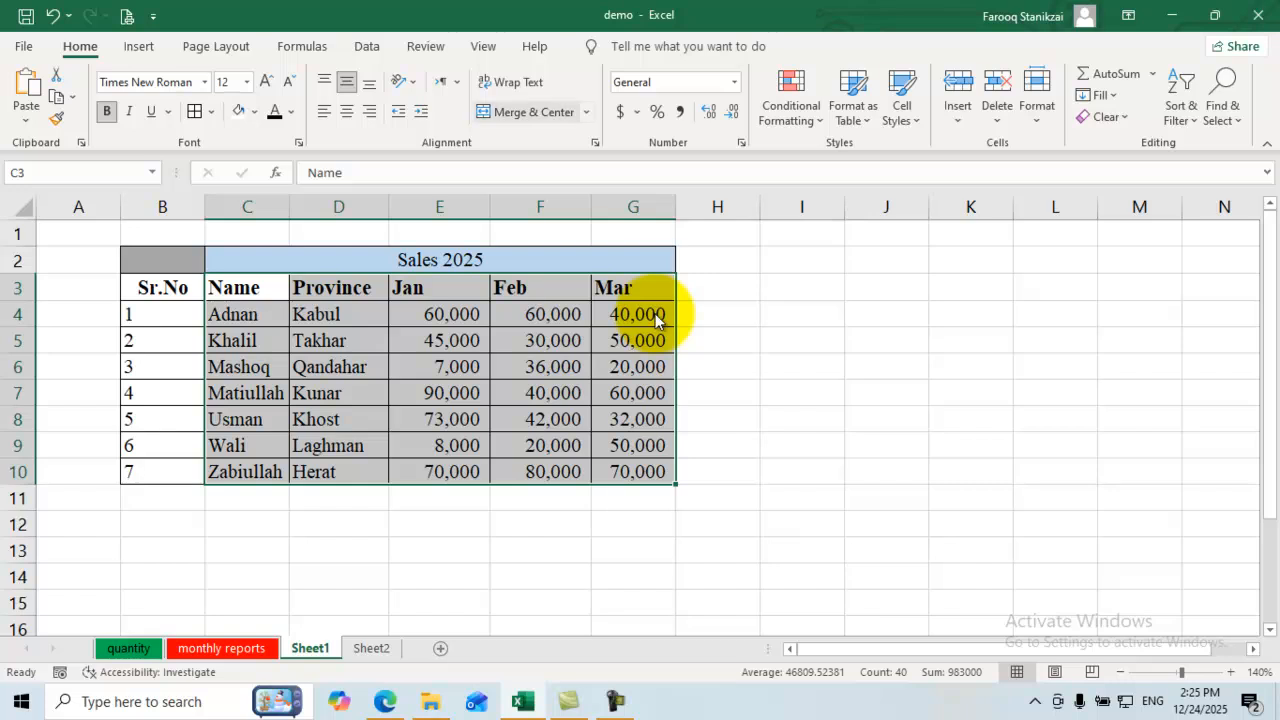
{"action": "left_click", "coordinate": [139, 46]}
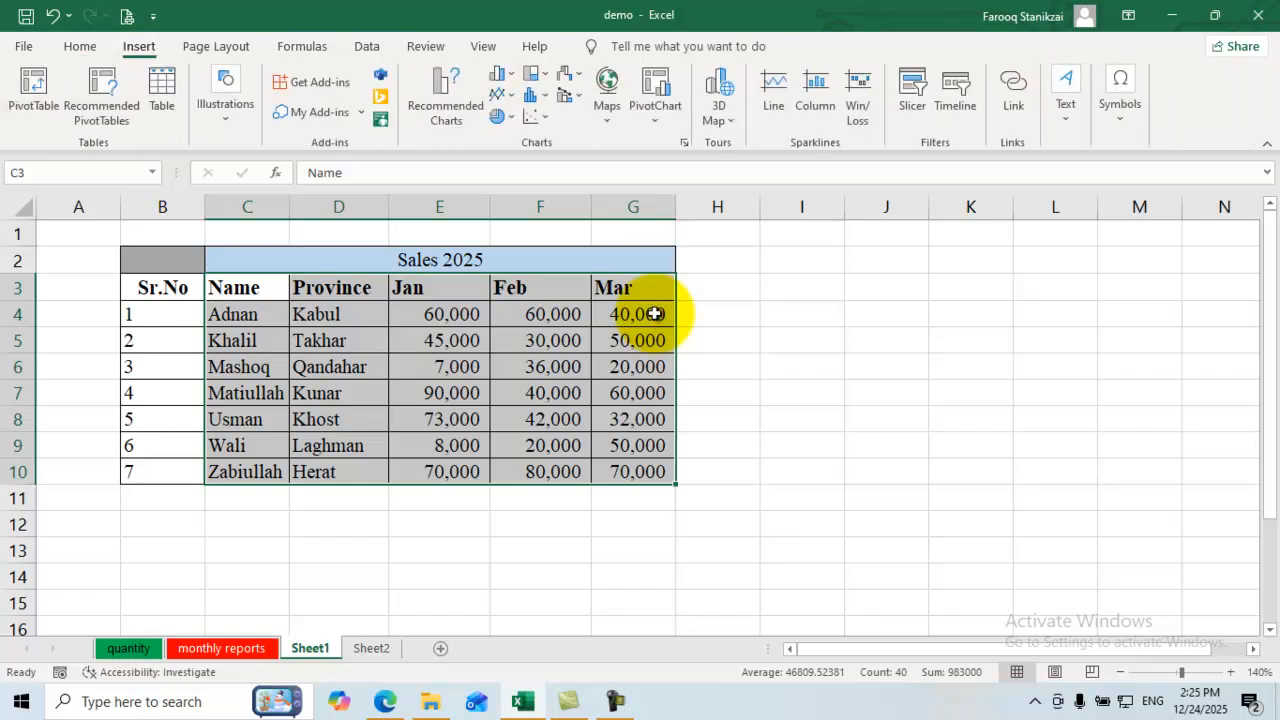
{"action": "left_click", "coordinate": [607, 95]}
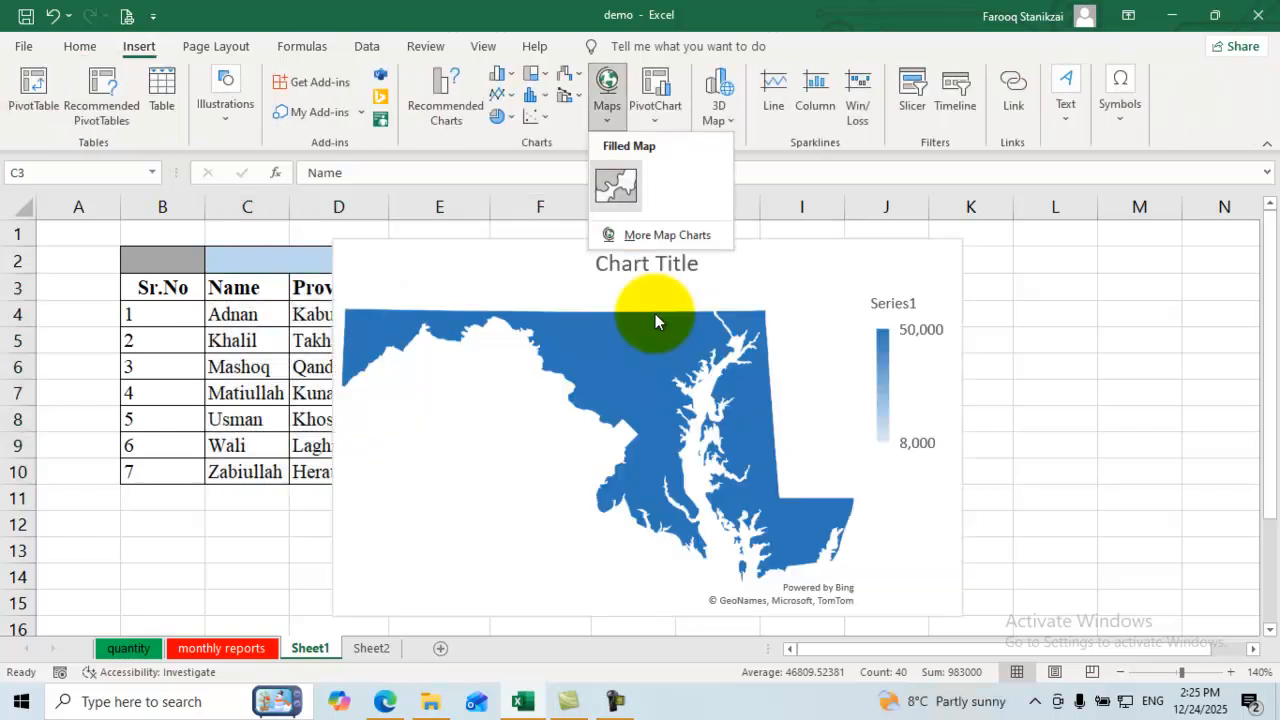
{"action": "left_click", "coordinate": [640, 235]}
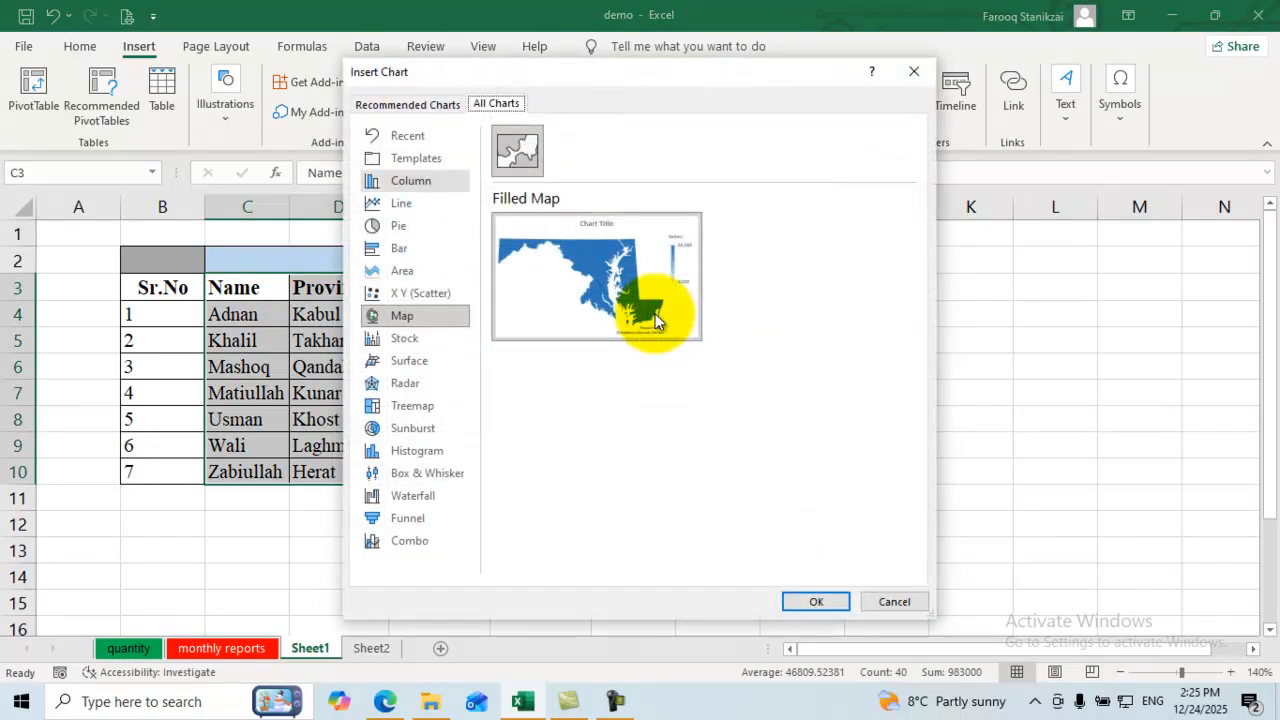
{"action": "left_click", "coordinate": [411, 181]}
{"action": "key", "text": "Down"}
{"action": "key", "text": "Down"}
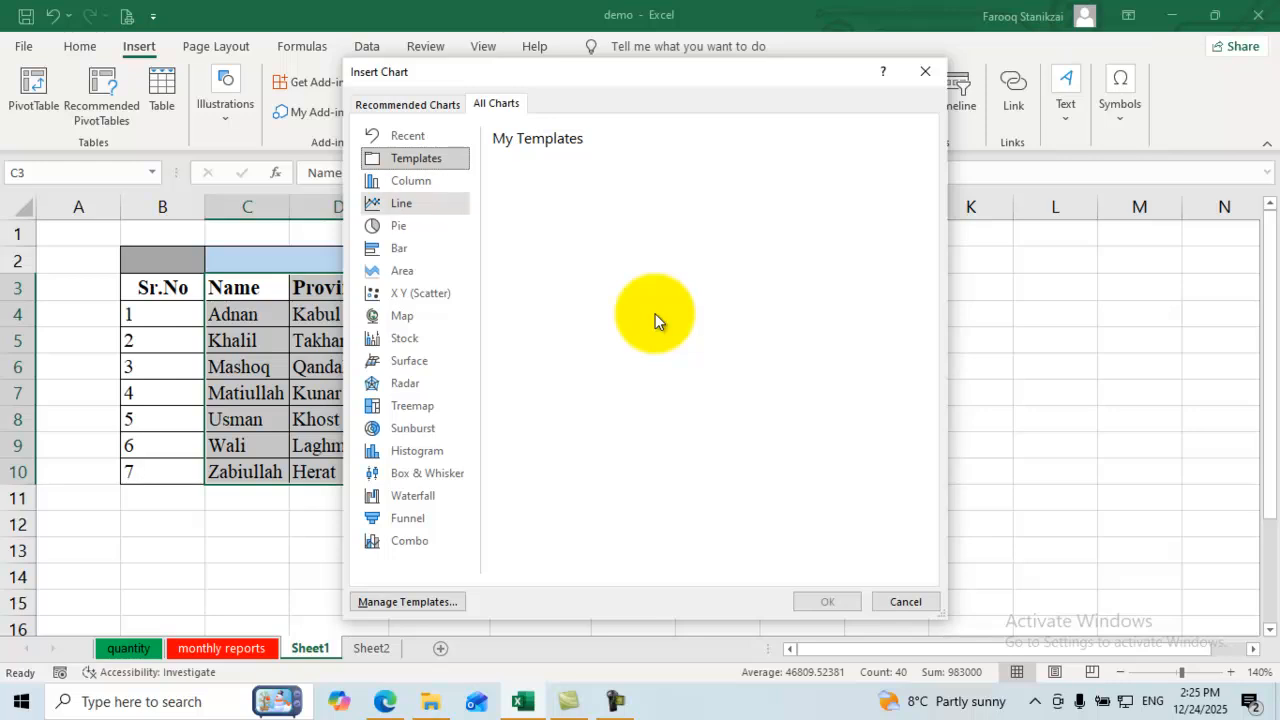
{"action": "key", "text": "Escape"}
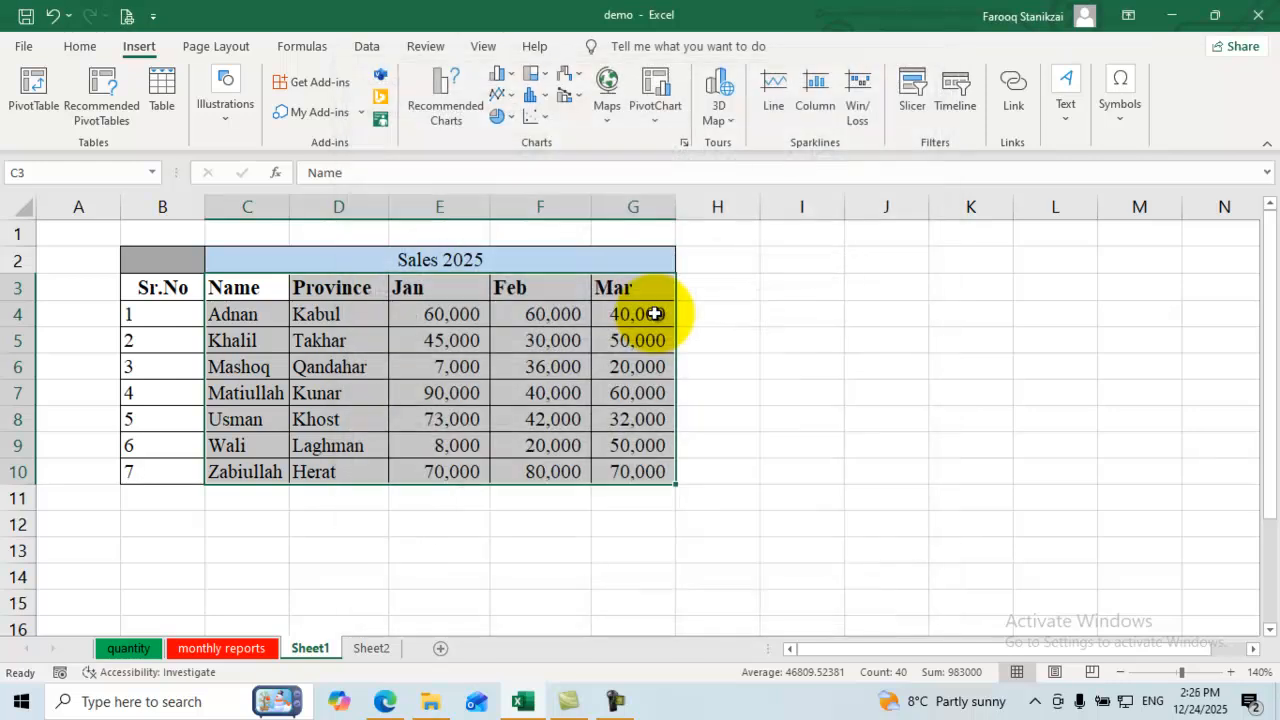
{"action": "key", "text": "Return"}
{"action": "key", "text": "Down"}
{"action": "key", "text": "Return"}
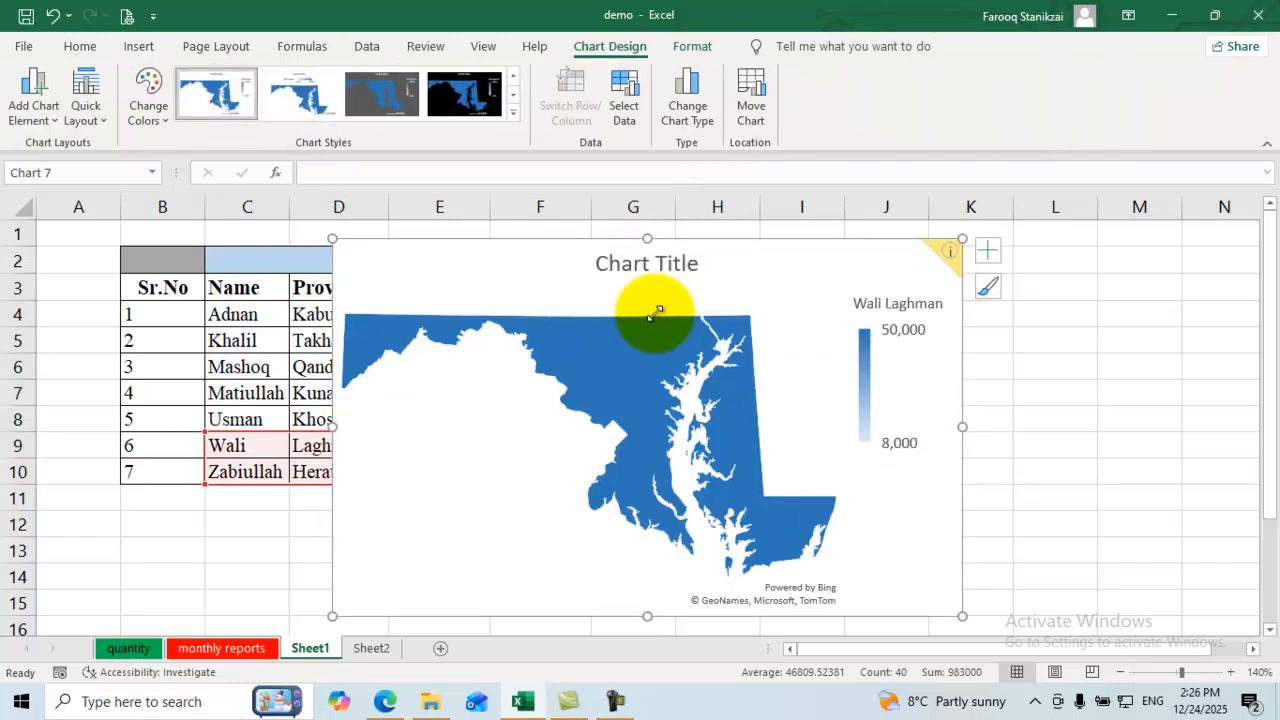
{"action": "scroll", "coordinate": [656, 314], "scroll_direction": "down", "scroll_amount": 1}
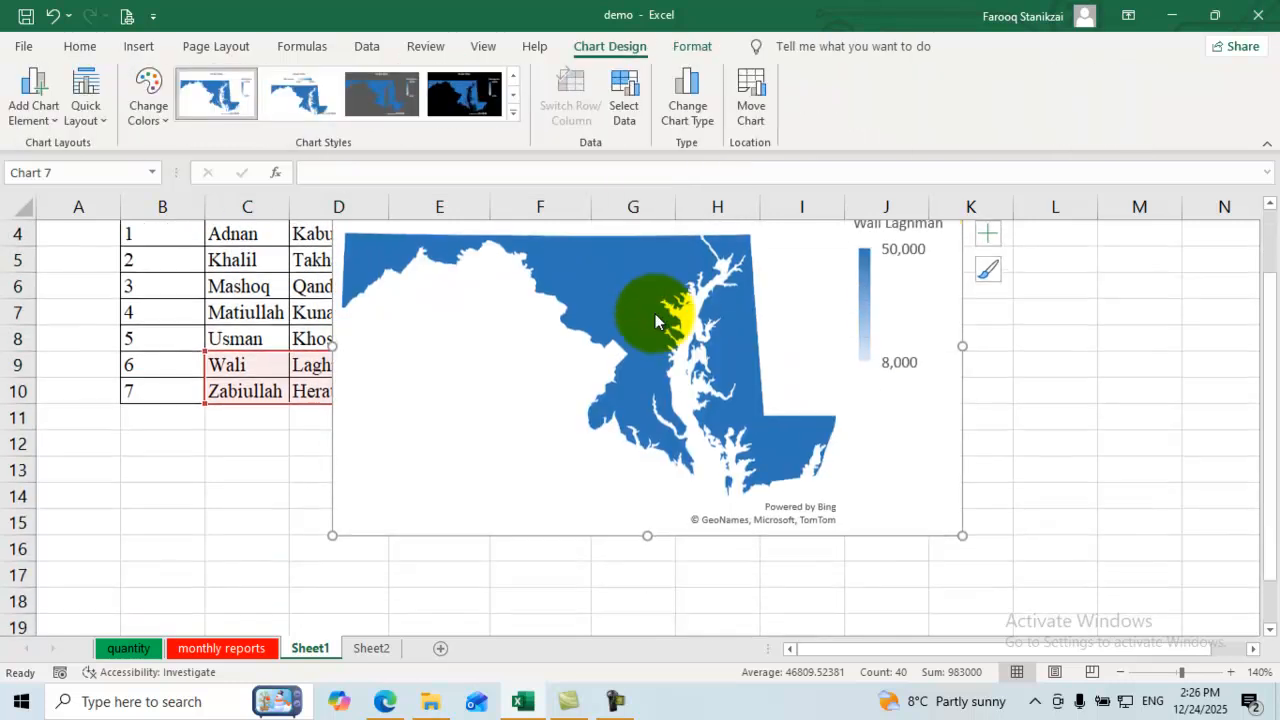
{"action": "scroll", "coordinate": [654, 315], "scroll_direction": "up", "scroll_amount": 1}
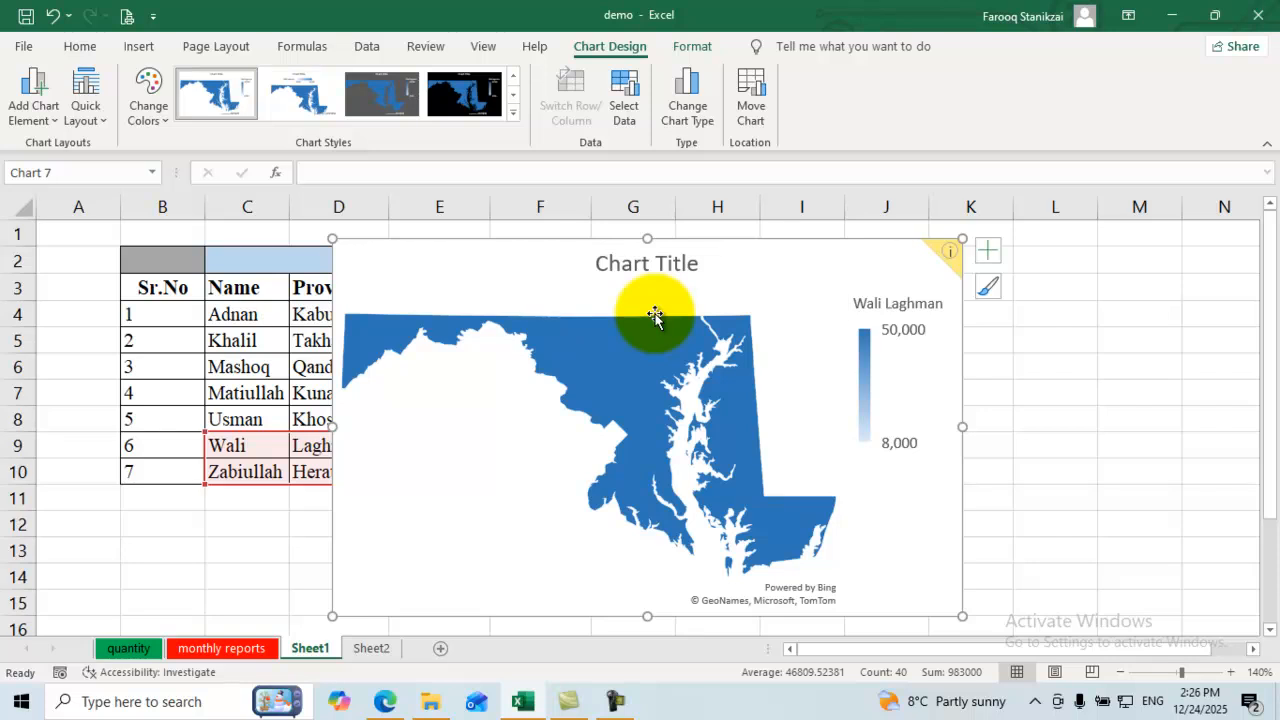
{"action": "key", "text": "ctrl+z"}
{"action": "key", "text": "ctrl+z"}
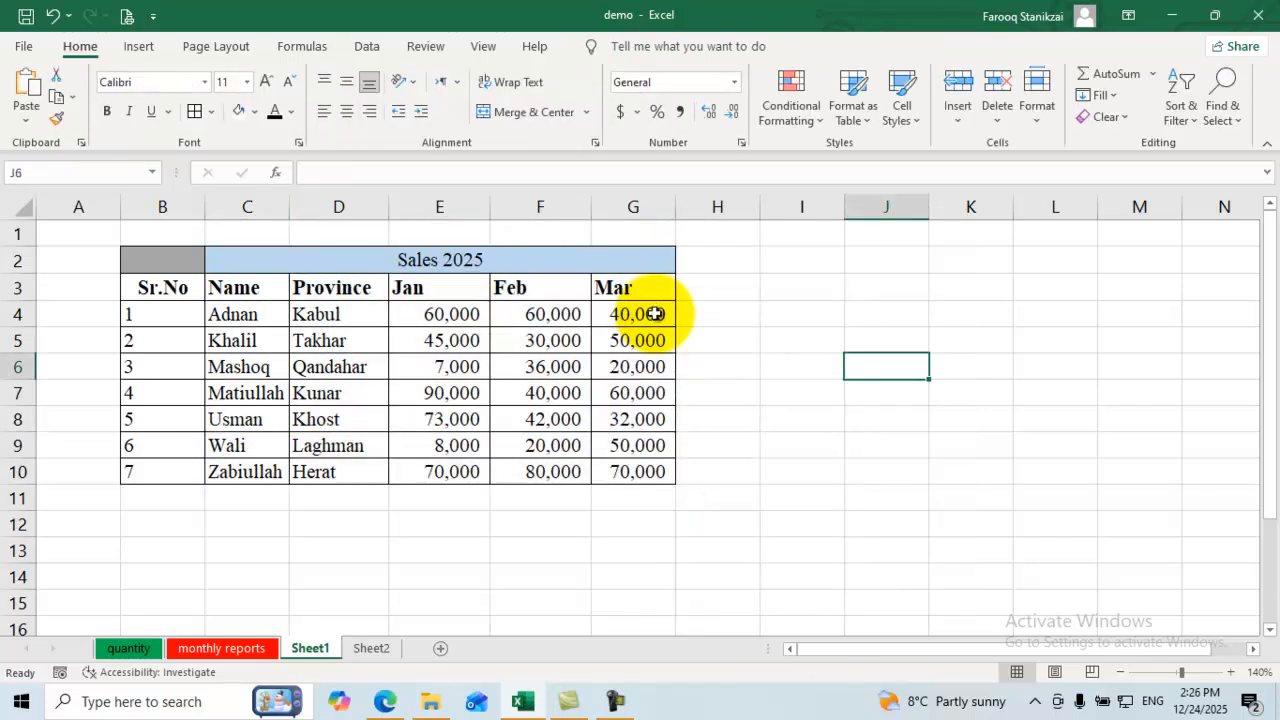
Step: Insert a black-styled filled map of D3:G10 March sales and place it right of the table
{"action": "mouse_move", "coordinate": [338, 288]}
{"action": "left_mouse_down"}
{"action": "mouse_move", "coordinate": [438, 420]}
{"action": "mouse_move", "coordinate": [633, 445]}
{"action": "mouse_move", "coordinate": [633, 471]}
{"action": "left_mouse_up"}
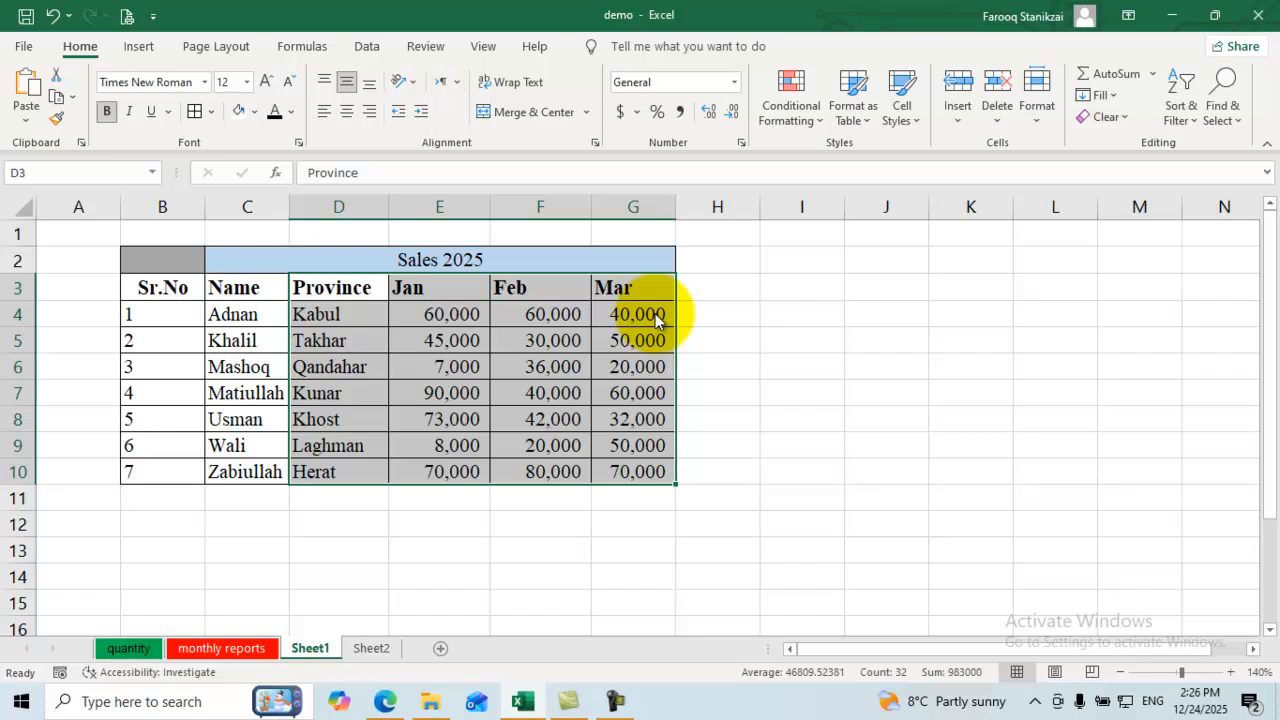
{"action": "left_click", "coordinate": [139, 46]}
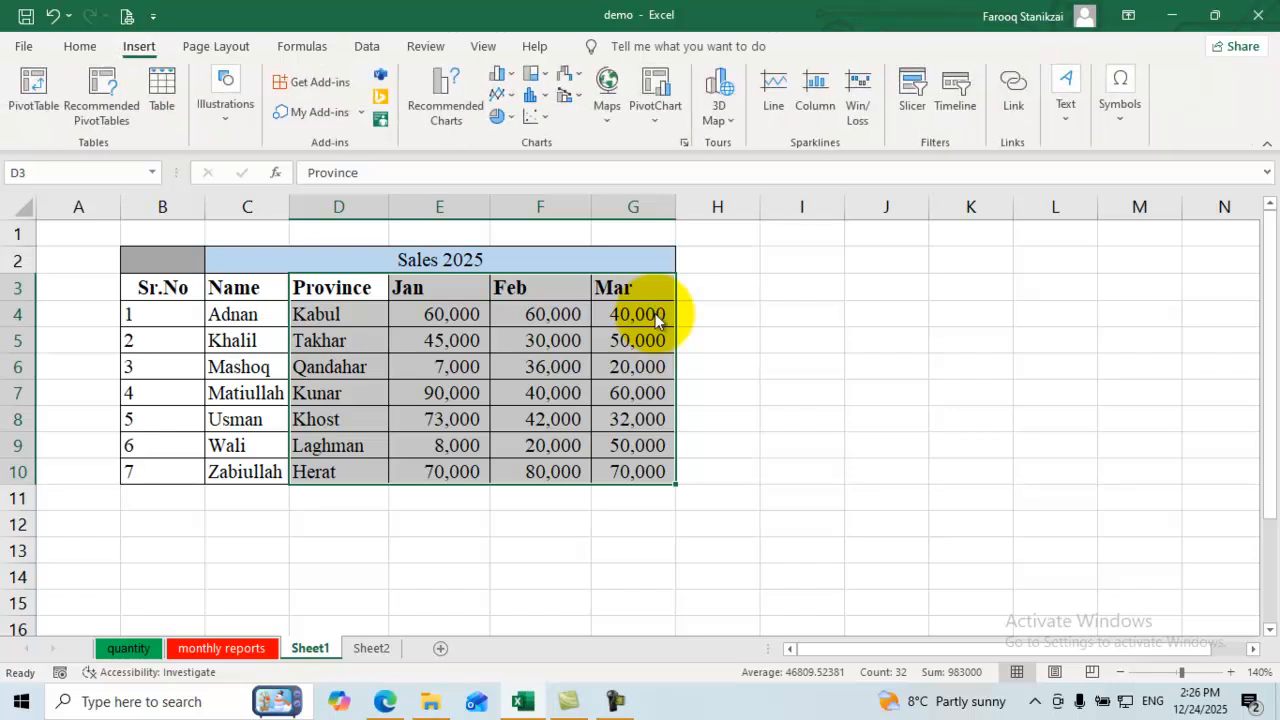
{"action": "left_click", "coordinate": [607, 95]}
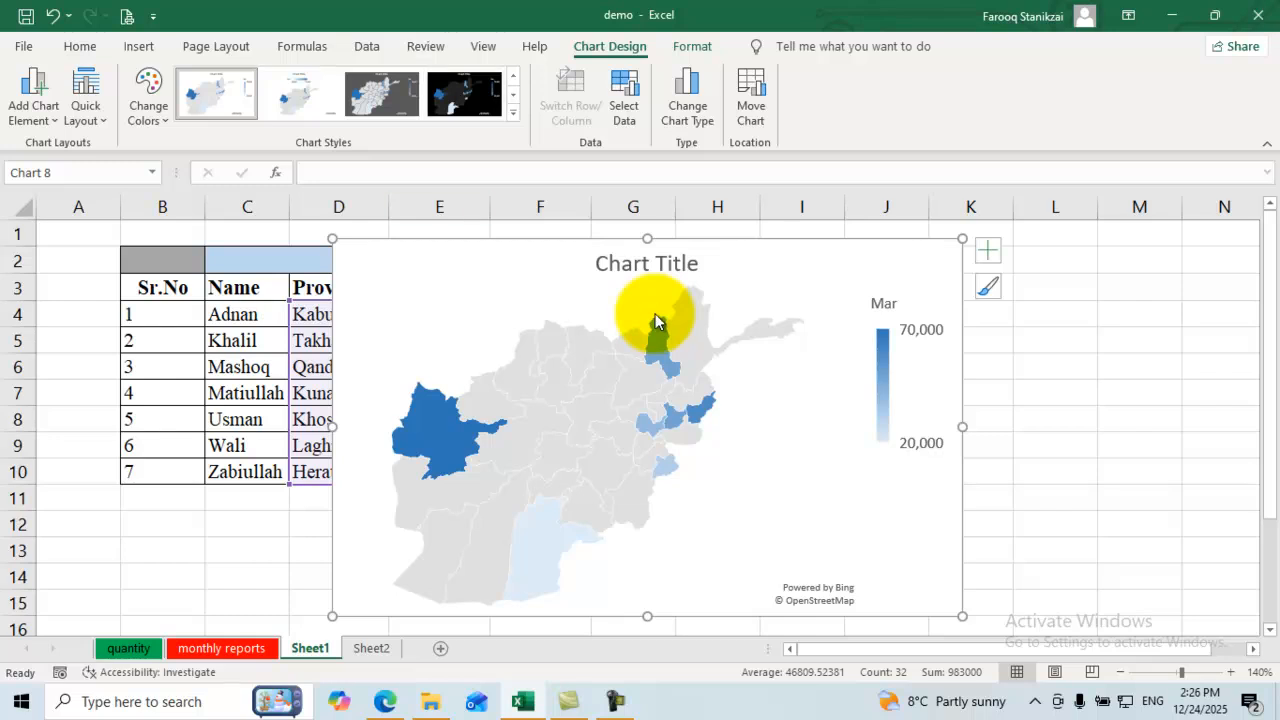
{"action": "key", "text": "ctrl+z"}
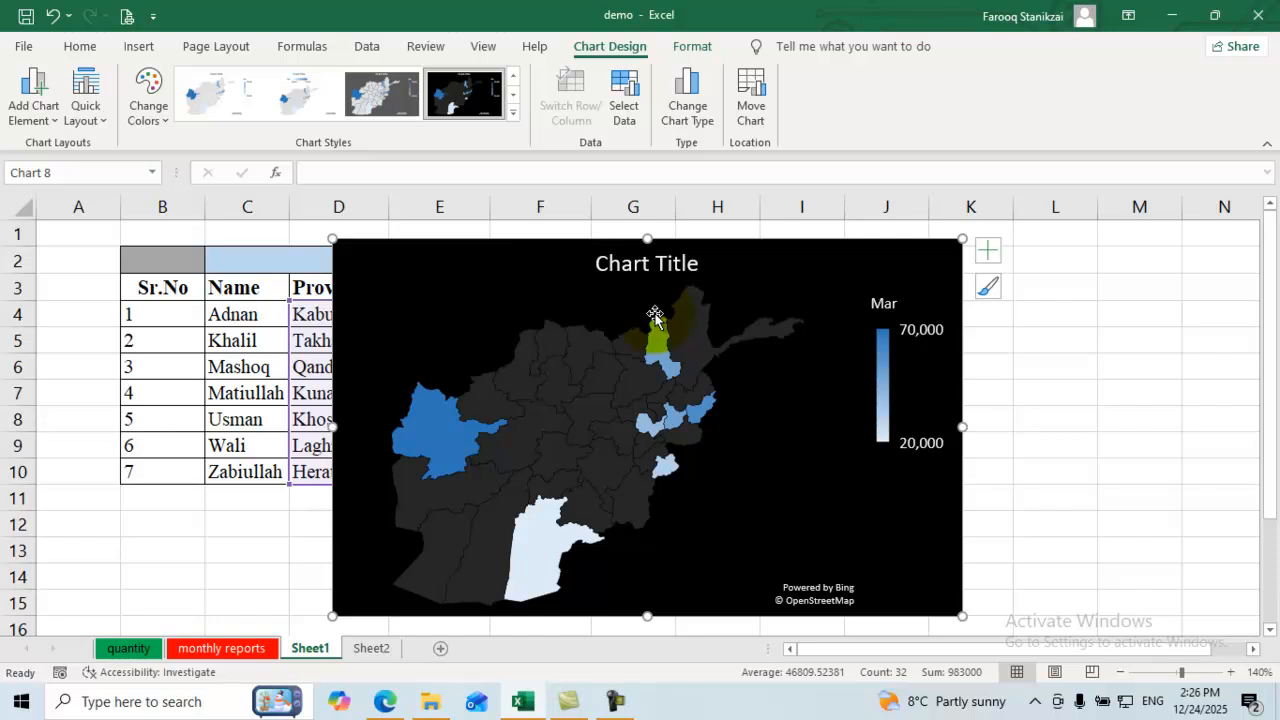
{"action": "left_click_drag", "start_coordinate": [655, 314], "coordinate": [918, 314]}
{"action": "left_click_drag", "start_coordinate": [655, 314], "coordinate": [654, 313]}
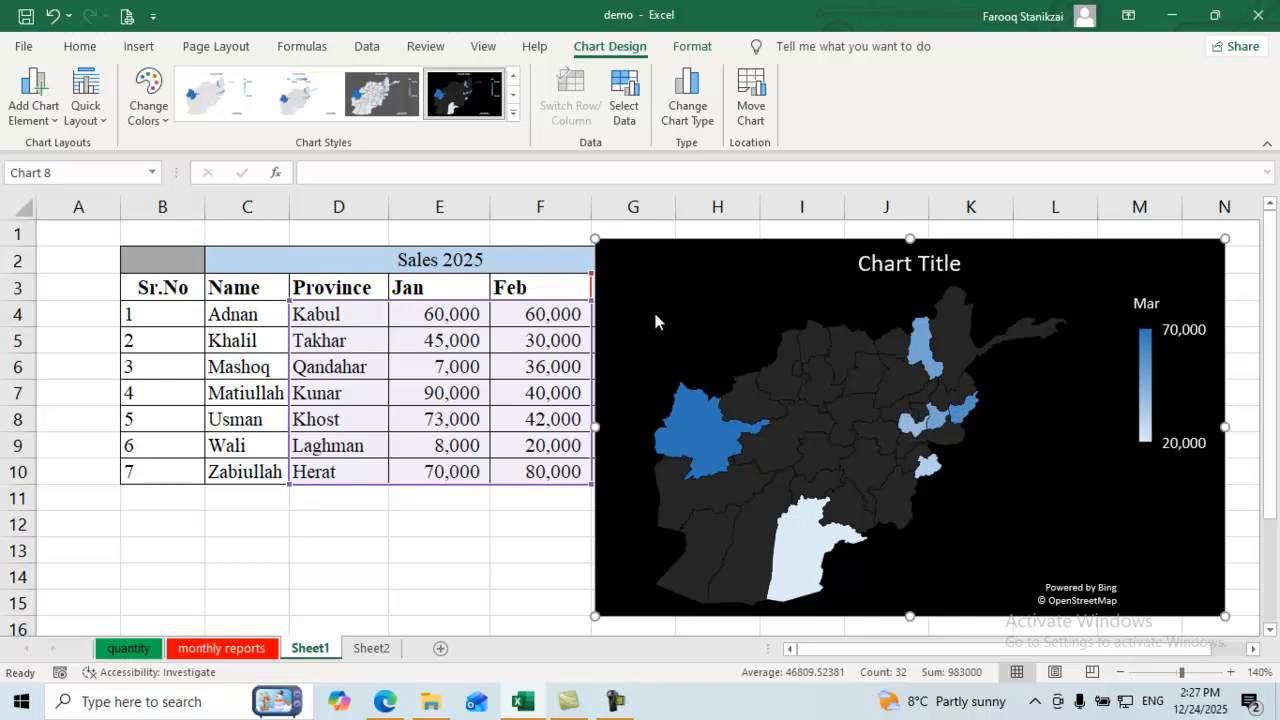
Step: Keep the map's black style and move the chart to a new chart sheet, Chart1
{"action": "key", "text": "Left"}
{"action": "key", "text": "Left"}
{"action": "key", "text": "Left"}
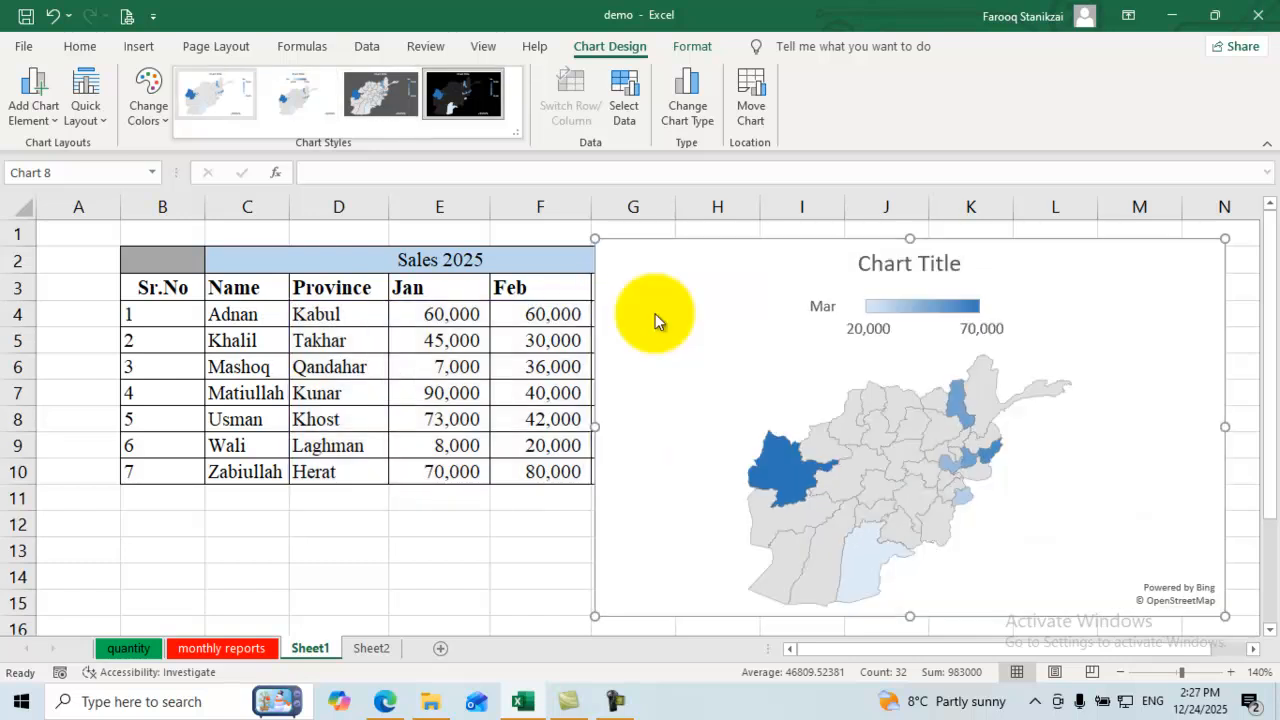
{"action": "key", "text": "Escape"}
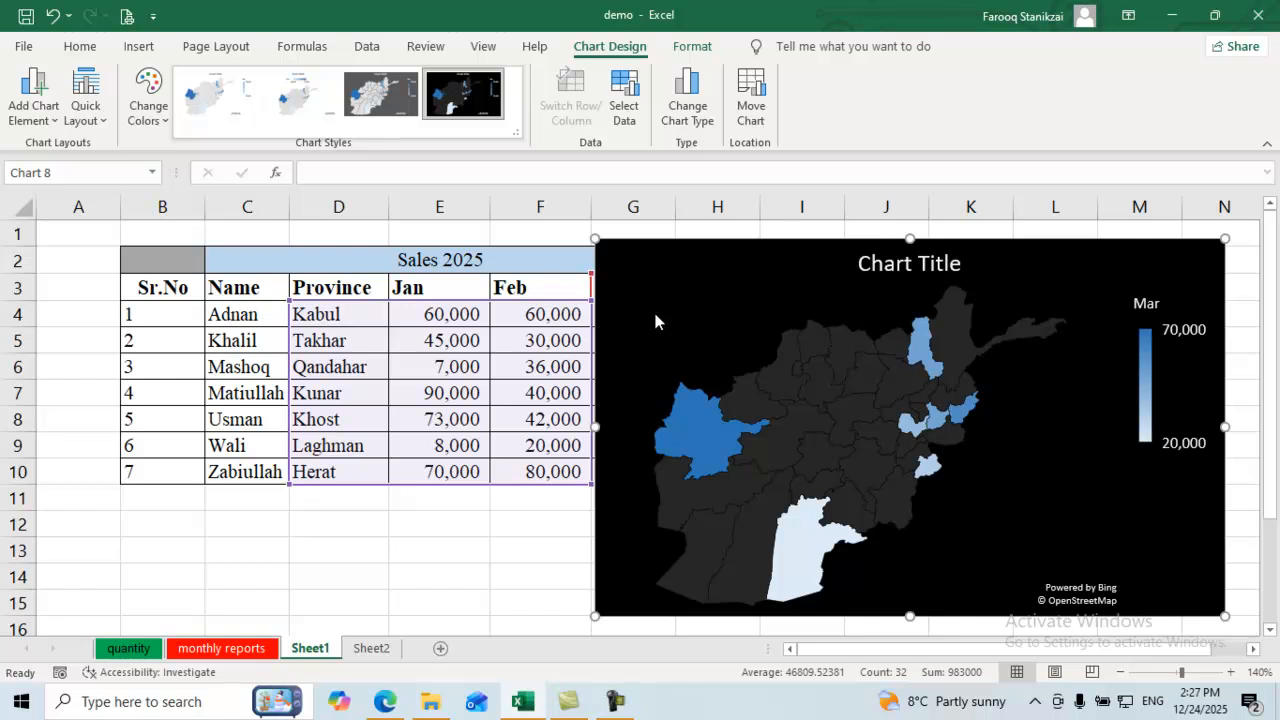
{"action": "key", "text": "Escape"}
{"action": "key", "text": "m"}
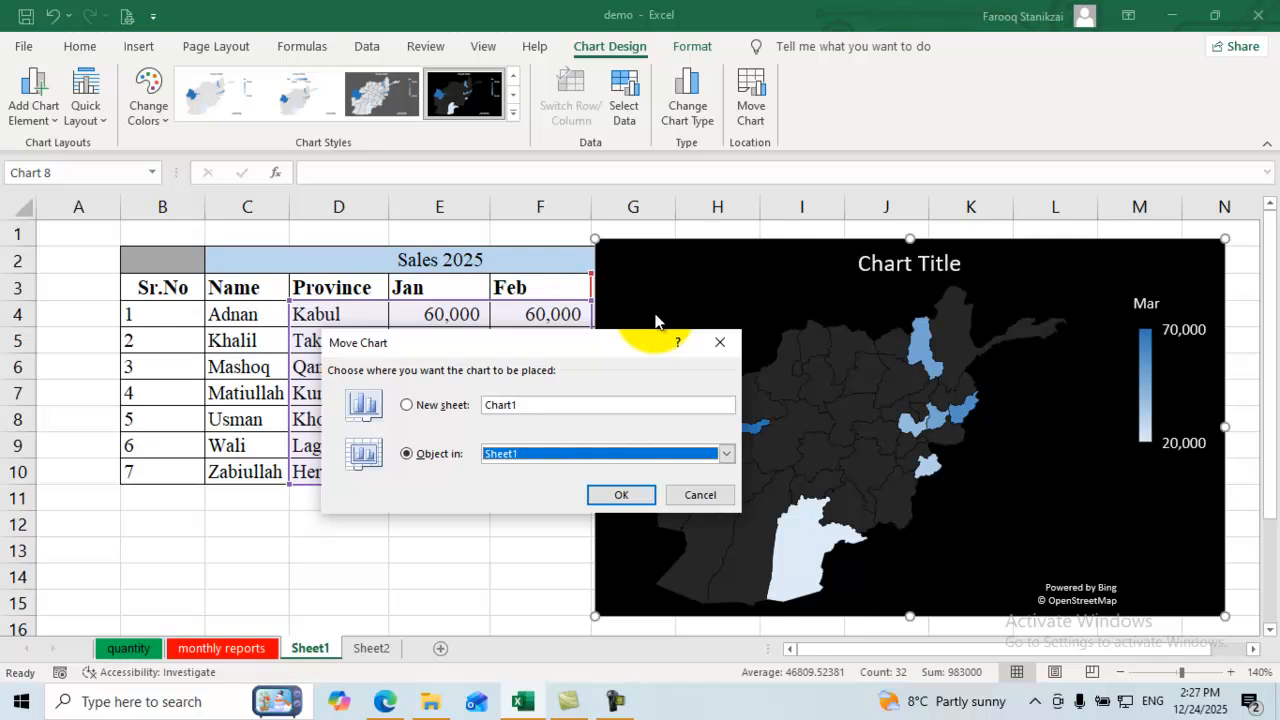
{"action": "key", "text": "Escape"}
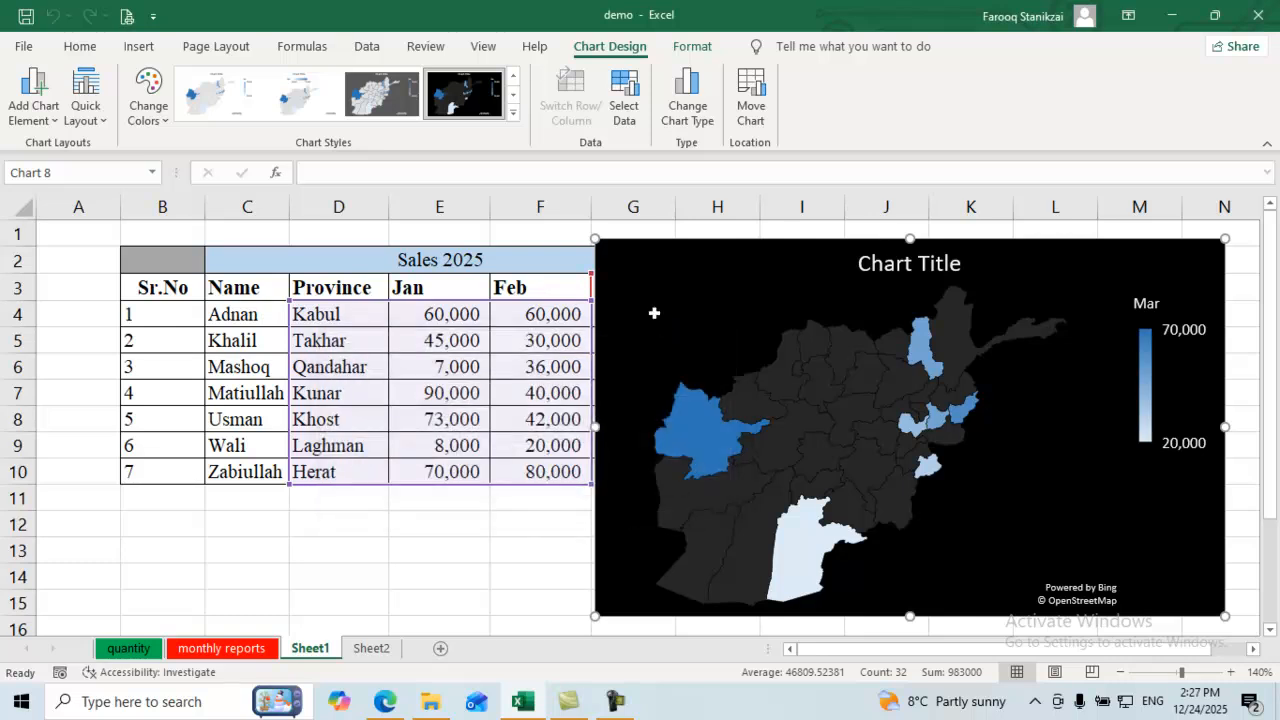
{"action": "left_click", "coordinate": [751, 97]}
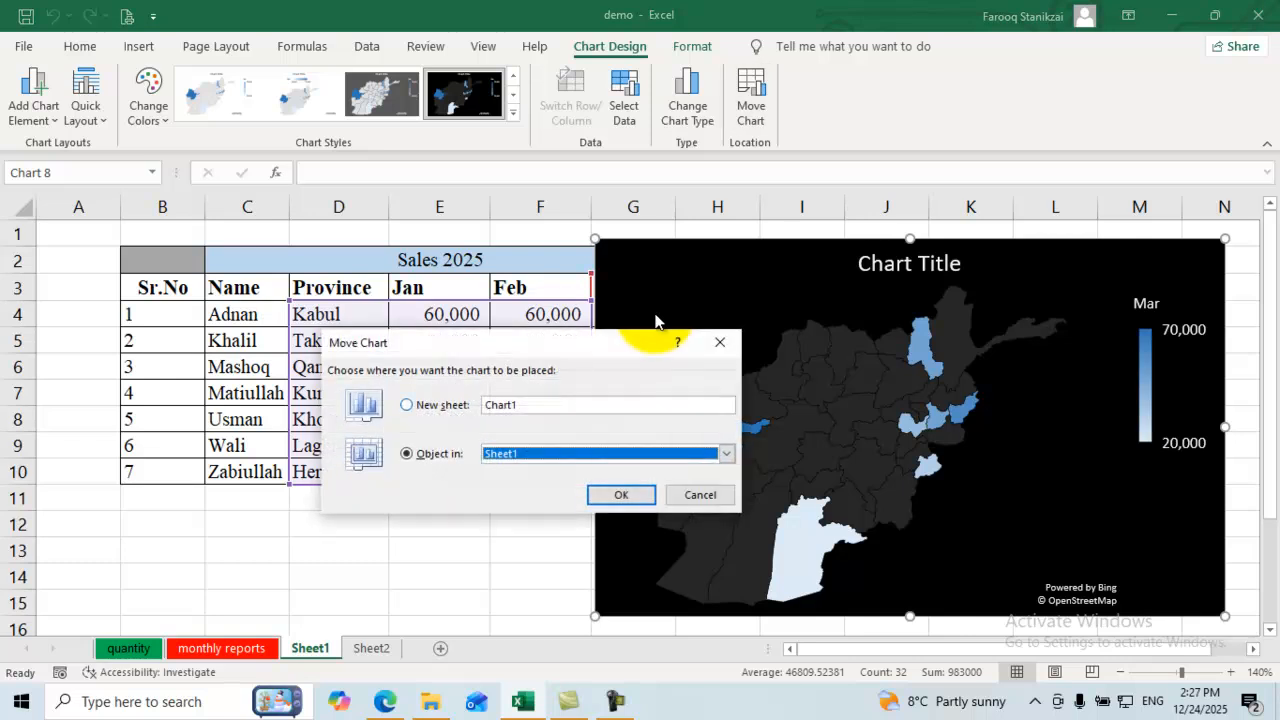
{"action": "key", "text": "alt+s"}
{"action": "key", "text": "Return"}
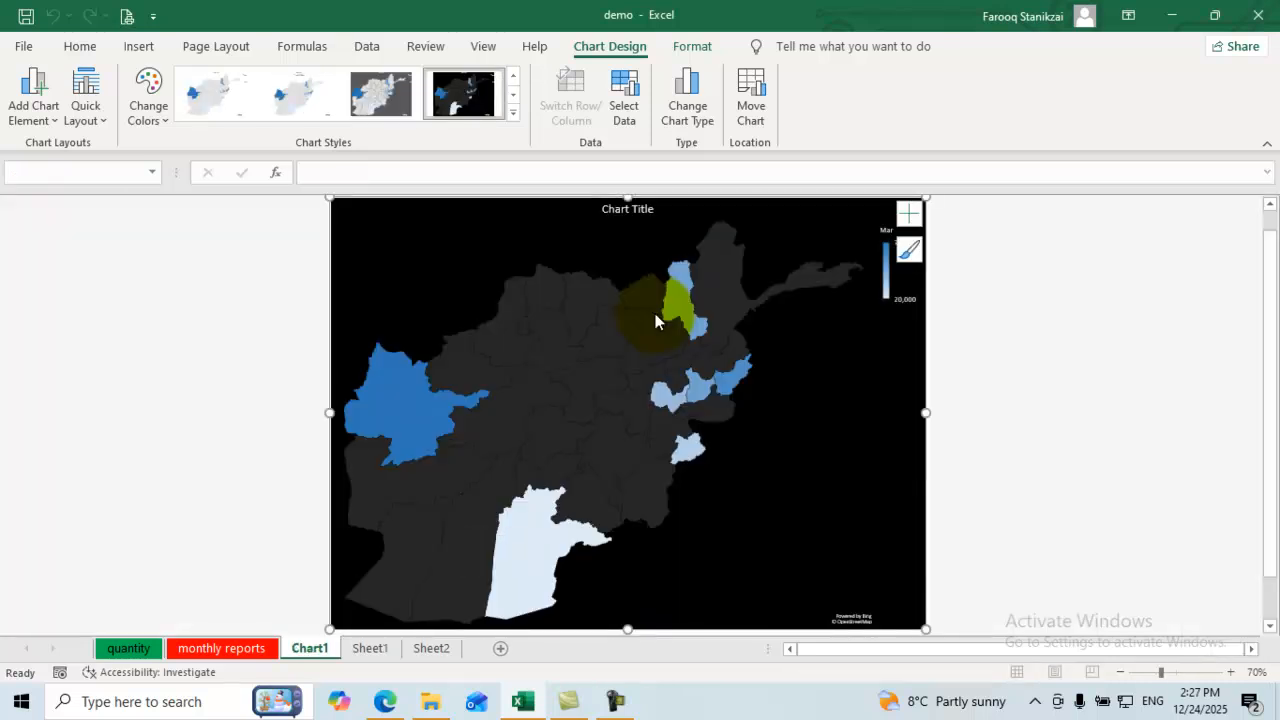
Step: Permanently delete the Chart1 sheet containing the map chart
{"action": "left_click", "coordinate": [657, 320]}
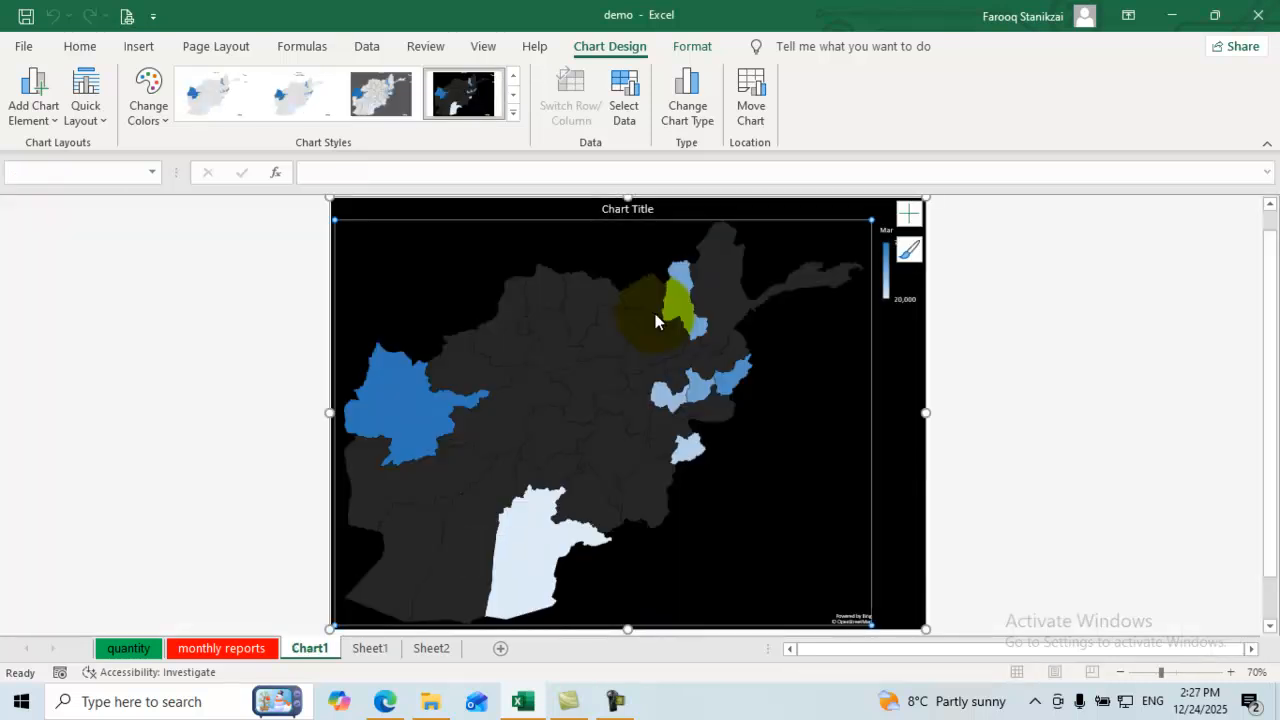
{"action": "key", "text": "Escape"}
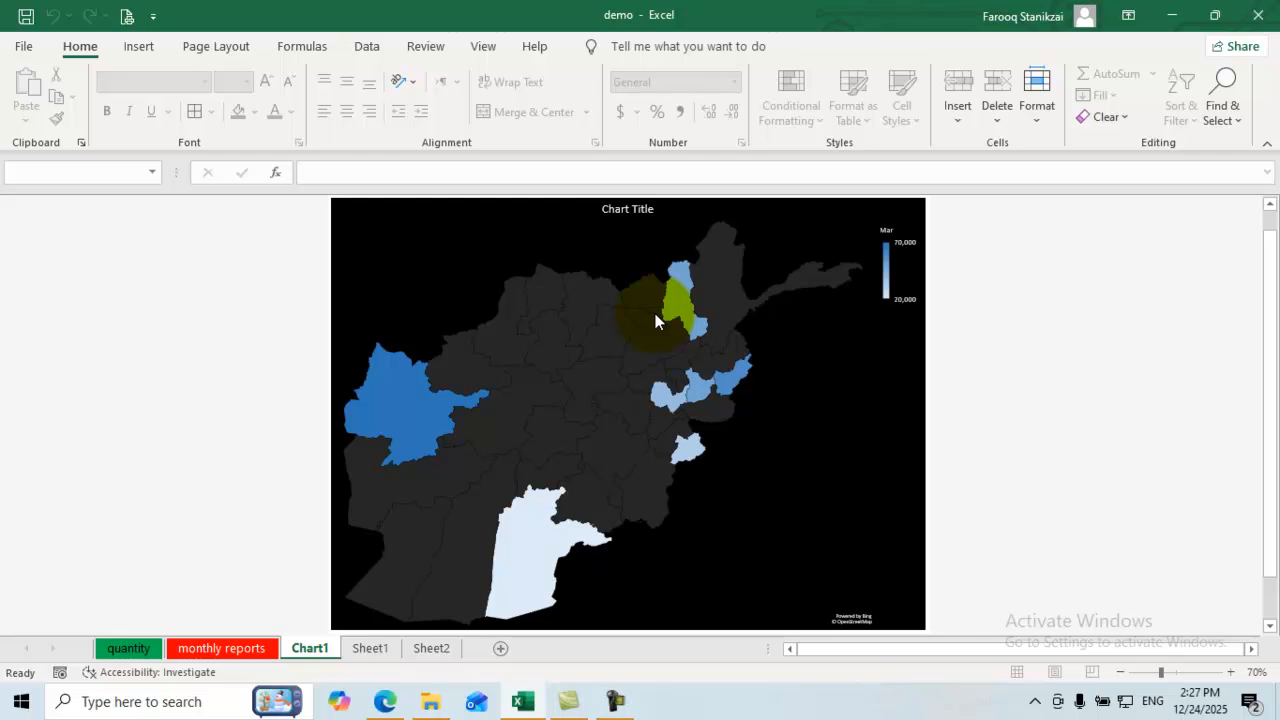
{"action": "right_click", "coordinate": [314, 646]}
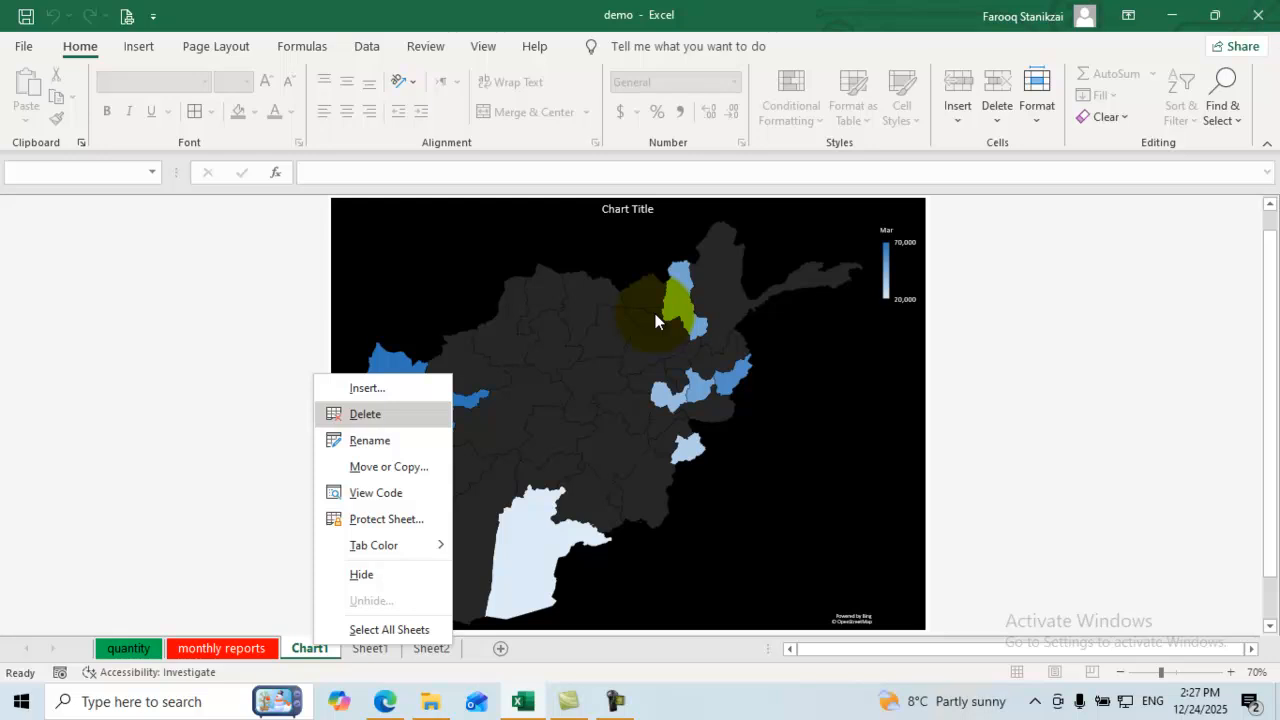
{"action": "left_click", "coordinate": [365, 413]}
{"action": "key", "text": "Return"}
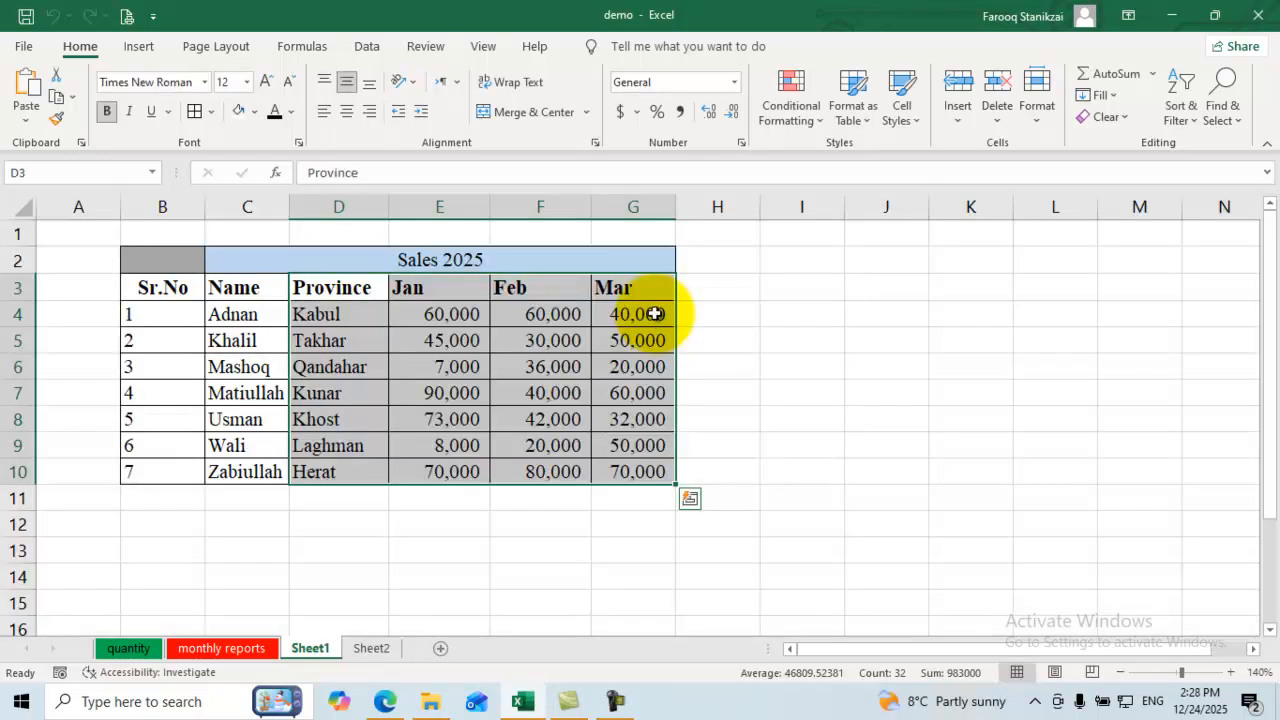
Step: Glance at the pivot chart choices, then select empty cell H4 and widen column H
{"action": "left_click", "coordinate": [634, 367]}
{"action": "left_click", "coordinate": [139, 47]}
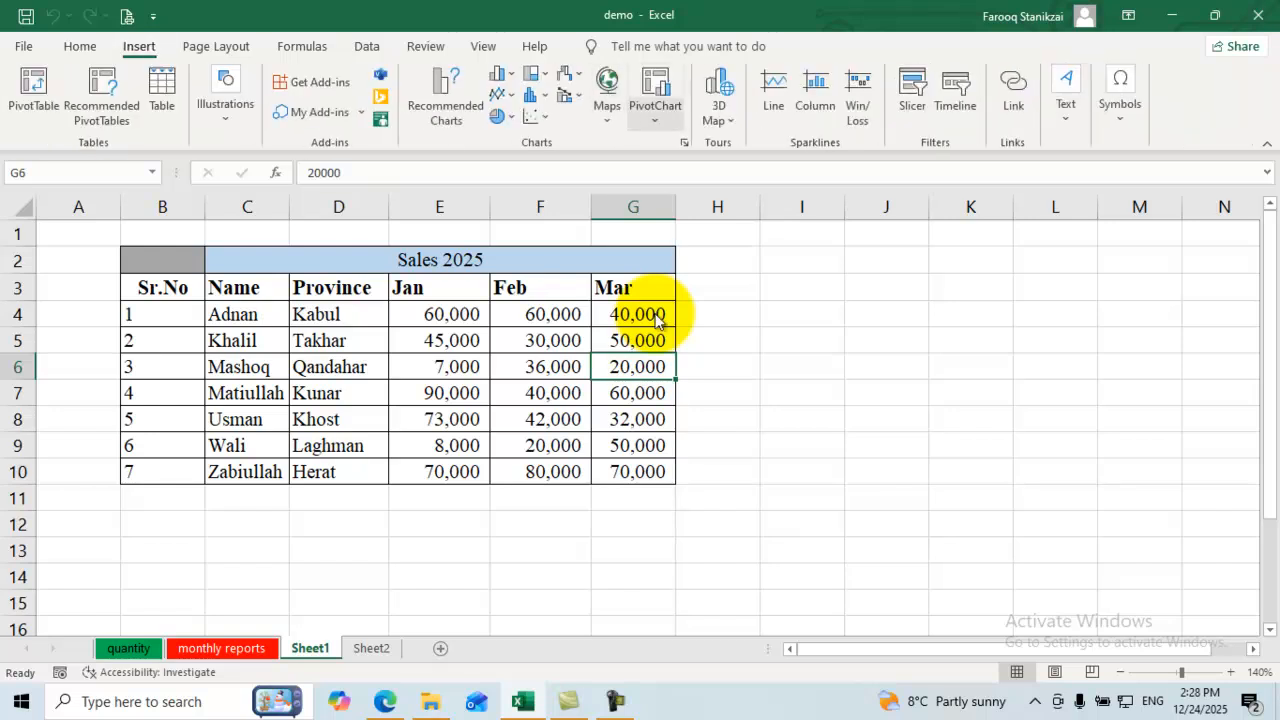
{"action": "left_click", "coordinate": [655, 105]}
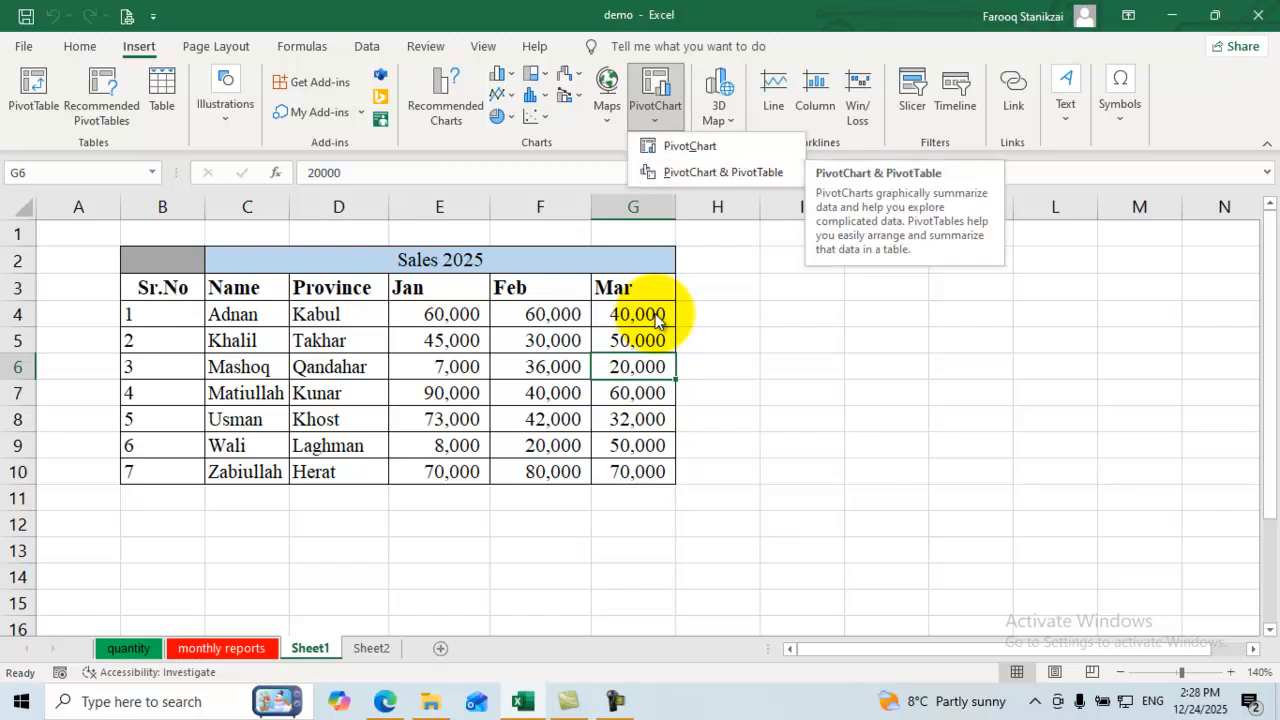
{"action": "left_click", "coordinate": [655, 105]}
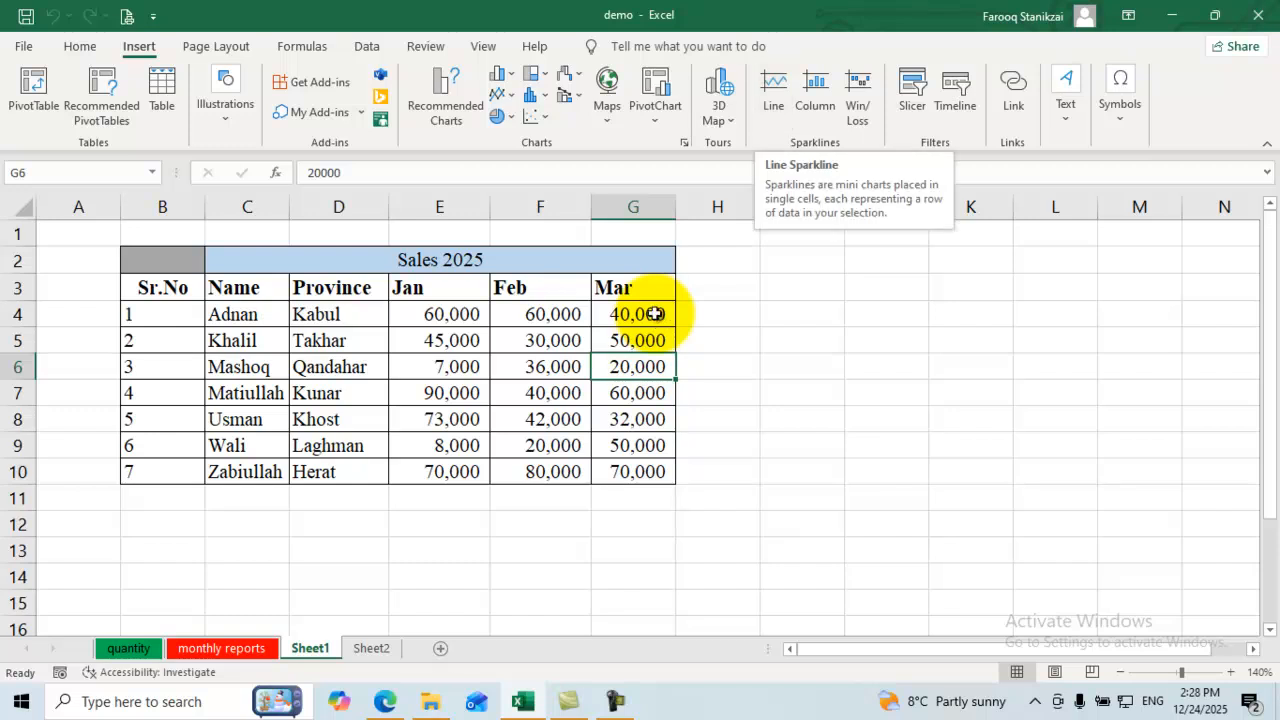
{"action": "left_click", "coordinate": [717, 314]}
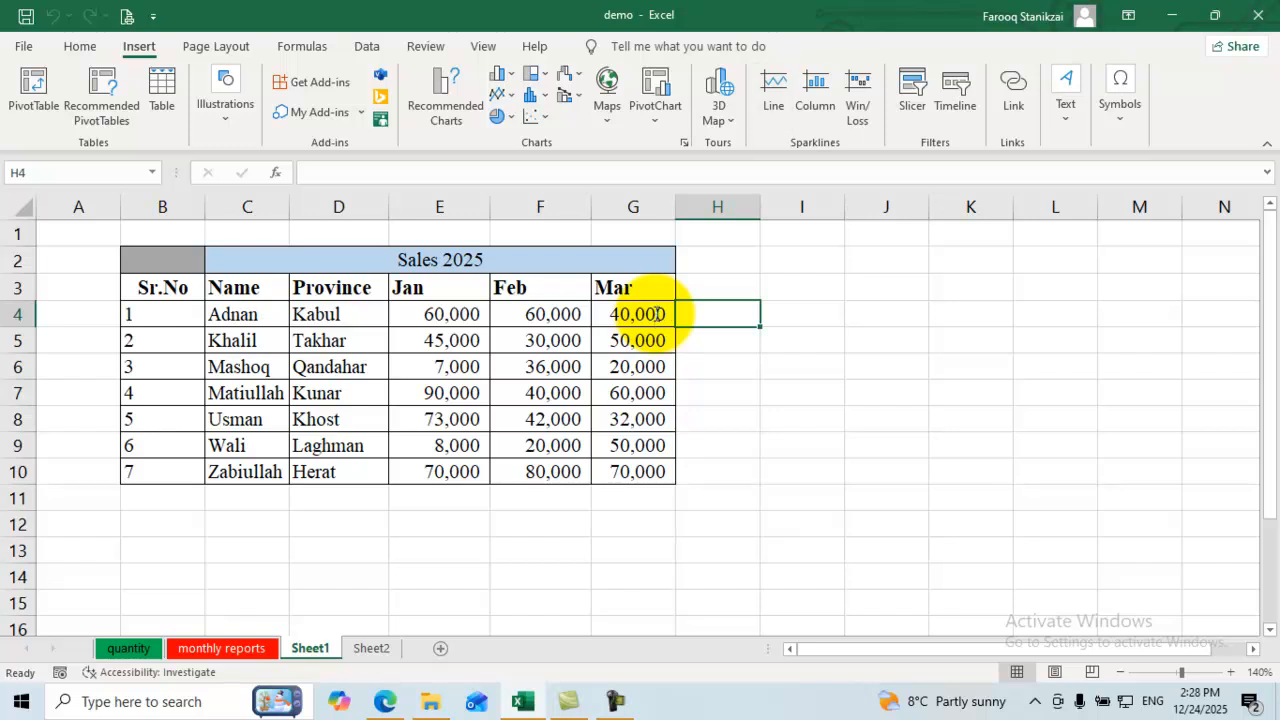
{"action": "left_click_drag", "start_coordinate": [760, 206], "coordinate": [800, 206]}
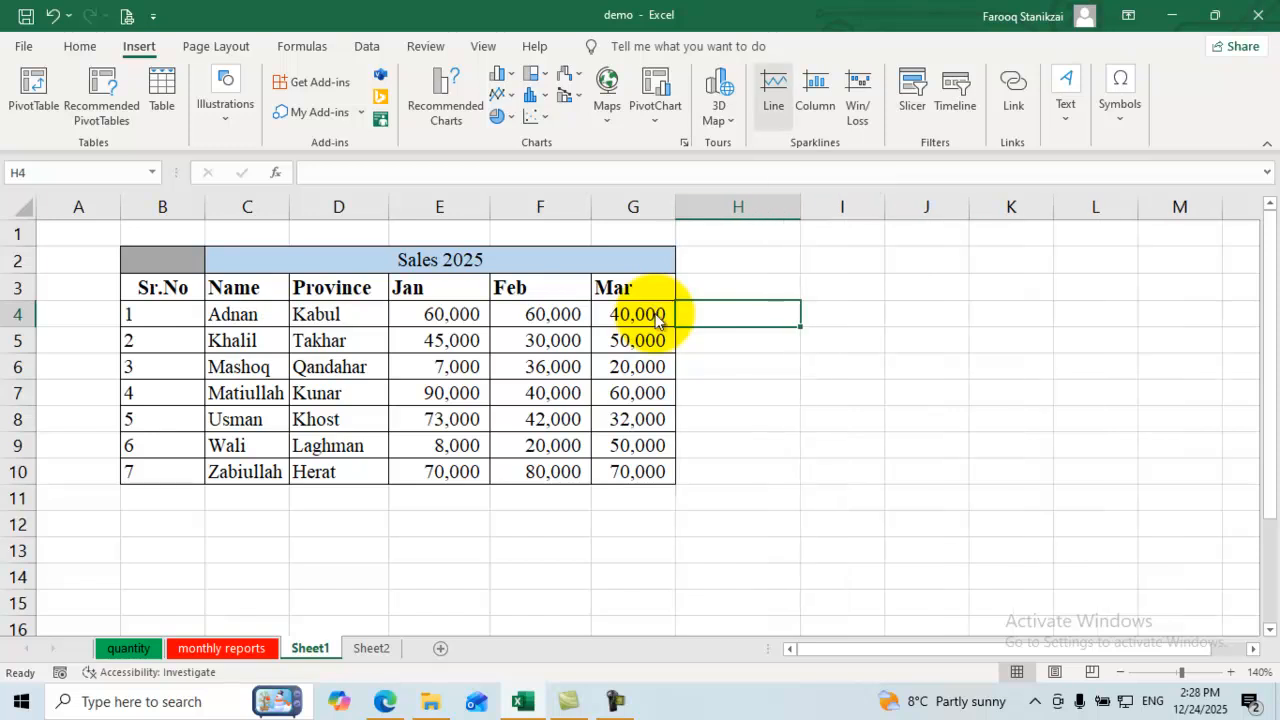
Step: Create a line sparkline in $H$4 from the data range G3:G10
{"action": "left_click", "coordinate": [773, 97]}
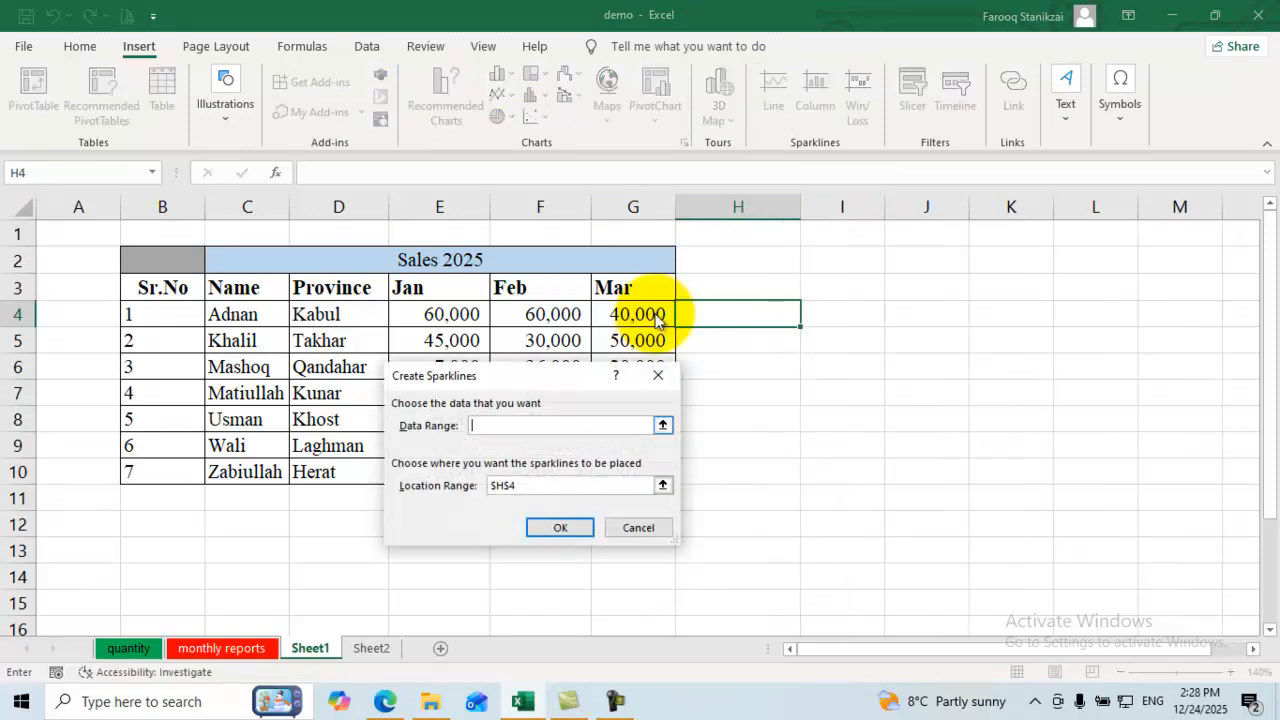
{"action": "left_click", "coordinate": [663, 426]}
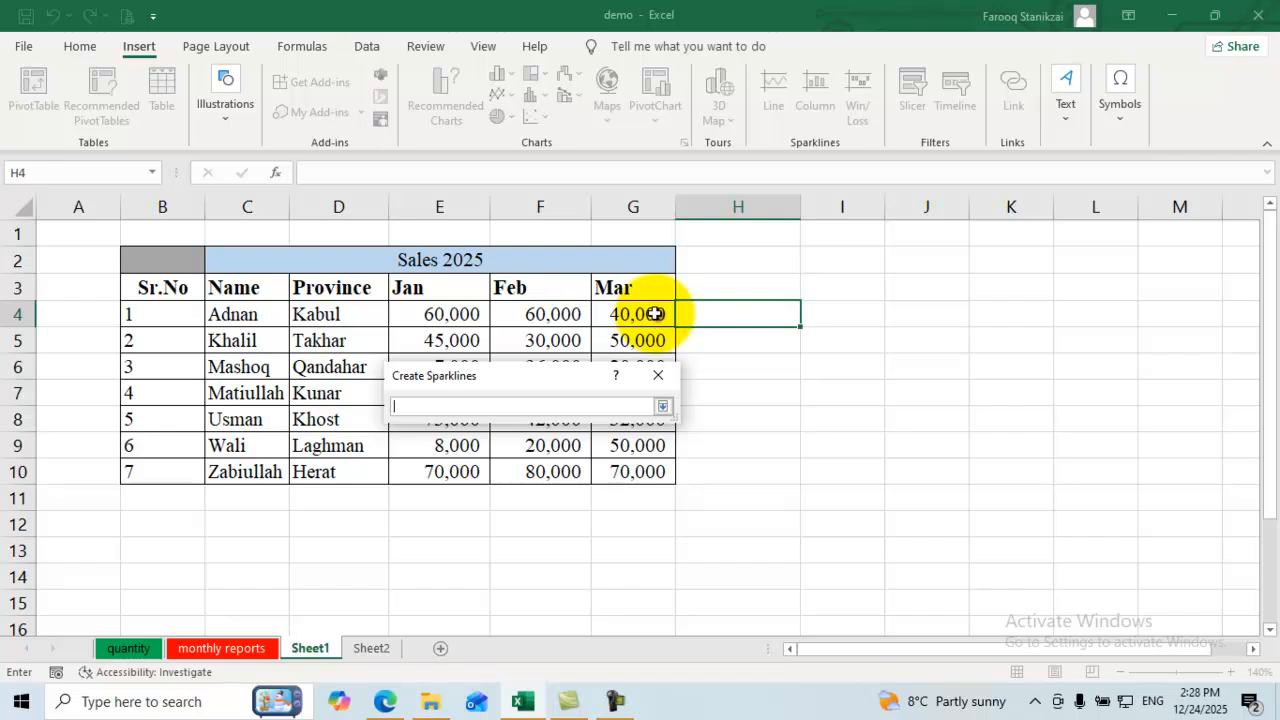
{"action": "left_click_drag", "start_coordinate": [633, 287], "coordinate": [633, 471]}
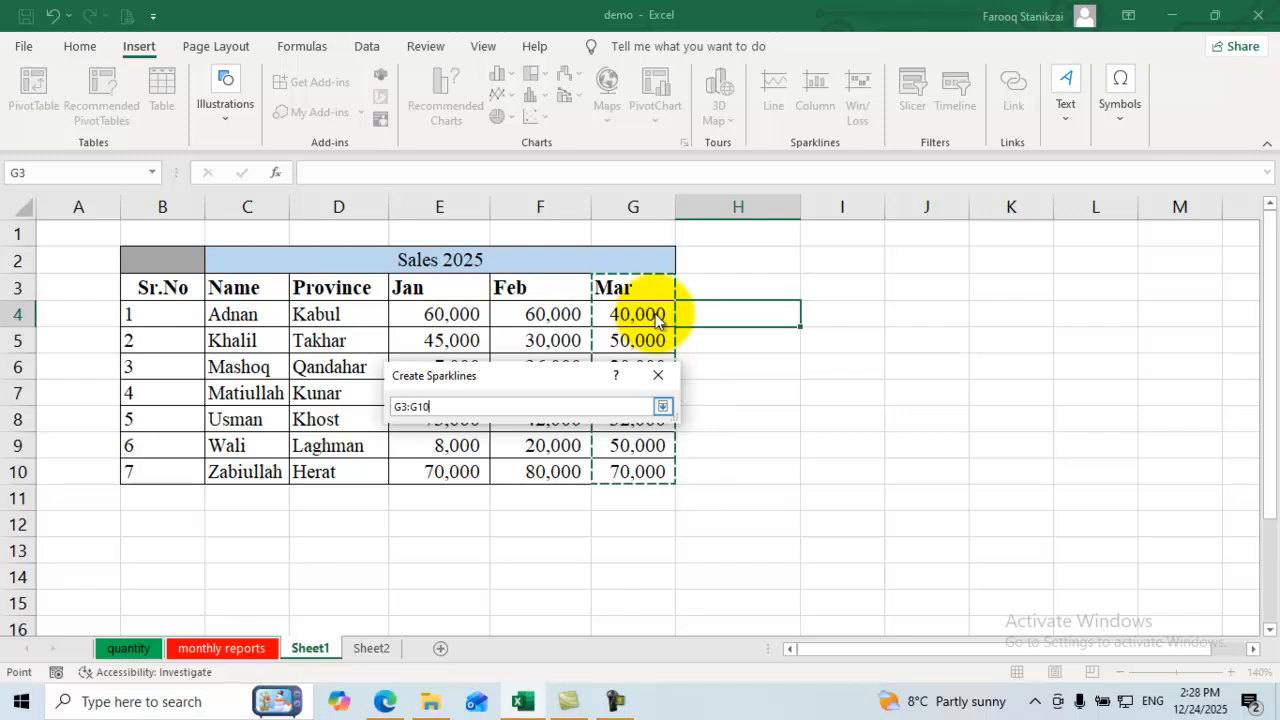
{"action": "left_click", "coordinate": [663, 406]}
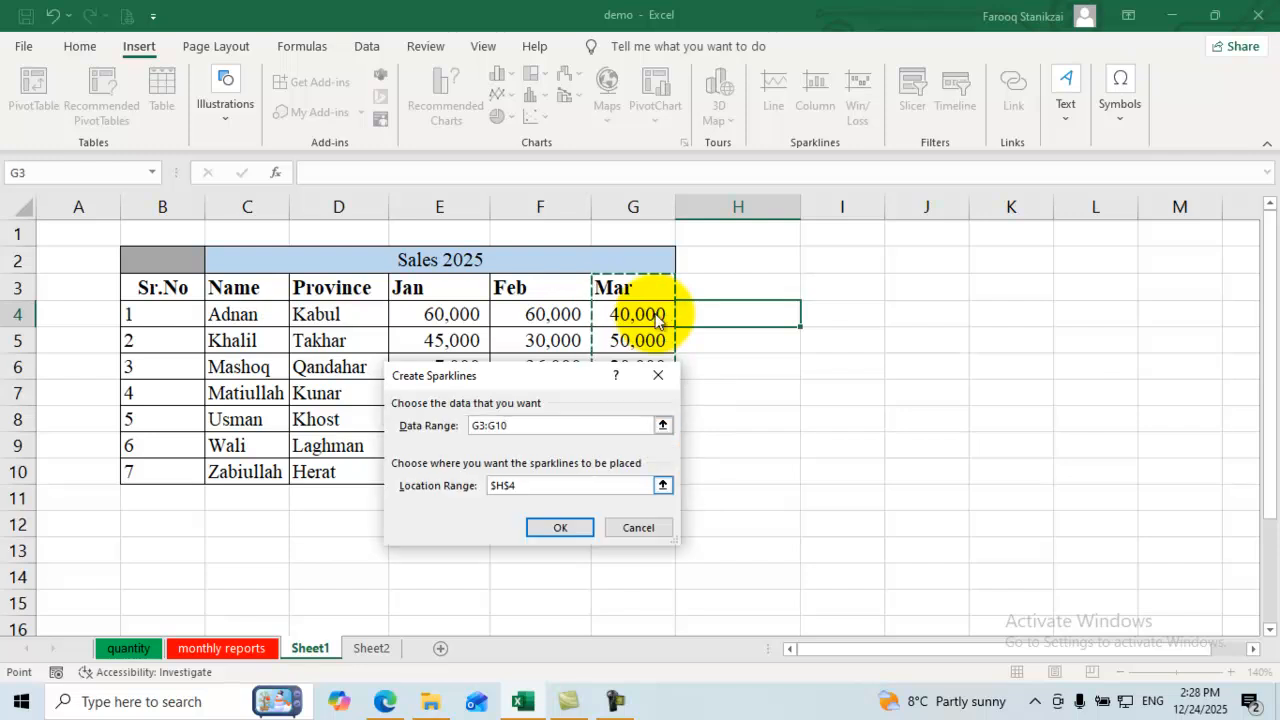
{"action": "left_click", "coordinate": [662, 485]}
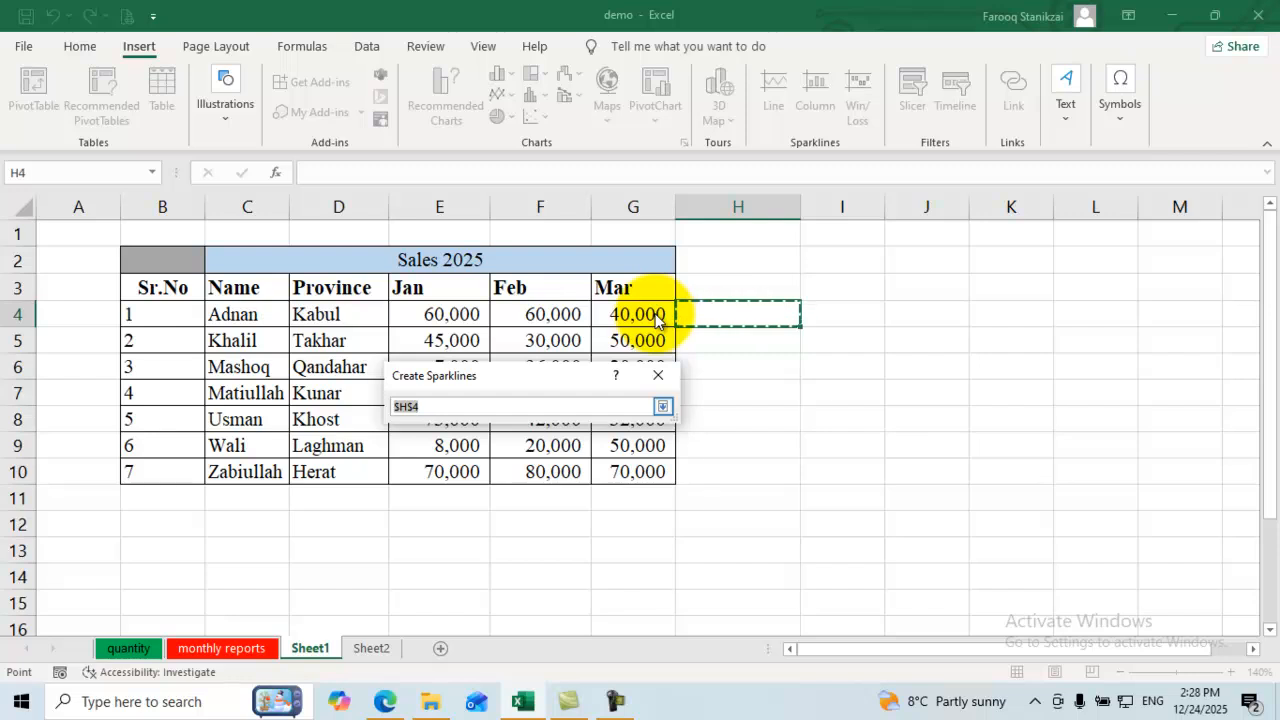
{"action": "key", "text": "Return"}
{"action": "key", "text": "Return"}
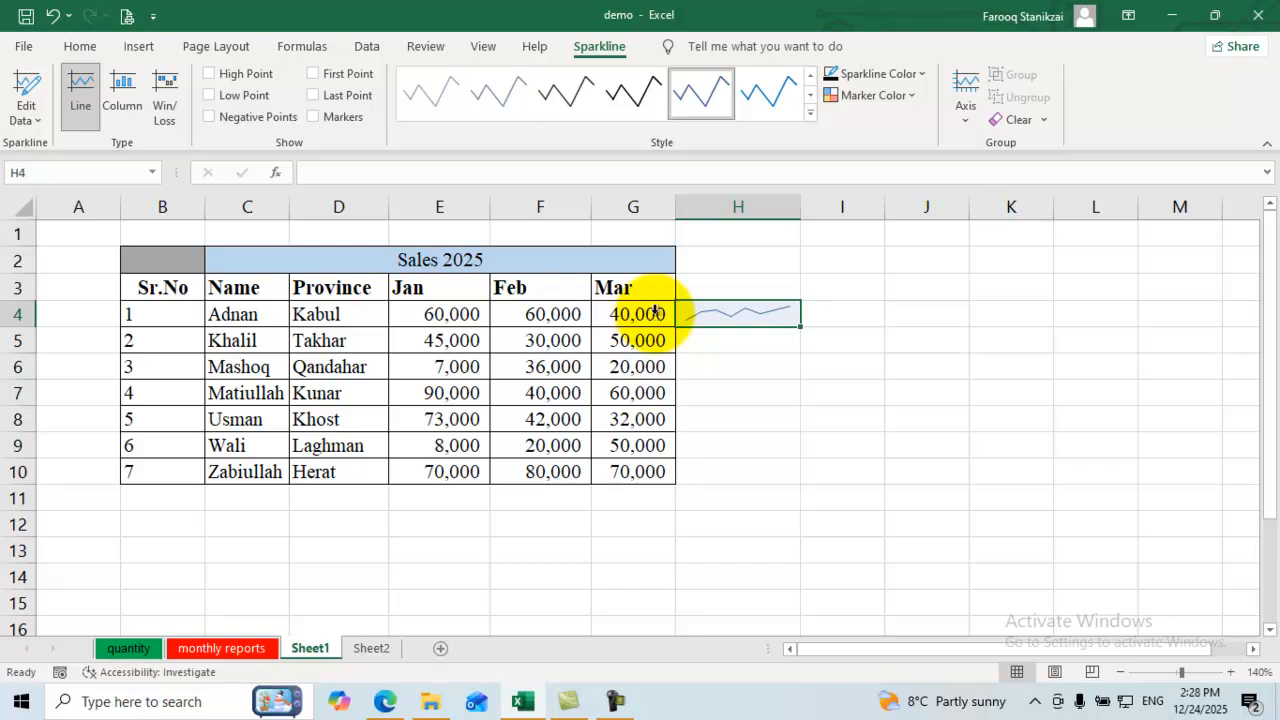
Step: Give the H4 sparkline a yellow style
{"action": "scroll", "coordinate": [655, 318], "scroll_direction": "up", "scroll_amount": 3, "text": "ctrl"}
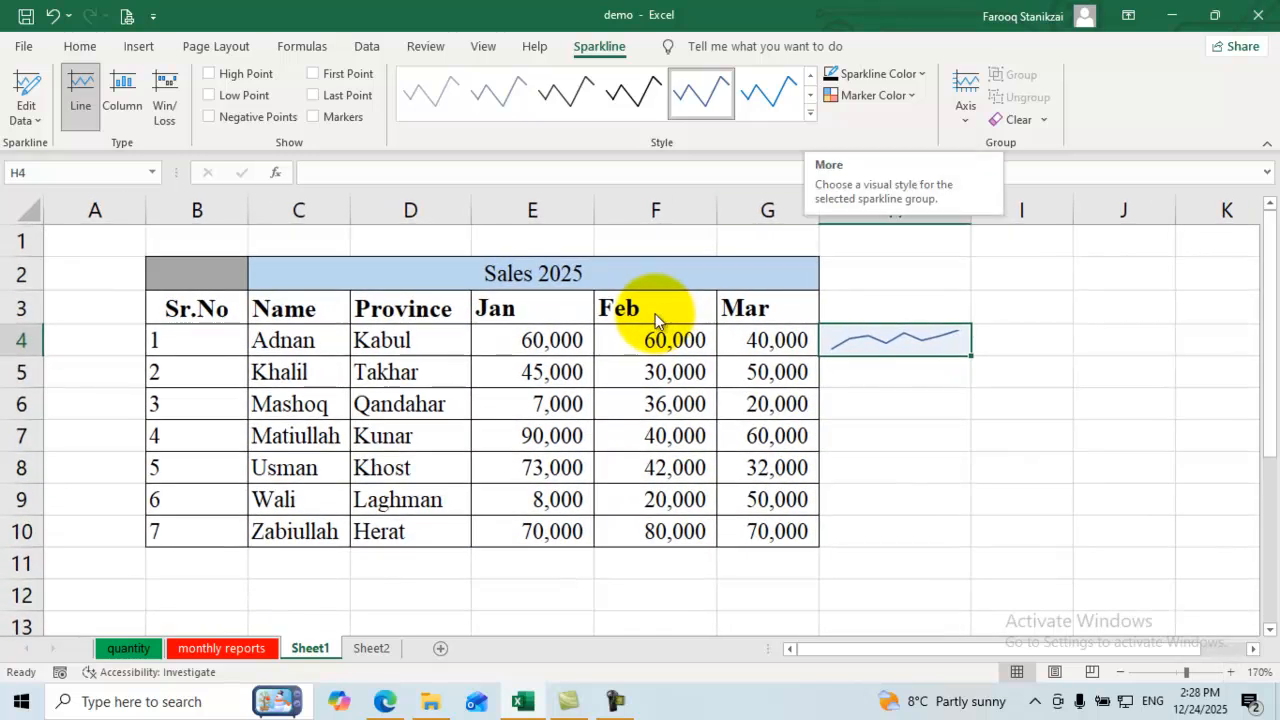
{"action": "left_click", "coordinate": [26, 108]}
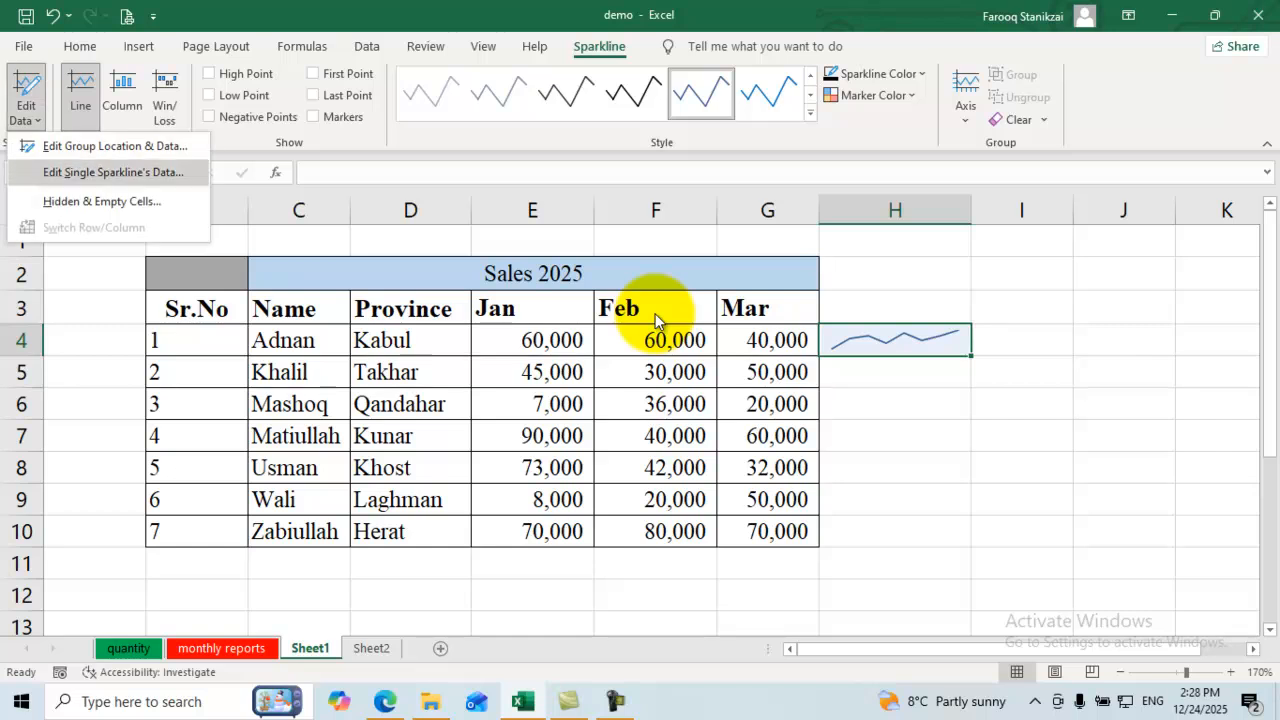
{"action": "left_click", "coordinate": [26, 108]}
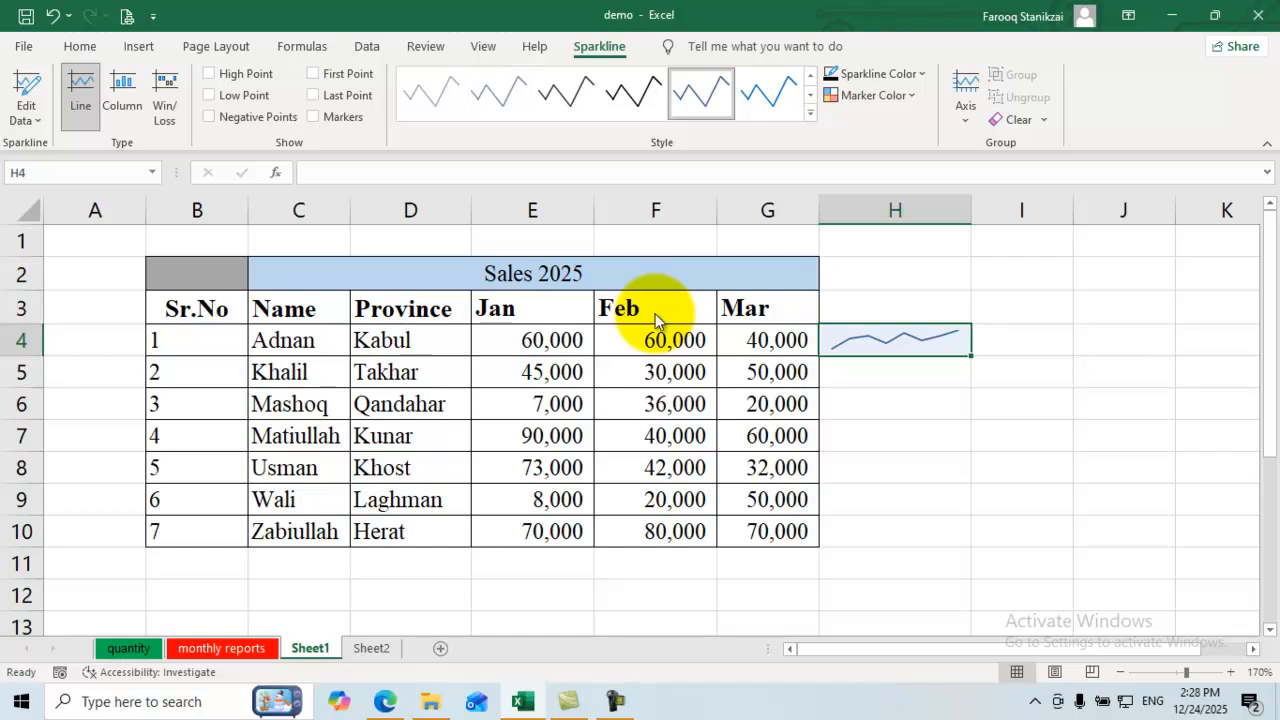
{"action": "left_click", "coordinate": [810, 114]}
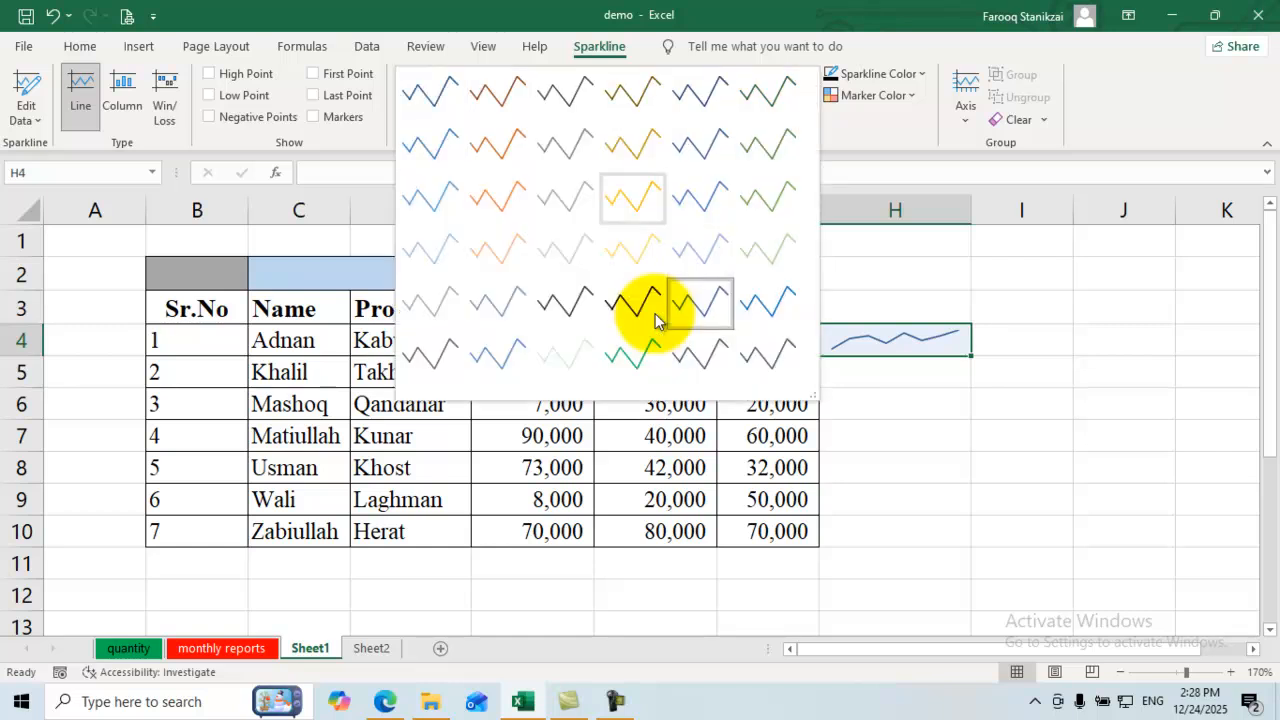
{"action": "left_click", "coordinate": [632, 197]}
Step: Mark the sparkline's high point in red and its low point in light blue
{"action": "left_click", "coordinate": [873, 95]}
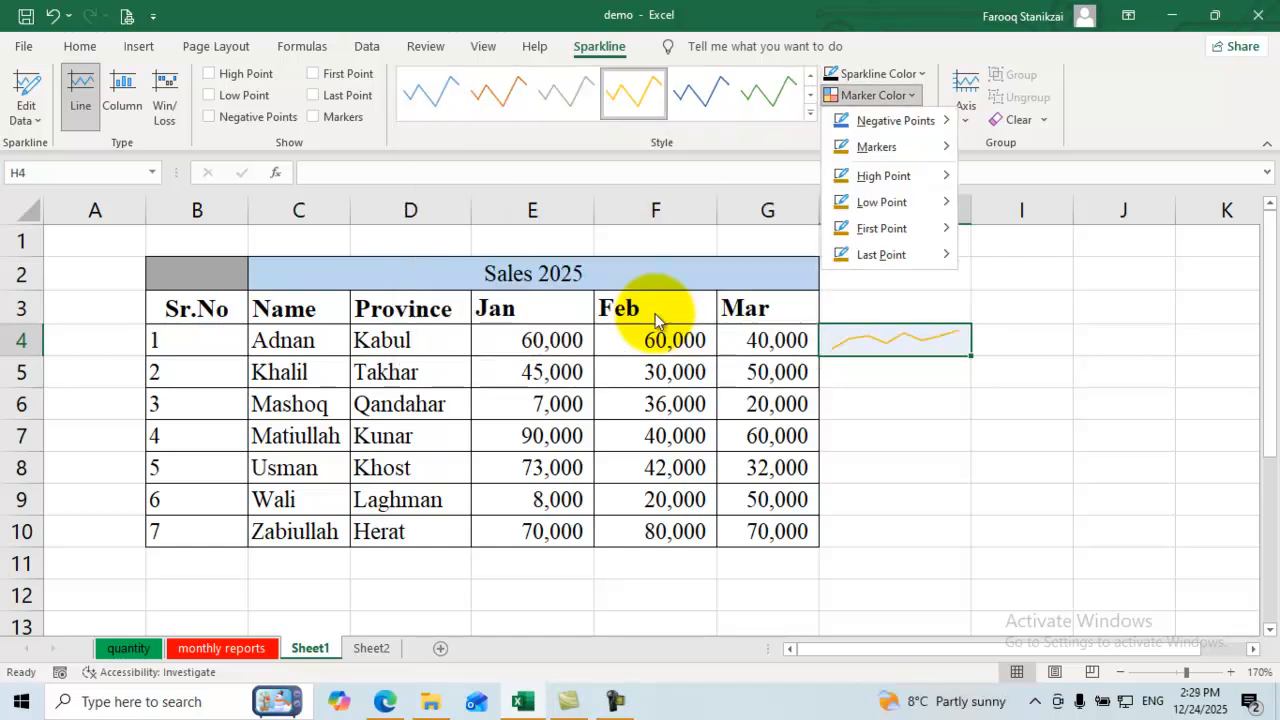
{"action": "mouse_move", "coordinate": [889, 147]}
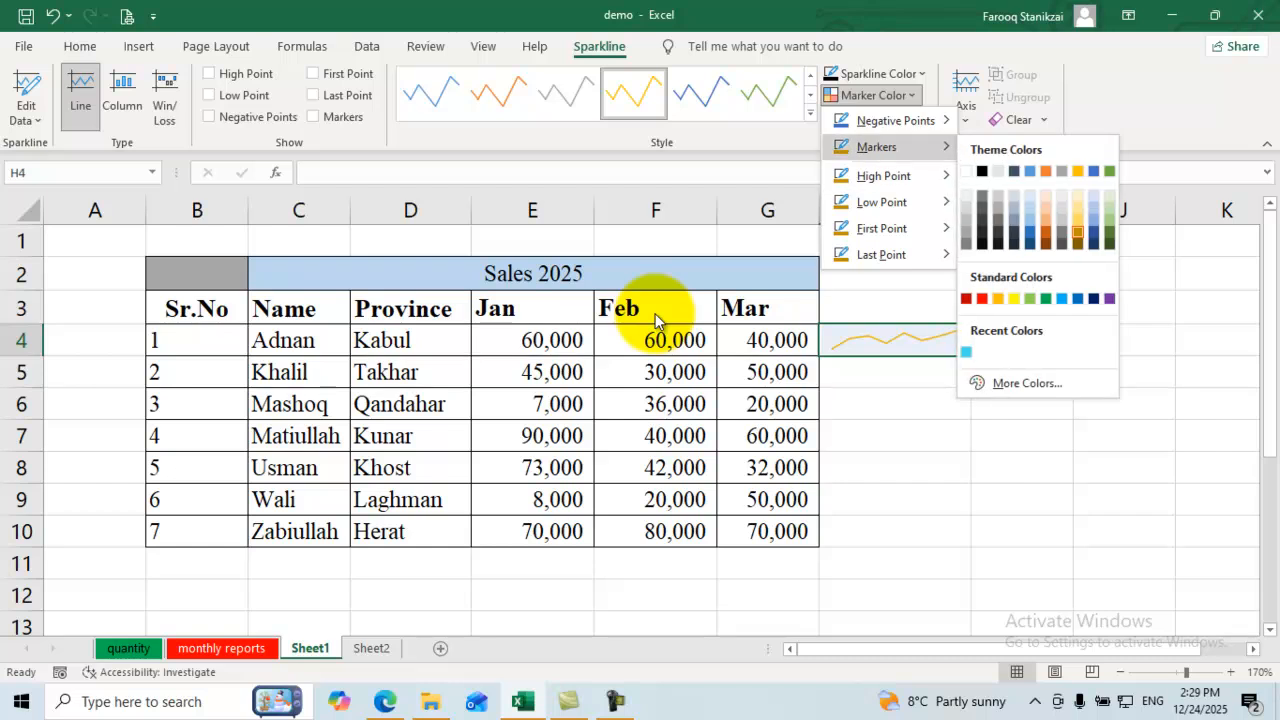
{"action": "mouse_move", "coordinate": [883, 176]}
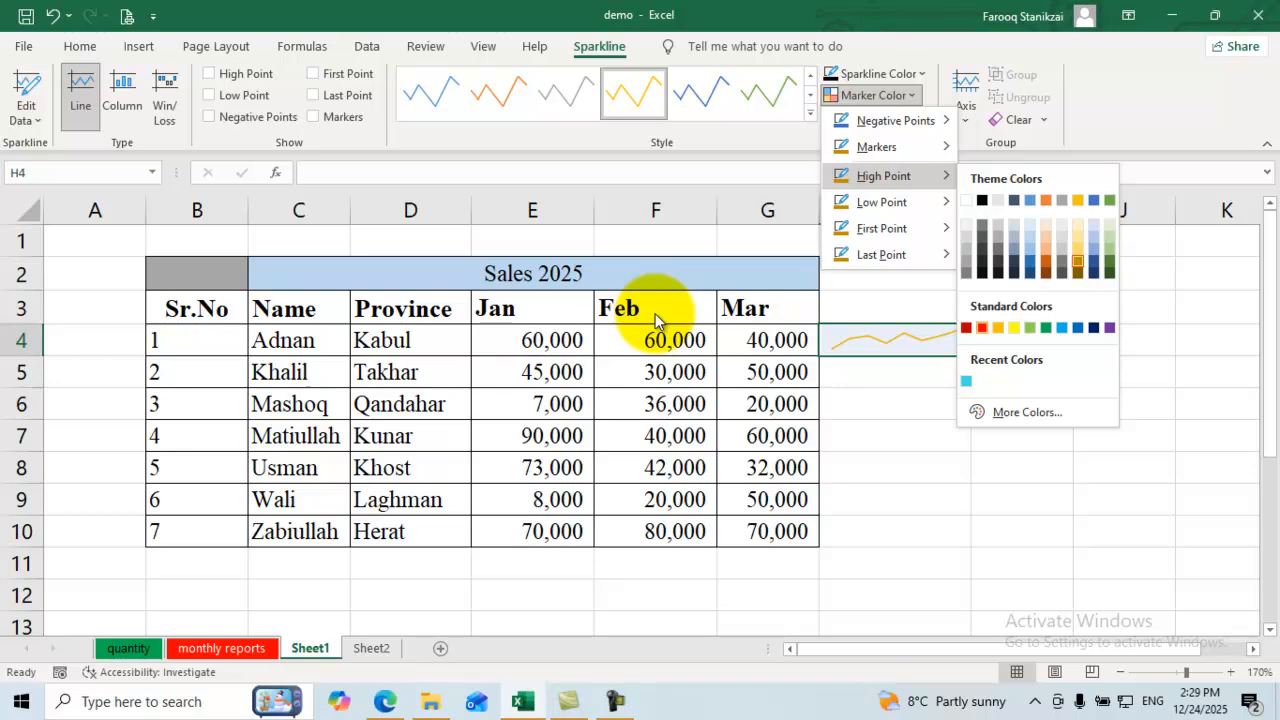
{"action": "left_click", "coordinate": [982, 327]}
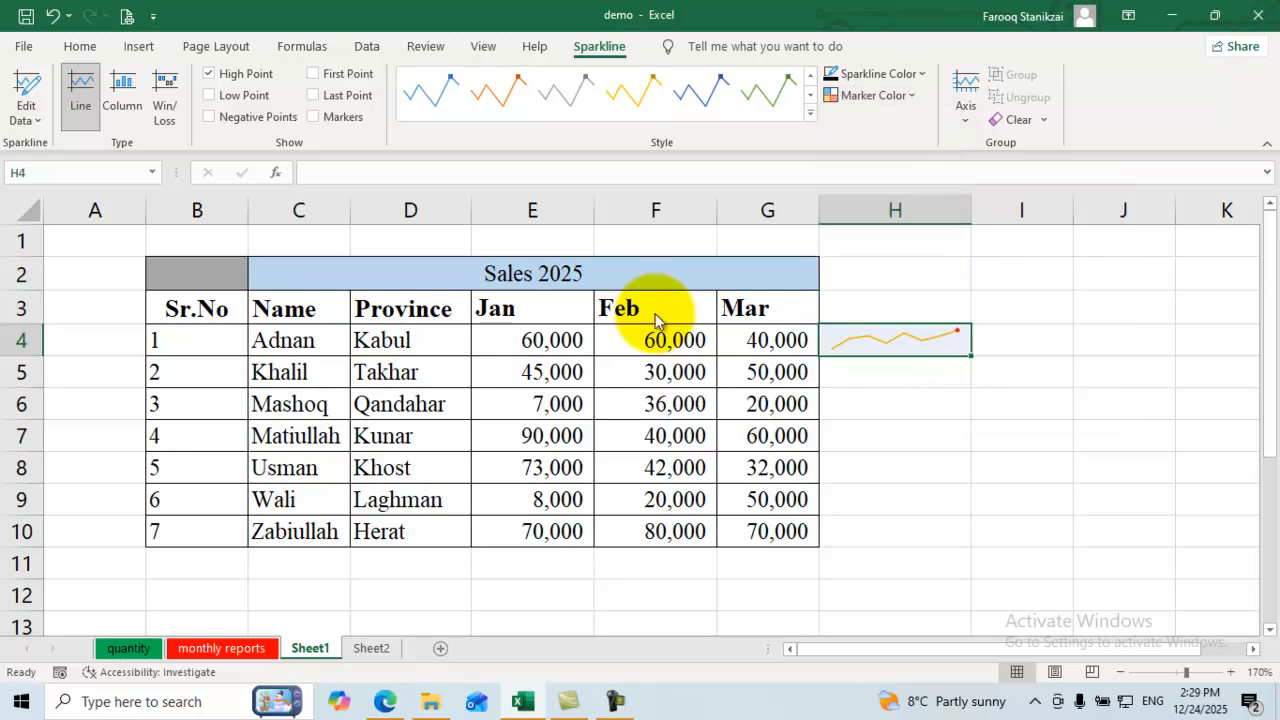
{"action": "left_click", "coordinate": [873, 95]}
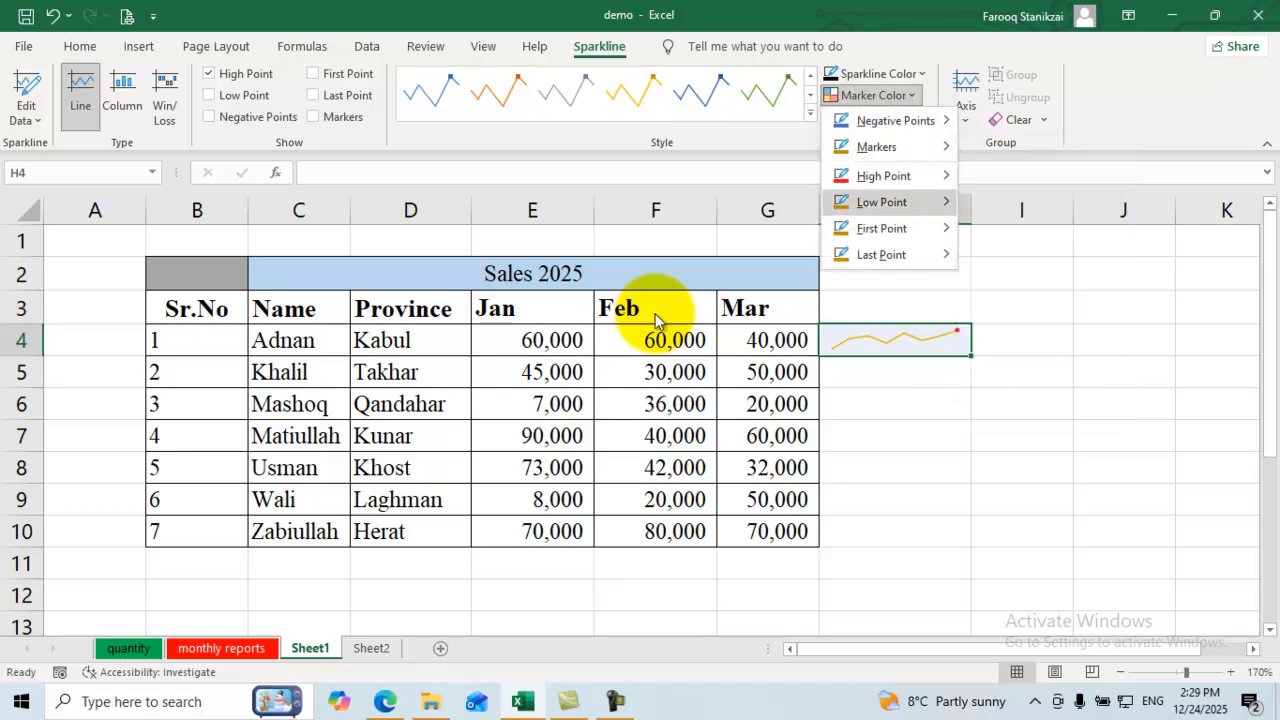
{"action": "mouse_move", "coordinate": [883, 202]}
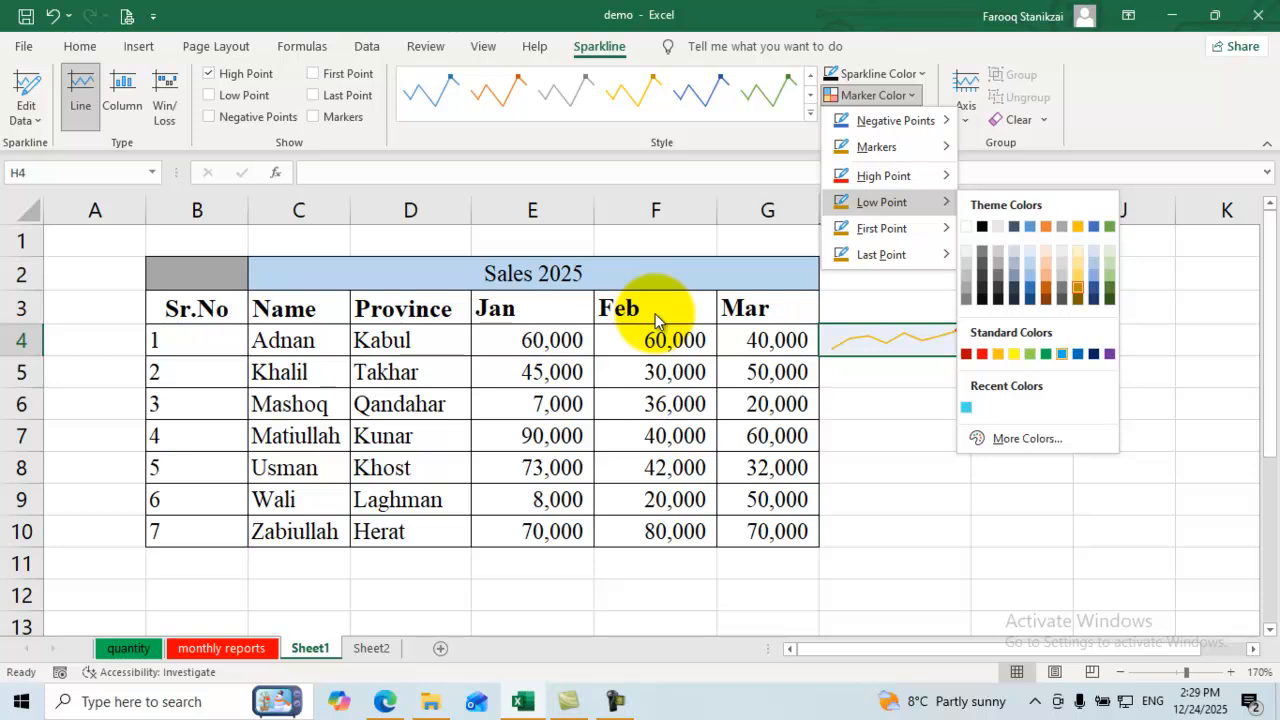
{"action": "left_click", "coordinate": [966, 407]}
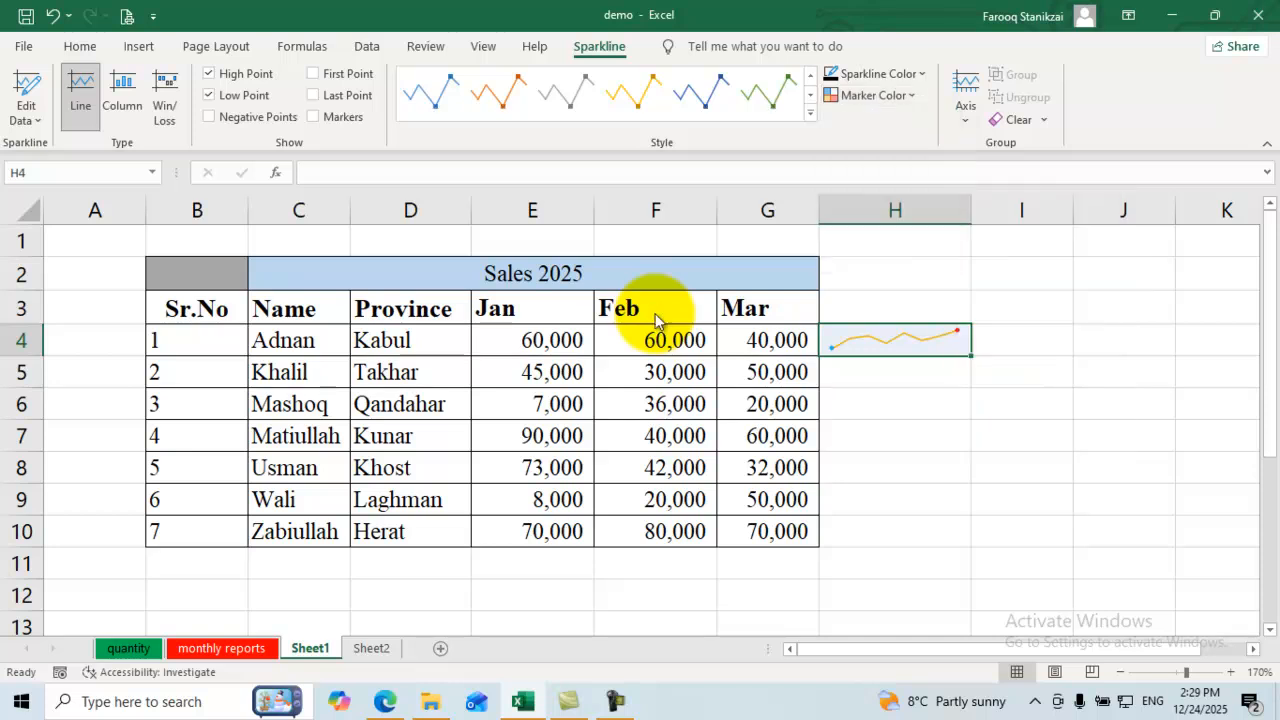
Step: Add a first-point marker, view the axis options, then clear the line sparkline from H4
{"action": "left_click", "coordinate": [873, 95]}
{"action": "key", "text": "Right"}
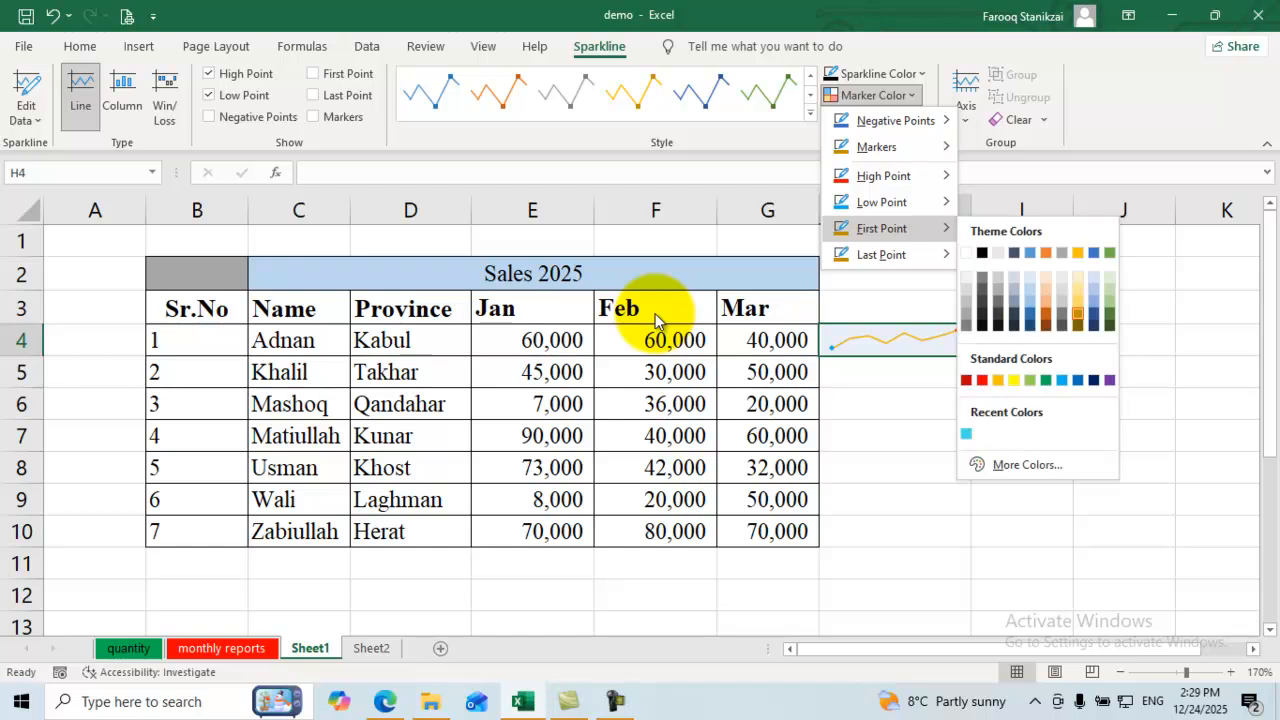
{"action": "key", "text": "Return"}
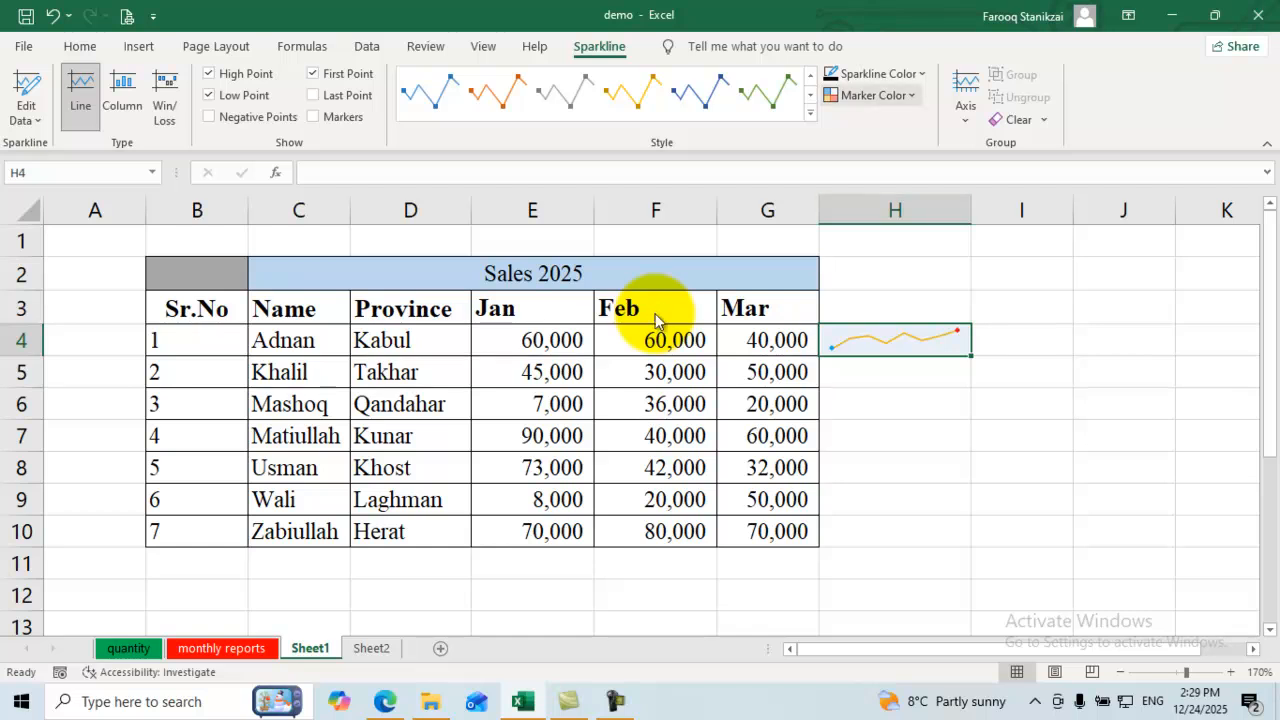
{"action": "left_click", "coordinate": [871, 95]}
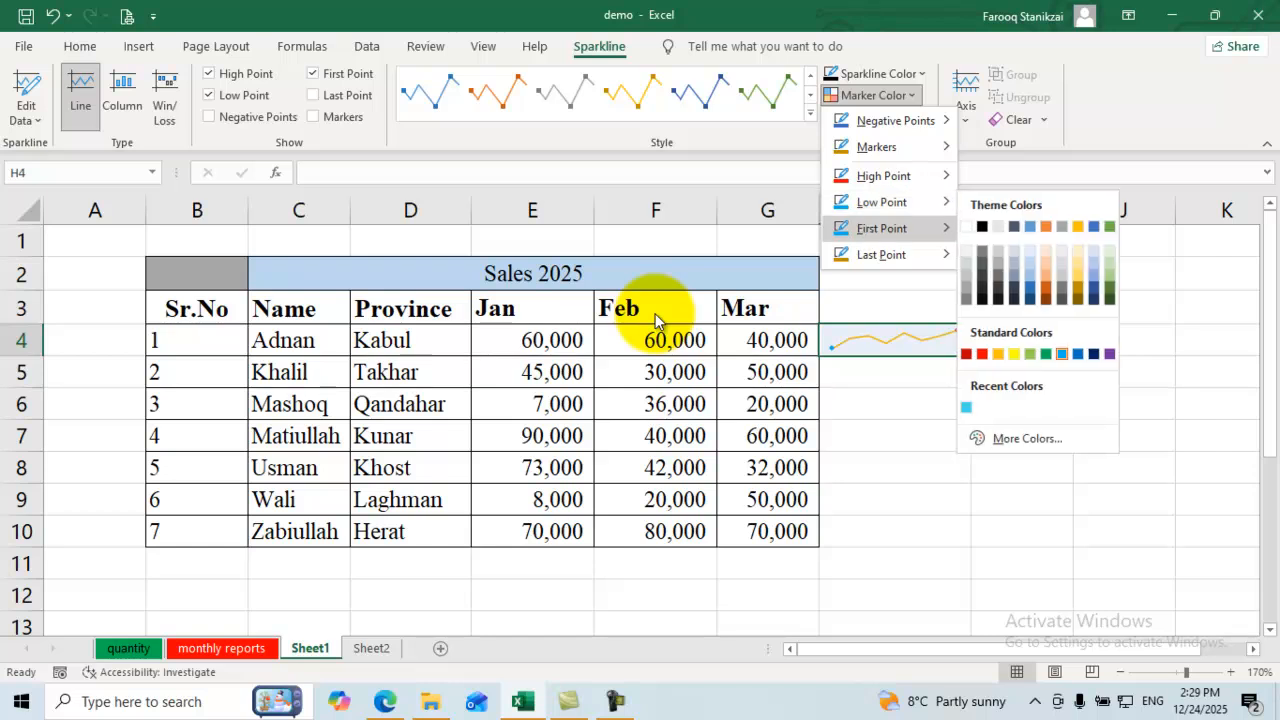
{"action": "left_click", "coordinate": [965, 105]}
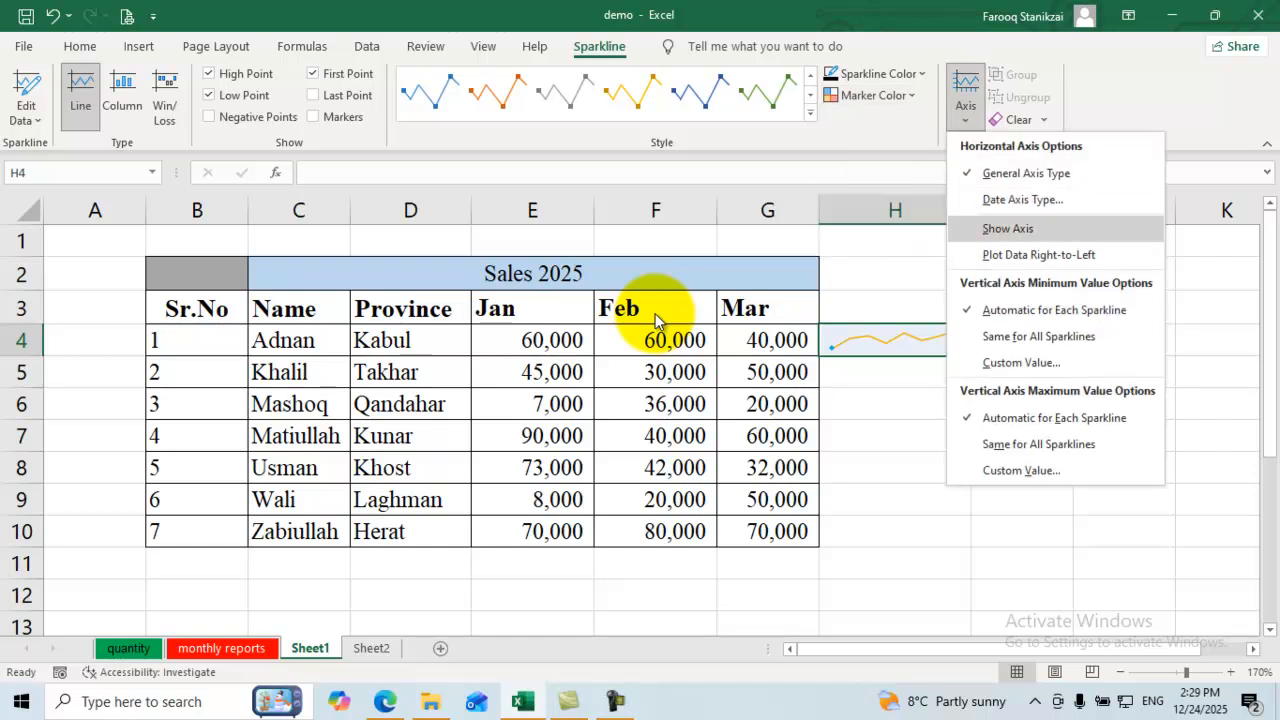
{"action": "left_click", "coordinate": [1012, 120]}
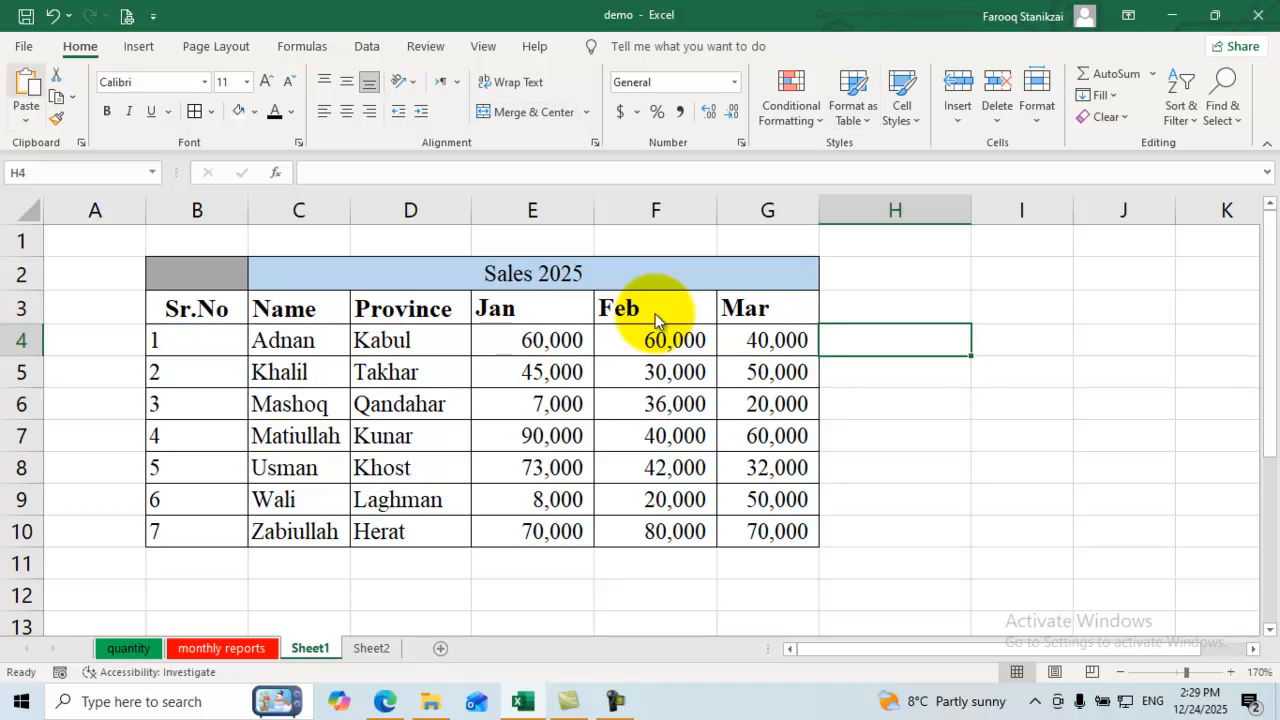
Step: Insert a column sparkline at $H$4 charting the Mar values G4:G10
{"action": "left_click", "coordinate": [138, 46]}
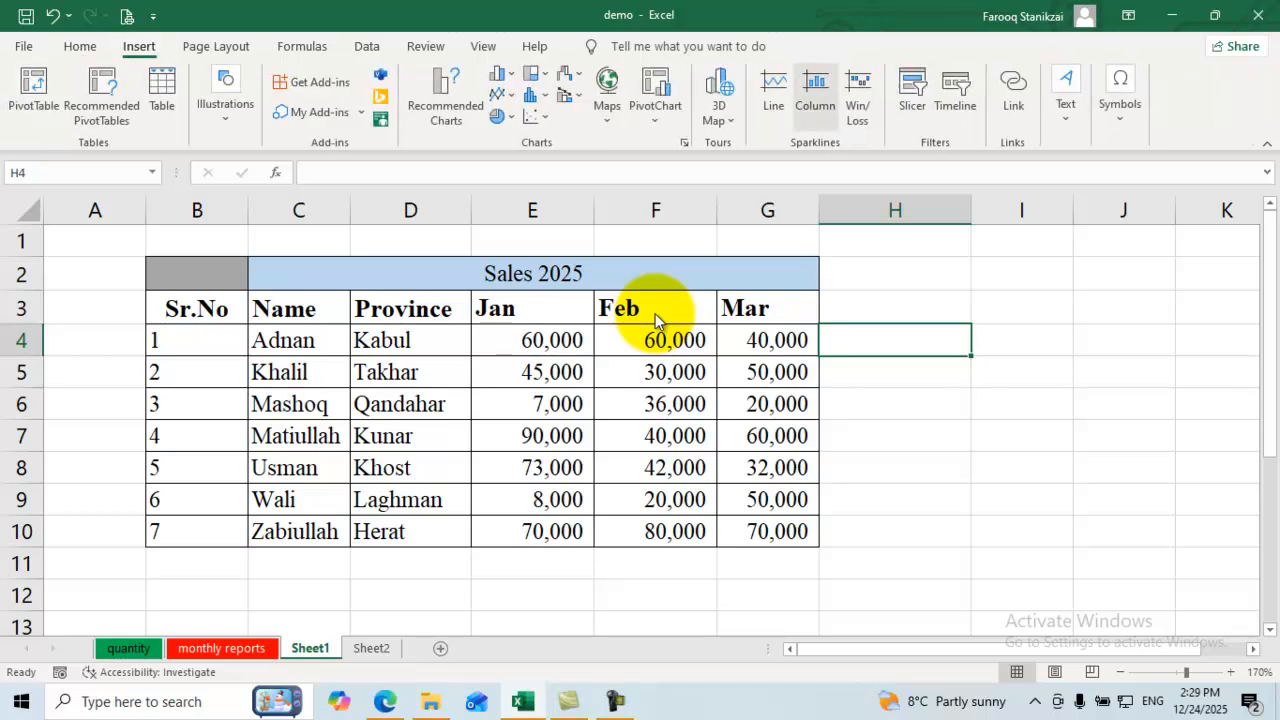
{"action": "left_click", "coordinate": [815, 95]}
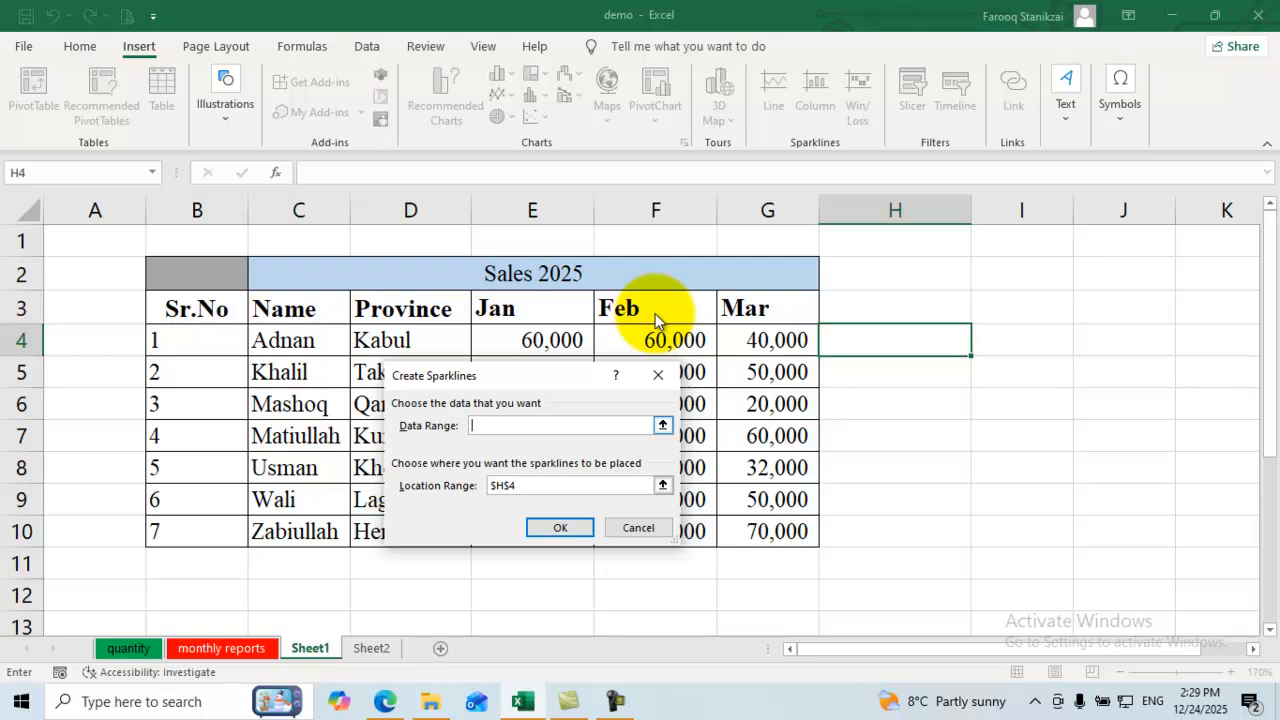
{"action": "left_click", "coordinate": [662, 425]}
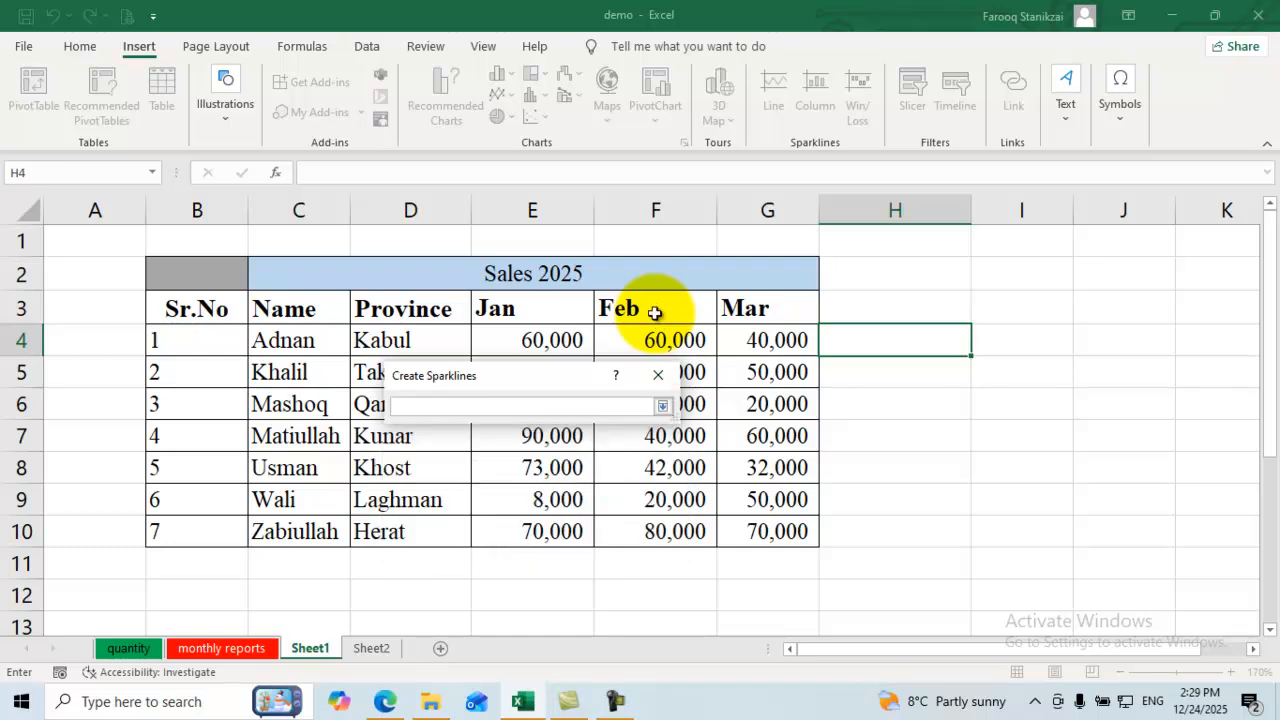
{"action": "mouse_move", "coordinate": [767, 340]}
{"action": "left_mouse_down"}
{"action": "mouse_move", "coordinate": [780, 372]}
{"action": "mouse_move", "coordinate": [780, 531]}
{"action": "left_mouse_up"}
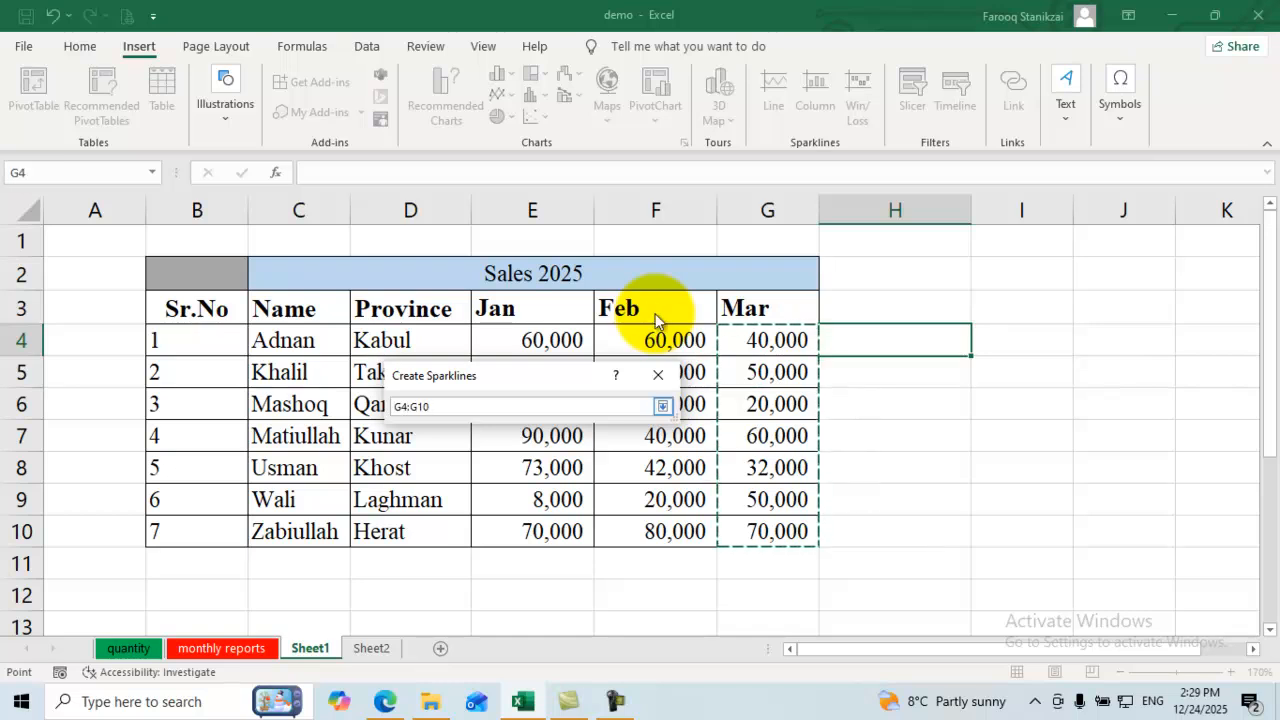
{"action": "left_click", "coordinate": [662, 406]}
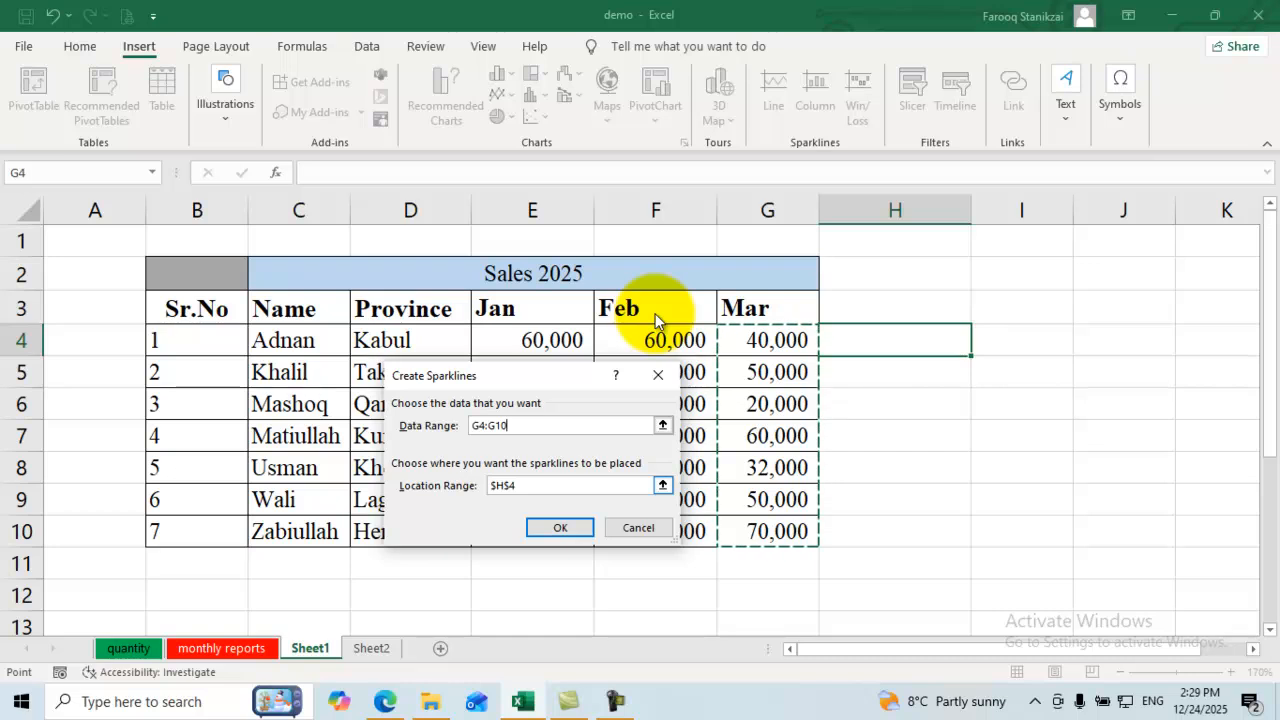
{"action": "left_click", "coordinate": [662, 485]}
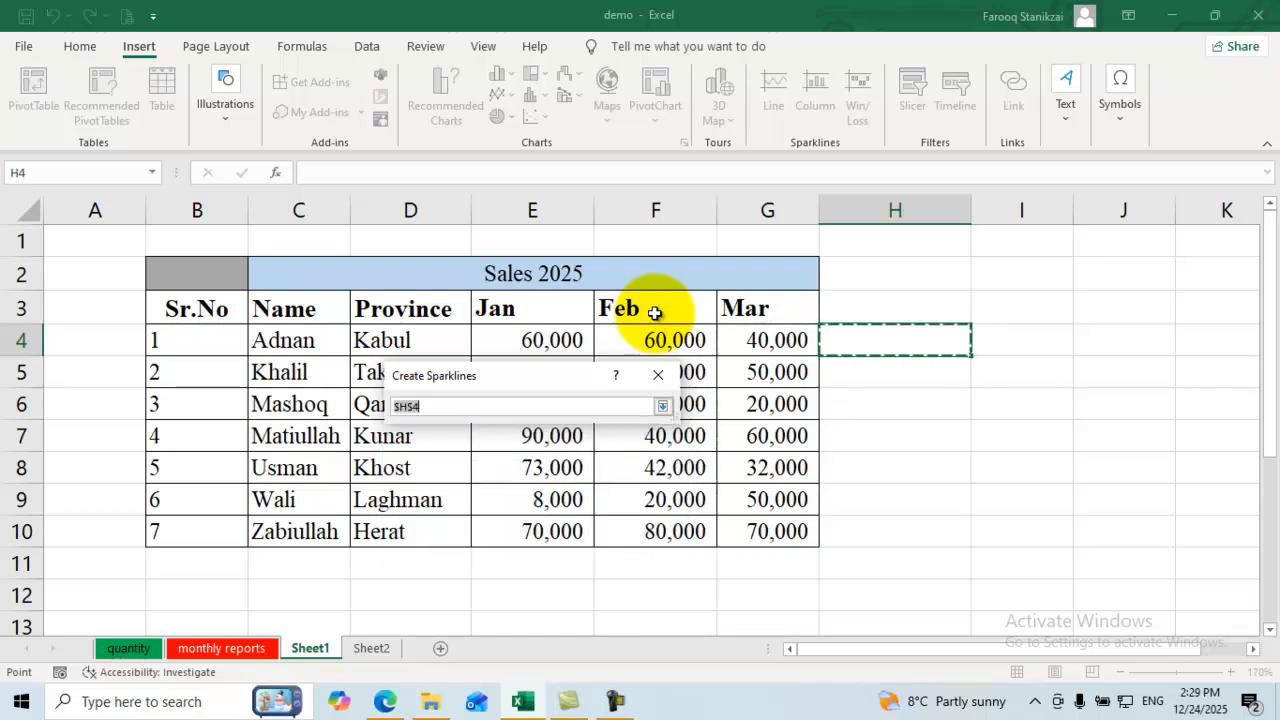
{"action": "key", "text": "Return"}
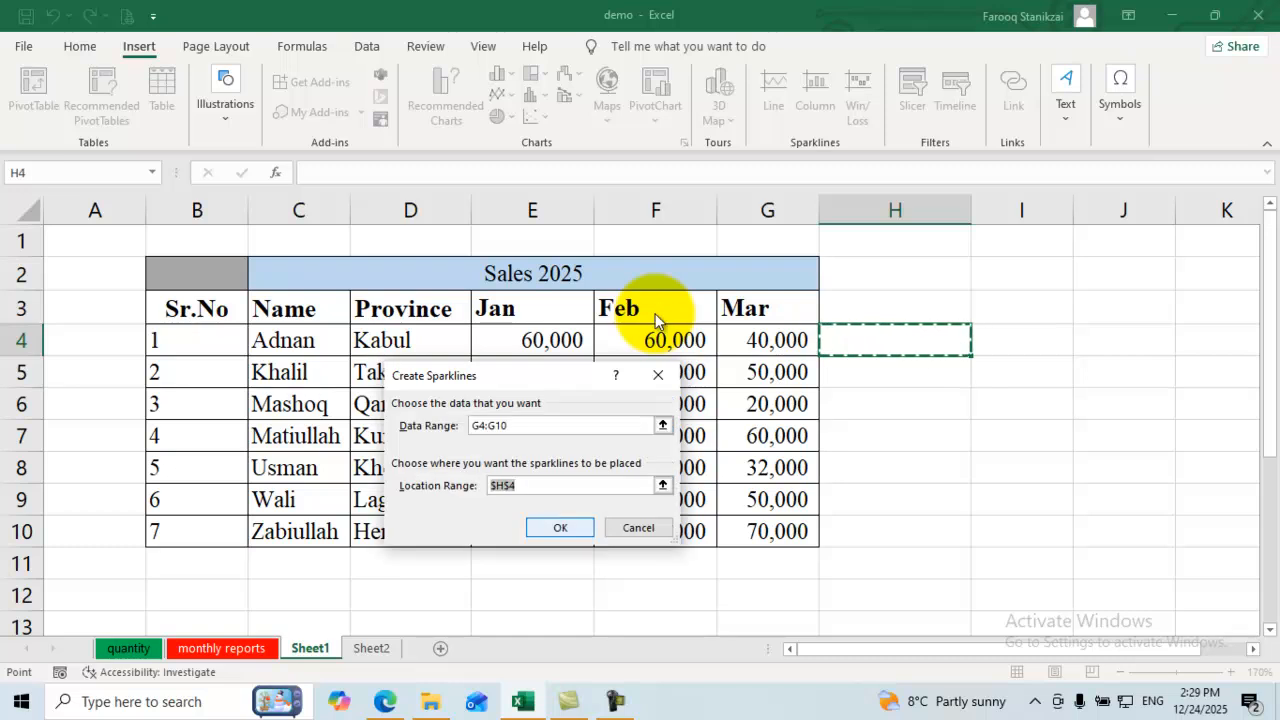
{"action": "key", "text": "Return"}
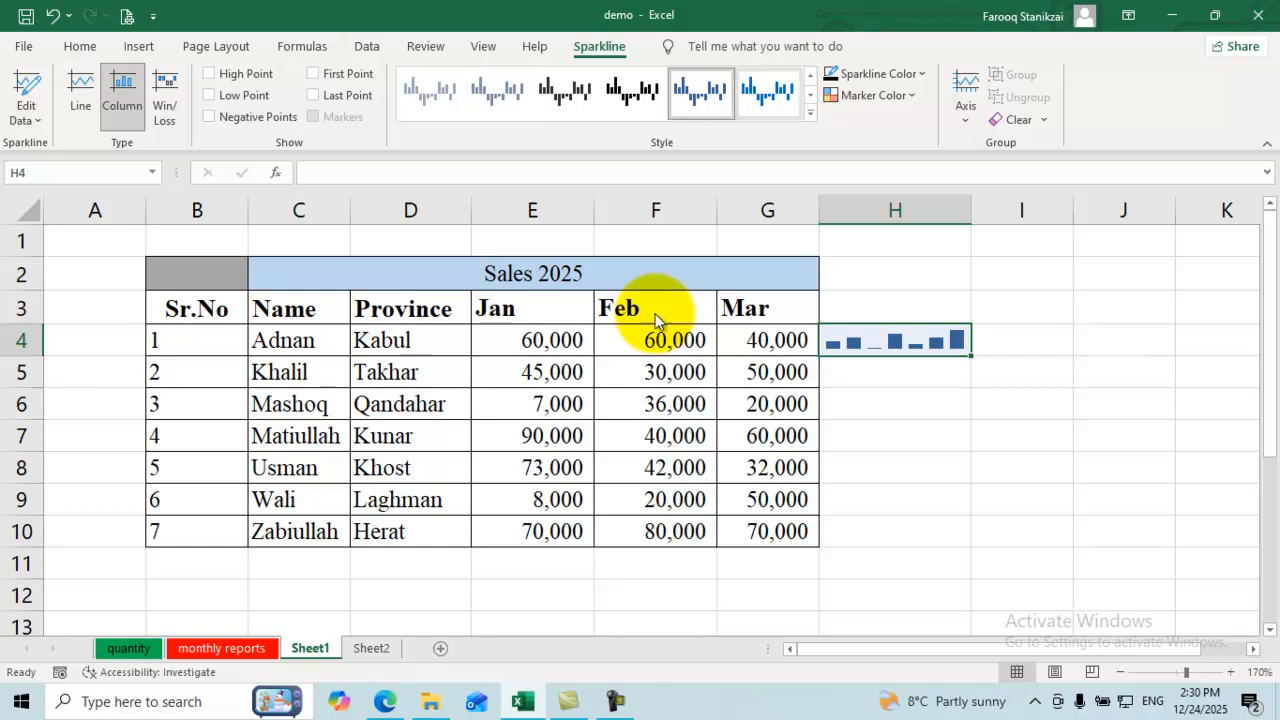
Step: Colour the sparkline's highest column red, highlight its lowest, and make its first column green
{"action": "left_click", "coordinate": [872, 95]}
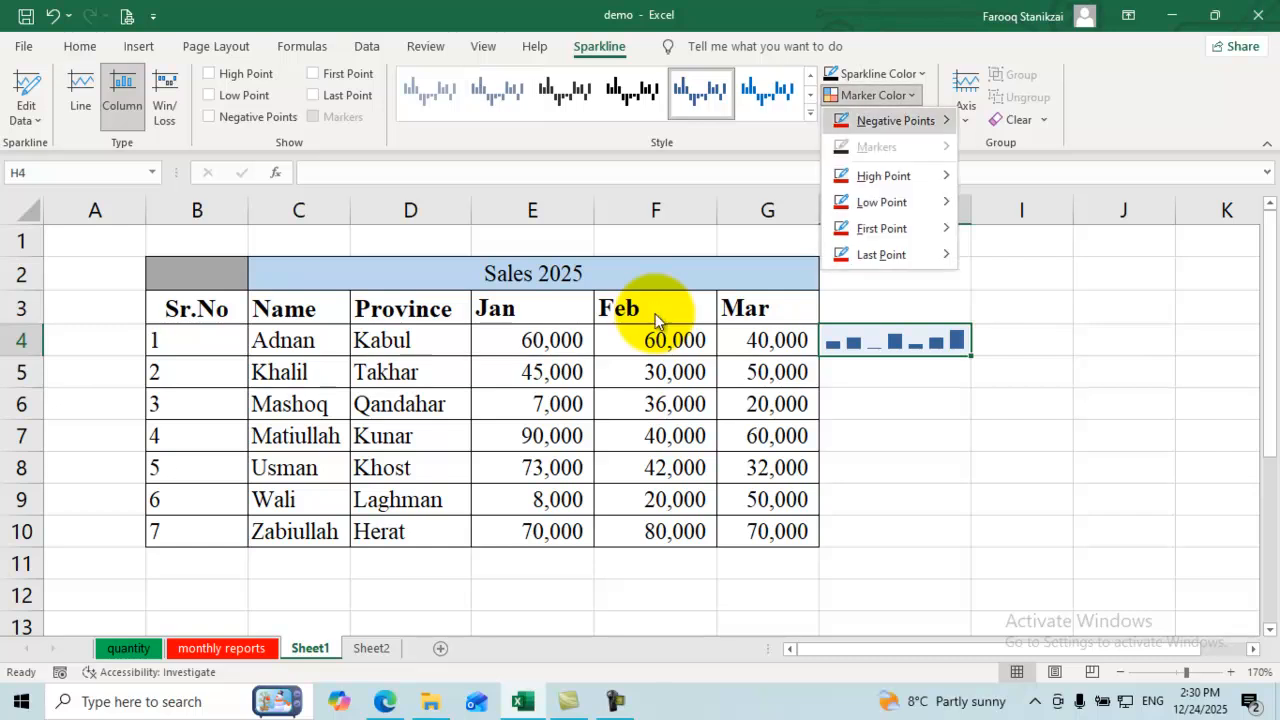
{"action": "mouse_move", "coordinate": [883, 175]}
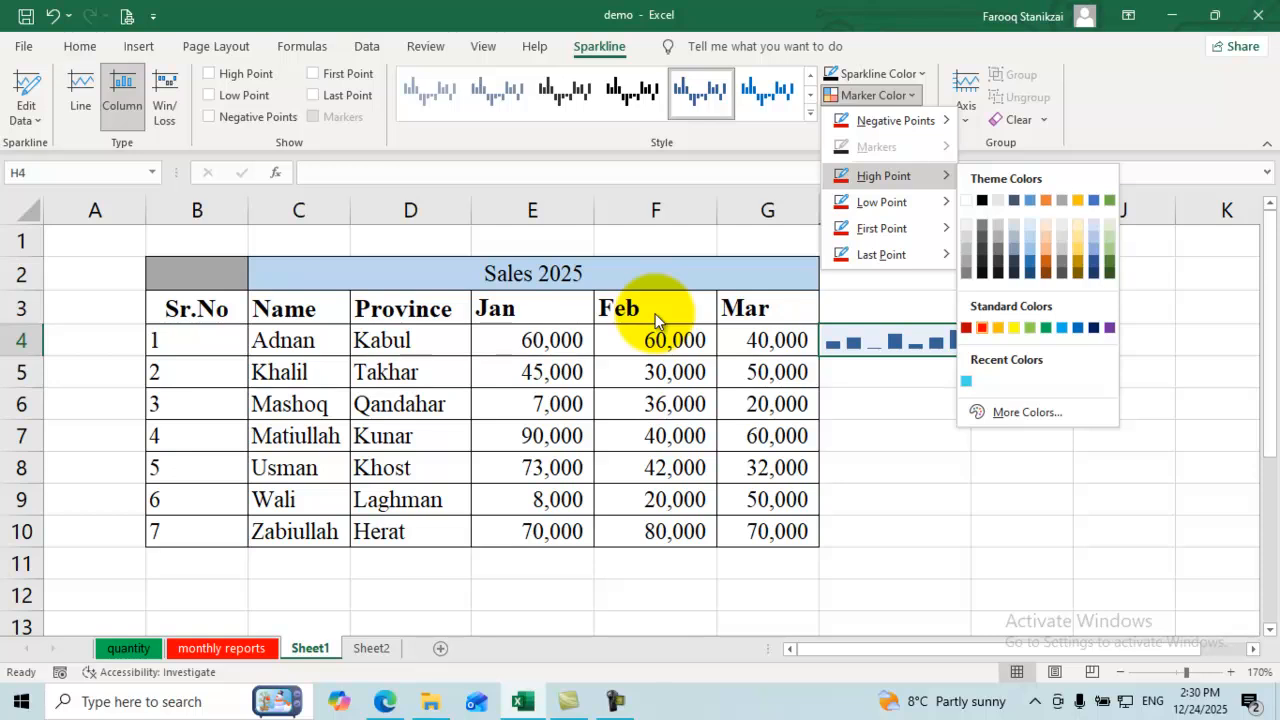
{"action": "left_click", "coordinate": [982, 327]}
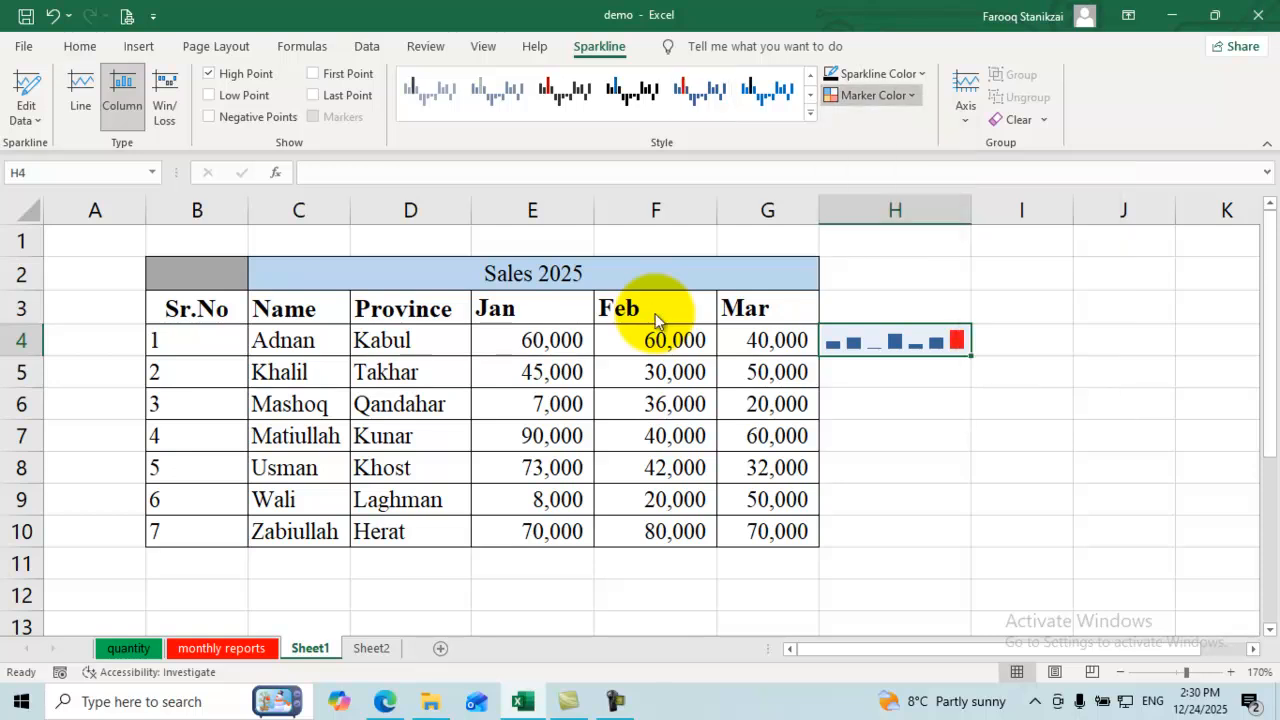
{"action": "left_click", "coordinate": [872, 95]}
{"action": "mouse_move", "coordinate": [881, 202]}
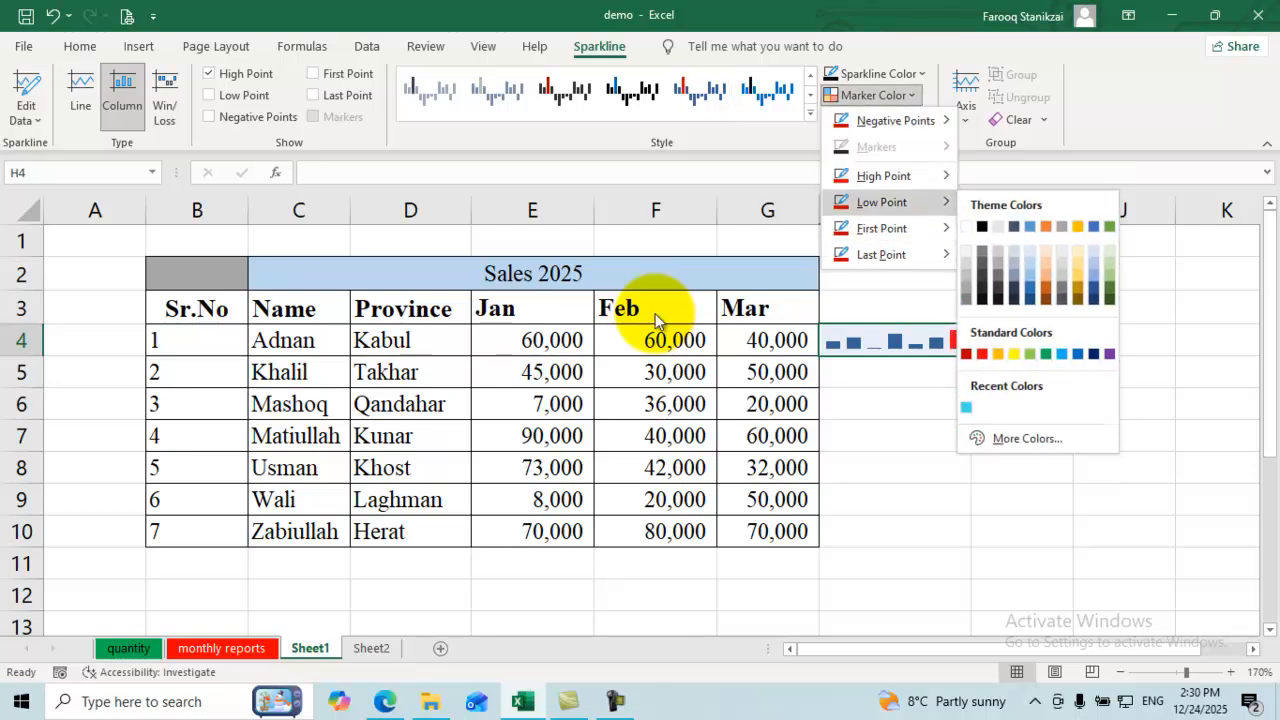
{"action": "left_click", "coordinate": [1045, 353]}
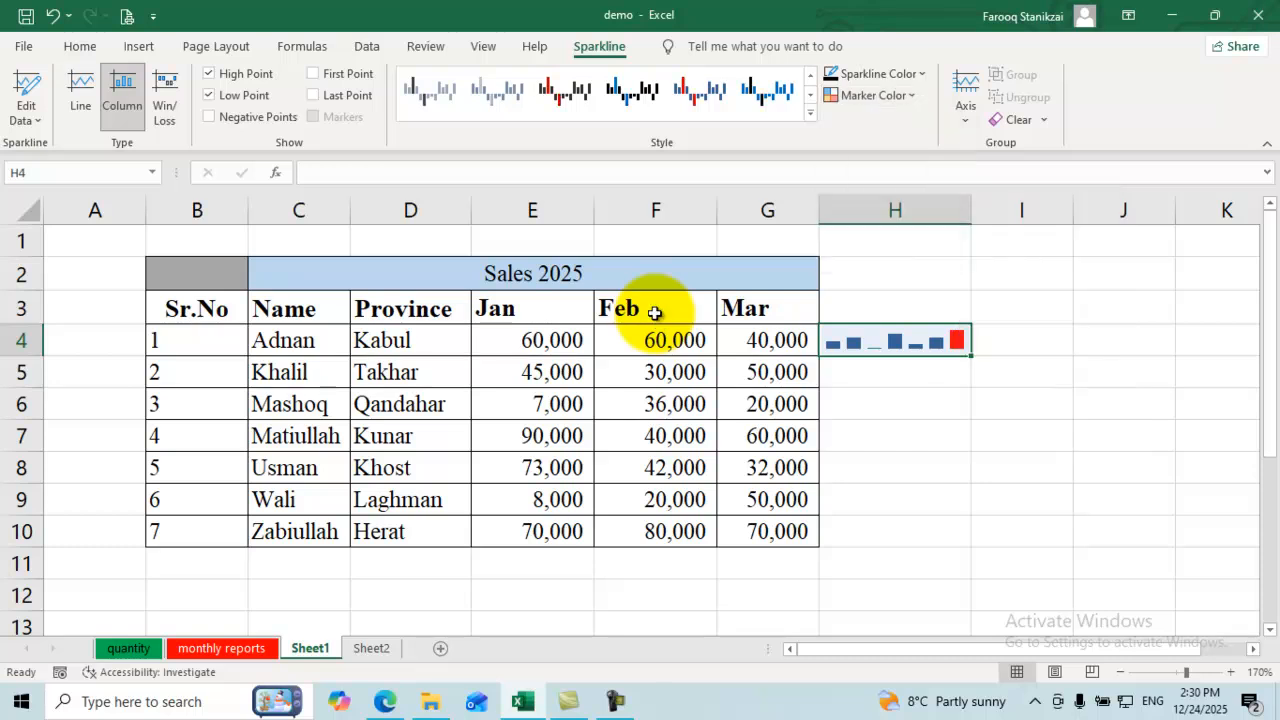
{"action": "left_click", "coordinate": [872, 95]}
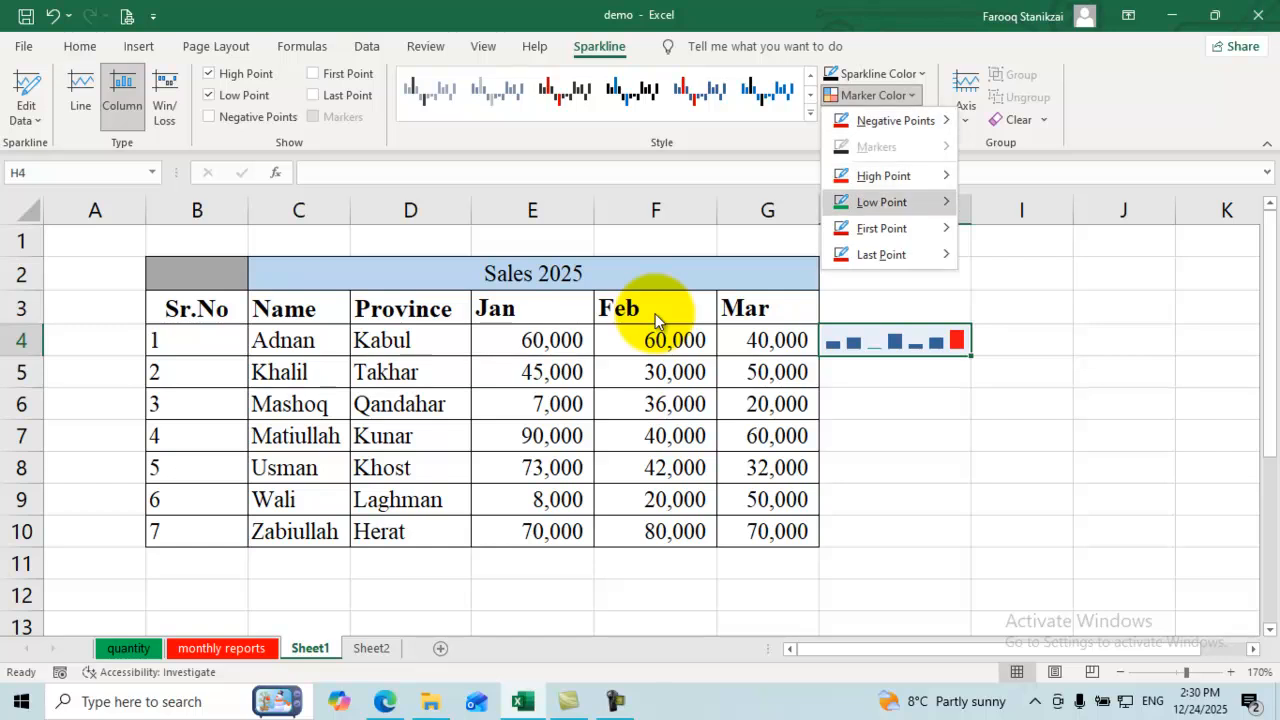
{"action": "mouse_move", "coordinate": [882, 228]}
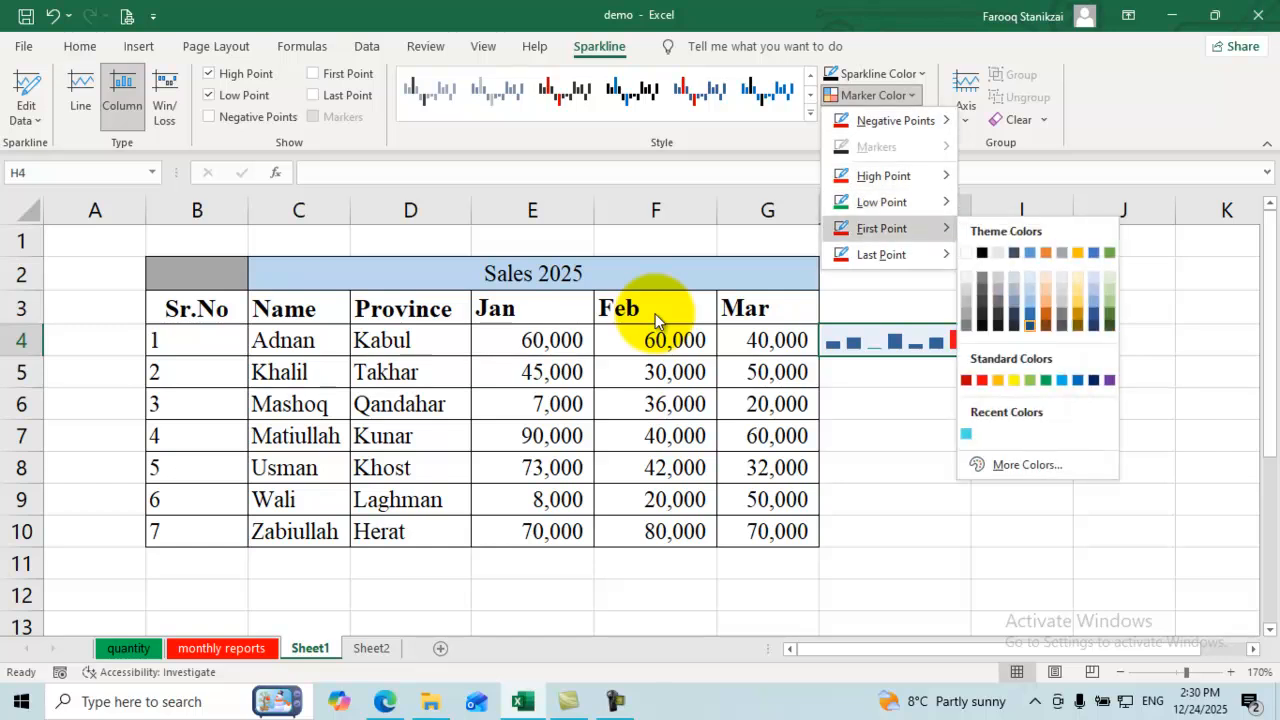
{"action": "left_click", "coordinate": [1045, 380]}
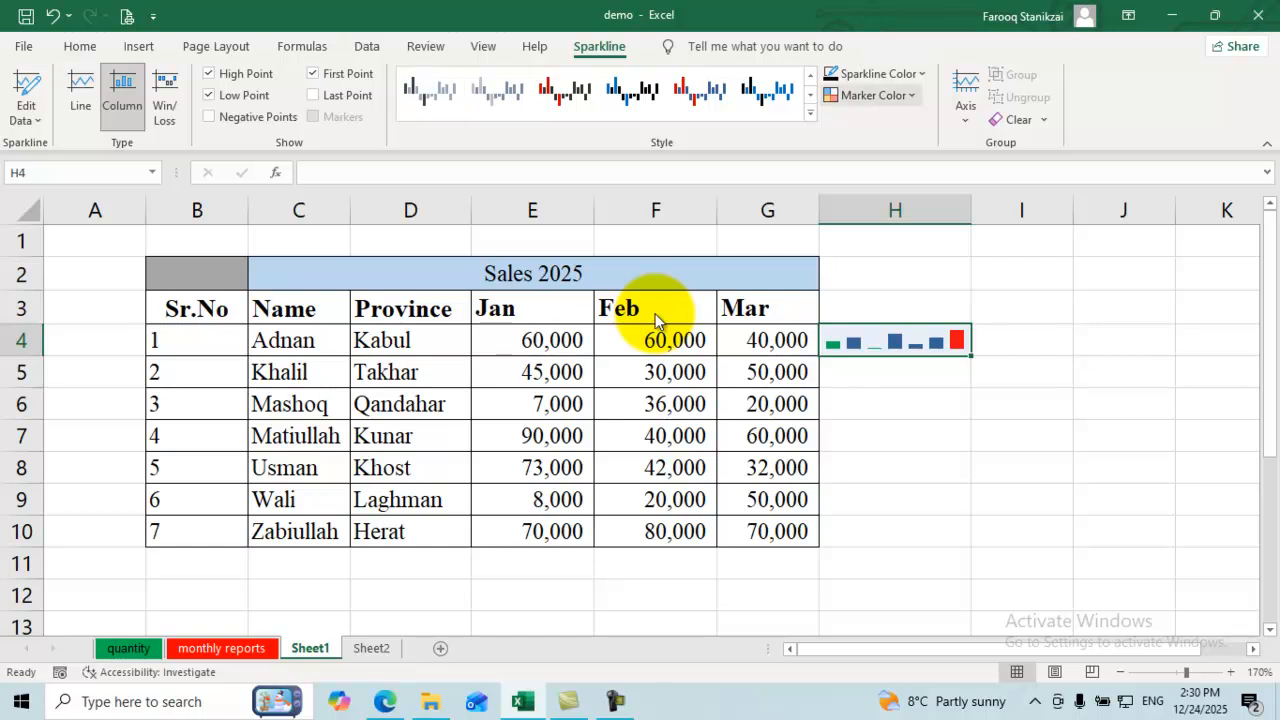
Step: Apply an orange sparkline style and make the columns purple
{"action": "left_click", "coordinate": [810, 114]}
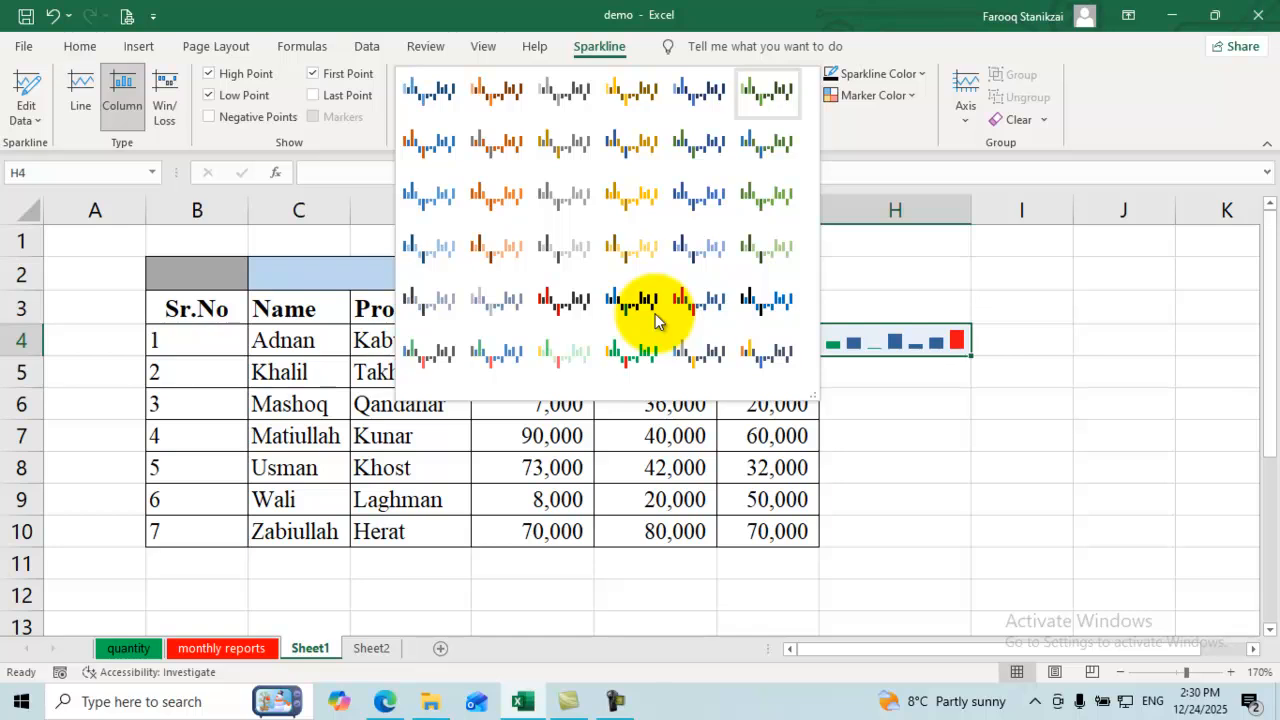
{"action": "left_click", "coordinate": [498, 198]}
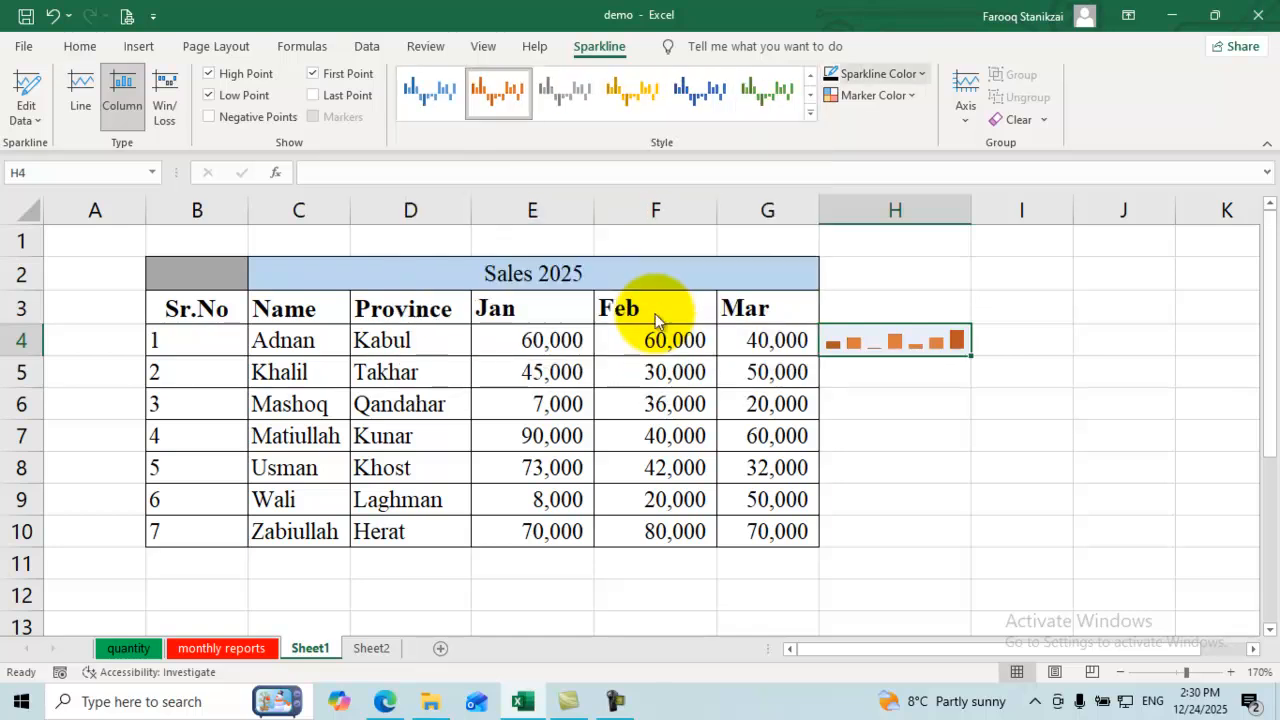
{"action": "left_click", "coordinate": [878, 73]}
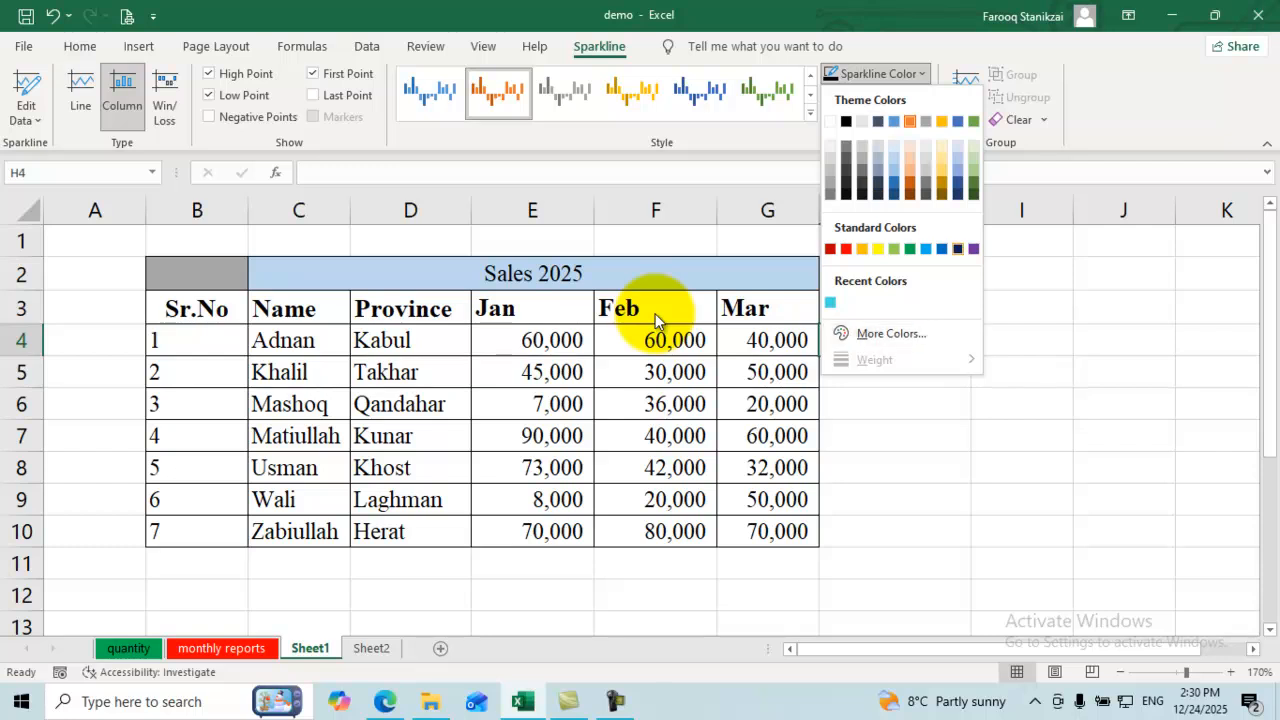
{"action": "left_click", "coordinate": [974, 249]}
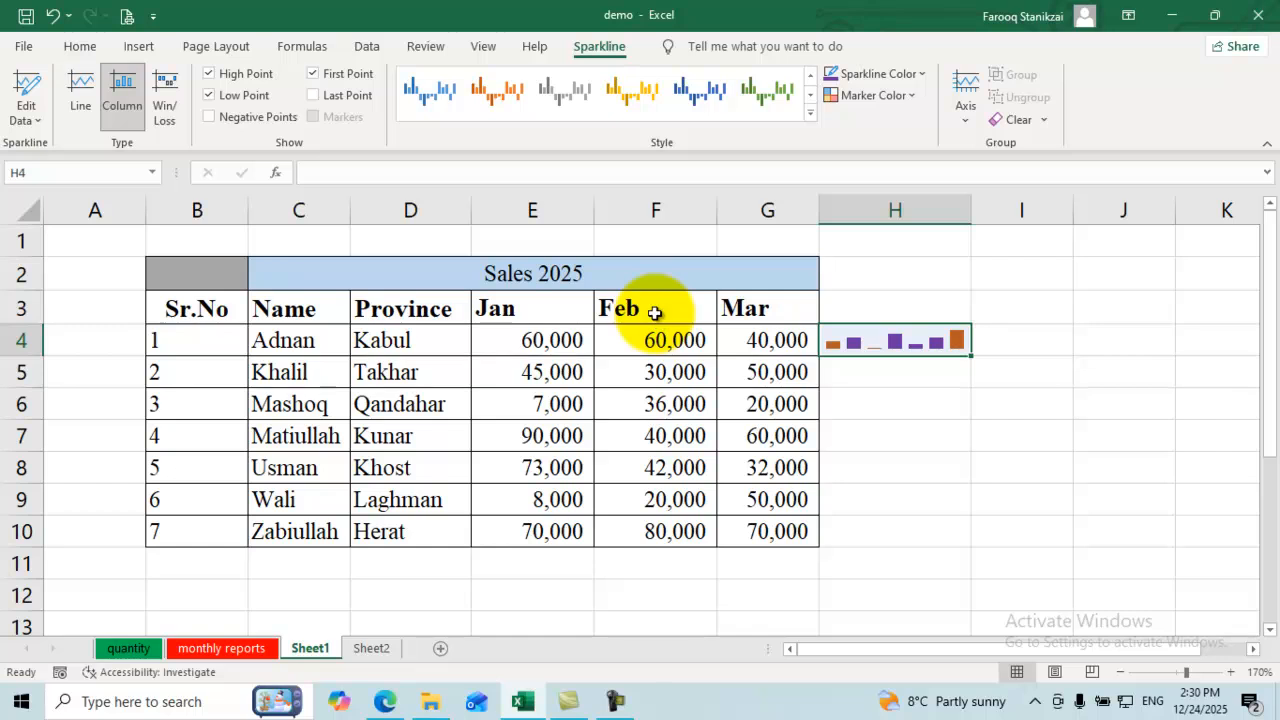
{"action": "left_click", "coordinate": [768, 372]}
{"action": "key", "text": "Right"}
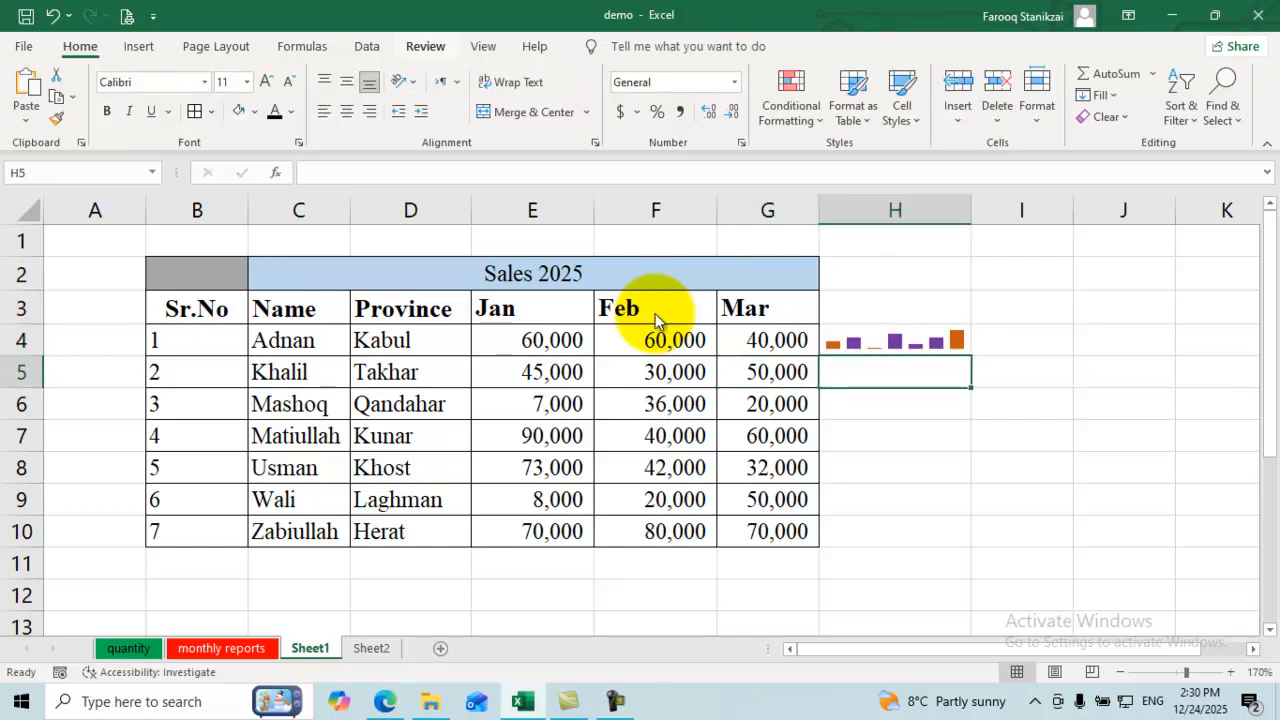
Step: Create a win/loss sparkline in H5 from the Mar values G4:G10
{"action": "key", "text": "alt+n"}
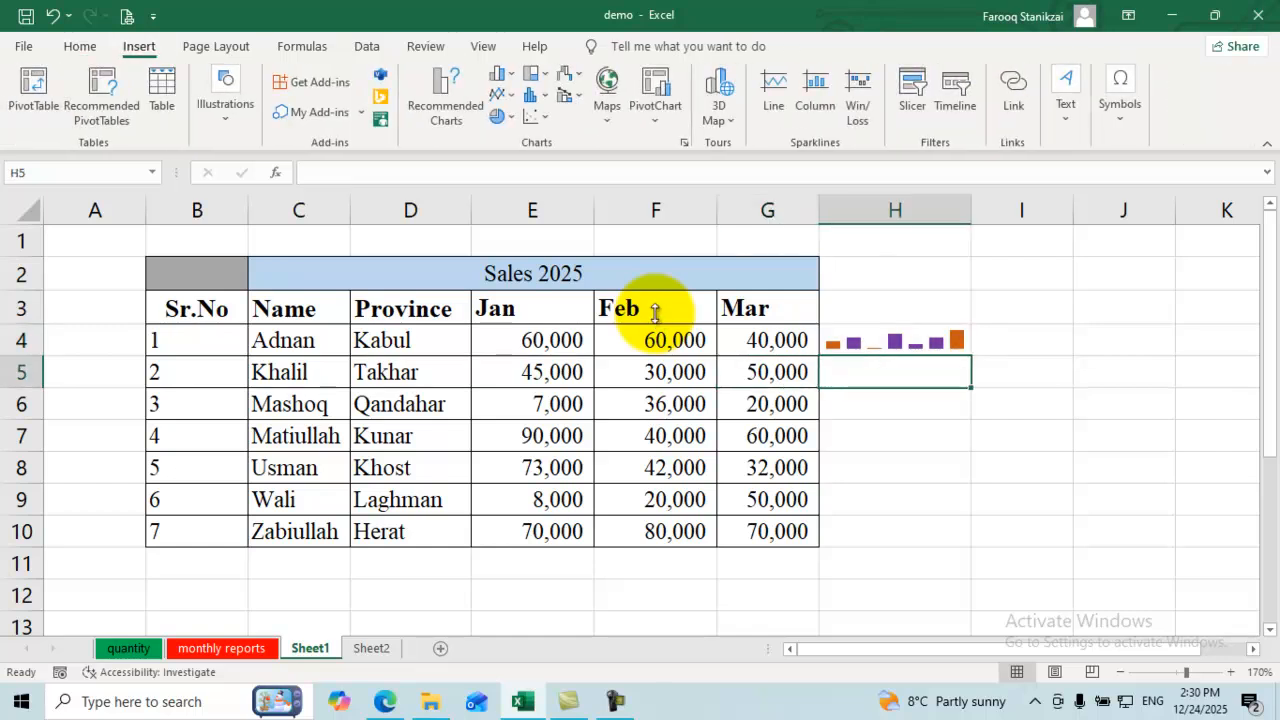
{"action": "key", "text": "Right"}
{"action": "key", "text": "Return"}
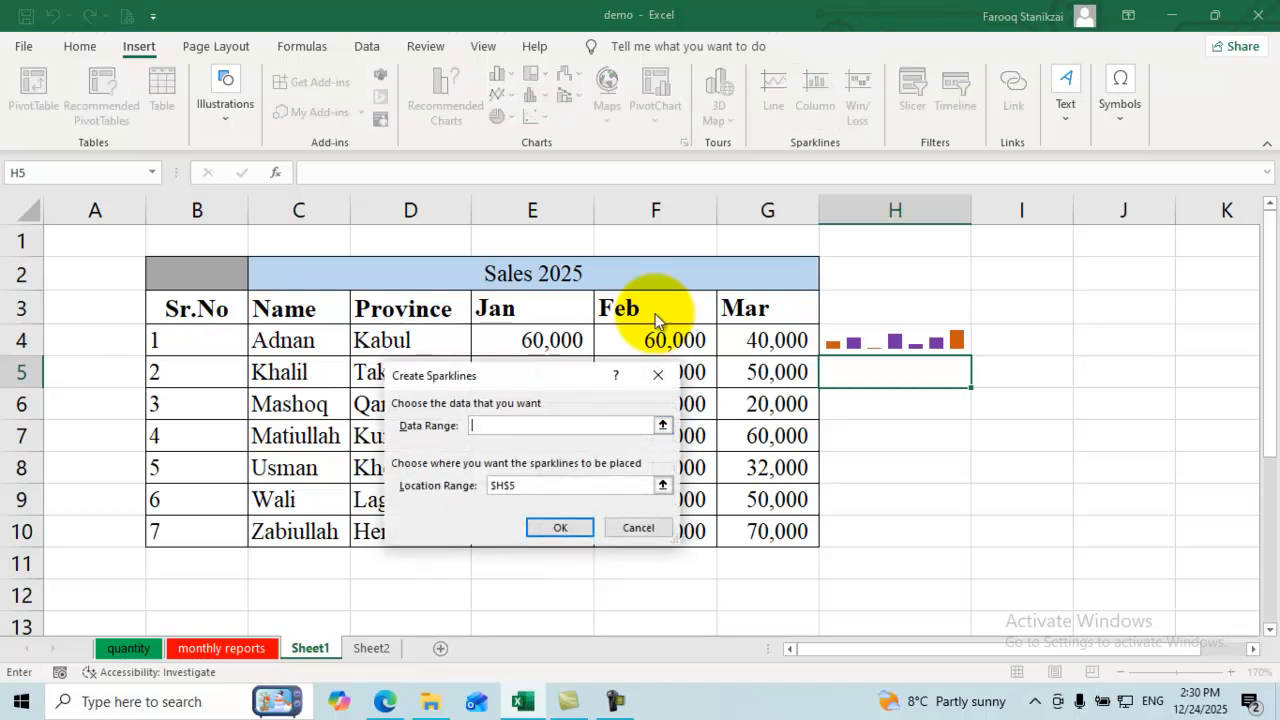
{"action": "left_click", "coordinate": [663, 425]}
{"action": "left_click_drag", "start_coordinate": [768, 340], "coordinate": [768, 531]}
{"action": "left_click", "coordinate": [663, 485]}
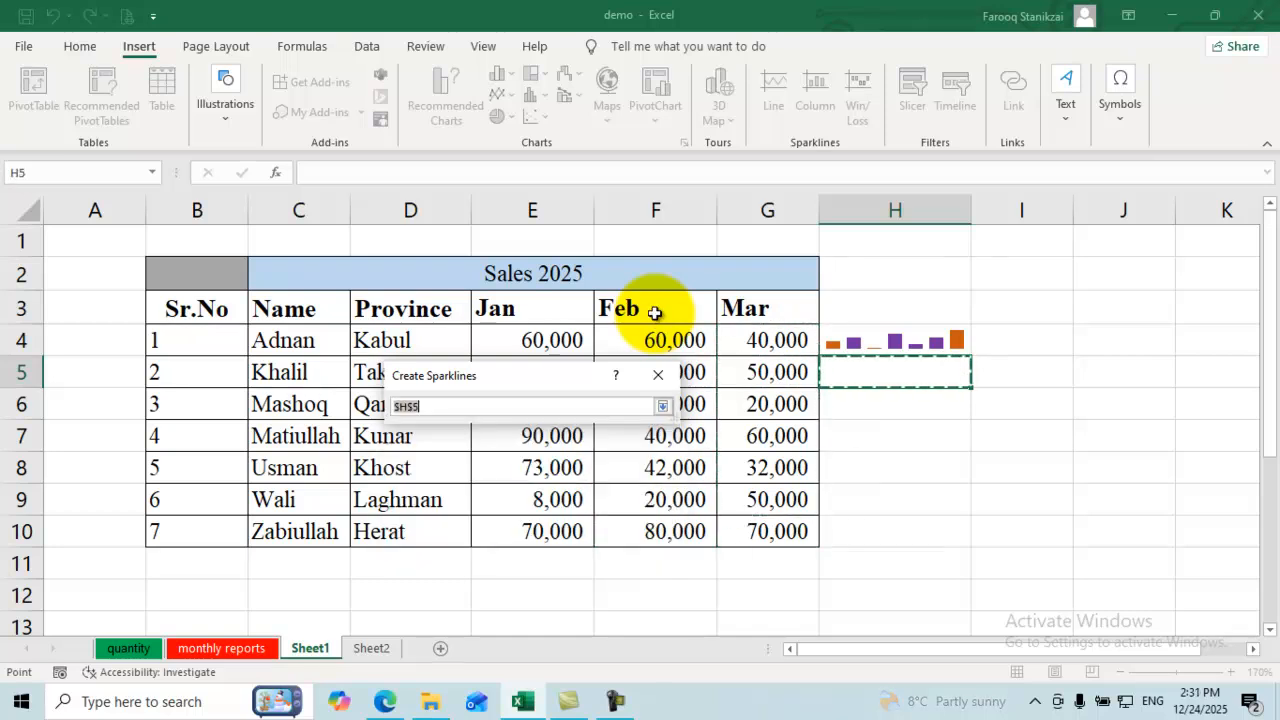
{"action": "left_click", "coordinate": [895, 372]}
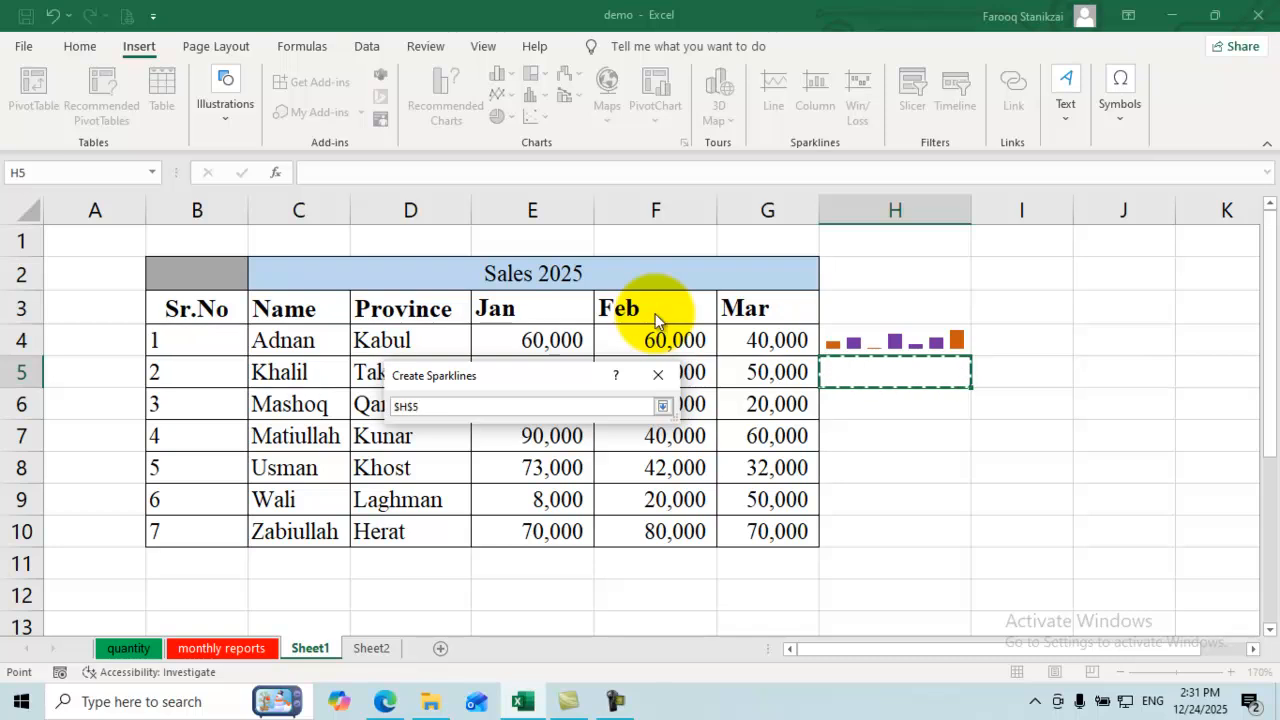
{"action": "left_click", "coordinate": [663, 406]}
{"action": "left_click", "coordinate": [561, 527]}
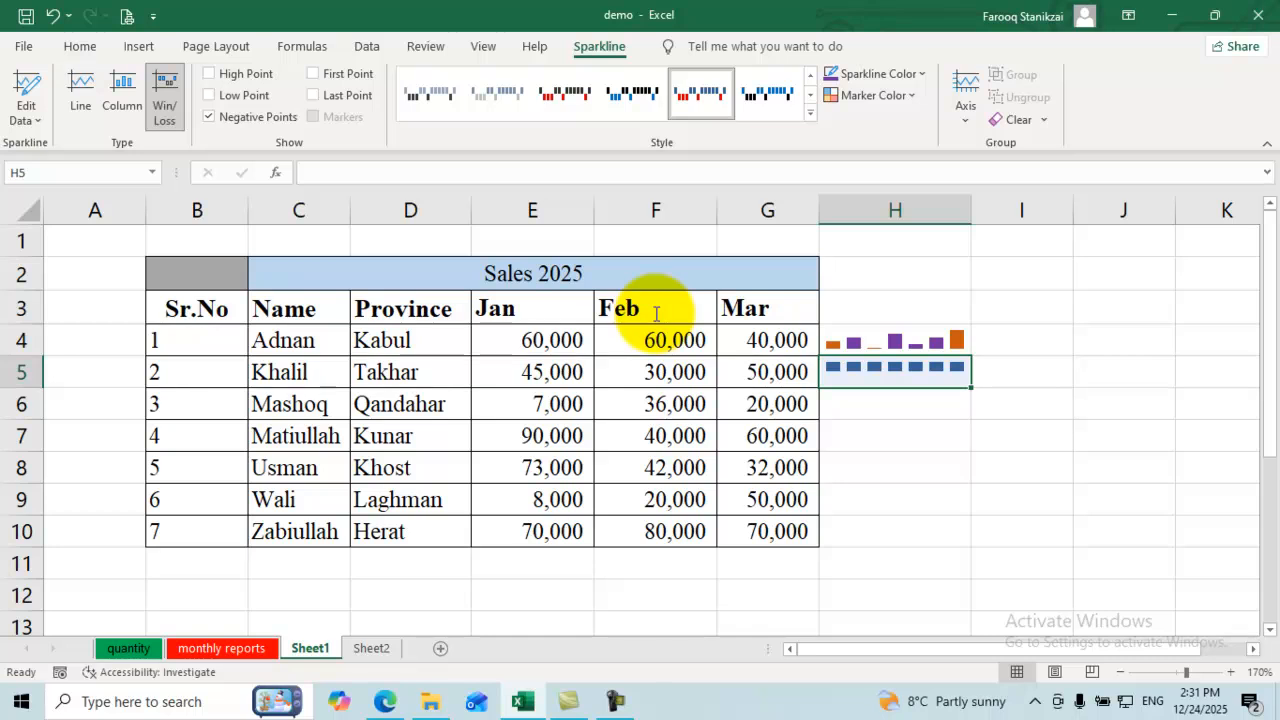
Step: Try yellow and green styles, then settle on an orange style for the H5 sparkline
{"action": "left_click", "coordinate": [810, 114]}
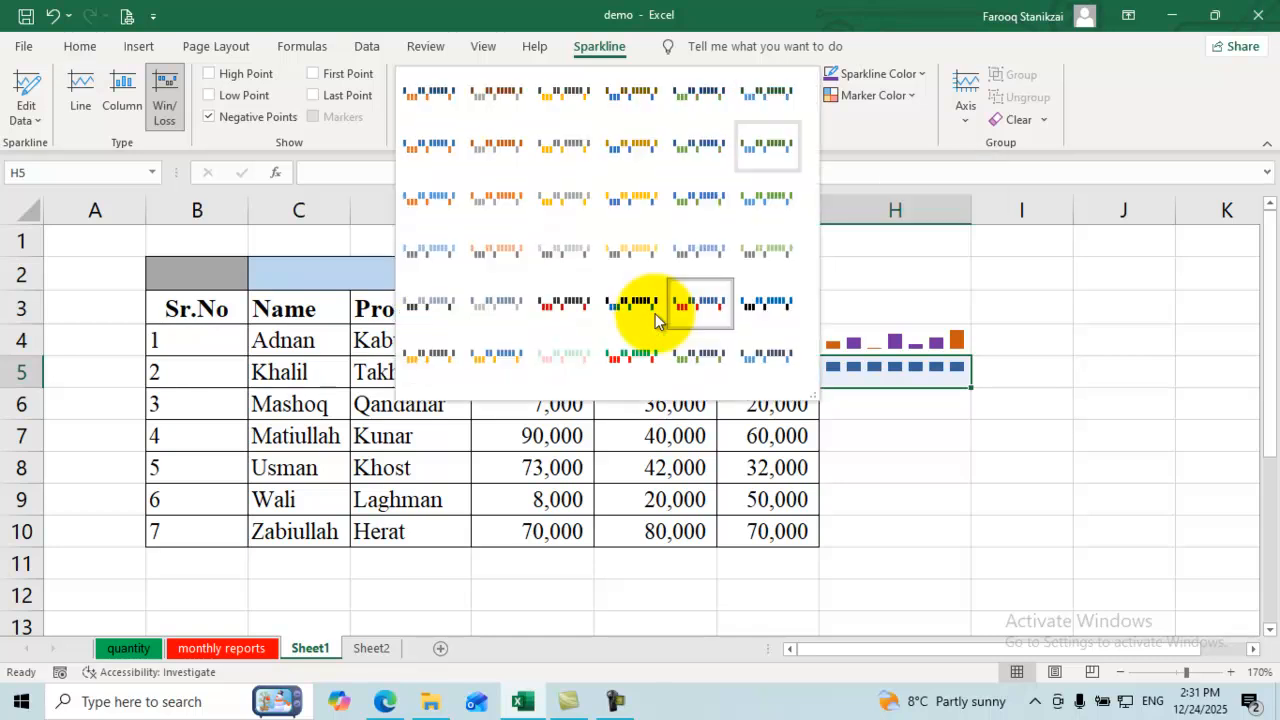
{"action": "left_click", "coordinate": [633, 200]}
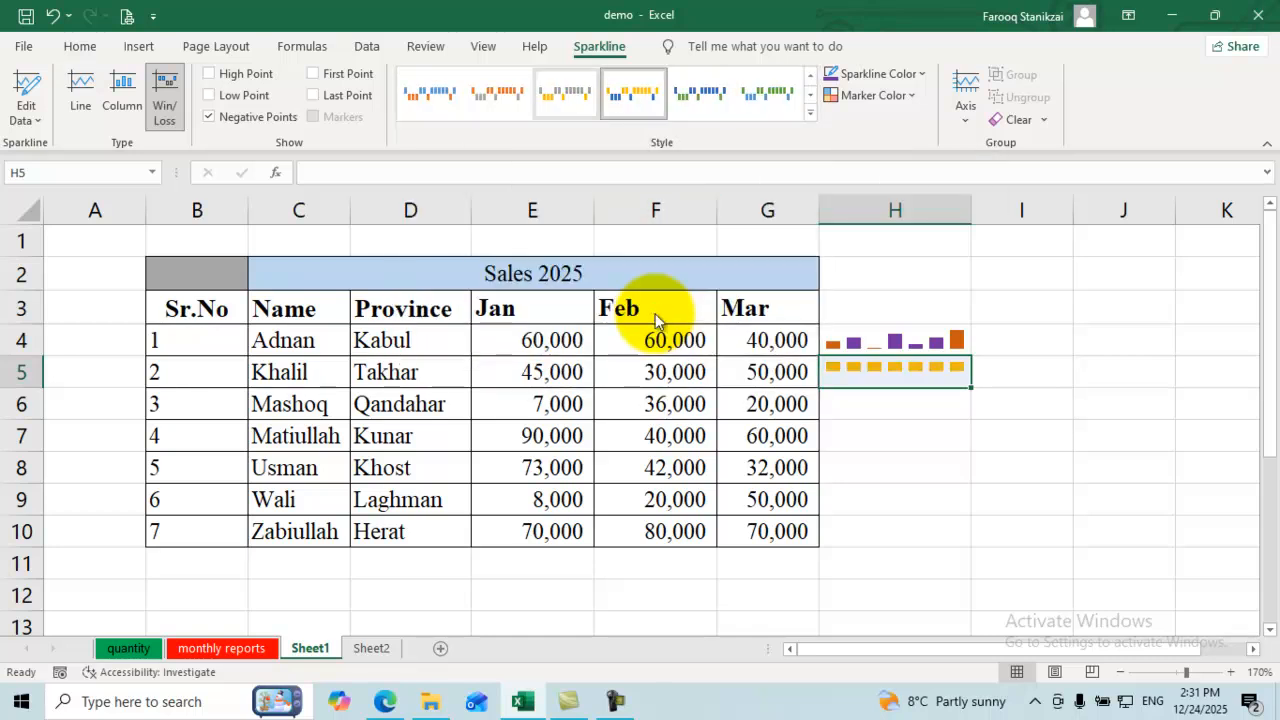
{"action": "left_click", "coordinate": [768, 94]}
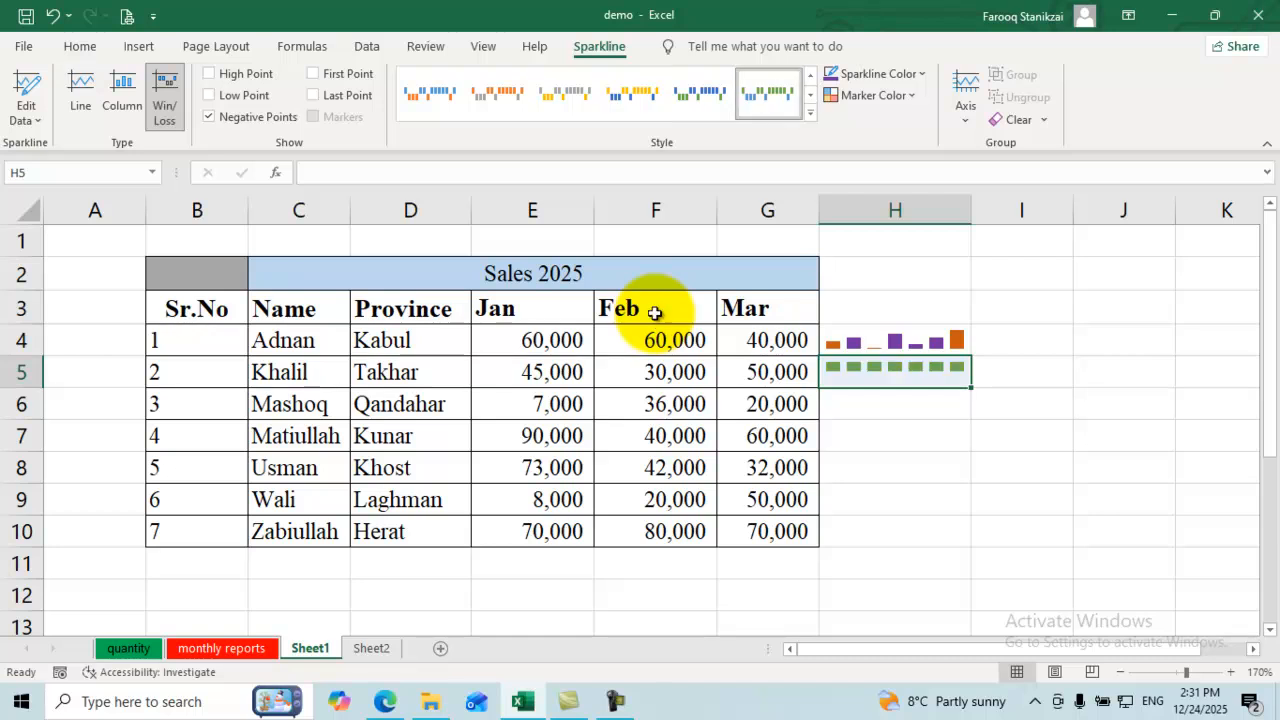
{"action": "left_click", "coordinate": [810, 114]}
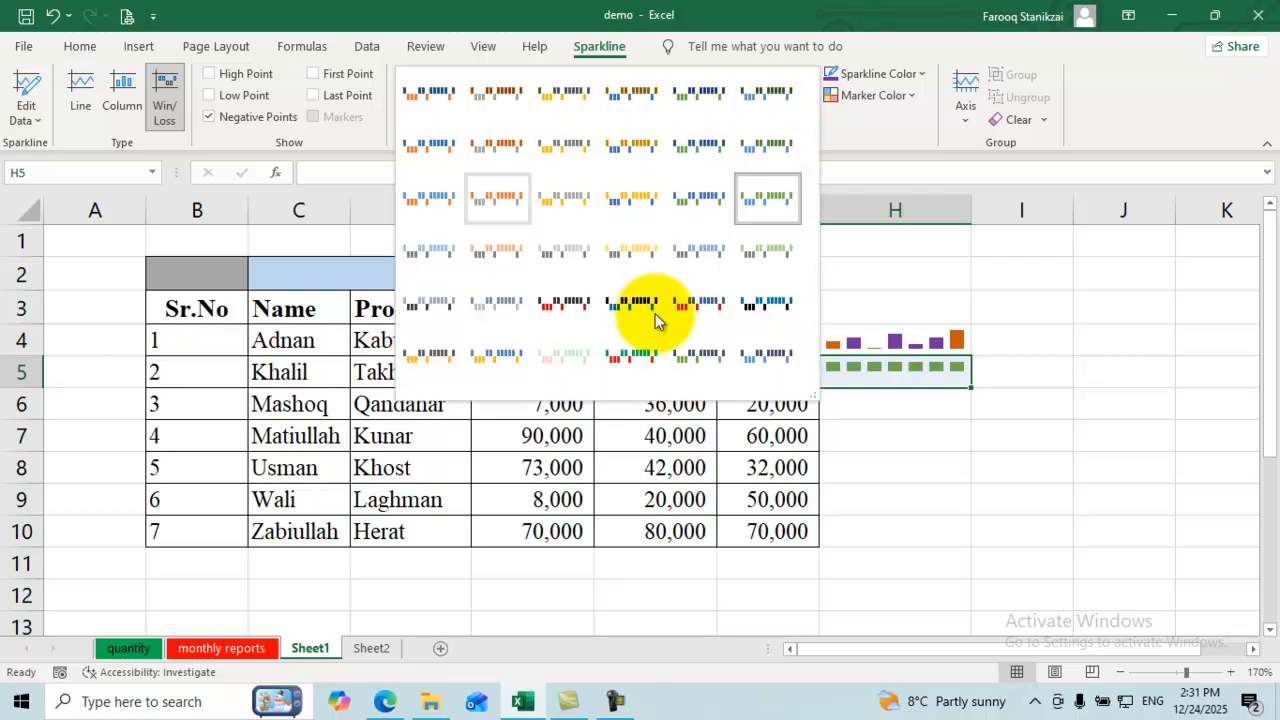
{"action": "left_click", "coordinate": [498, 199]}
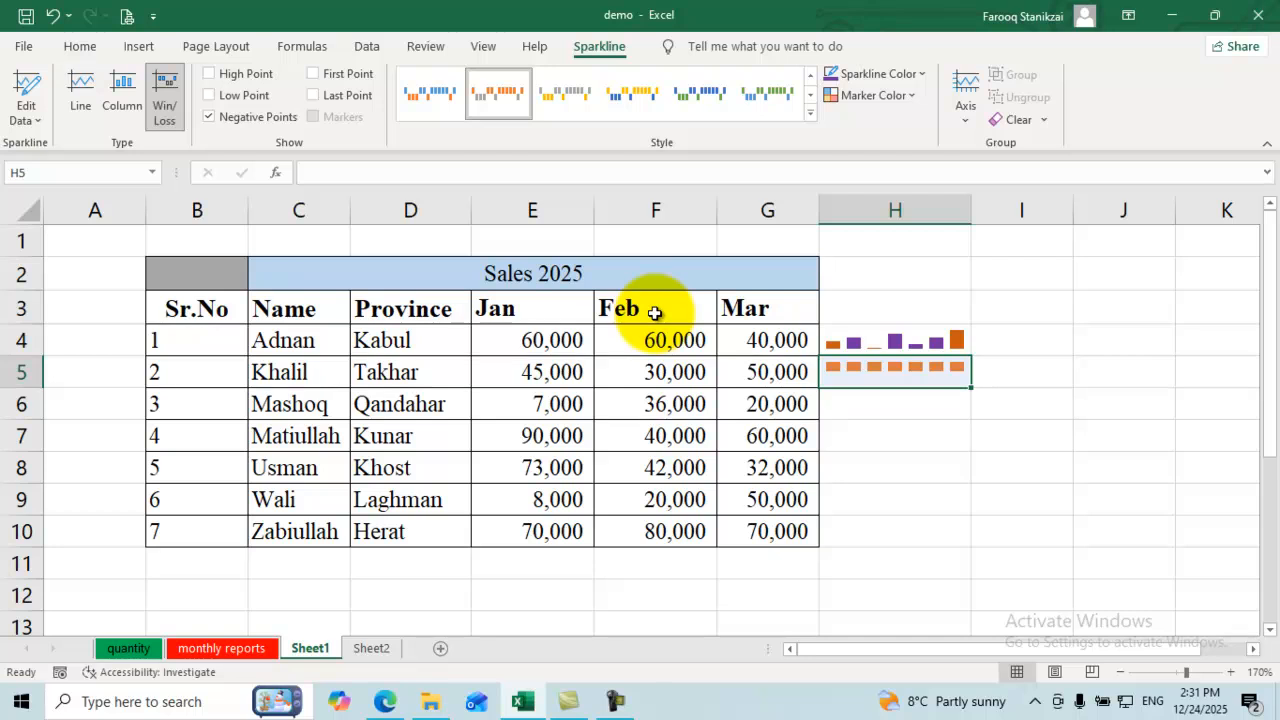
{"action": "left_click", "coordinate": [767, 467]}
{"action": "left_click", "coordinate": [895, 404]}
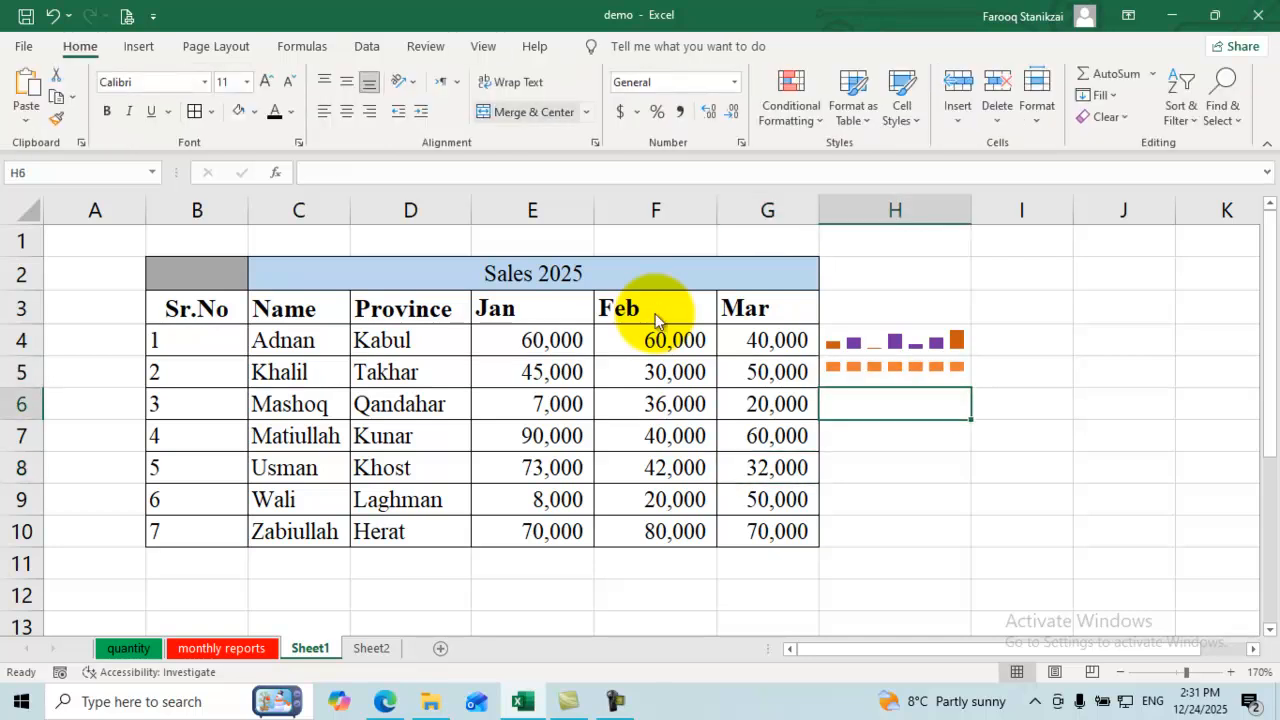
{"action": "left_click", "coordinate": [139, 46]}
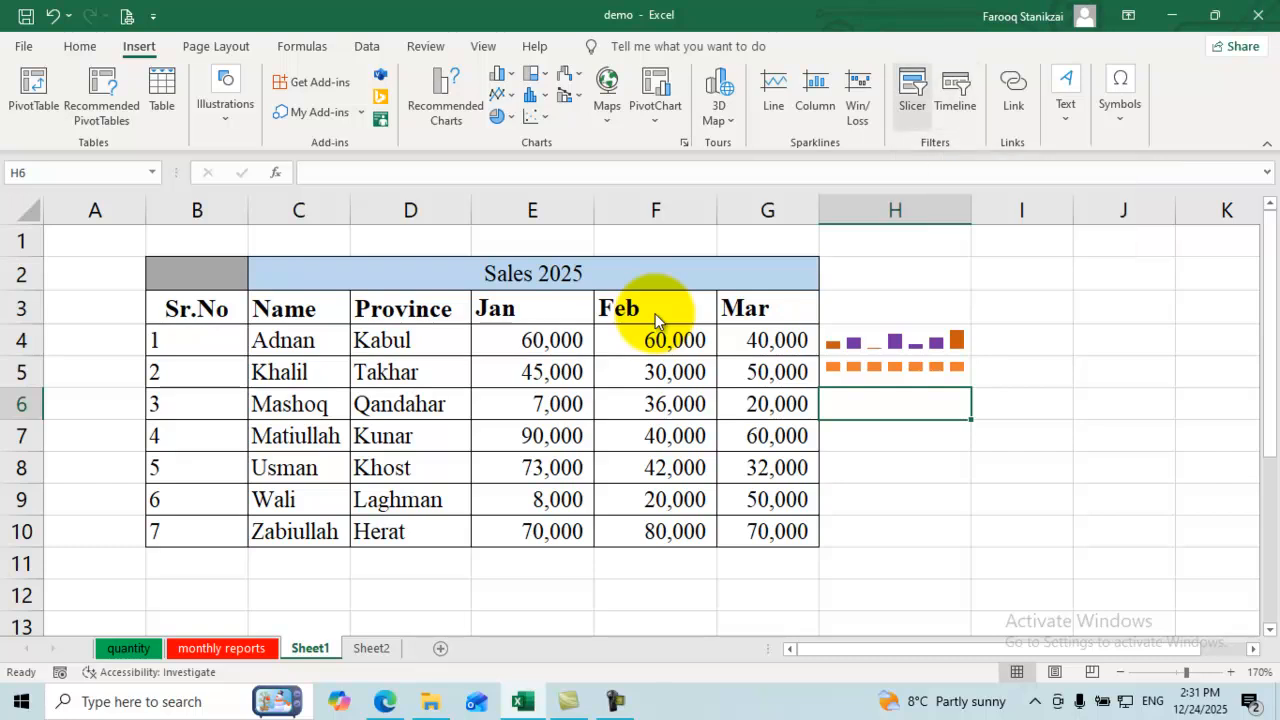
Step: Select H3:H6, the sparkline cells beside the Mar header
{"action": "left_click", "coordinate": [768, 308]}
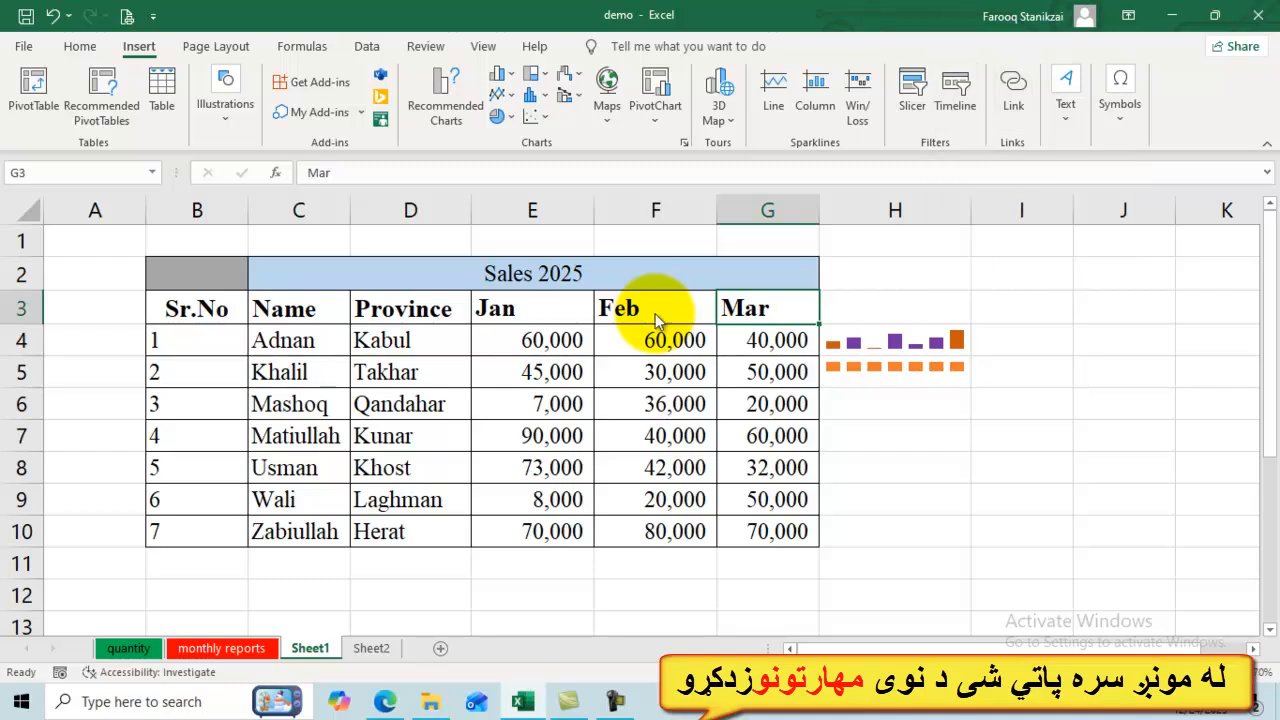
{"action": "key", "text": "Right"}
{"action": "key", "text": "shift+Down"}
{"action": "key", "text": "shift+Down"}
{"action": "key", "text": "shift+Down"}
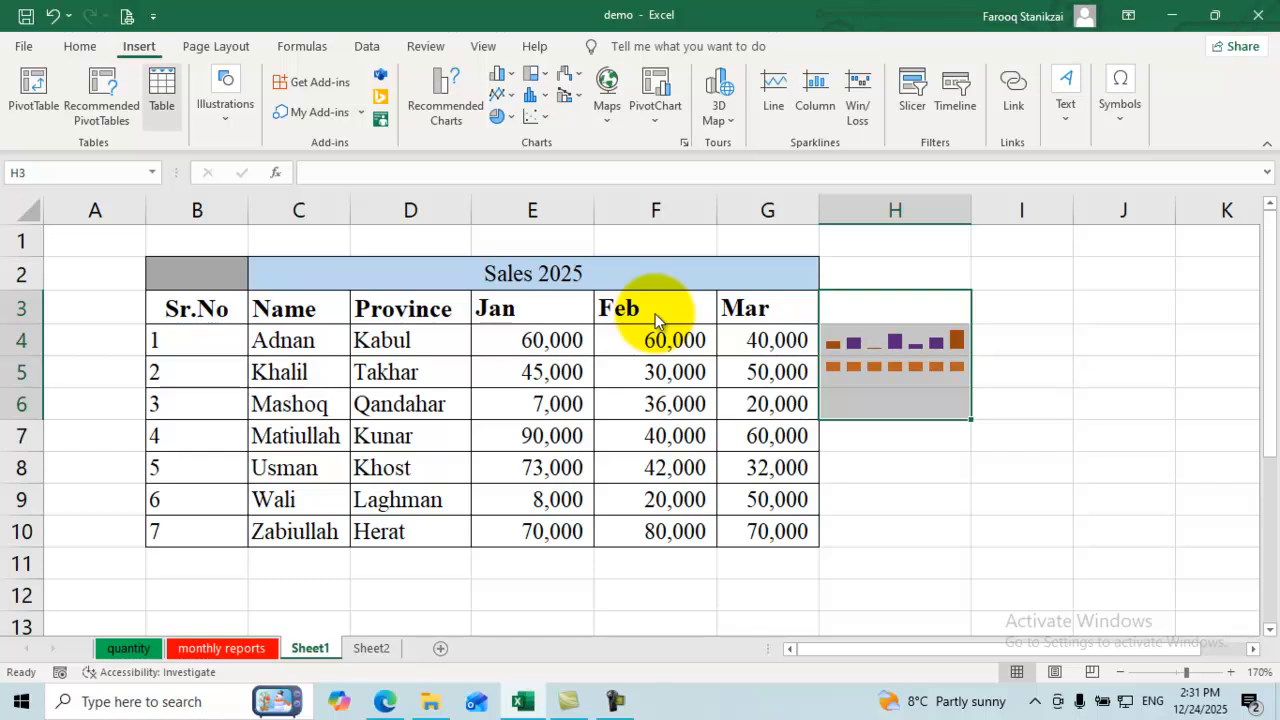
Step: Clear All from H3:H6 to remove both sparklines, then select H3
{"action": "left_click", "coordinate": [80, 47]}
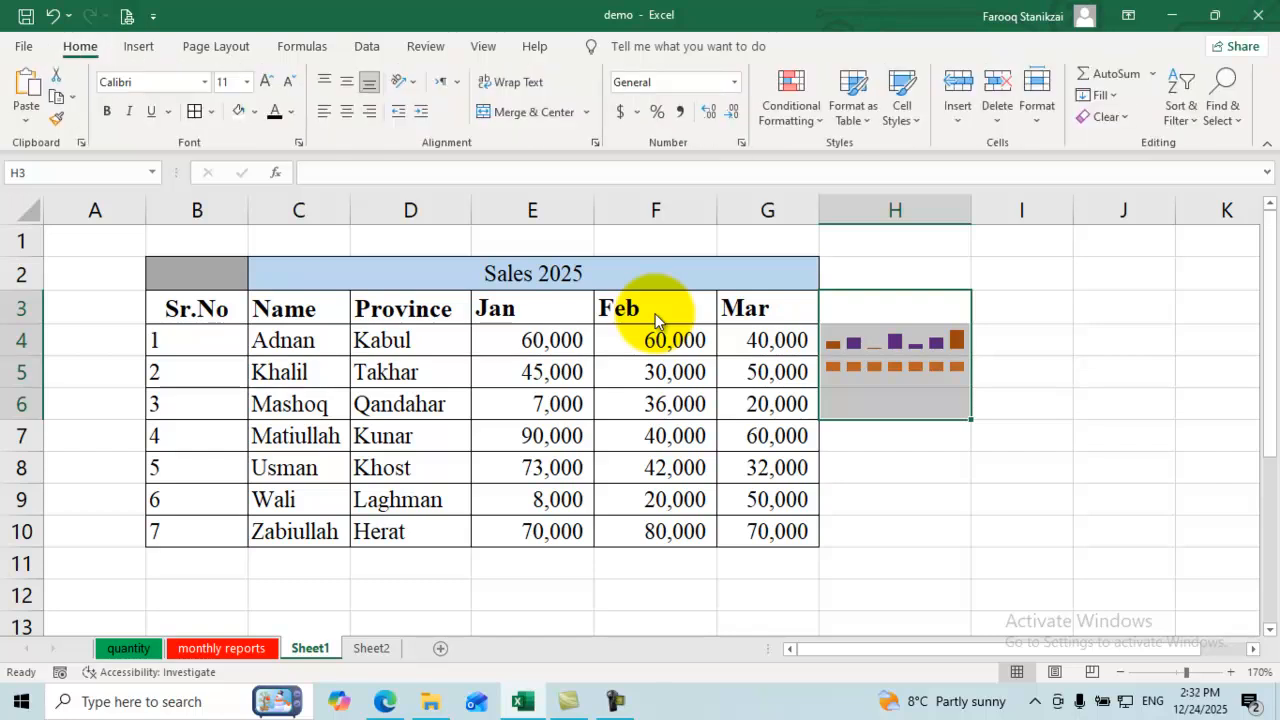
{"action": "left_click", "coordinate": [1105, 117]}
{"action": "left_click", "coordinate": [1128, 141]}
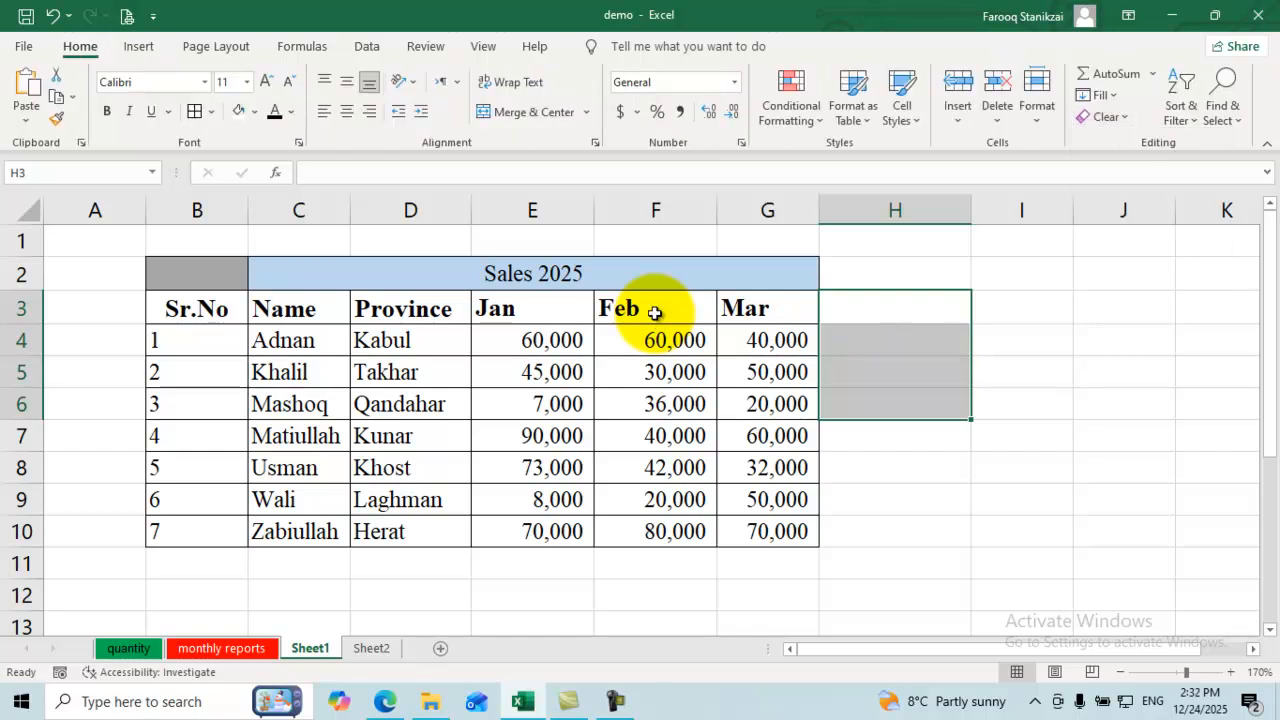
{"action": "left_click", "coordinate": [895, 307]}
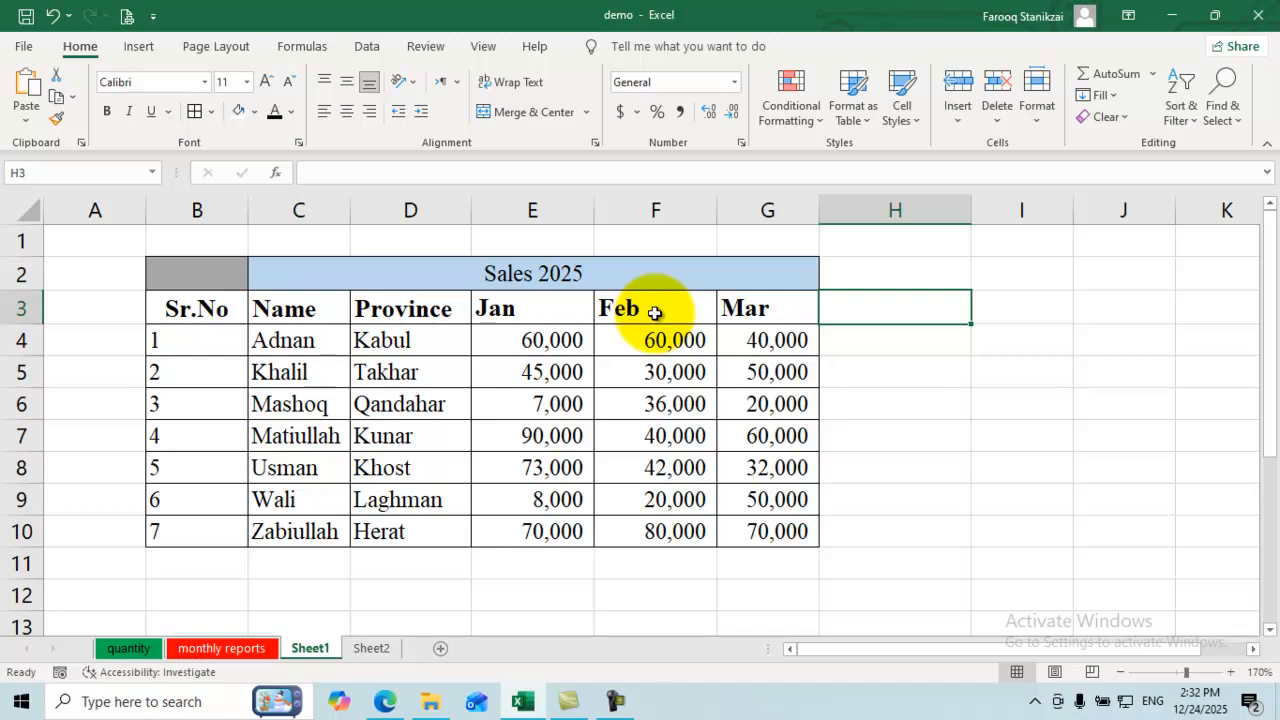
Step: Step through the table's names, cities and Jan values (60,000, 45,000, 7,000, 90,000)
{"action": "left_click", "coordinate": [299, 340]}
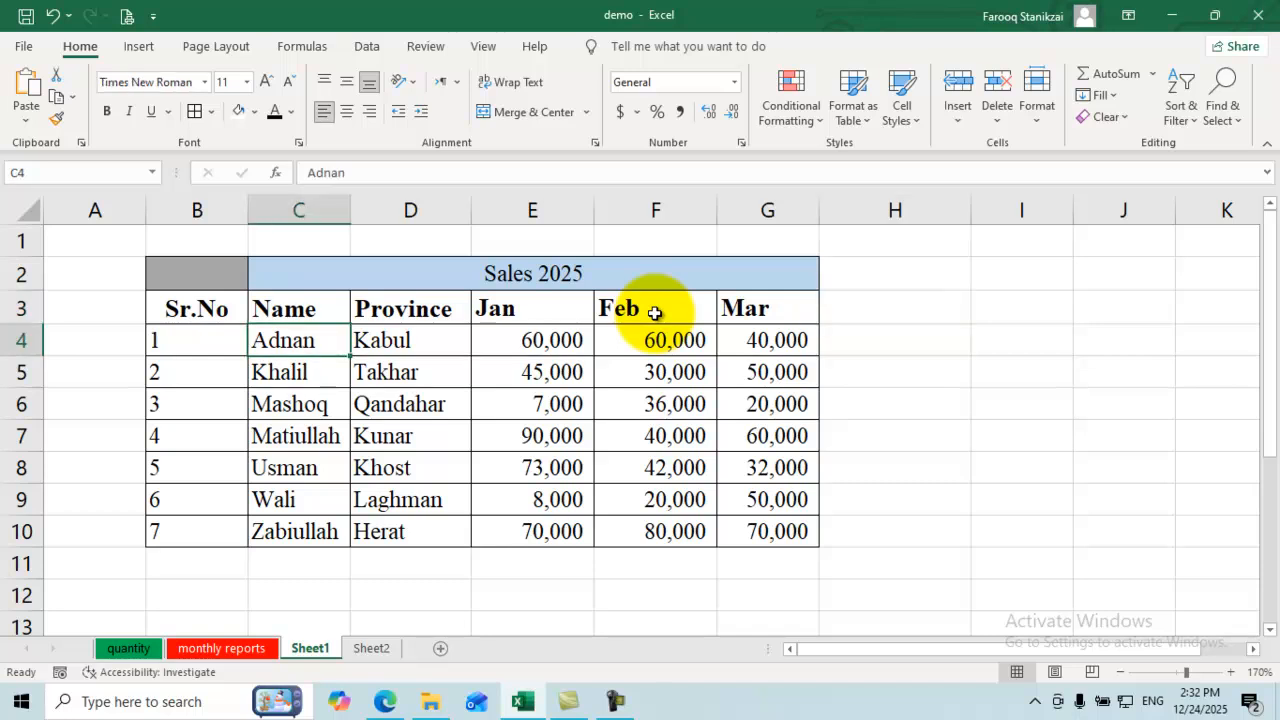
{"action": "key", "text": "Right"}
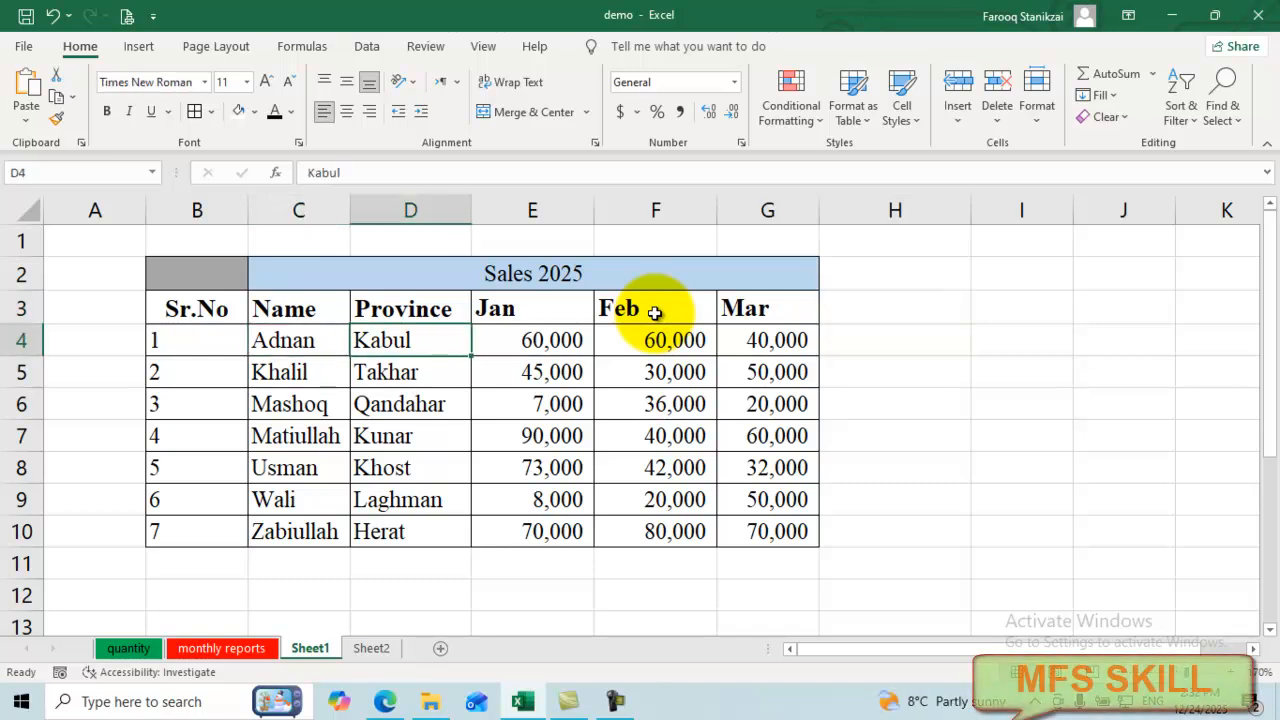
{"action": "key", "text": "Right"}
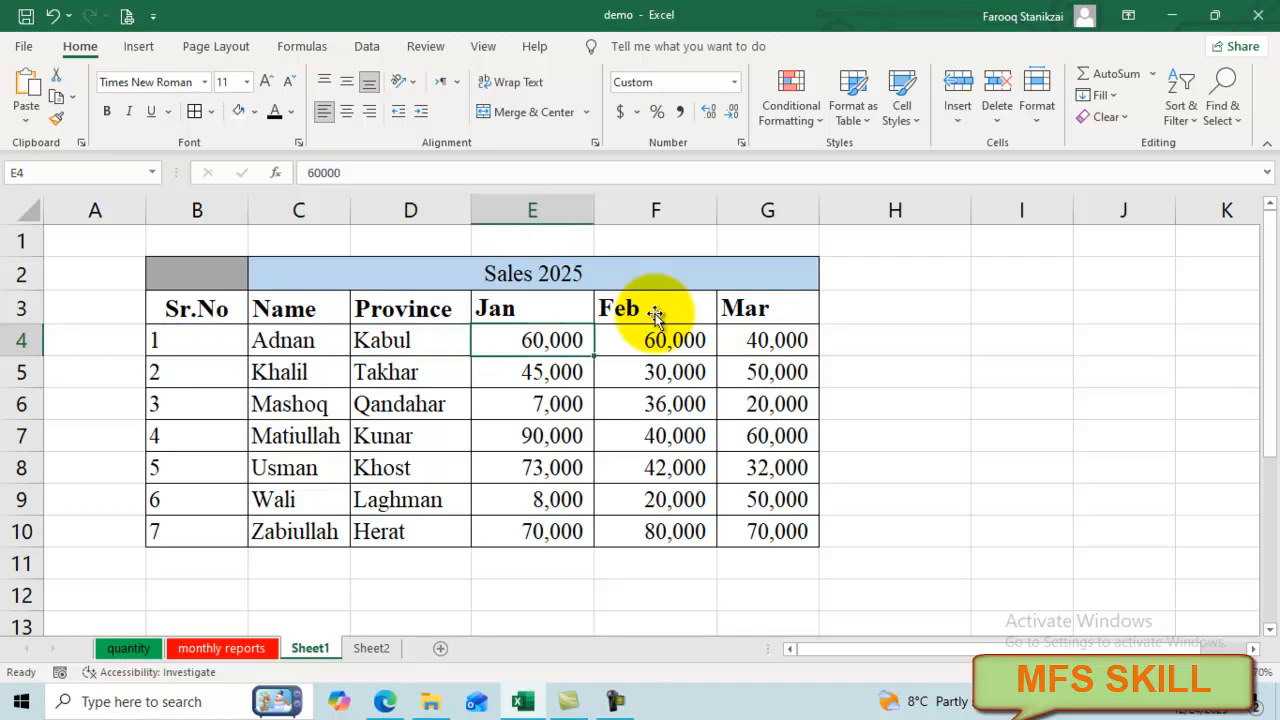
{"action": "key", "text": "Return"}
{"action": "key", "text": "Tab"}
{"action": "key", "text": "Tab"}
{"action": "key", "text": "Return"}
{"action": "key", "text": "Tab"}
{"action": "key", "text": "Tab"}
{"action": "key", "text": "Return"}
{"action": "key", "text": "Tab"}
{"action": "key", "text": "Tab"}
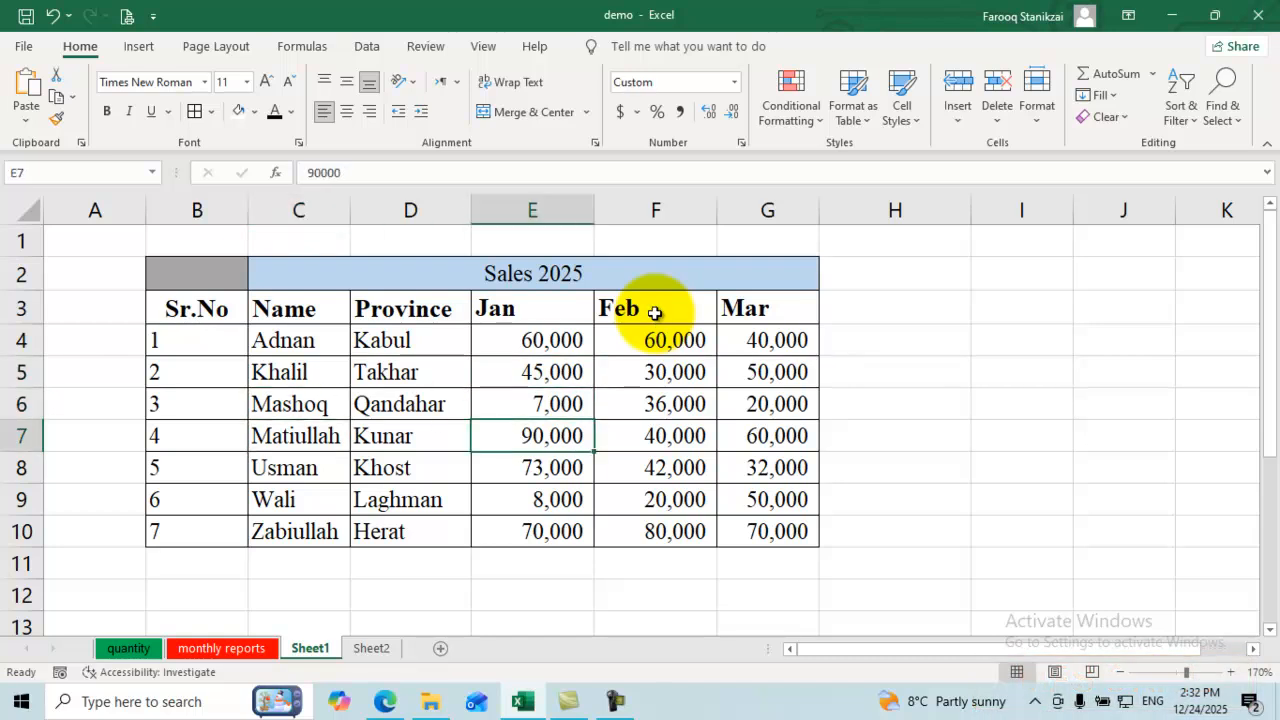
Step: Move between E4 (60,000) and the empty cell H3, ending on H3
{"action": "key", "text": "Up"}
{"action": "key", "text": "Up"}
{"action": "key", "text": "Up"}
{"action": "key", "text": "Up"}
{"action": "key", "text": "Right"}
{"action": "key", "text": "Right"}
{"action": "key", "text": "Right"}
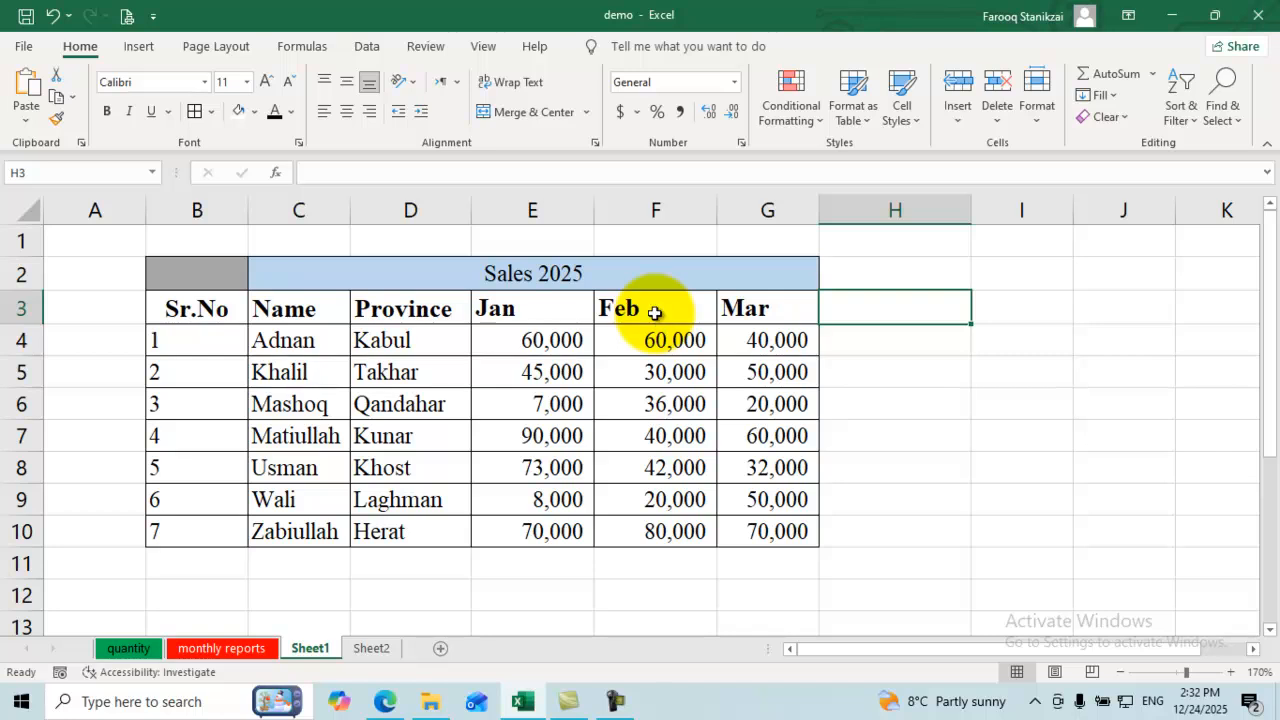
{"action": "key", "text": "Down"}
{"action": "key", "text": "Left"}
{"action": "key", "text": "Left"}
{"action": "key", "text": "Left"}
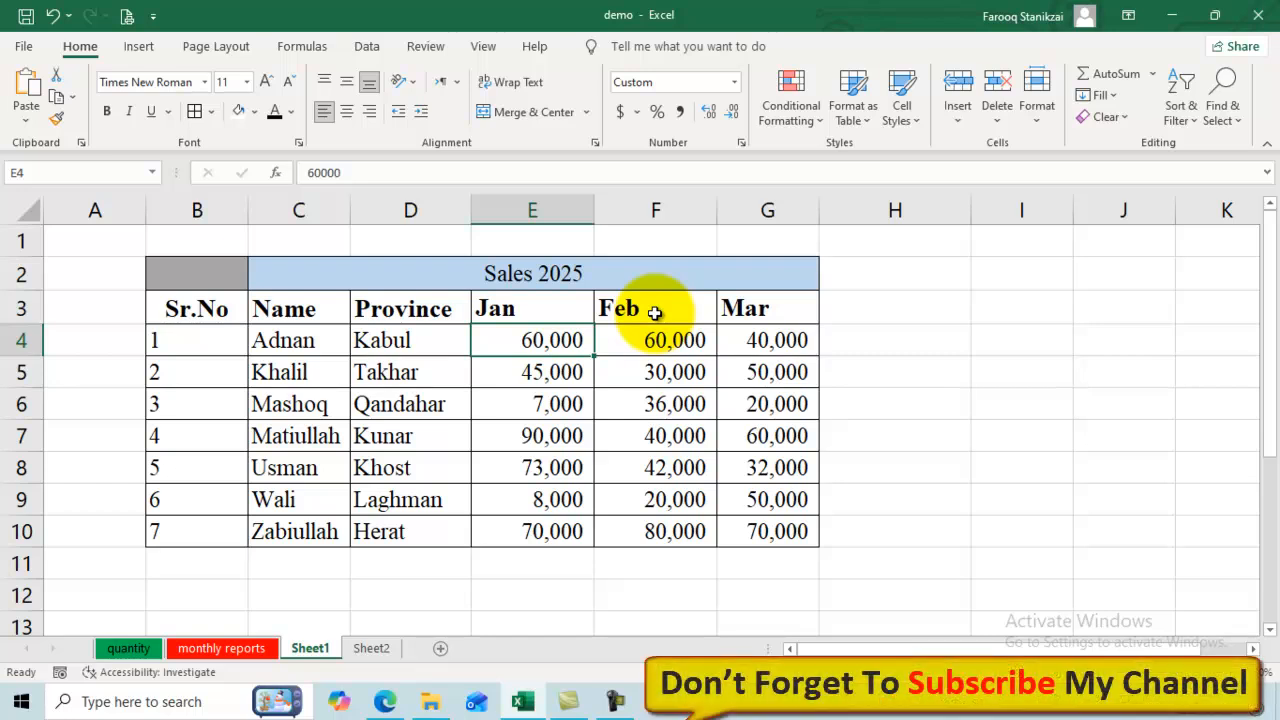
{"action": "key", "text": "Up"}
{"action": "key", "text": "Right"}
{"action": "key", "text": "Right"}
{"action": "key", "text": "Right"}
{"action": "key", "text": "alt+h"}
{"action": "key", "text": "i"}
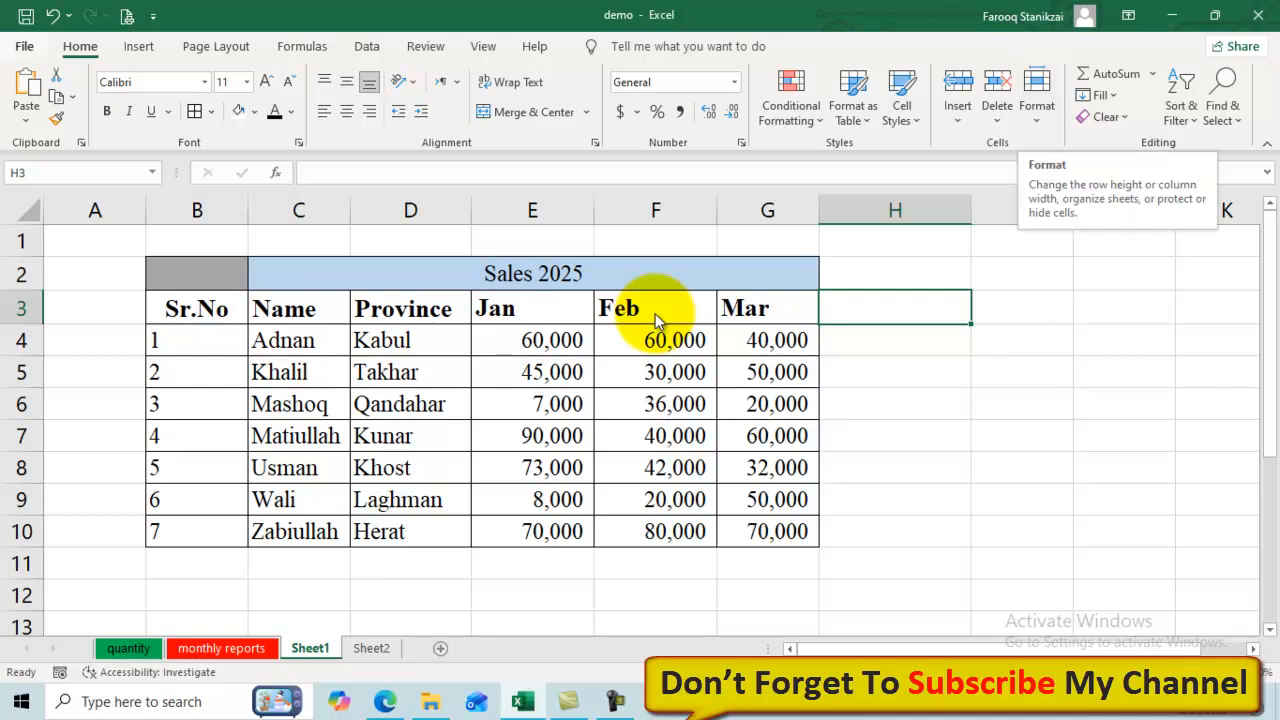
{"action": "key", "text": "alt+n"}
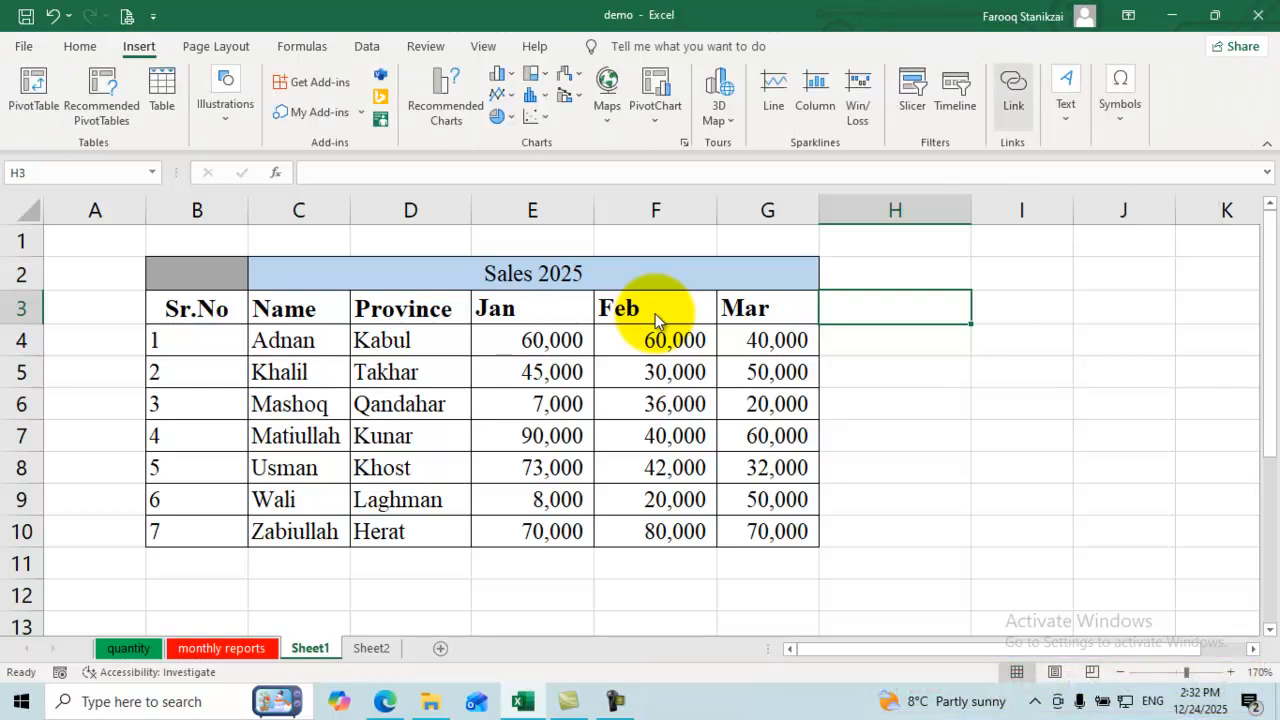
Step: Insert a hyperlink in H3 to the Desktop workbook Quarterly sale report1.xlsx
{"action": "key", "text": "ctrl+k"}
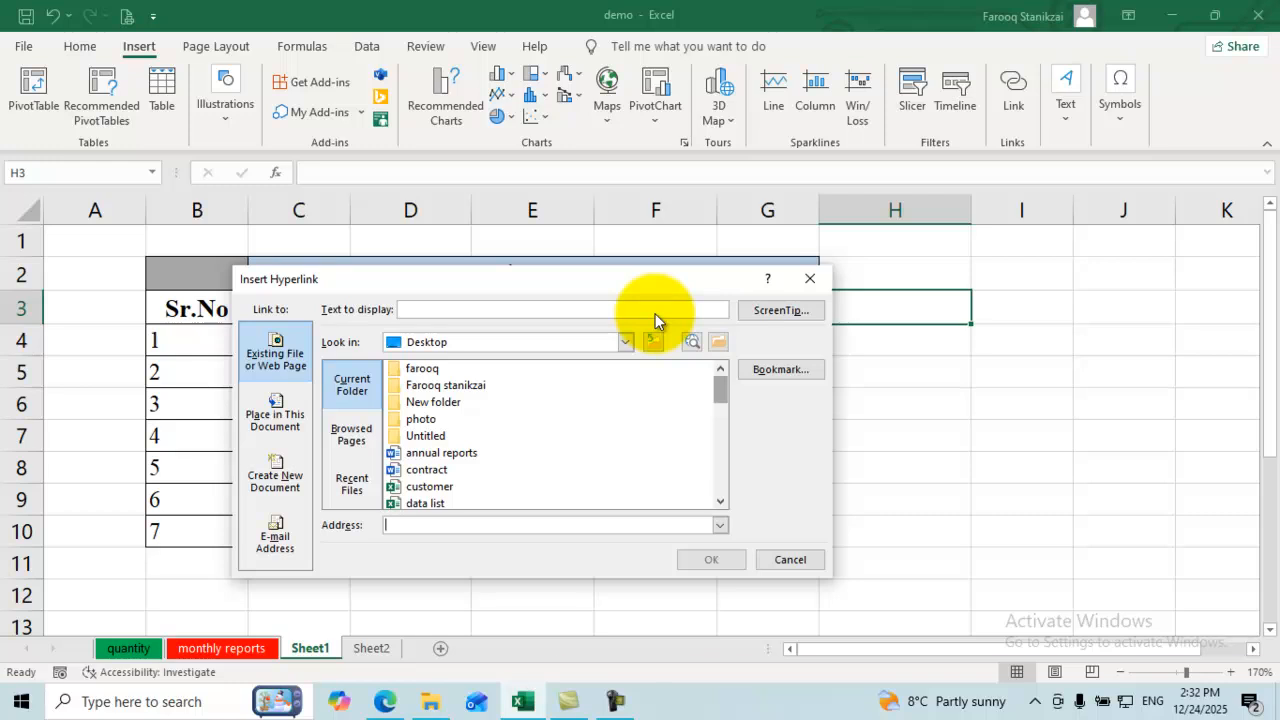
{"action": "scroll", "coordinate": [657, 320], "scroll_direction": "down", "scroll_amount": 1}
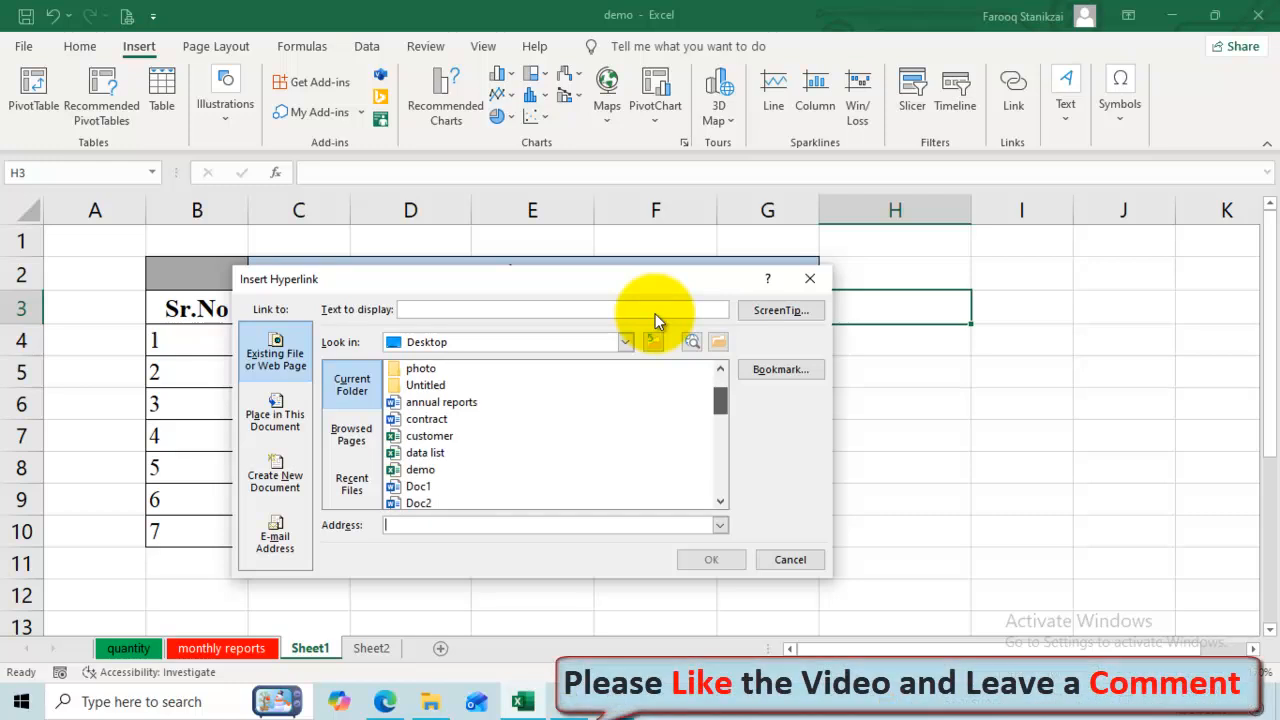
{"action": "scroll", "coordinate": [657, 320], "scroll_direction": "up", "scroll_amount": 1}
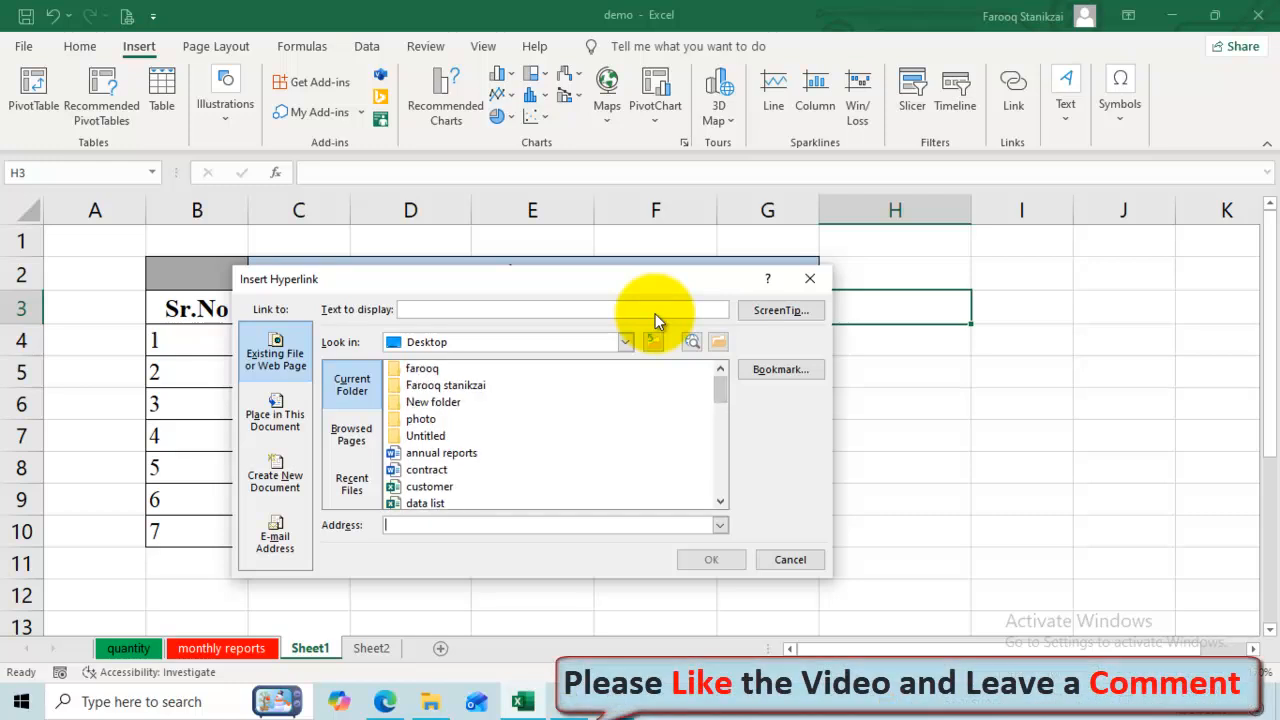
{"action": "scroll", "coordinate": [657, 320], "scroll_direction": "down", "scroll_amount": 2}
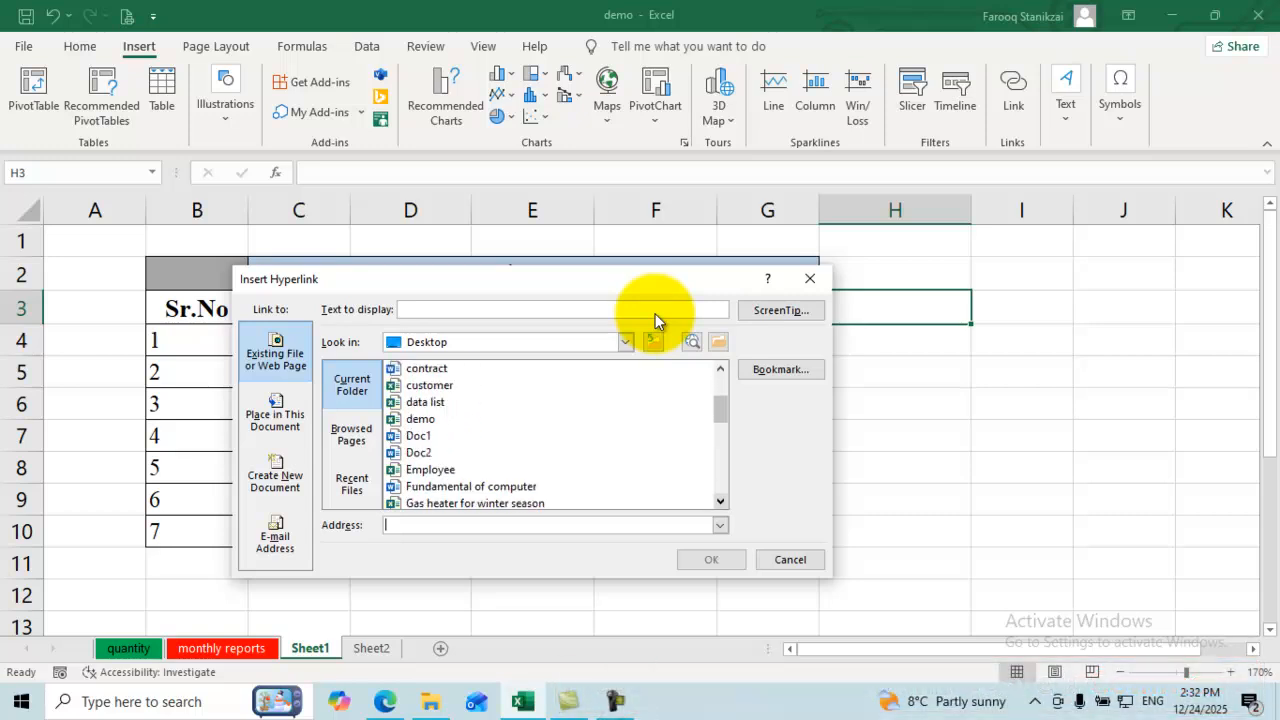
{"action": "scroll", "coordinate": [657, 320], "scroll_direction": "down", "scroll_amount": 1}
{"action": "scroll", "coordinate": [657, 320], "scroll_direction": "down", "scroll_amount": 3}
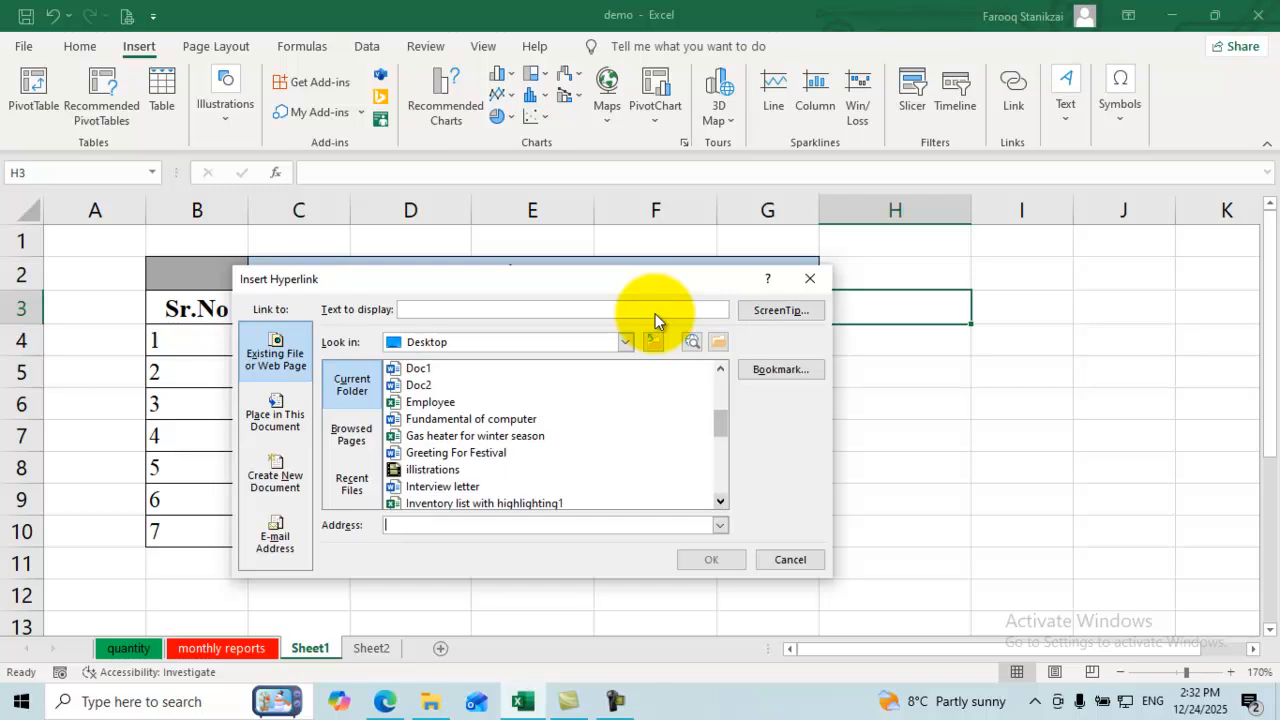
{"action": "scroll", "coordinate": [657, 320], "scroll_direction": "down", "scroll_amount": 3}
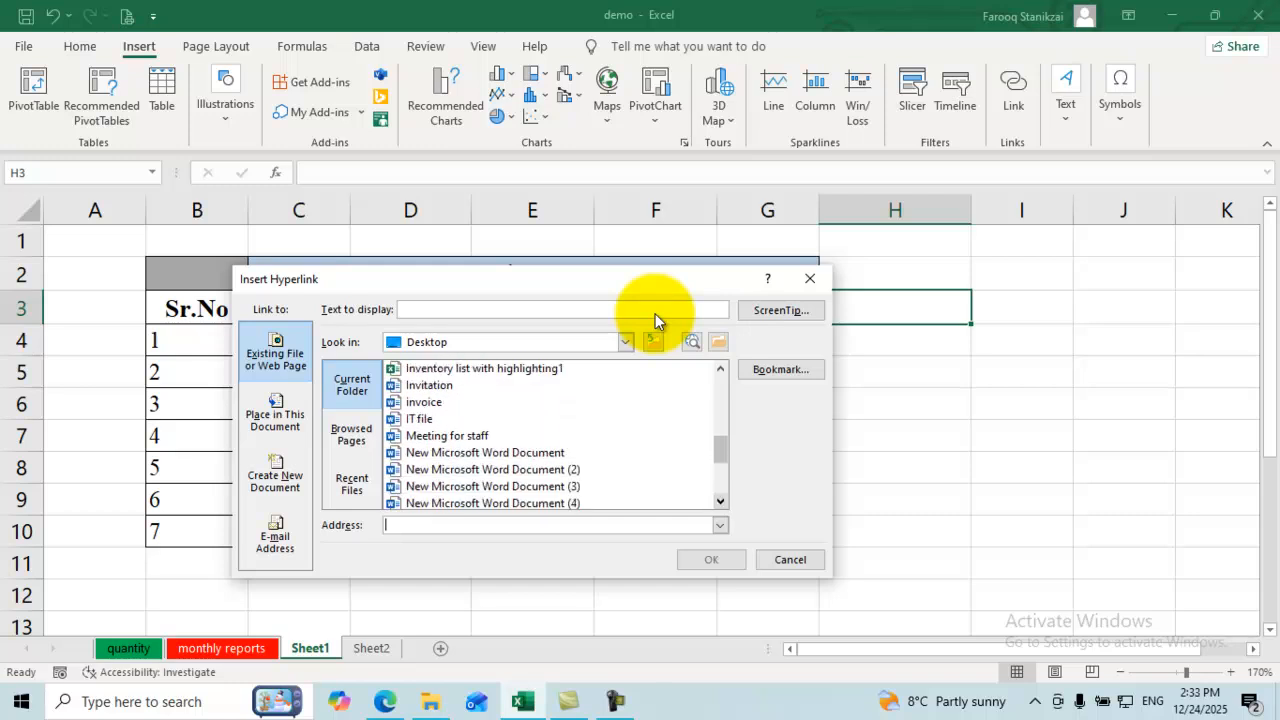
{"action": "scroll", "coordinate": [657, 320], "scroll_direction": "down", "scroll_amount": 1}
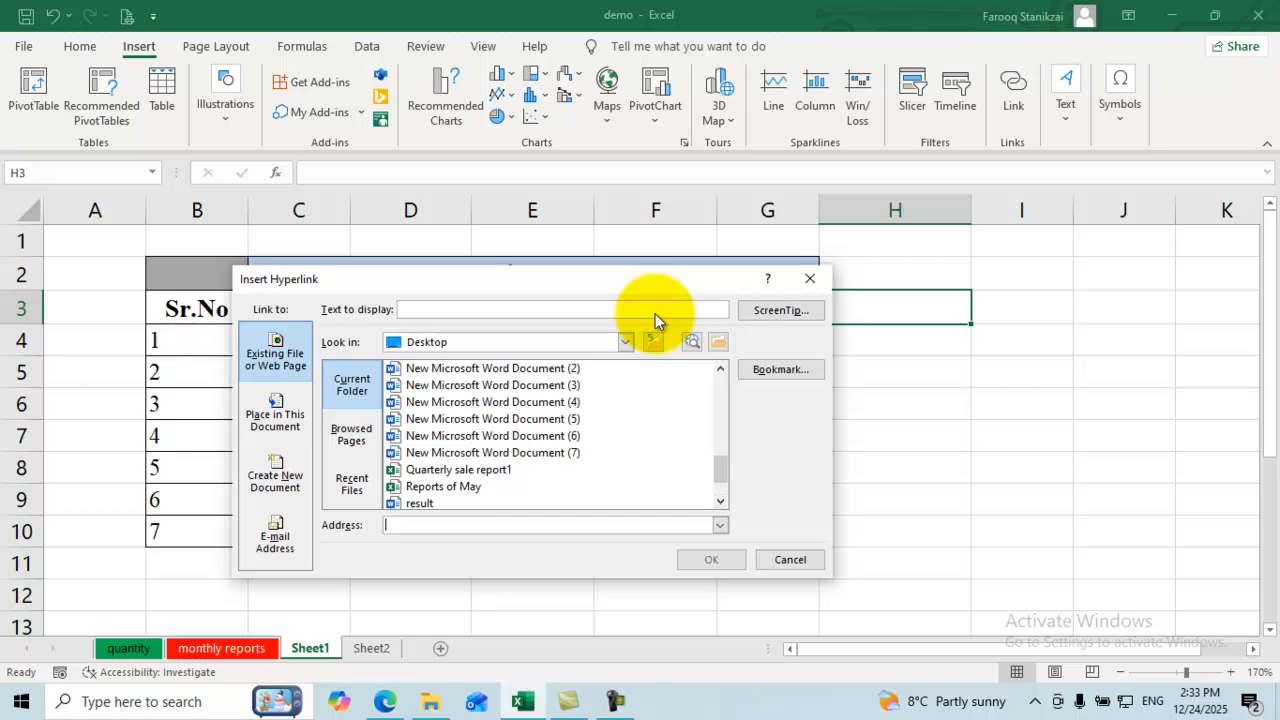
{"action": "left_click", "coordinate": [459, 470]}
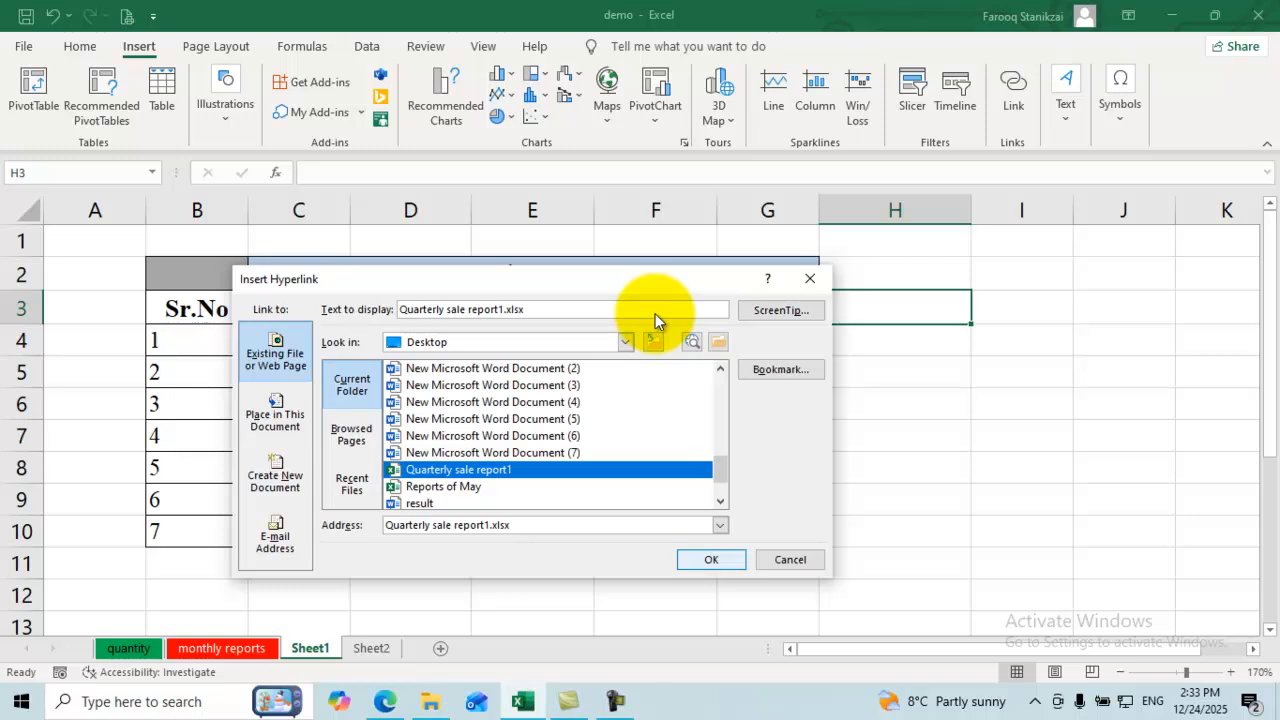
{"action": "key", "text": "Return"}
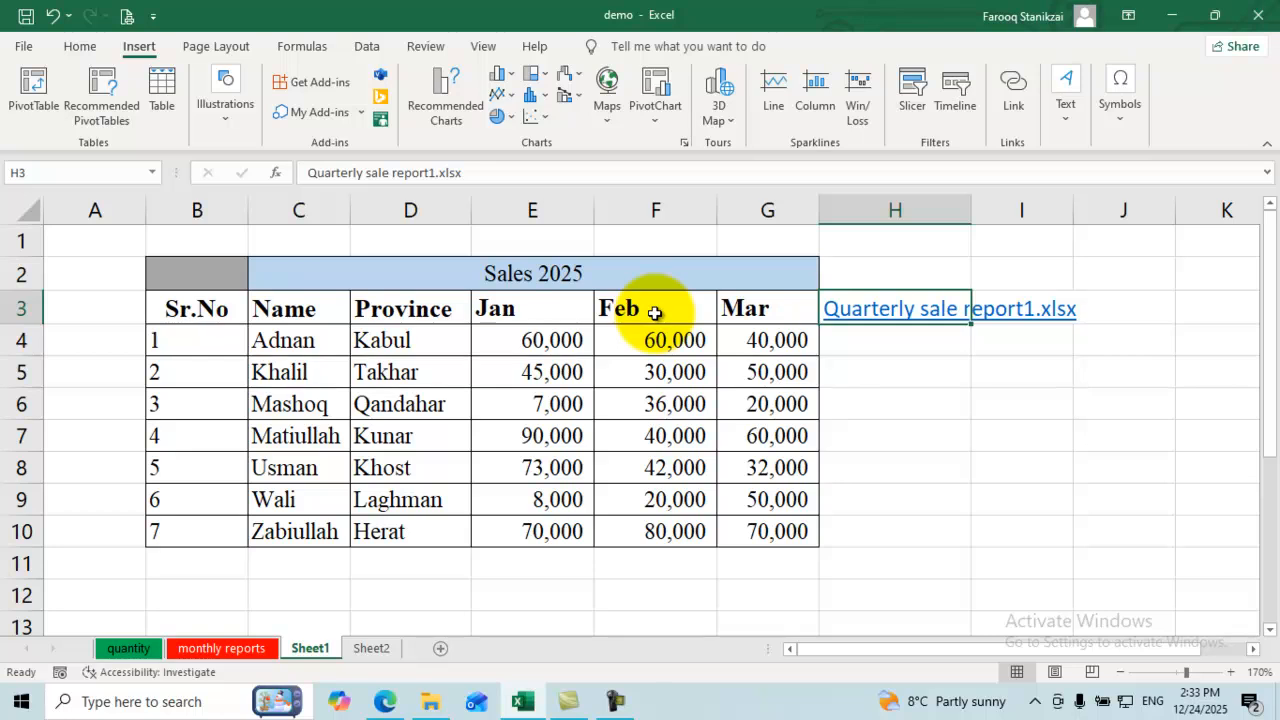
Step: Clear H3 and start a new hyperlink targeting Quarterly sale report1.xlsx
{"action": "key", "text": "Delete"}
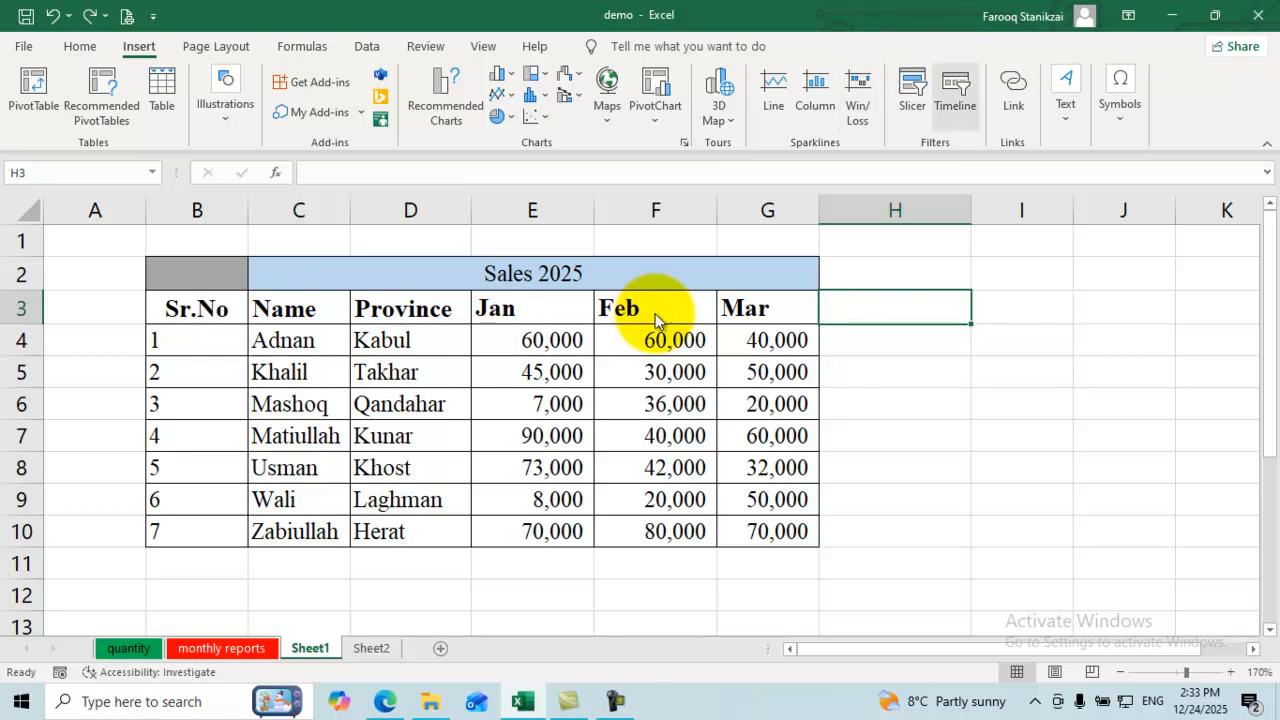
{"action": "key", "text": "ctrl+k"}
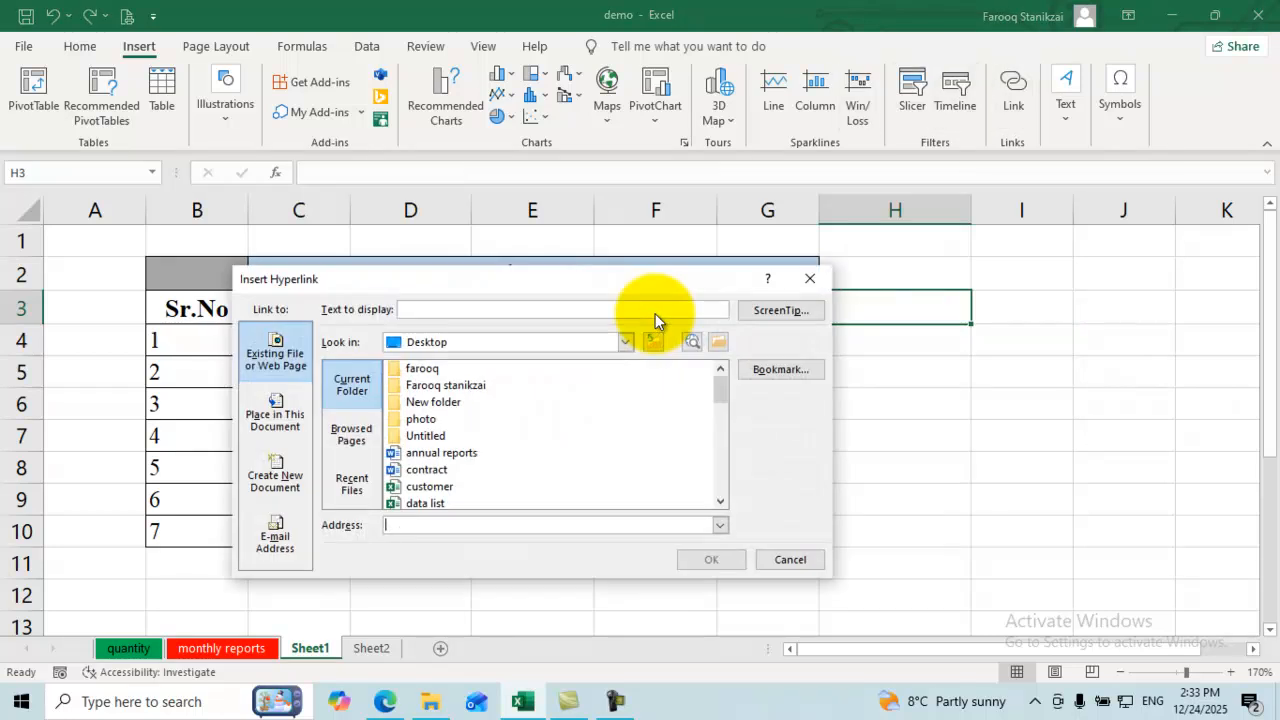
{"action": "scroll", "coordinate": [655, 320], "scroll_direction": "down", "scroll_amount": 8}
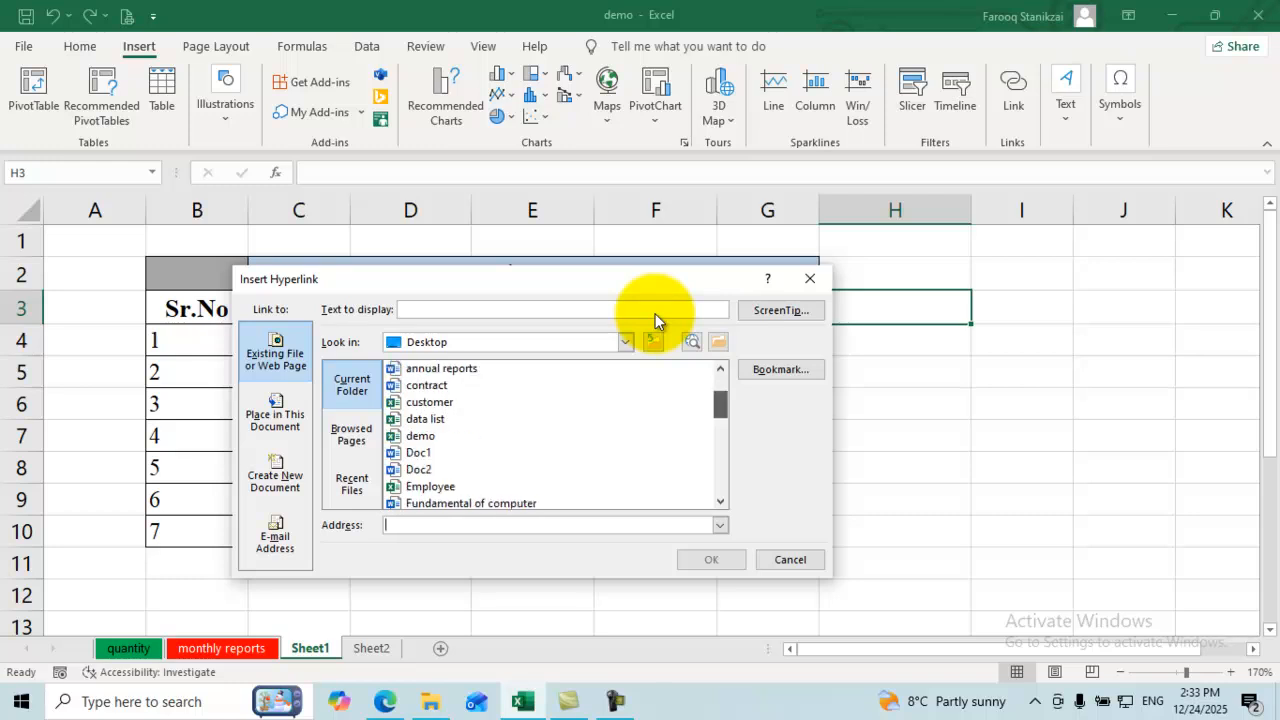
{"action": "left_click_drag", "start_coordinate": [720, 473], "coordinate": [720, 480]}
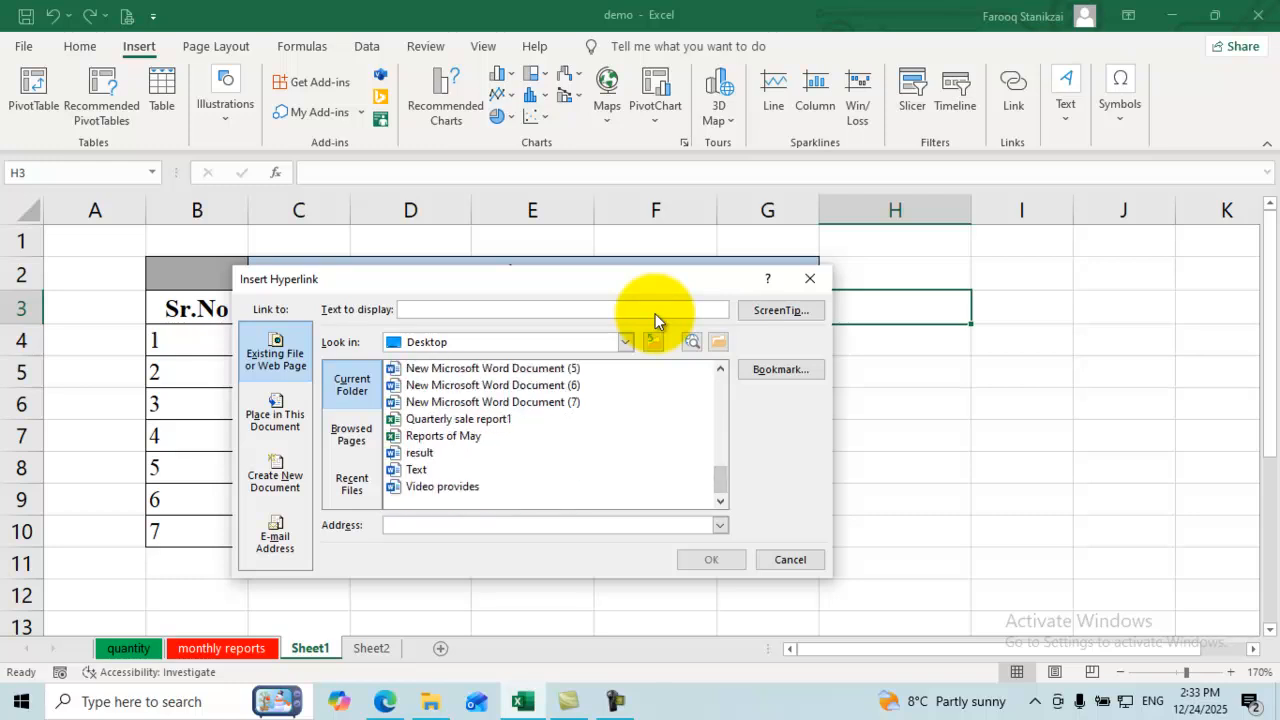
{"action": "left_click", "coordinate": [458, 419]}
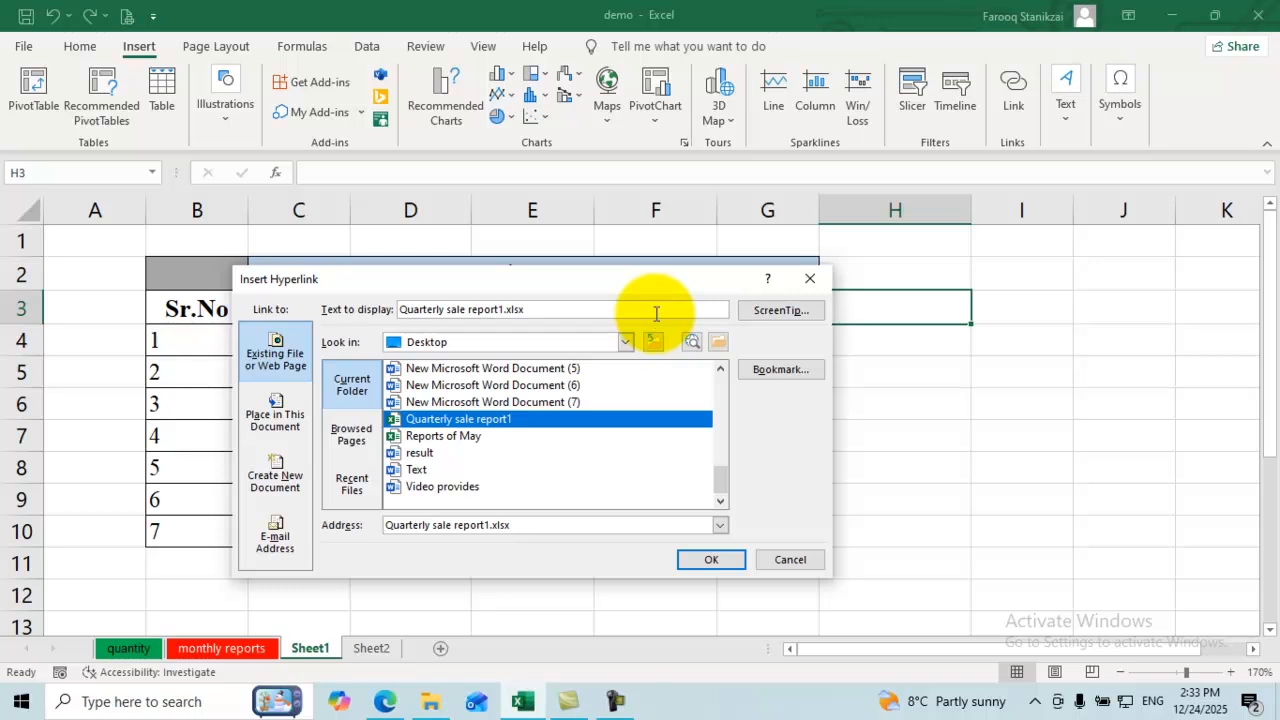
Step: Set the link's display text to 'dally sales info' and insert it
{"action": "left_click", "coordinate": [656, 314]}
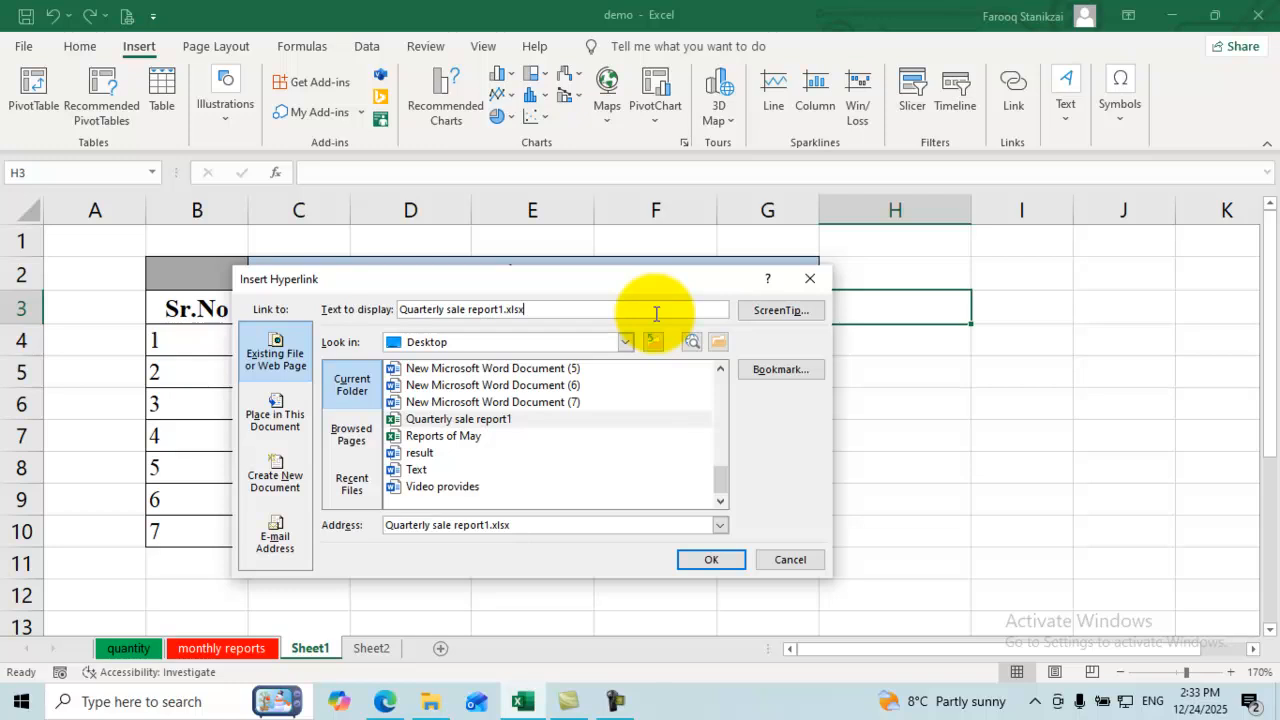
{"action": "key", "text": "BackSpace"}
{"action": "key", "text": "BackSpace"}
{"action": "key", "text": "BackSpace"}
{"action": "key", "text": "BackSpace"}
{"action": "key", "text": "BackSpace"}
{"action": "key", "text": "BackSpace"}
{"action": "key", "text": "BackSpace"}
{"action": "key", "text": "BackSpace"}
{"action": "key", "text": "BackSpace"}
{"action": "key", "text": "BackSpace"}
{"action": "key", "text": "BackSpace"}
{"action": "key", "text": "BackSpace"}
{"action": "key", "text": "BackSpace"}
{"action": "key", "text": "BackSpace"}
{"action": "key", "text": "BackSpace"}
{"action": "key", "text": "BackSpace"}
{"action": "key", "text": "BackSpace"}
{"action": "key", "text": "BackSpace"}
{"action": "key", "text": "BackSpace"}
{"action": "key", "text": "BackSpace"}
{"action": "type", "text": "more "}
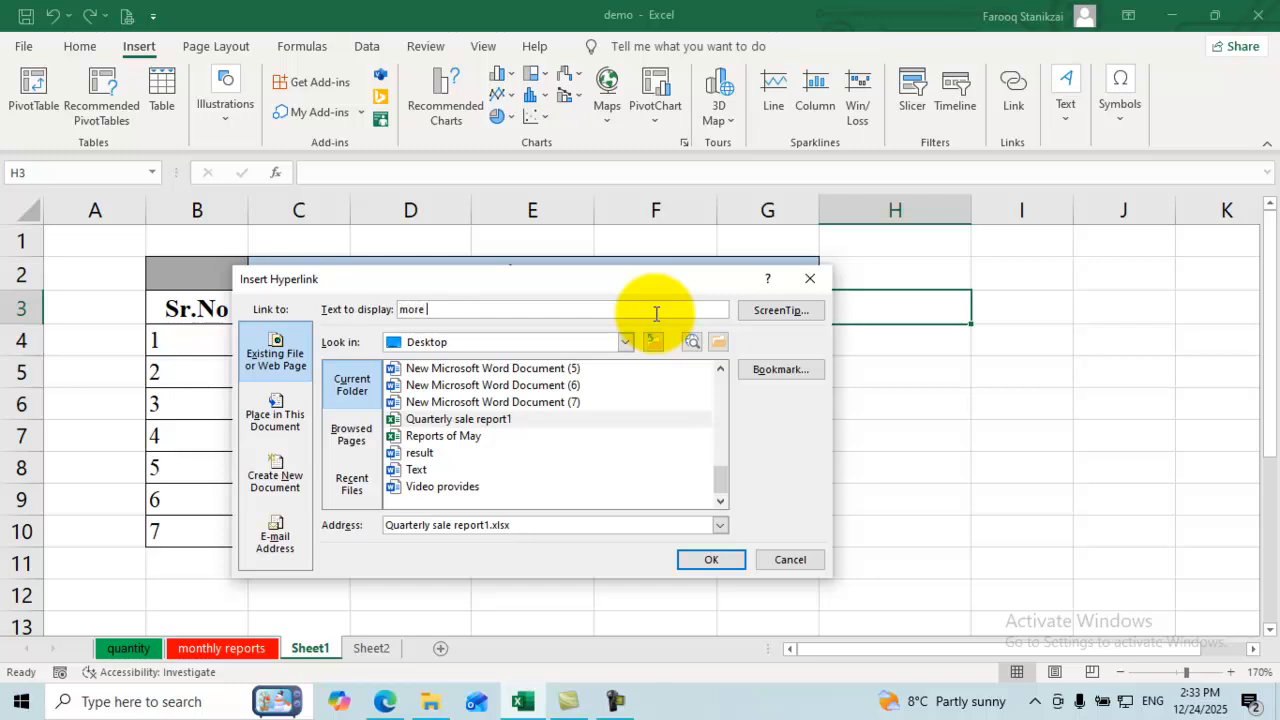
{"action": "type", "text": "sal"}
{"action": "key", "text": "BackSpace"}
{"action": "key", "text": "BackSpace"}
{"action": "key", "text": "BackSpace"}
{"action": "key", "text": "BackSpace"}
{"action": "key", "text": "BackSpace"}
{"action": "key", "text": "BackSpace"}
{"action": "key", "text": "BackSpace"}
{"action": "key", "text": "BackSpace"}
{"action": "type", "text": "dal"}
{"action": "type", "text": "ly"}
{"action": "type", "text": " s"}
{"action": "type", "text": "ales in"}
{"action": "type", "text": "fo"}
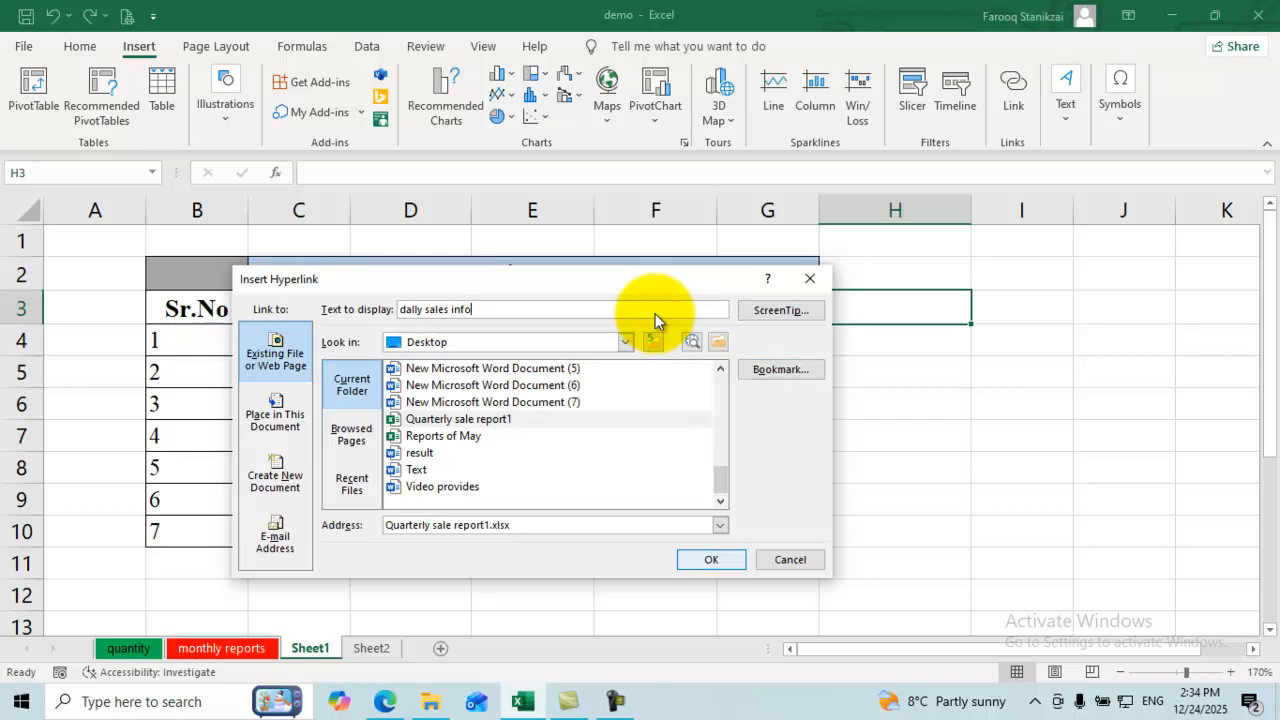
{"action": "key", "text": "Return"}
Step: Follow the H3 link into Quarterly sale report1, browse its sheets, then return to demo
{"action": "key", "text": "Down"}
{"action": "key", "text": "Down"}
{"action": "key", "text": "Down"}
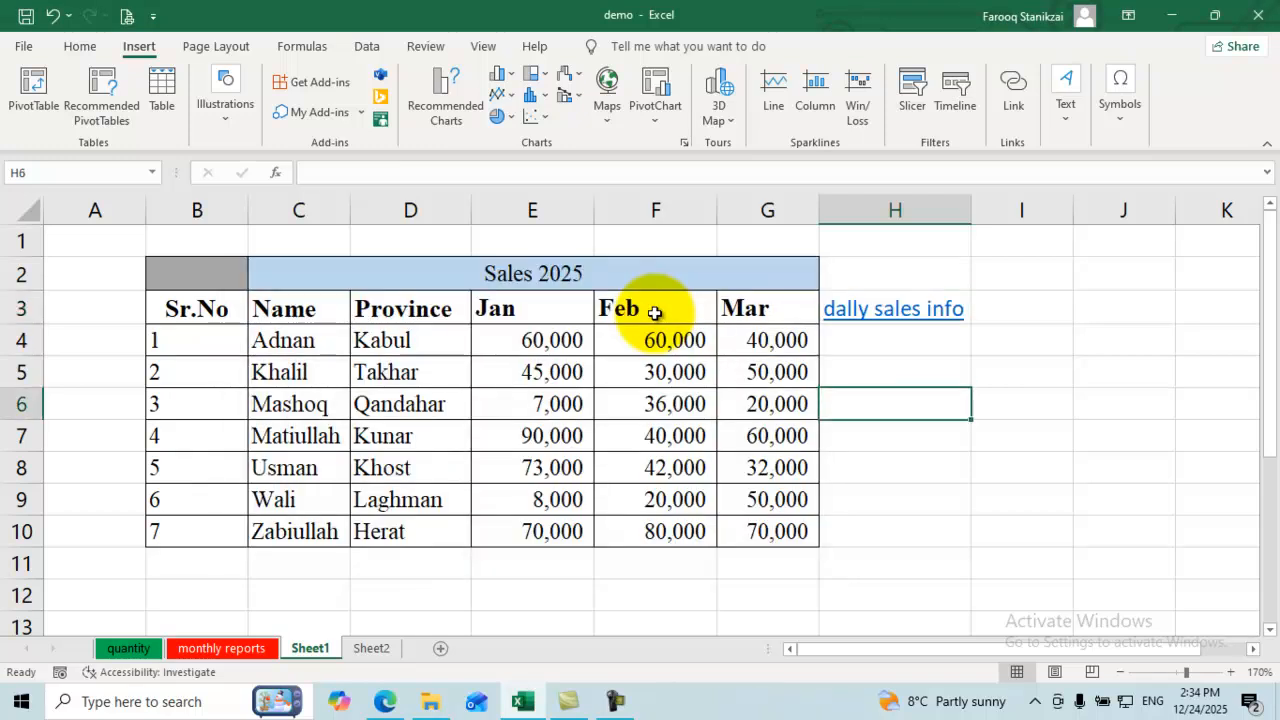
{"action": "left_click", "coordinate": [893, 310]}
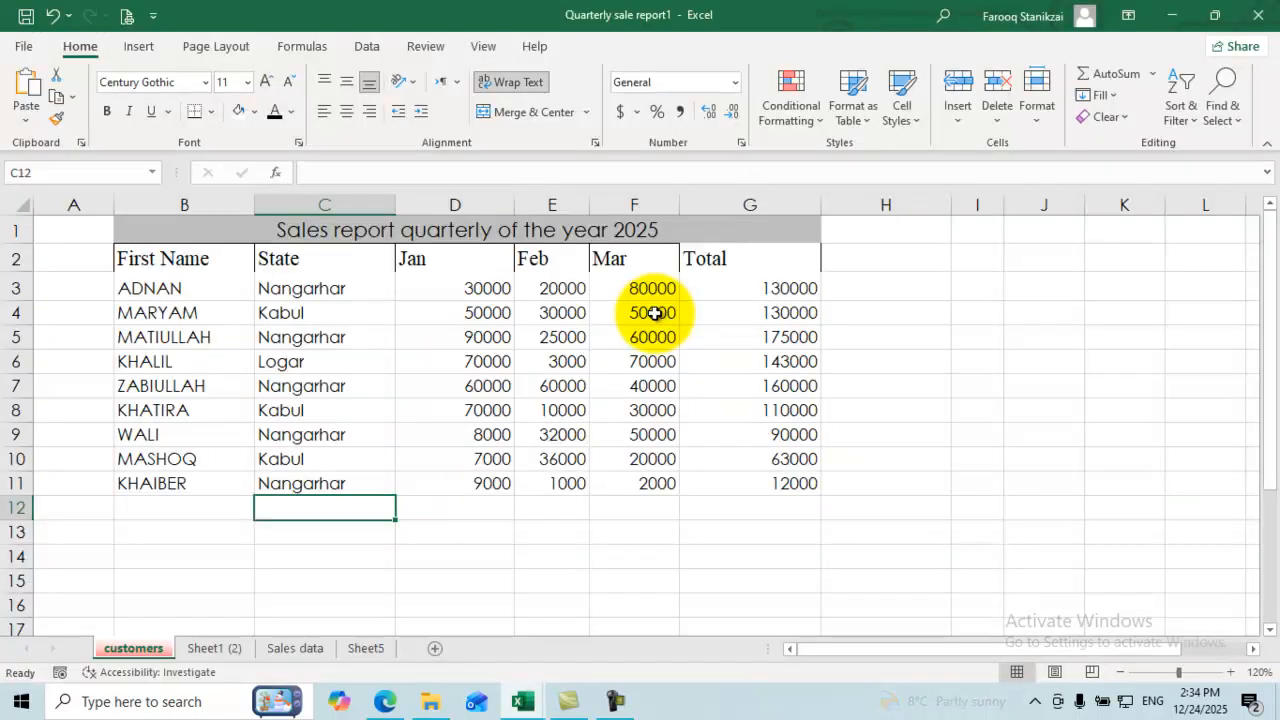
{"action": "key", "text": "ctrl+Page_Down"}
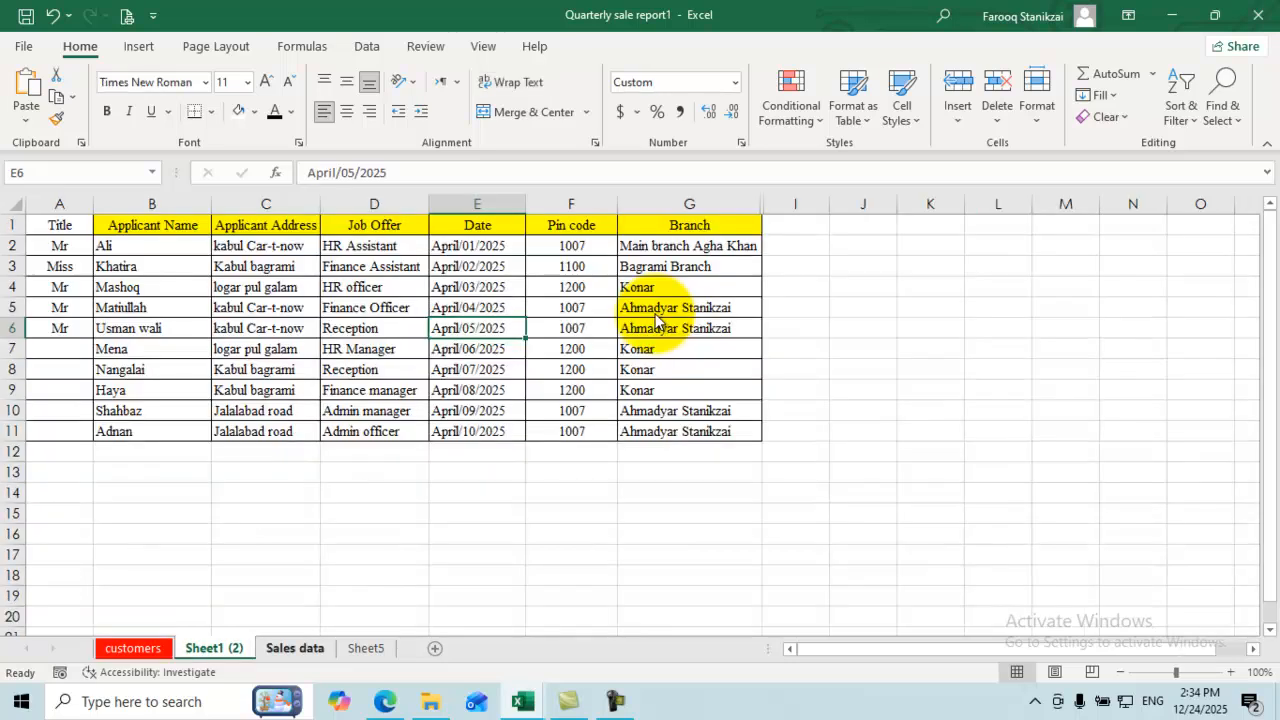
{"action": "key", "text": "ctrl+Page_Down"}
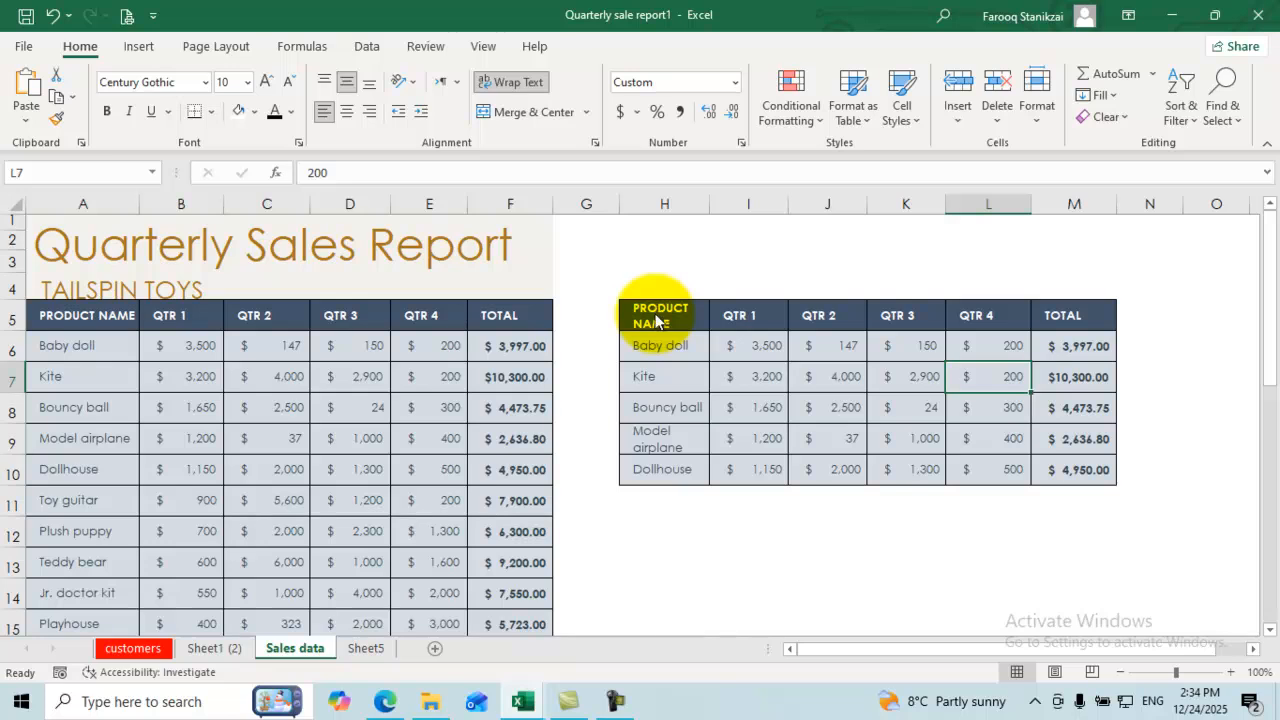
{"action": "key", "text": "ctrl+Tab"}
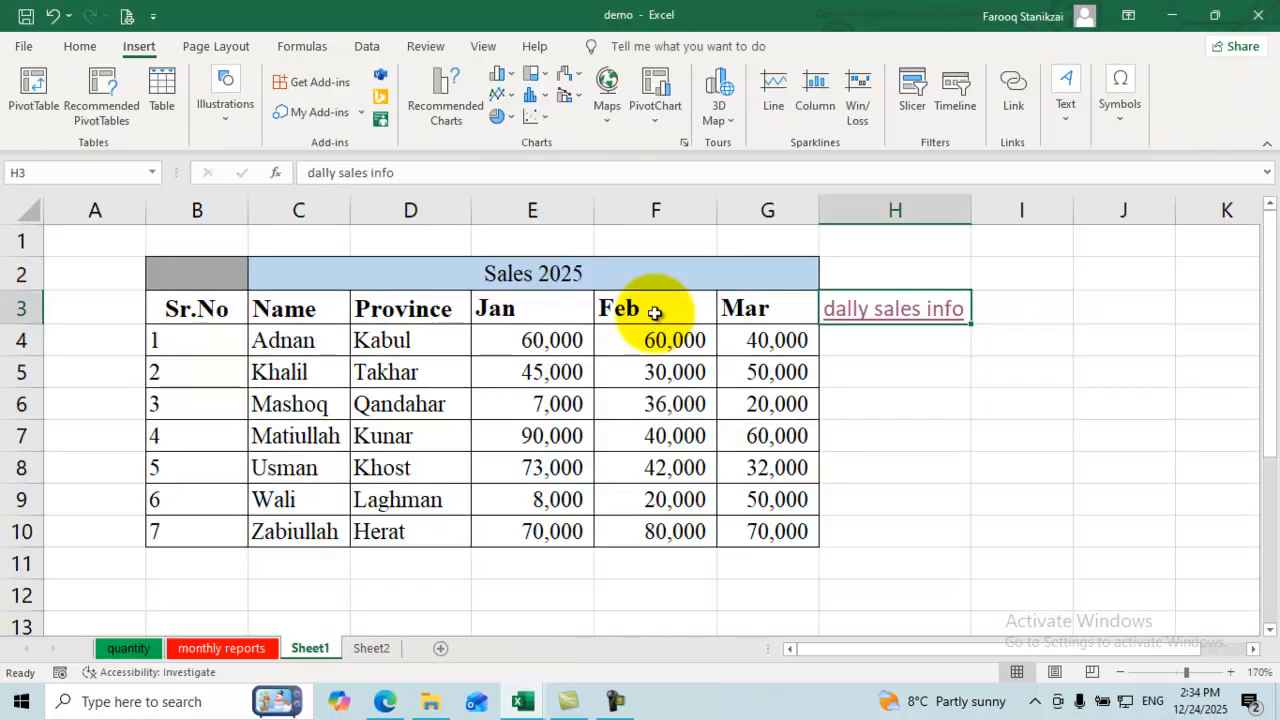
{"action": "key", "text": "Return"}
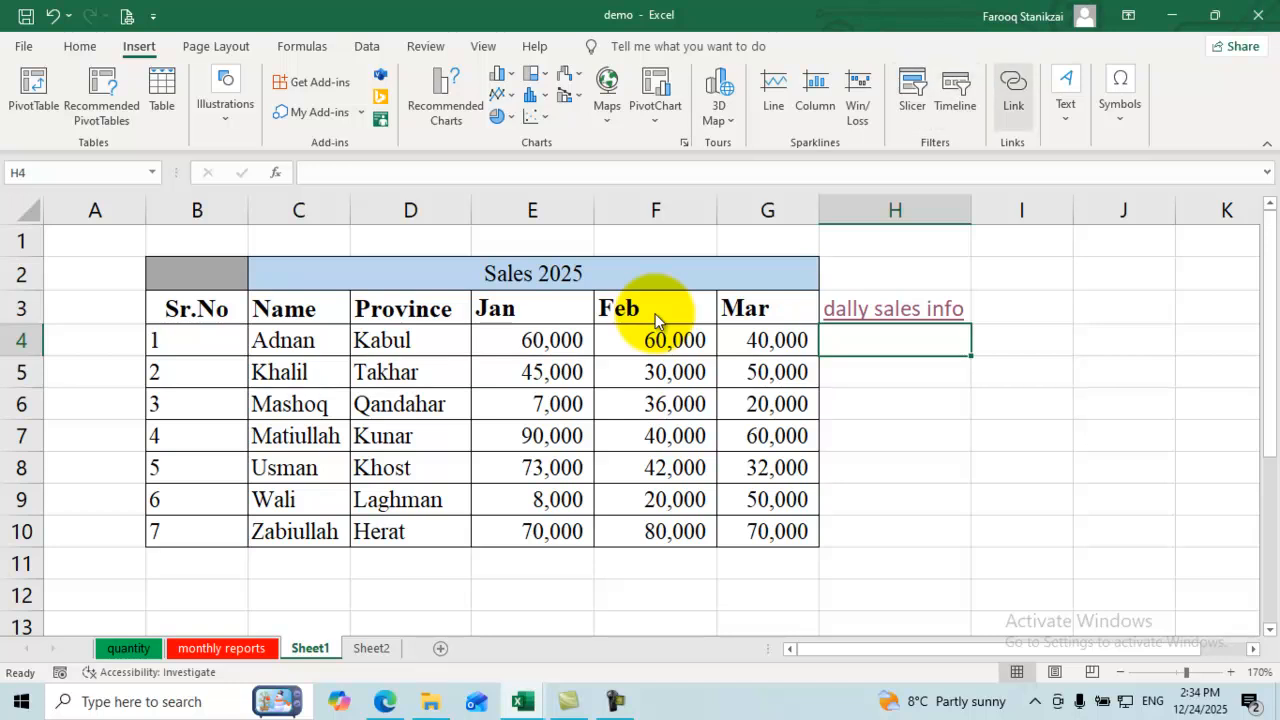
Step: Start a hyperlink for cell H4 via Insert > Link, then switch to the web browser
{"action": "left_click", "coordinate": [1013, 95]}
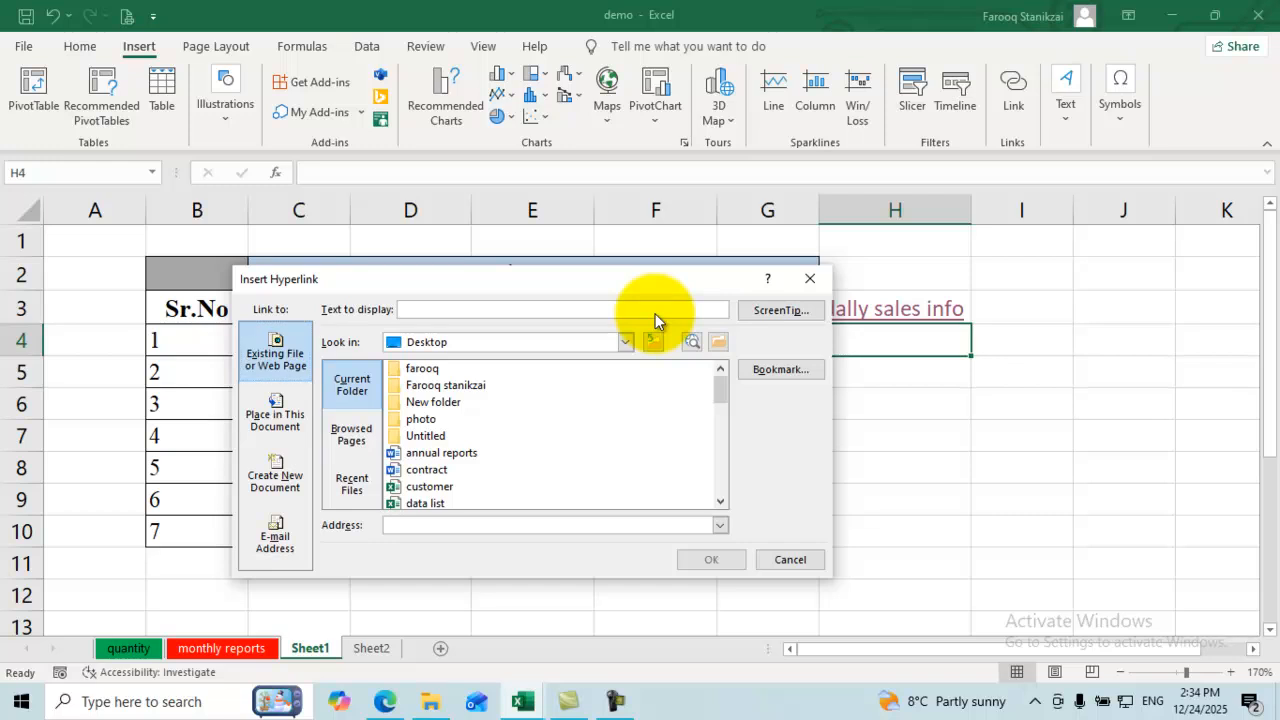
{"action": "key", "text": "alt+Tab"}
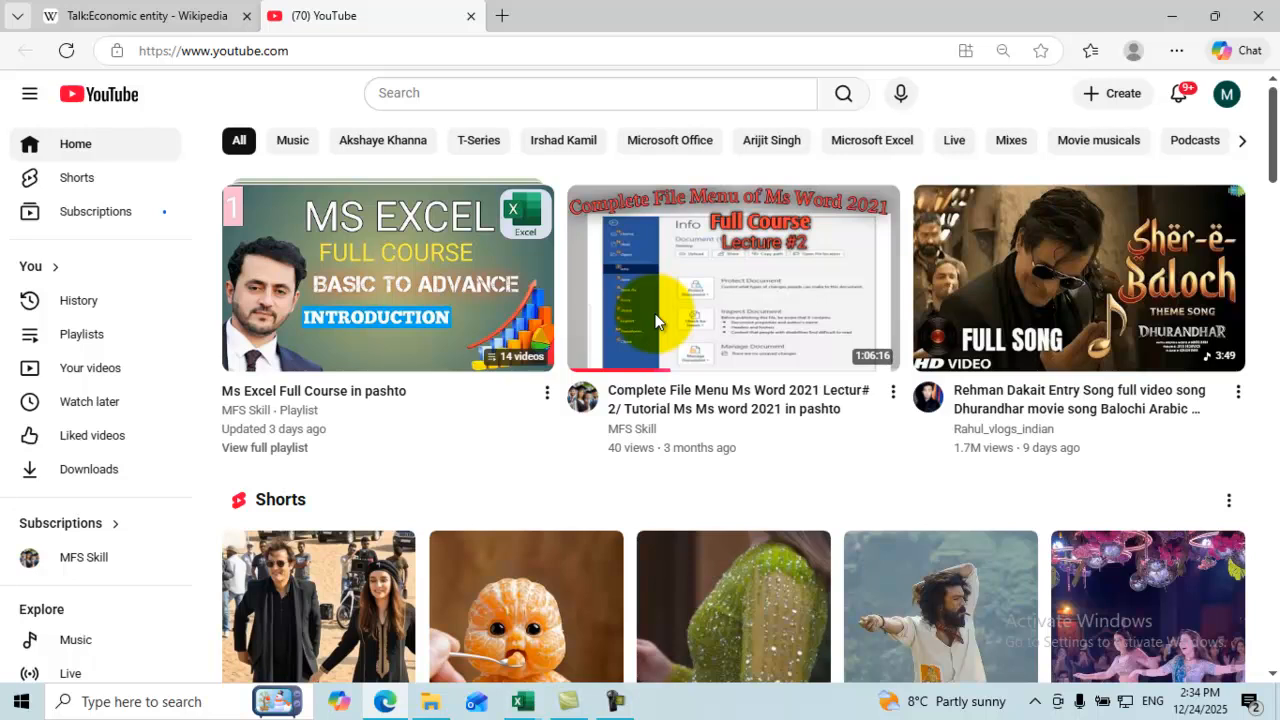
Step: Copy the share link of the YouTube 'Ms Excel Introduction' video and minimize the browser
{"action": "key", "text": "ctrl+l"}
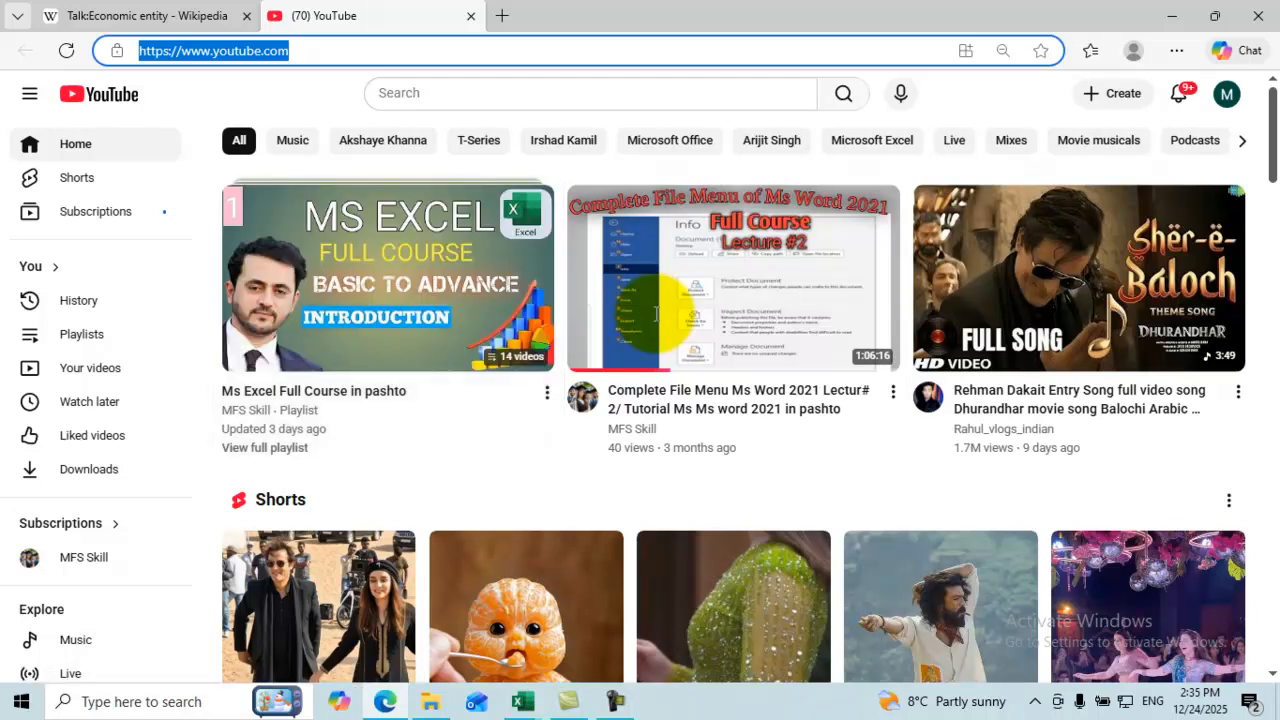
{"action": "left_click", "coordinate": [655, 315]}
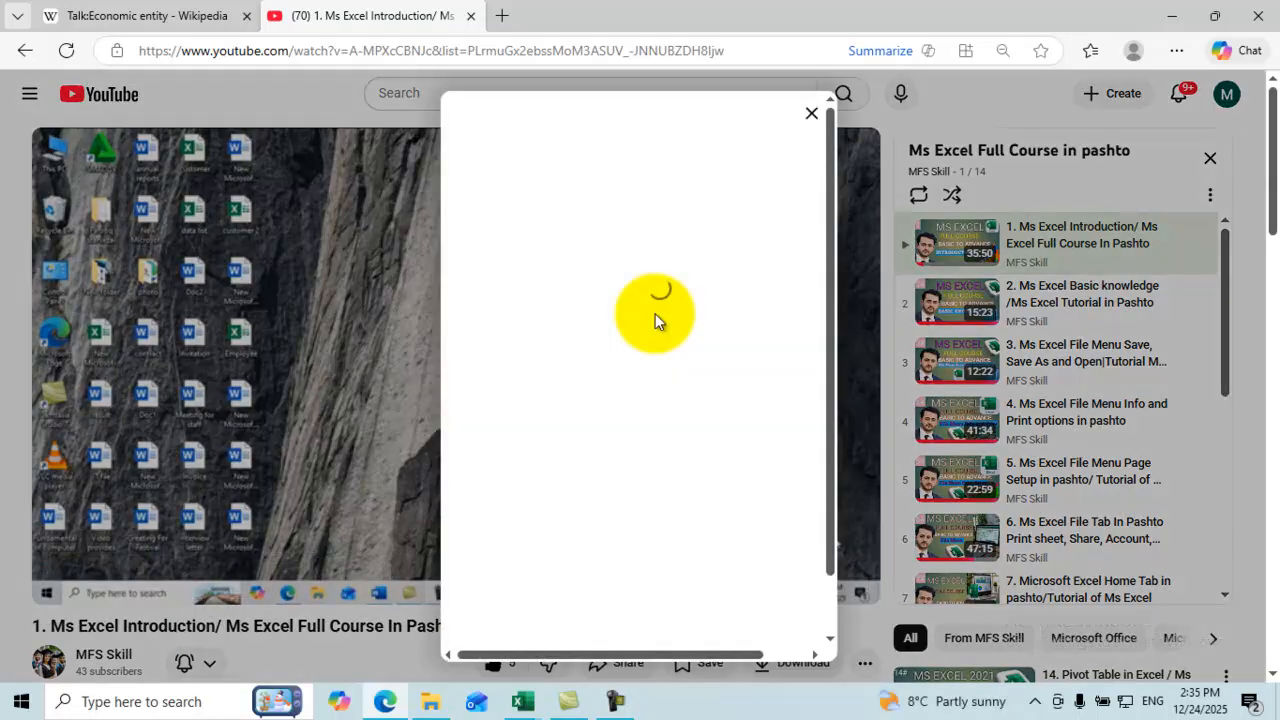
{"action": "left_click", "coordinate": [782, 463]}
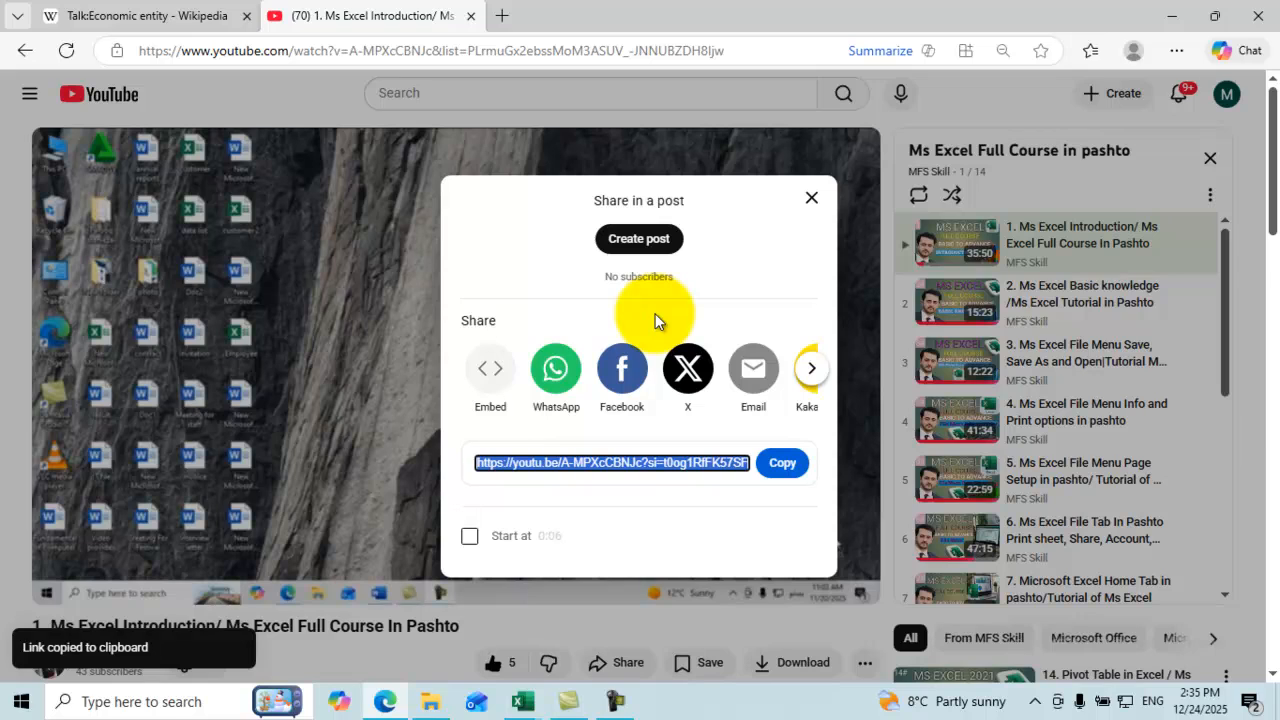
{"action": "left_click", "coordinate": [812, 198]}
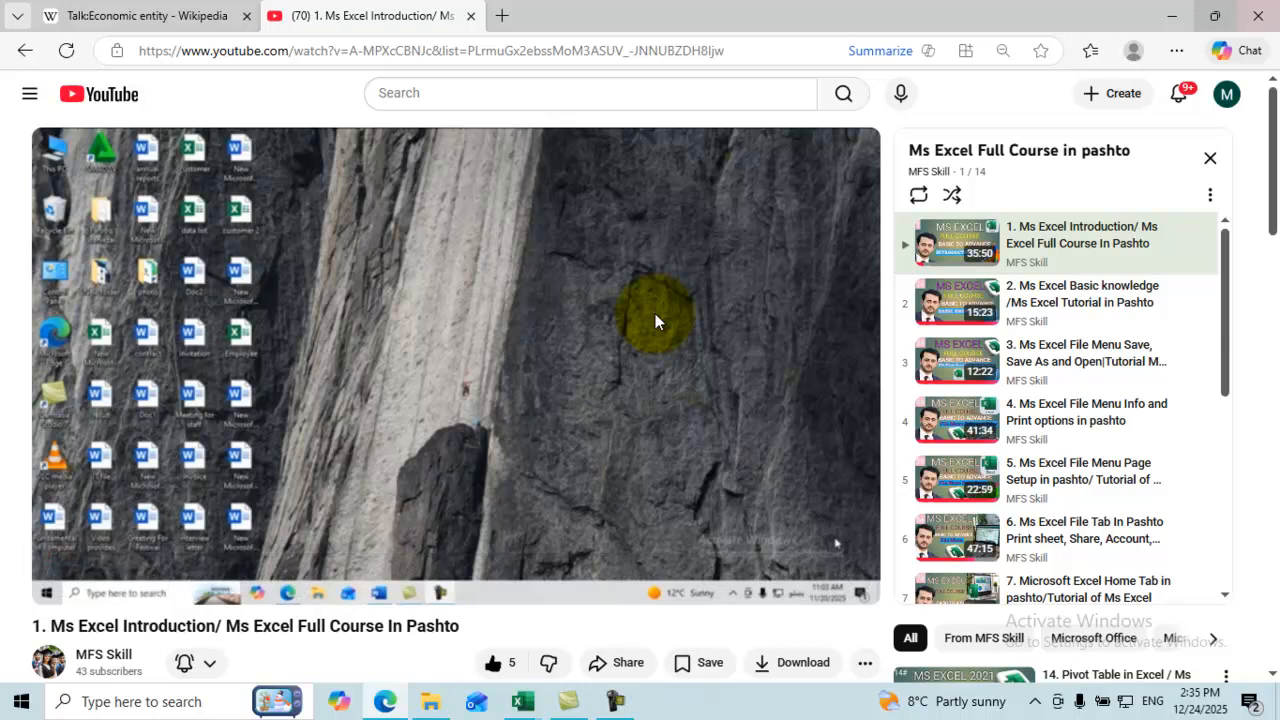
{"action": "left_click", "coordinate": [1172, 16]}
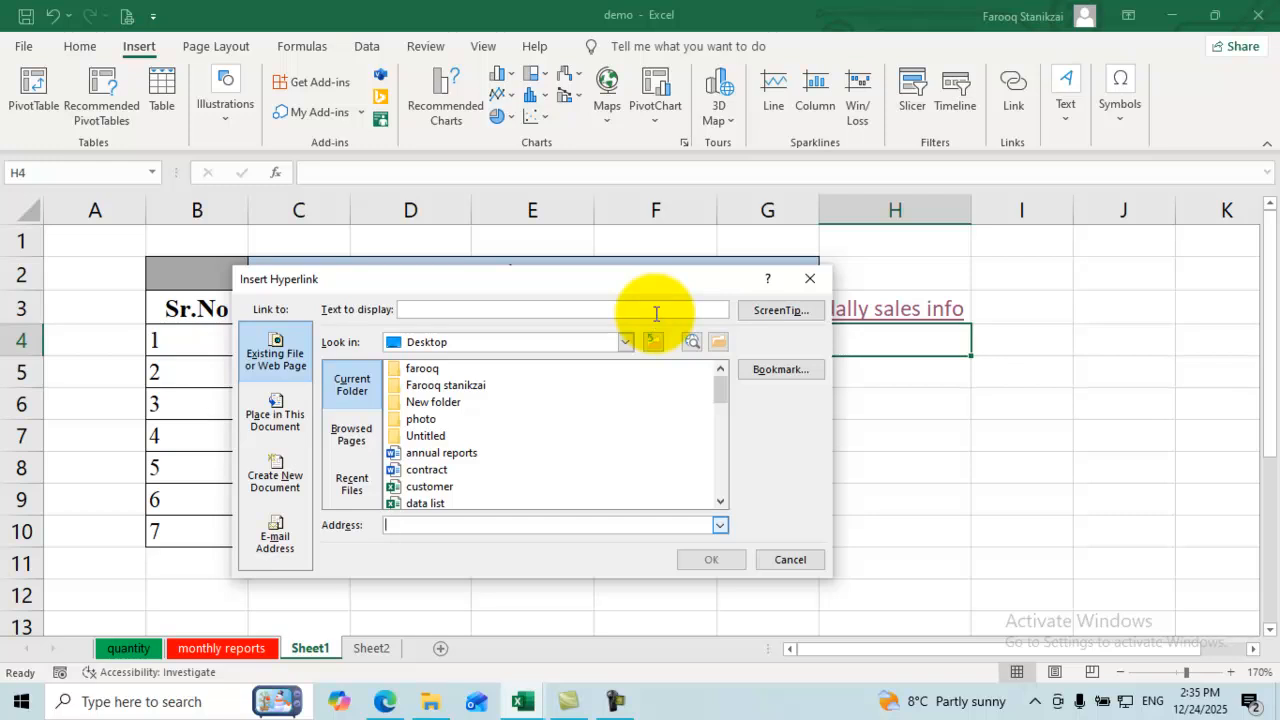
Step: Link H4 to the pasted YouTube URL with display text 'for youtube approval'
{"action": "key", "text": "ctrl+v"}
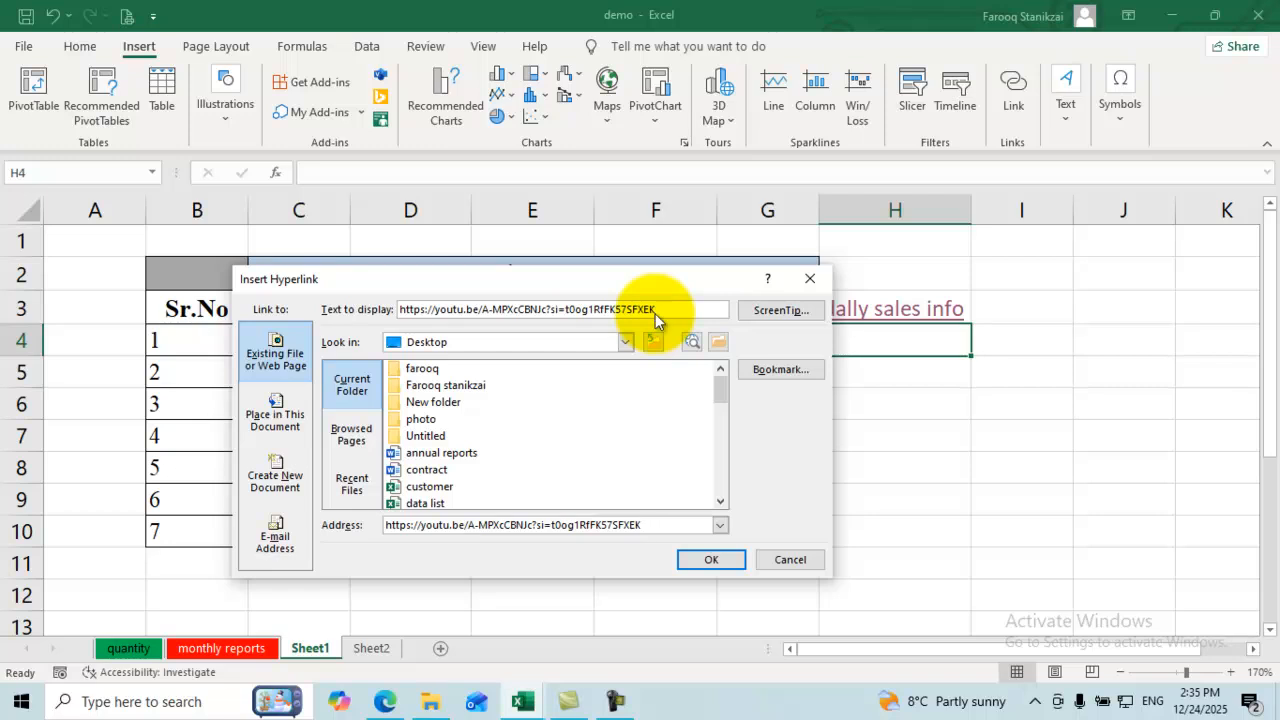
{"action": "left_click", "coordinate": [656, 310]}
{"action": "key", "text": "BackSpace"}
{"action": "key", "text": "BackSpace"}
{"action": "key", "text": "BackSpace"}
{"action": "key", "text": "BackSpace"}
{"action": "key", "text": "BackSpace"}
{"action": "key", "text": "BackSpace"}
{"action": "key", "text": "BackSpace"}
{"action": "key", "text": "BackSpace"}
{"action": "key", "text": "BackSpace"}
{"action": "key", "text": "BackSpace"}
{"action": "key", "text": "BackSpace"}
{"action": "key", "text": "BackSpace"}
{"action": "key", "text": "BackSpace"}
{"action": "key", "text": "BackSpace"}
{"action": "key", "text": "BackSpace"}
{"action": "key", "text": "BackSpace"}
{"action": "key", "text": "BackSpace"}
{"action": "key", "text": "BackSpace"}
{"action": "key", "text": "BackSpace"}
{"action": "key", "text": "BackSpace"}
{"action": "key", "text": "BackSpace"}
{"action": "key", "text": "BackSpace"}
{"action": "key", "text": "BackSpace"}
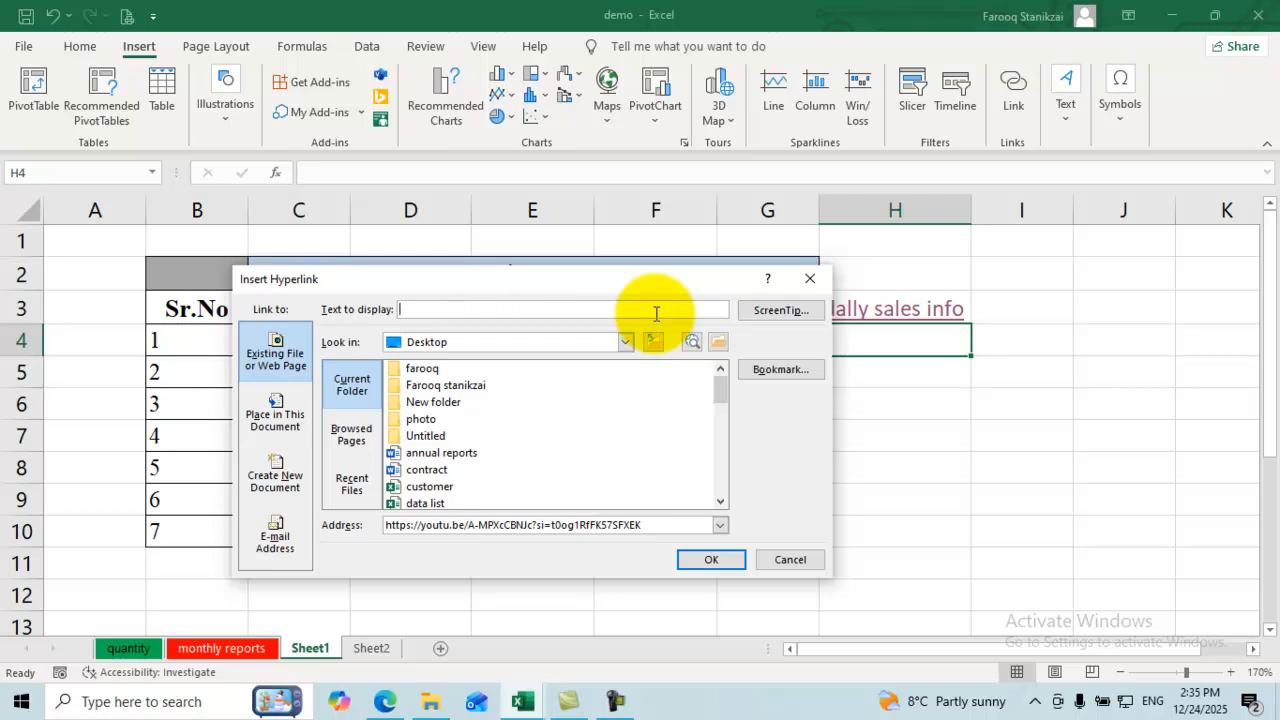
{"action": "type", "text": "for youtube approl"}
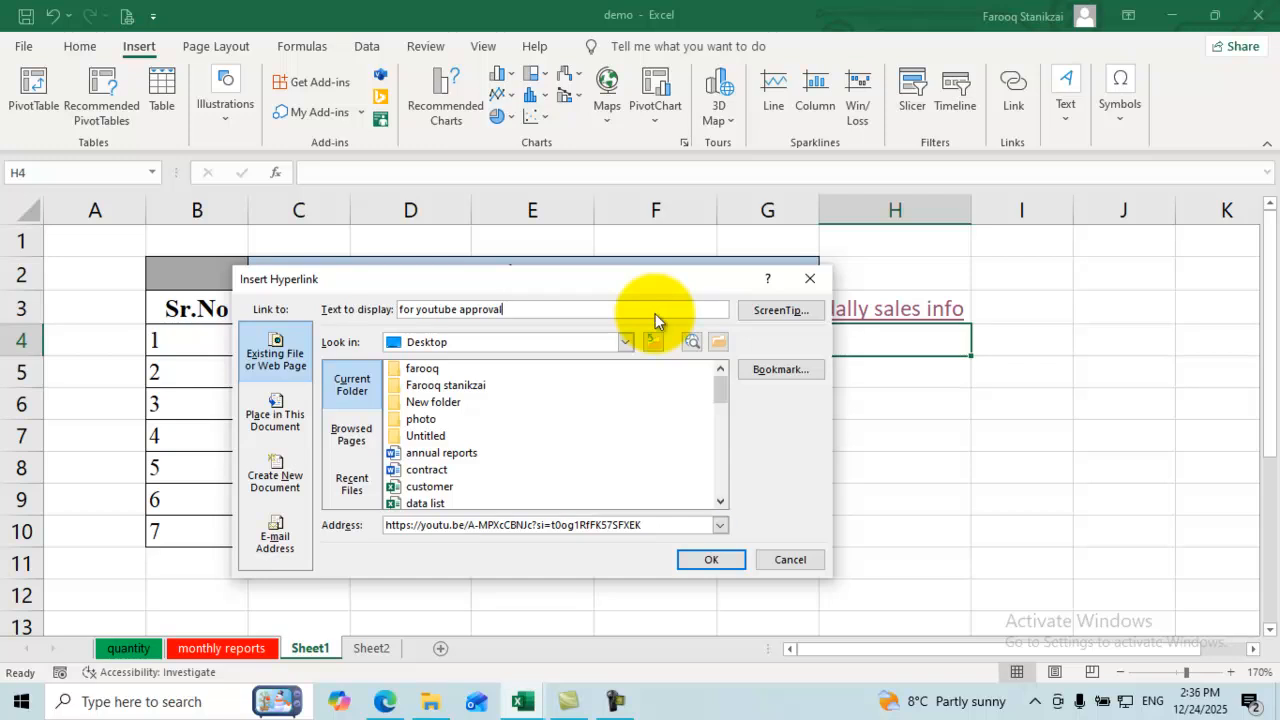
{"action": "key", "text": "Return"}
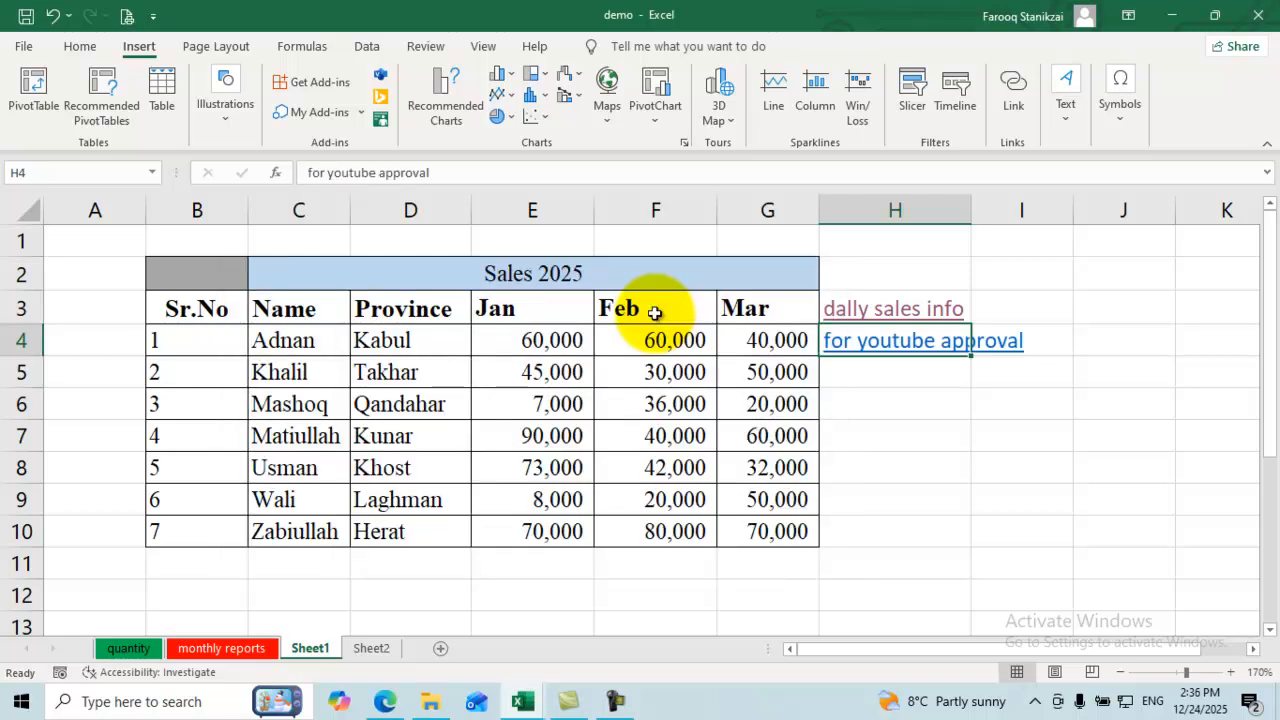
{"action": "key", "text": "Return"}
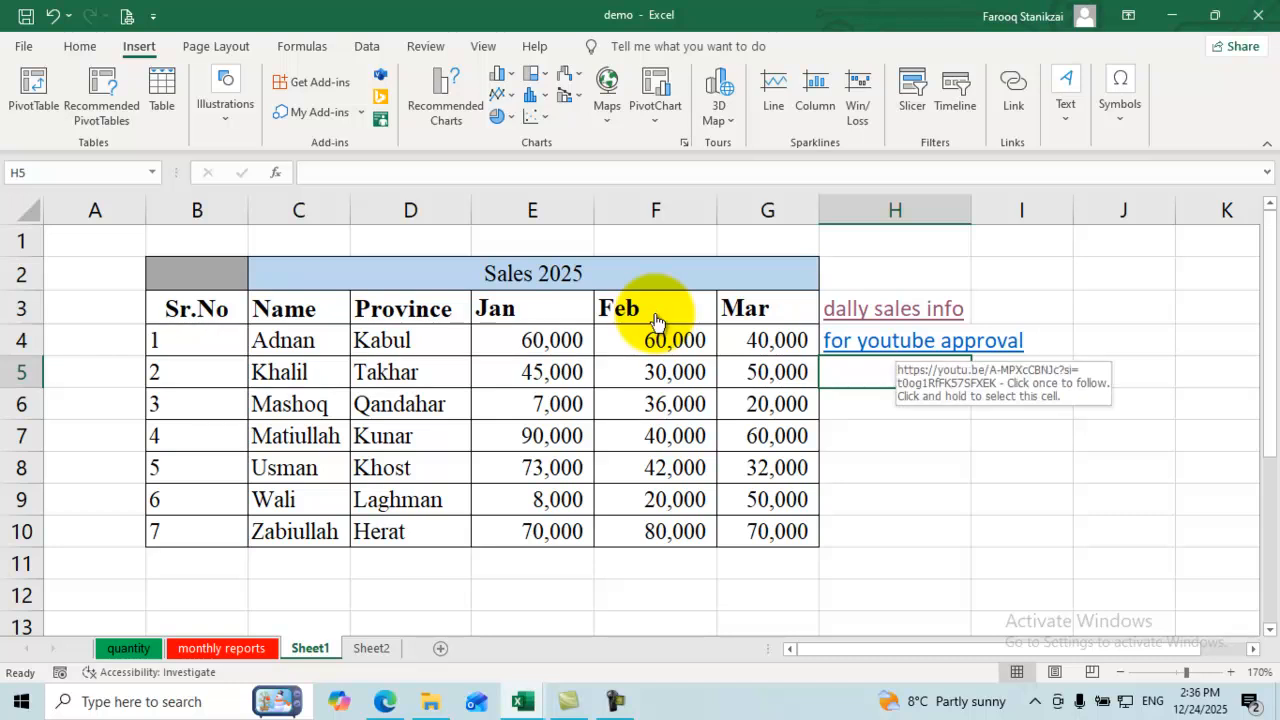
Step: Open the H4 YouTube link, then close both YouTube tabs in the browser
{"action": "key", "text": "Up"}
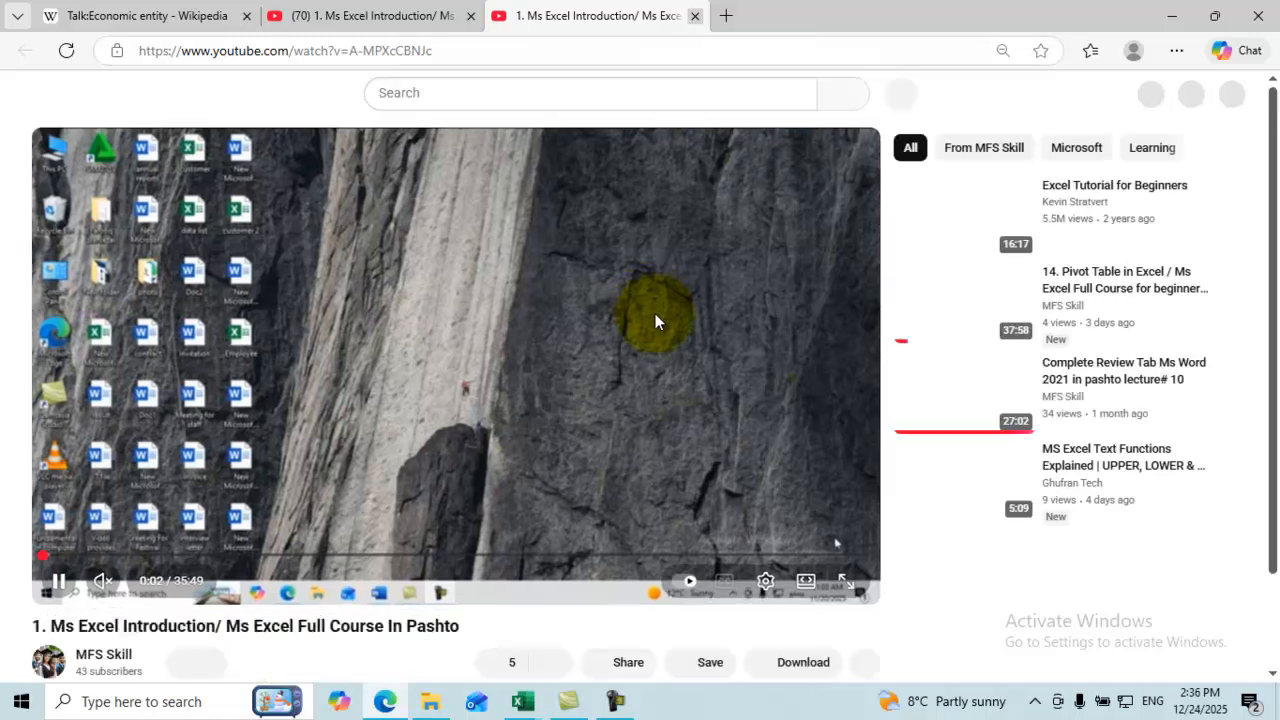
{"action": "left_click", "coordinate": [695, 15]}
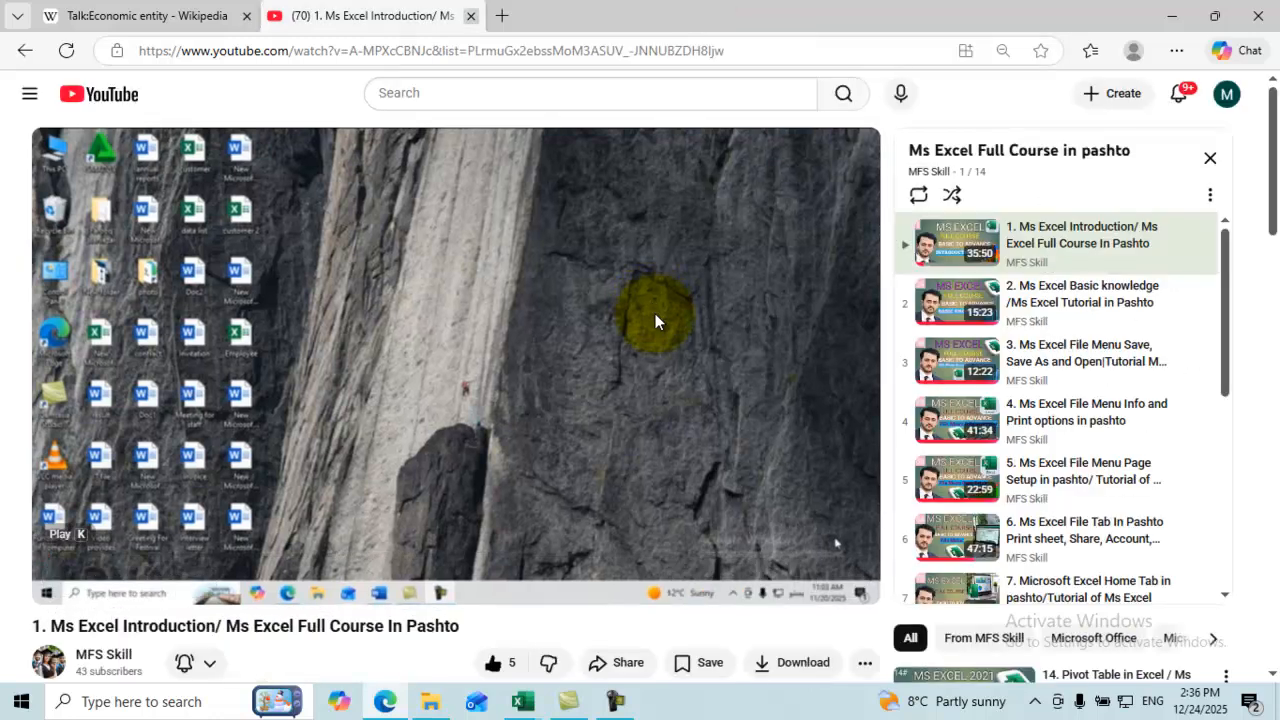
{"action": "key", "text": "ctrl+w"}
{"action": "key", "text": "alt+shift+f"}
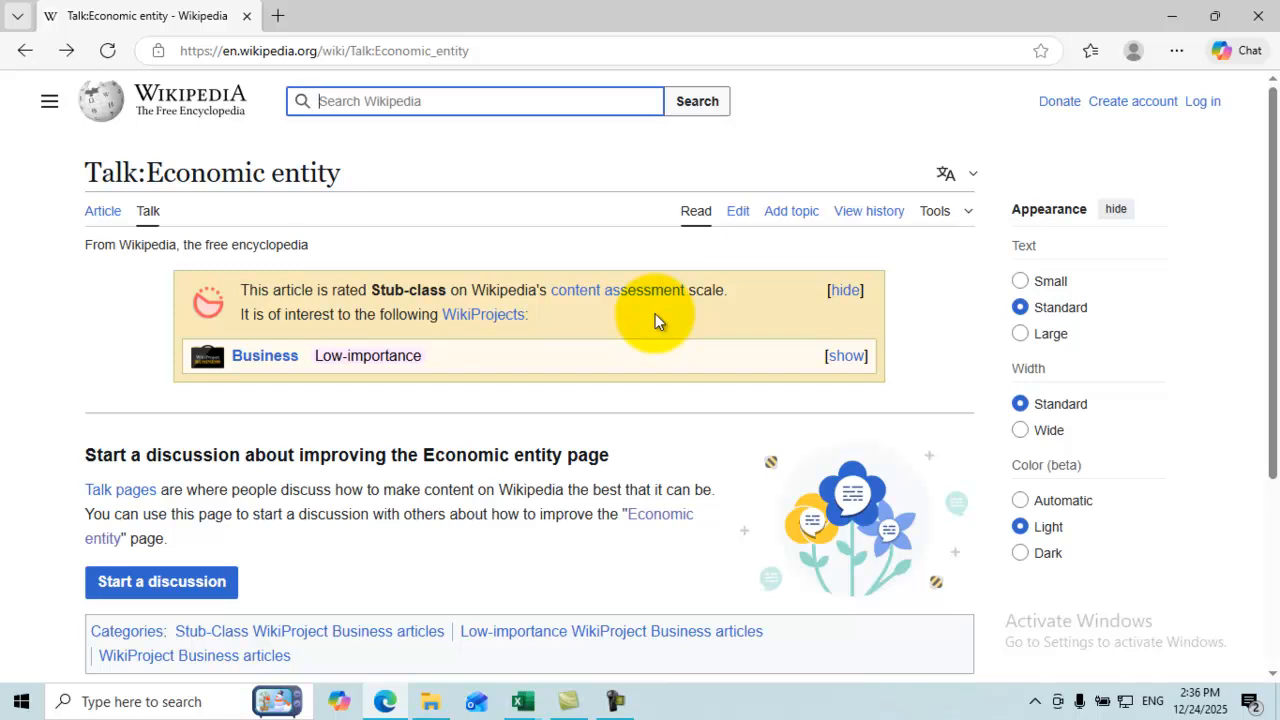
Step: Search Wikipedia for 'what is accounting' and select the Accounting article's web address
{"action": "type", "text": "what is accounting"}
{"action": "key", "text": "Return"}
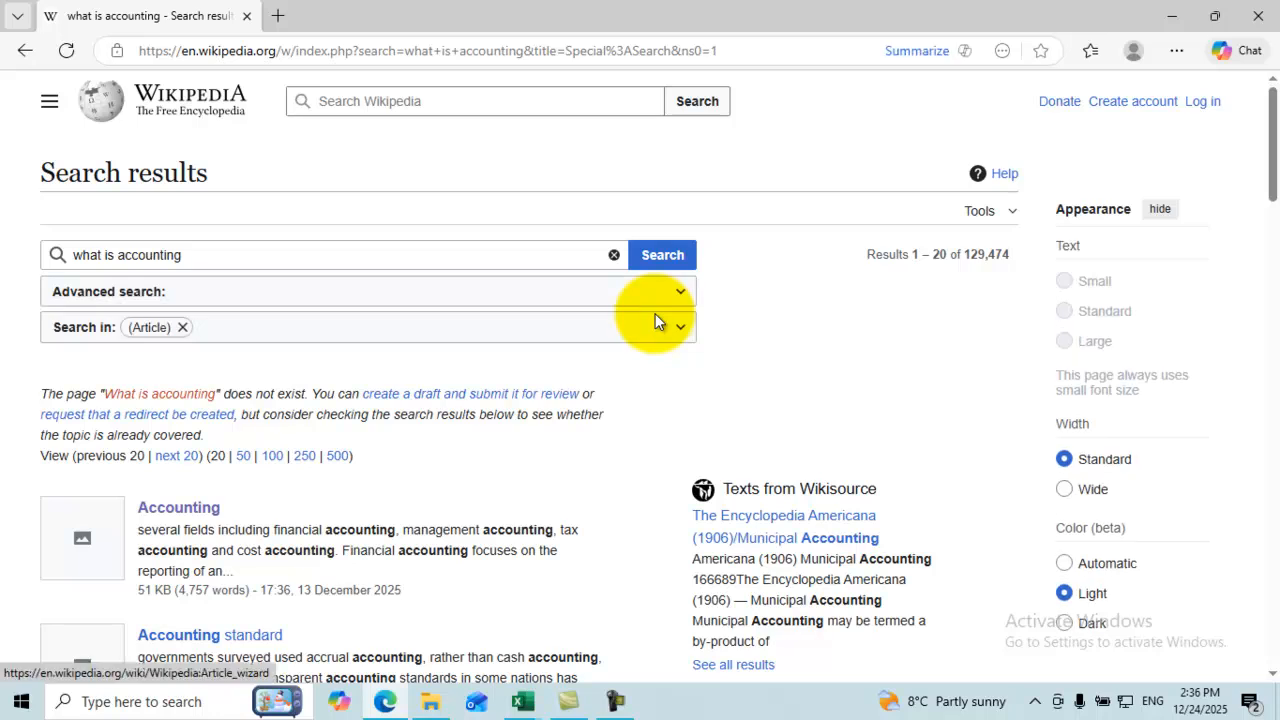
{"action": "scroll", "coordinate": [655, 320], "scroll_direction": "down", "scroll_amount": 3}
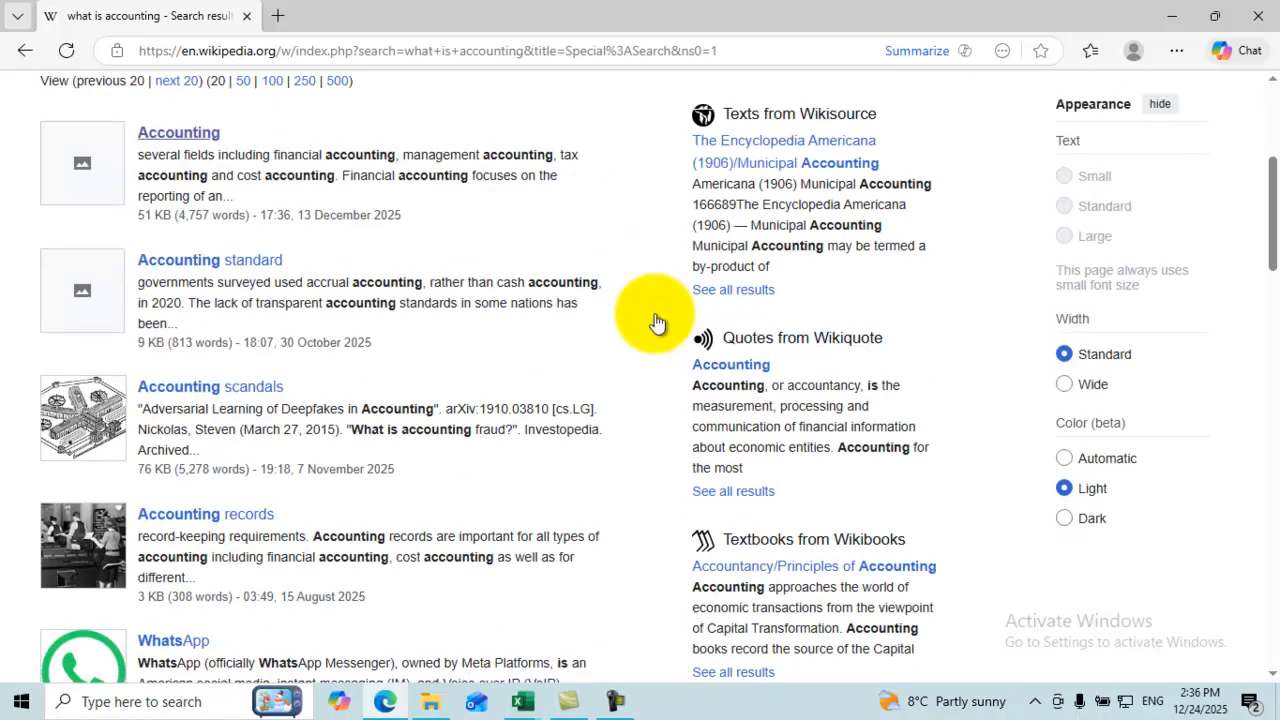
{"action": "left_click", "coordinate": [203, 133]}
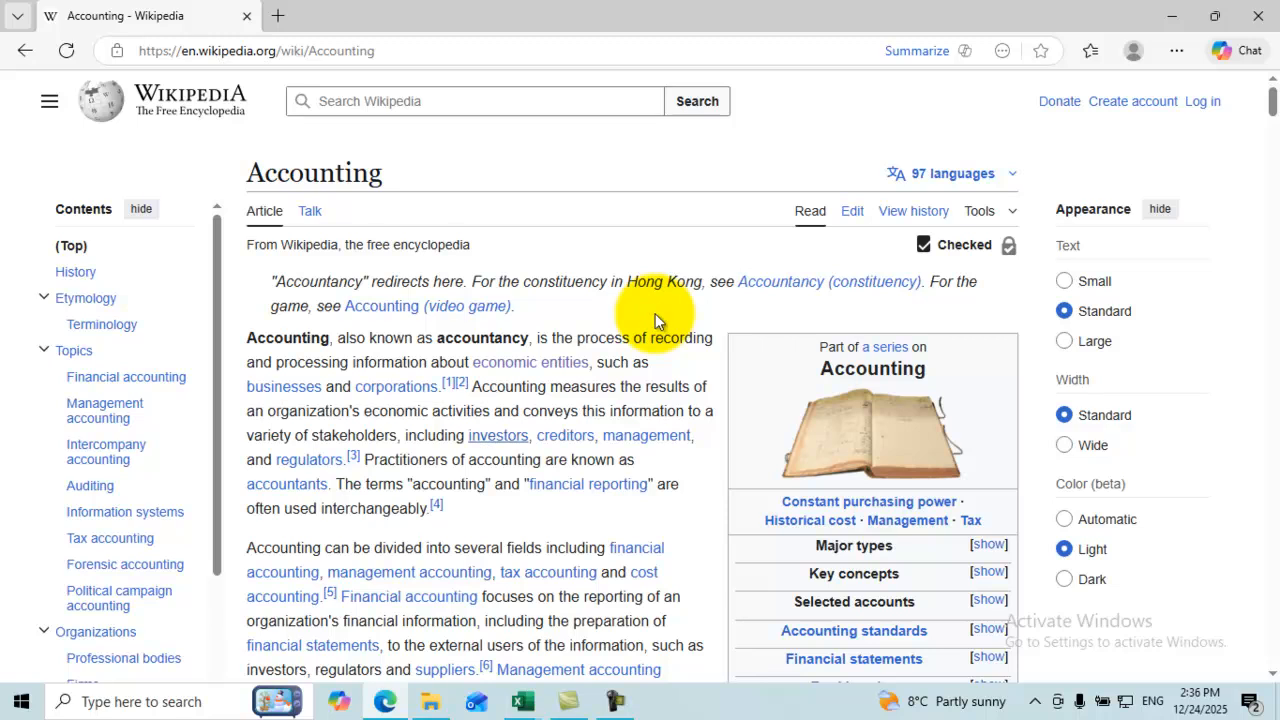
{"action": "key", "text": "ctrl+l"}
{"action": "key", "text": "ctrl+c"}
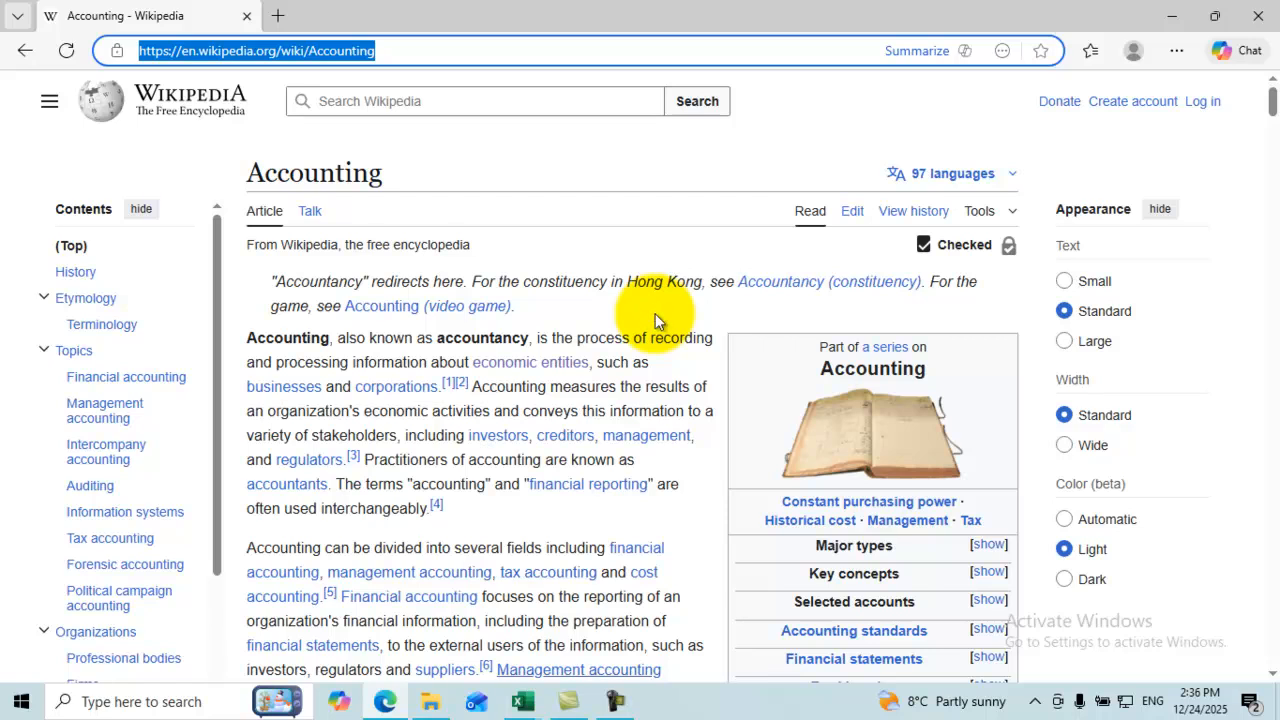
Step: Return to the demo workbook and start a new hyperlink in cell H5
{"action": "key", "text": "super+5"}
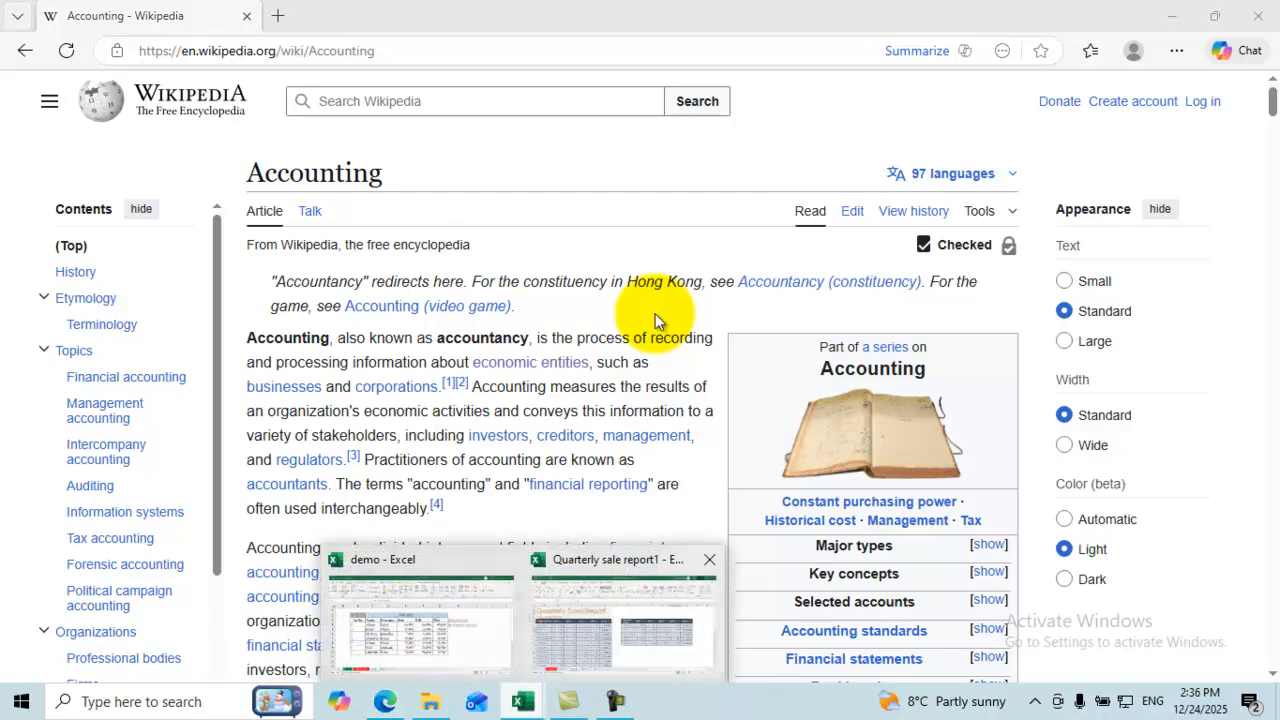
{"action": "key", "text": "super+5"}
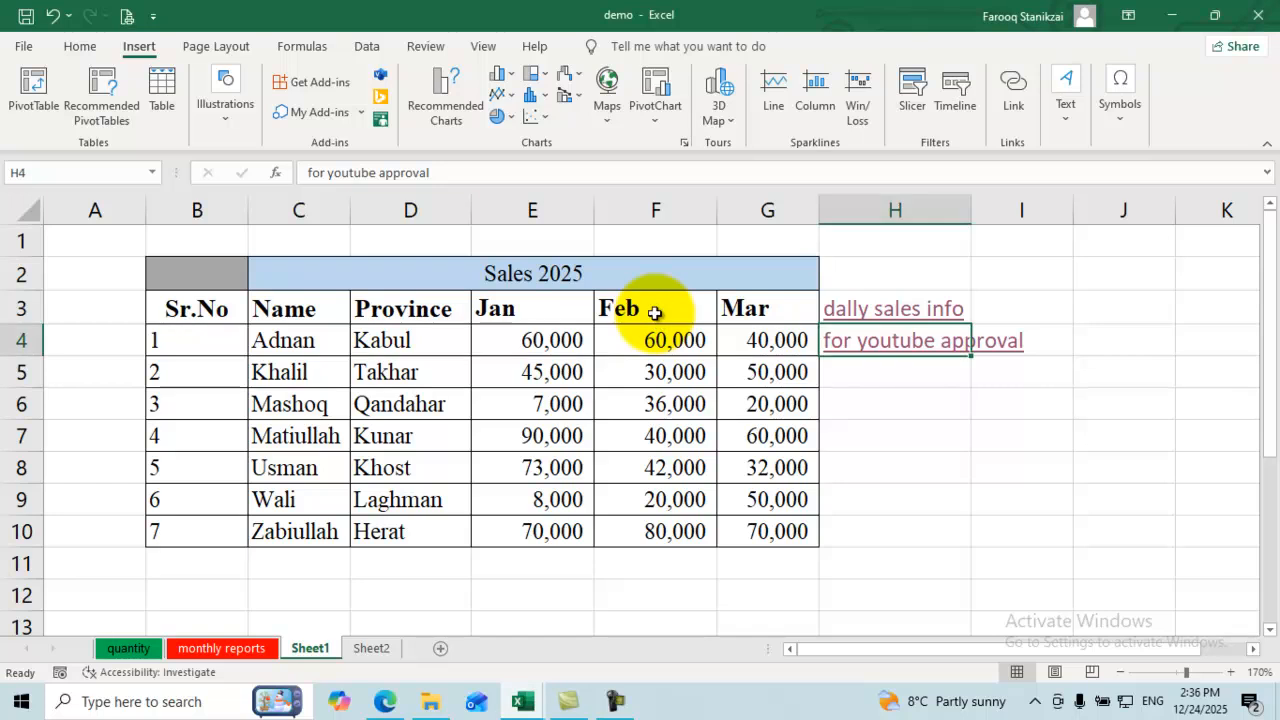
{"action": "key", "text": "Return"}
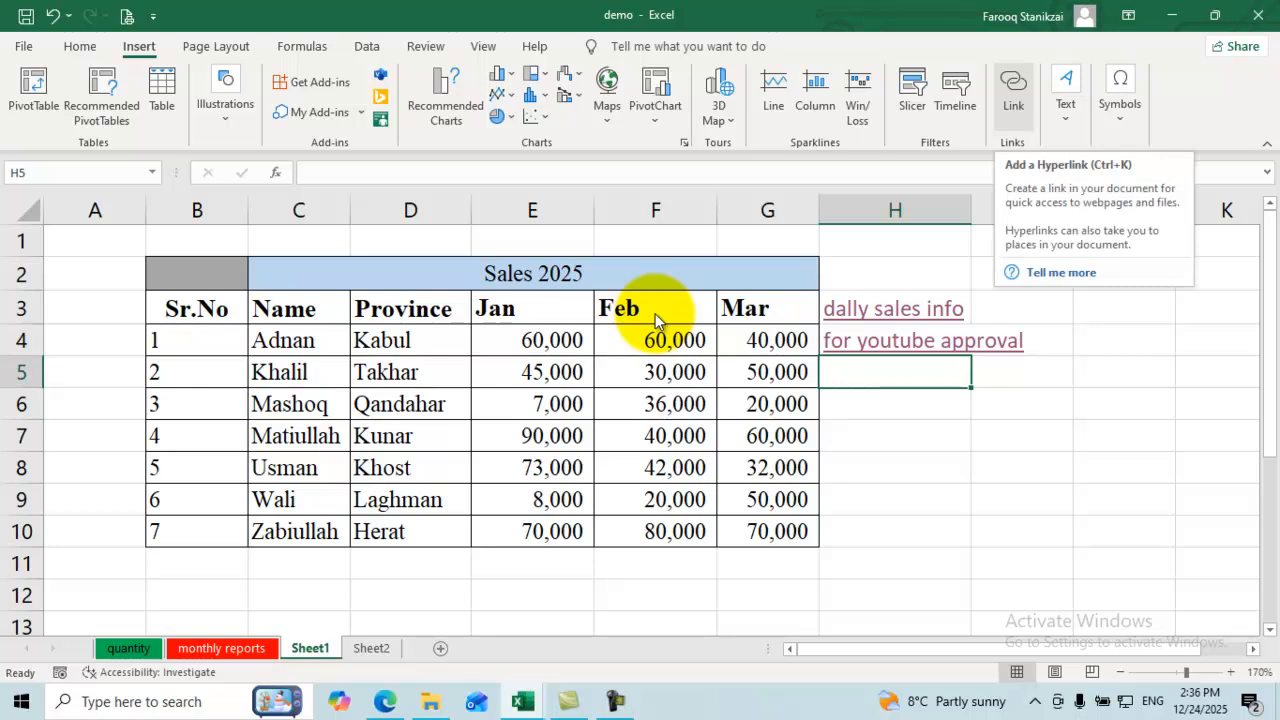
{"action": "key", "text": "ctrl+k"}
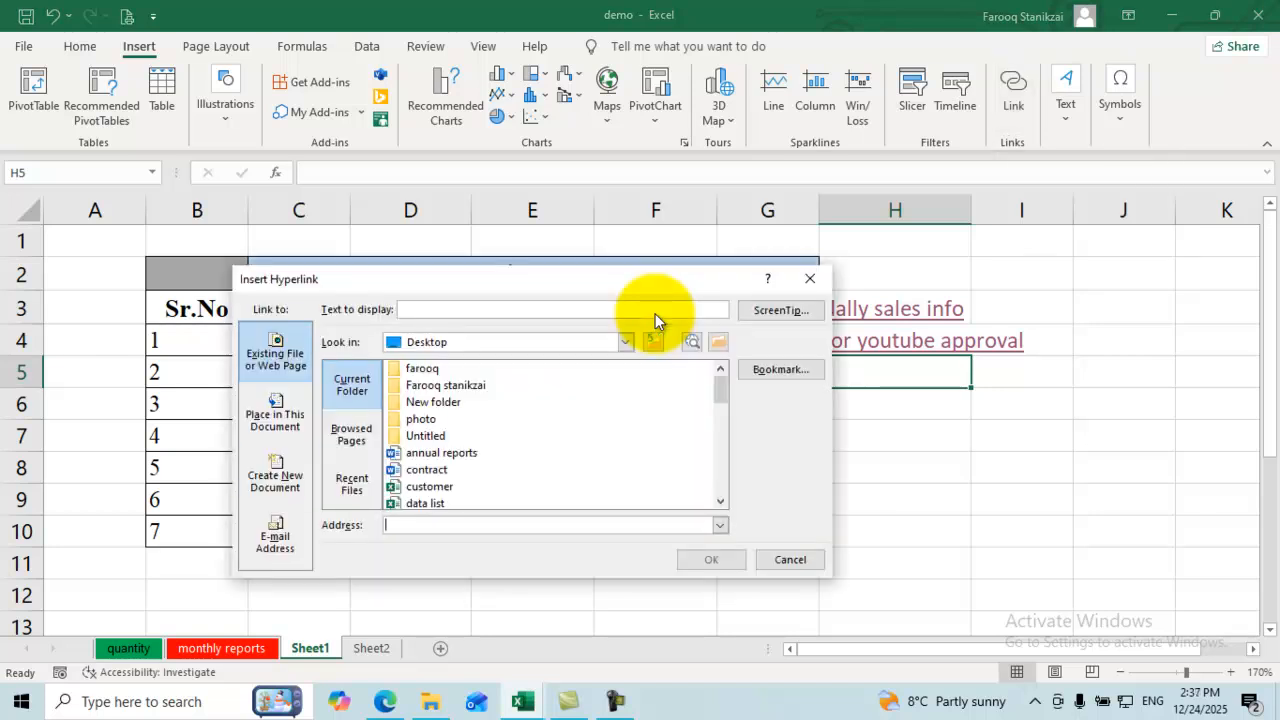
Step: Link H5 to the pasted Accounting article URL with display text 'side verifycation'
{"action": "key", "text": "ctrl+v"}
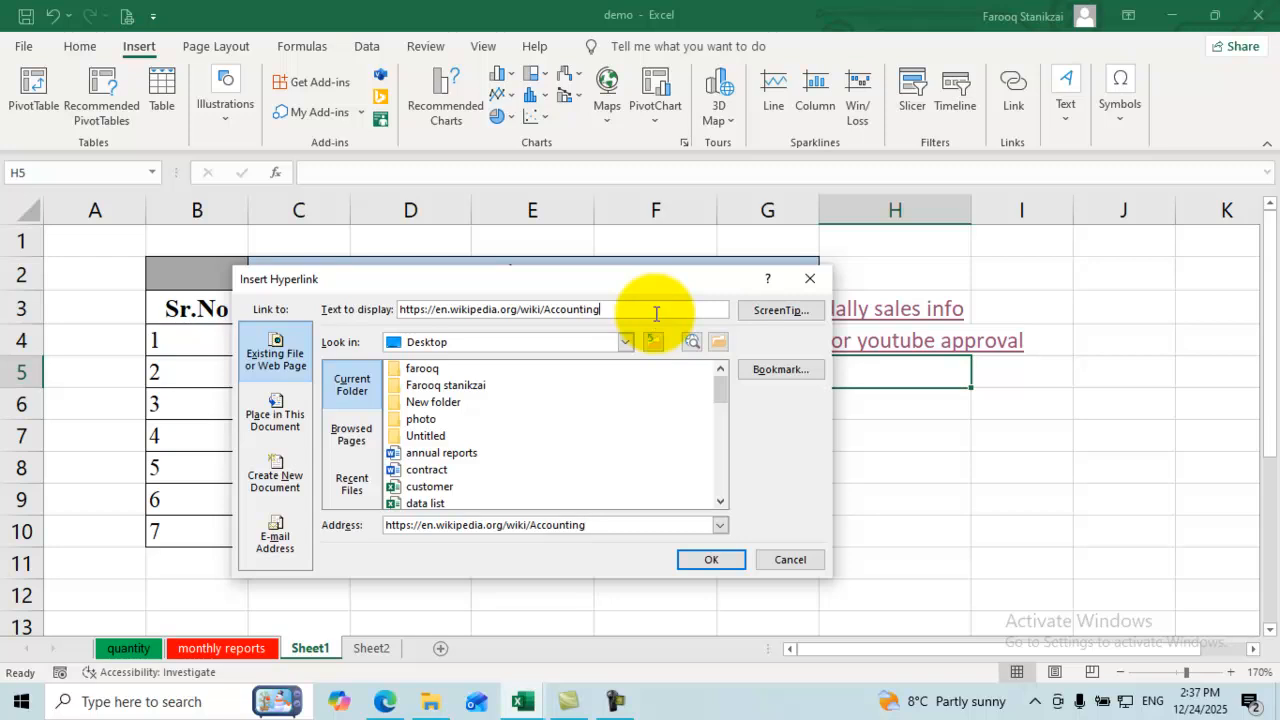
{"action": "left_click", "coordinate": [656, 309]}
{"action": "key", "text": "BackSpace"}
{"action": "key", "text": "BackSpace"}
{"action": "key", "text": "BackSpace"}
{"action": "key", "text": "BackSpace"}
{"action": "key", "text": "BackSpace"}
{"action": "key", "text": "BackSpace"}
{"action": "key", "text": "BackSpace"}
{"action": "key", "text": "BackSpace"}
{"action": "key", "text": "BackSpace"}
{"action": "key", "text": "BackSpace"}
{"action": "key", "text": "BackSpace"}
{"action": "key", "text": "BackSpace"}
{"action": "key", "text": "BackSpace"}
{"action": "key", "text": "BackSpace"}
{"action": "key", "text": "BackSpace"}
{"action": "key", "text": "BackSpace"}
{"action": "key", "text": "BackSpace"}
{"action": "key", "text": "BackSpace"}
{"action": "key", "text": "BackSpace"}
{"action": "key", "text": "BackSpace"}
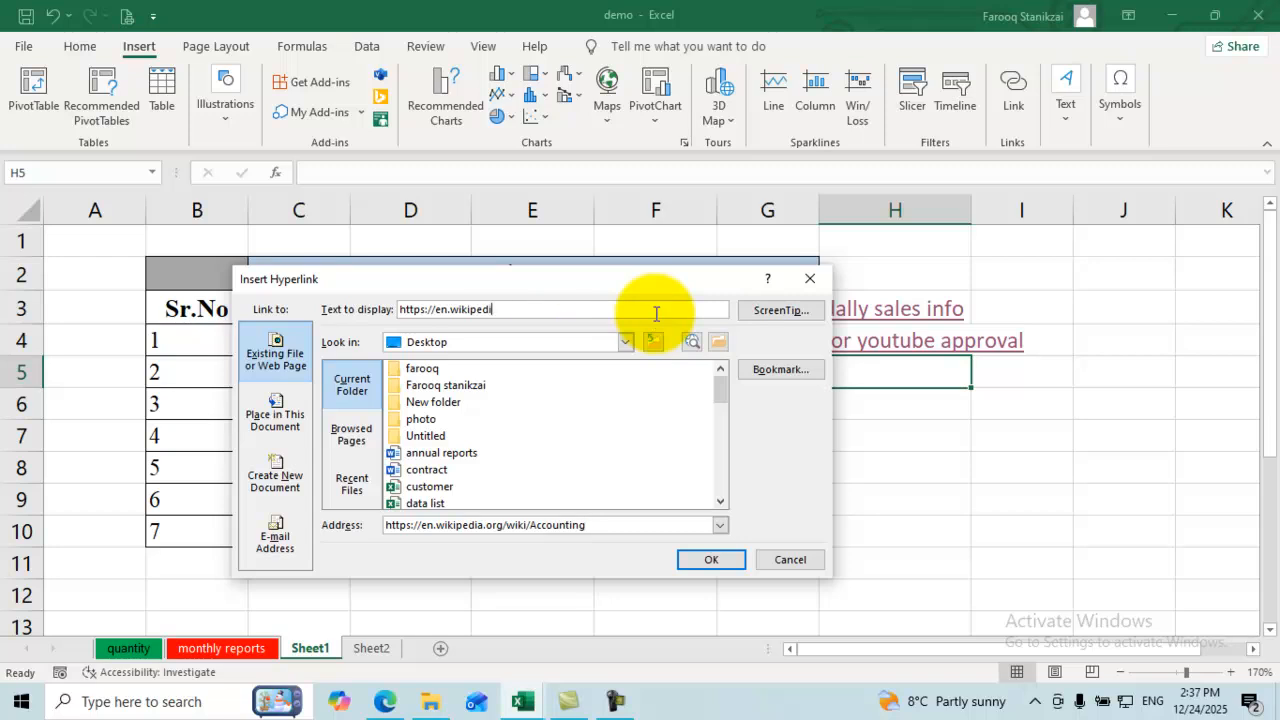
{"action": "key", "text": "BackSpace"}
{"action": "key", "text": "BackSpace"}
{"action": "type", "text": "side"}
{"action": "type", "text": "ve"}
{"action": "type", "text": "rid"}
{"action": "key", "text": "BackSpace"}
{"action": "type", "text": "fycation"}
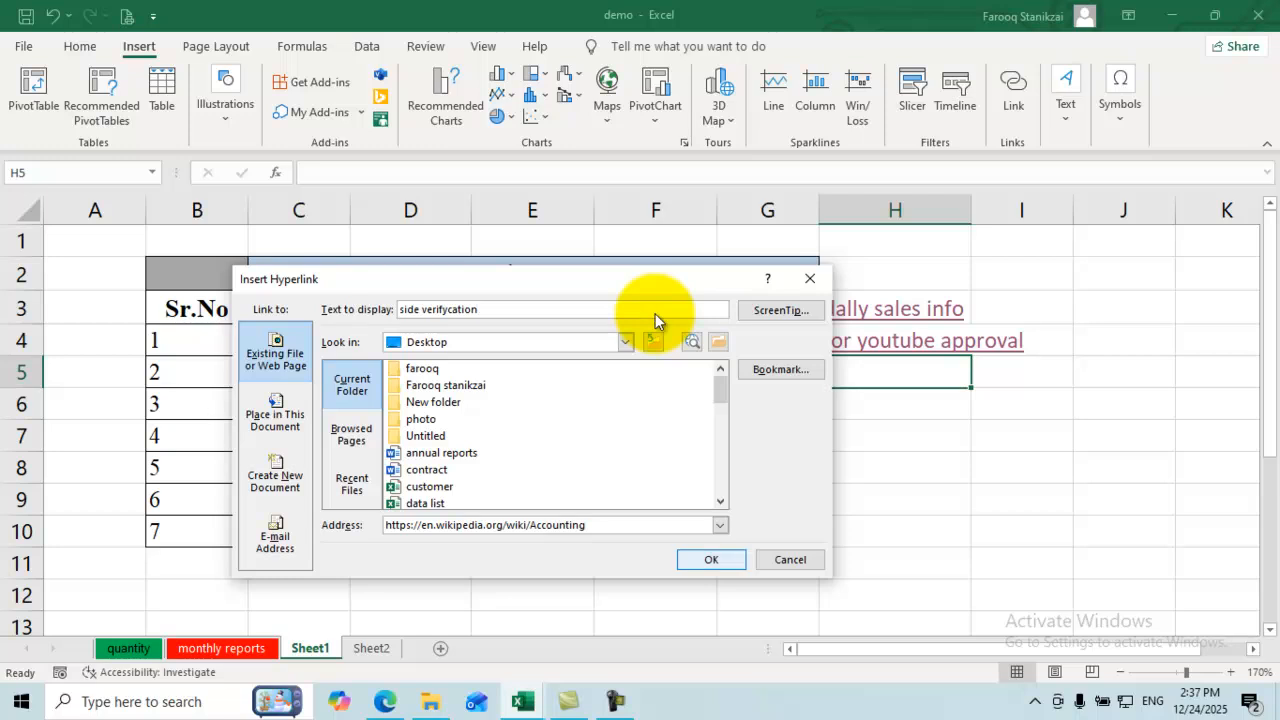
{"action": "key", "text": "Return"}
{"action": "key", "text": "Down"}
{"action": "key", "text": "Down"}
{"action": "key", "text": "Down"}
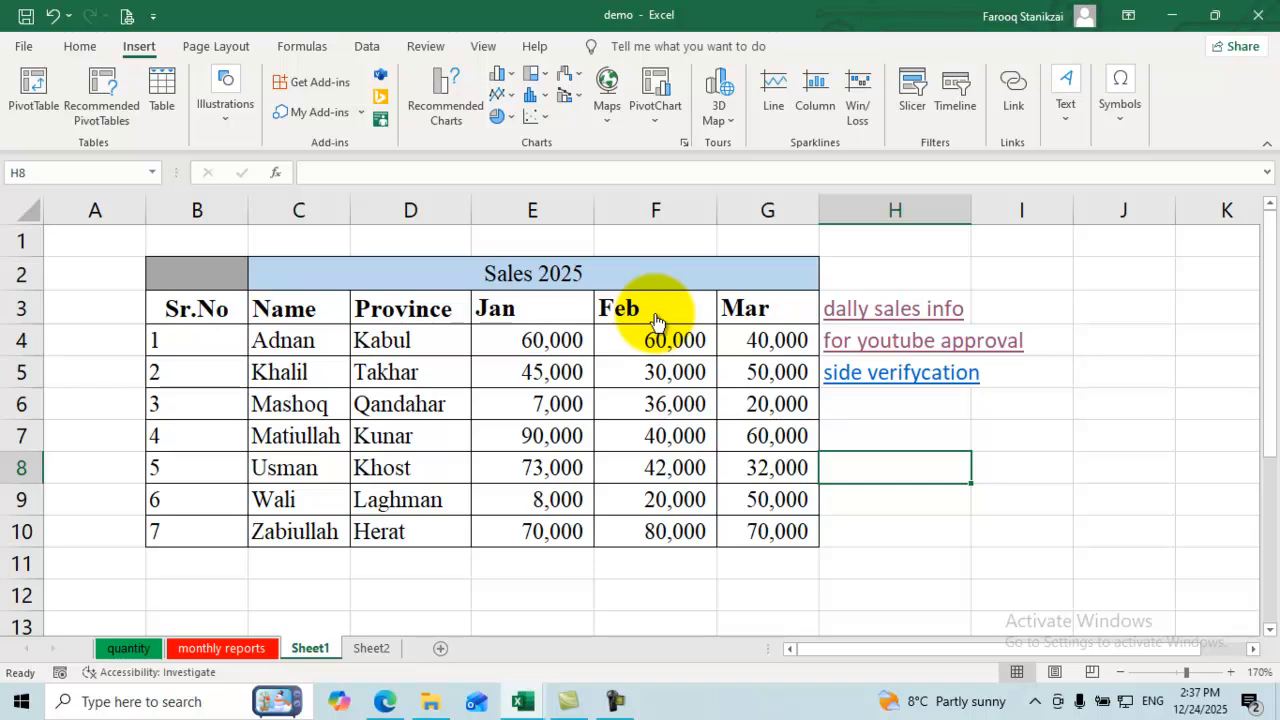
{"action": "key", "text": "Left"}
{"action": "key", "text": "Left"}
{"action": "key", "text": "Up"}
{"action": "key", "text": "Up"}
{"action": "key", "text": "Up"}
{"action": "key", "text": "Up"}
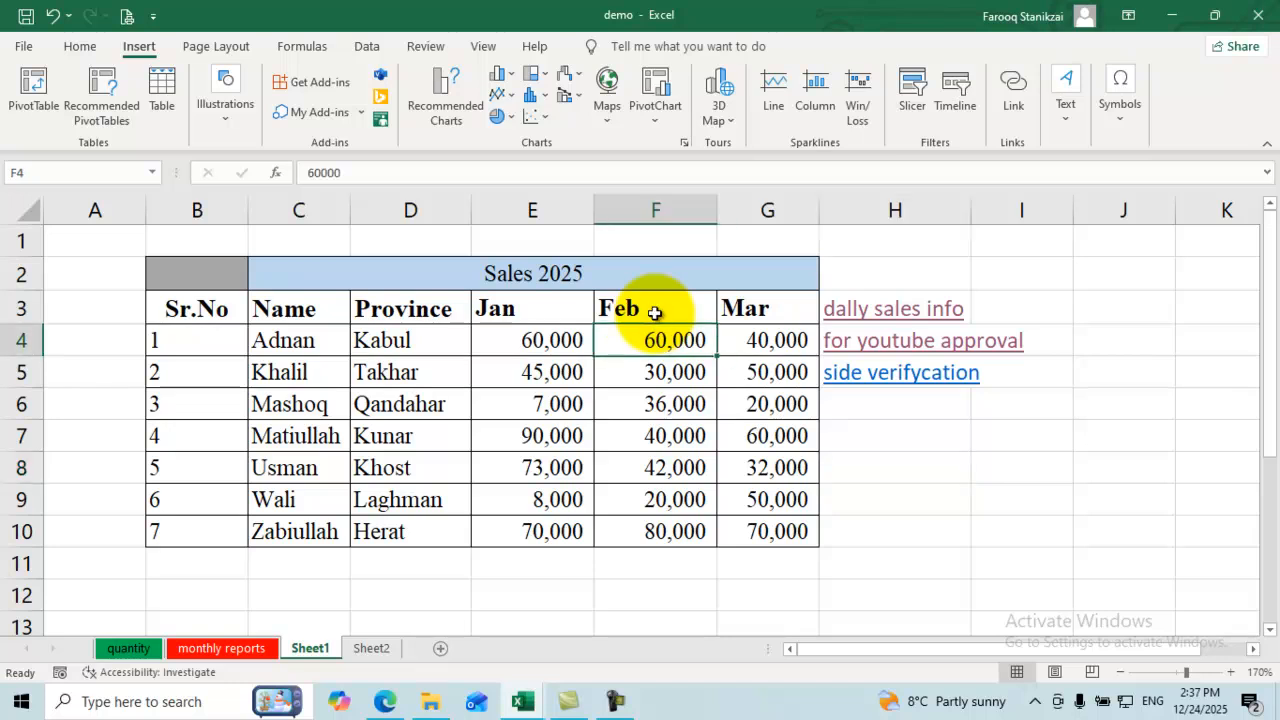
{"action": "key", "text": "Down"}
{"action": "key", "text": "Down"}
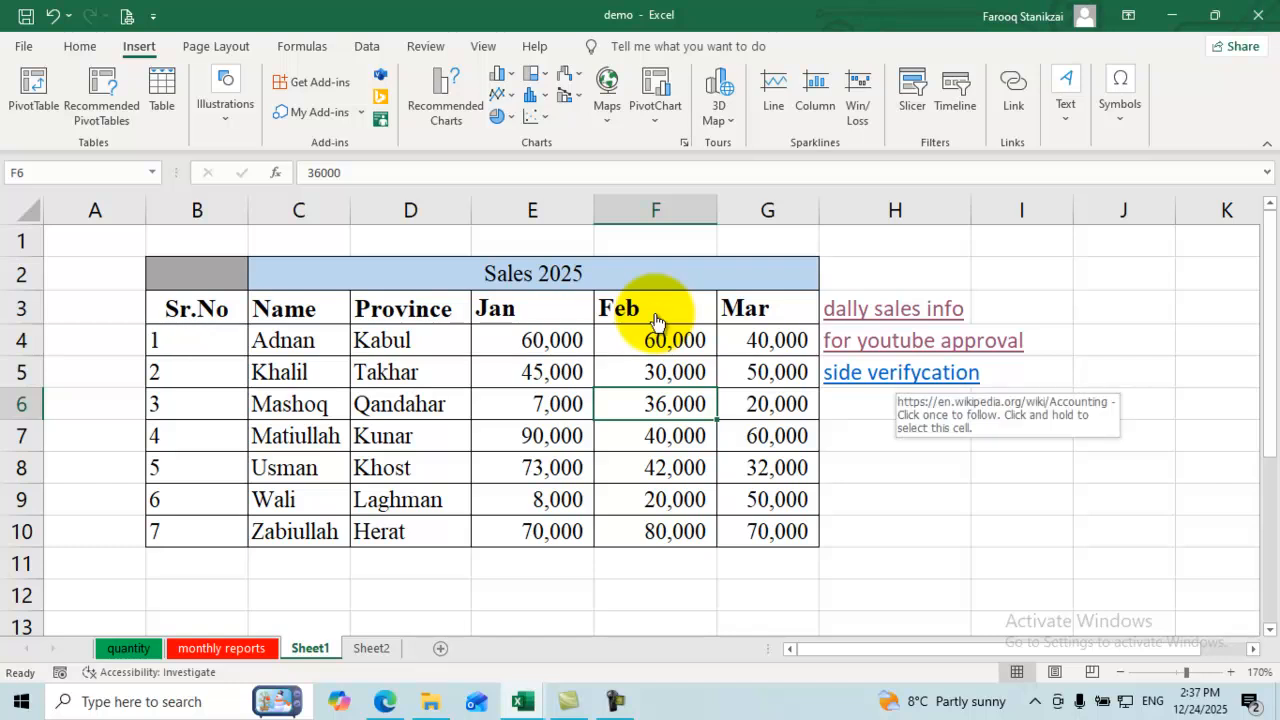
{"action": "left_click", "coordinate": [895, 373]}
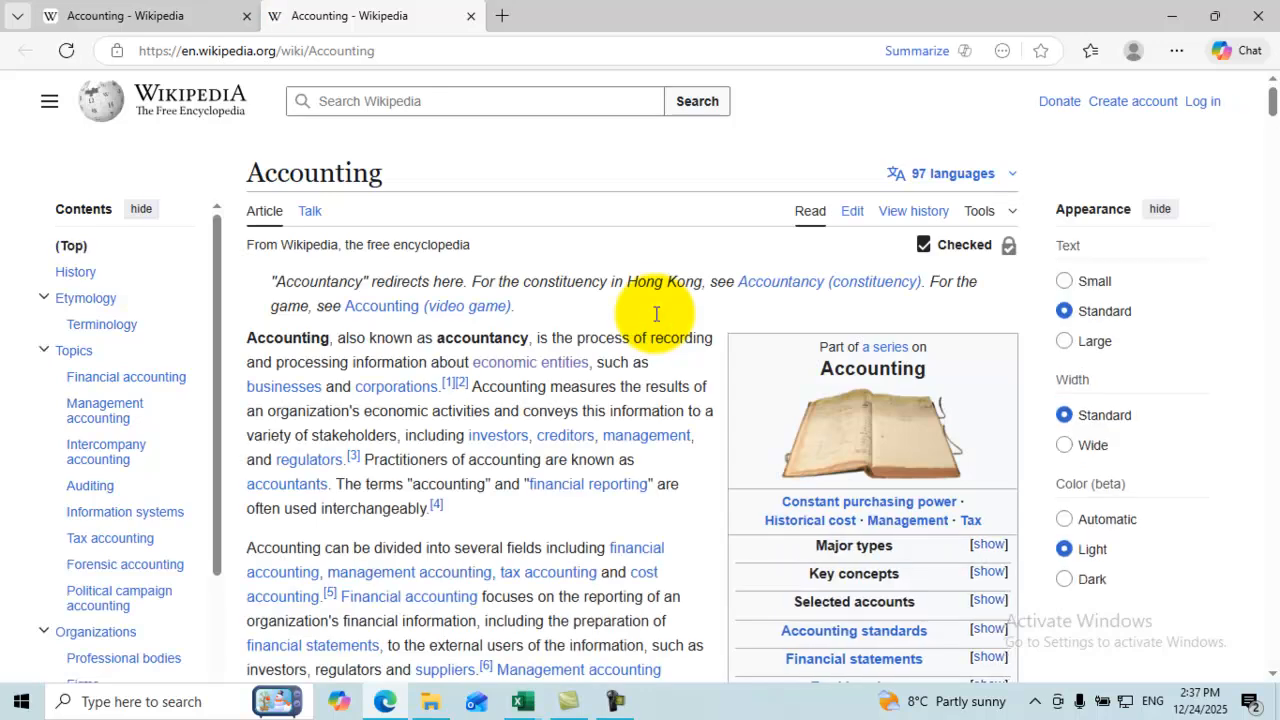
{"action": "left_click", "coordinate": [1258, 15]}
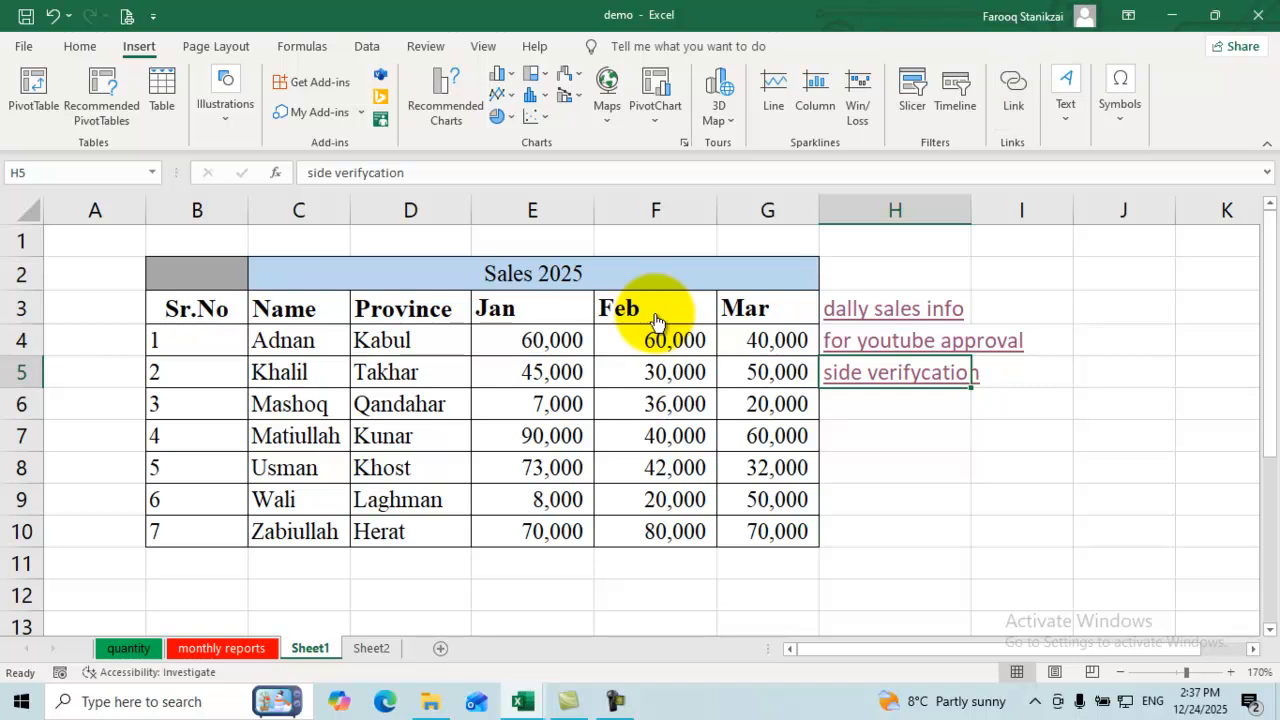
Step: Open the H5 link's context menu and dismiss it without changes
{"action": "right_click", "coordinate": [907, 373]}
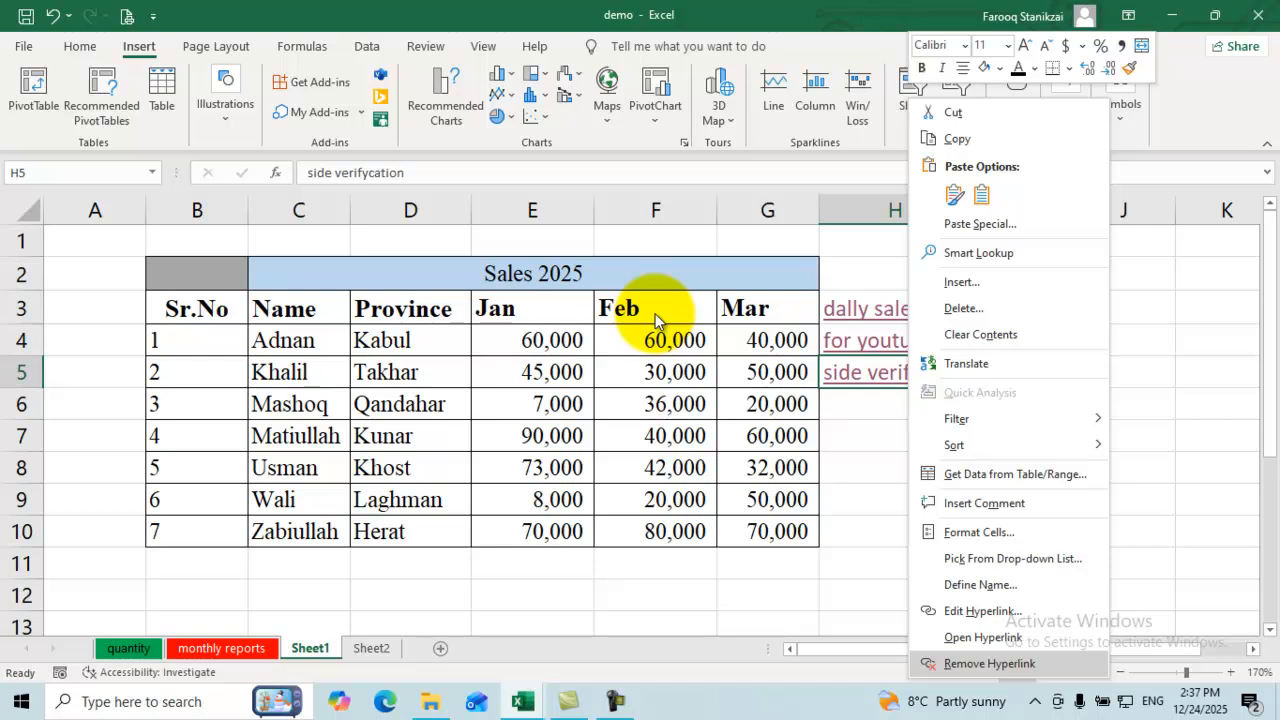
{"action": "key", "text": "Up"}
{"action": "key", "text": "Up"}
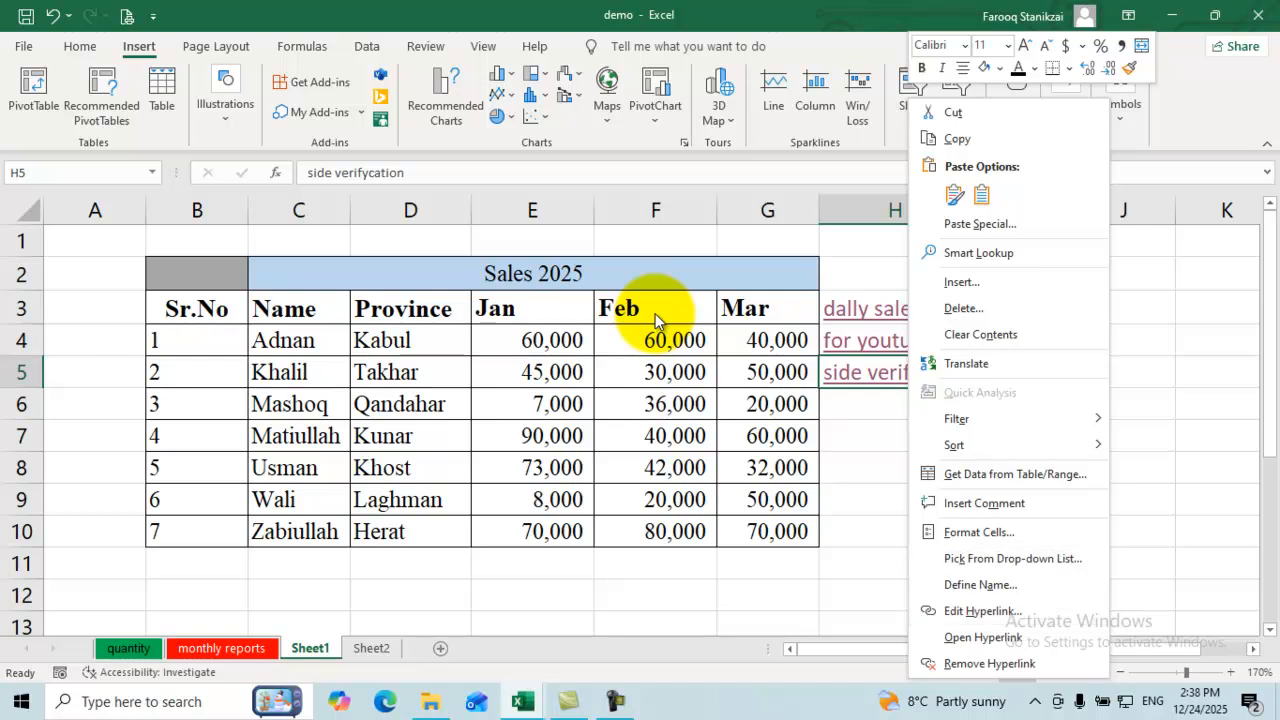
{"action": "key", "text": "Escape"}
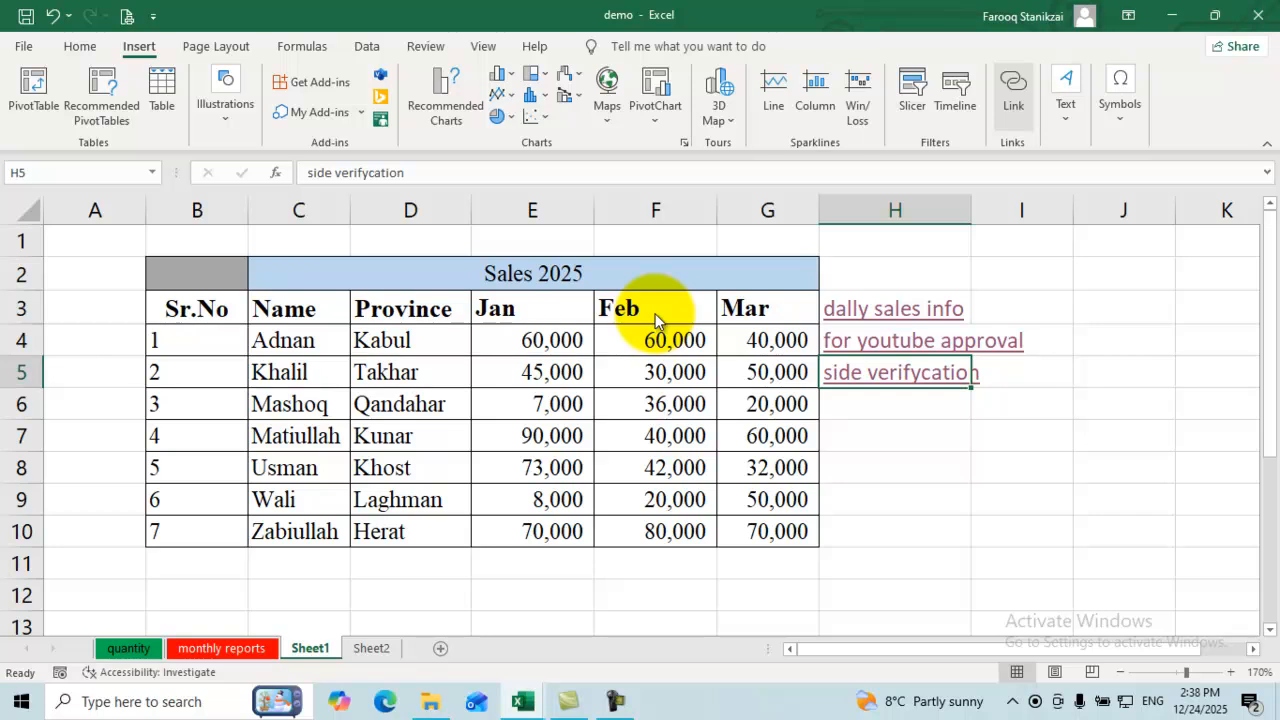
Step: Remove the hyperlink from H3, leaving 'dally sales info' as plain text
{"action": "left_click", "coordinate": [894, 310]}
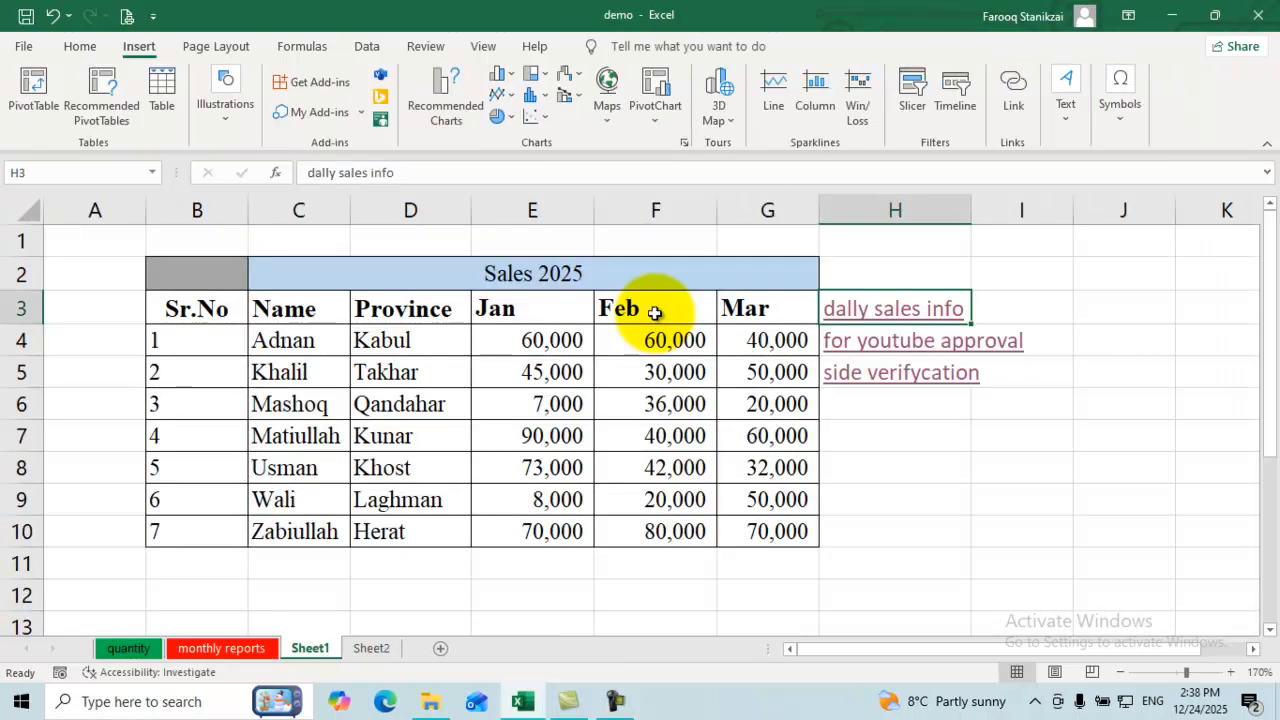
{"action": "key", "text": "ctrl+k"}
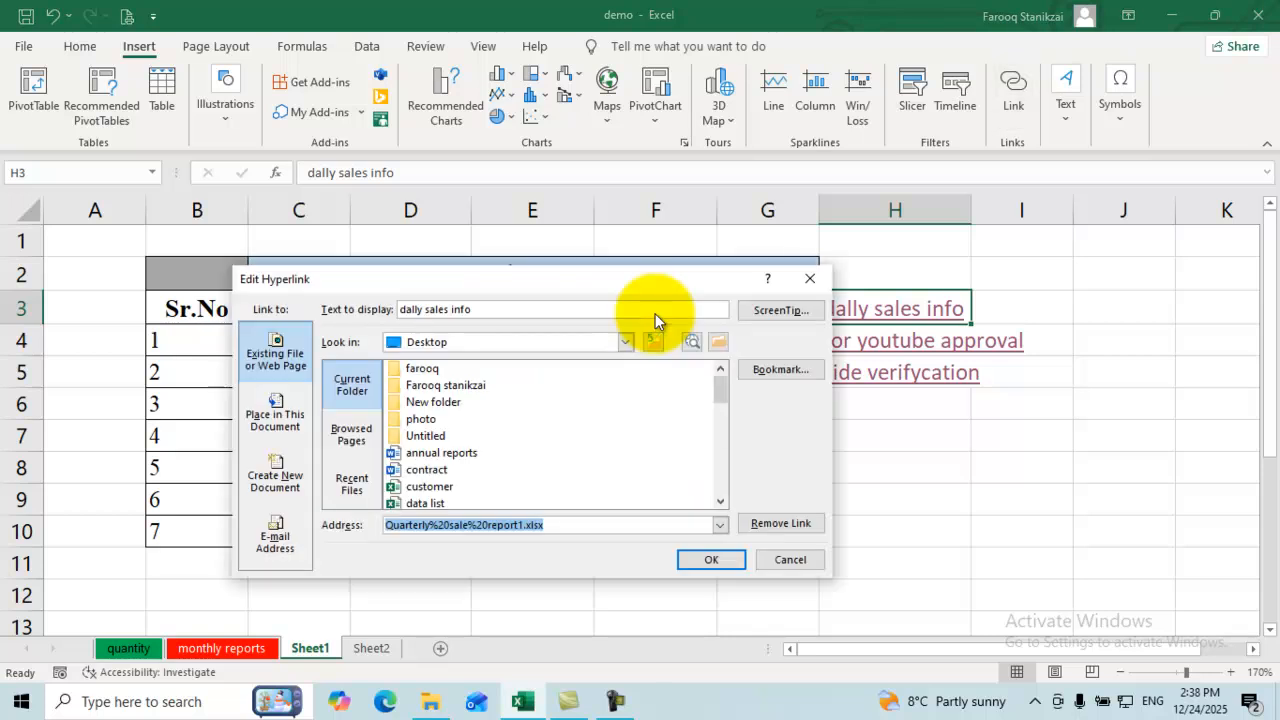
{"action": "key", "text": "alt+r"}
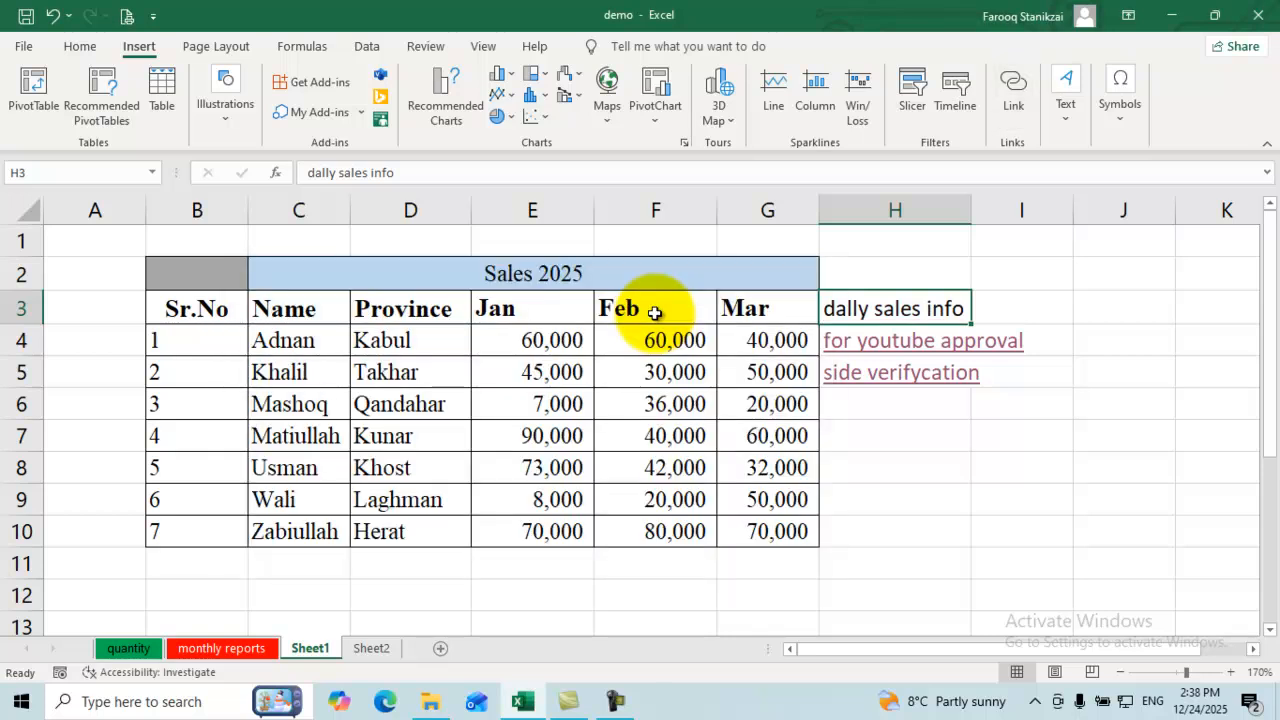
{"action": "double_click", "coordinate": [883, 309]}
{"action": "double_click", "coordinate": [883, 309]}
{"action": "left_click", "coordinate": [895, 499]}
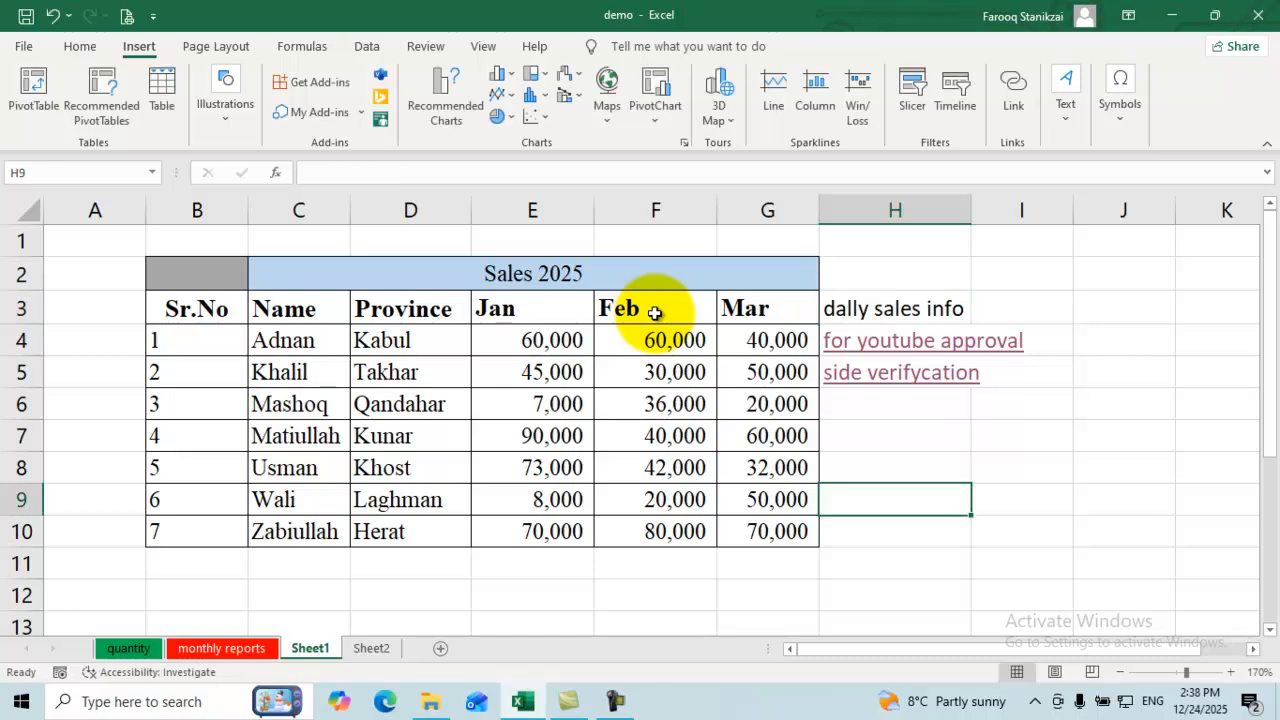
Step: Link cell H6 to cell A2 on the quantity sheet, displayed as 'quantity!A1'
{"action": "left_click", "coordinate": [895, 404]}
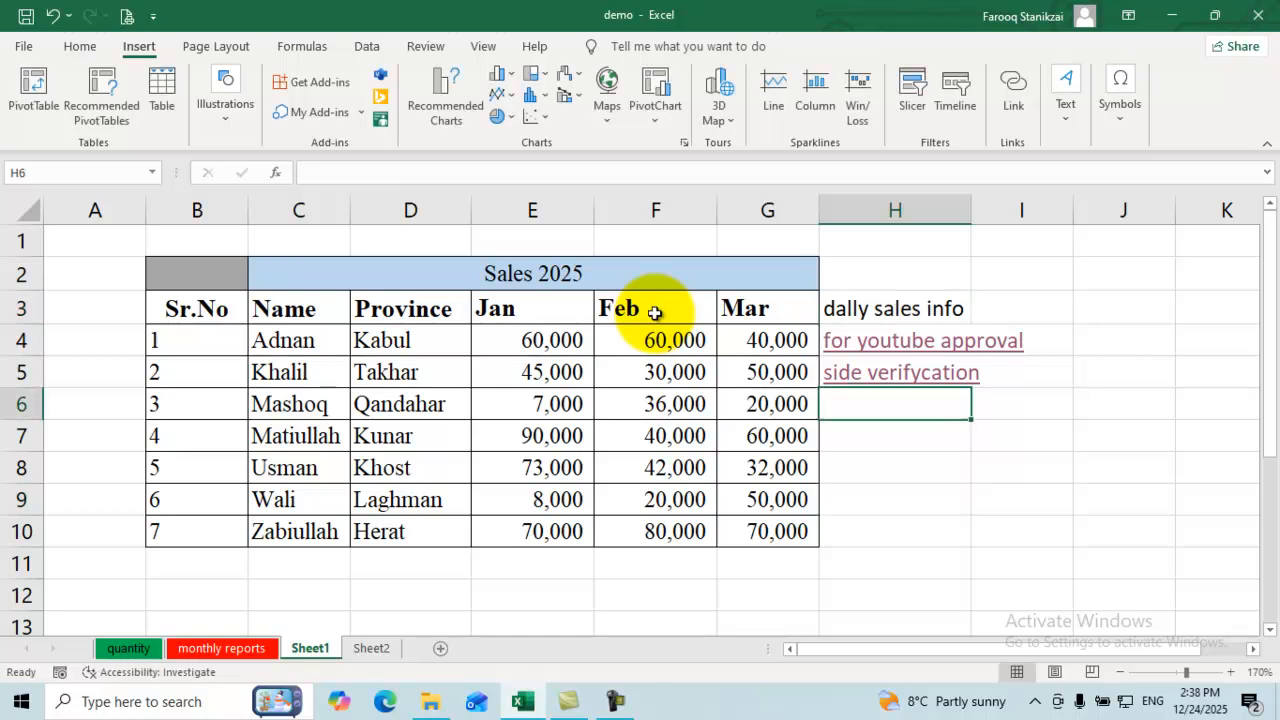
{"action": "left_click", "coordinate": [1013, 95]}
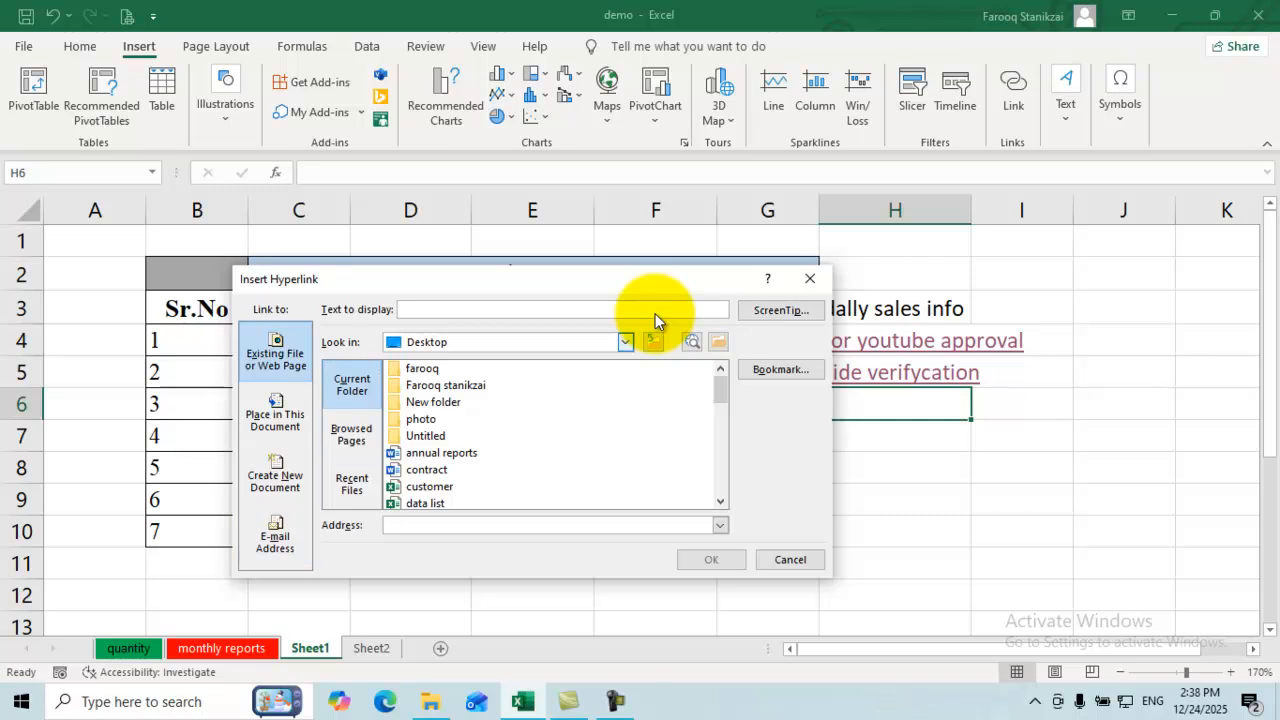
{"action": "left_click", "coordinate": [625, 342]}
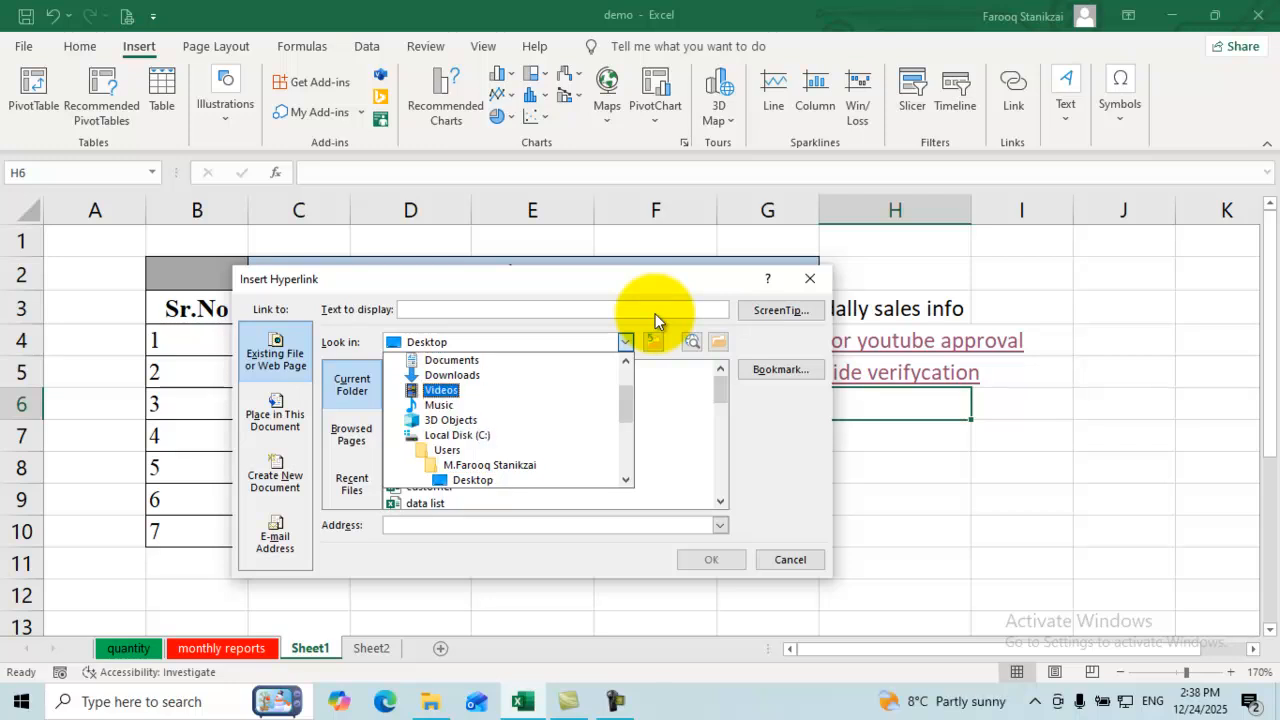
{"action": "key", "text": "Escape"}
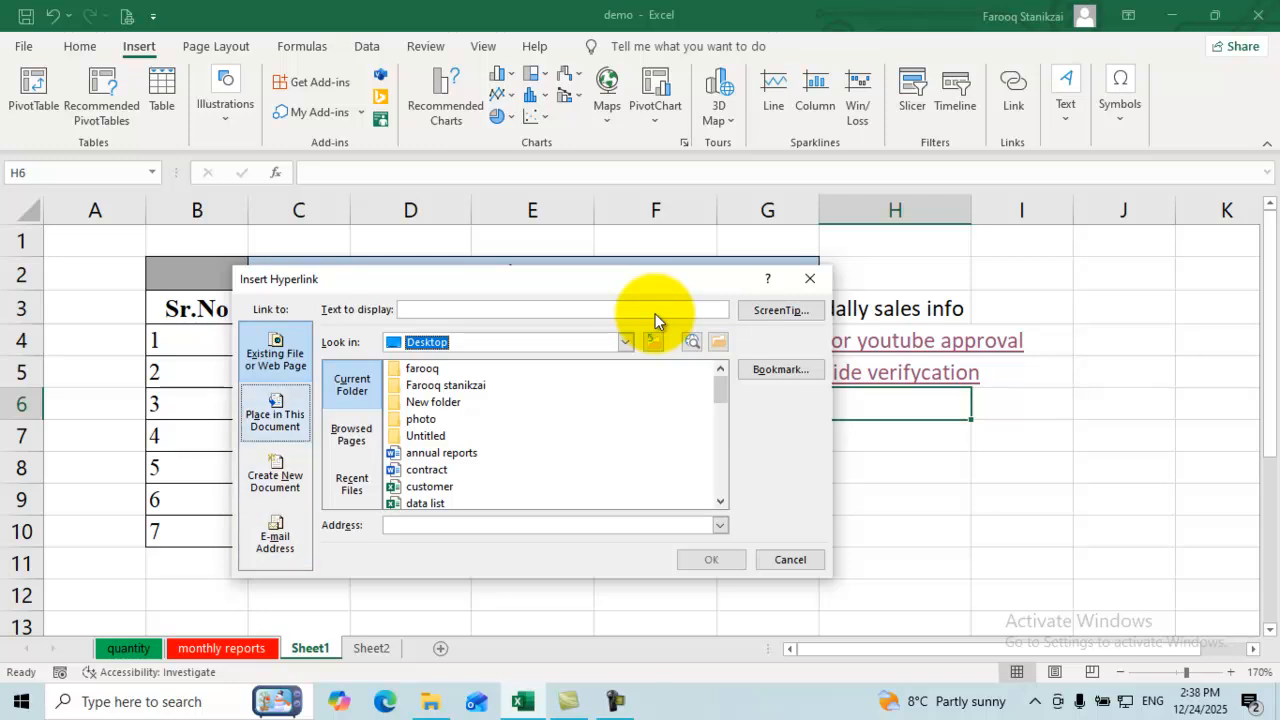
{"action": "key", "text": "alt+a"}
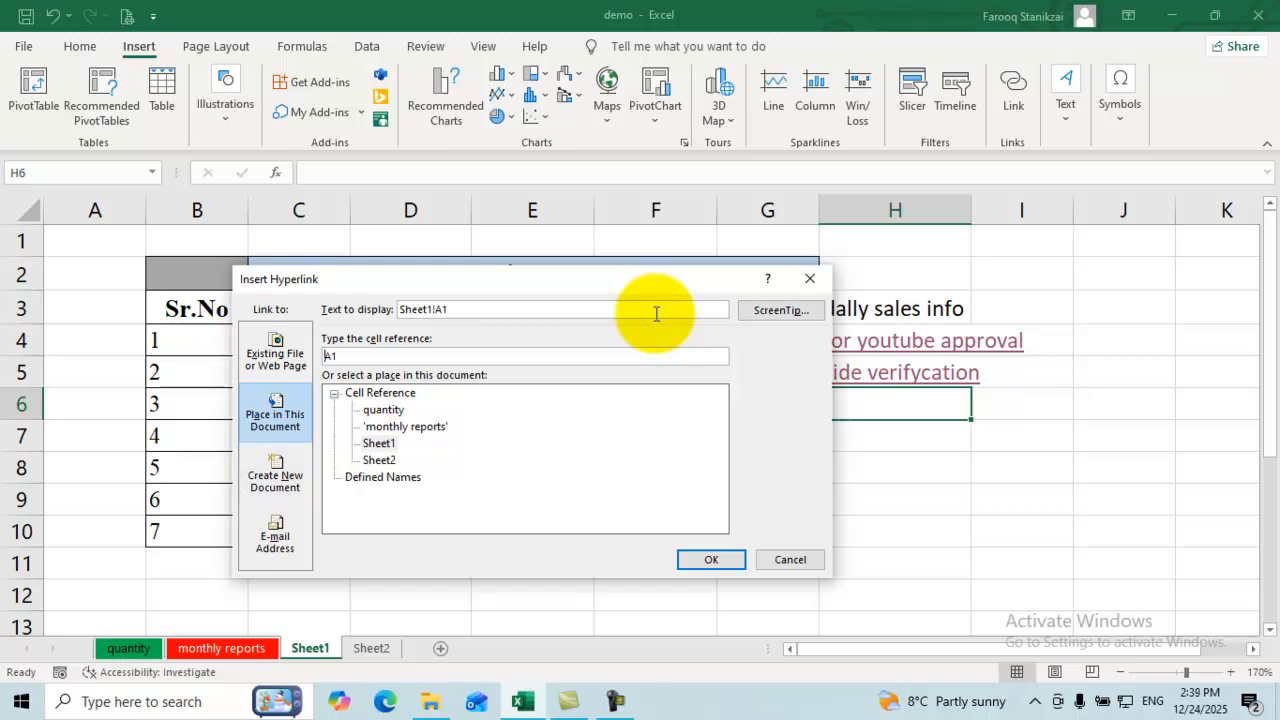
{"action": "left_click", "coordinate": [656, 314]}
{"action": "key", "text": "Up"}
{"action": "key", "text": "Up"}
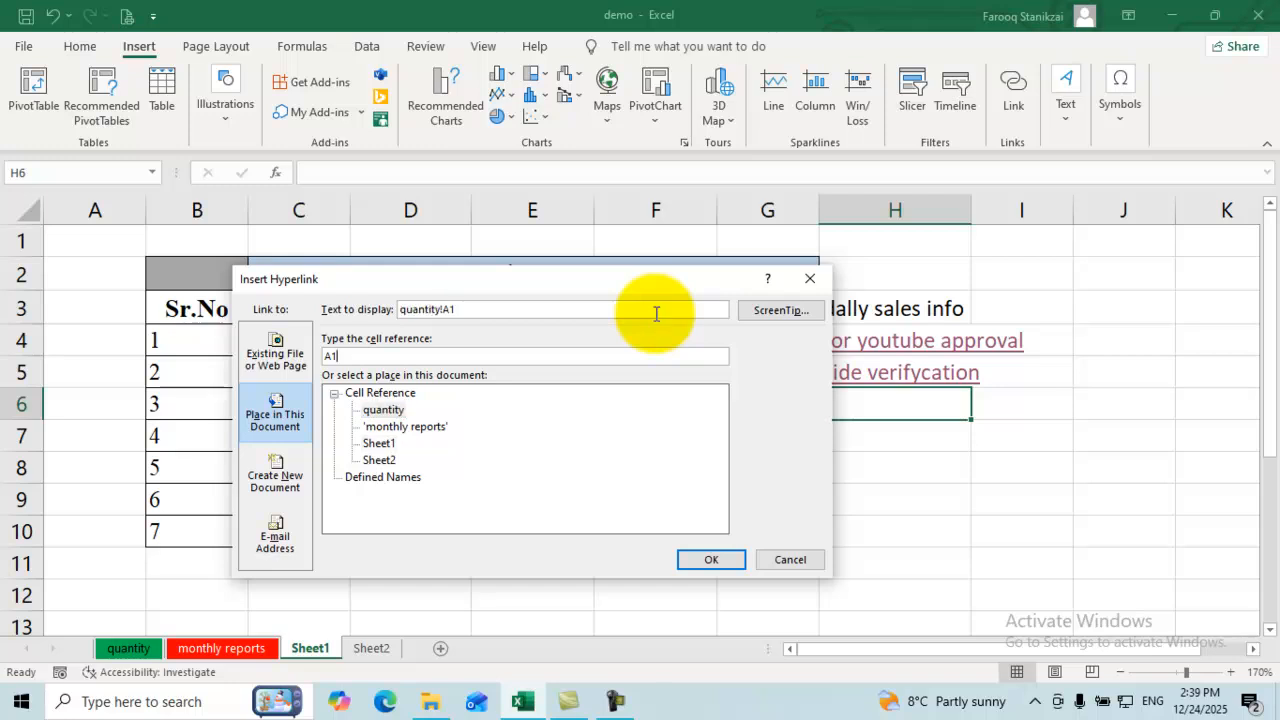
{"action": "key", "text": "BackSpace"}
{"action": "type", "text": "2"}
{"action": "key", "text": "Return"}
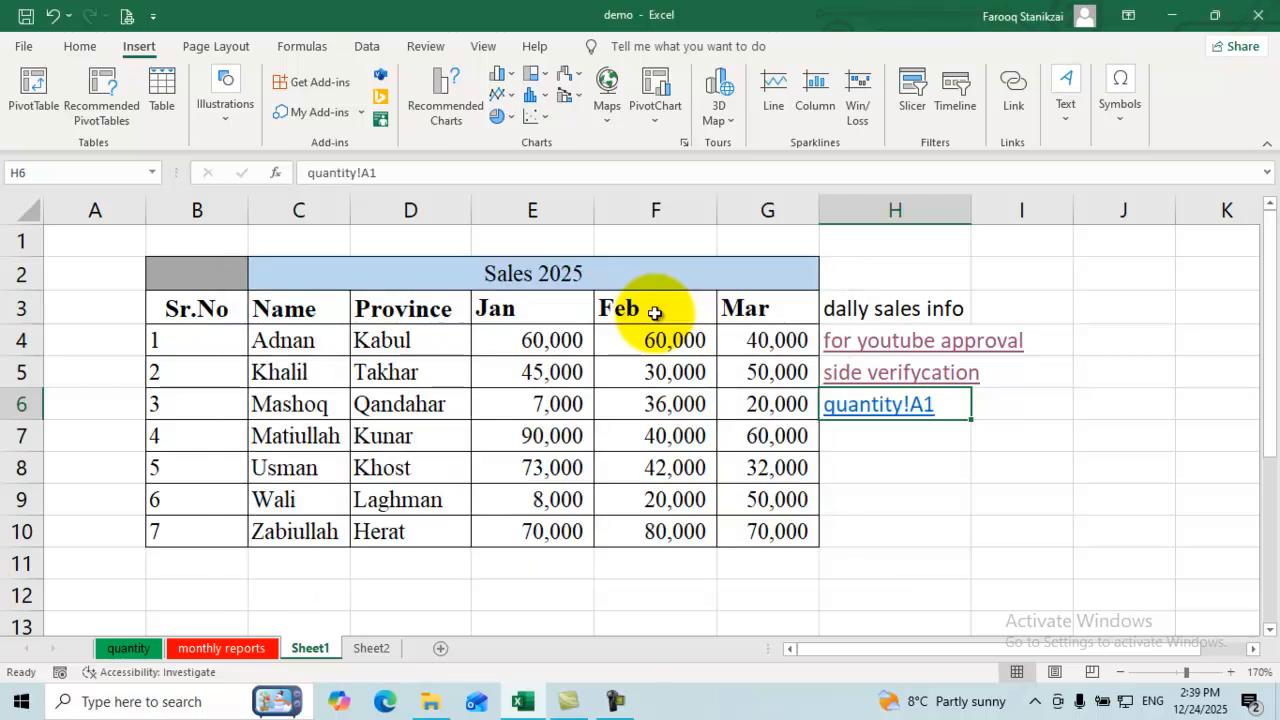
{"action": "key", "text": "Down"}
{"action": "key", "text": "Down"}
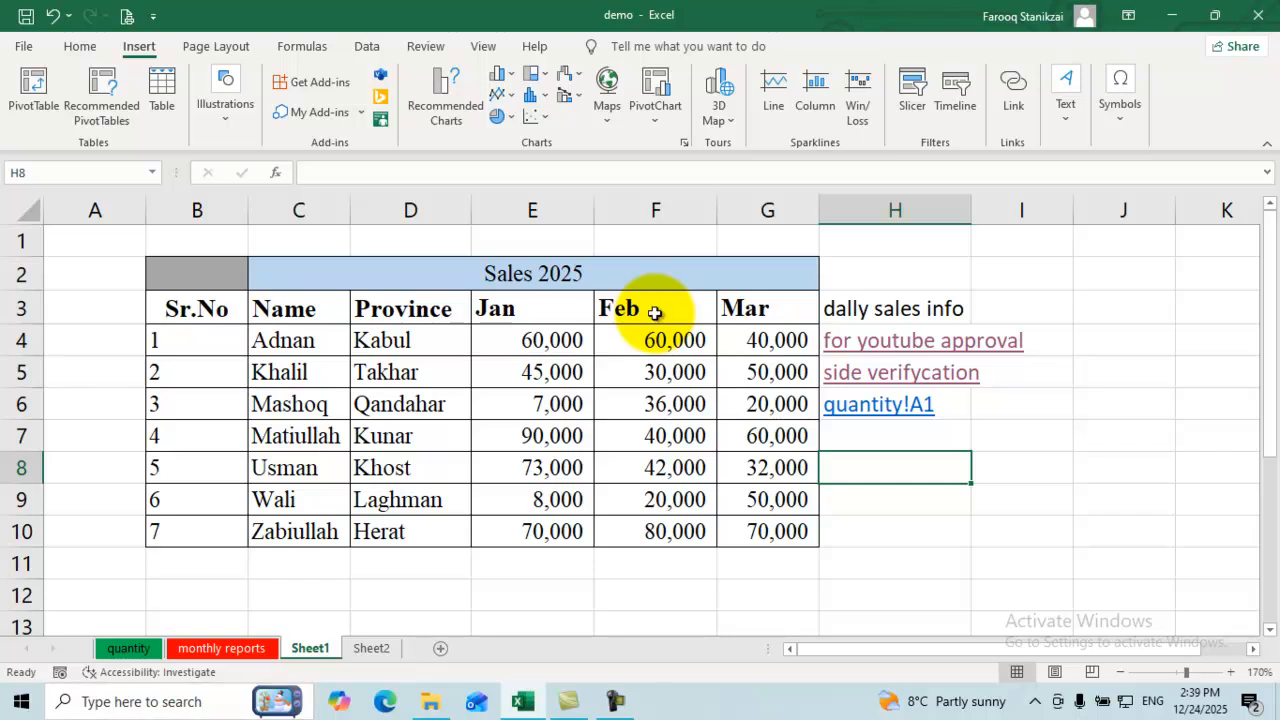
{"action": "key", "text": "ctrl+Page_Up"}
{"action": "key", "text": "ctrl+Page_Up"}
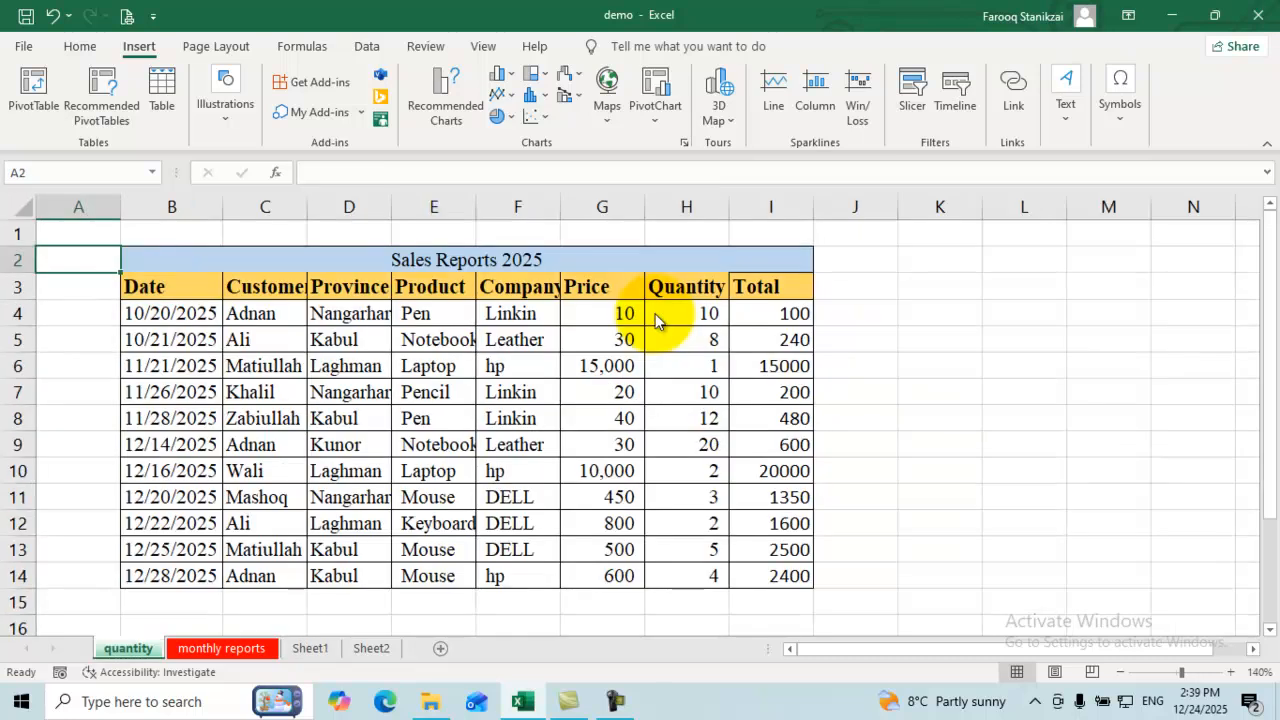
{"action": "key", "text": "ctrl+Page_Down"}
{"action": "key", "text": "ctrl+Page_Down"}
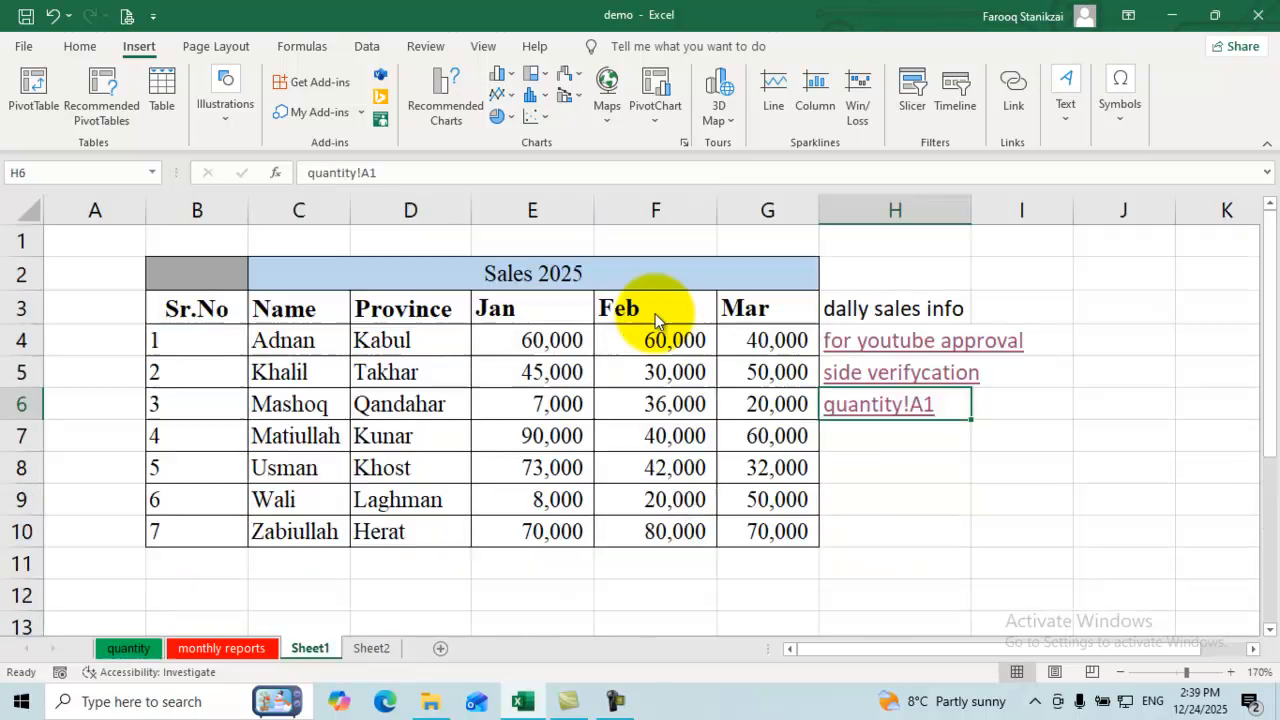
{"action": "key", "text": "Down"}
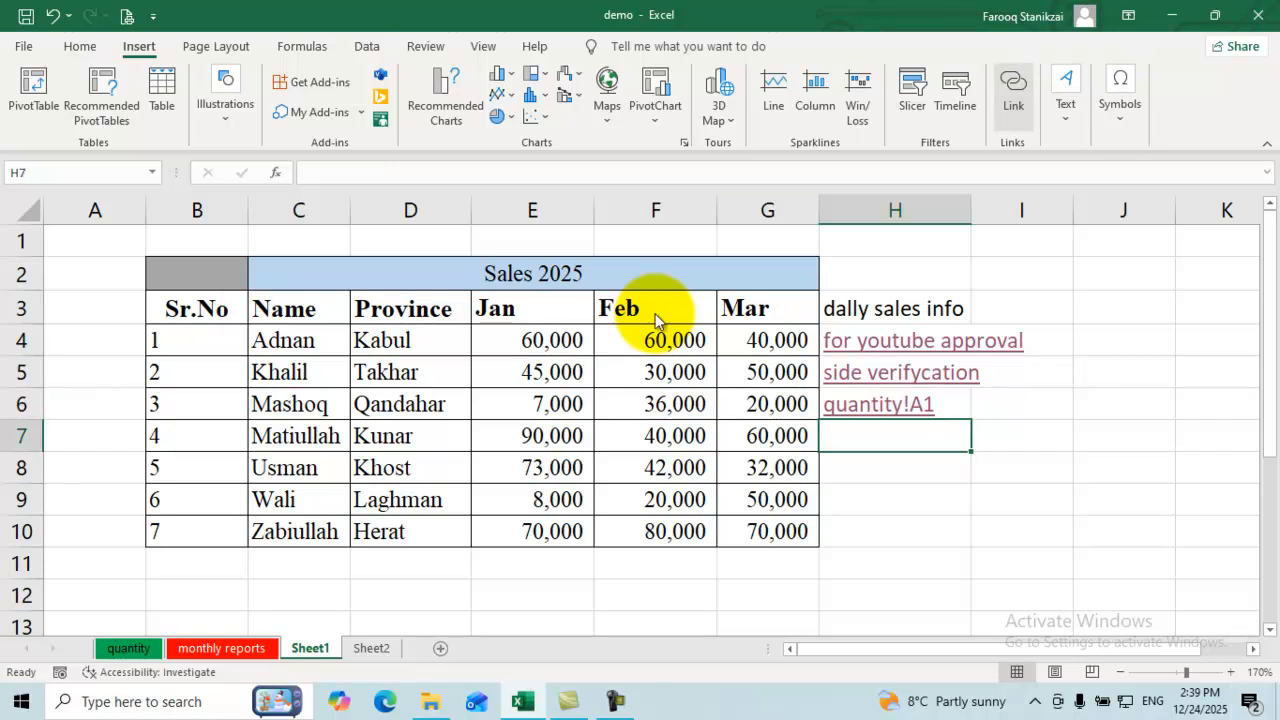
Step: Link H7 to a newly created workbook named 'www'
{"action": "key", "text": "ctrl+k"}
{"action": "key", "text": "alt+n"}
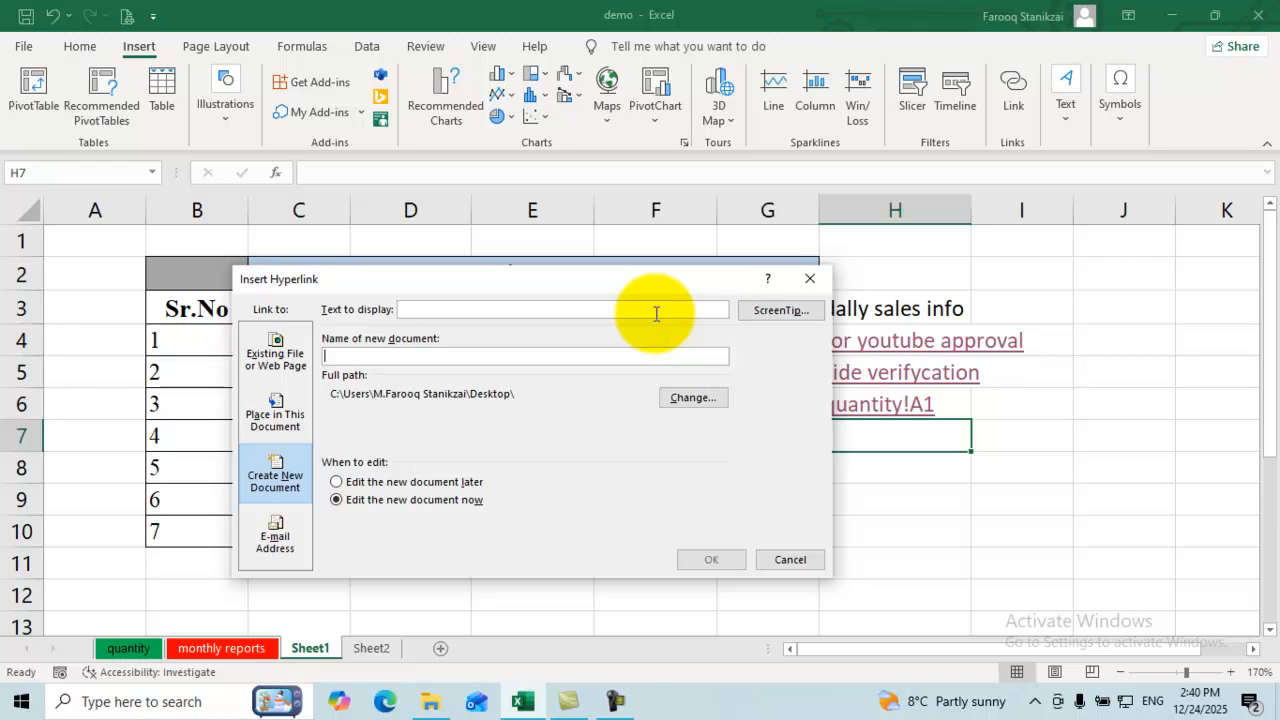
{"action": "type", "text": "www"}
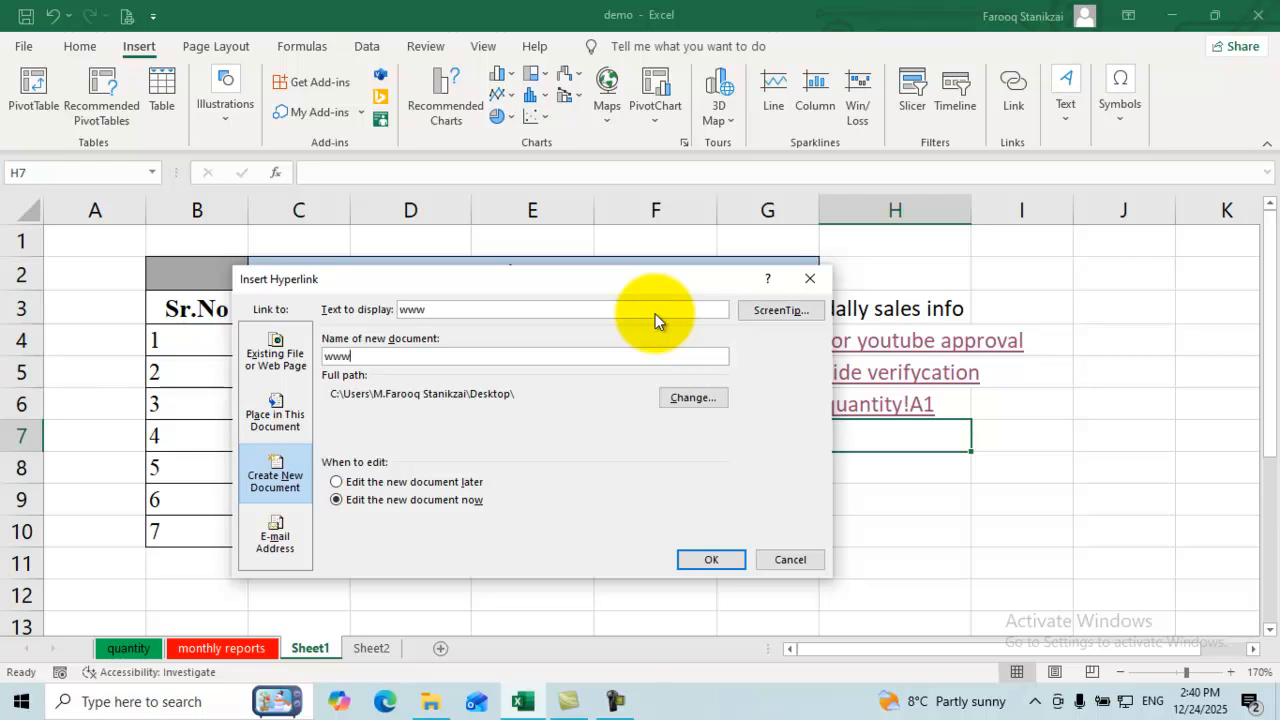
{"action": "key", "text": "Return"}
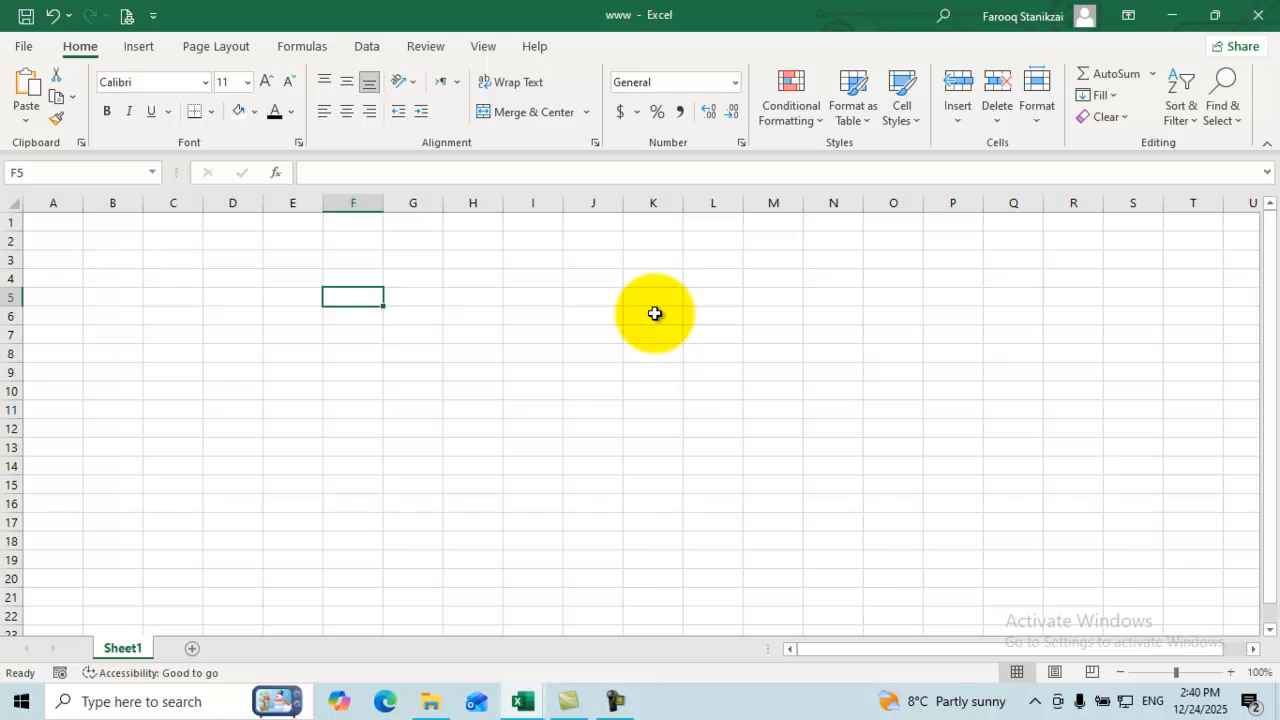
Step: Type sample text into F5 and G11 of the www workbook, close it, and move to H8
{"action": "type", "text": "ddasd"}
{"action": "key", "text": "Right"}
{"action": "key", "text": "Down"}
{"action": "key", "text": "Down"}
{"action": "key", "text": "Down"}
{"action": "key", "text": "Down"}
{"action": "key", "text": "Down"}
{"action": "key", "text": "Down"}
{"action": "type", "text": "adsasdasd"}
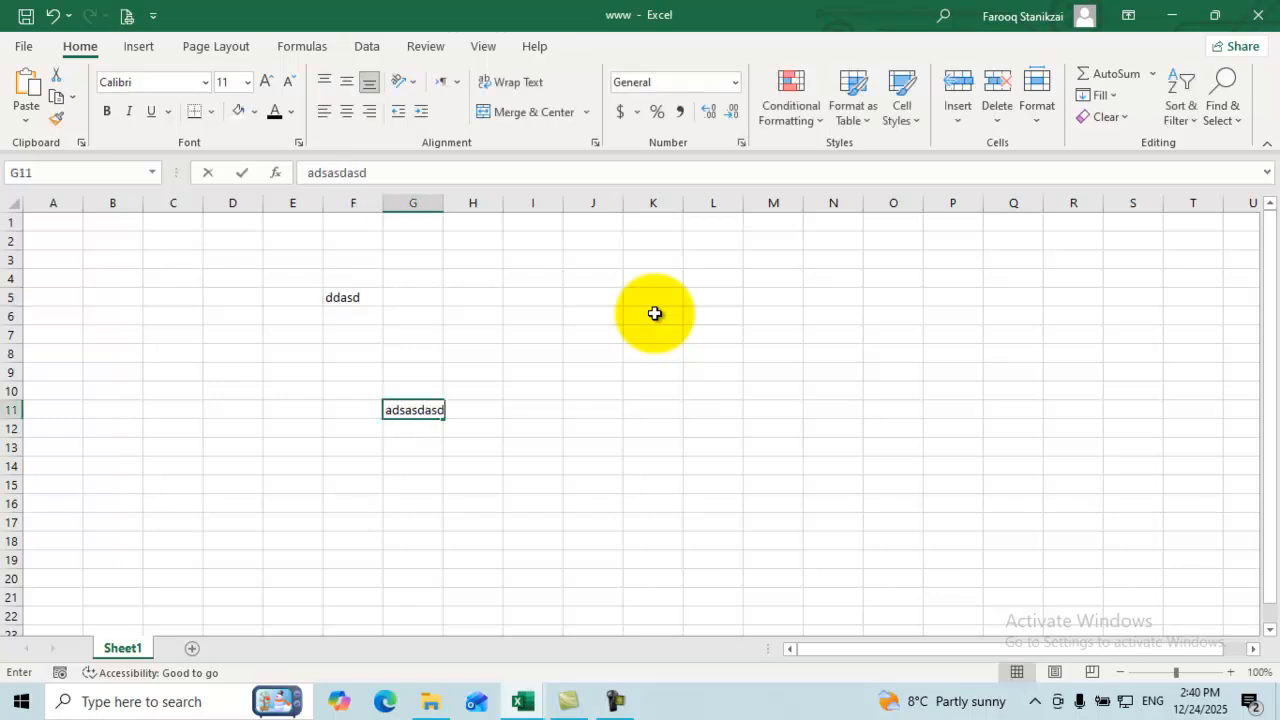
{"action": "key", "text": "ctrl+Return"}
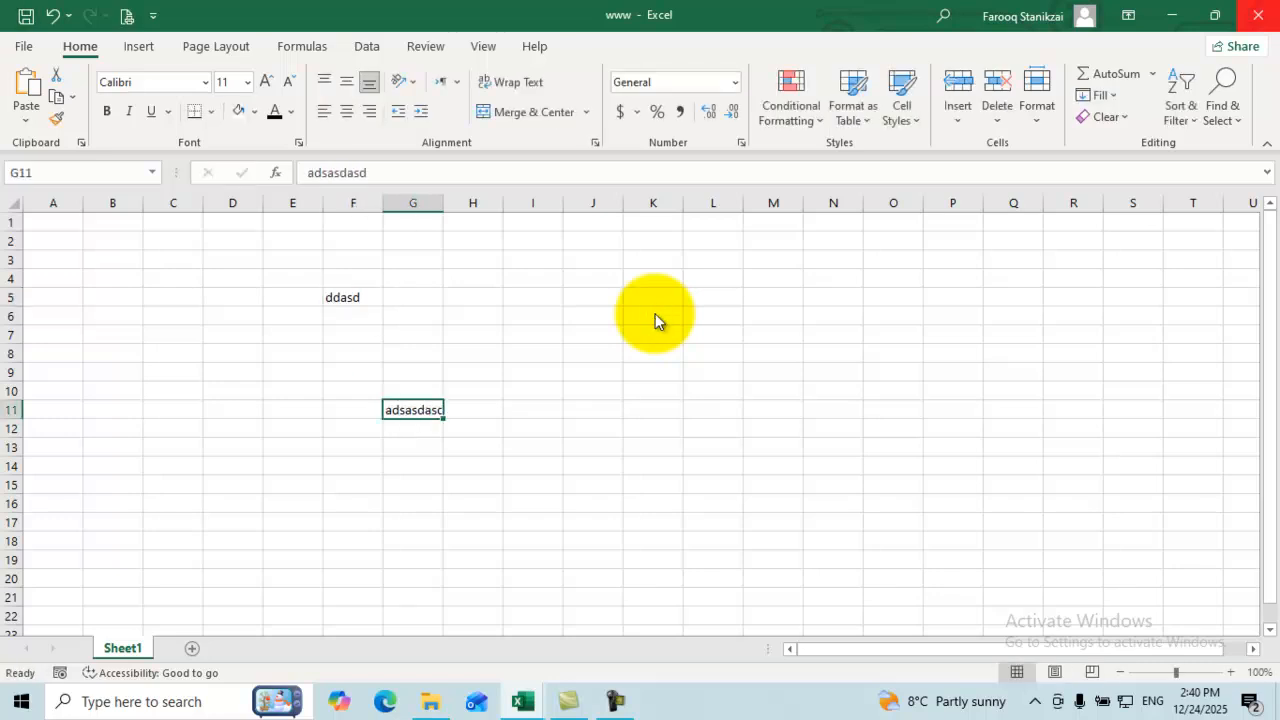
{"action": "key", "text": "alt+F4"}
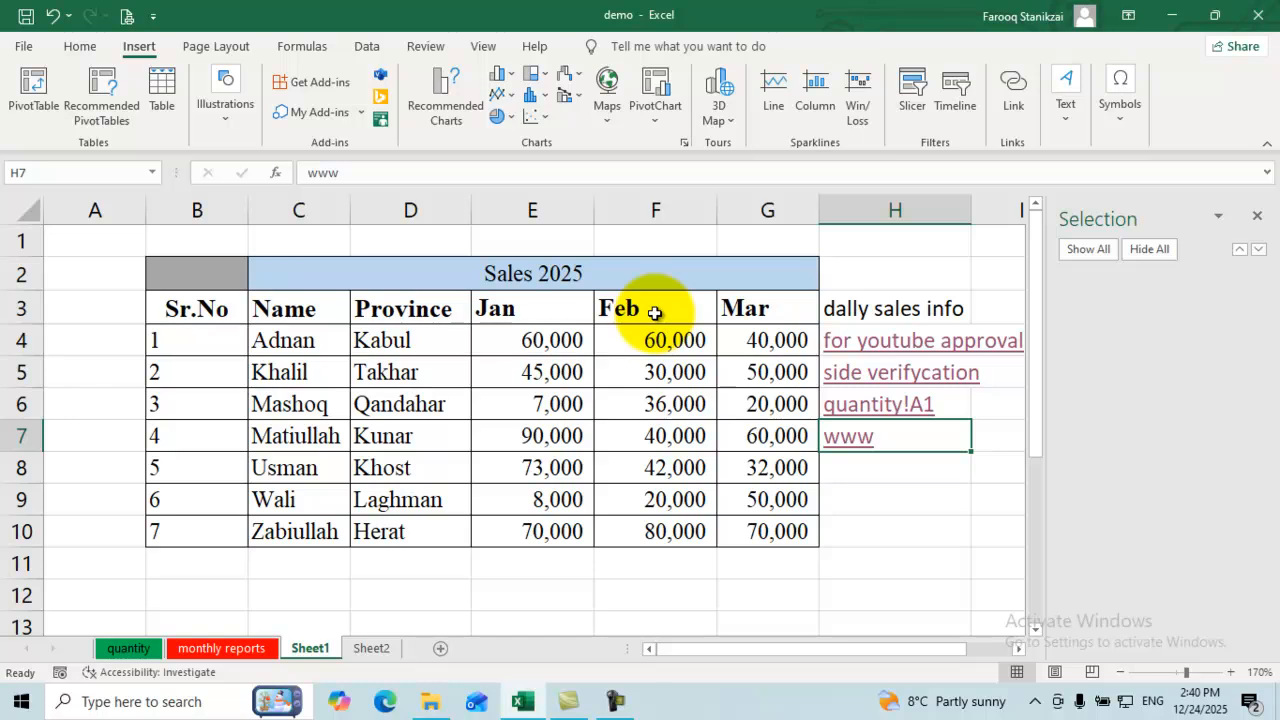
{"action": "key", "text": "Down"}
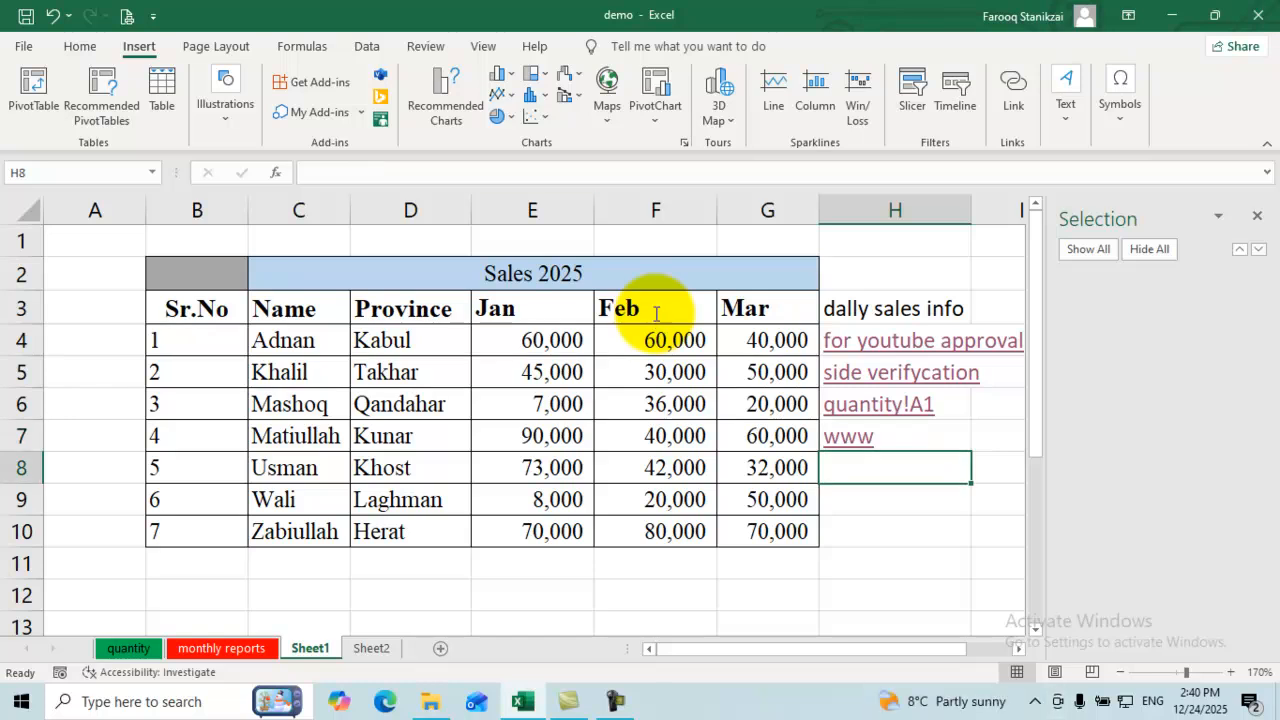
{"action": "key", "text": "alt+F10"}
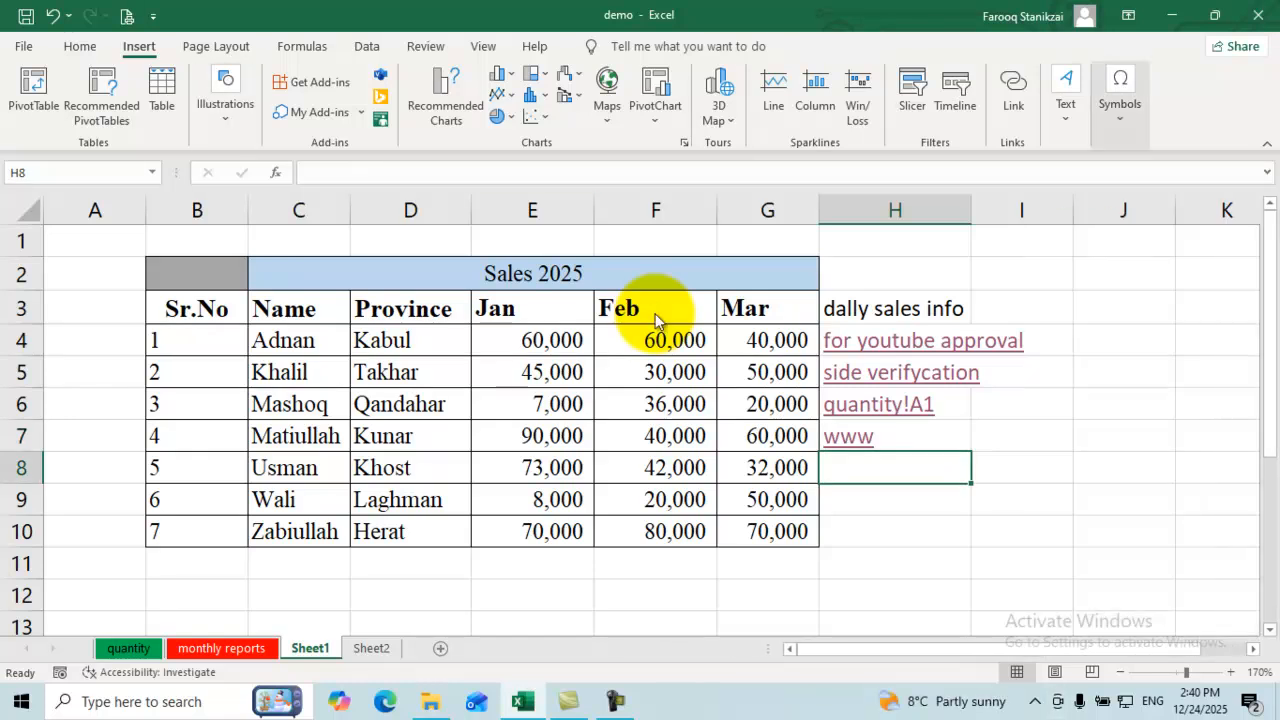
Step: Start an e-mail hyperlink in H8, entering the recipient's e-mail address with subject 'for new job'
{"action": "key", "text": "ctrl+k"}
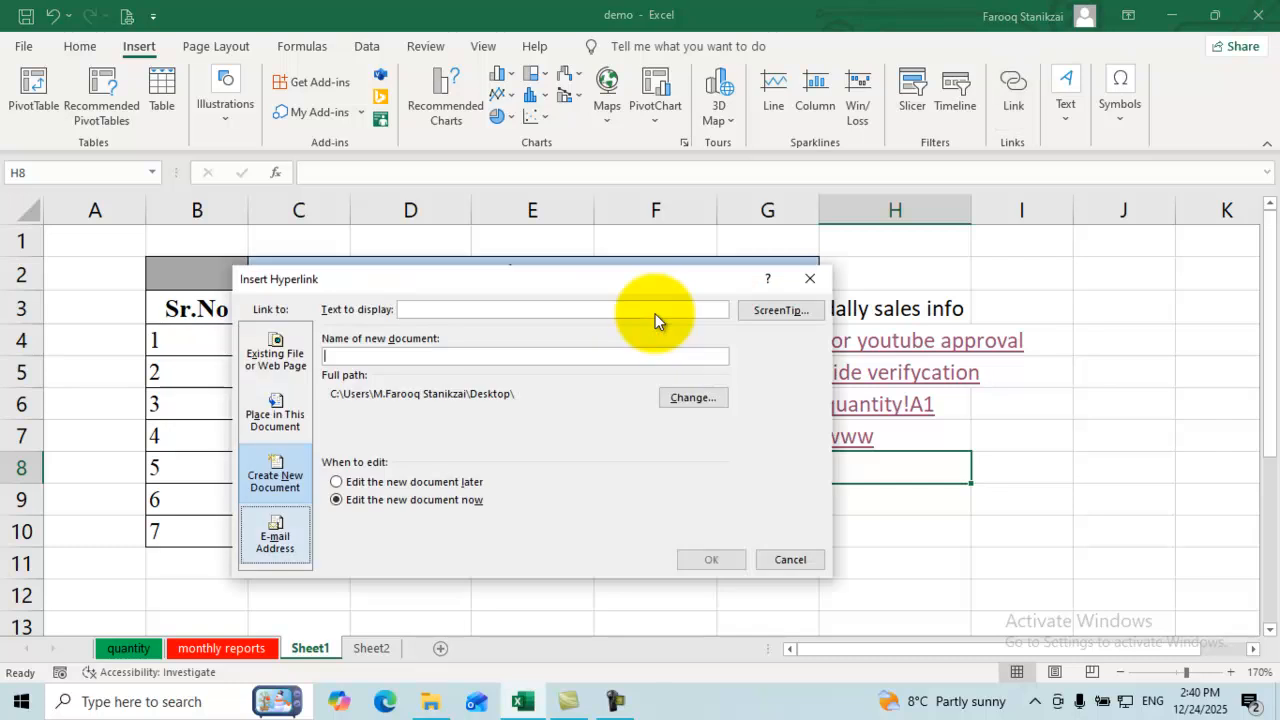
{"action": "key", "text": "alt+m"}
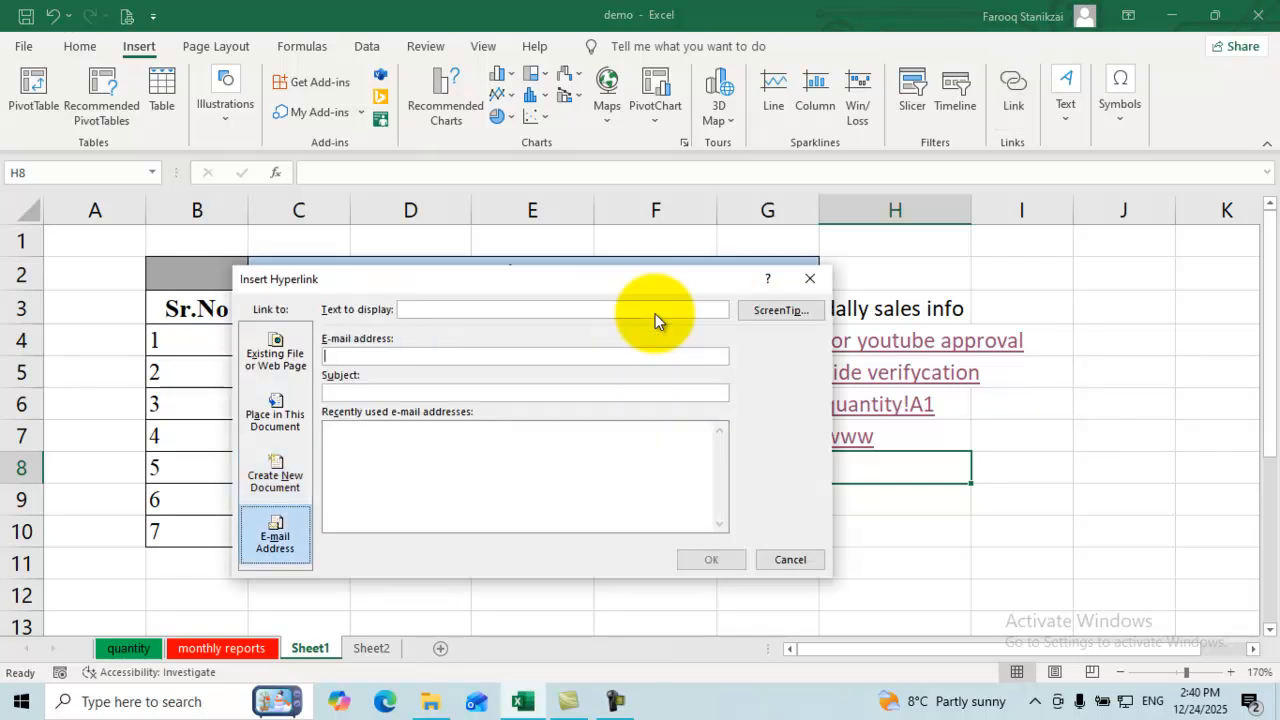
{"action": "left_click", "coordinate": [655, 313]}
{"action": "key", "text": "alt+e"}
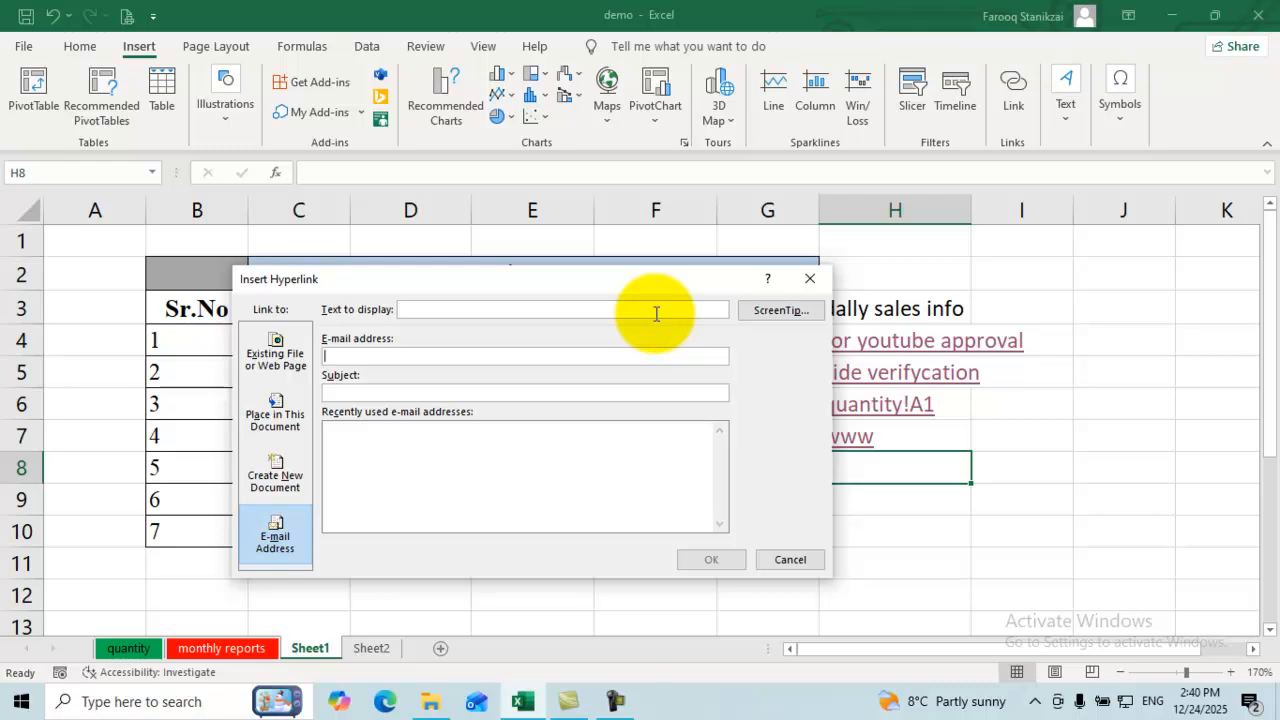
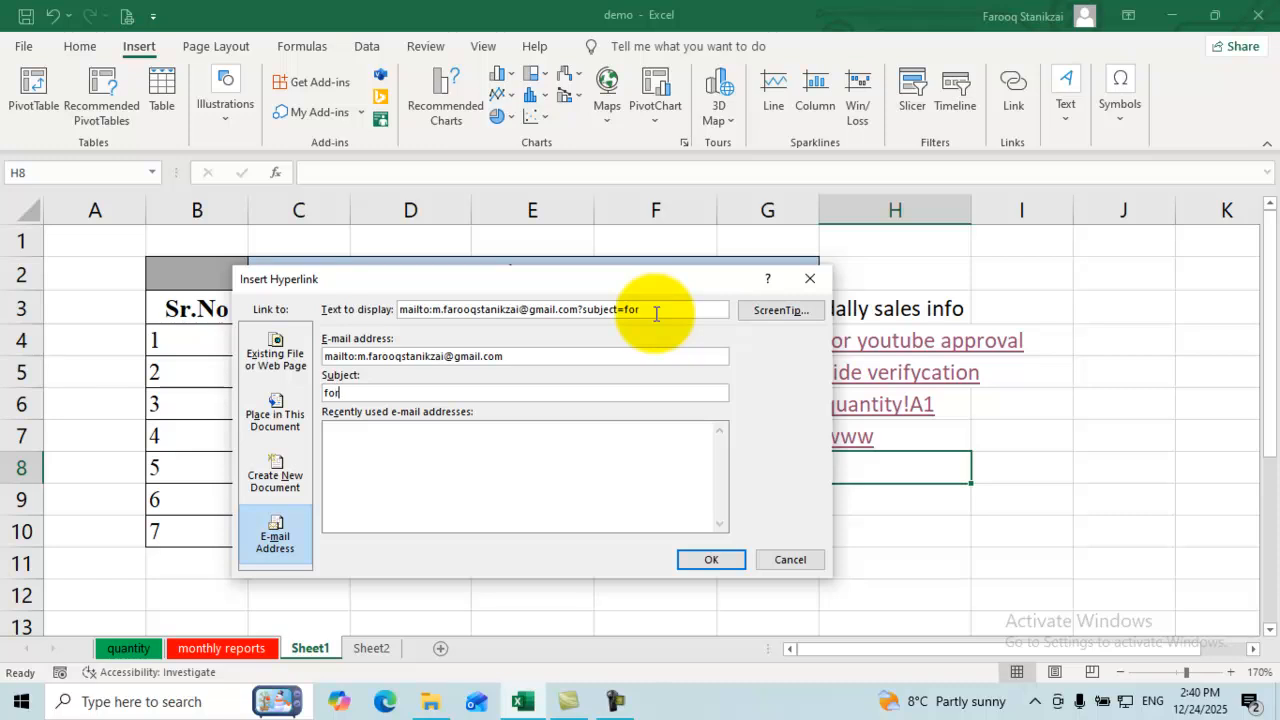
{"action": "type", "text": " new job"}
{"action": "key", "text": "Tab"}
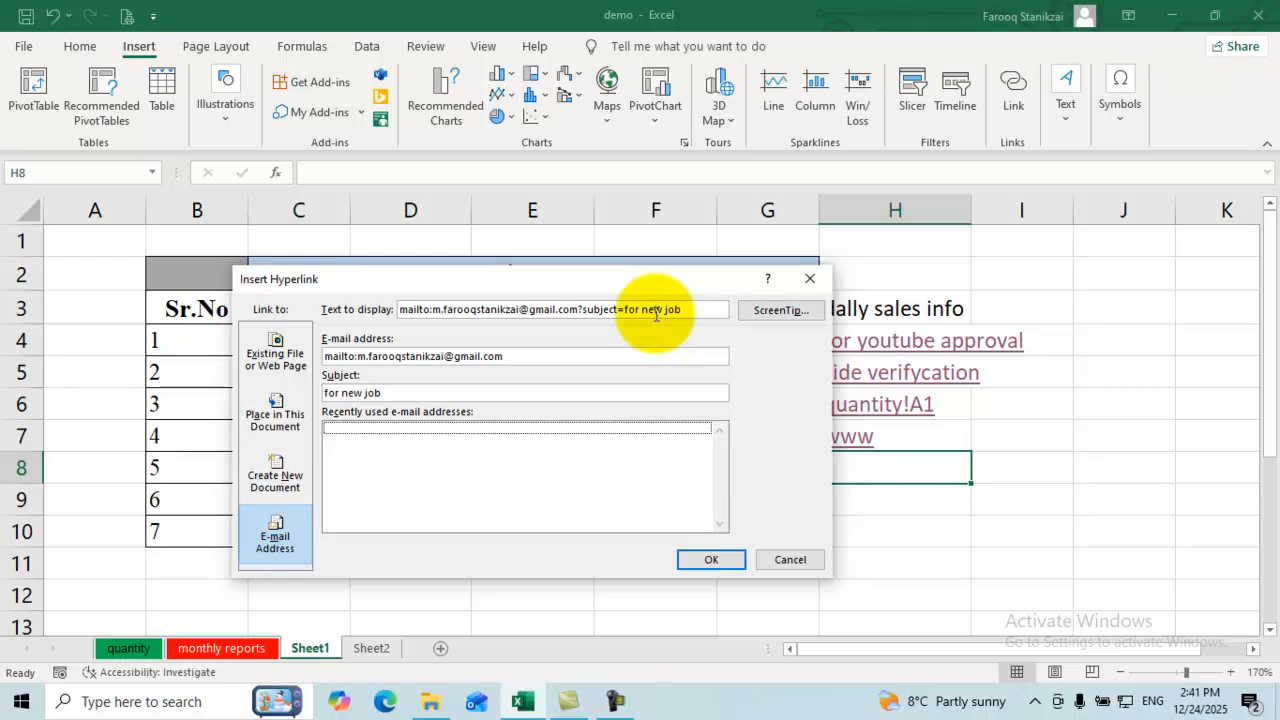
Step: Set the link's display text to 'jobs' and confirm it
{"action": "left_click", "coordinate": [656, 314]}
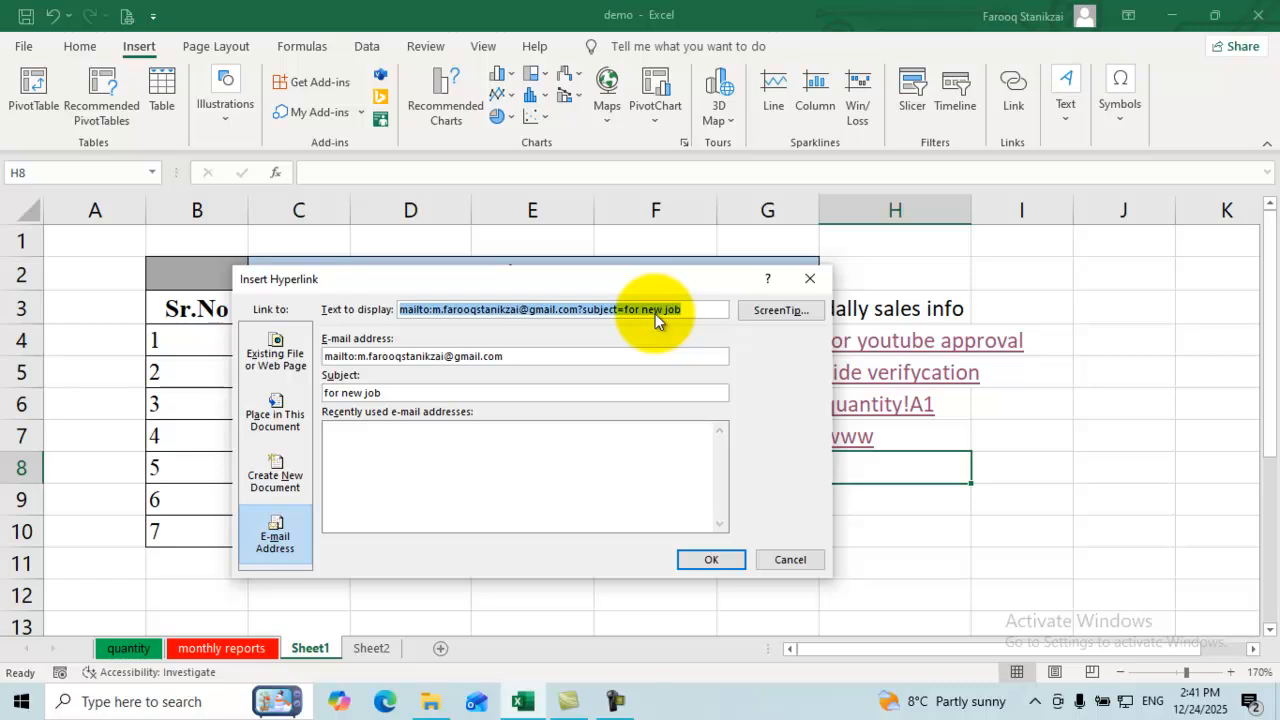
{"action": "key", "text": "BackSpace"}
{"action": "type", "text": "jobs"}
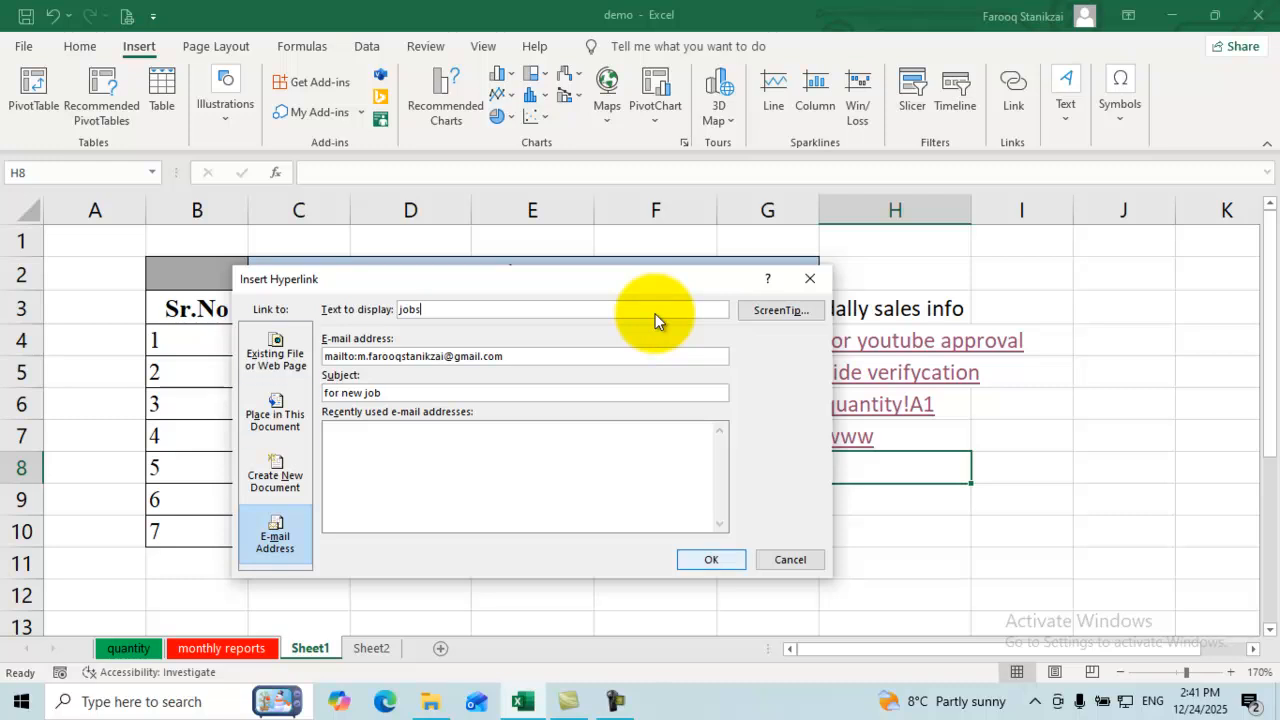
{"action": "key", "text": "Return"}
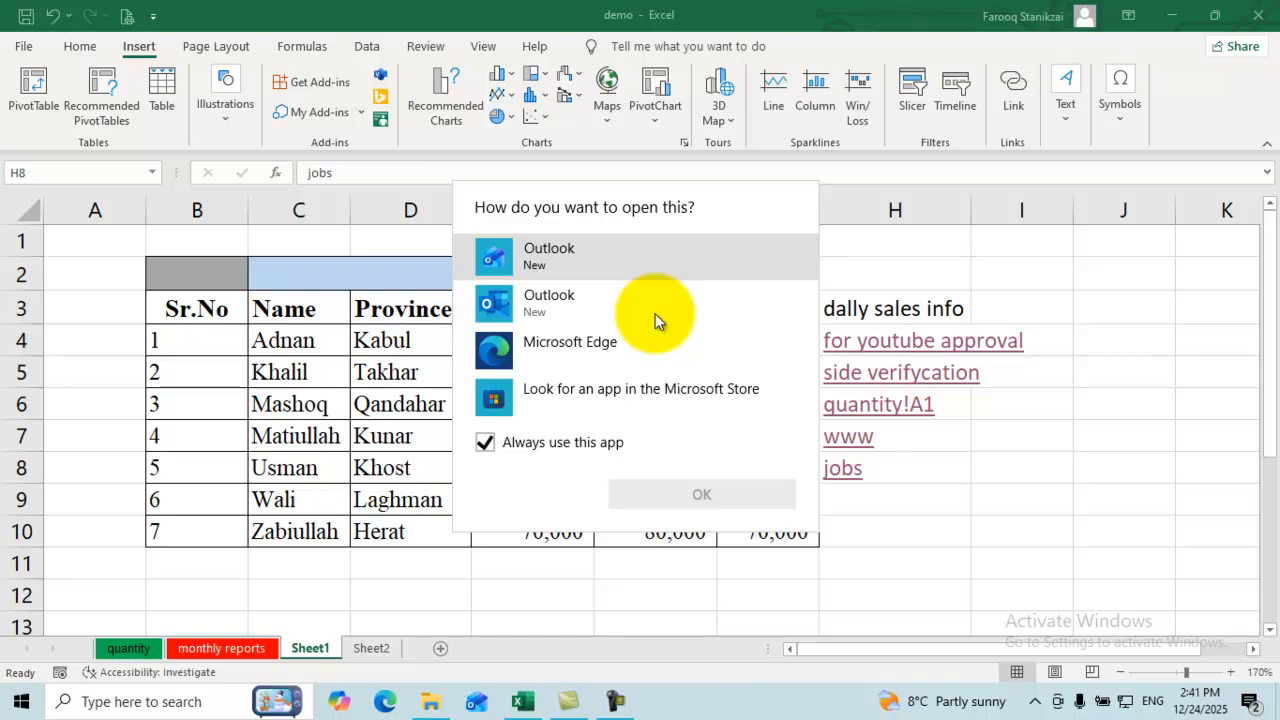
{"action": "key", "text": "Escape"}
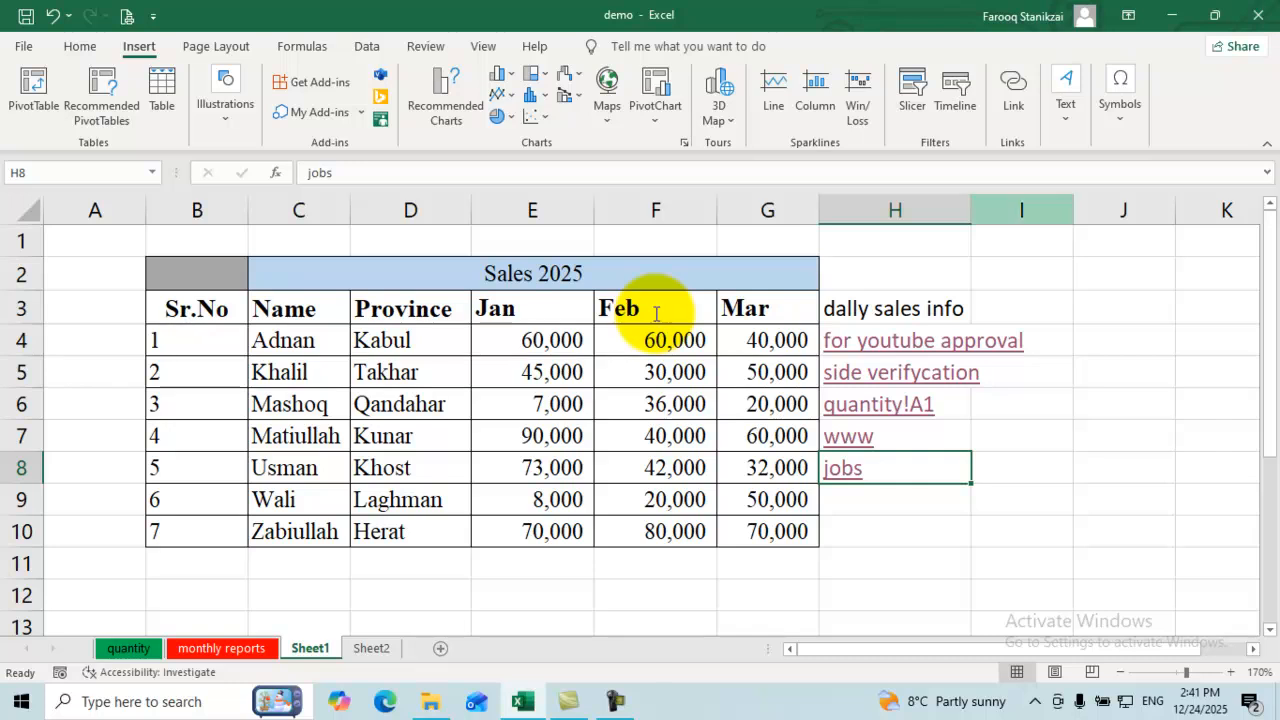
Step: Clear all contents and hyperlinks from H2:H9 with Clear All
{"action": "left_click_drag", "start_coordinate": [895, 274], "coordinate": [895, 500]}
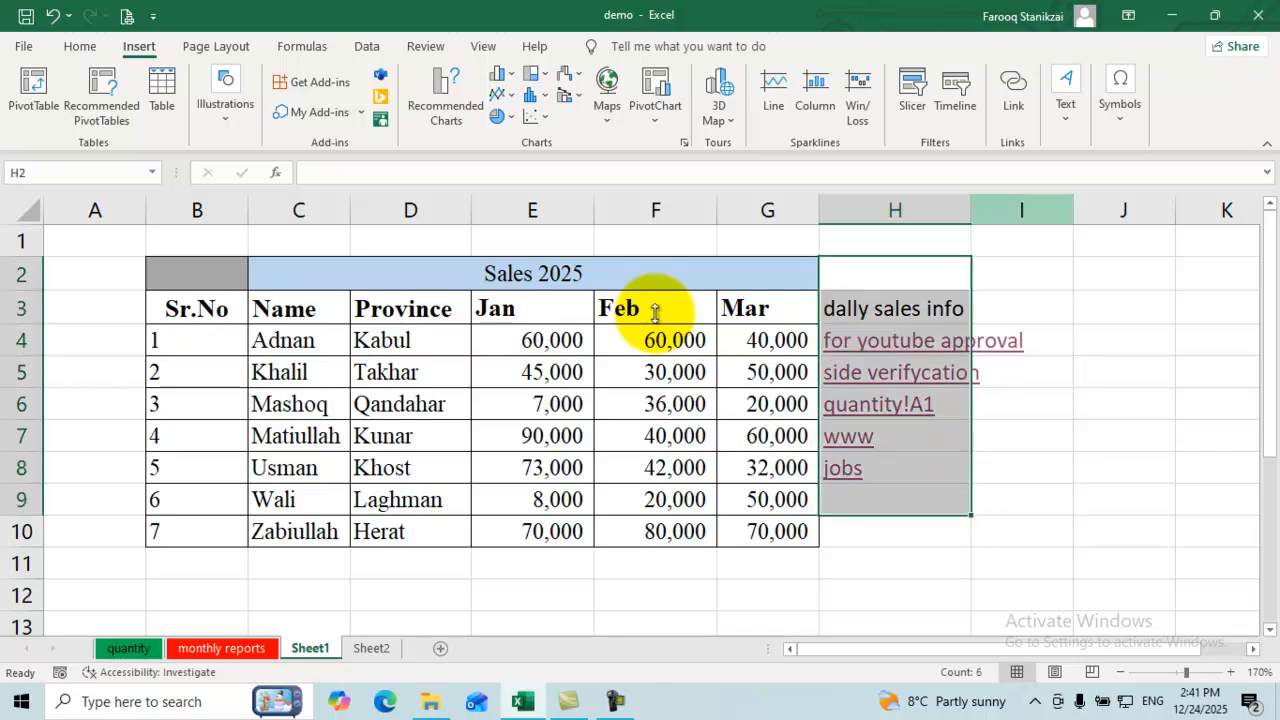
{"action": "left_click", "coordinate": [80, 47]}
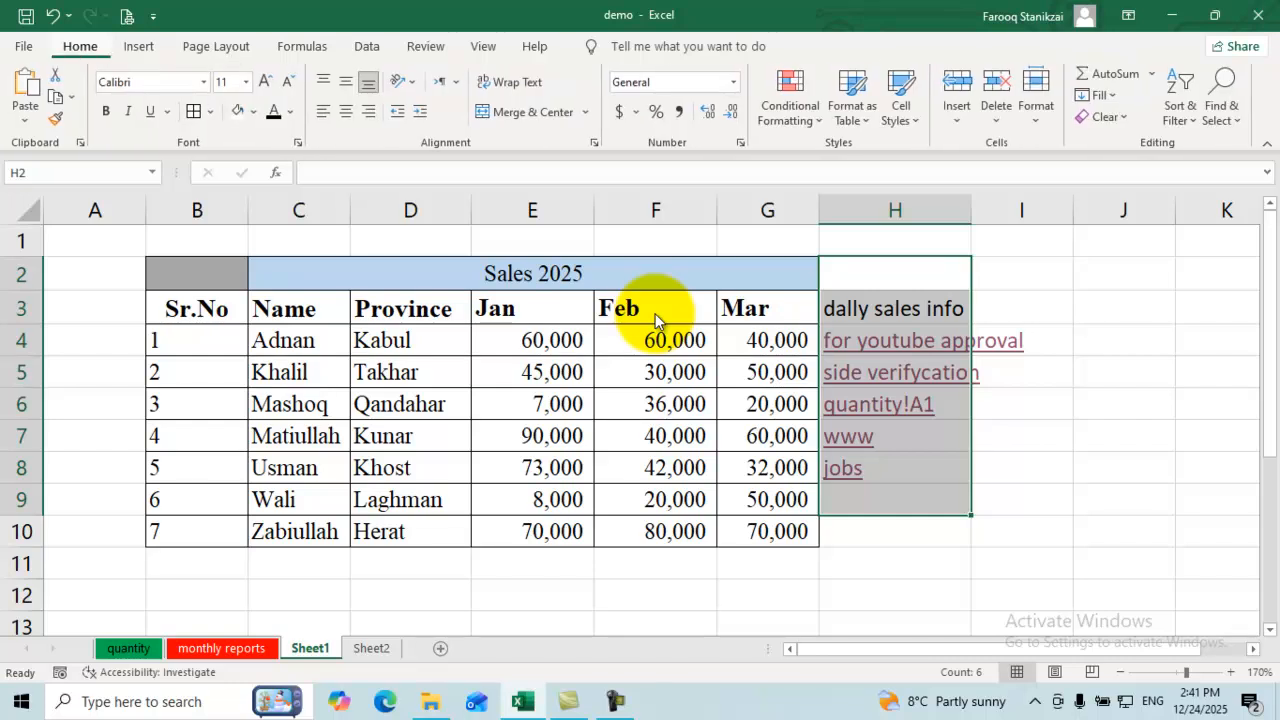
{"action": "left_click", "coordinate": [1105, 117]}
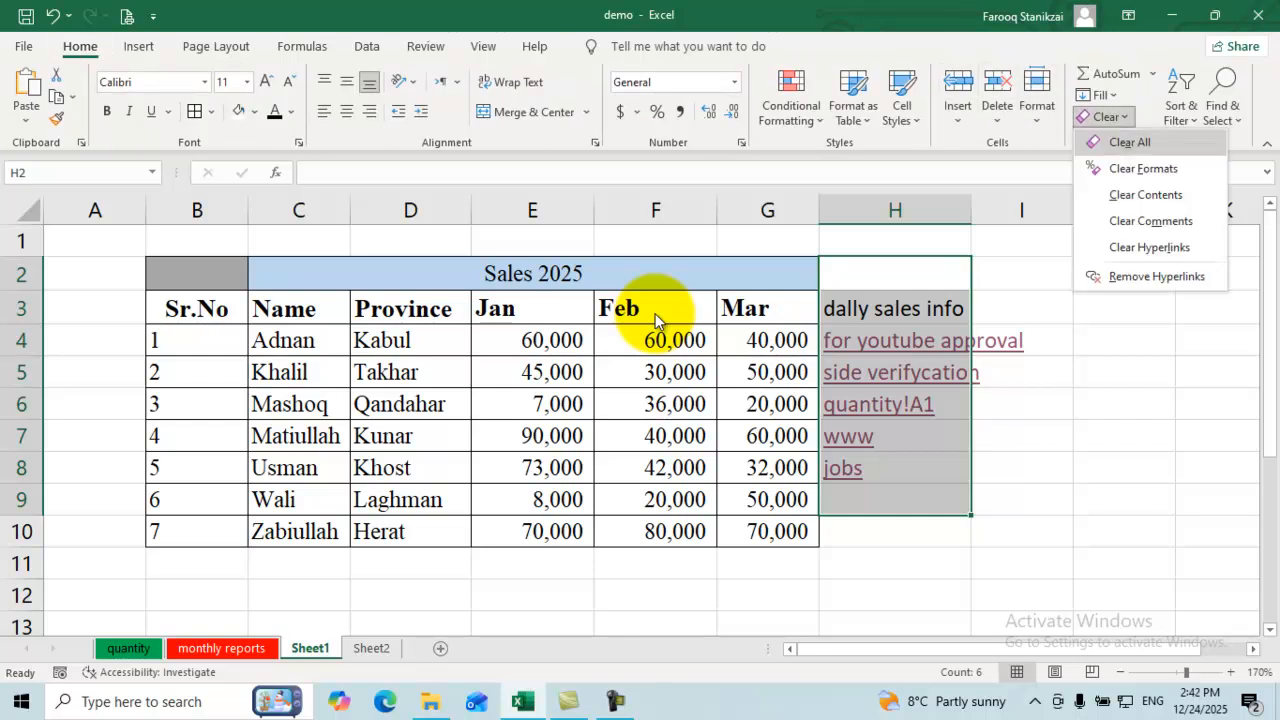
{"action": "left_click", "coordinate": [1129, 134]}
{"action": "left_click", "coordinate": [895, 436]}
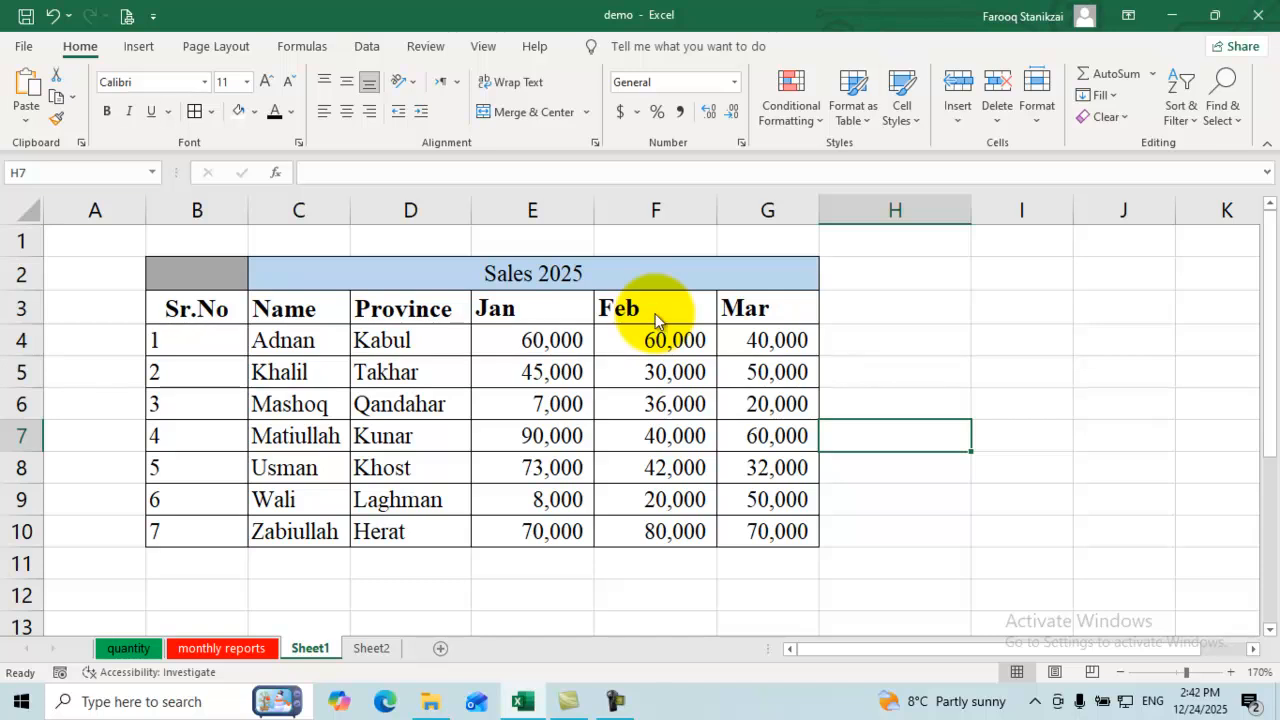
{"action": "key", "text": "alt+n"}
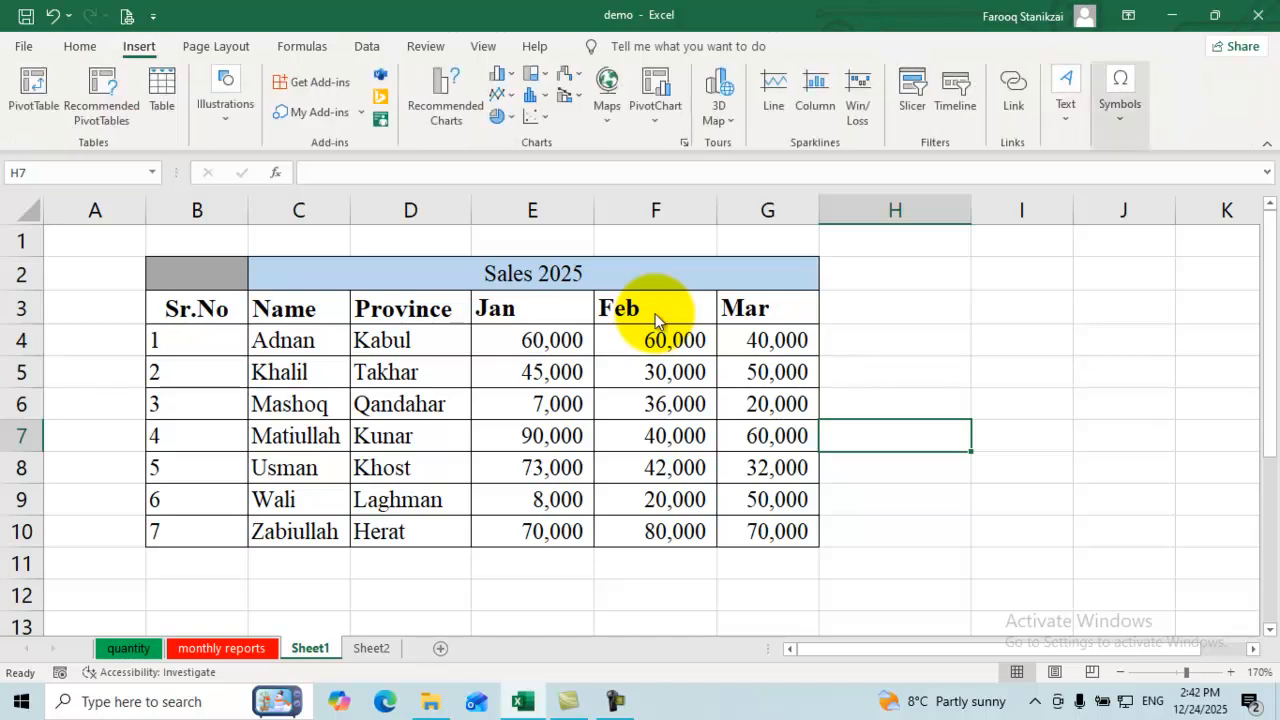
{"action": "key", "text": "x"}
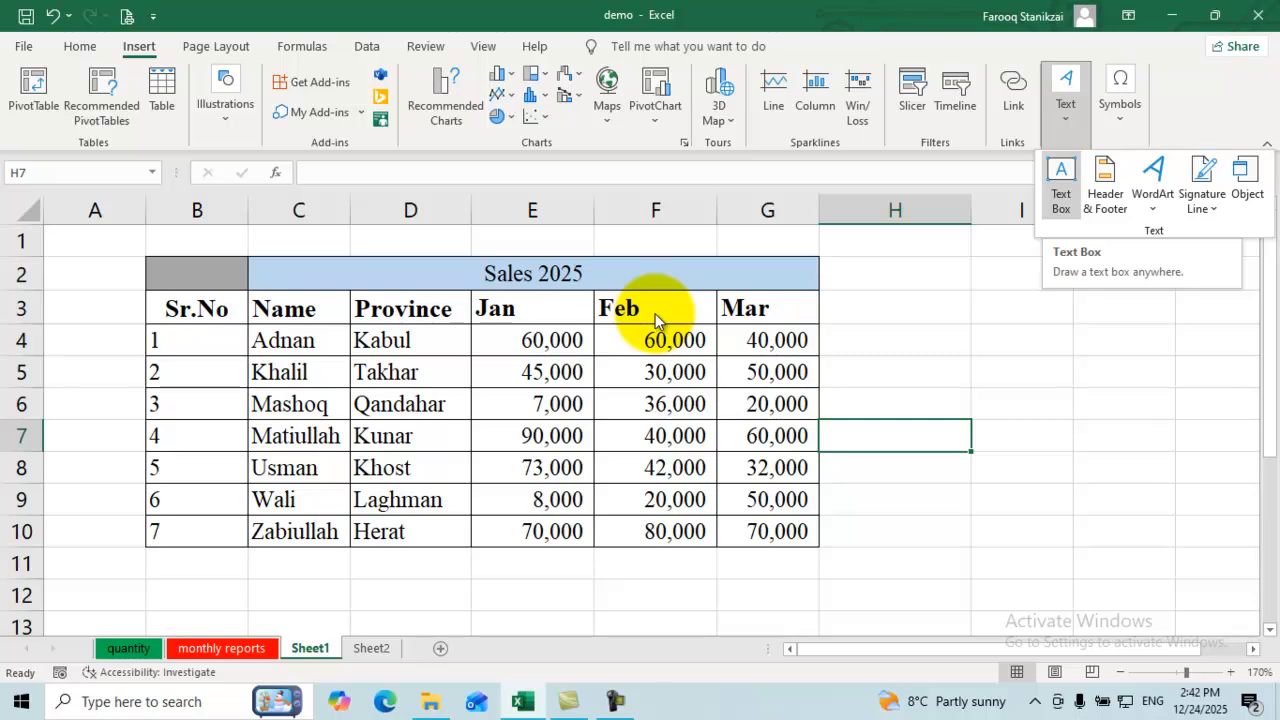
Step: Draw a text box over I4:I5 reading 'This is Afghanistan' and widen it leftward into column H
{"action": "key", "text": "Return"}
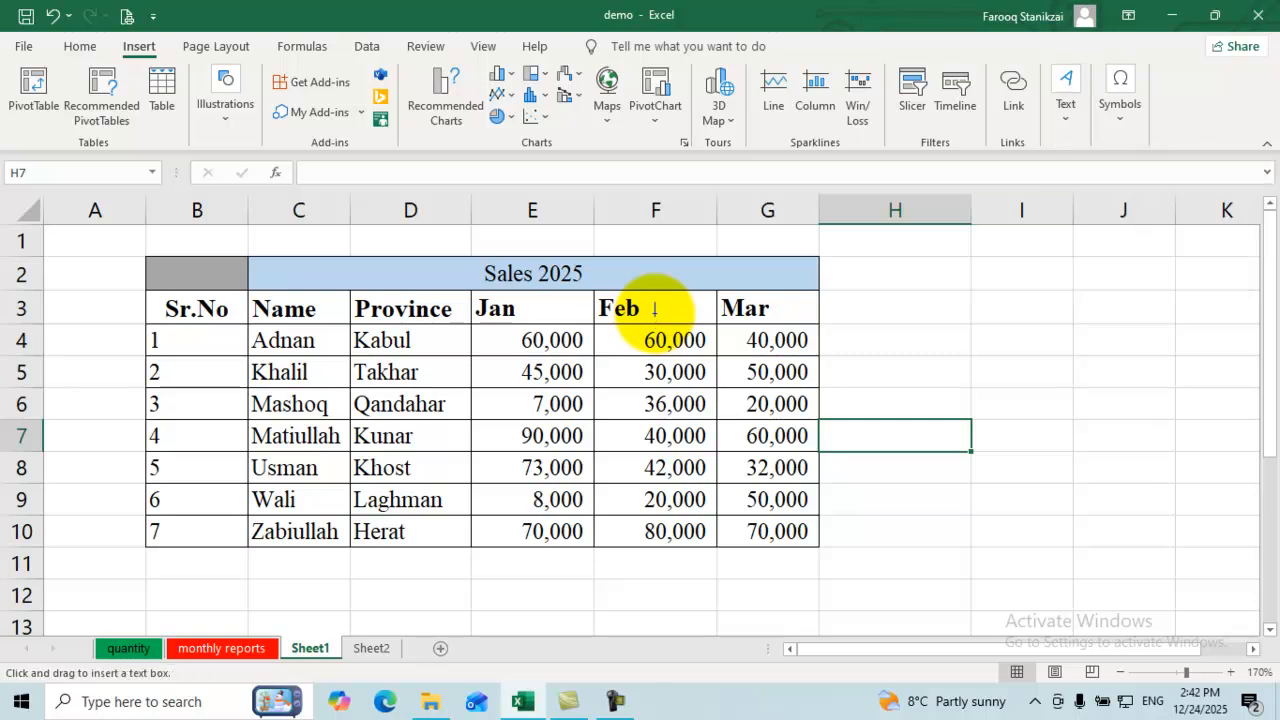
{"action": "left_click_drag", "start_coordinate": [971, 324], "coordinate": [1073, 388]}
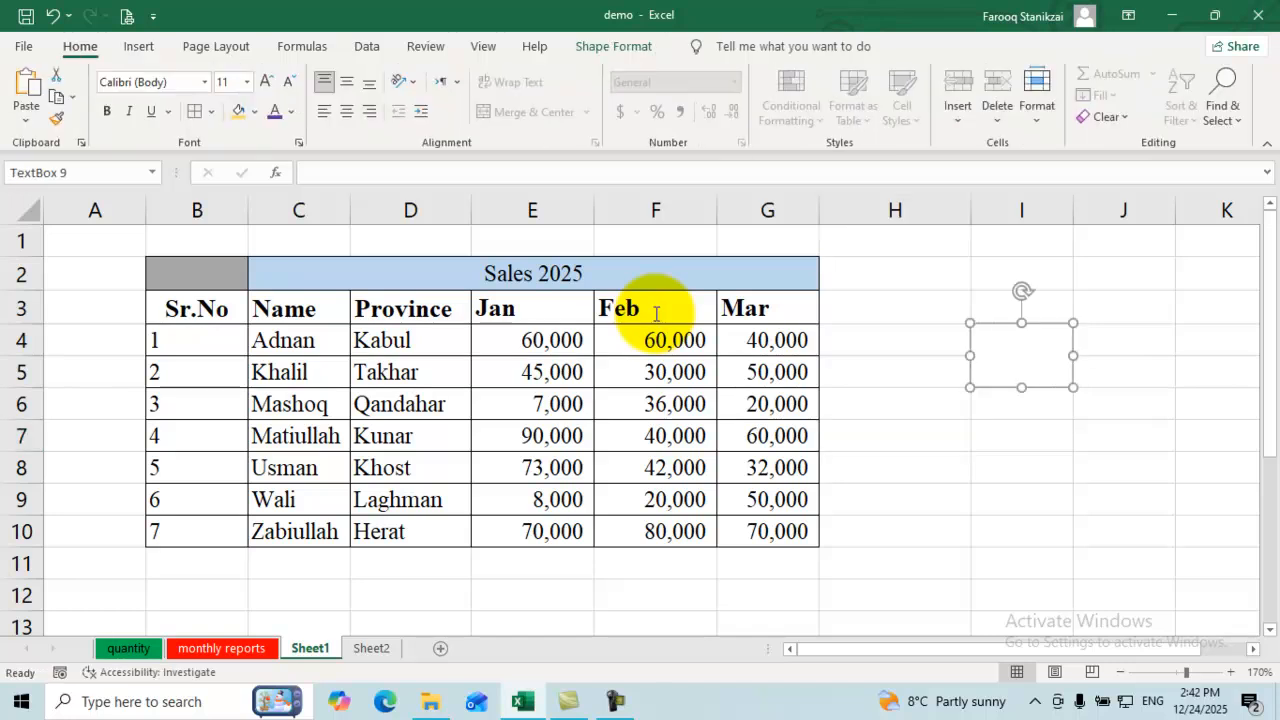
{"action": "type", "text": "This is A"}
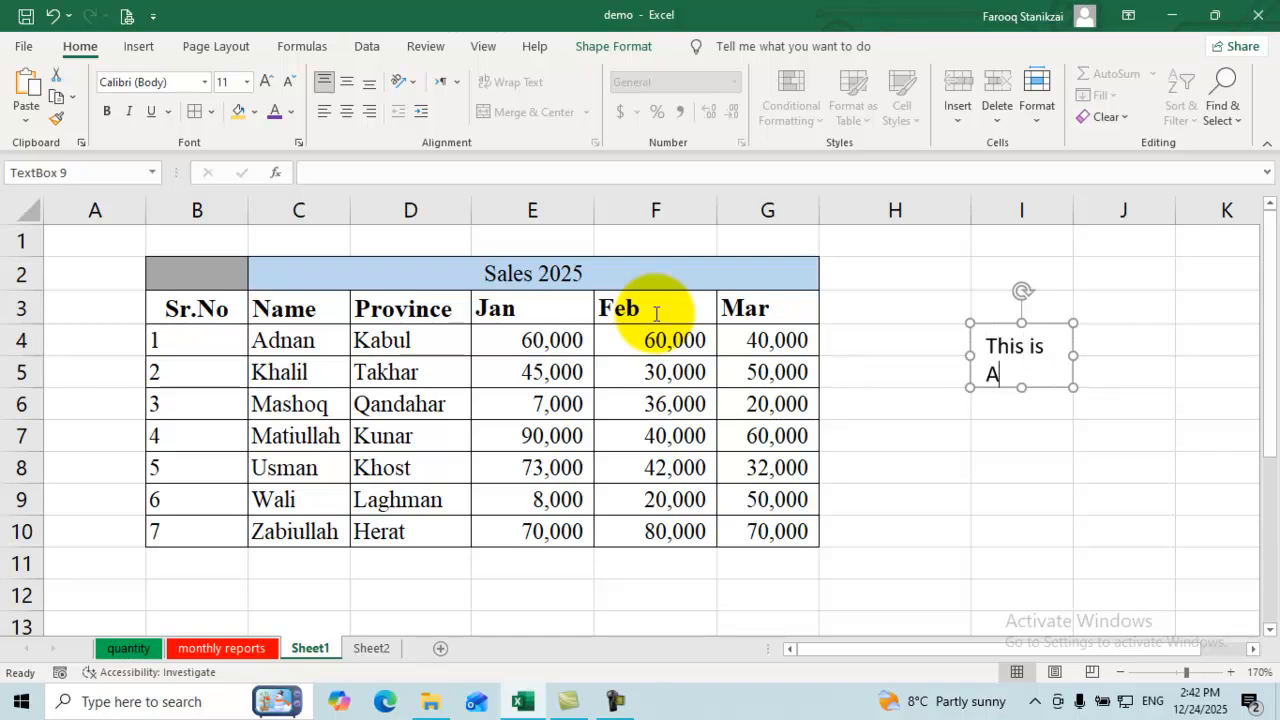
{"action": "type", "text": "fghanistan"}
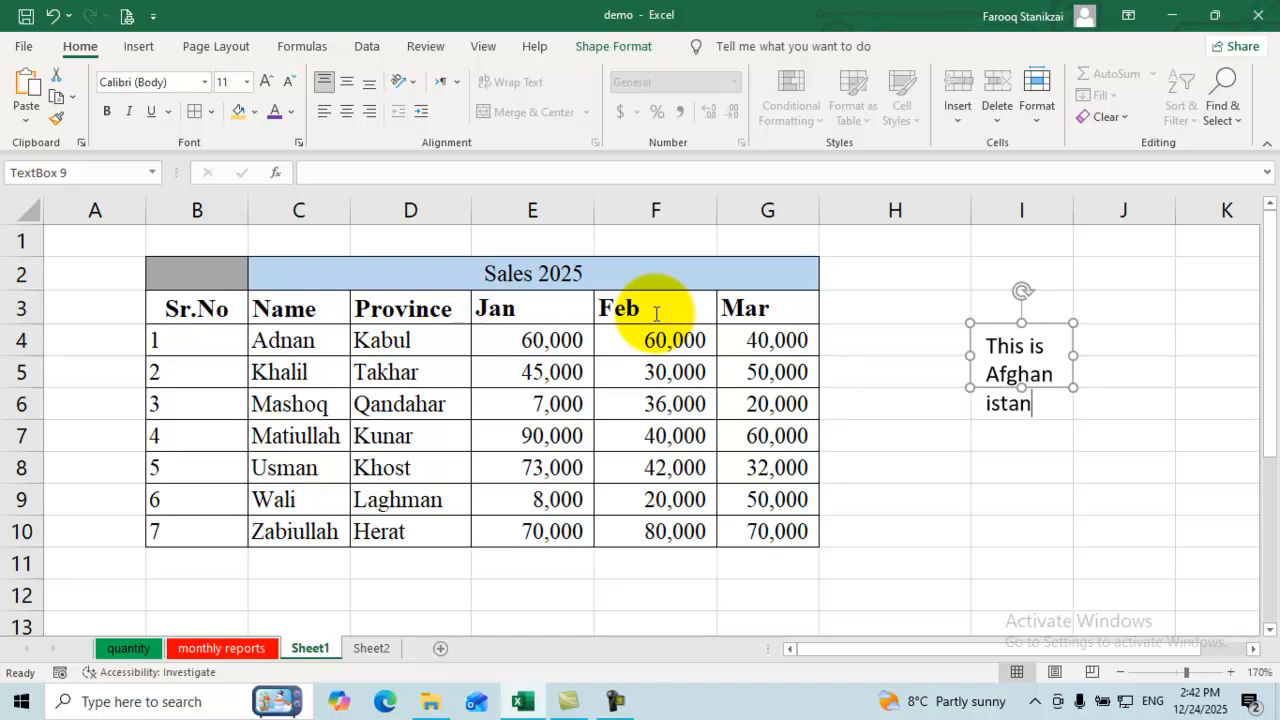
{"action": "key", "text": "Escape"}
{"action": "key", "text": "Escape"}
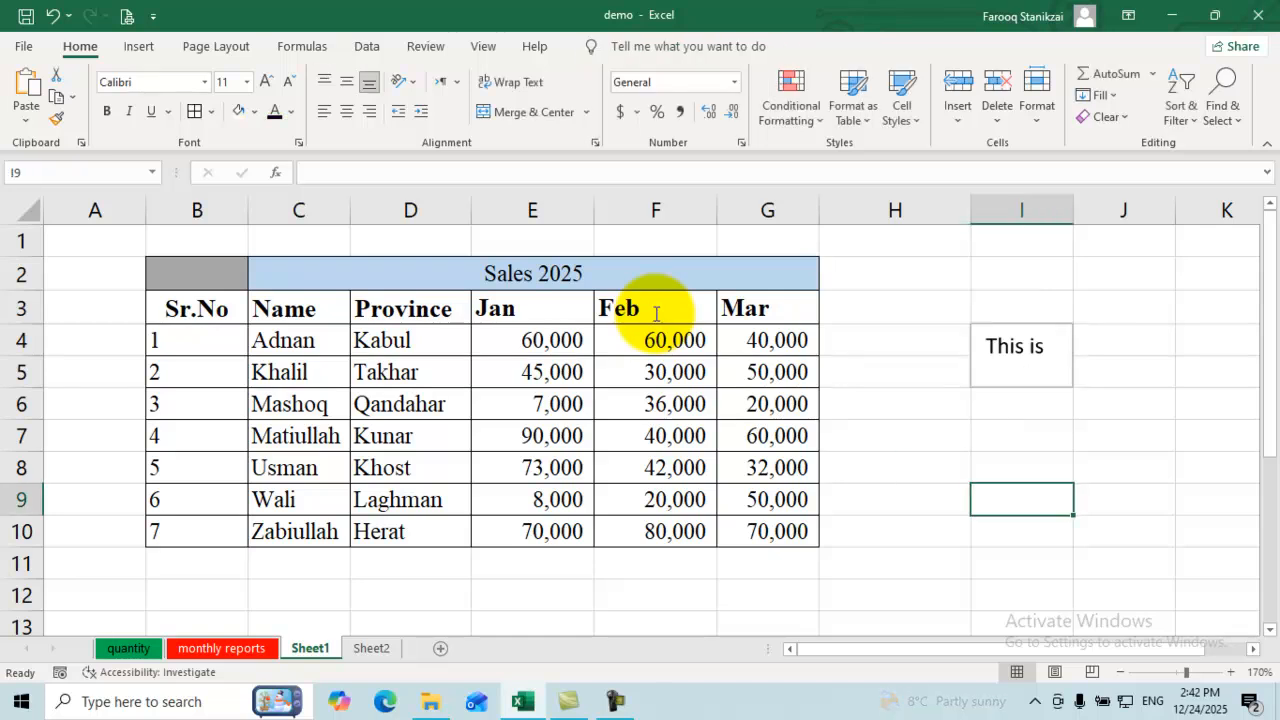
{"action": "left_click_drag", "start_coordinate": [970, 355], "coordinate": [820, 355]}
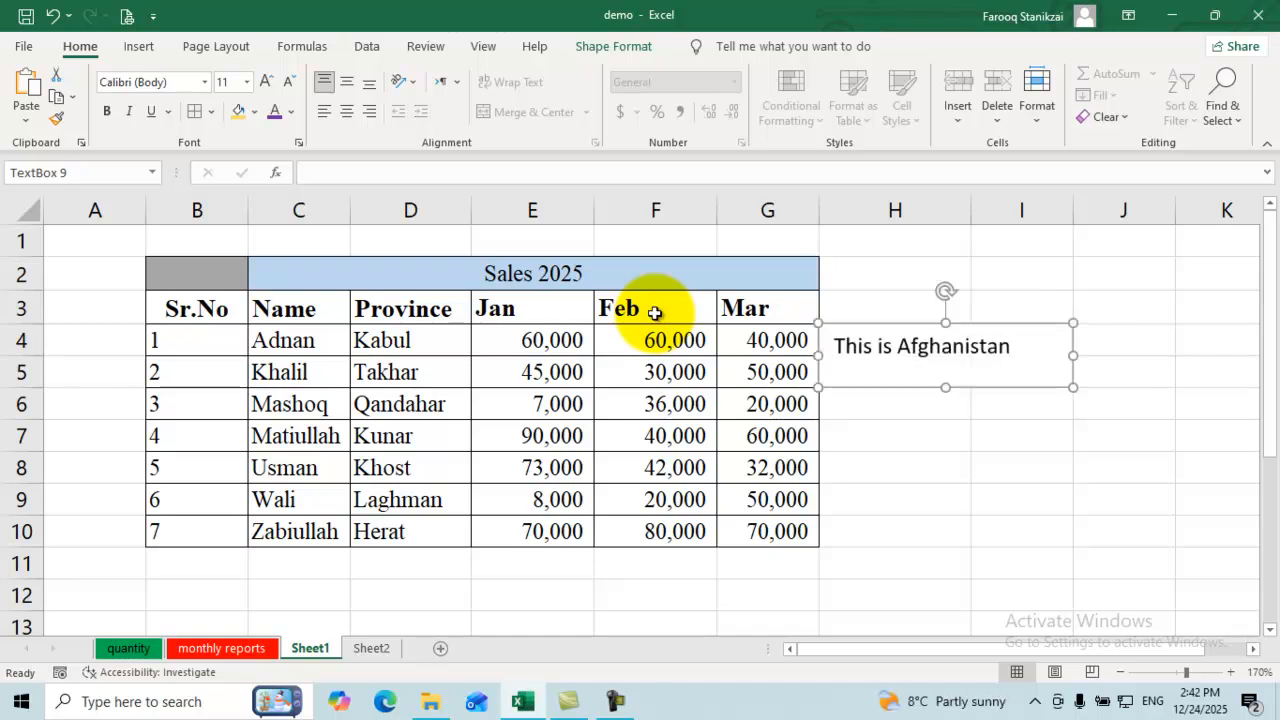
Step: Reshape the text box, trying pentagon and rectangle before settling on Flowchart Multidocument
{"action": "left_click", "coordinate": [883, 346]}
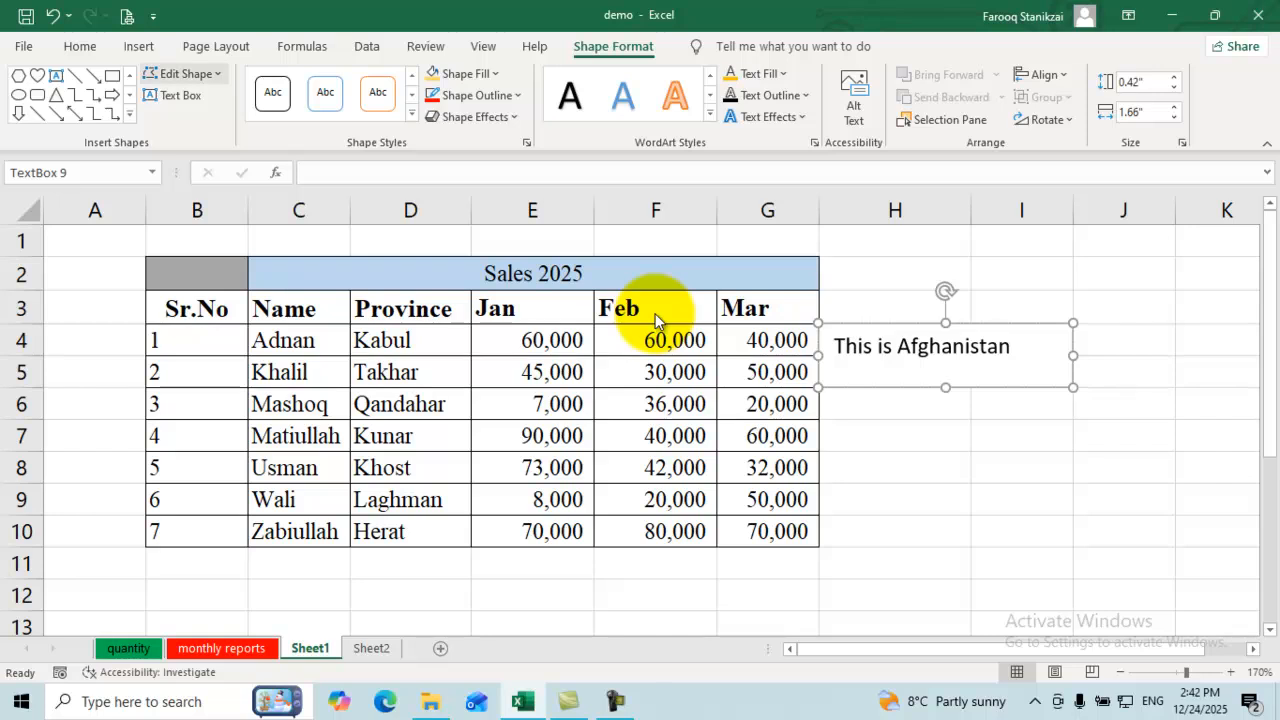
{"action": "key", "text": "Return"}
{"action": "key", "text": "Down"}
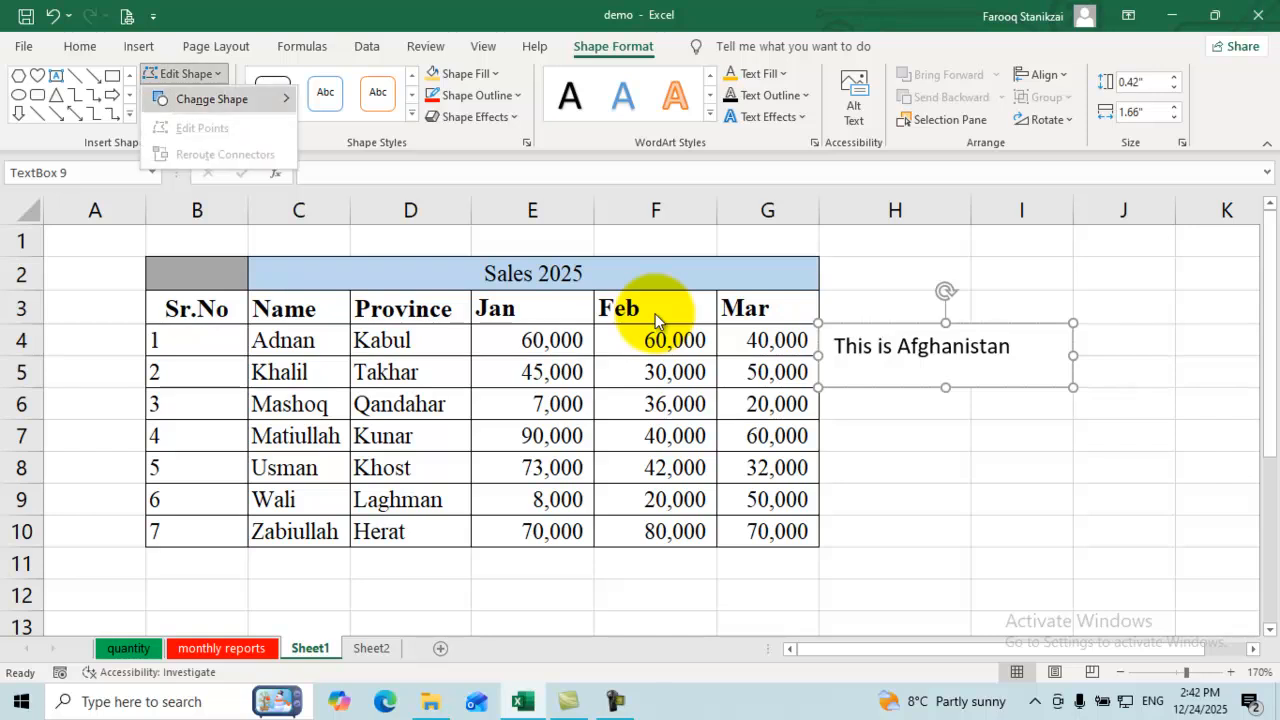
{"action": "key", "text": "Right"}
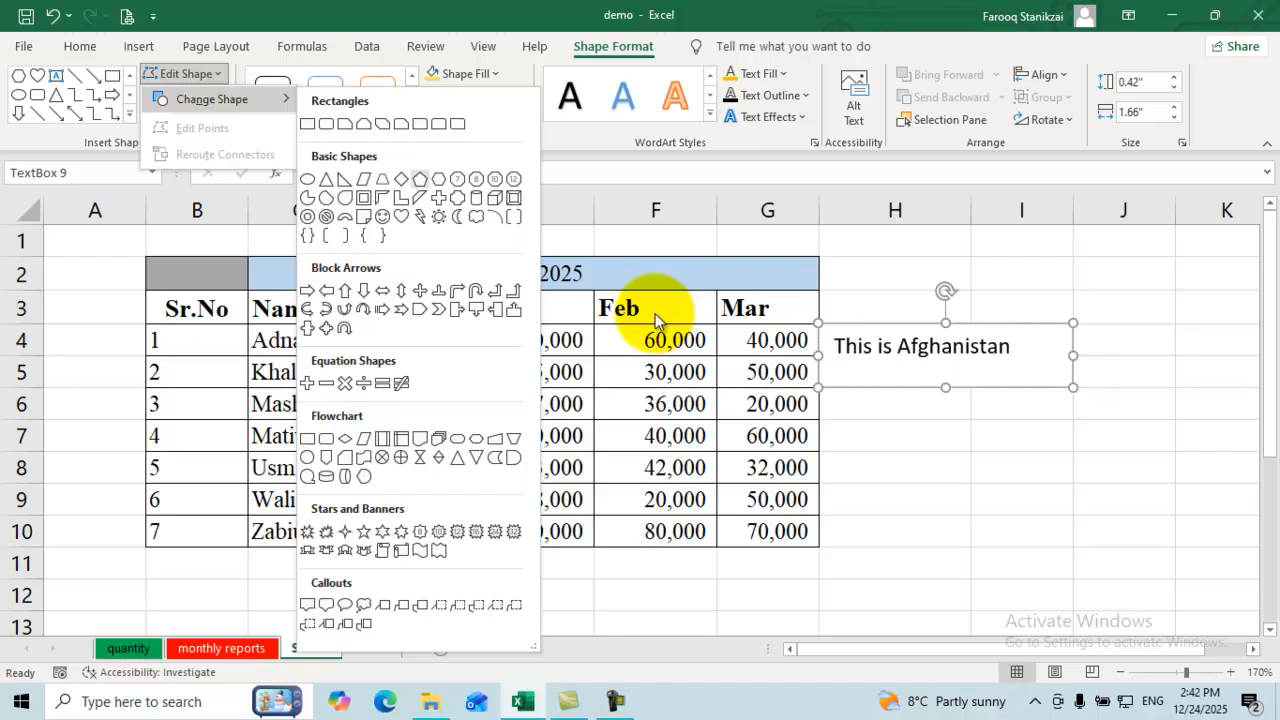
{"action": "key", "text": "Return"}
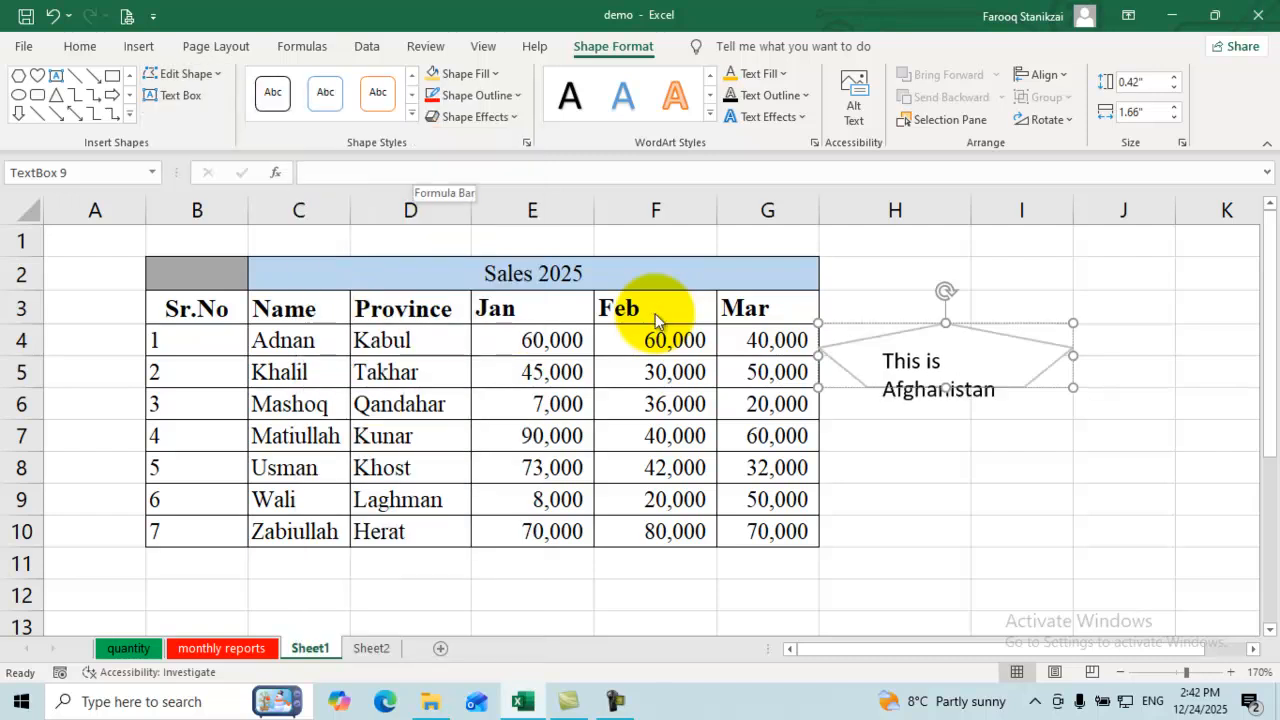
{"action": "left_click", "coordinate": [187, 74]}
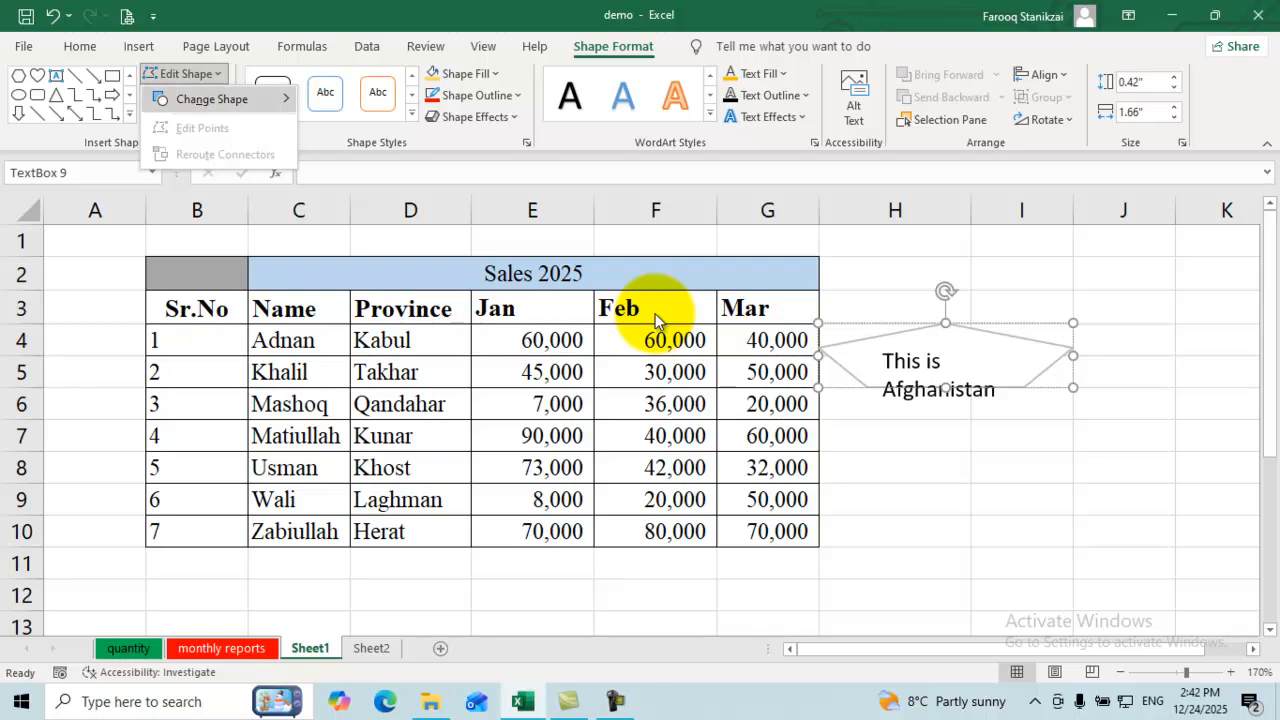
{"action": "mouse_move", "coordinate": [212, 99]}
{"action": "left_click", "coordinate": [401, 123]}
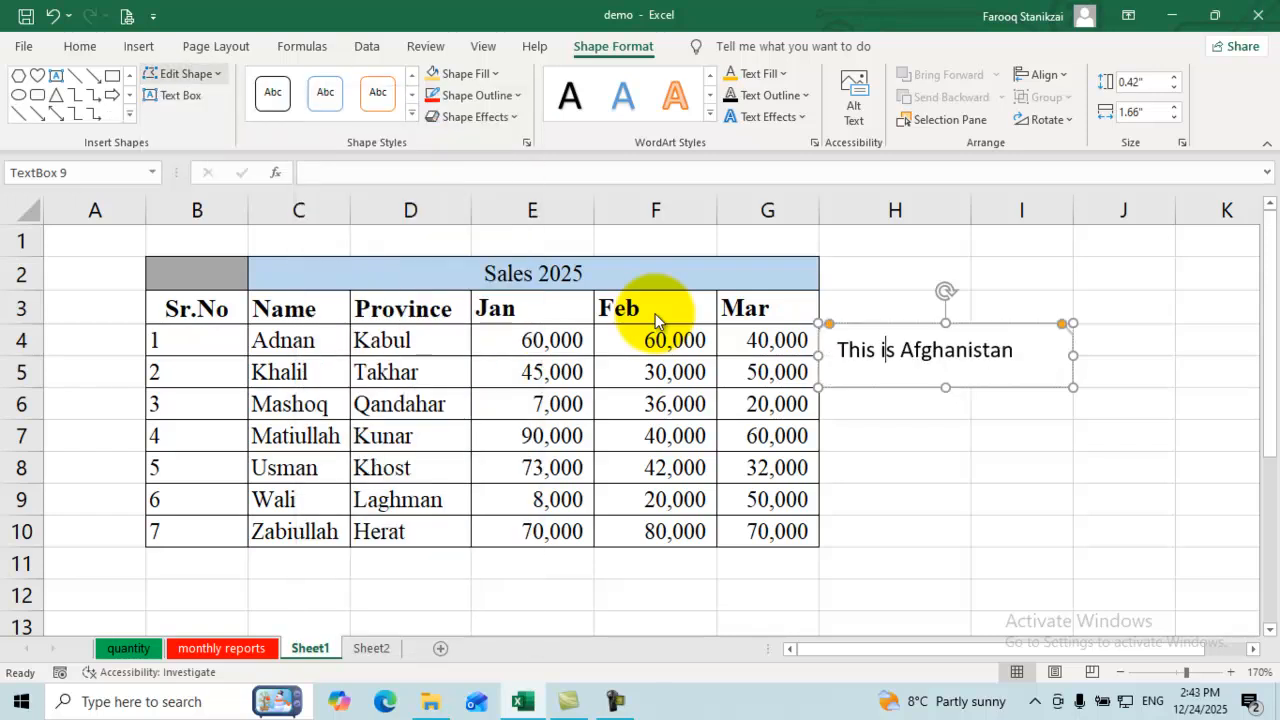
{"action": "left_click", "coordinate": [183, 74]}
{"action": "mouse_move", "coordinate": [212, 99]}
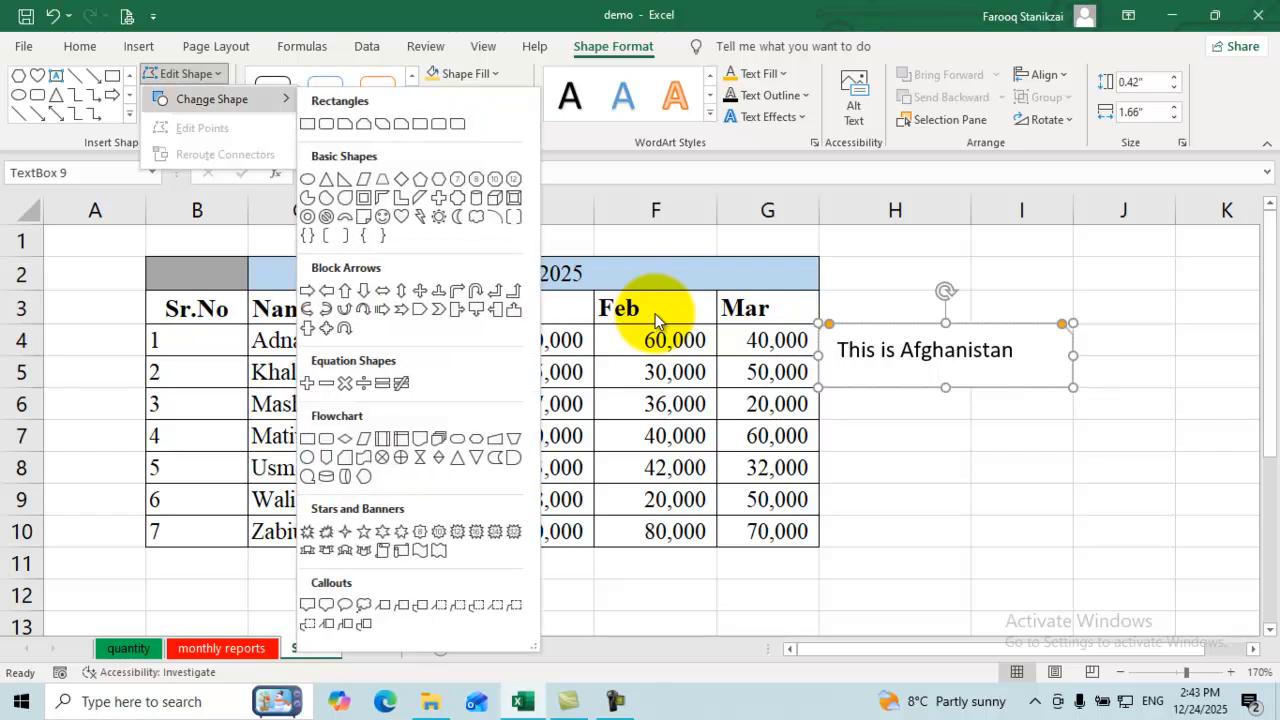
{"action": "left_click", "coordinate": [438, 438]}
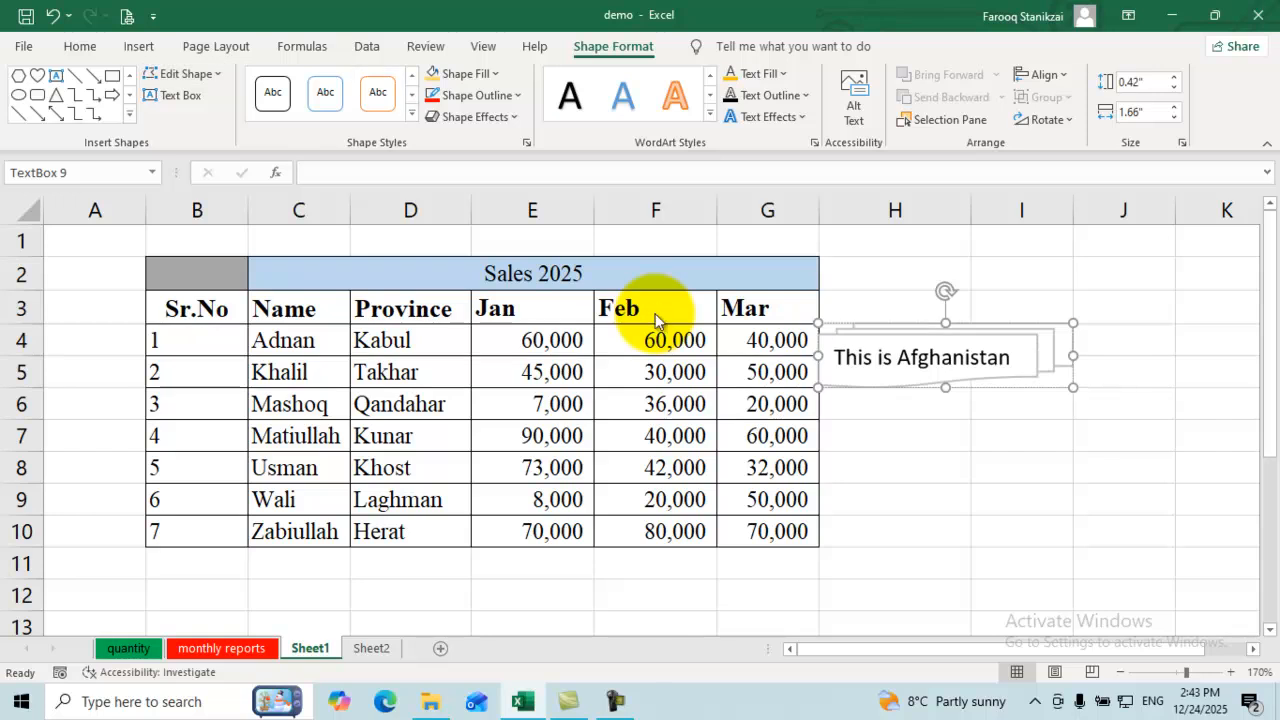
Step: Apply the orange Colored Fill shape style and give the box a green outline
{"action": "left_click", "coordinate": [412, 114]}
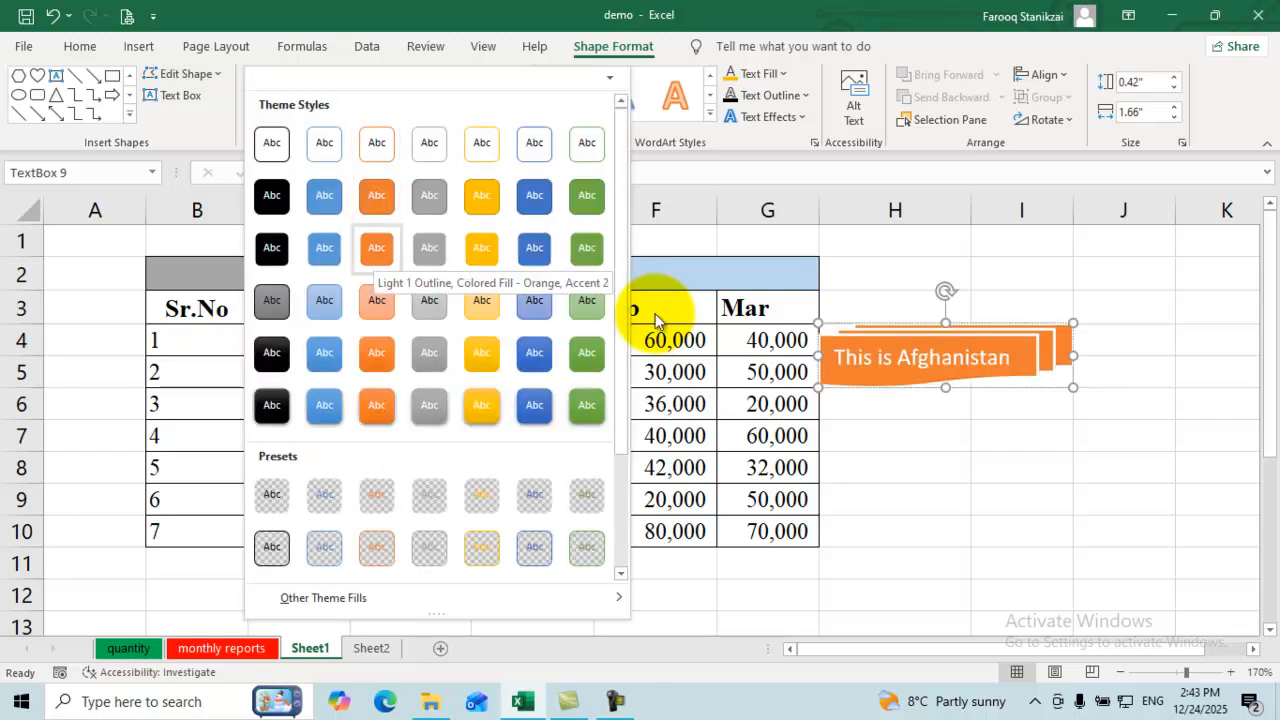
{"action": "left_click", "coordinate": [376, 249]}
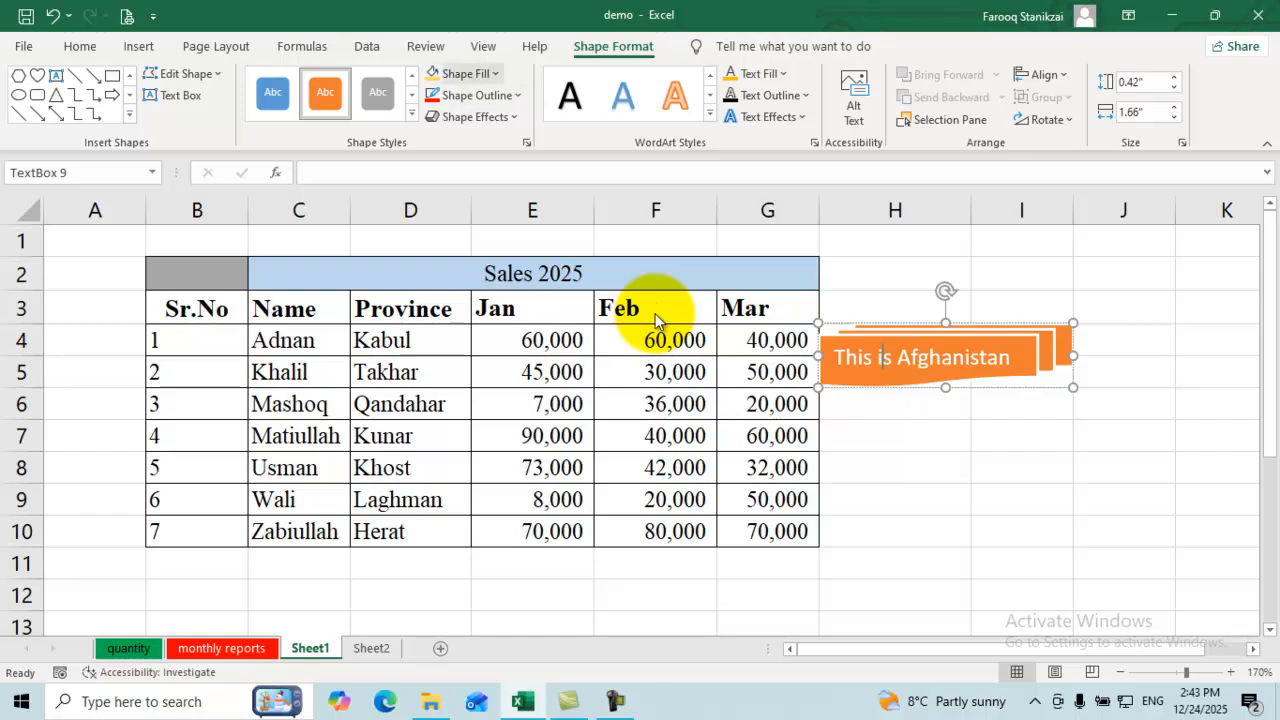
{"action": "left_click", "coordinate": [468, 73]}
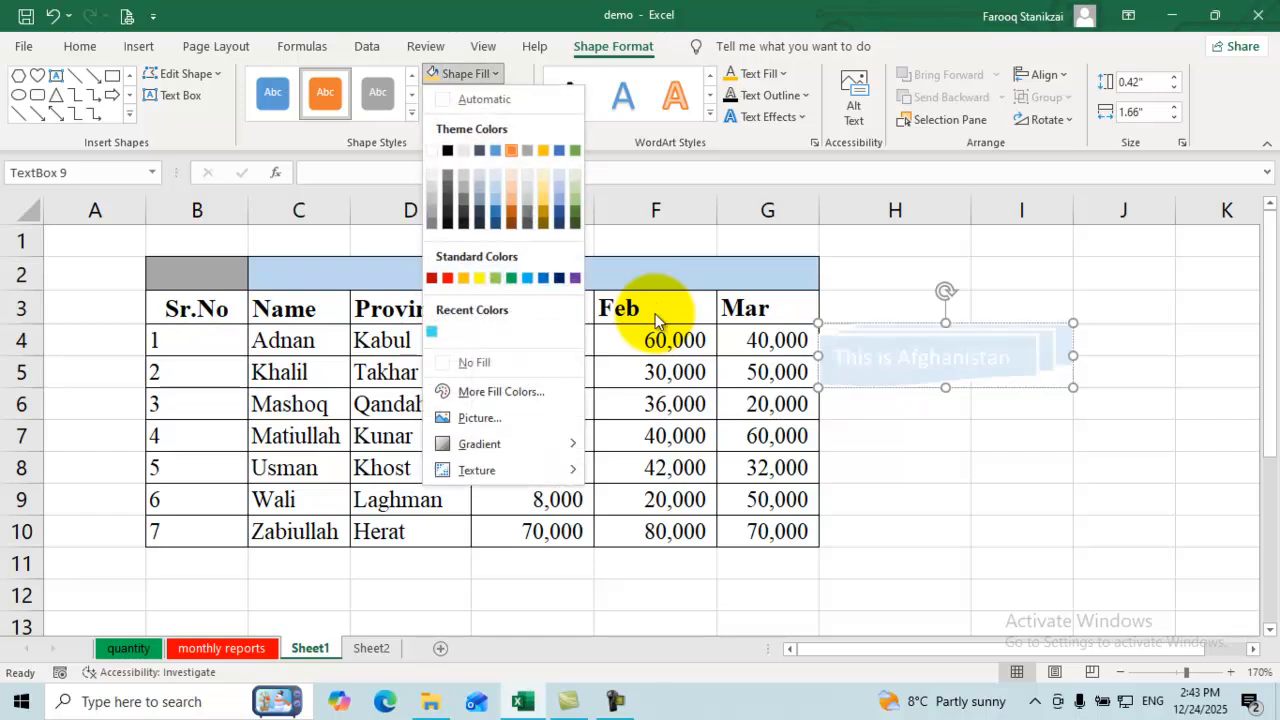
{"action": "left_click", "coordinate": [468, 73]}
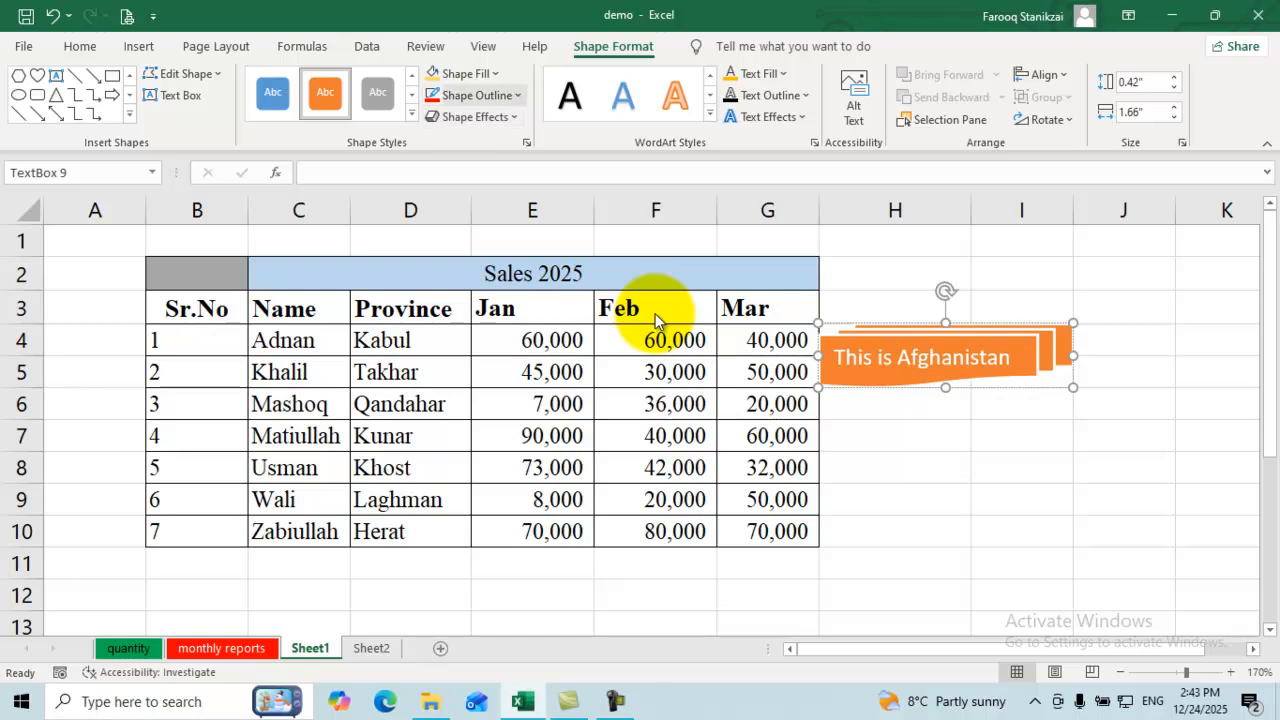
{"action": "left_click", "coordinate": [476, 95]}
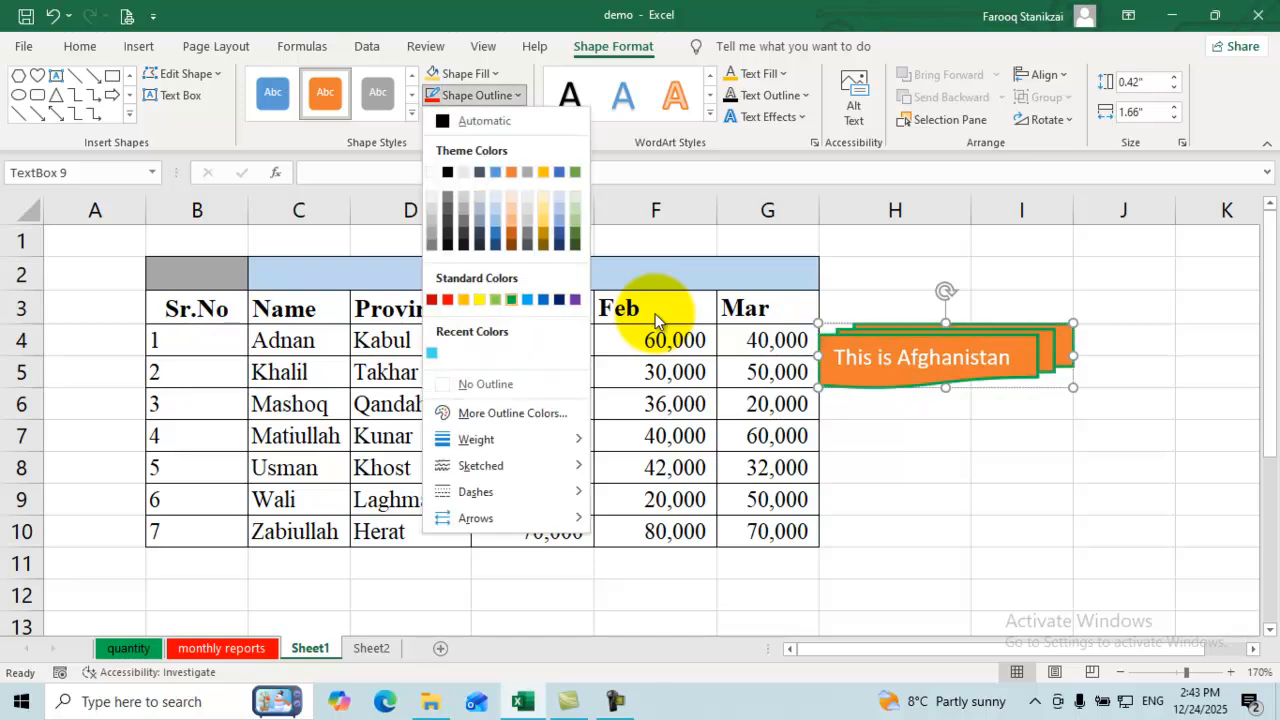
{"action": "left_click", "coordinate": [511, 299]}
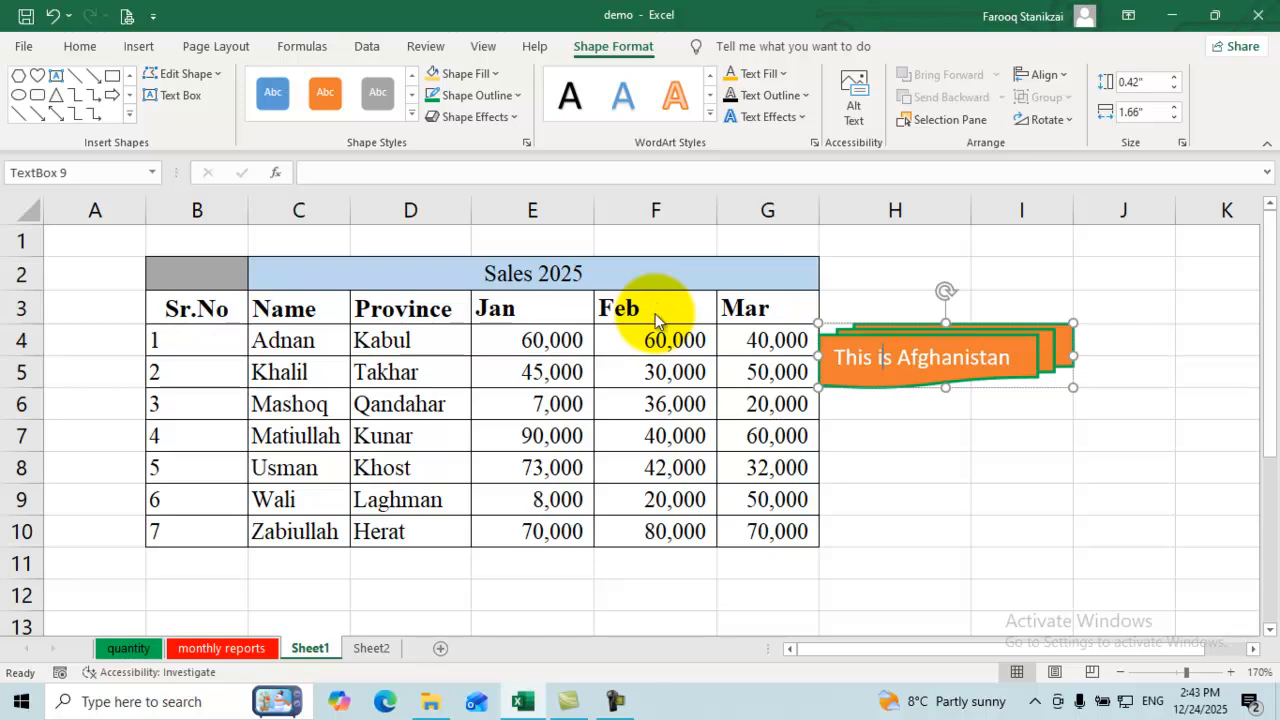
Step: Select 'This is Afghanistan' and apply a WordArt style with new text fill and outline colours
{"action": "left_click", "coordinate": [710, 113]}
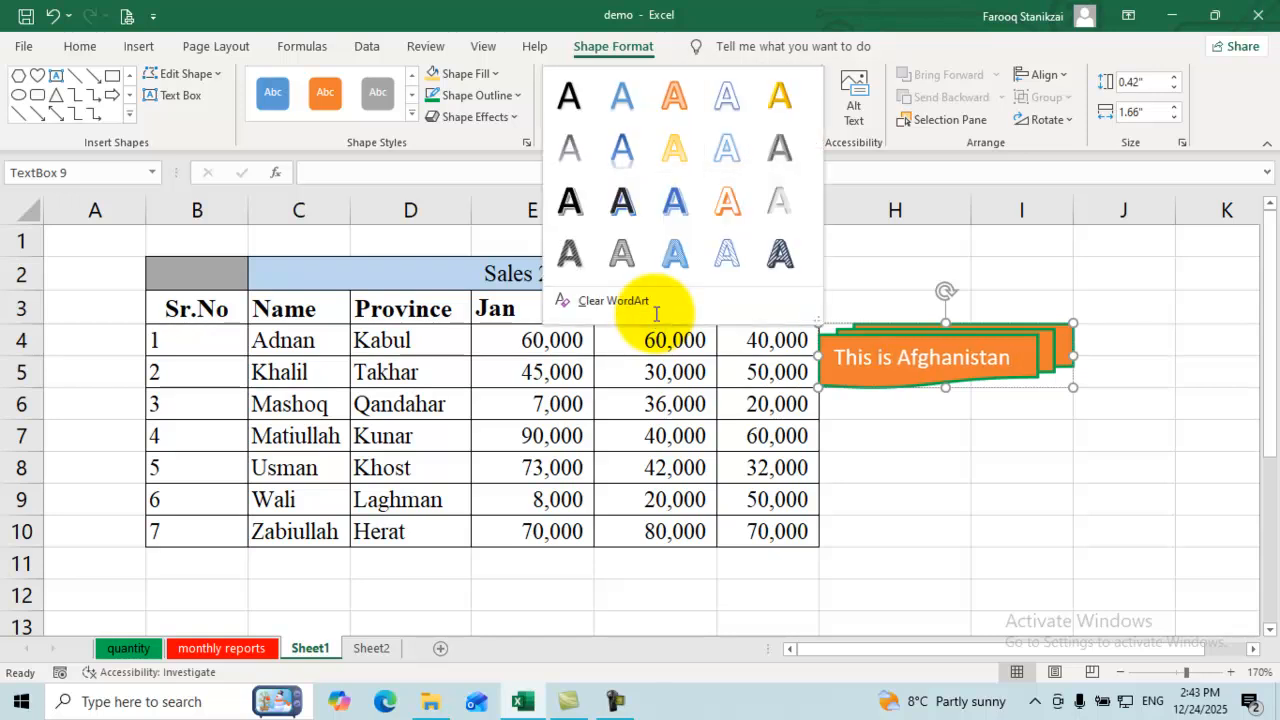
{"action": "left_click", "coordinate": [952, 358]}
{"action": "double_click", "coordinate": [952, 358]}
{"action": "triple_click", "coordinate": [952, 358]}
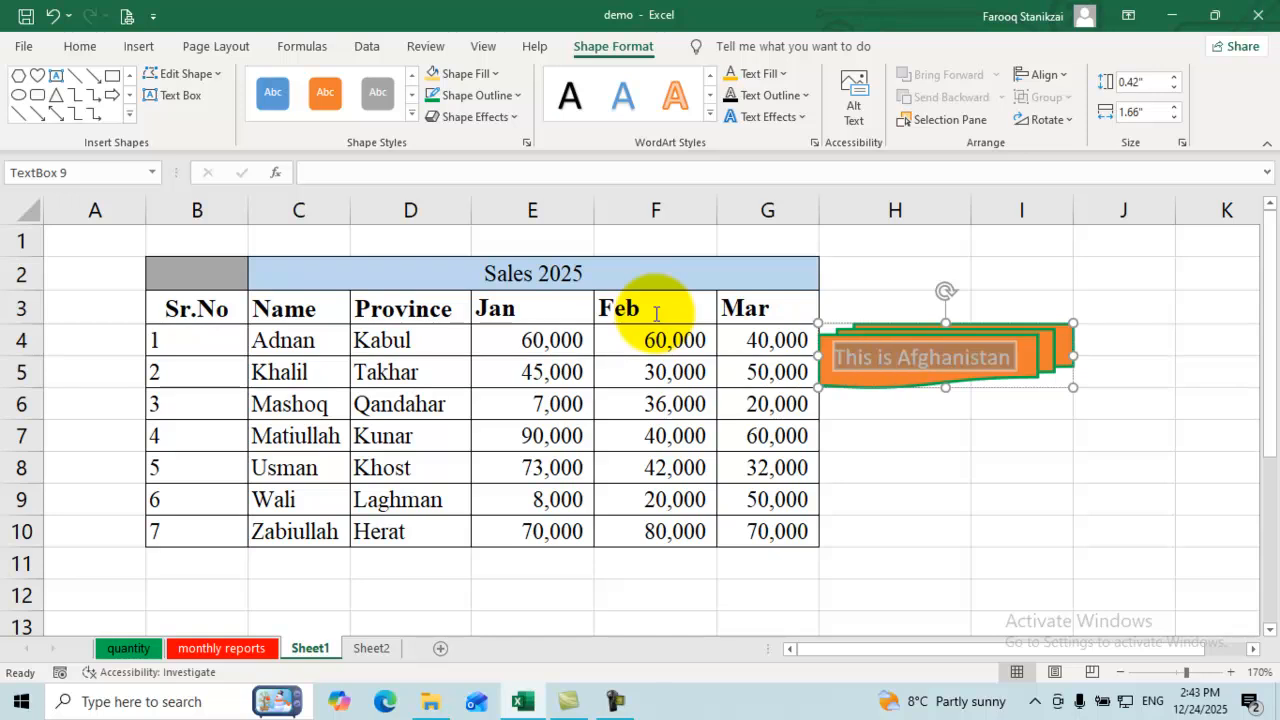
{"action": "left_click", "coordinate": [710, 113]}
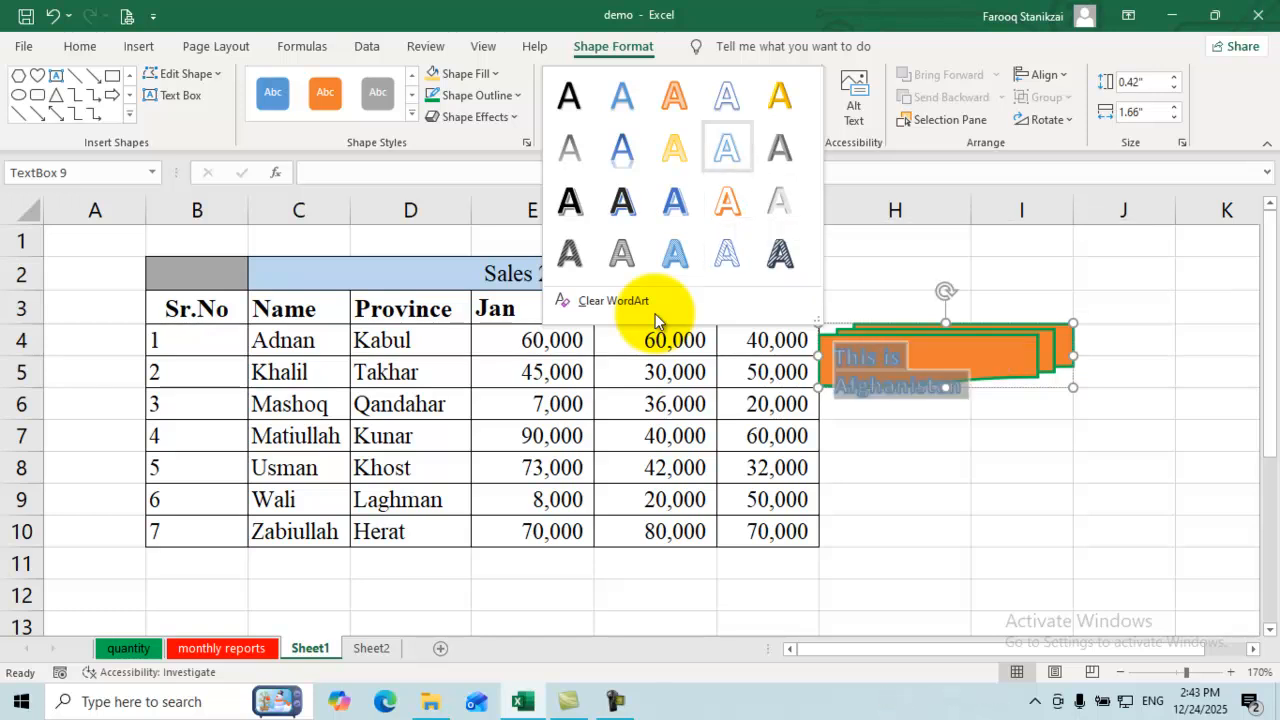
{"action": "key", "text": "Escape"}
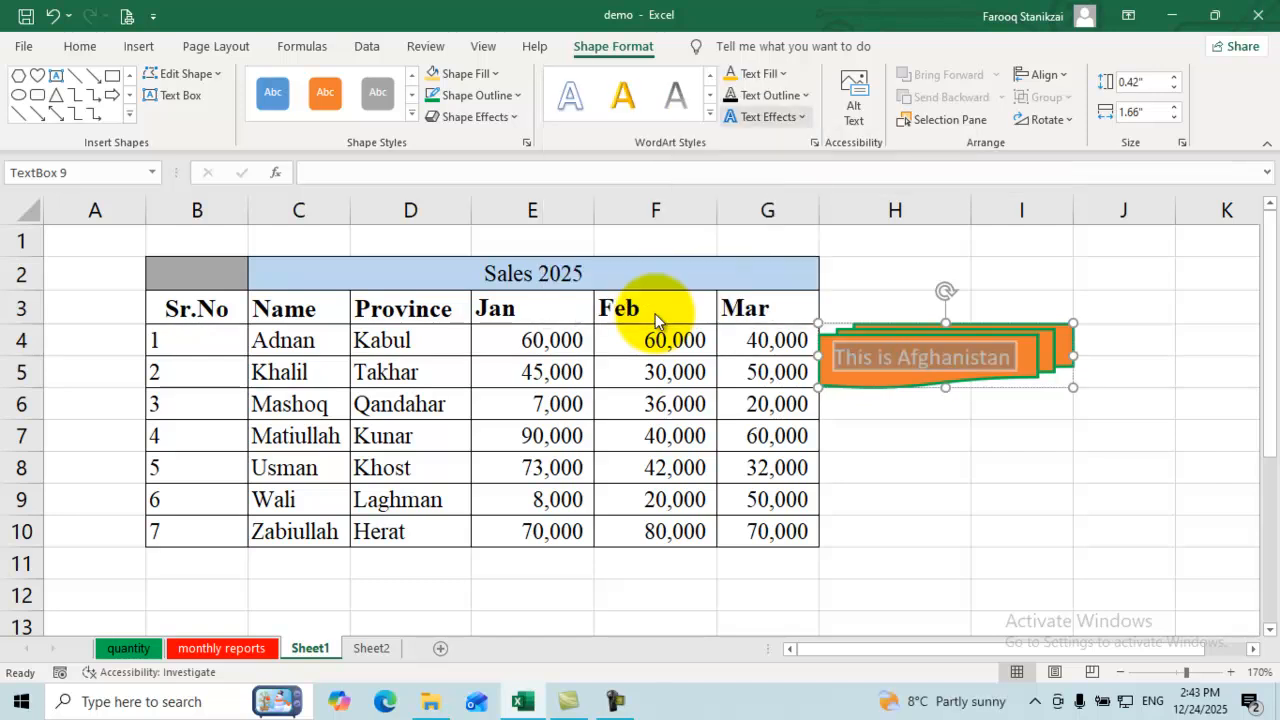
{"action": "key", "text": "Return"}
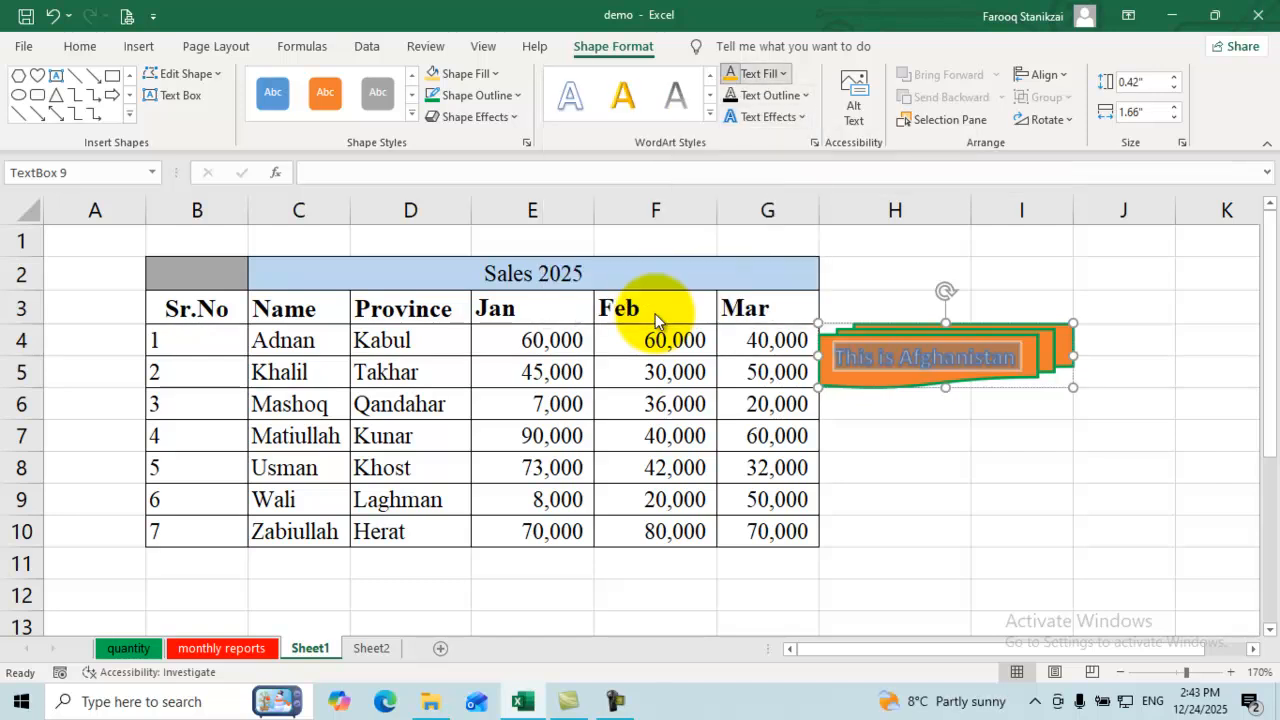
{"action": "key", "text": "Escape"}
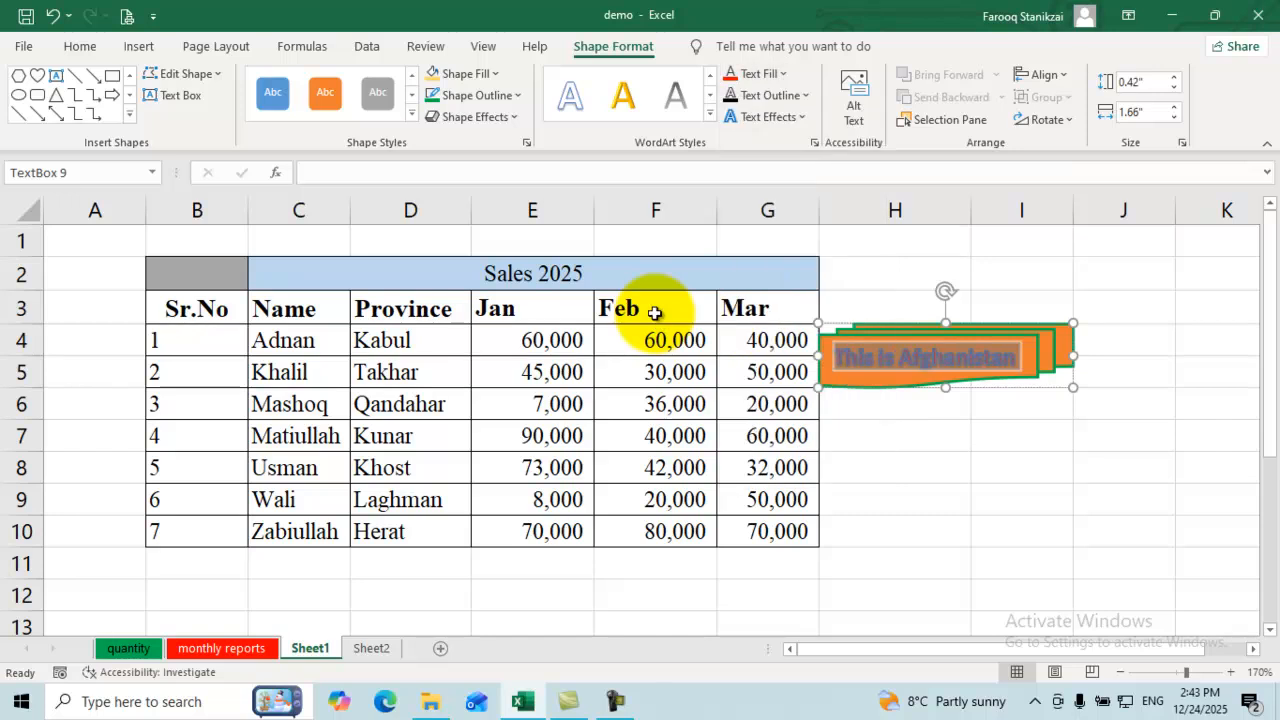
{"action": "key", "text": "Down"}
{"action": "key", "text": "Return"}
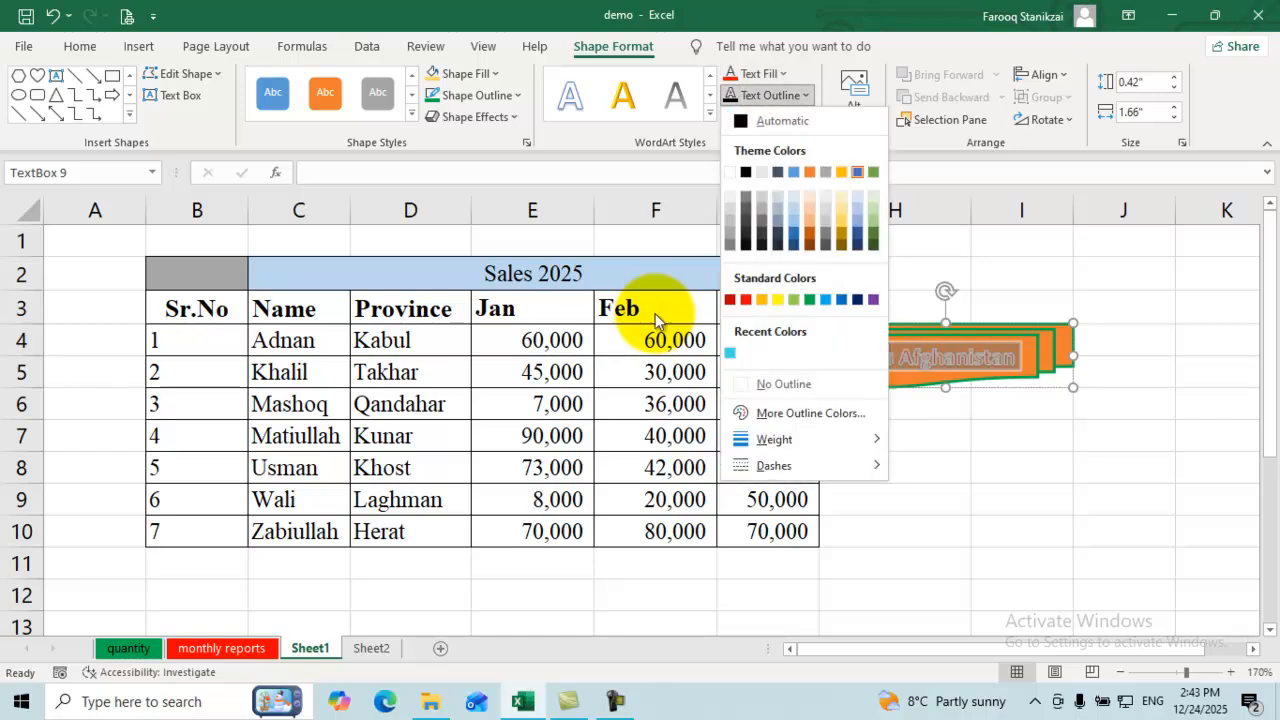
{"action": "key", "text": "Escape"}
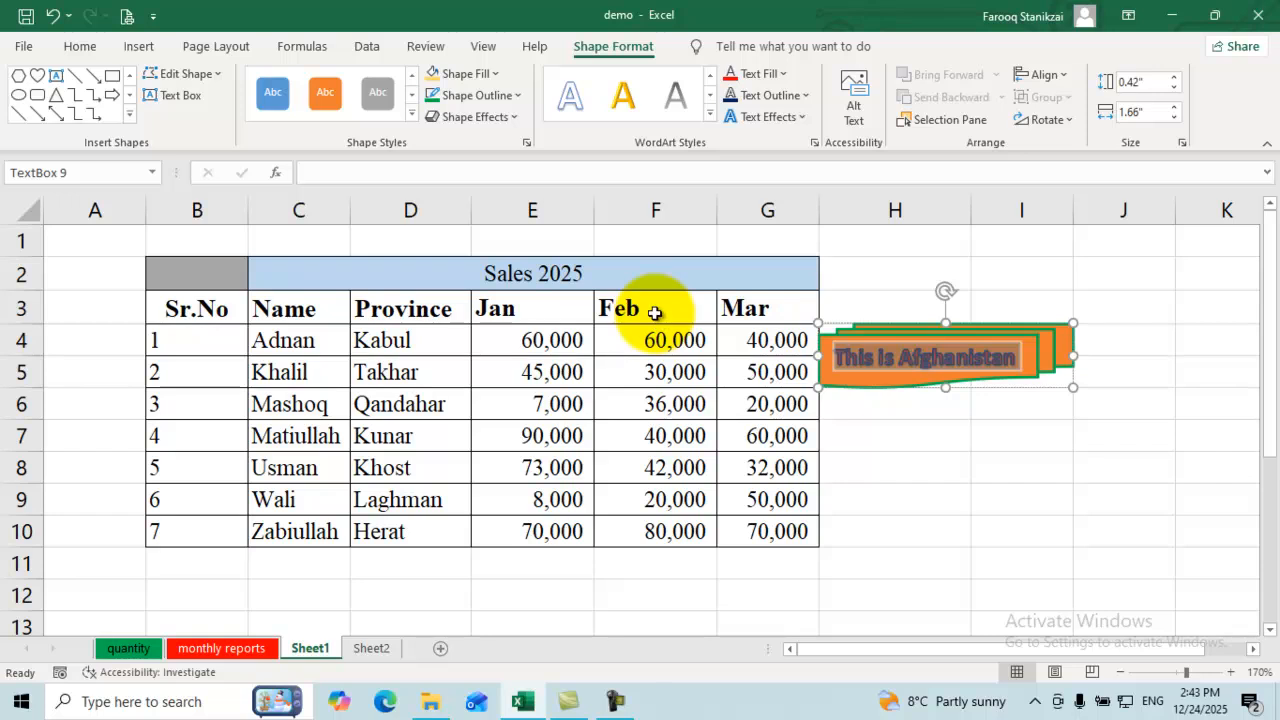
{"action": "key", "text": "Escape"}
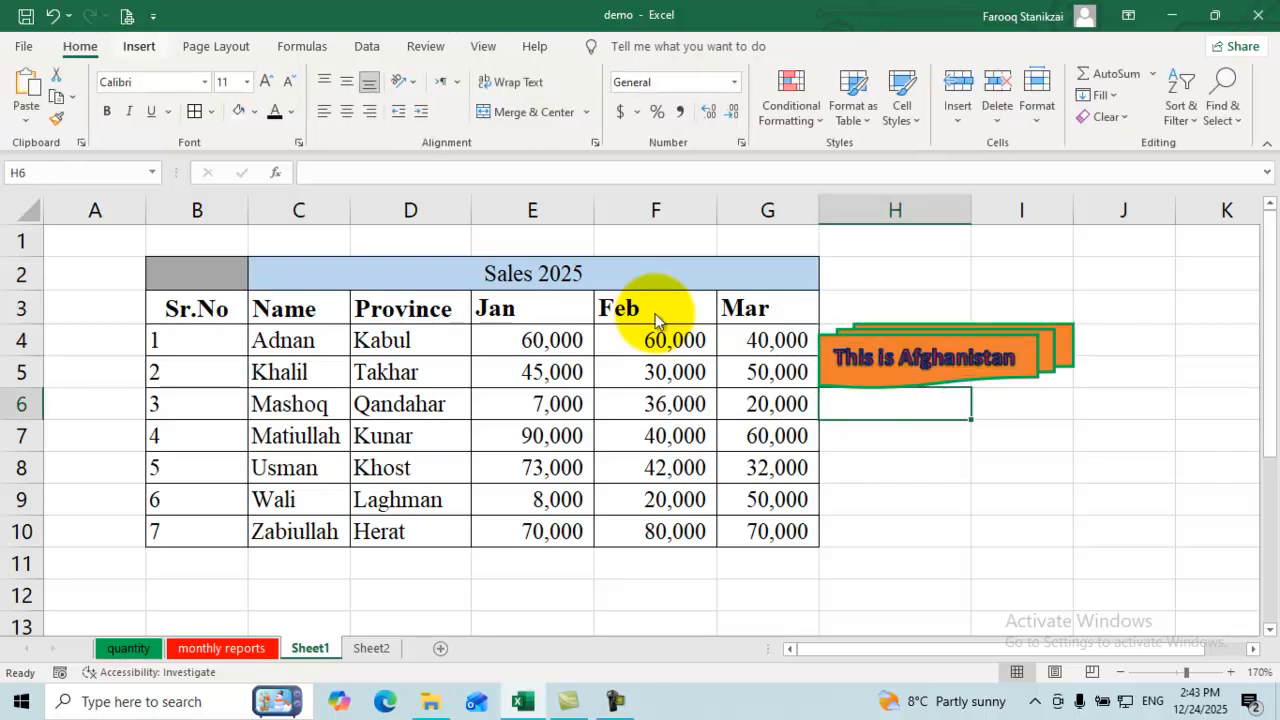
Step: Switch to Sheet2 and start adding a page header via Header & Footer
{"action": "key", "text": "alt+n"}
{"action": "key", "text": "Right"}
{"action": "key", "text": "Down"}
{"action": "key", "text": "Right"}
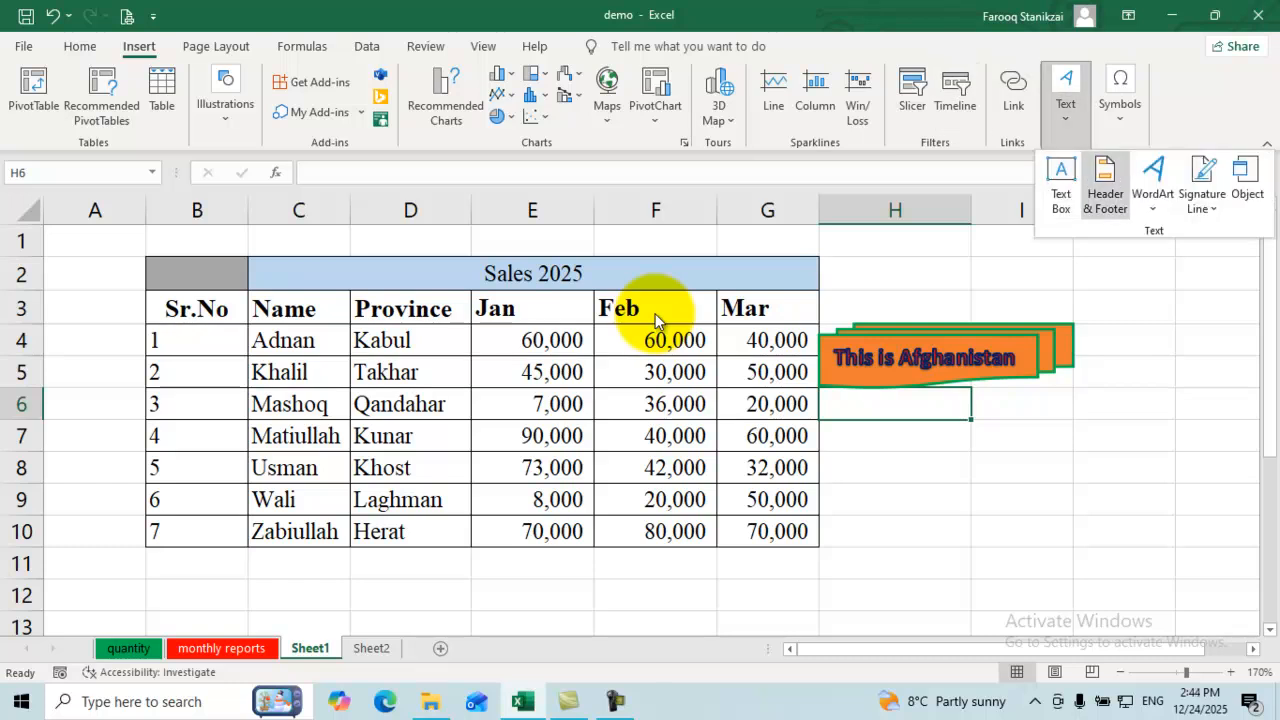
{"action": "key", "text": "Escape"}
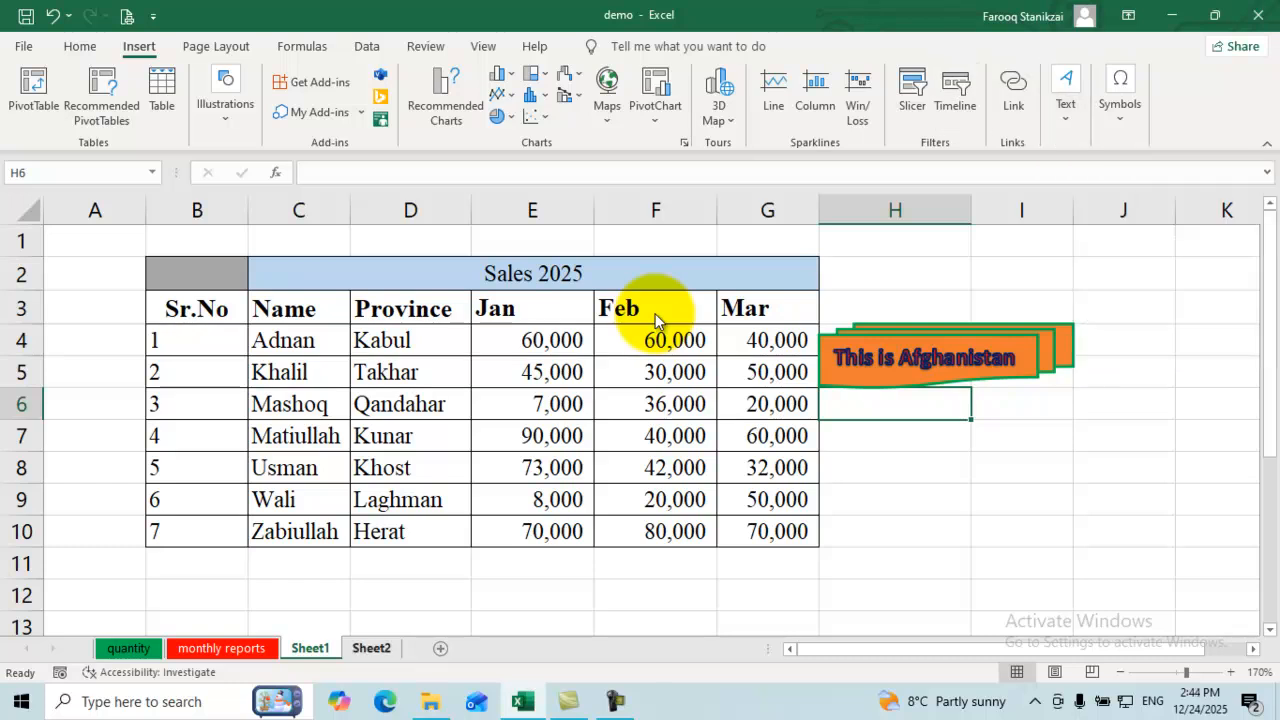
{"action": "key", "text": "ctrl+Page_Down"}
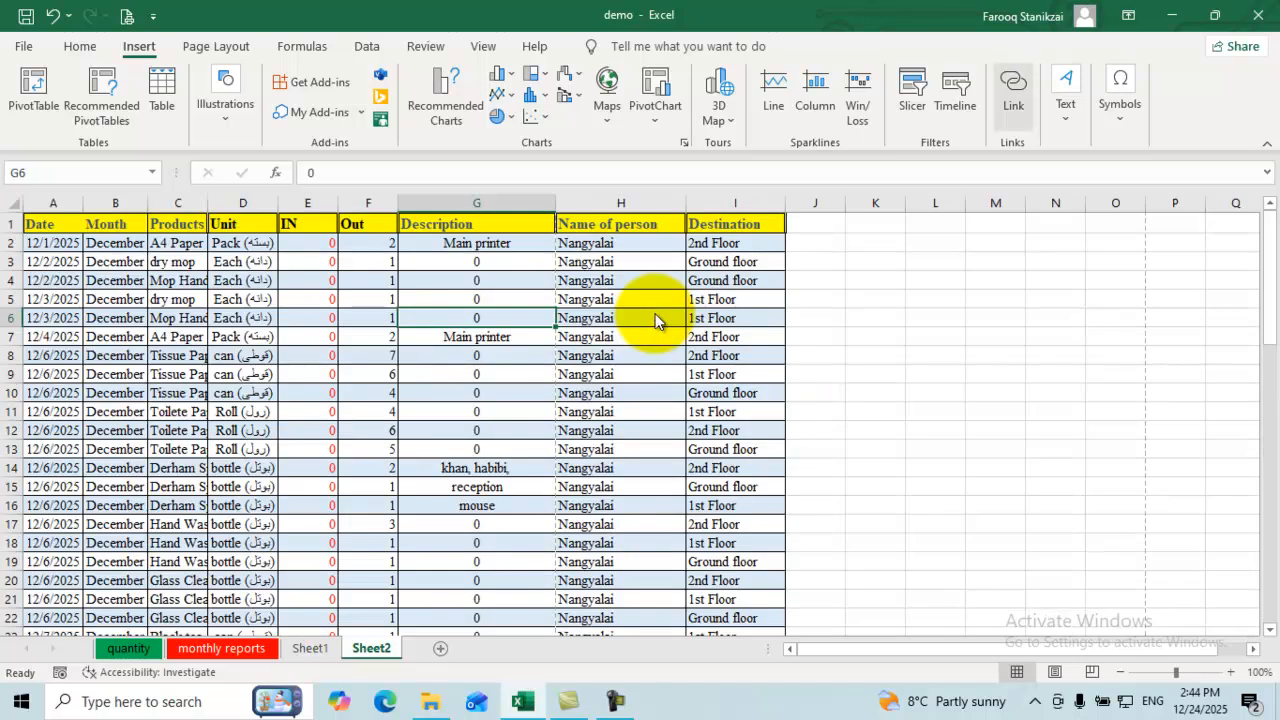
{"action": "left_click", "coordinate": [1065, 96]}
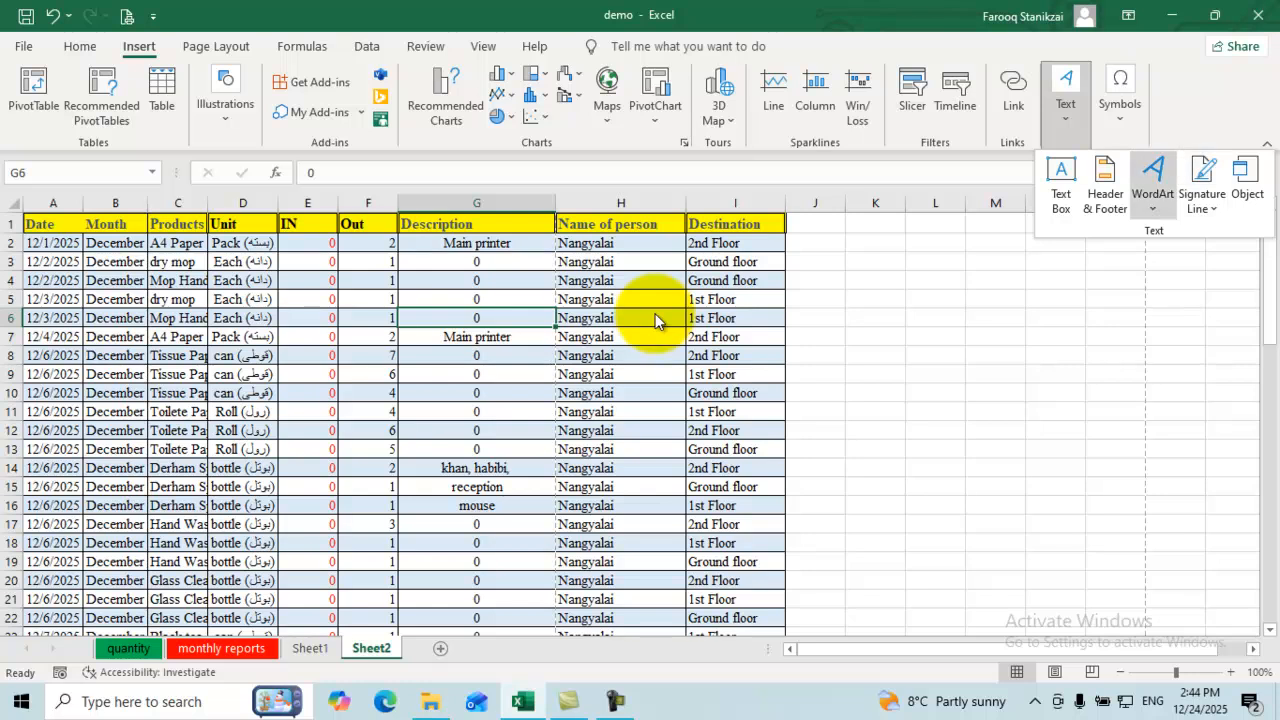
{"action": "left_click", "coordinate": [1105, 185]}
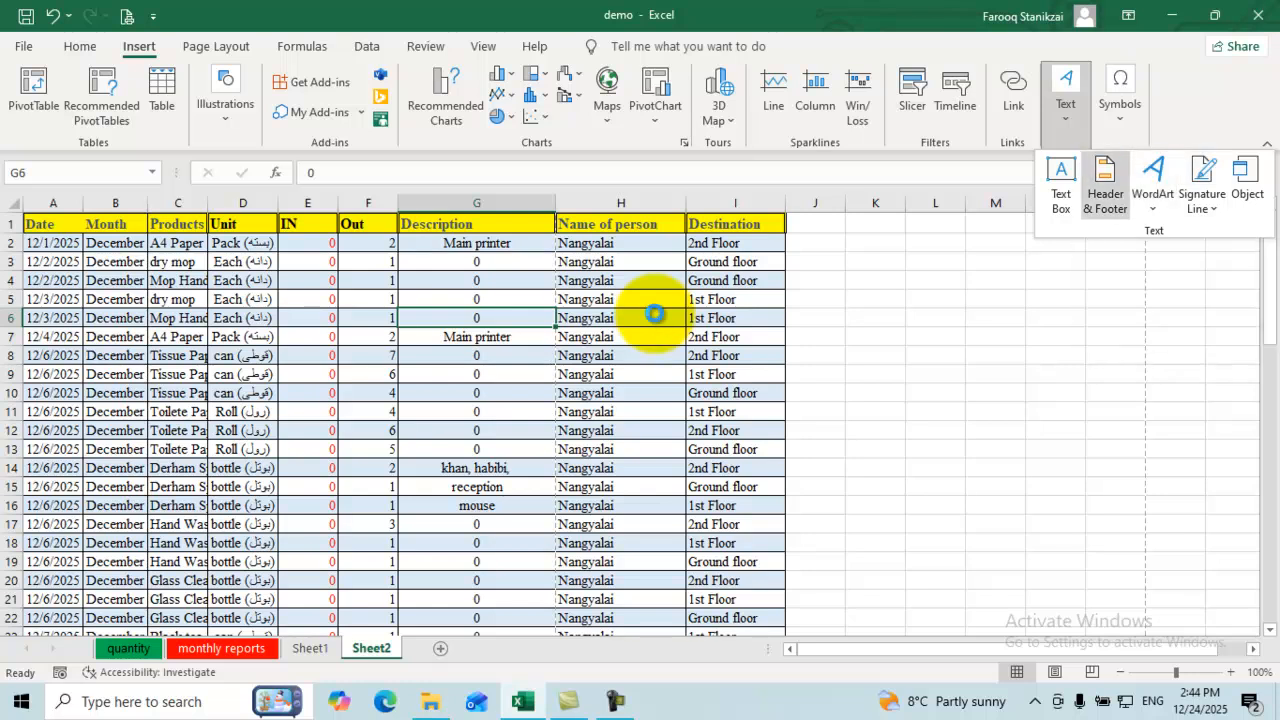
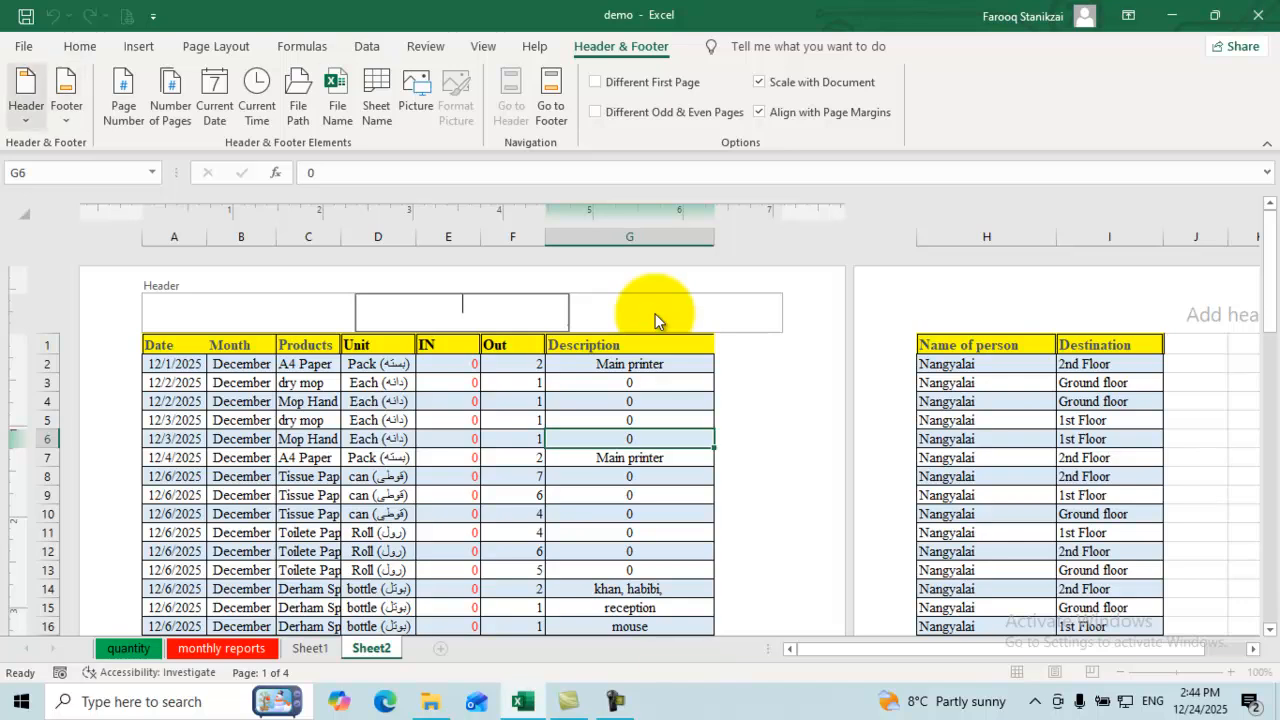
Step: Put the page number in Sheet2's centre header so the pages read 1, 2, 3, 4
{"action": "key", "text": "Return"}
{"action": "key", "text": "Down"}
{"action": "key", "text": "Down"}
{"action": "key", "text": "Down"}
{"action": "key", "text": "Down"}
{"action": "key", "text": "Down"}
{"action": "key", "text": "Down"}
{"action": "key", "text": "Down"}
{"action": "key", "text": "Down"}
{"action": "key", "text": "Down"}
{"action": "key", "text": "Down"}
{"action": "key", "text": "Down"}
{"action": "key", "text": "Down"}
{"action": "key", "text": "Down"}
{"action": "key", "text": "Down"}
{"action": "key", "text": "Escape"}
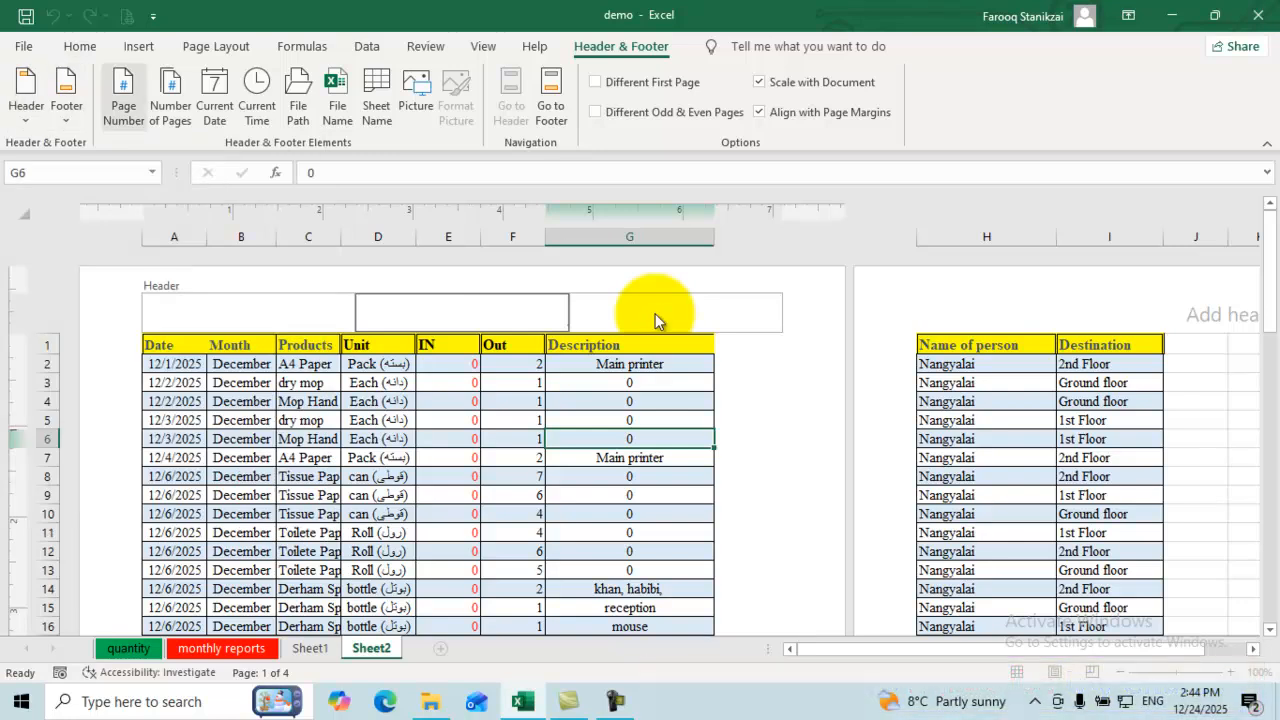
{"action": "left_click", "coordinate": [124, 97]}
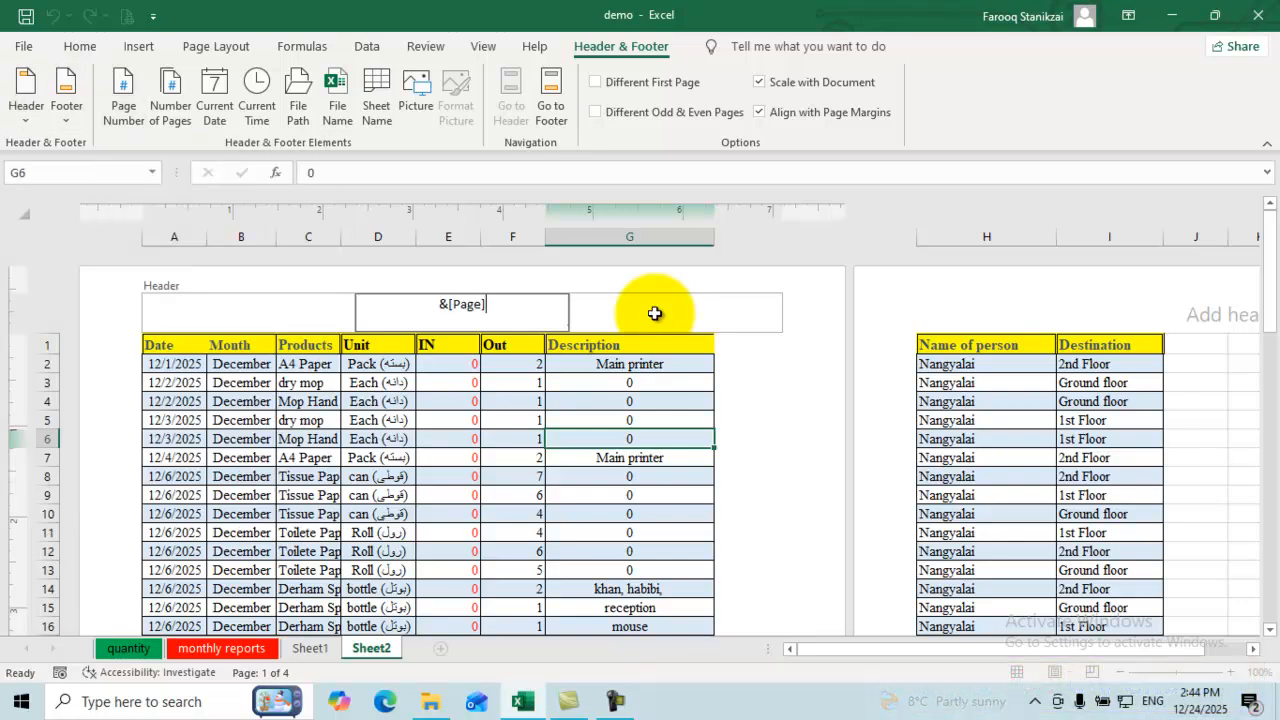
{"action": "left_click", "coordinate": [448, 401]}
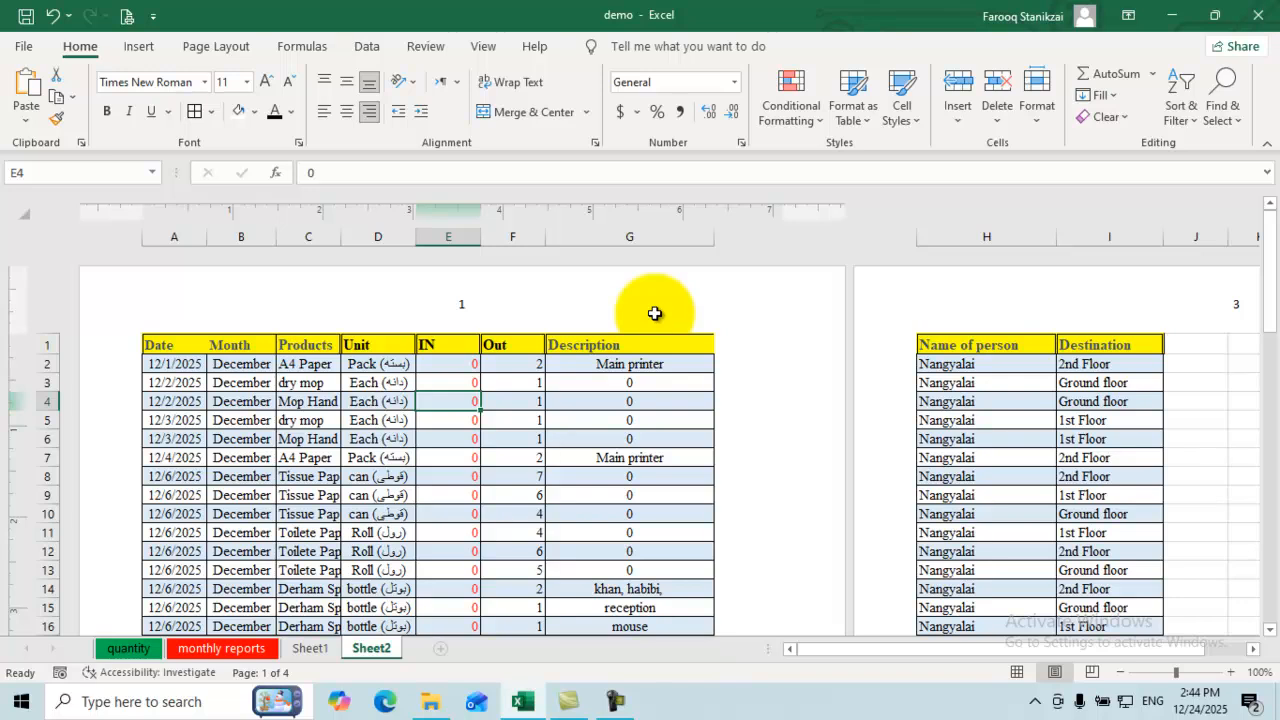
{"action": "scroll", "coordinate": [655, 313], "scroll_direction": "down", "scroll_amount": 15}
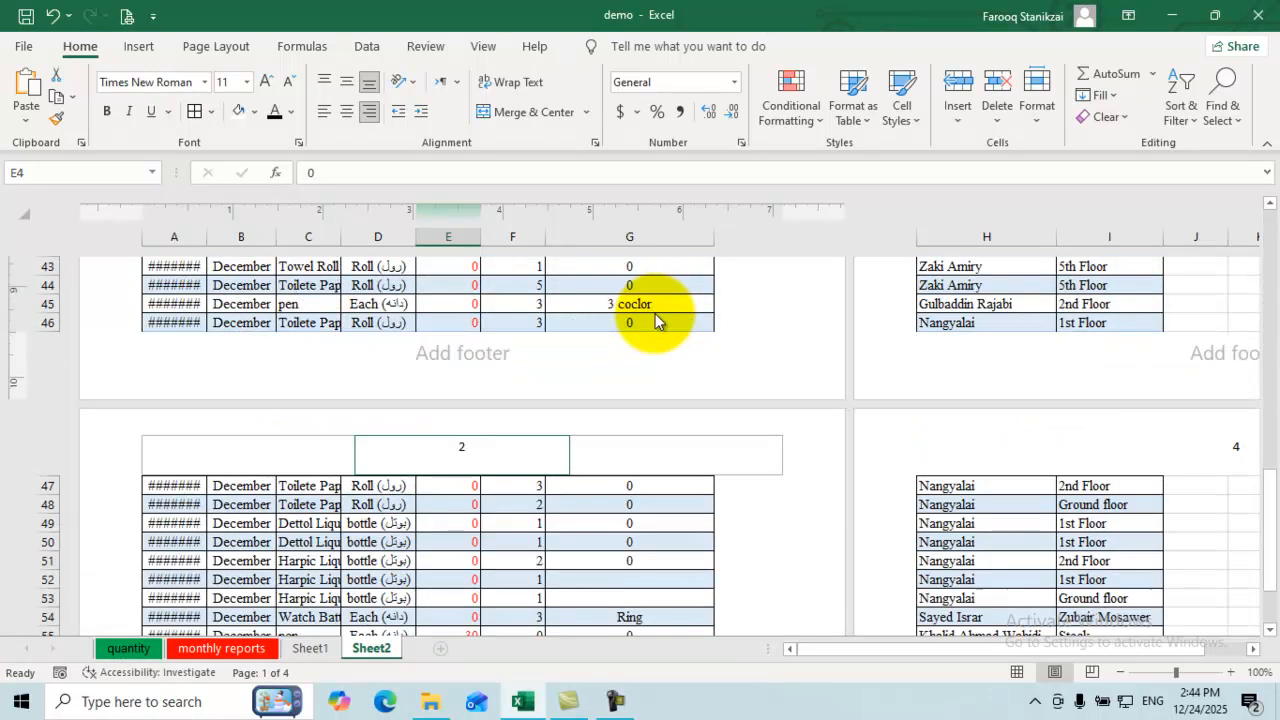
{"action": "scroll", "coordinate": [656, 316], "scroll_direction": "up", "scroll_amount": 10}
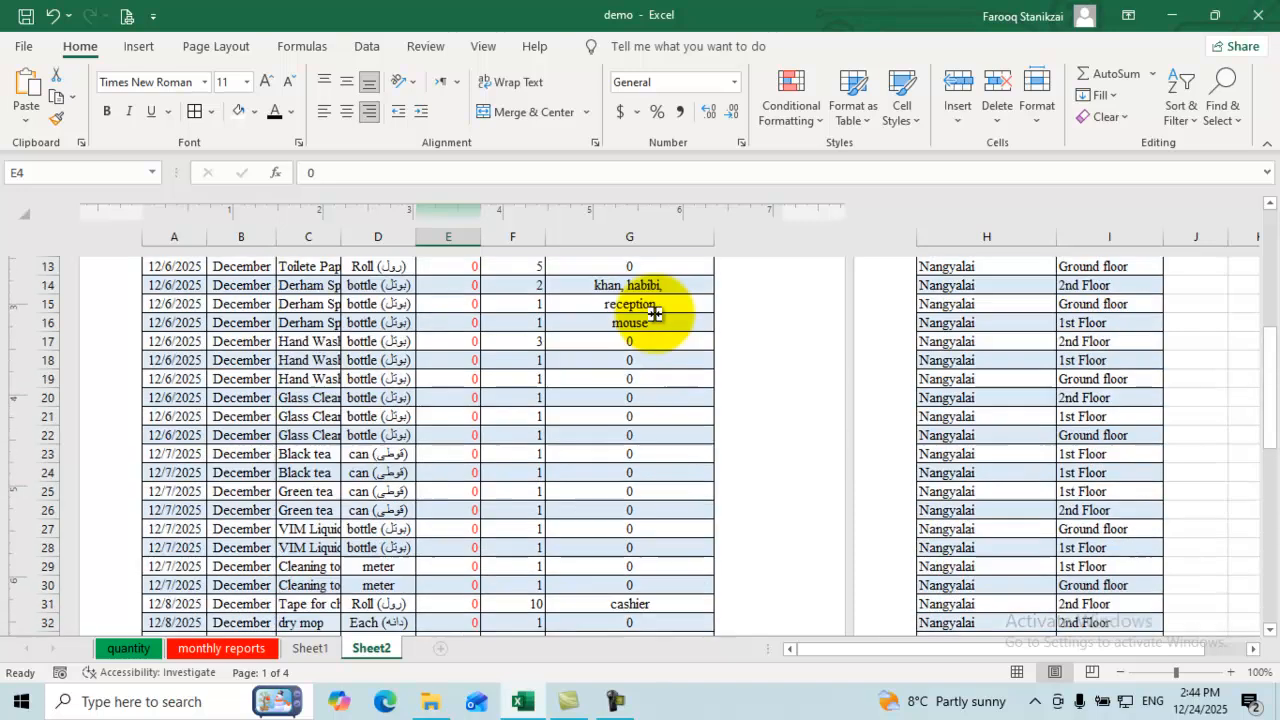
{"action": "scroll", "coordinate": [655, 313], "scroll_direction": "up", "scroll_amount": 5}
{"action": "scroll", "coordinate": [655, 313], "scroll_direction": "down", "scroll_amount": 7}
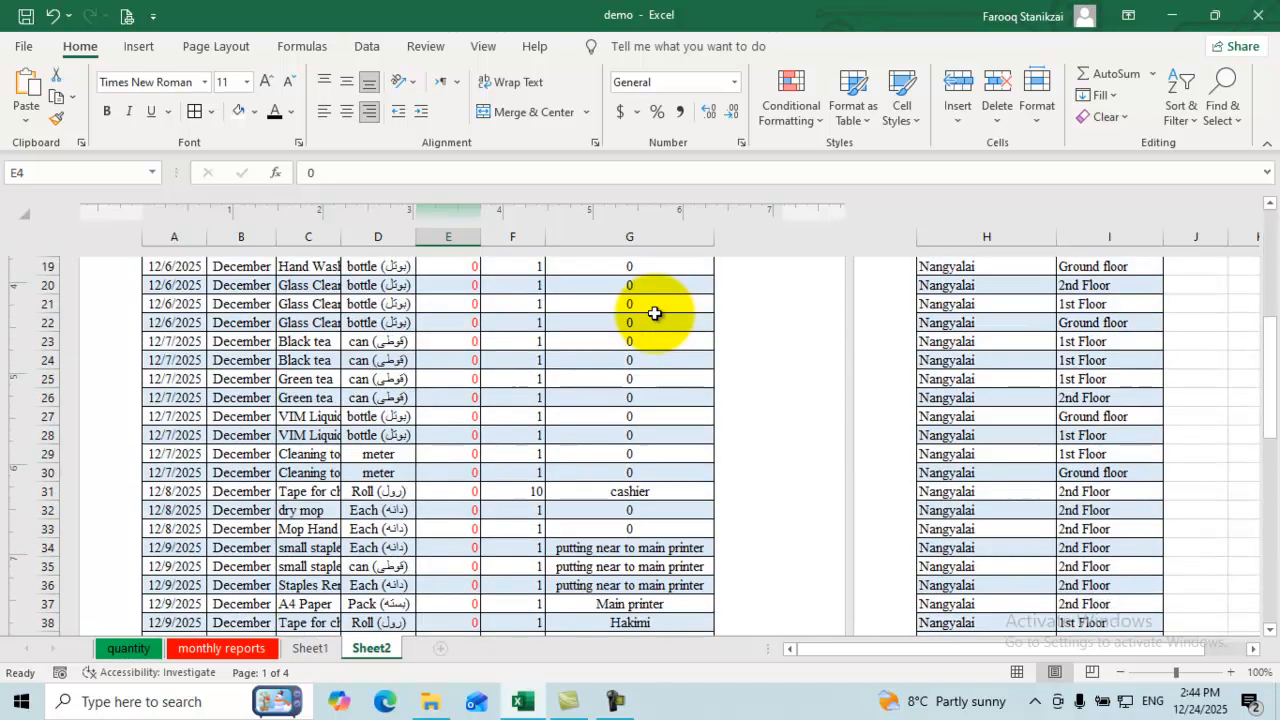
{"action": "scroll", "coordinate": [655, 313], "scroll_direction": "down", "scroll_amount": 10}
{"action": "scroll", "coordinate": [656, 318], "scroll_direction": "up", "scroll_amount": 9}
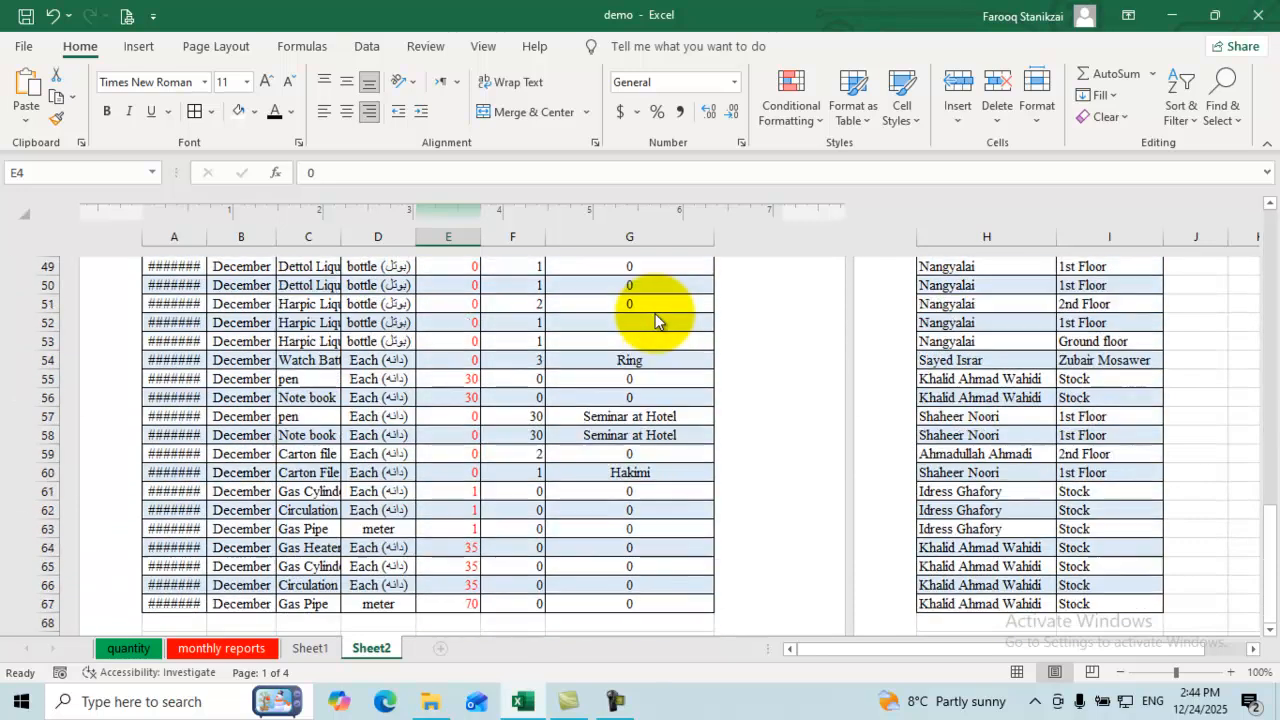
{"action": "scroll", "coordinate": [655, 313], "scroll_direction": "up", "scroll_amount": 7}
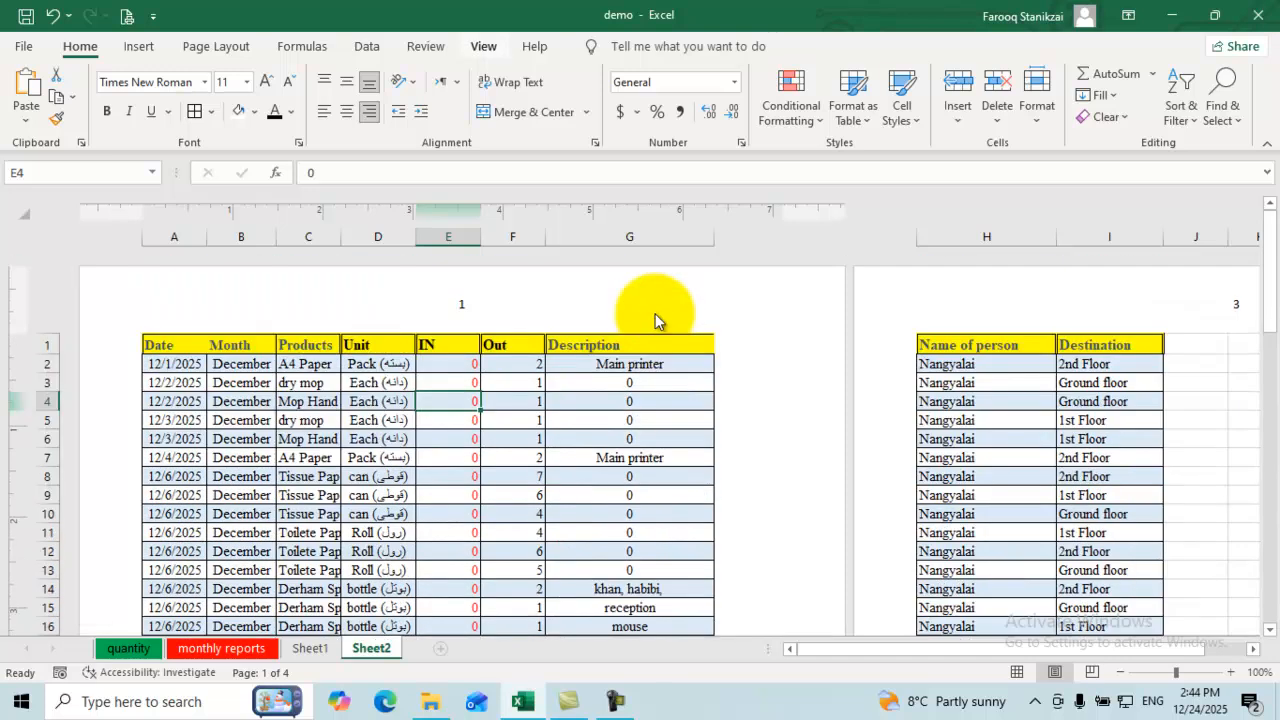
Step: Return Sheet2 to Normal view and select cell H4
{"action": "left_click", "coordinate": [483, 47]}
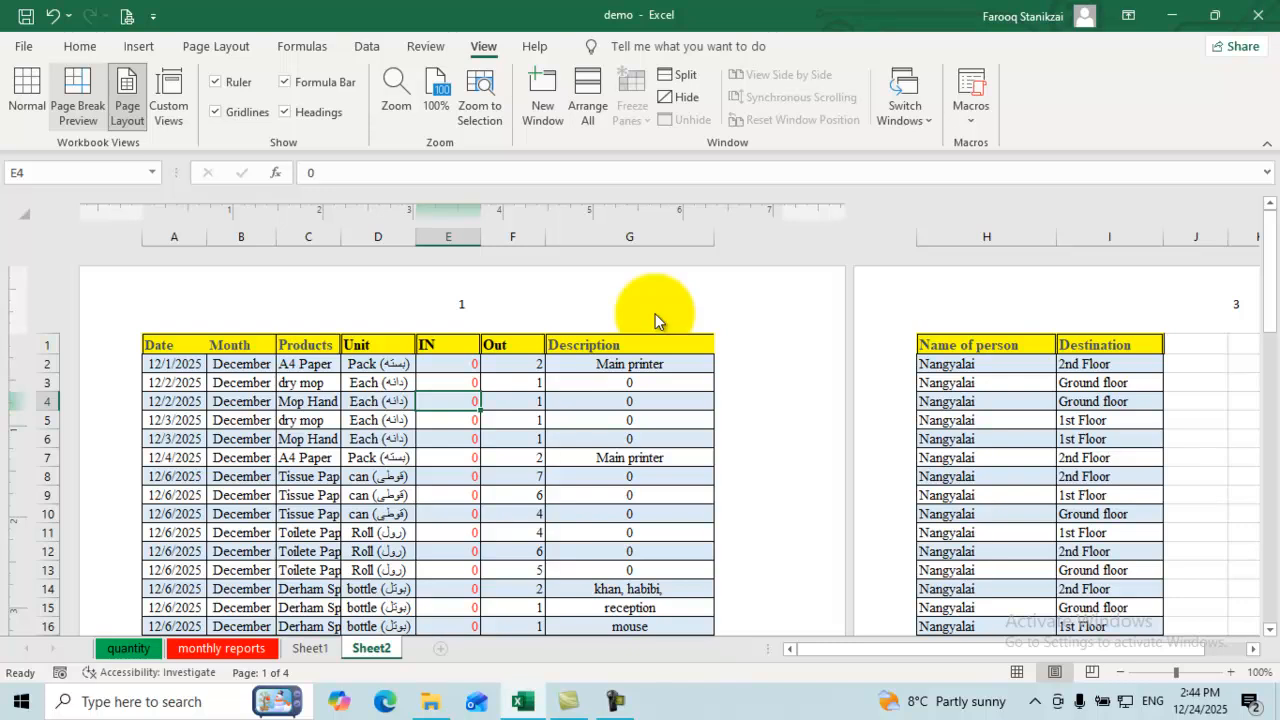
{"action": "left_click", "coordinate": [27, 95]}
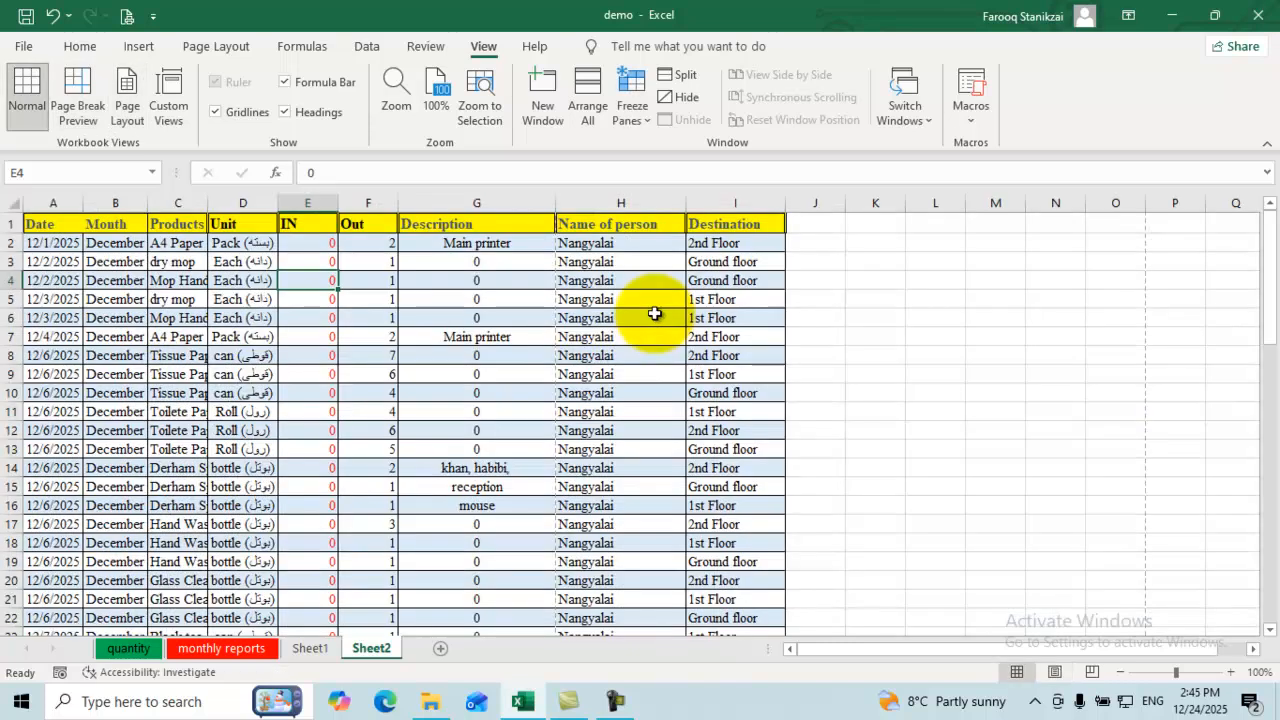
{"action": "left_click", "coordinate": [621, 281]}
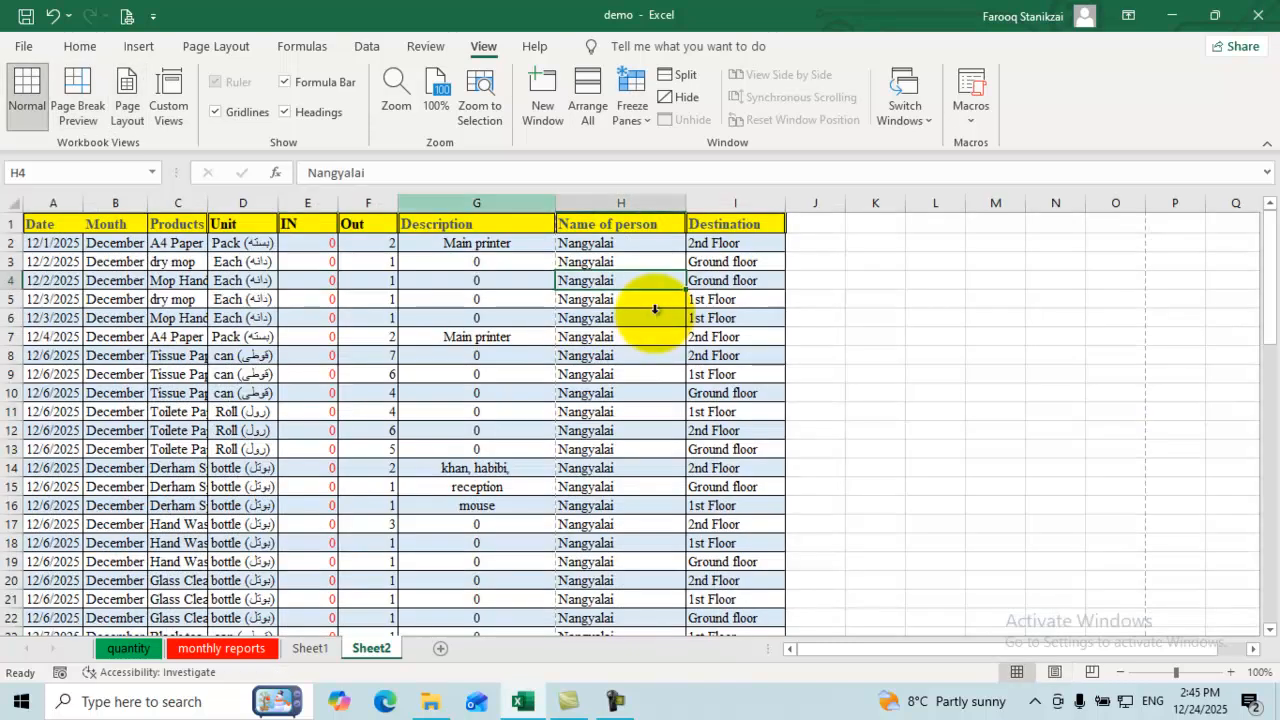
Step: Narrow columns G, H, E, F and I so the table fits one page width
{"action": "left_click_drag", "start_coordinate": [556, 203], "coordinate": [521, 203]}
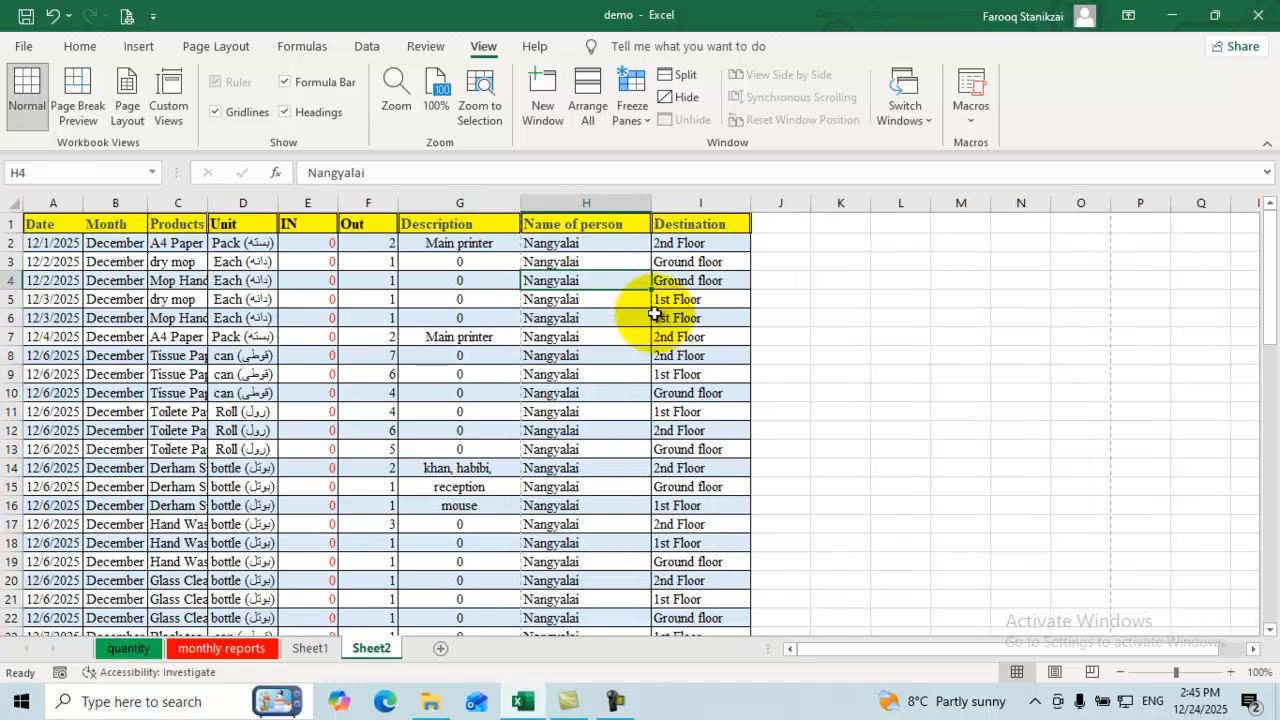
{"action": "left_click_drag", "start_coordinate": [652, 313], "coordinate": [617, 316]}
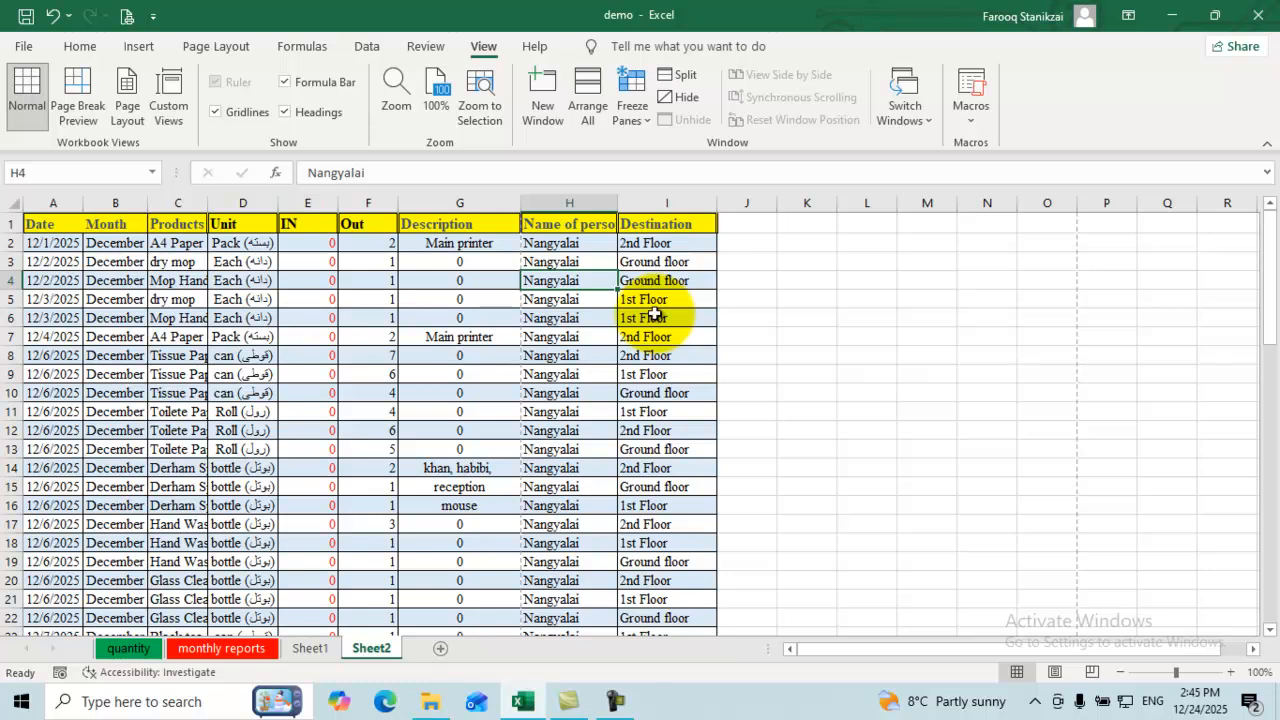
{"action": "mouse_move", "coordinate": [338, 203]}
{"action": "left_mouse_down"}
{"action": "mouse_move", "coordinate": [314, 203]}
{"action": "mouse_move", "coordinate": [361, 203]}
{"action": "mouse_move", "coordinate": [350, 203]}
{"action": "left_mouse_up"}
{"action": "left_click_drag", "start_coordinate": [473, 203], "coordinate": [445, 203]}
{"action": "left_click_drag", "start_coordinate": [542, 203], "coordinate": [518, 203]}
{"action": "left_click_drag", "start_coordinate": [617, 203], "coordinate": [581, 203]}
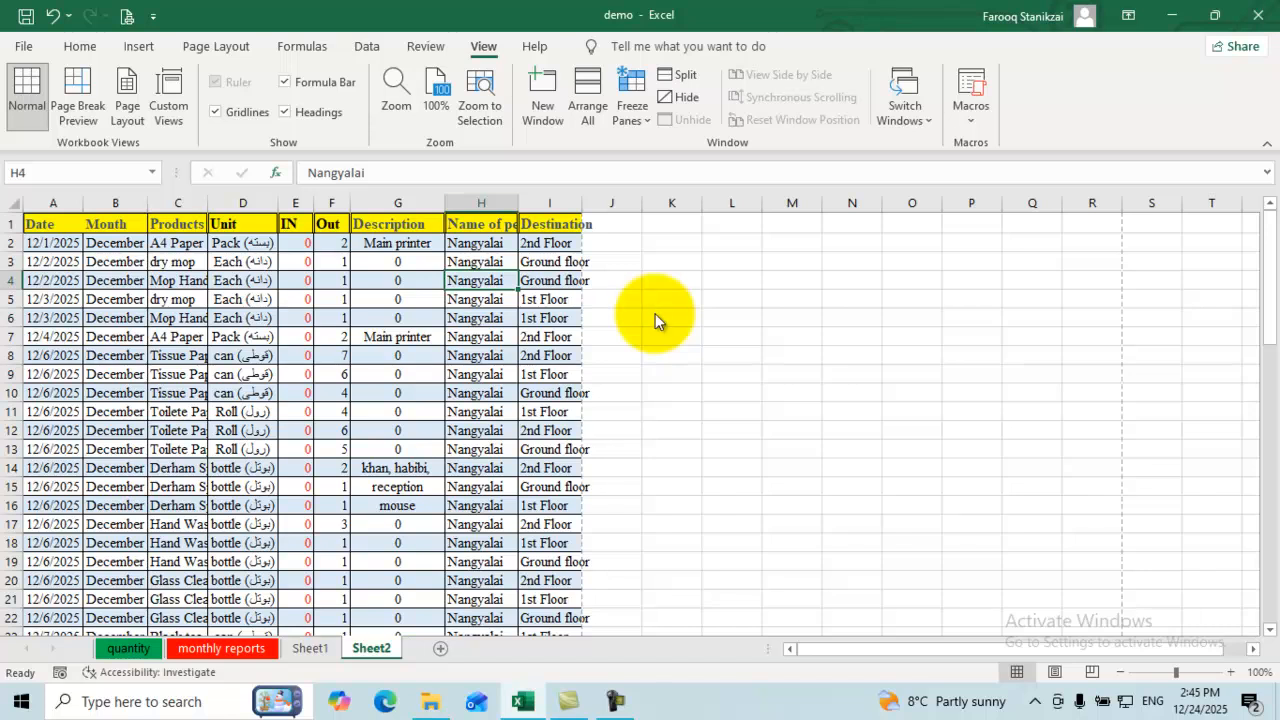
{"action": "left_click_drag", "start_coordinate": [314, 203], "coordinate": [306, 203]}
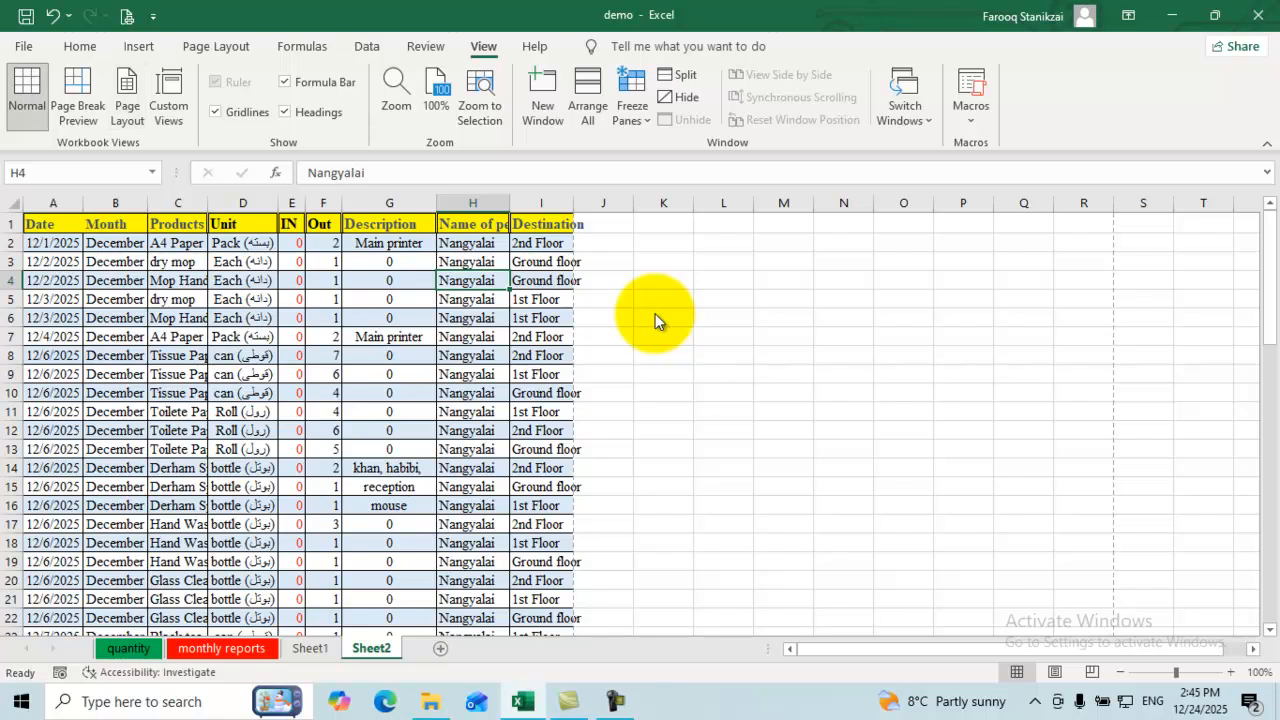
{"action": "key", "text": "alt+n"}
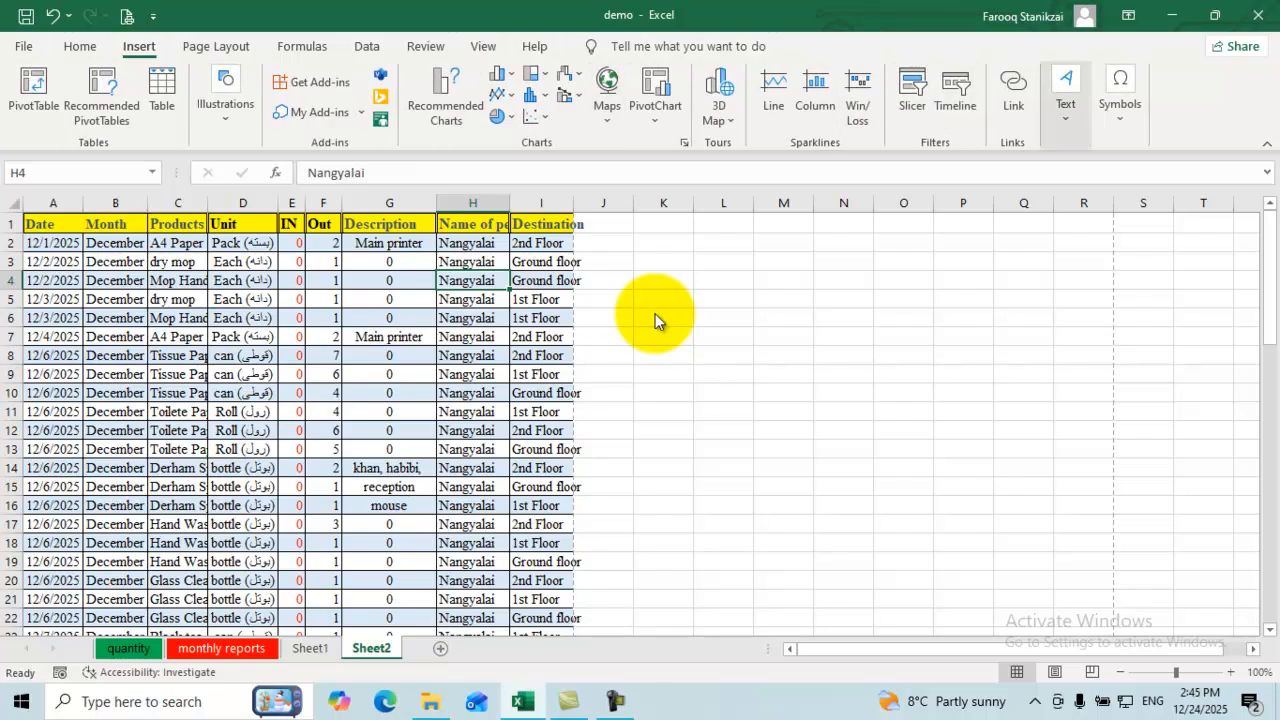
{"action": "key", "text": "x"}
{"action": "key", "text": "h"}
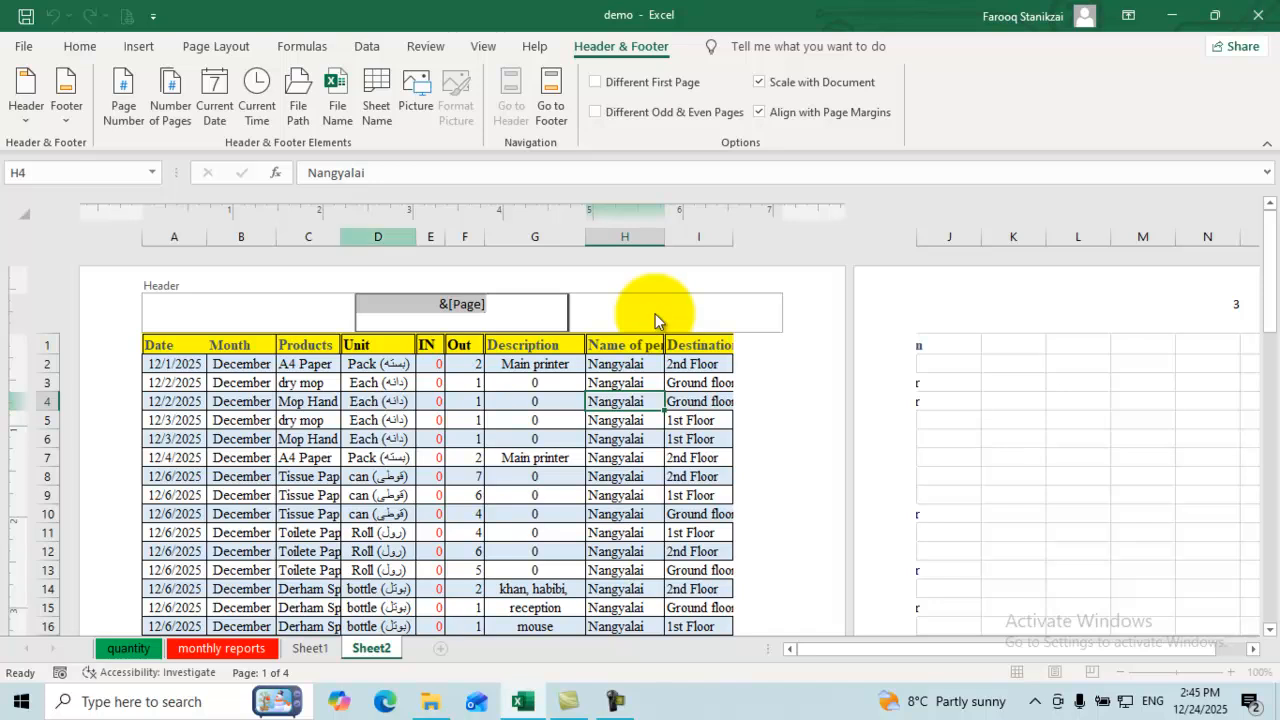
{"action": "left_click", "coordinate": [308, 420]}
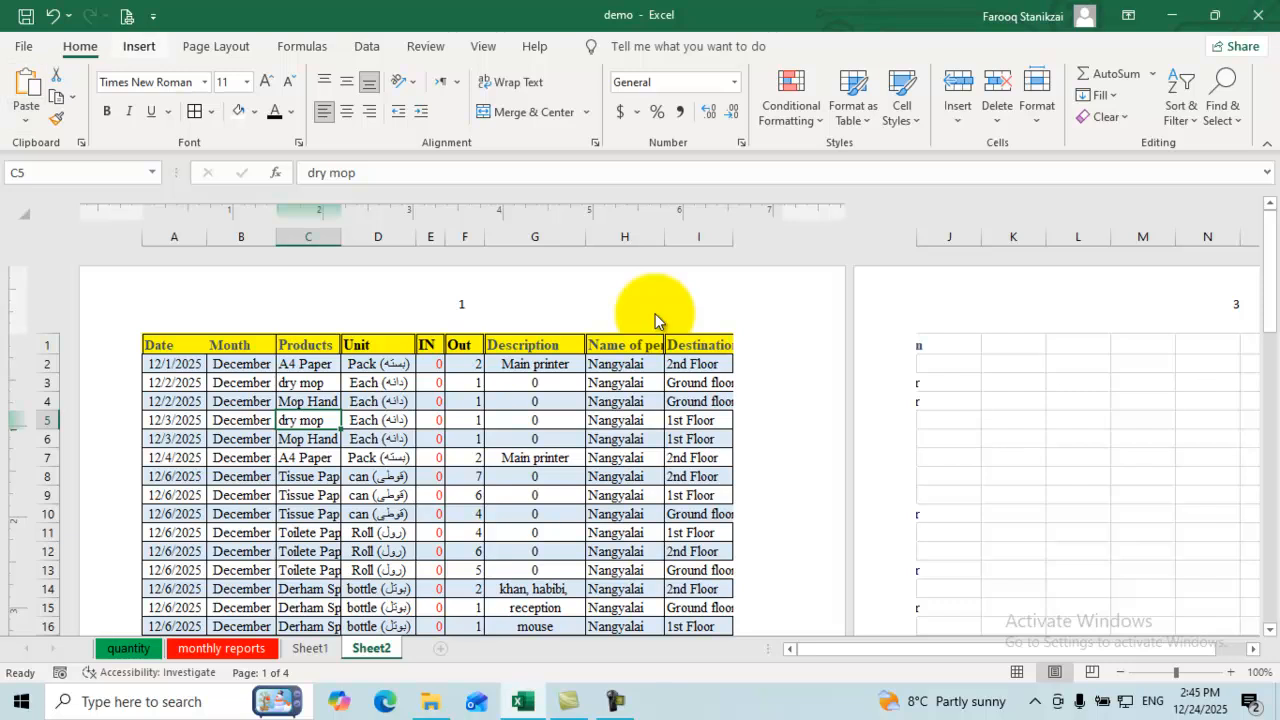
{"action": "key", "text": "alt+n"}
{"action": "key", "text": "alt+w"}
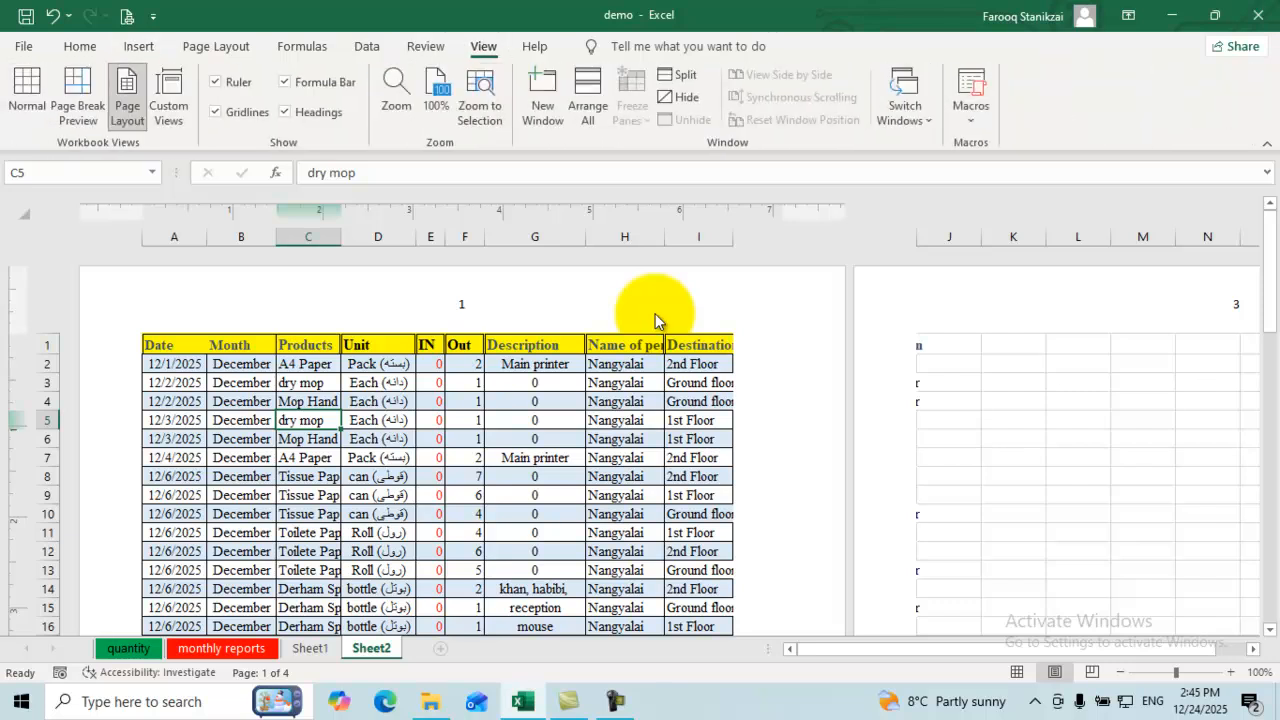
{"action": "key", "text": "alt+w"}
{"action": "key", "text": "i"}
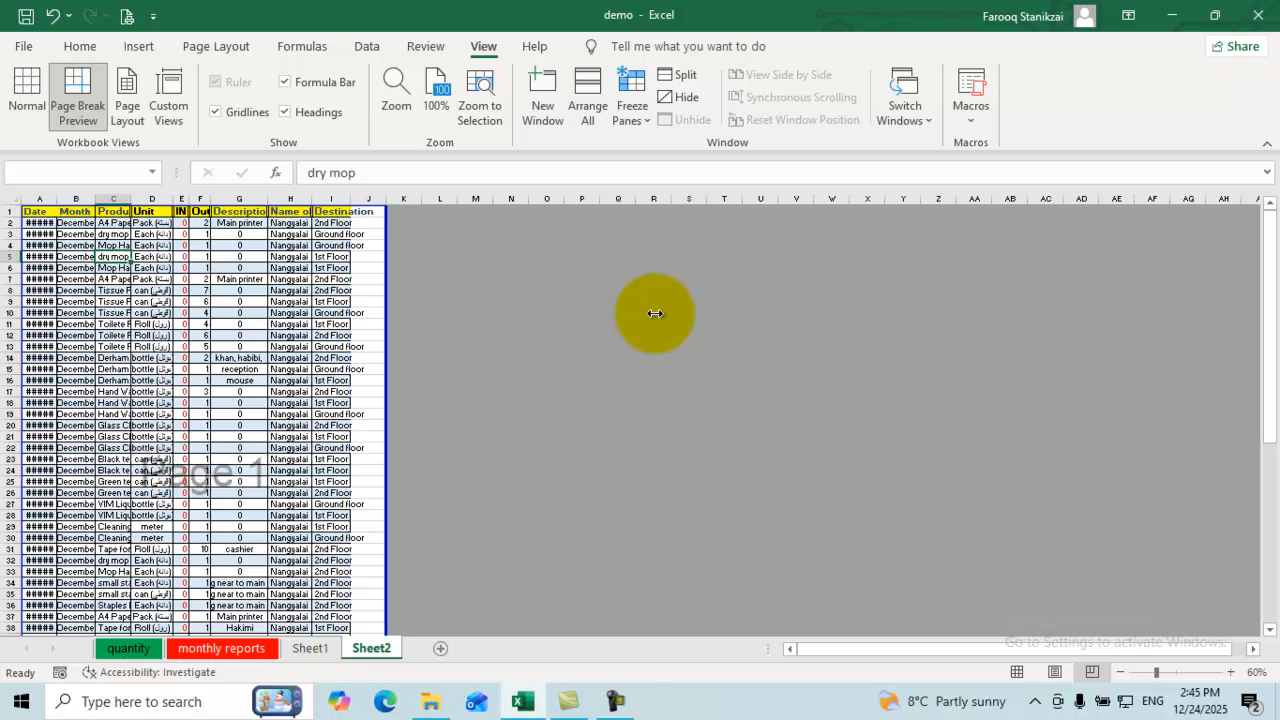
{"action": "key", "text": "alt+w"}
{"action": "key", "text": "l"}
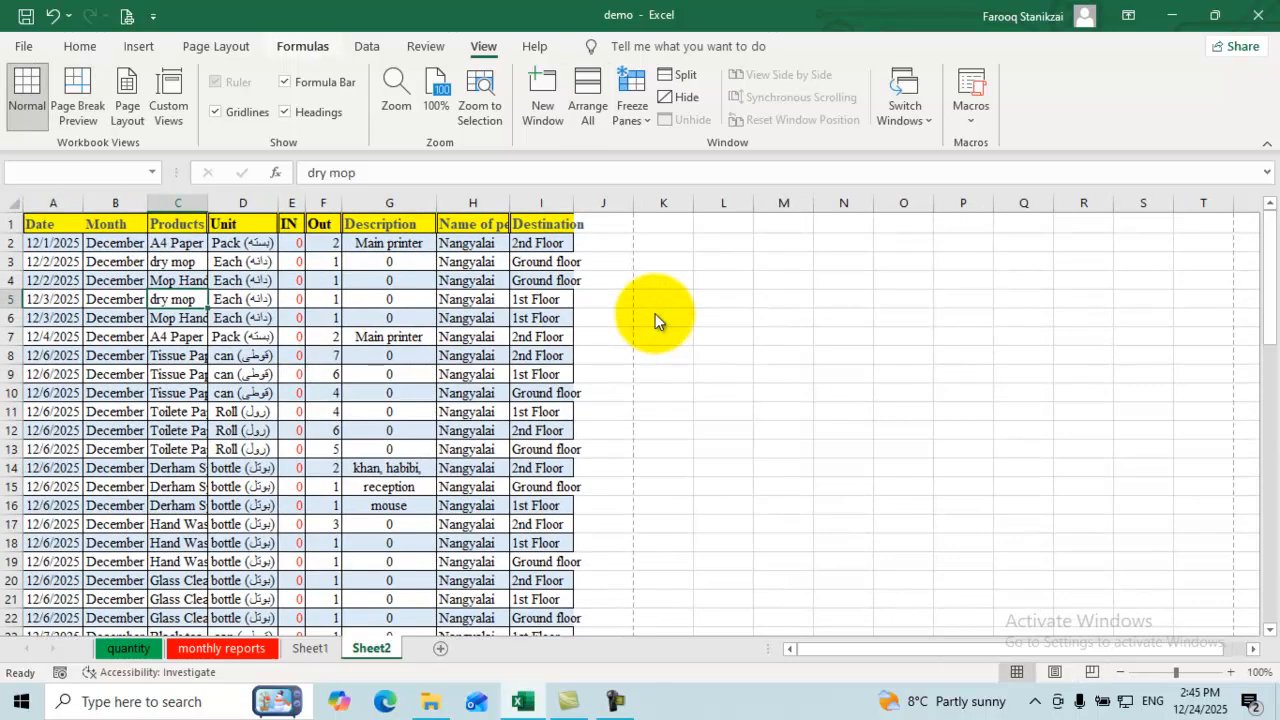
Step: Insert the total page count into the right section of Sheet2's header
{"action": "key", "text": "Right"}
{"action": "key", "text": "Right"}
{"action": "key", "text": "Right"}
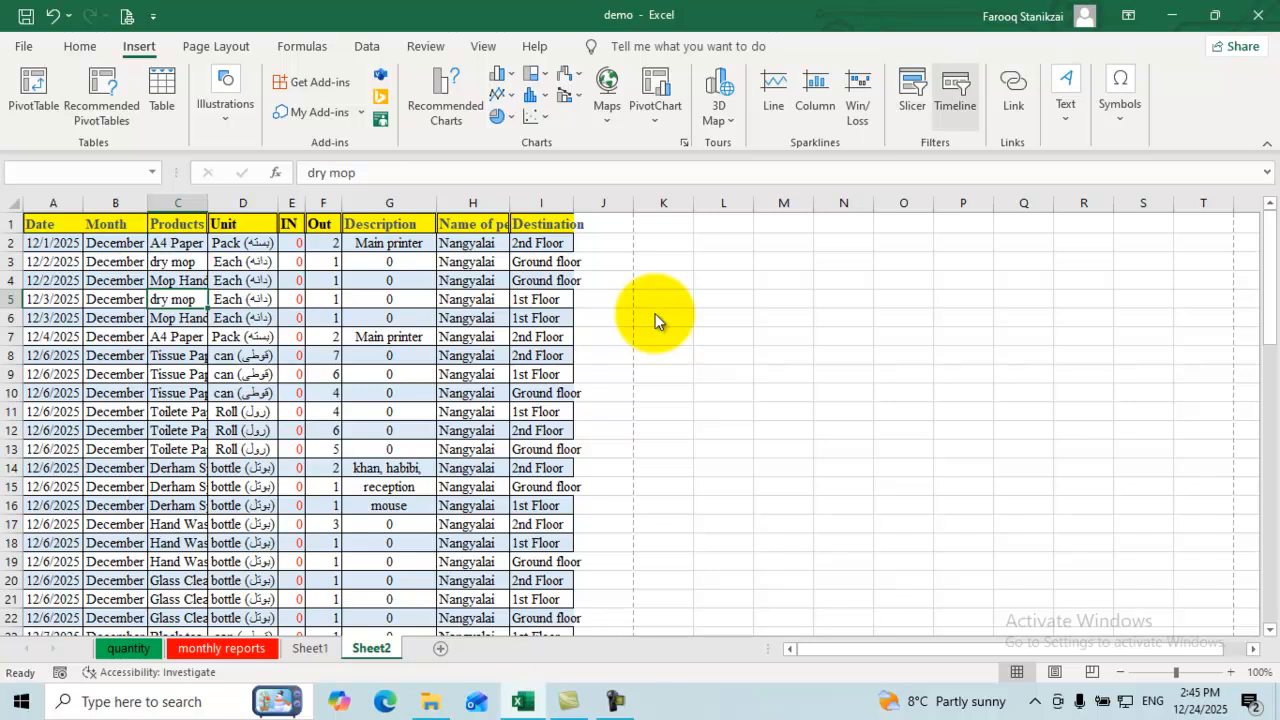
{"action": "key", "text": "Return"}
{"action": "key", "text": "Right"}
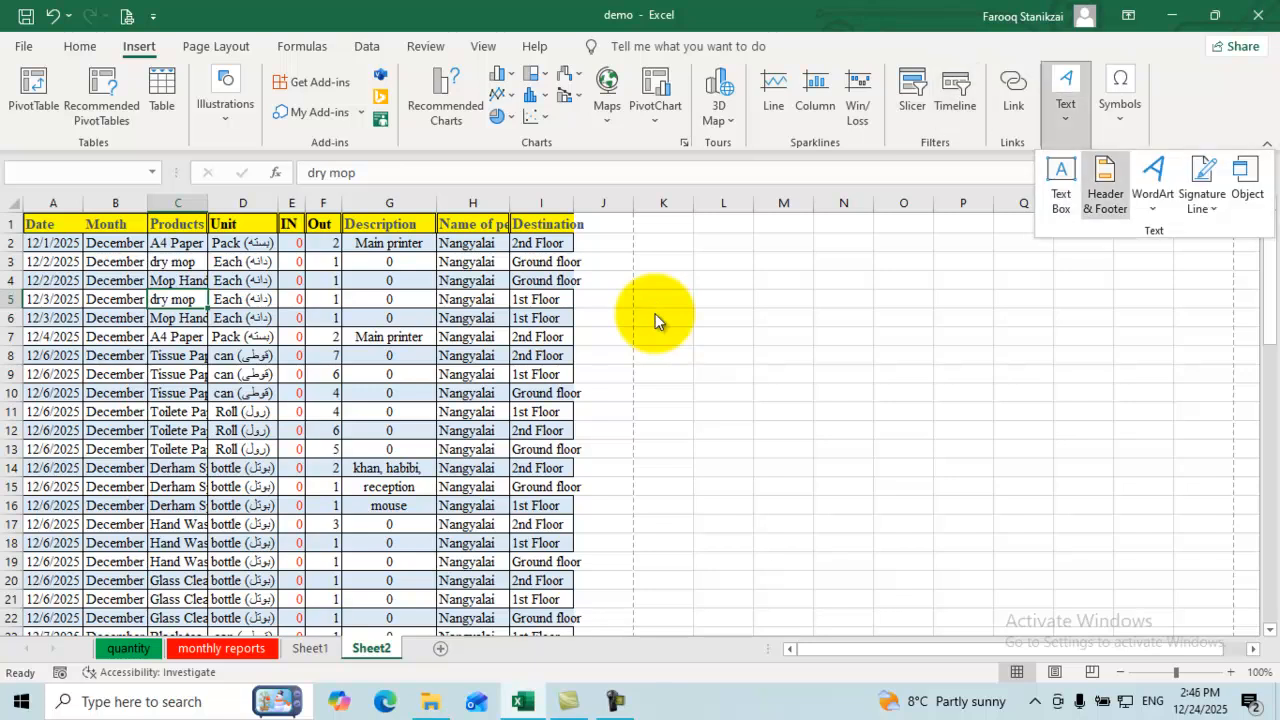
{"action": "key", "text": "Return"}
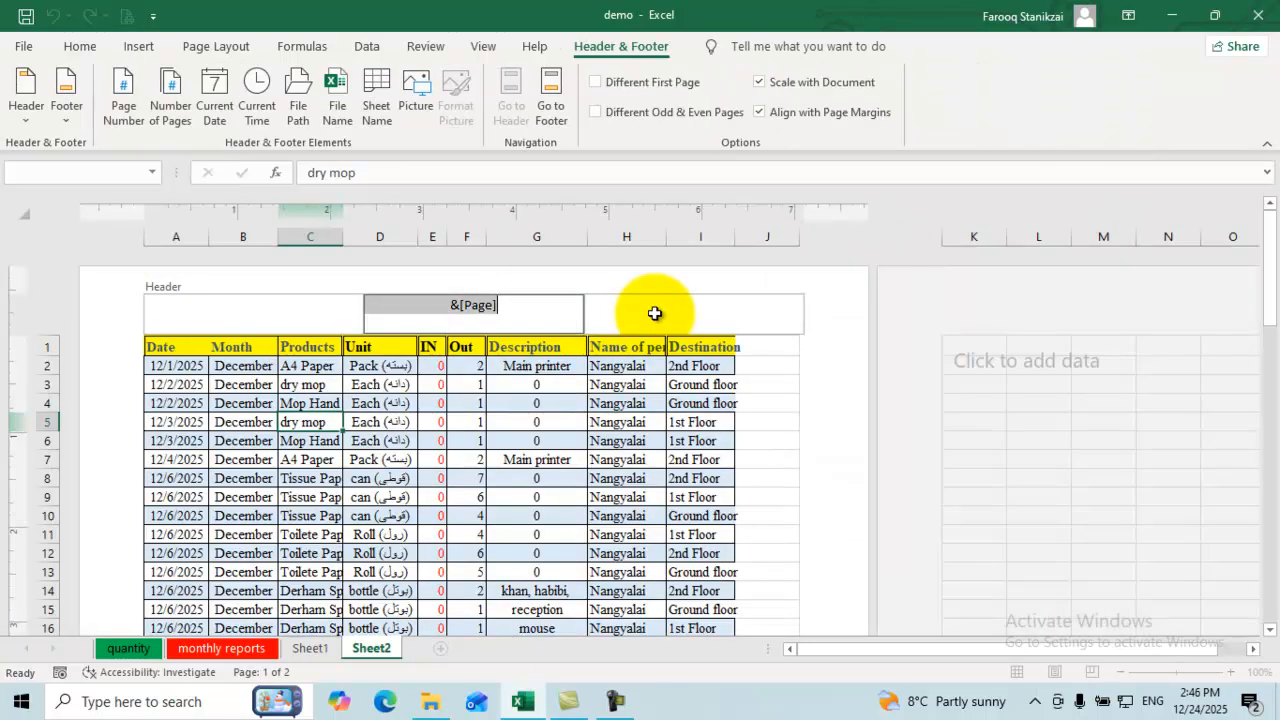
{"action": "left_click", "coordinate": [656, 315]}
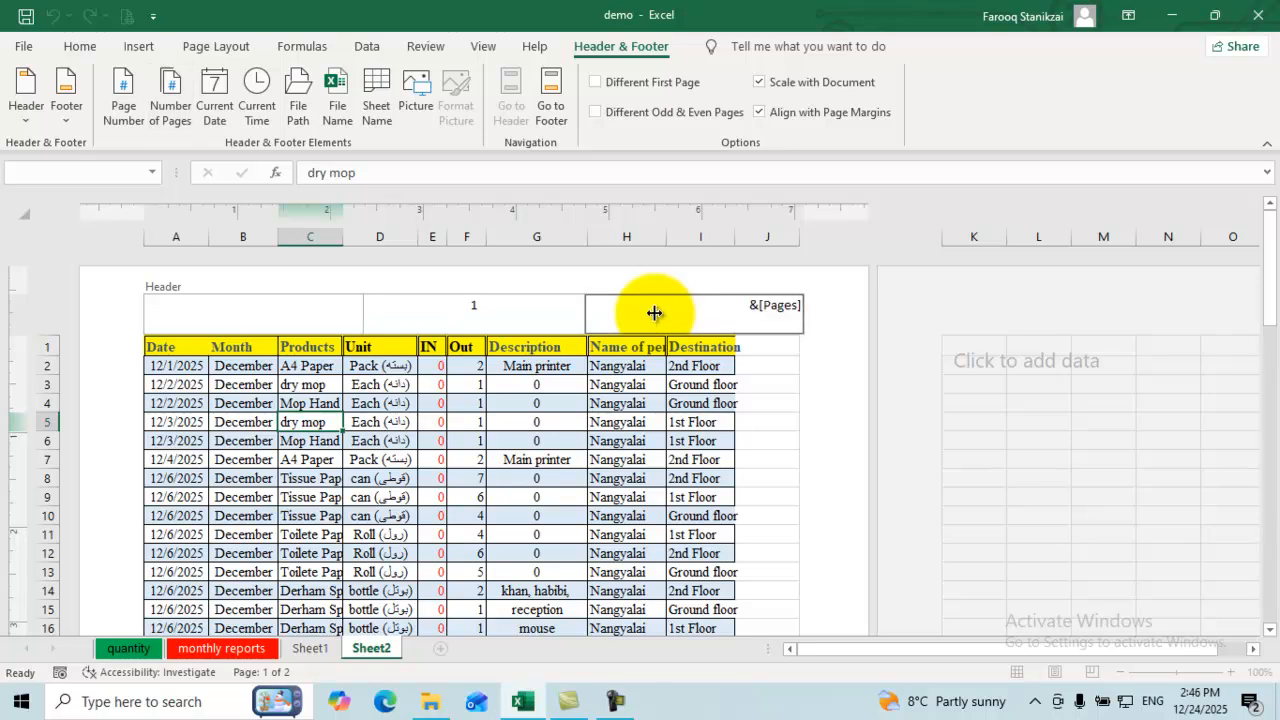
{"action": "left_click", "coordinate": [655, 313]}
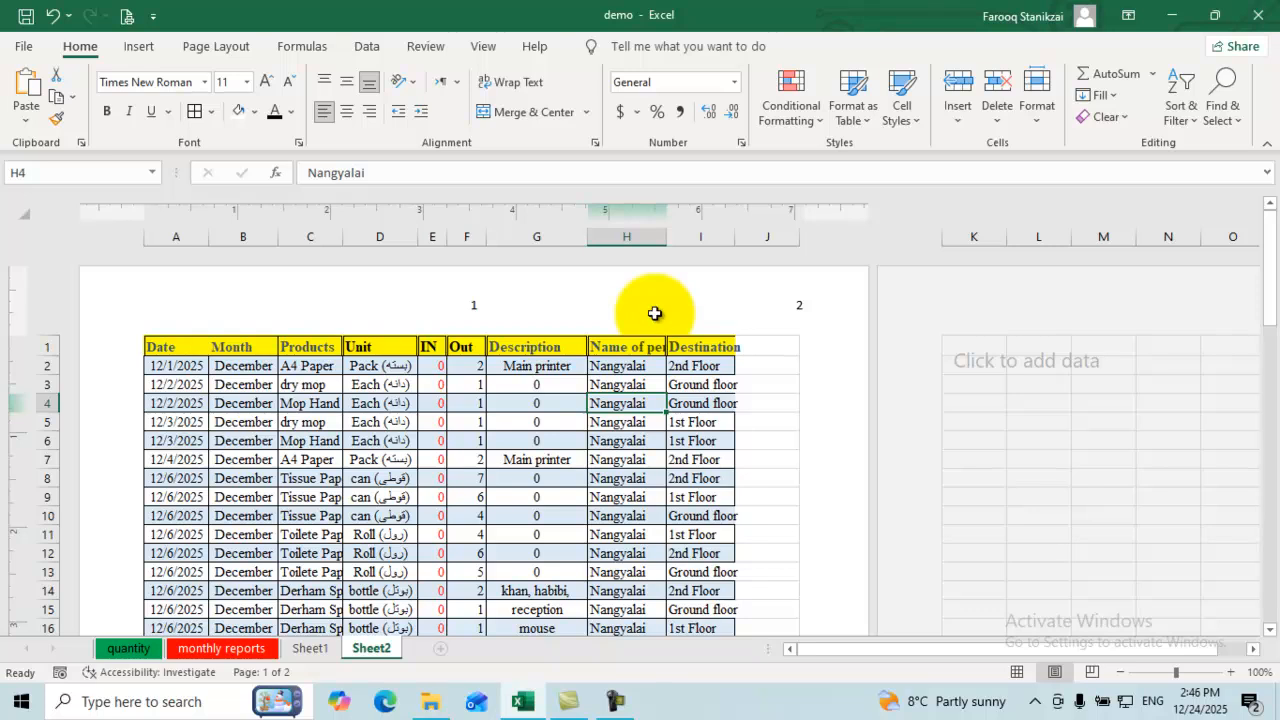
{"action": "scroll", "coordinate": [655, 313], "scroll_direction": "down", "scroll_amount": 4}
{"action": "scroll", "coordinate": [655, 313], "scroll_direction": "down", "scroll_amount": 18}
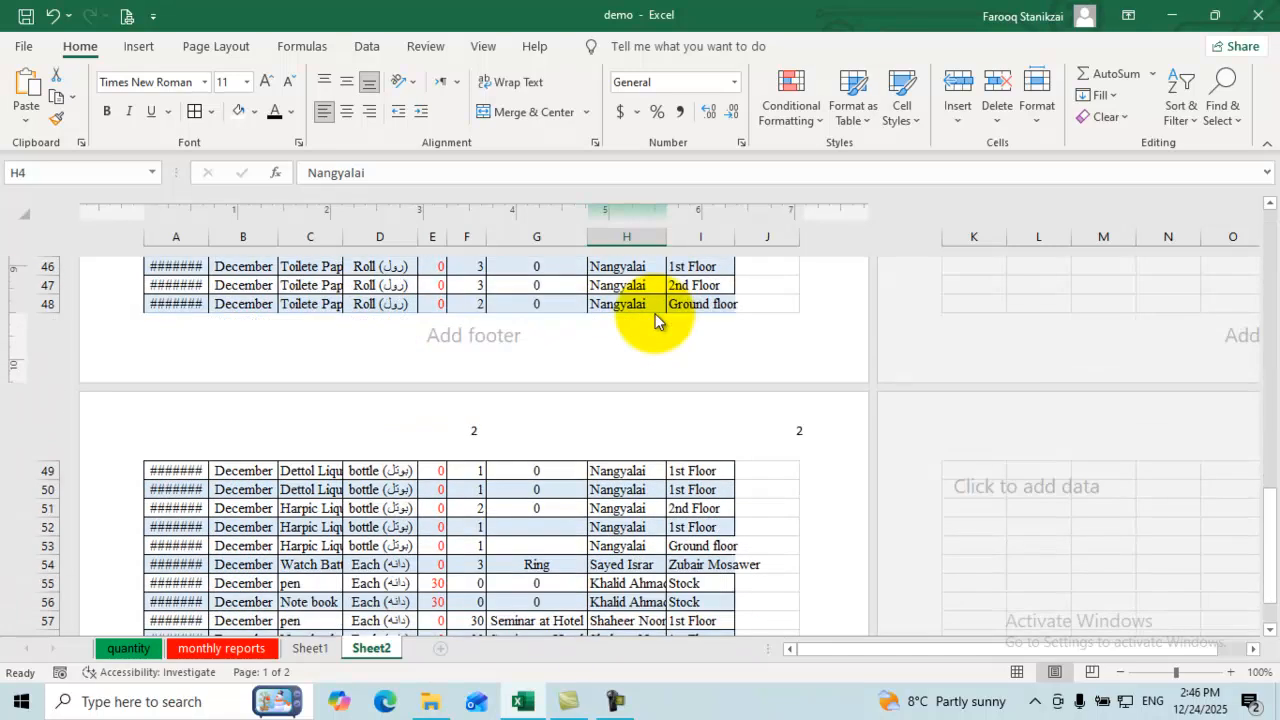
{"action": "scroll", "coordinate": [656, 318], "scroll_direction": "down", "scroll_amount": 5}
{"action": "scroll", "coordinate": [655, 315], "scroll_direction": "up", "scroll_amount": 6}
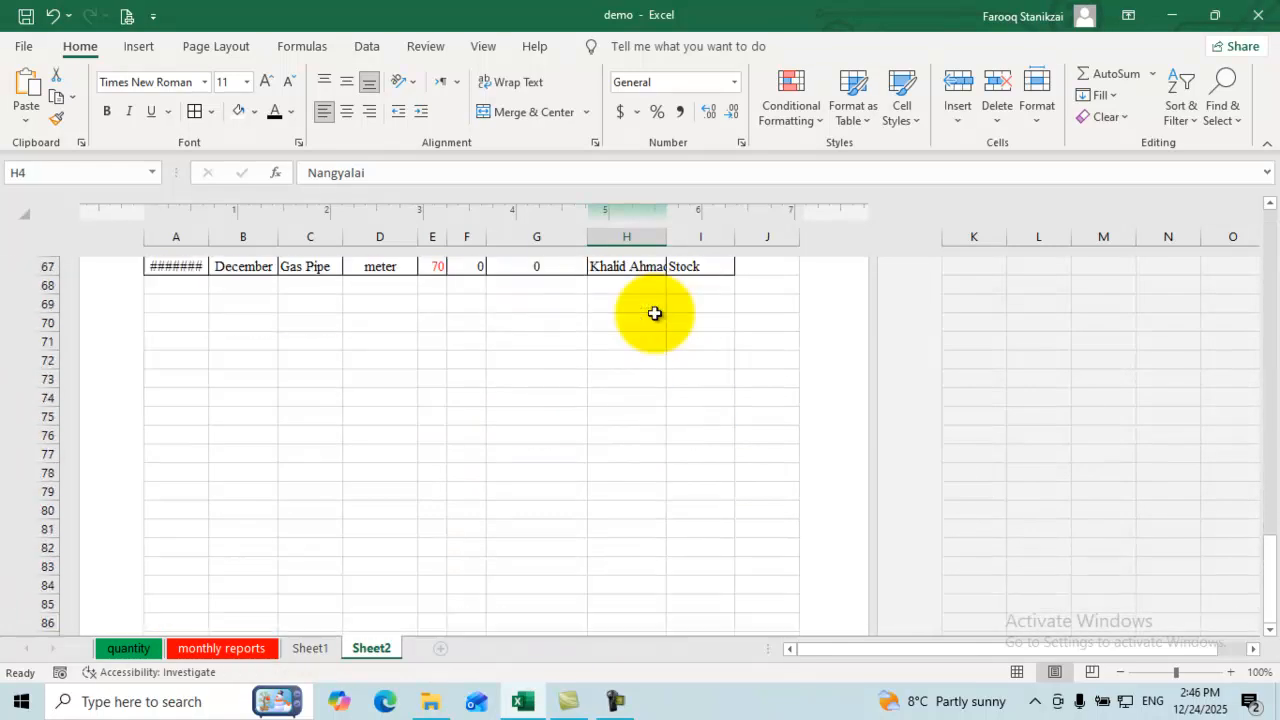
{"action": "scroll", "coordinate": [655, 315], "scroll_direction": "up", "scroll_amount": 15}
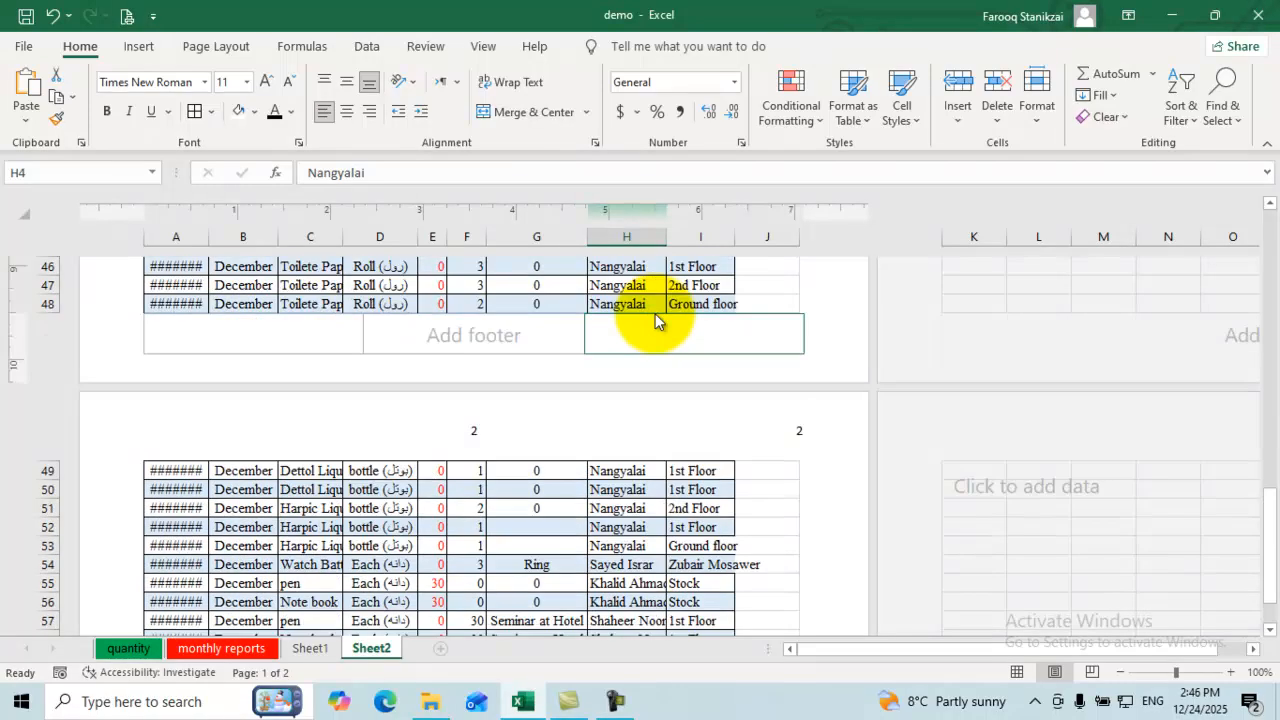
{"action": "scroll", "coordinate": [655, 320], "scroll_direction": "up", "scroll_amount": 5}
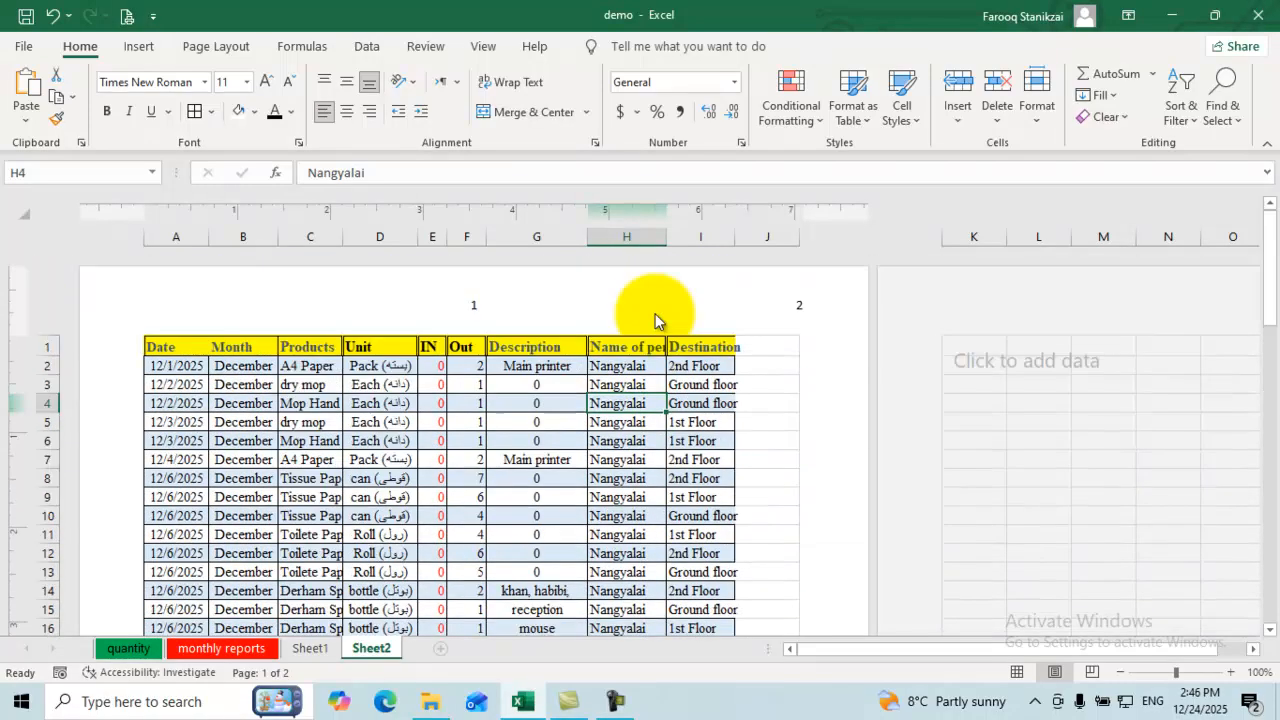
Step: Replace the right header's page-count field with the text 'Stock info'
{"action": "key", "text": "Return"}
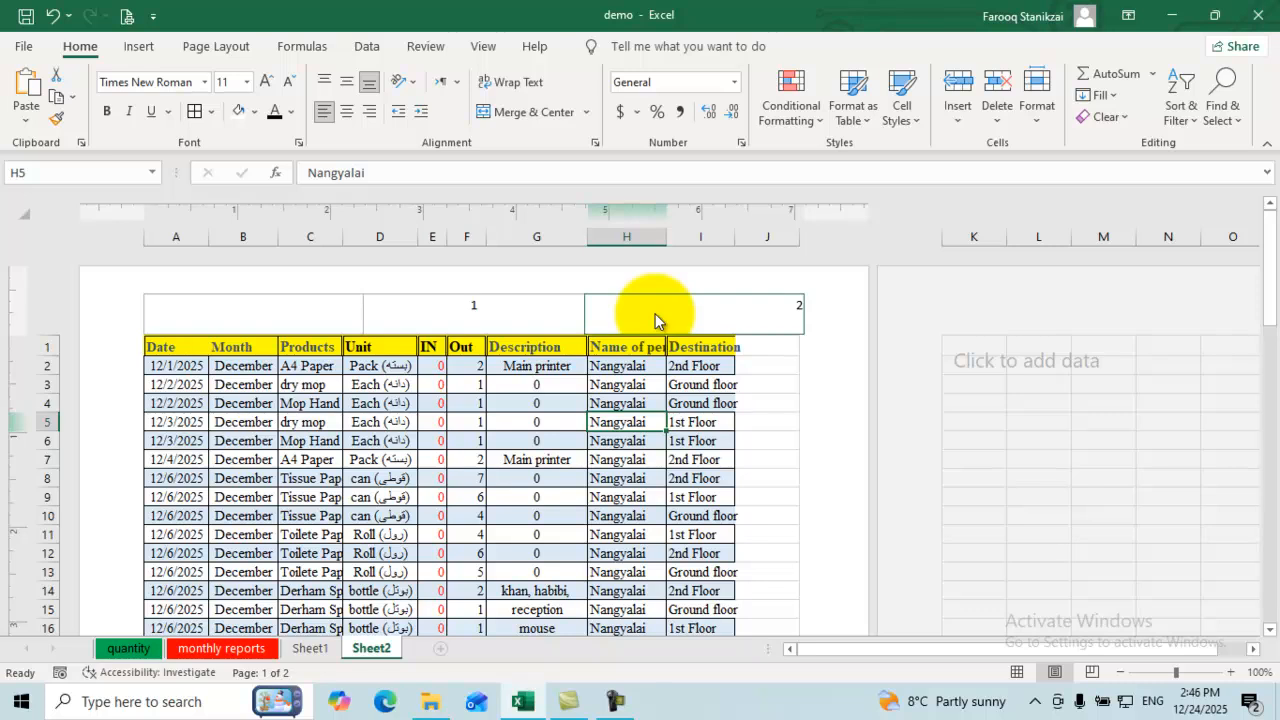
{"action": "left_click", "coordinate": [656, 314]}
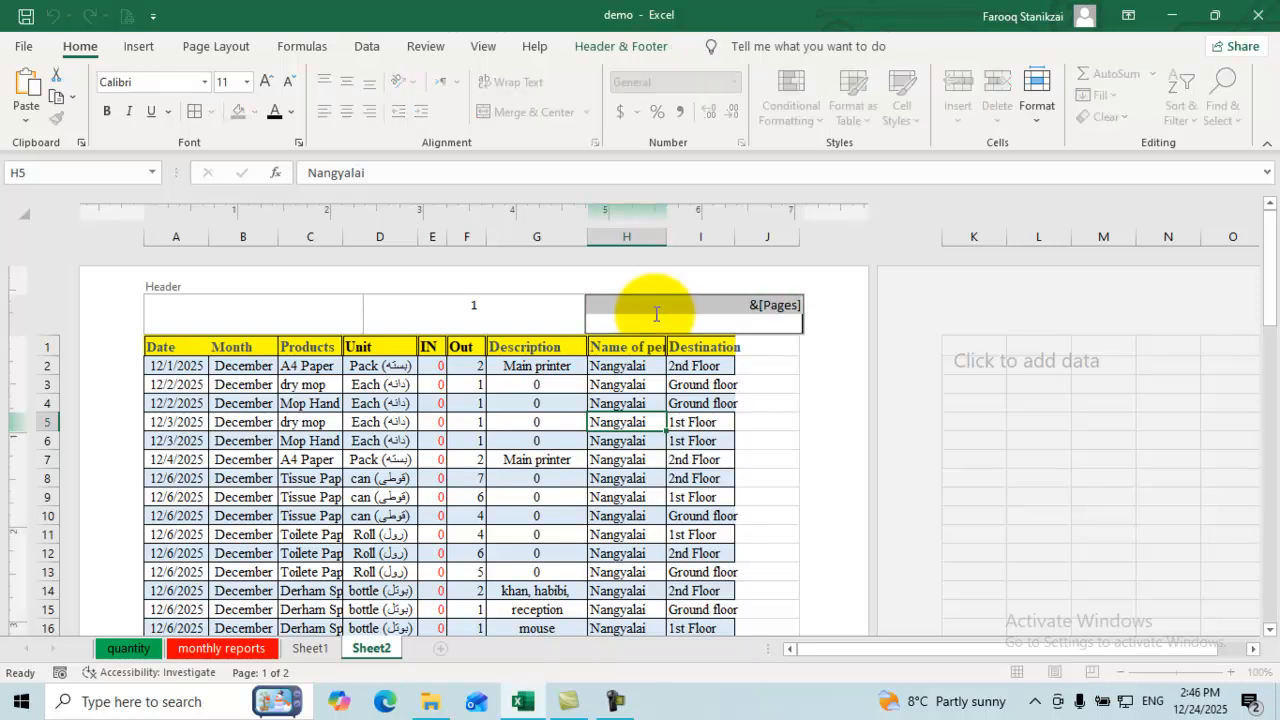
{"action": "key", "text": "BackSpace"}
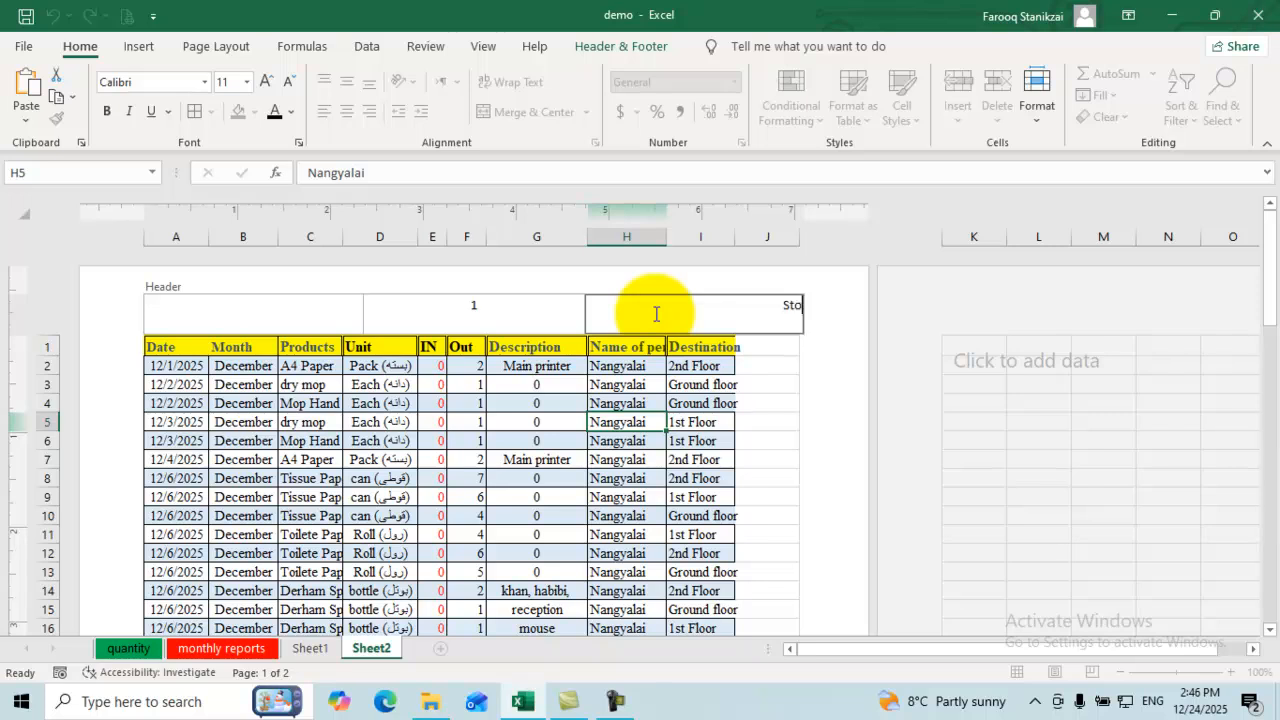
{"action": "type", "text": "Stock info"}
{"action": "key", "text": "Escape"}
{"action": "scroll", "coordinate": [655, 313], "scroll_direction": "down", "scroll_amount": 12}
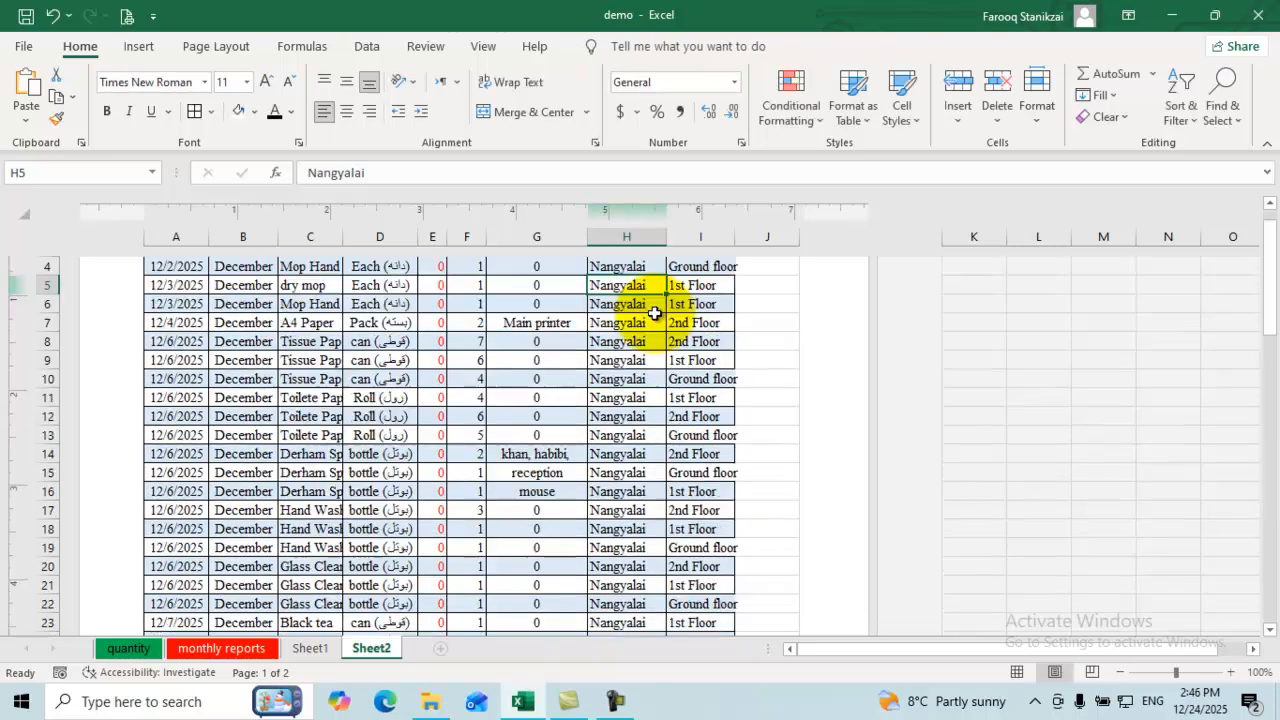
{"action": "scroll", "coordinate": [655, 313], "scroll_direction": "down", "scroll_amount": 4}
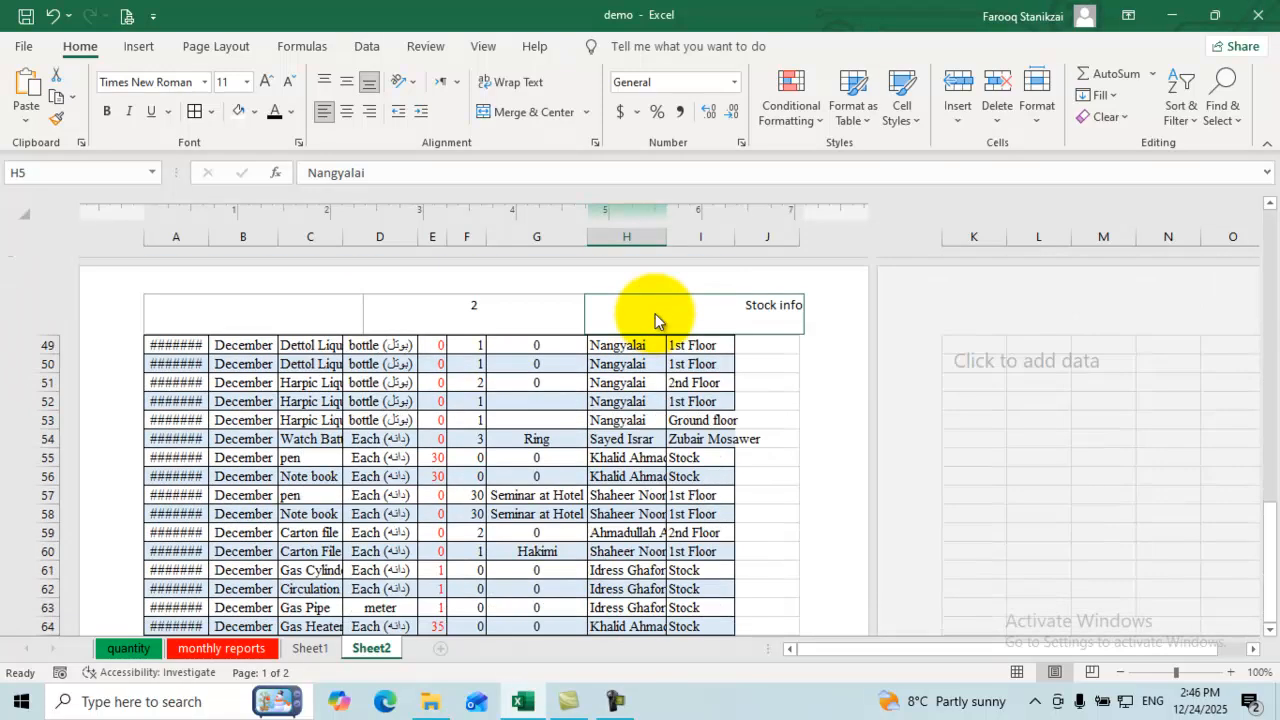
{"action": "scroll", "coordinate": [655, 313], "scroll_direction": "down", "scroll_amount": 5}
{"action": "scroll", "coordinate": [655, 313], "scroll_direction": "up", "scroll_amount": 20}
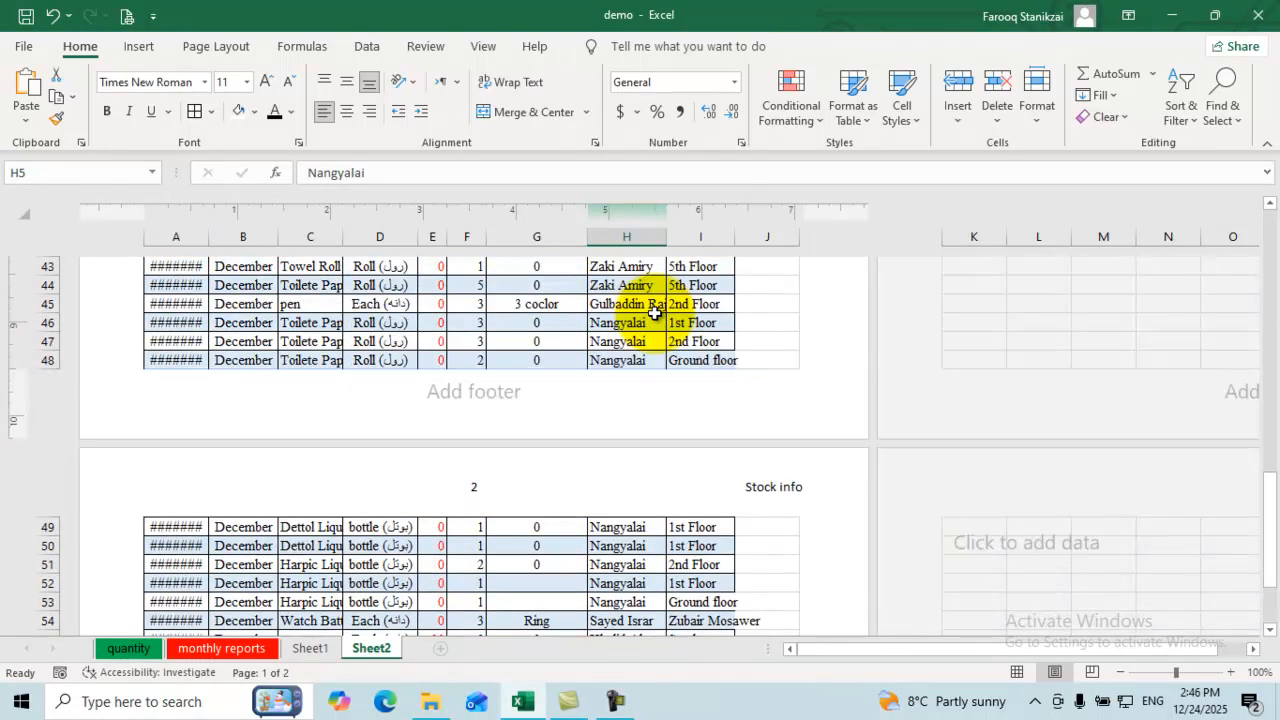
{"action": "scroll", "coordinate": [655, 313], "scroll_direction": "up", "scroll_amount": 3}
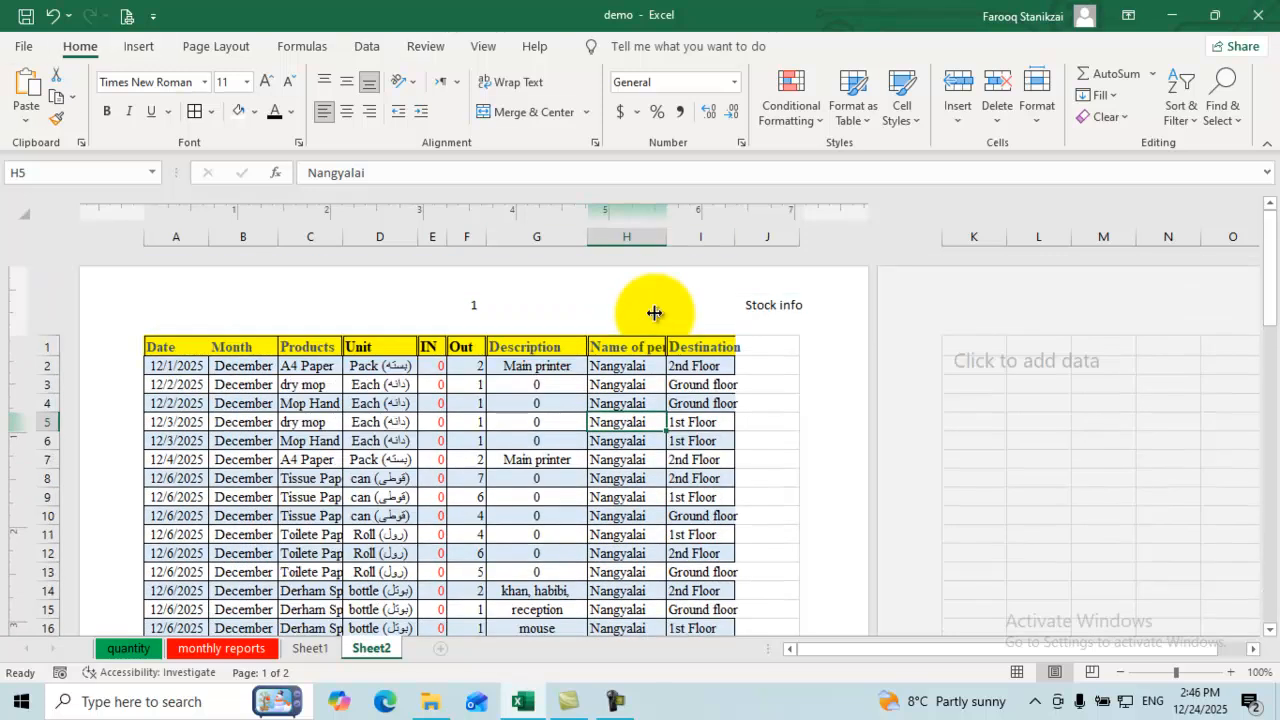
Step: Browse the Insert and Home ribbon tabs, ending on the View tab
{"action": "left_click", "coordinate": [139, 46]}
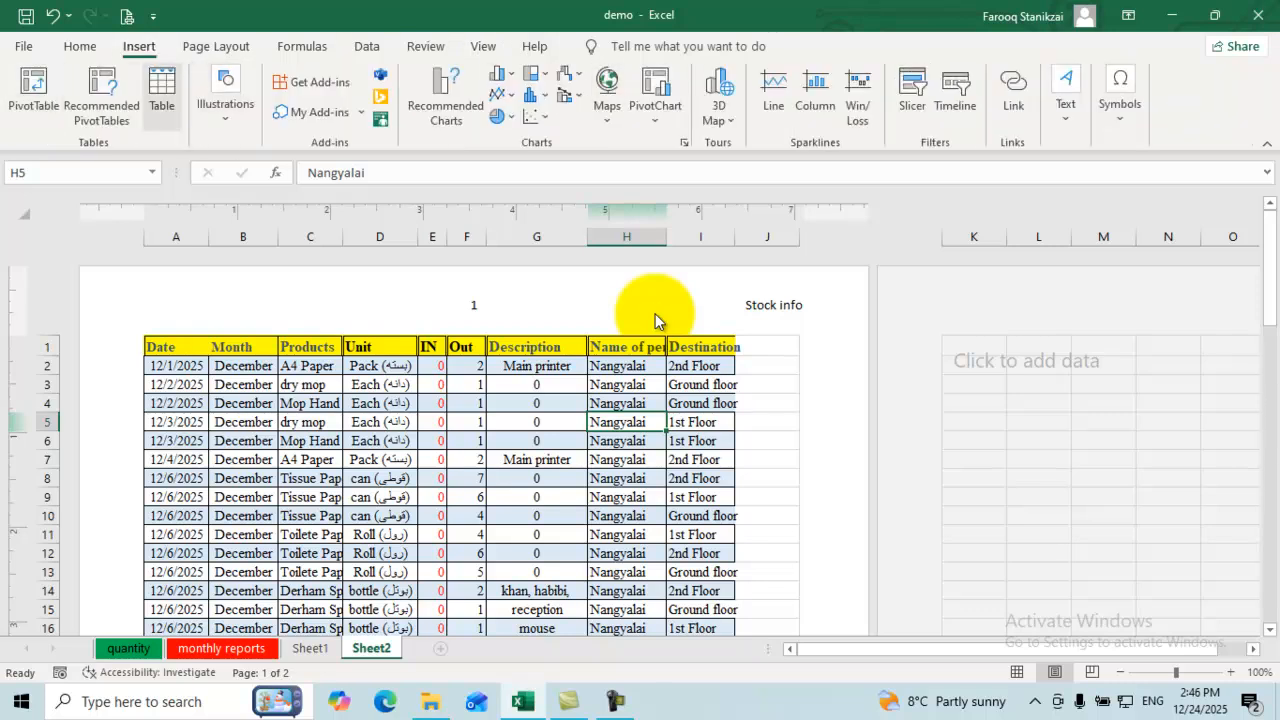
{"action": "left_click", "coordinate": [79, 46]}
{"action": "left_click", "coordinate": [139, 46]}
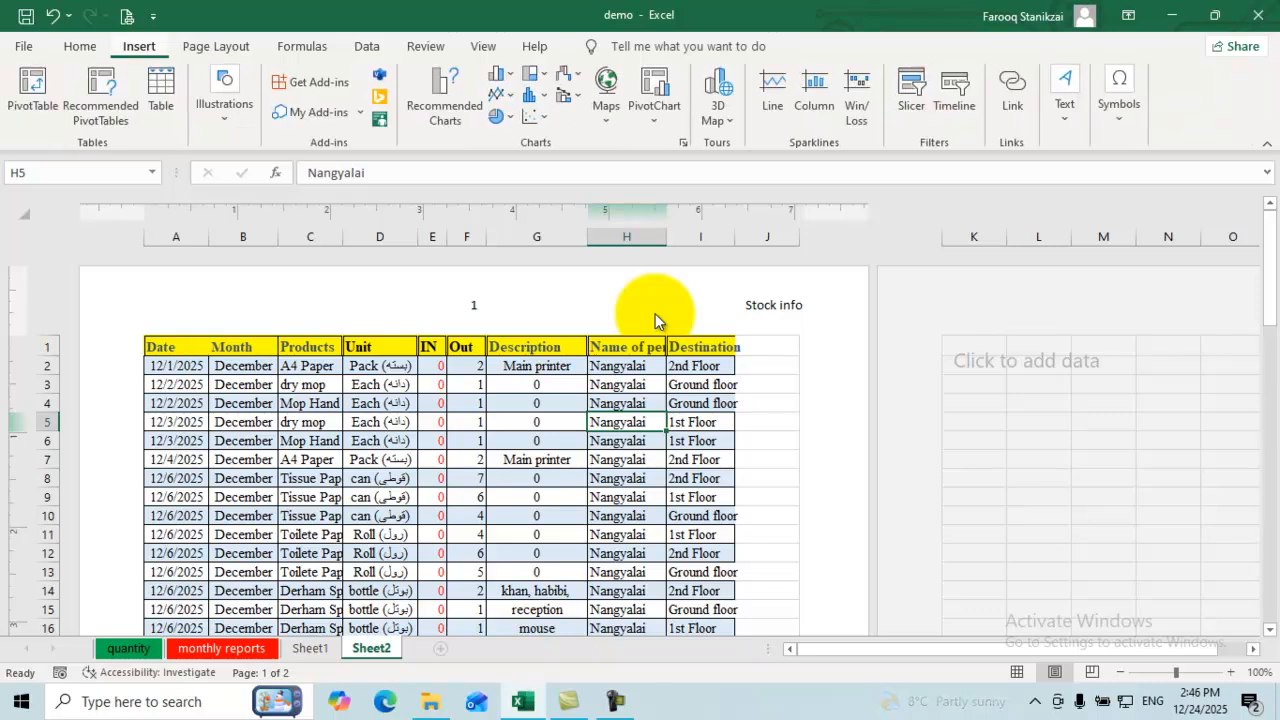
{"action": "left_click", "coordinate": [483, 46]}
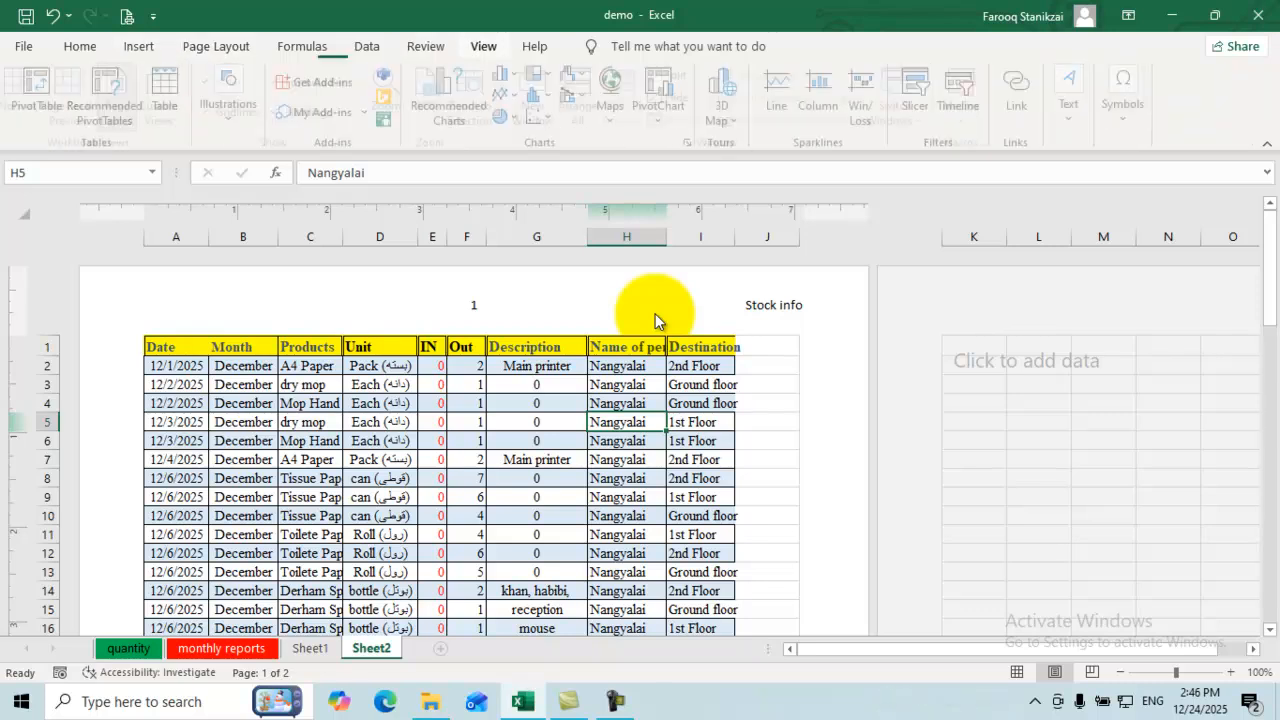
Step: Switch to Normal view and copy the stock table rows to start at A68
{"action": "left_click", "coordinate": [27, 95]}
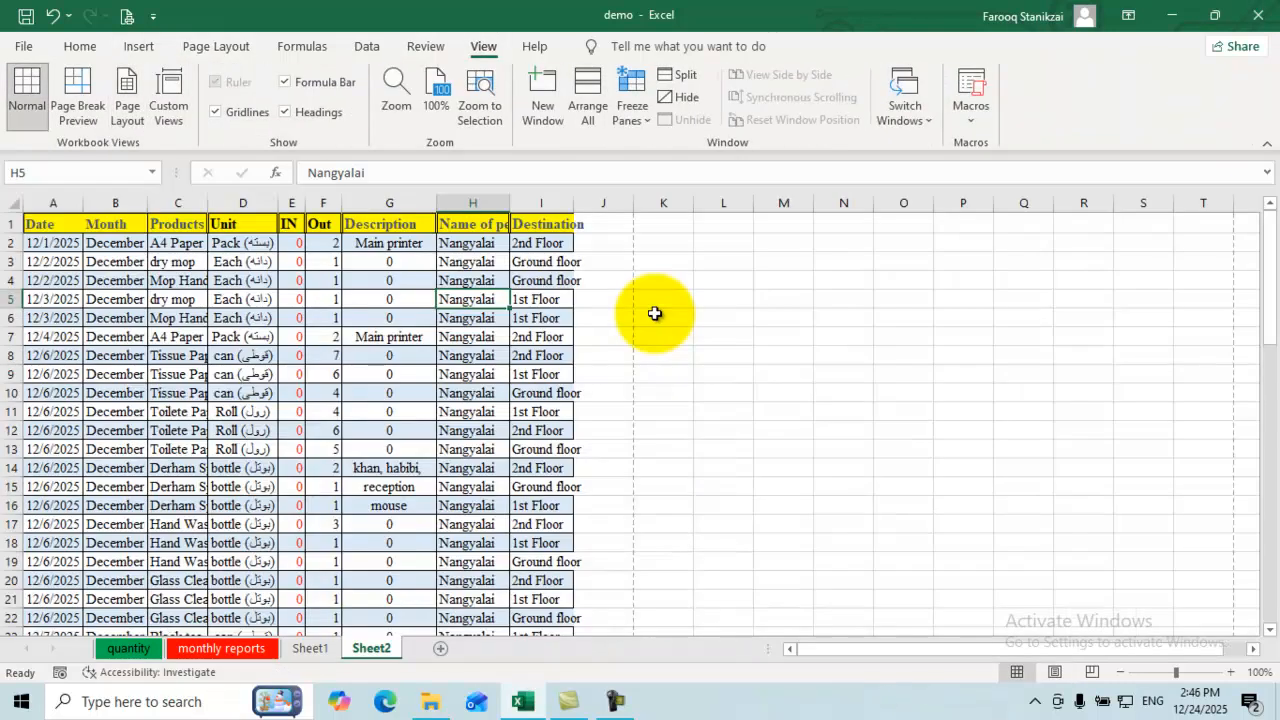
{"action": "mouse_move", "coordinate": [541, 243]}
{"action": "left_mouse_down"}
{"action": "mouse_move", "coordinate": [50, 338]}
{"action": "mouse_move", "coordinate": [40, 640]}
{"action": "mouse_move", "coordinate": [40, 523]}
{"action": "left_mouse_up"}
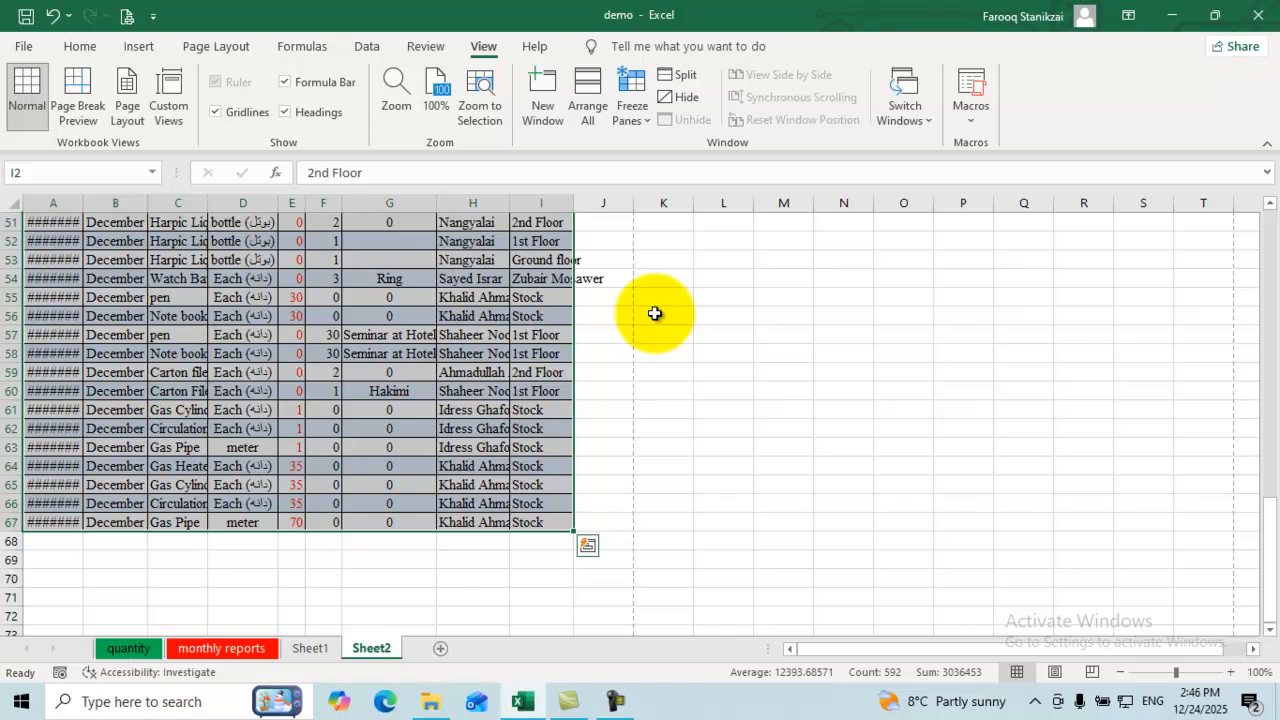
{"action": "key", "text": "ctrl+c"}
{"action": "left_click", "coordinate": [53, 541]}
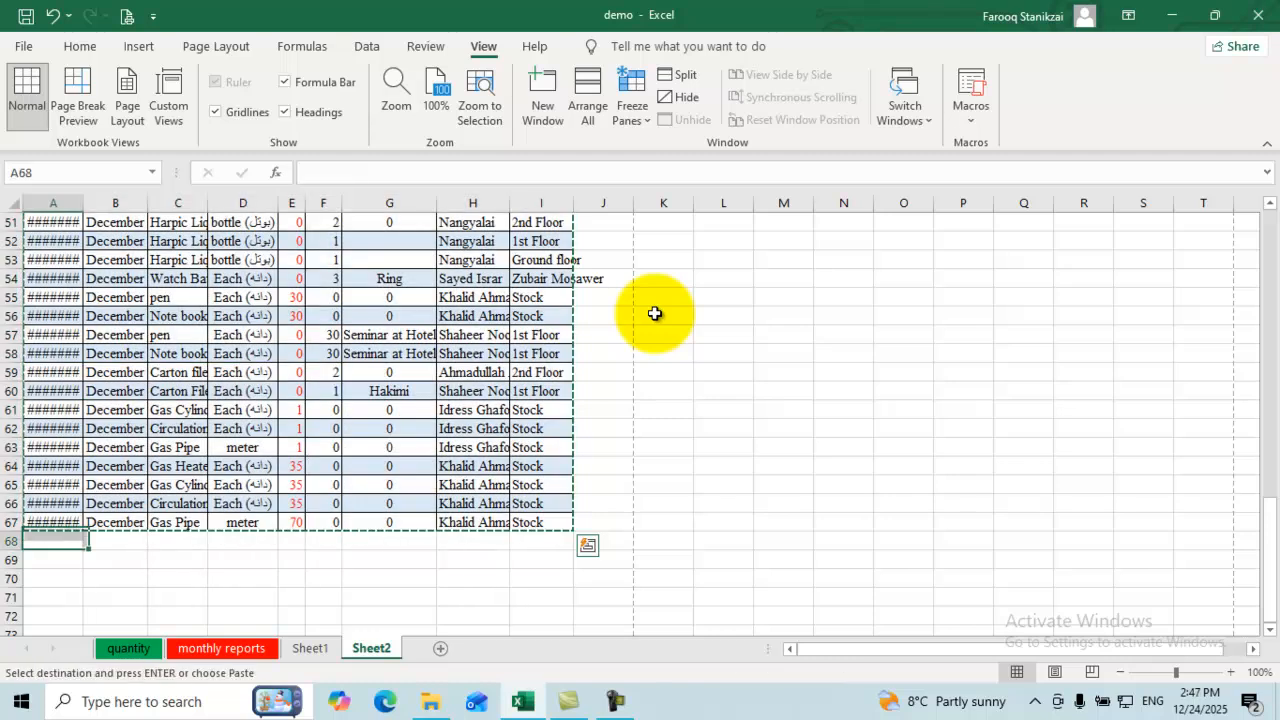
{"action": "key", "text": "Return"}
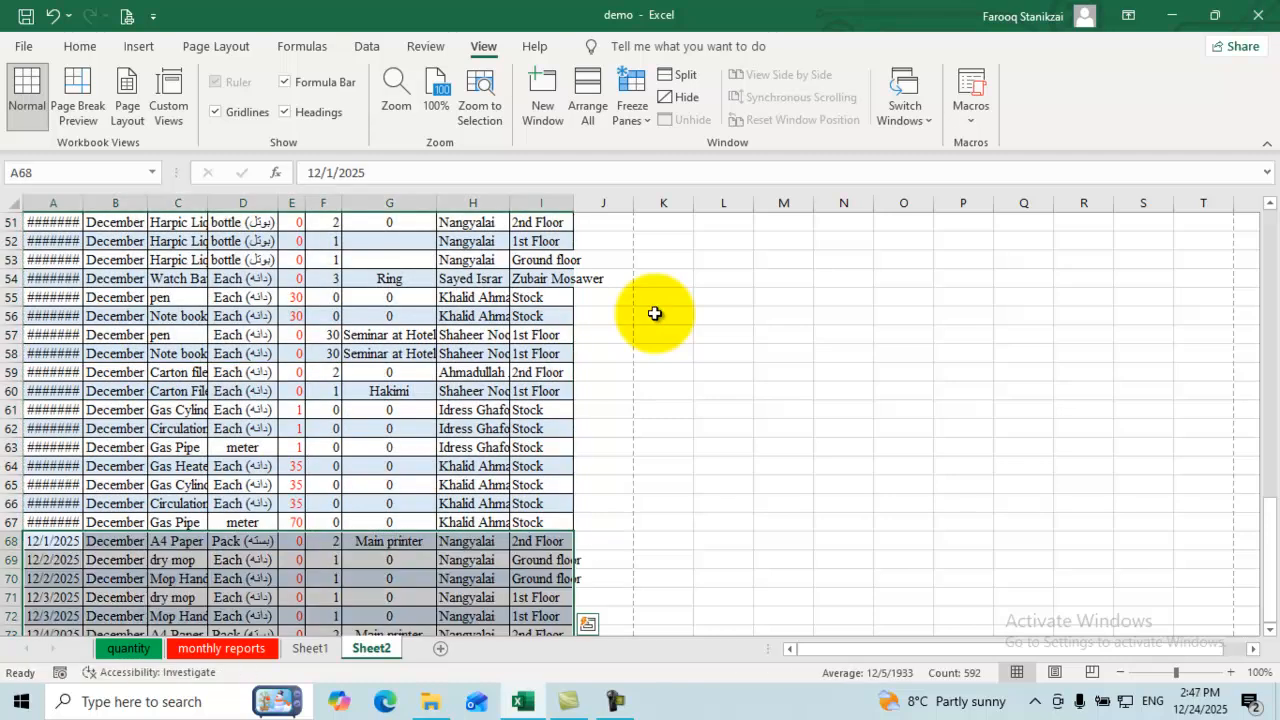
Step: Copy rows 119–133 and paste them starting at cell A134
{"action": "scroll", "coordinate": [655, 313], "scroll_direction": "down", "scroll_amount": 20}
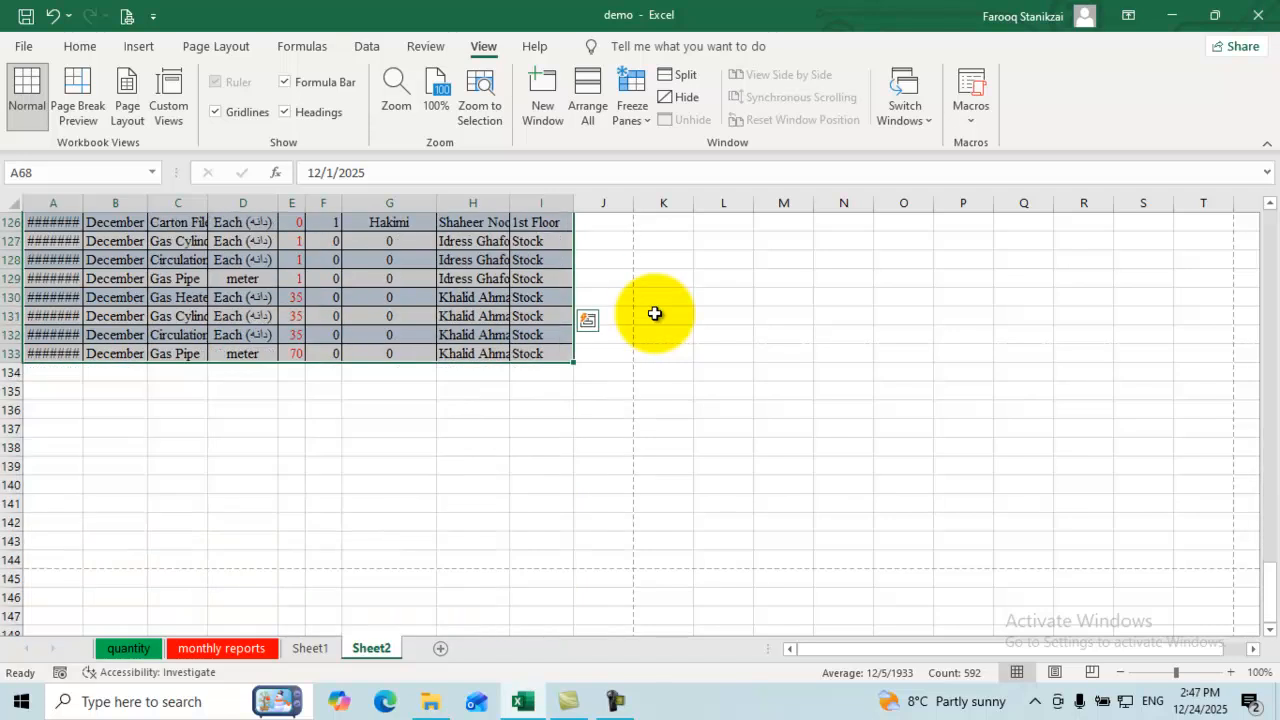
{"action": "scroll", "coordinate": [655, 313], "scroll_direction": "down", "scroll_amount": 2}
{"action": "key", "text": "ctrl+Down"}
{"action": "key", "text": "Down"}
{"action": "key", "text": "Down"}
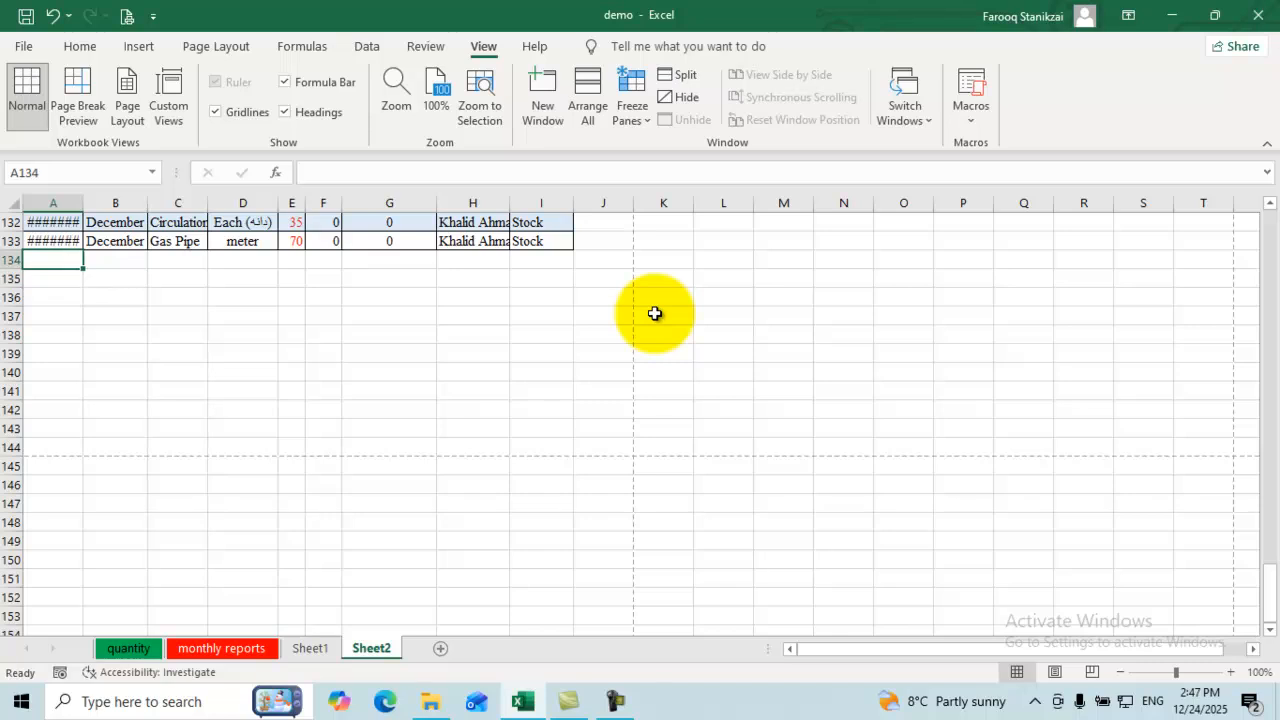
{"action": "scroll", "coordinate": [655, 313], "scroll_direction": "up", "scroll_amount": 19}
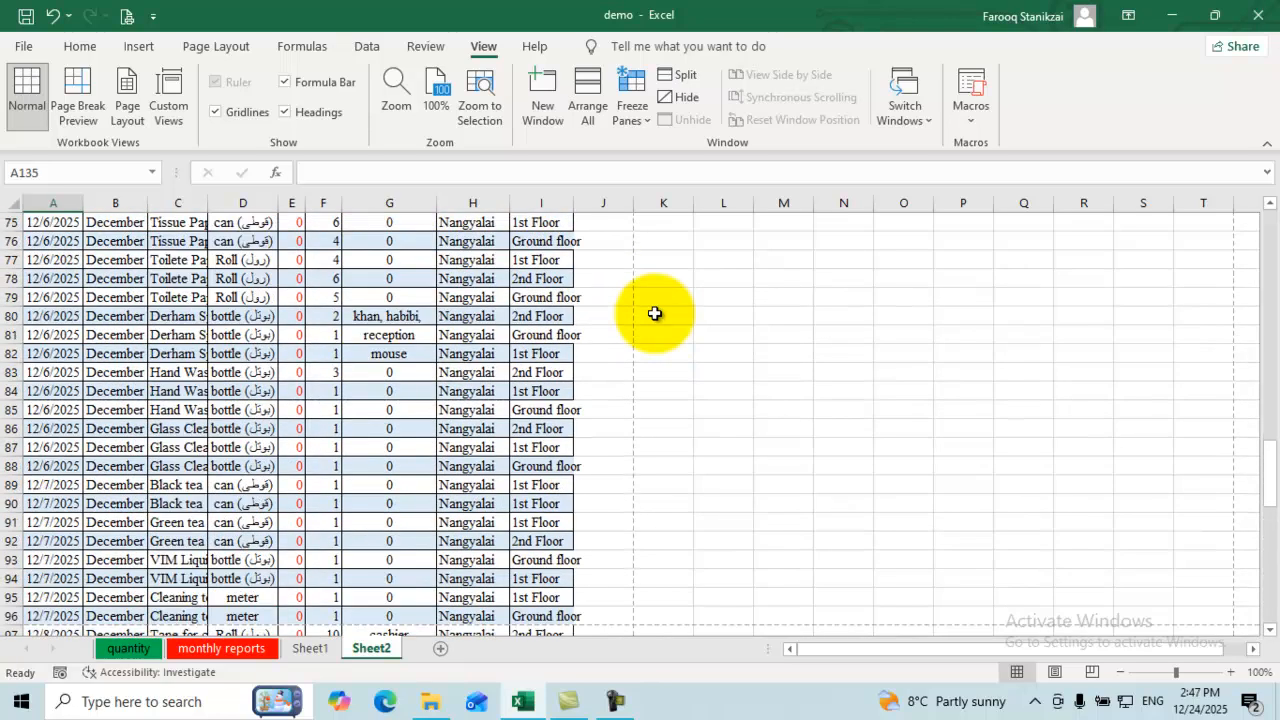
{"action": "scroll", "coordinate": [655, 314], "scroll_direction": "up", "scroll_amount": 5}
{"action": "mouse_move", "coordinate": [541, 241]}
{"action": "left_mouse_down"}
{"action": "mouse_move", "coordinate": [52, 620]}
{"action": "mouse_move", "coordinate": [48, 640]}
{"action": "mouse_move", "coordinate": [48, 494]}
{"action": "left_mouse_up"}
{"action": "key", "text": "ctrl+c"}
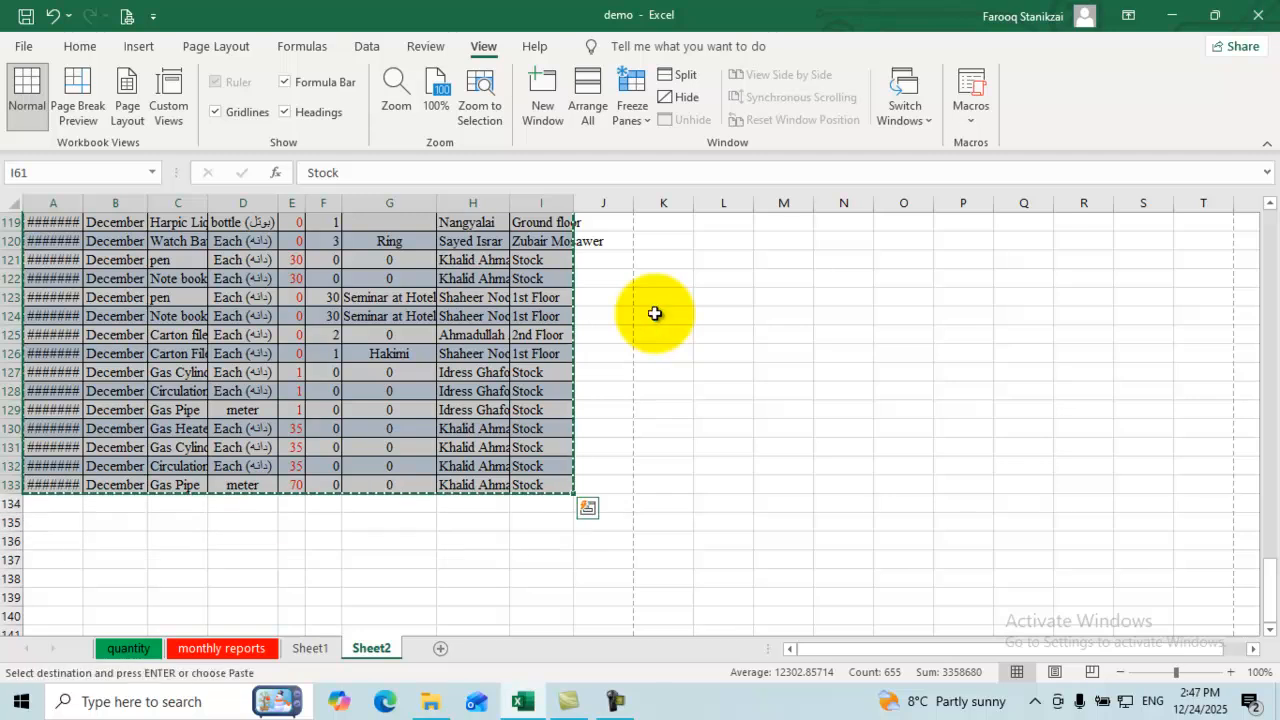
{"action": "left_click", "coordinate": [48, 503]}
{"action": "key", "text": "Return"}
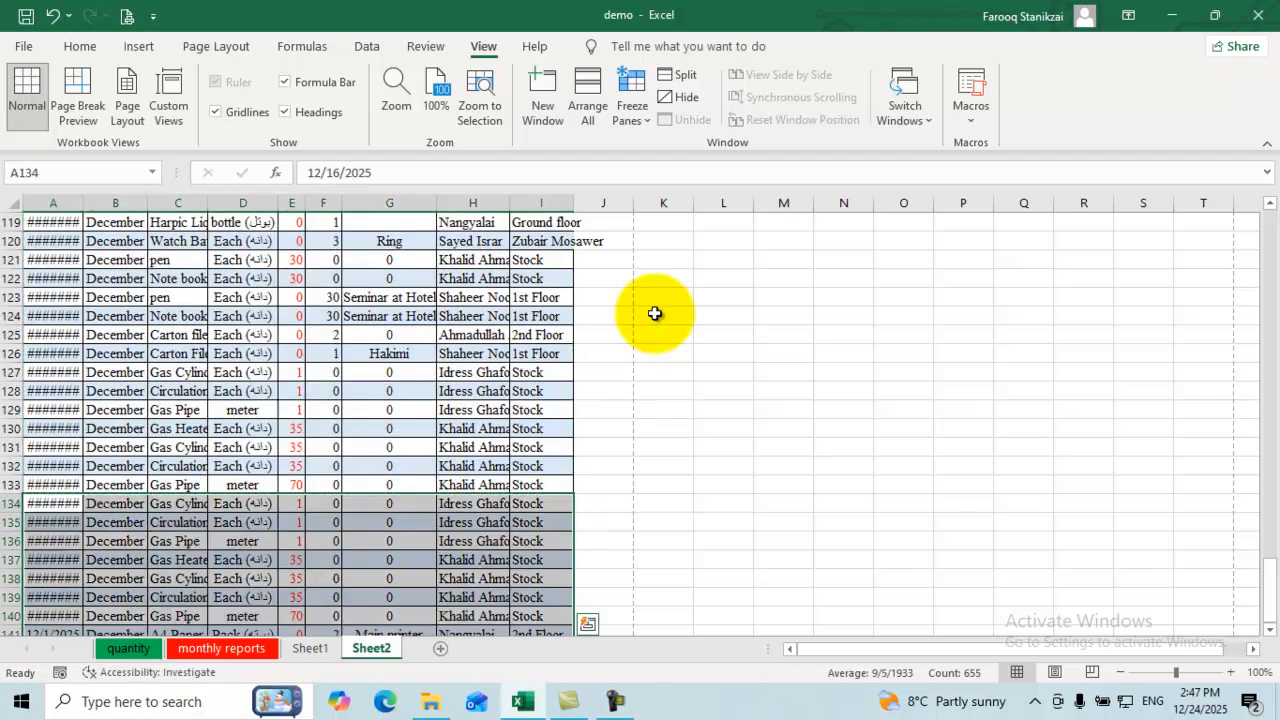
{"action": "left_click", "coordinate": [292, 335]}
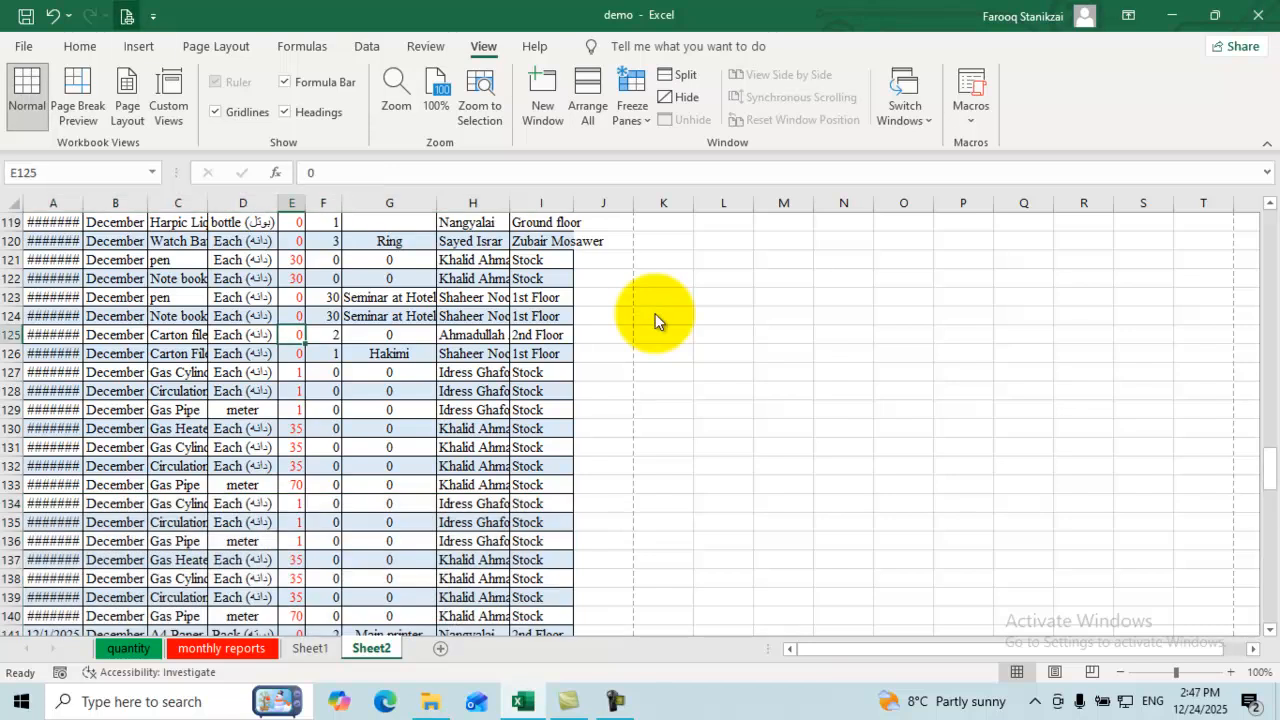
{"action": "left_click", "coordinate": [139, 47]}
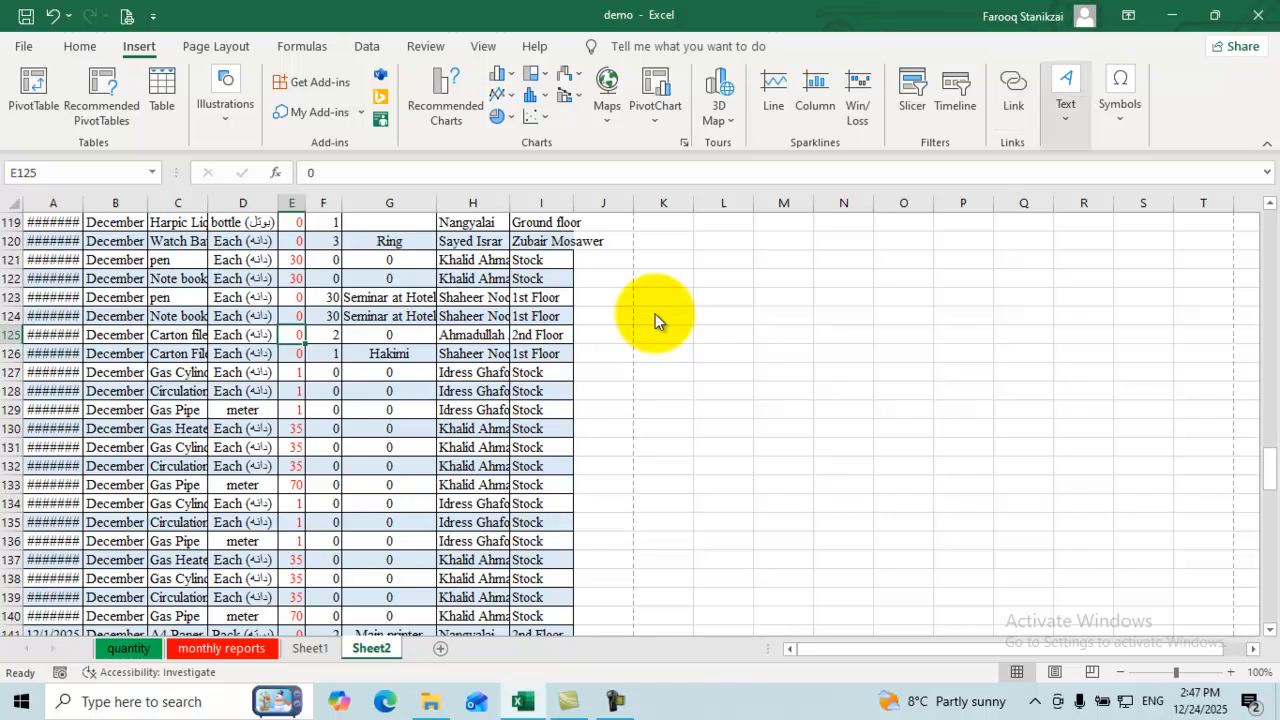
Step: Add the current date (12/24/2025) to the left section of Sheet2's header
{"action": "left_click", "coordinate": [1066, 95]}
{"action": "left_click", "coordinate": [1105, 185]}
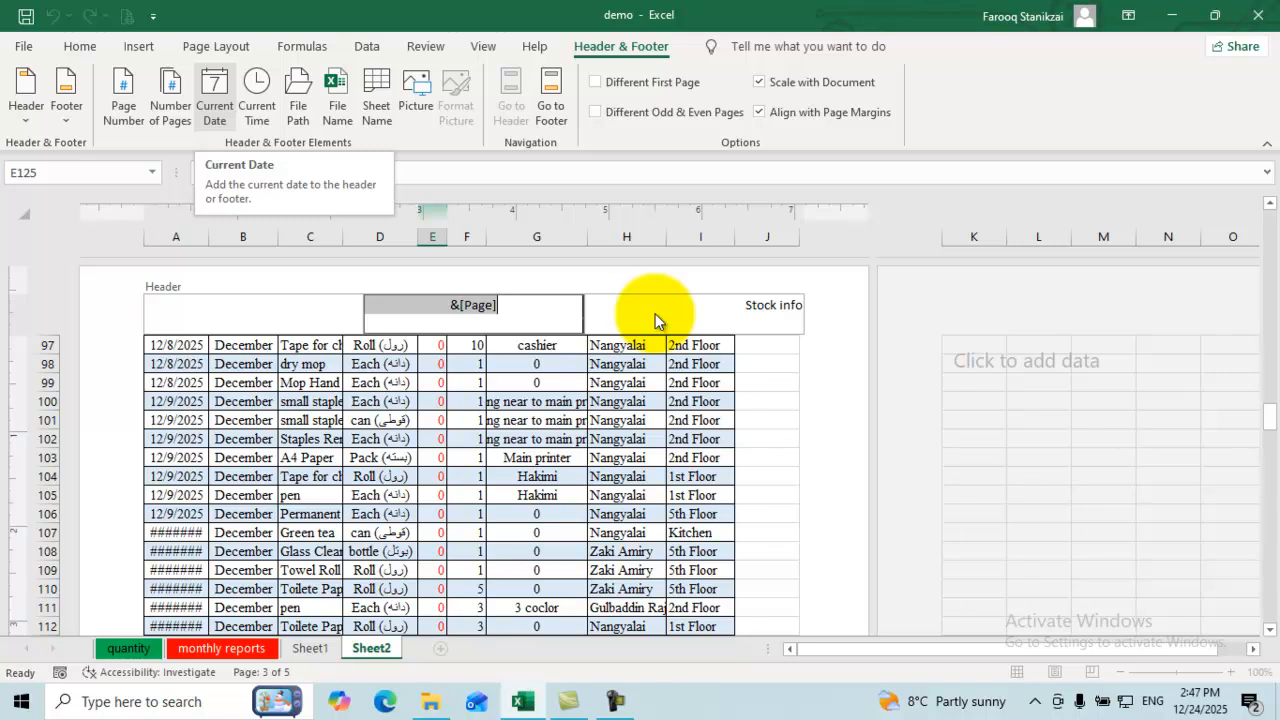
{"action": "left_click", "coordinate": [253, 314]}
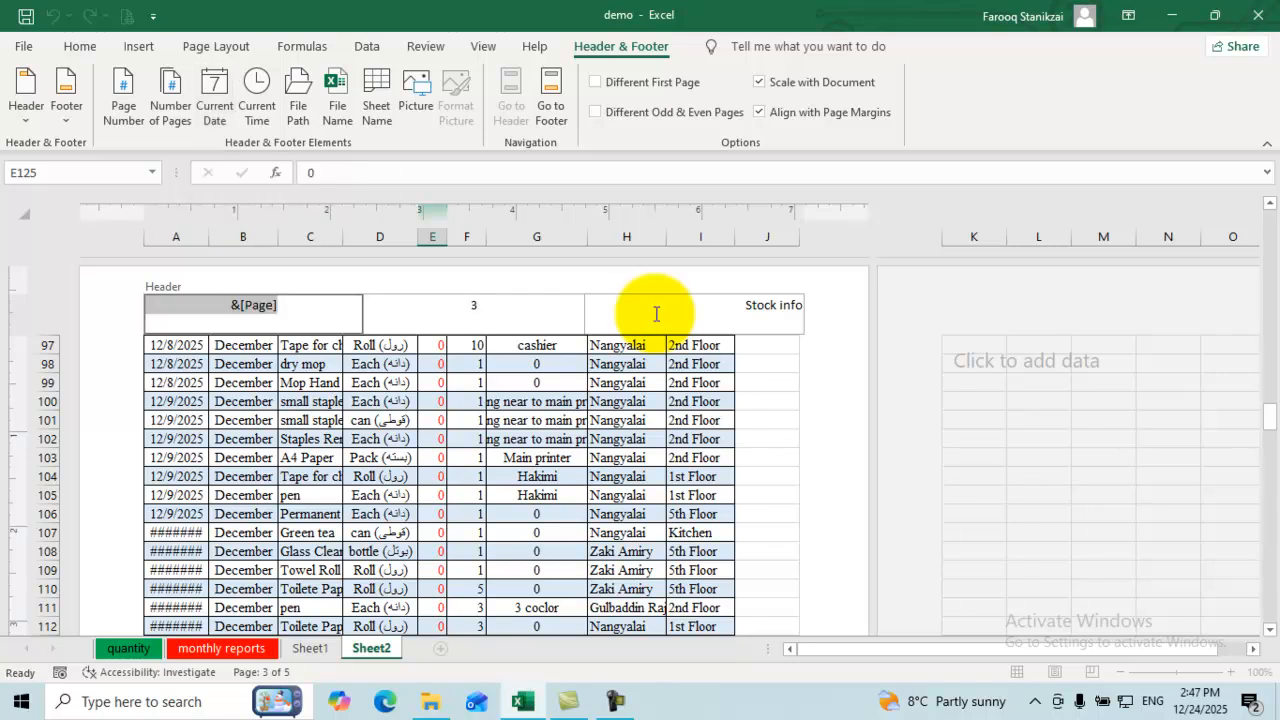
{"action": "left_click", "coordinate": [215, 97]}
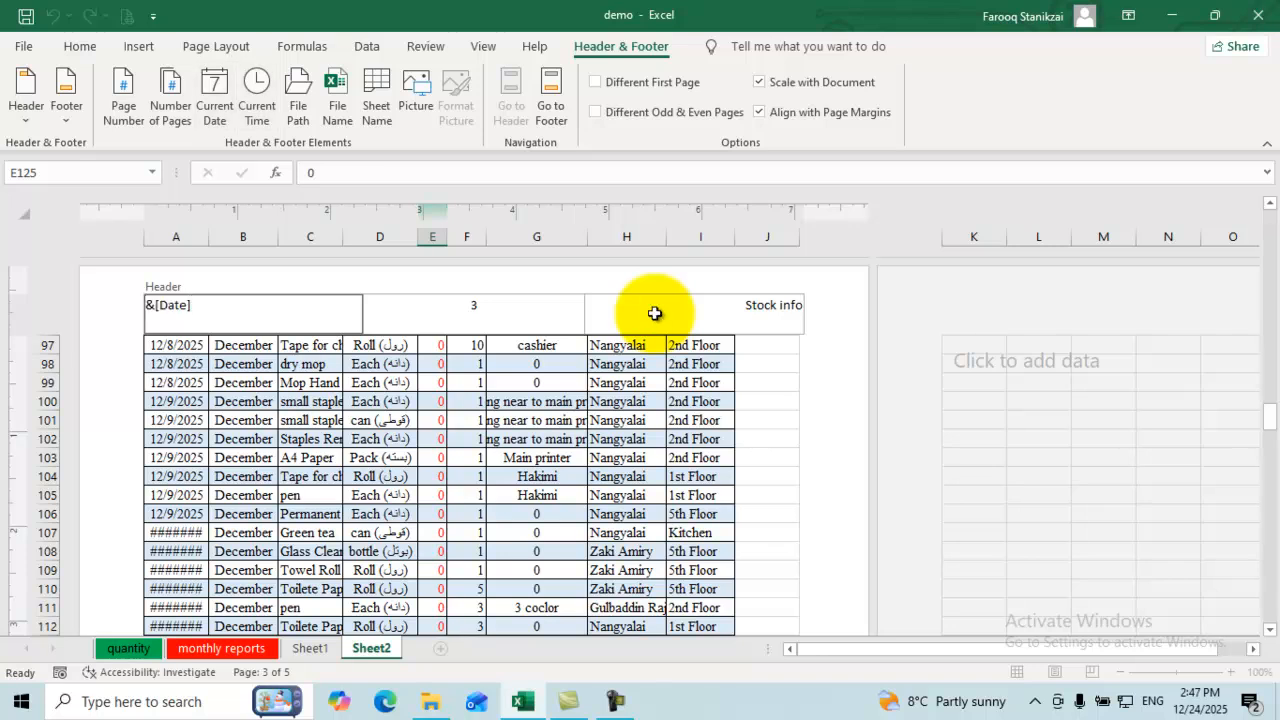
{"action": "left_click", "coordinate": [310, 420]}
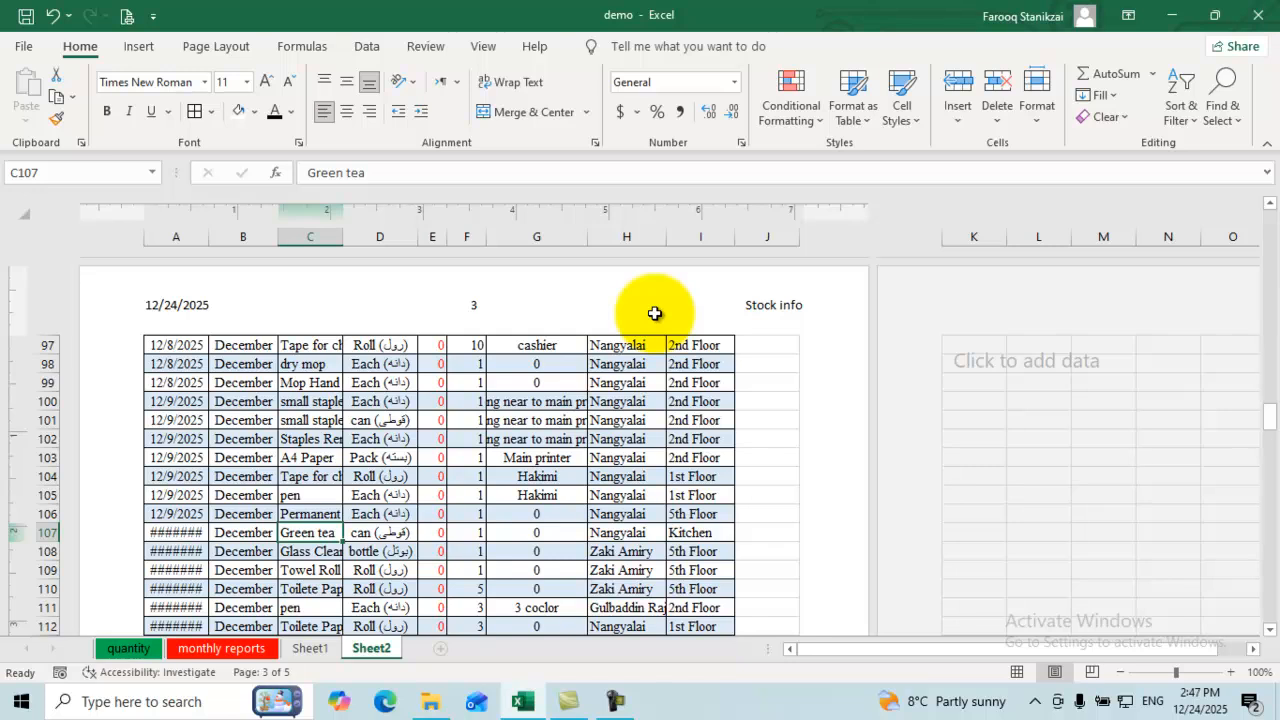
{"action": "scroll", "coordinate": [655, 313], "scroll_direction": "down", "scroll_amount": 18}
{"action": "scroll", "coordinate": [655, 313], "scroll_direction": "up", "scroll_amount": 4}
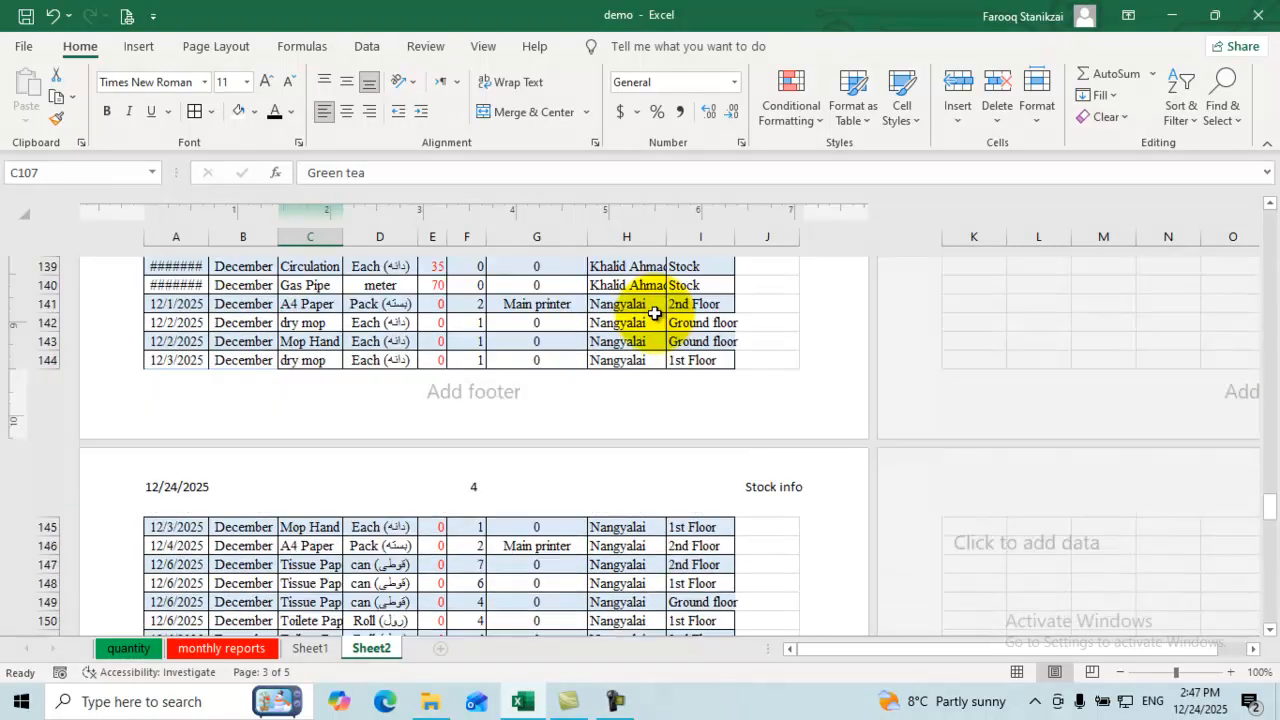
{"action": "scroll", "coordinate": [655, 313], "scroll_direction": "up", "scroll_amount": 18}
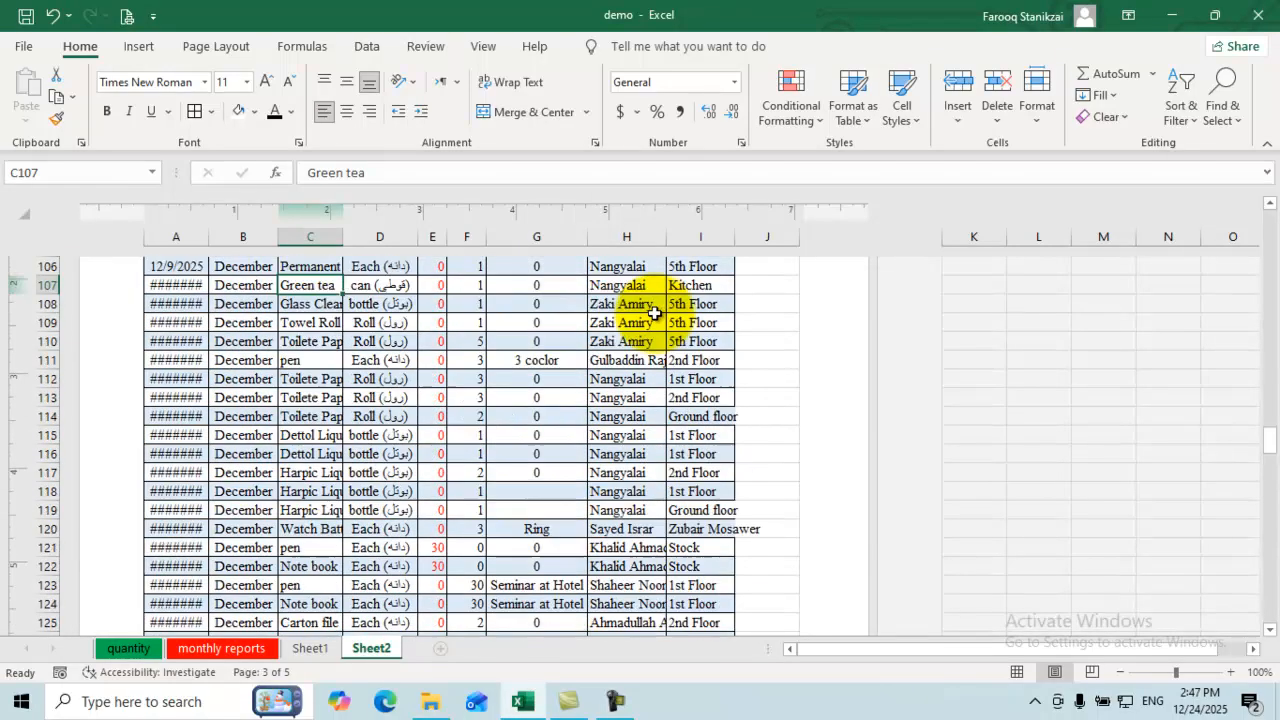
{"action": "scroll", "coordinate": [655, 313], "scroll_direction": "up", "scroll_amount": 15}
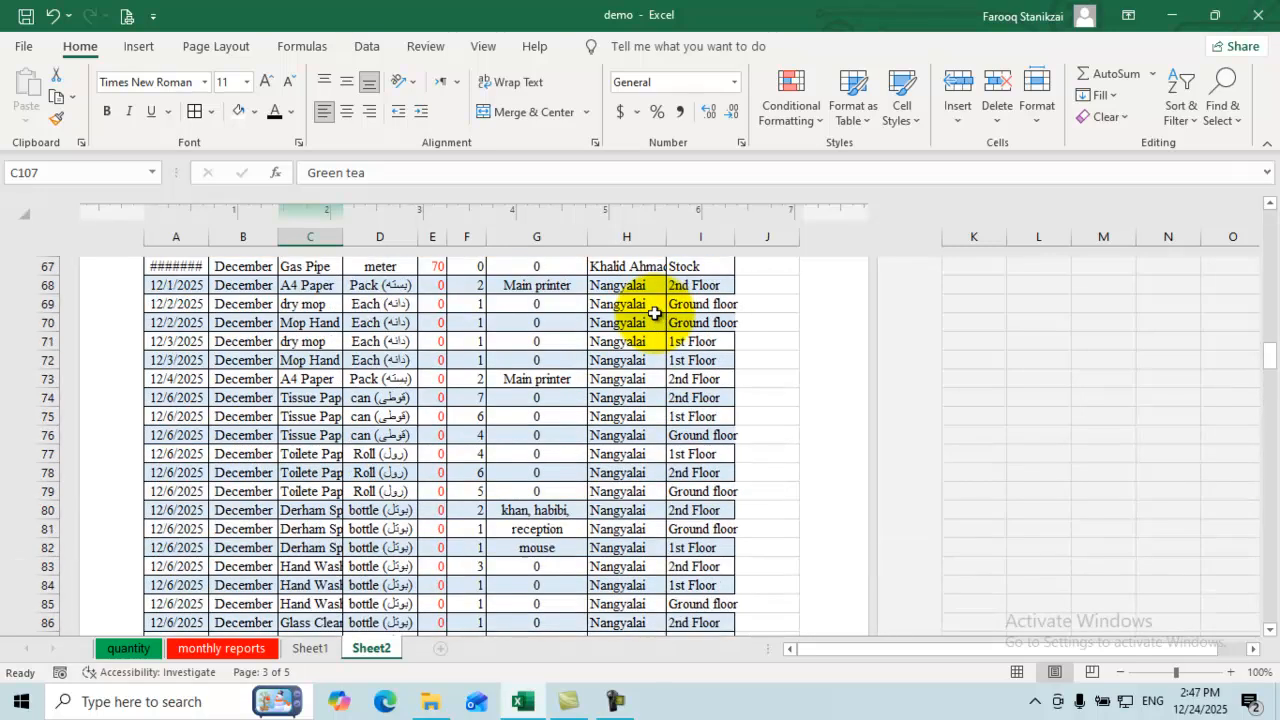
{"action": "scroll", "coordinate": [655, 313], "scroll_direction": "up", "scroll_amount": 6}
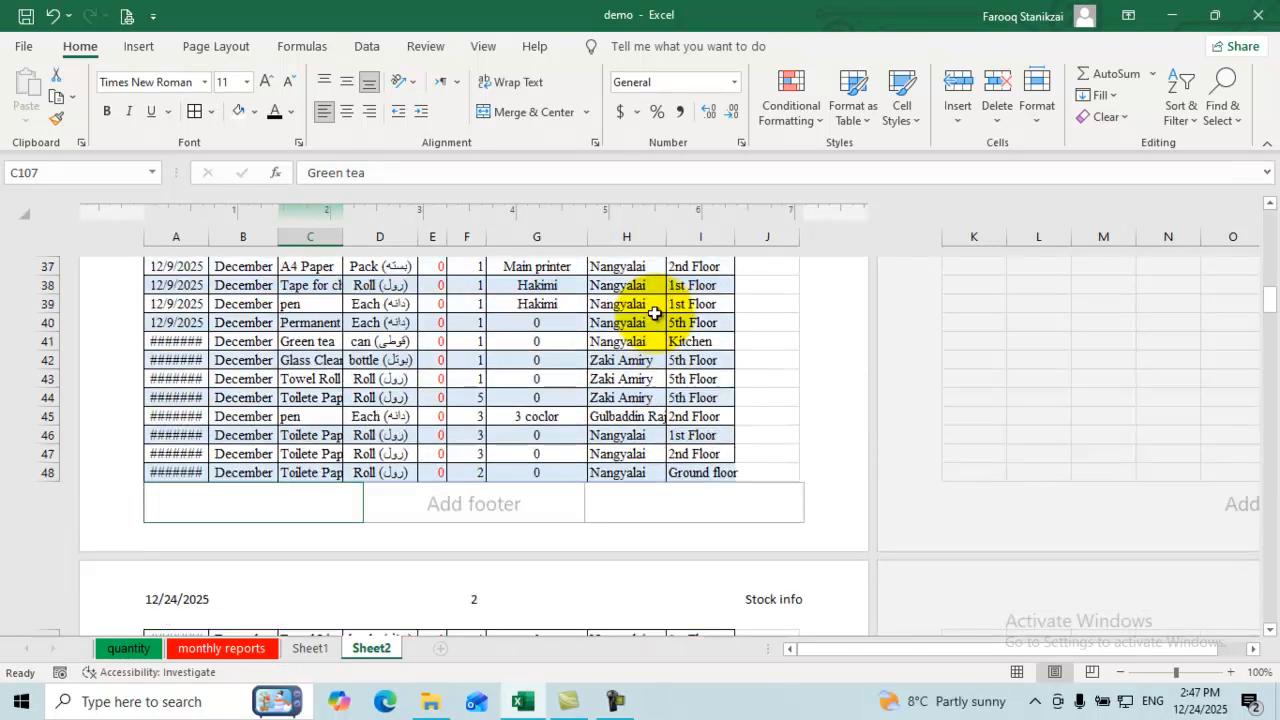
{"action": "scroll", "coordinate": [655, 320], "scroll_direction": "up", "scroll_amount": 8}
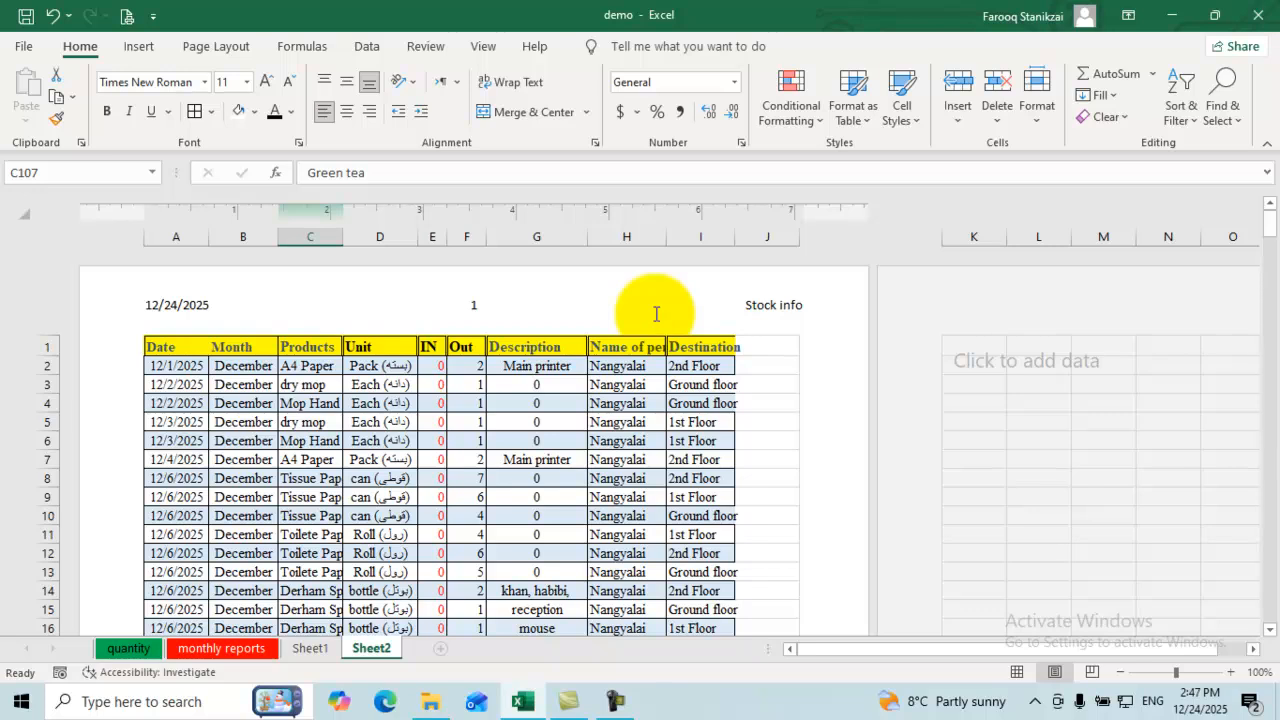
Step: Dismiss an accidental hyperlink dialog and put the file path in the centre header
{"action": "left_click", "coordinate": [655, 314]}
{"action": "key", "text": "alt"}
{"action": "key", "text": "n"}
{"action": "key", "text": "i"}
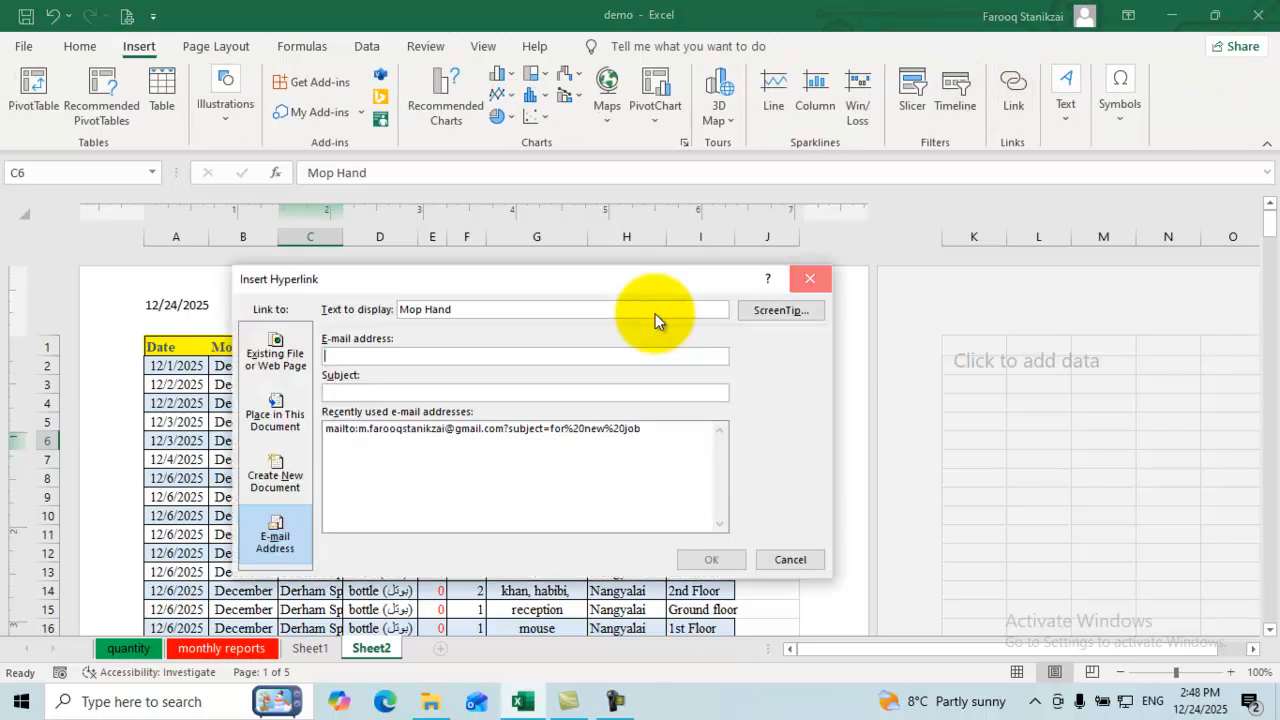
{"action": "key", "text": "Escape"}
{"action": "key", "text": "alt+n"}
{"action": "key", "text": "x"}
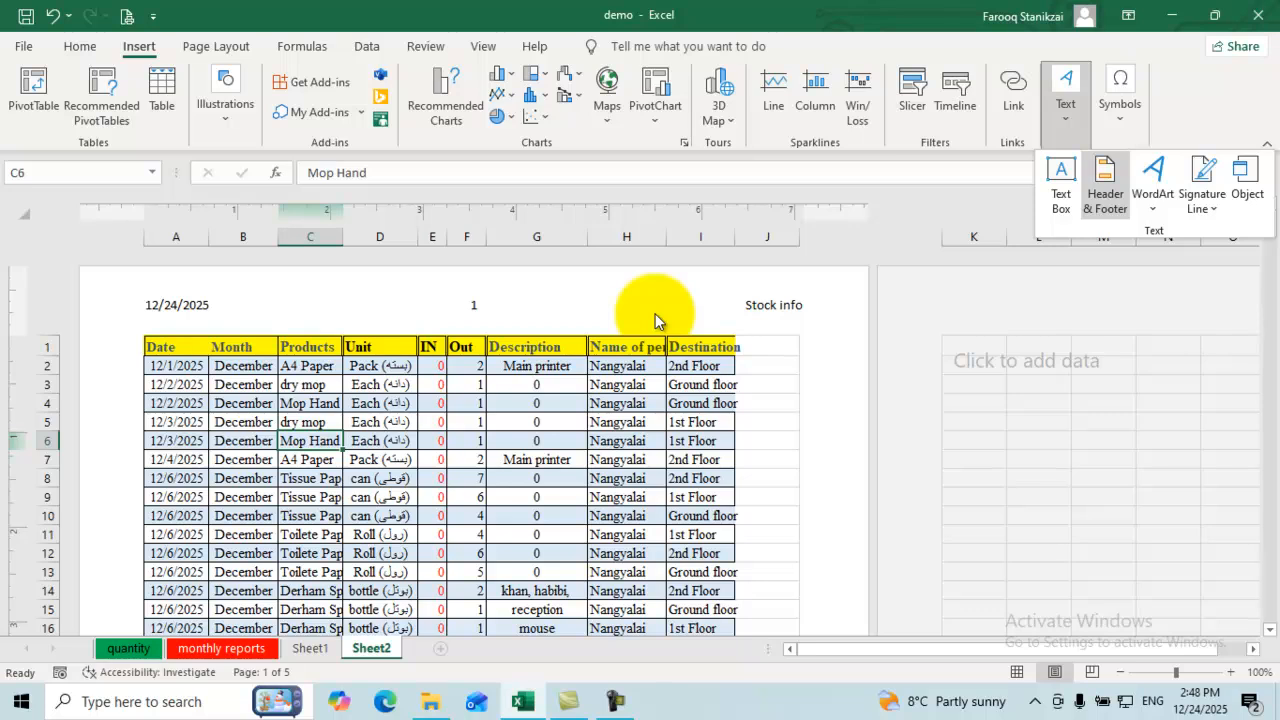
{"action": "key", "text": "h"}
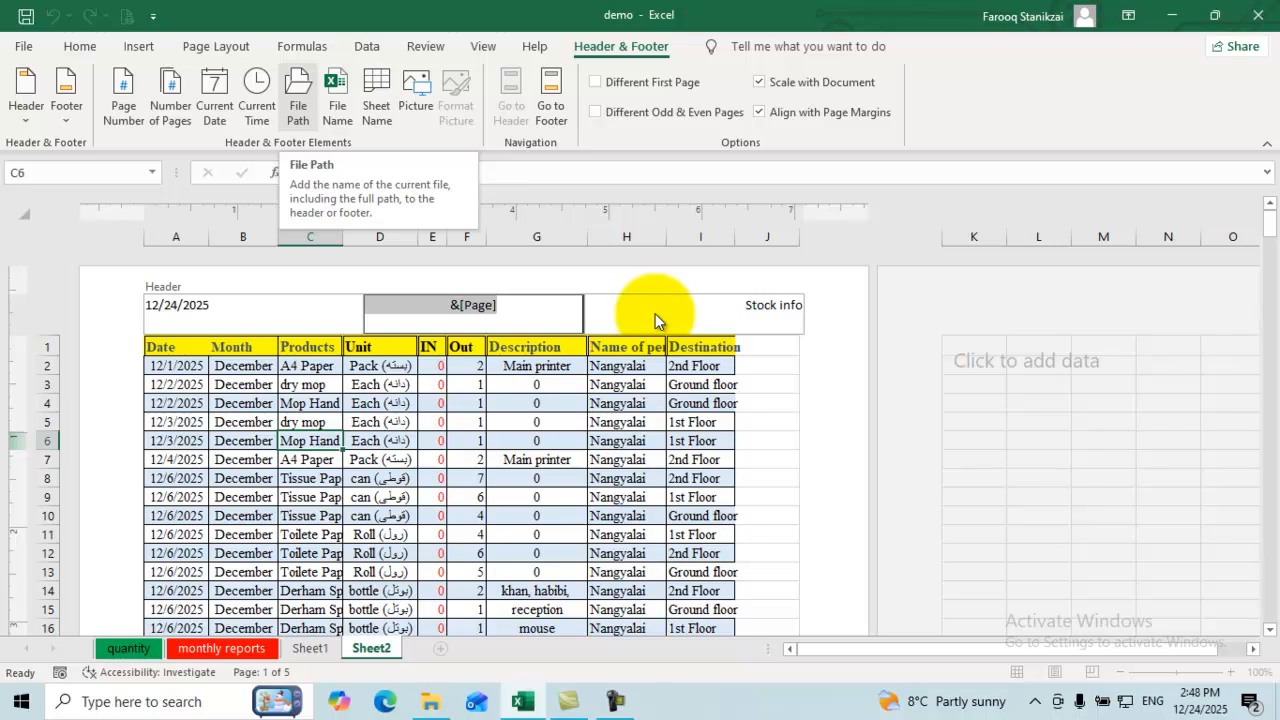
{"action": "left_click", "coordinate": [298, 97]}
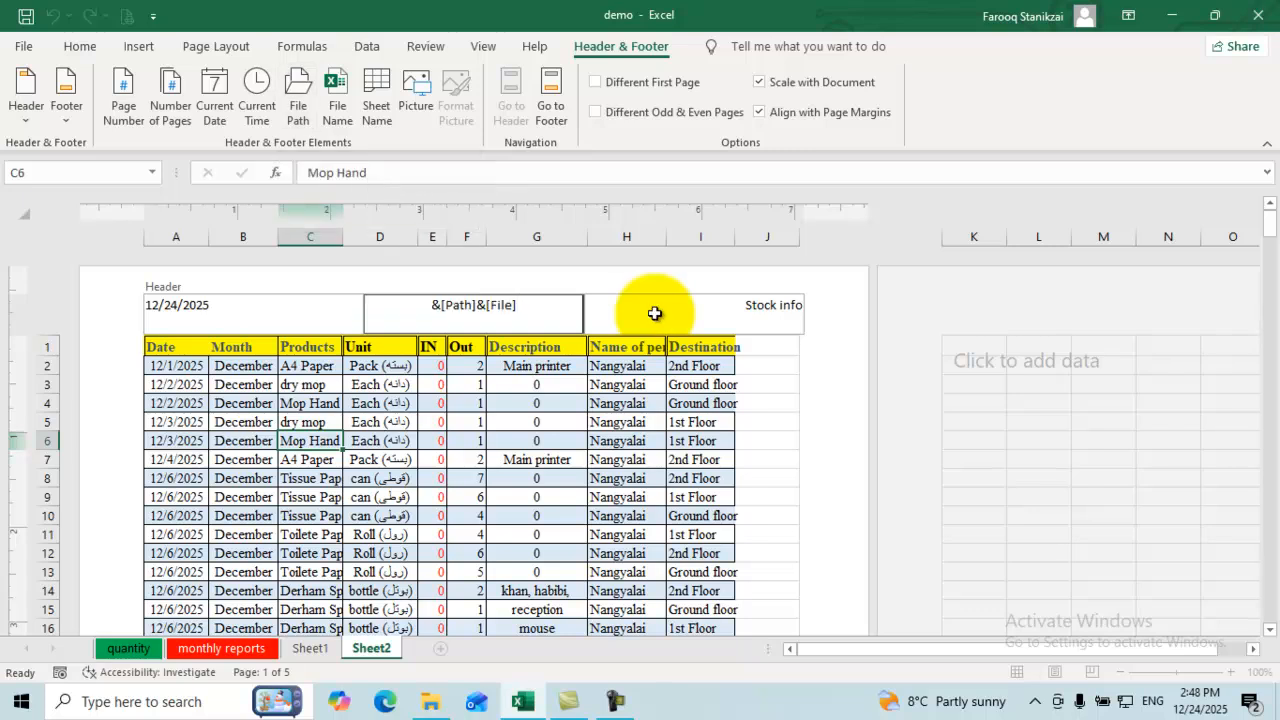
{"action": "left_click", "coordinate": [466, 422]}
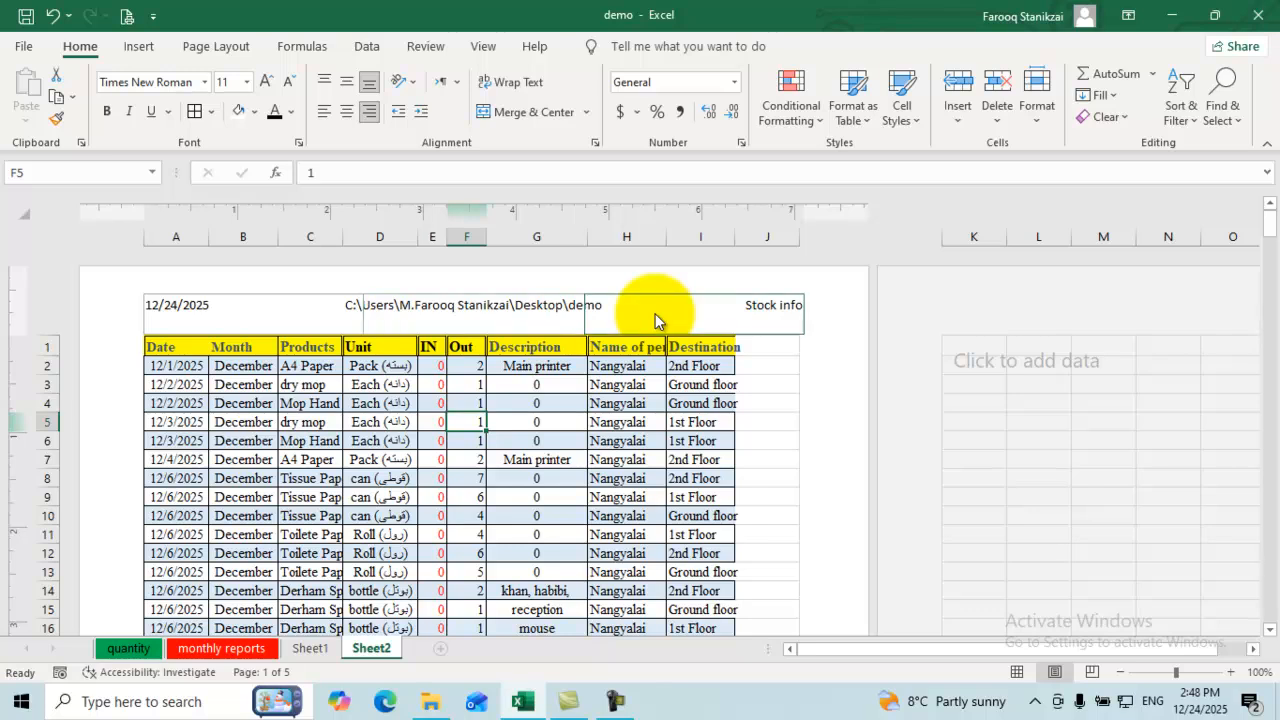
Step: Replace the centre header's file path with the sheet name, Sheet2
{"action": "left_click", "coordinate": [474, 312]}
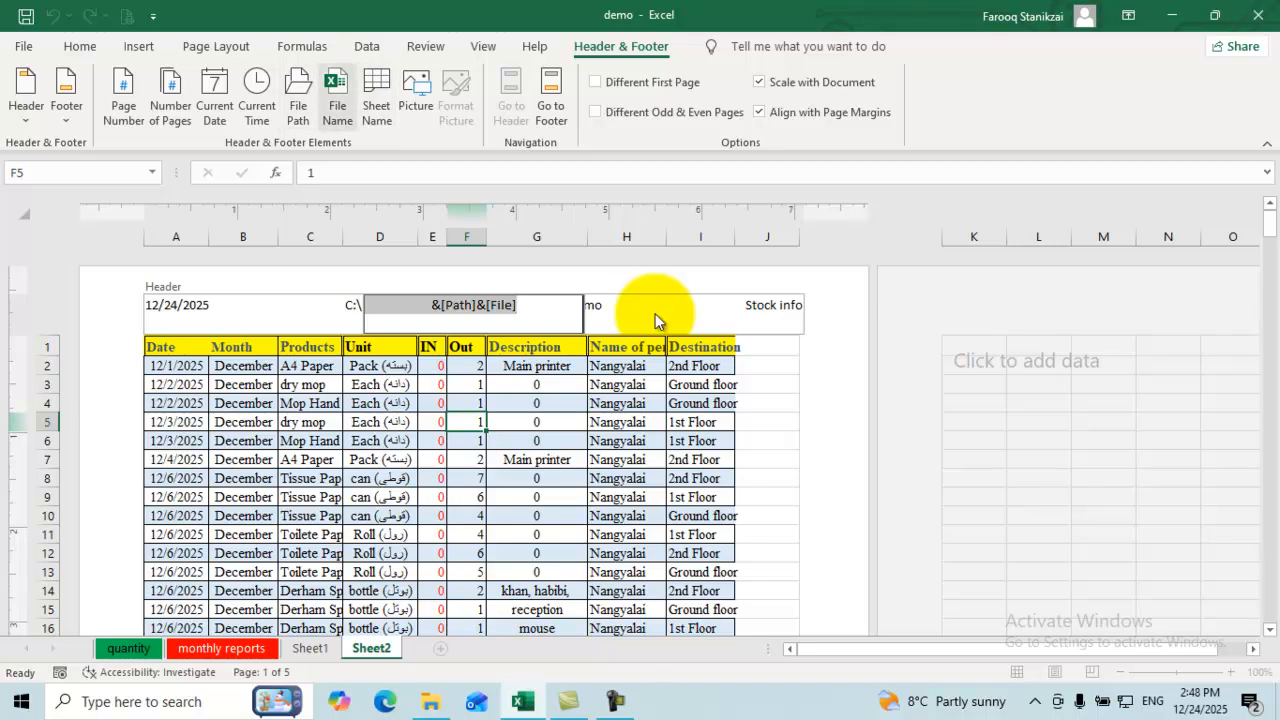
{"action": "left_click", "coordinate": [377, 97]}
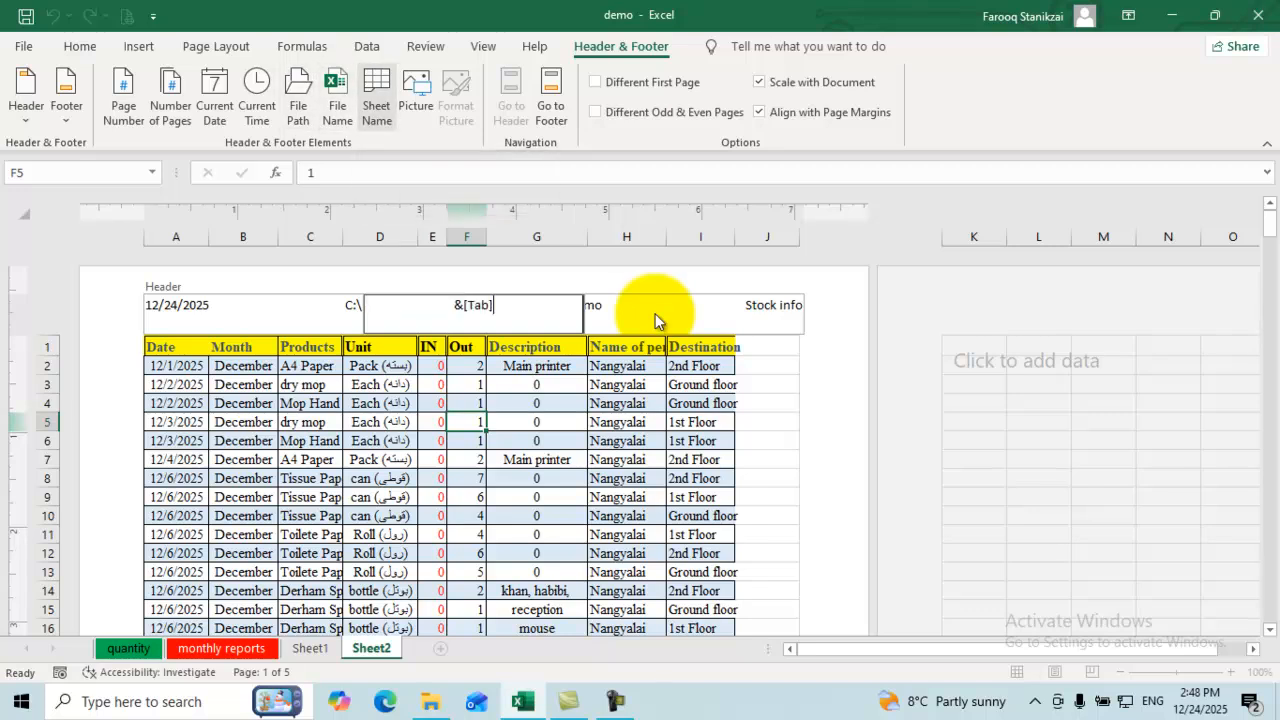
{"action": "left_click", "coordinate": [536, 385]}
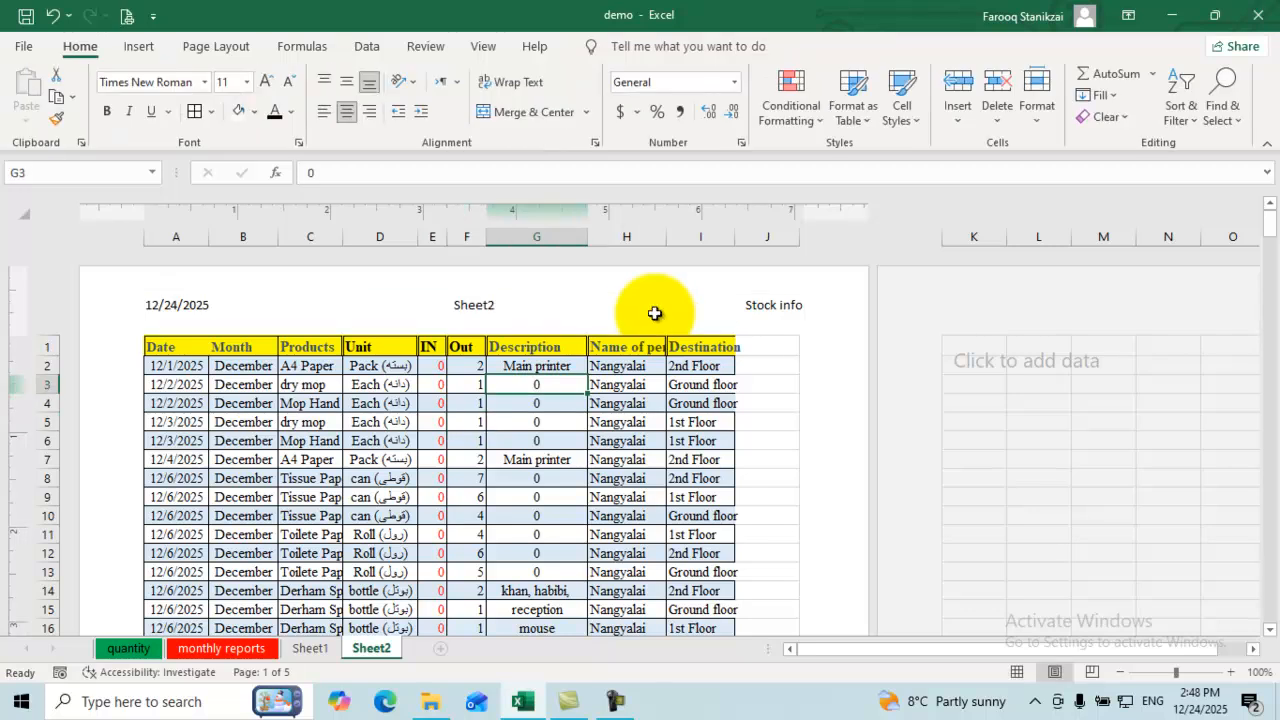
{"action": "scroll", "coordinate": [654, 313], "scroll_direction": "down", "scroll_amount": 15}
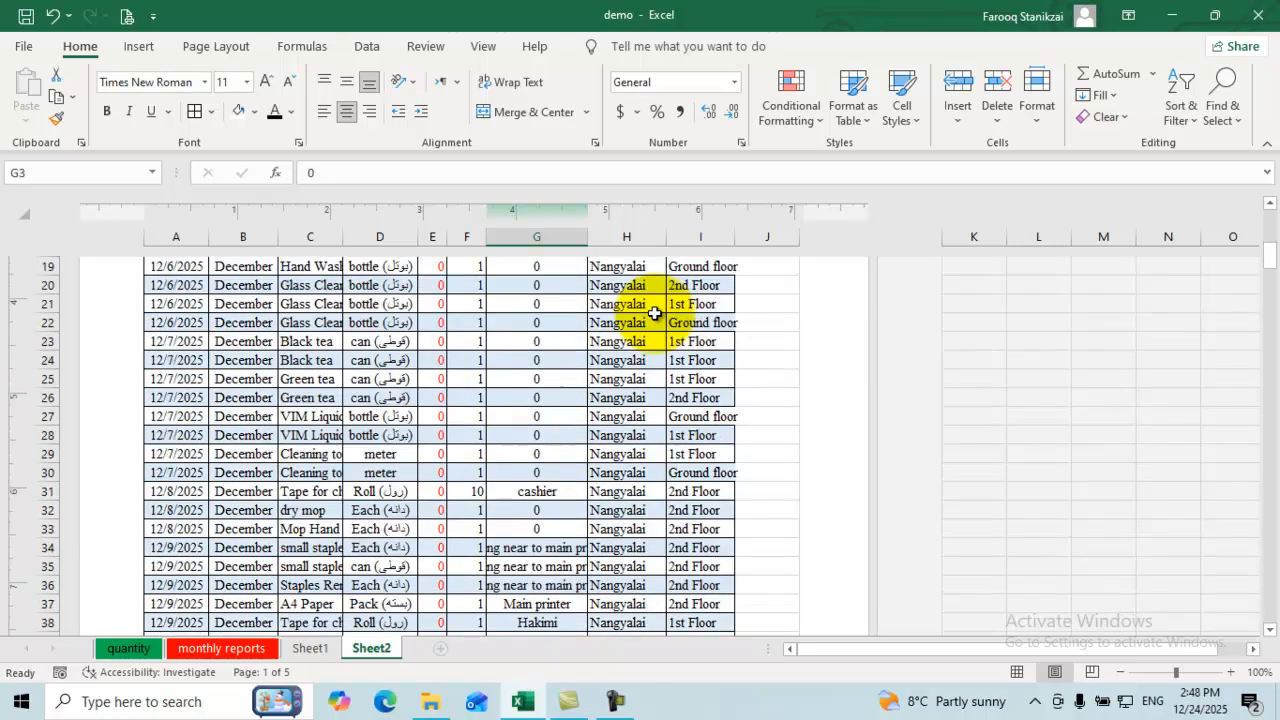
{"action": "scroll", "coordinate": [654, 313], "scroll_direction": "up", "scroll_amount": 5}
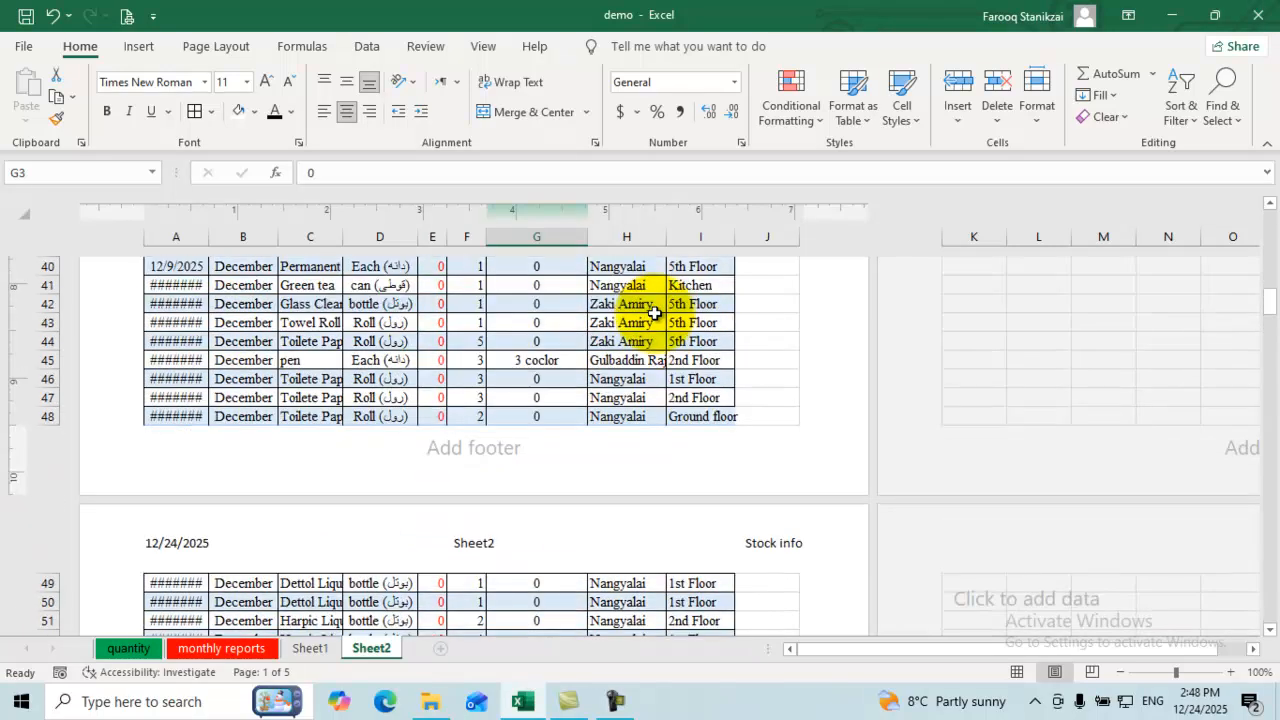
{"action": "scroll", "coordinate": [654, 313], "scroll_direction": "up", "scroll_amount": 13}
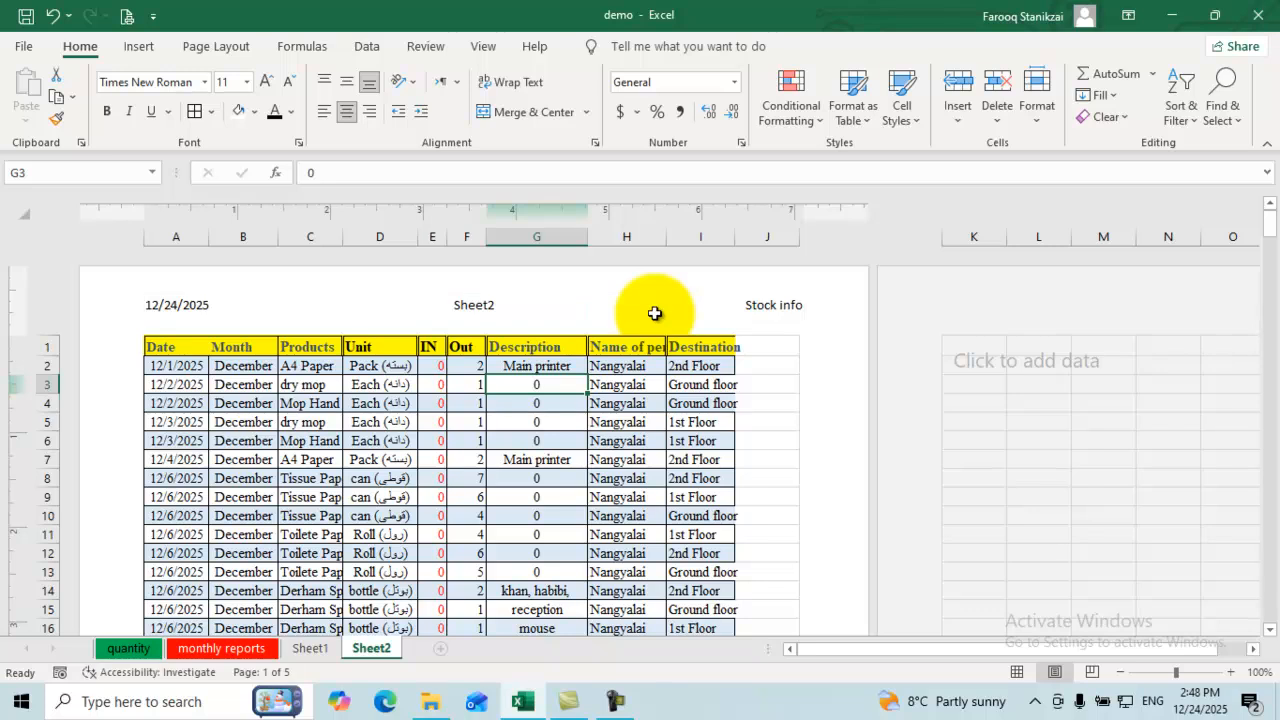
Step: Replace 'Stock info' in the right header with the download emblem picture
{"action": "left_click", "coordinate": [655, 313]}
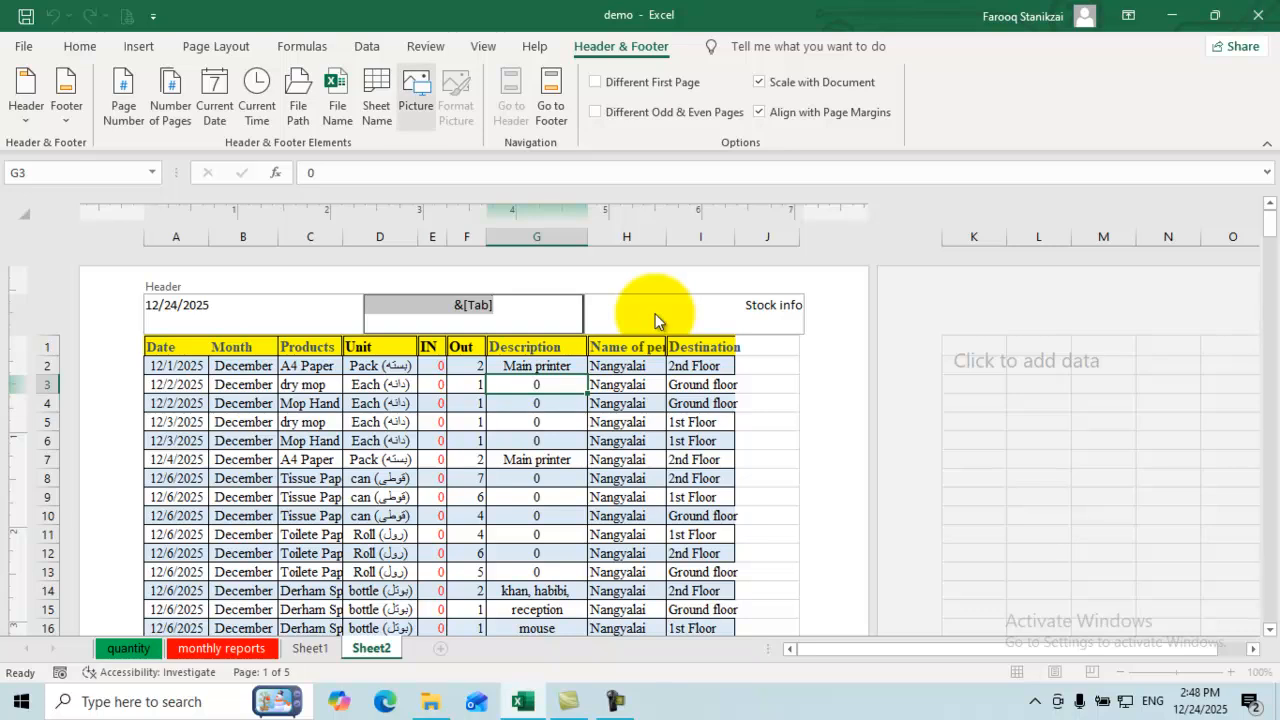
{"action": "left_click", "coordinate": [656, 316]}
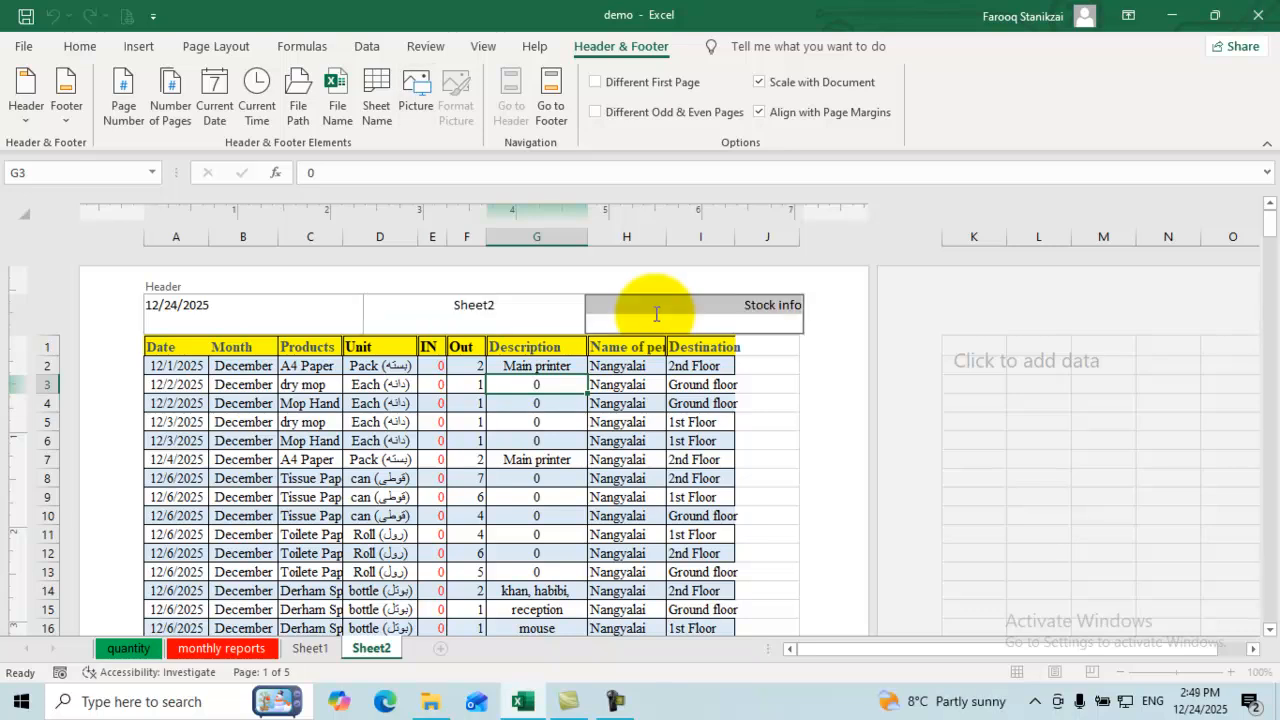
{"action": "key", "text": "Delete"}
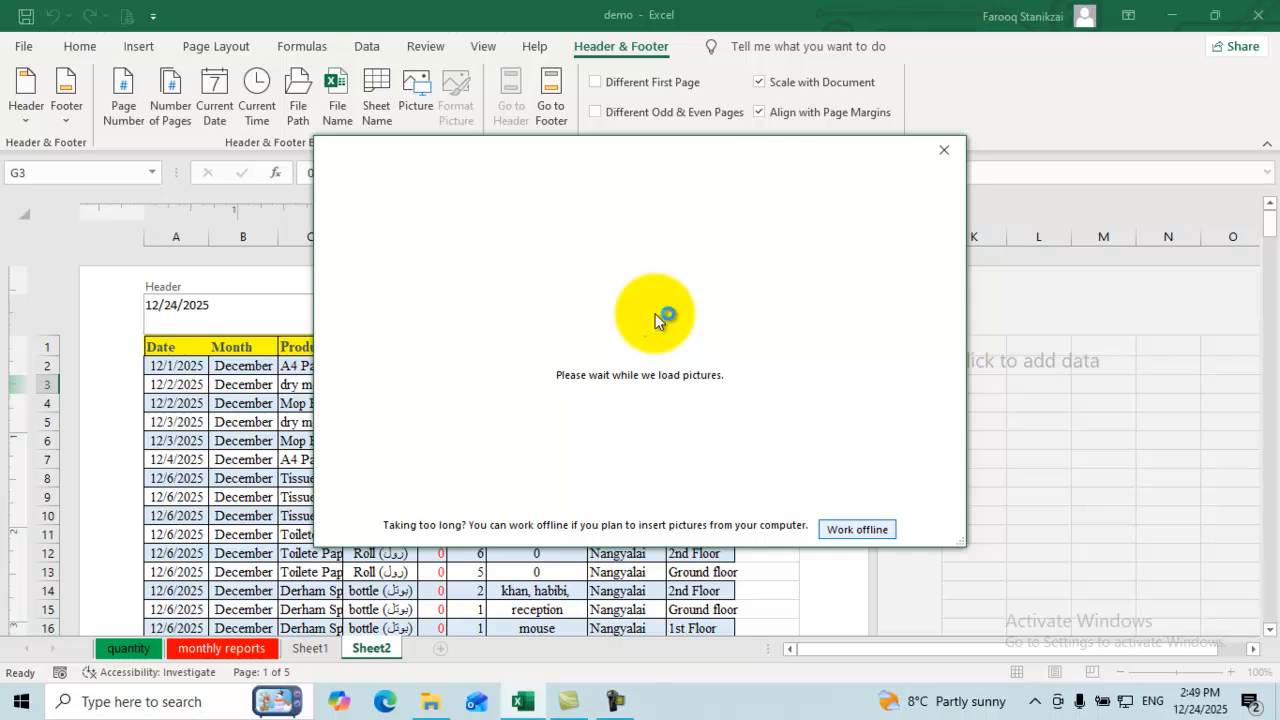
{"action": "left_click", "coordinate": [524, 251]}
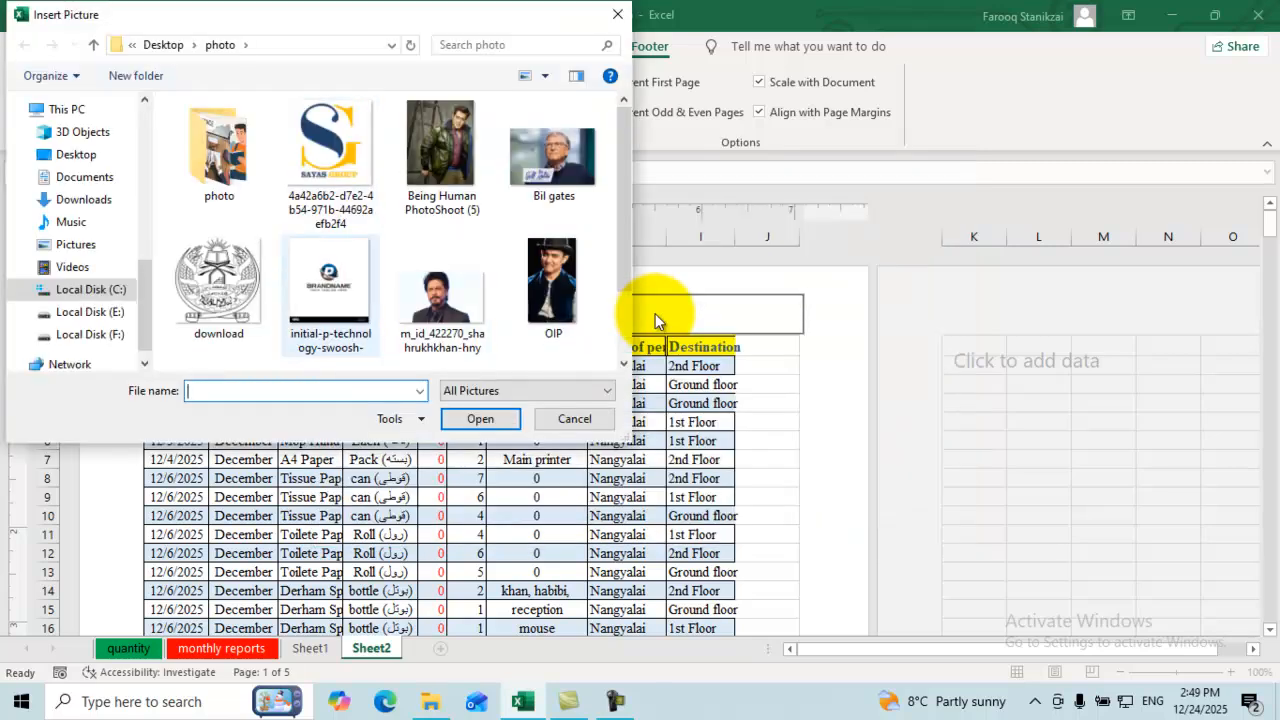
{"action": "left_click", "coordinate": [219, 288]}
{"action": "key", "text": "Return"}
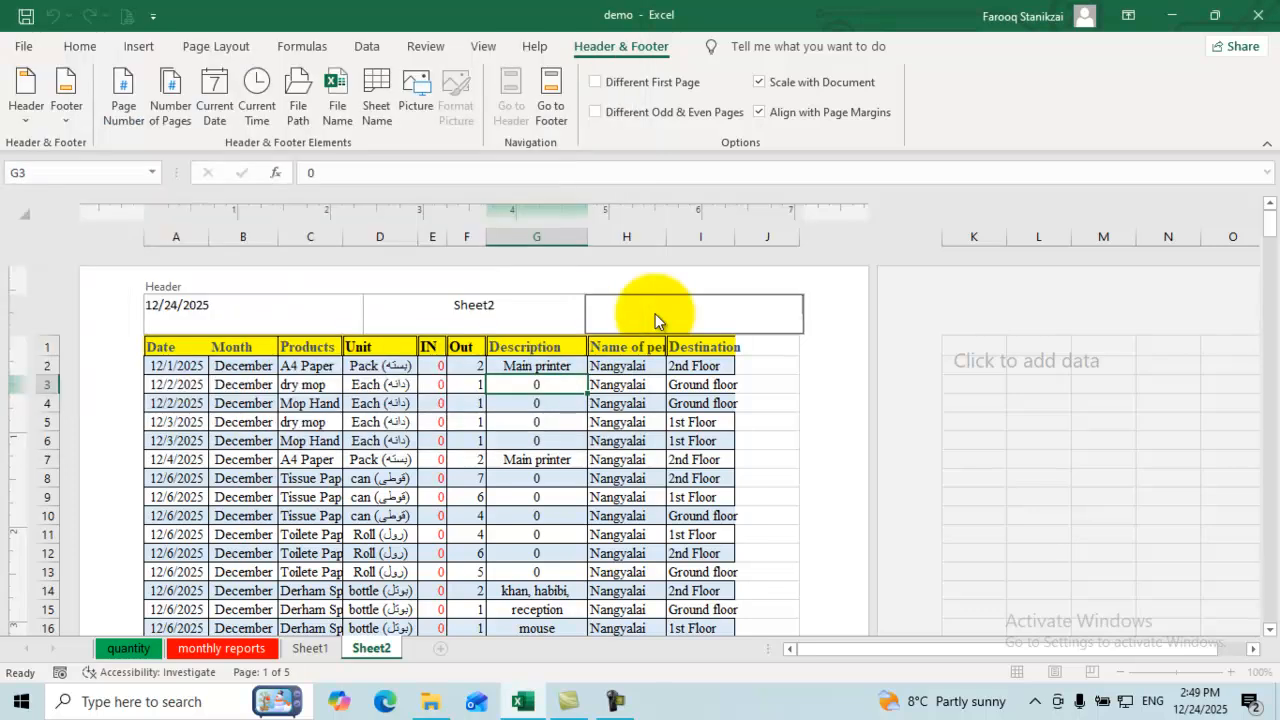
{"action": "left_click", "coordinate": [767, 422]}
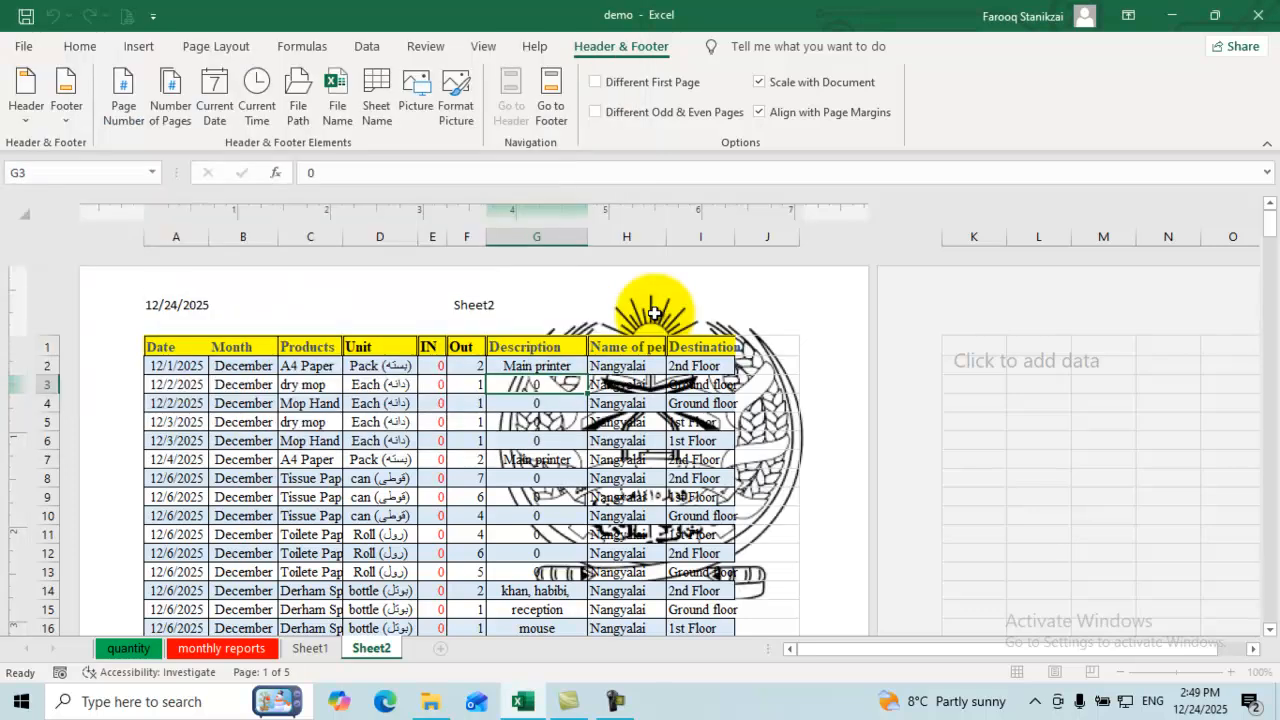
Step: Shrink the header picture's width to 0.6 inch
{"action": "left_click", "coordinate": [654, 313]}
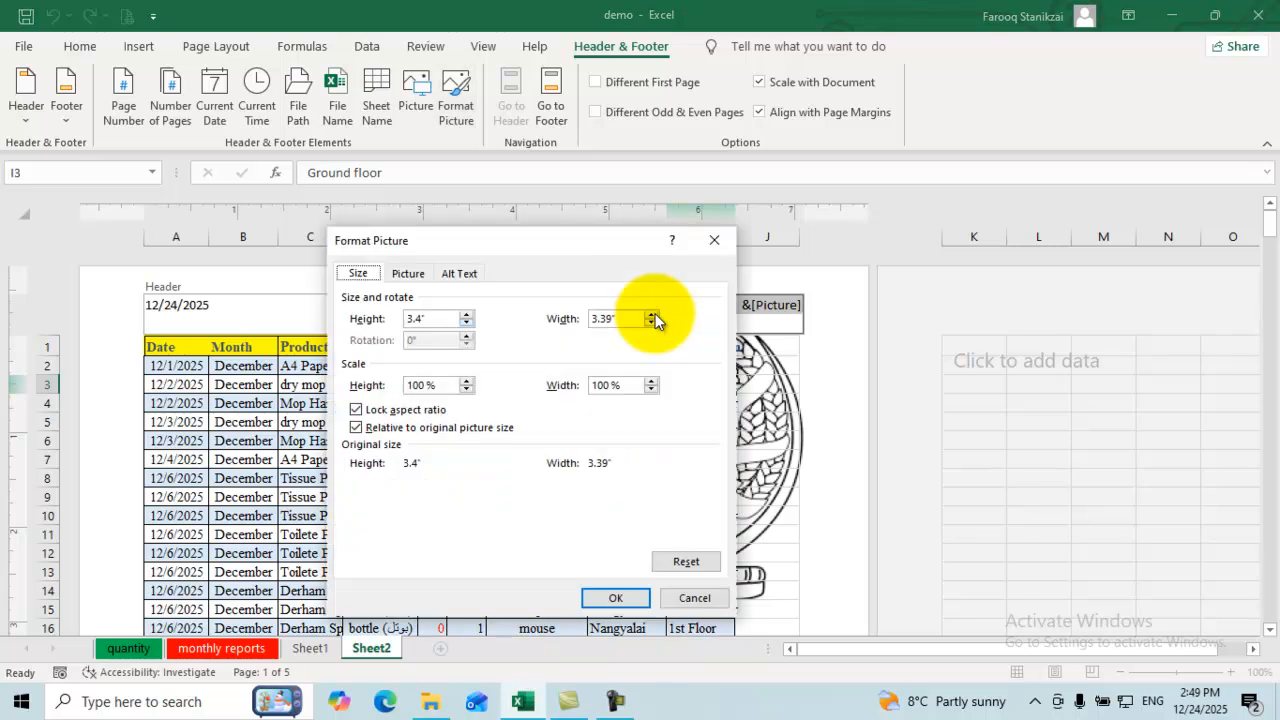
{"action": "left_click", "coordinate": [652, 322]}
{"action": "left_click", "coordinate": [652, 322]}
{"action": "left_click", "coordinate": [652, 322]}
{"action": "left_click", "coordinate": [652, 322]}
{"action": "left_click", "coordinate": [652, 322]}
{"action": "left_click", "coordinate": [652, 322]}
{"action": "left_click", "coordinate": [652, 322]}
{"action": "left_click", "coordinate": [652, 322]}
{"action": "left_click_drag", "start_coordinate": [652, 322], "coordinate": [652, 322]}
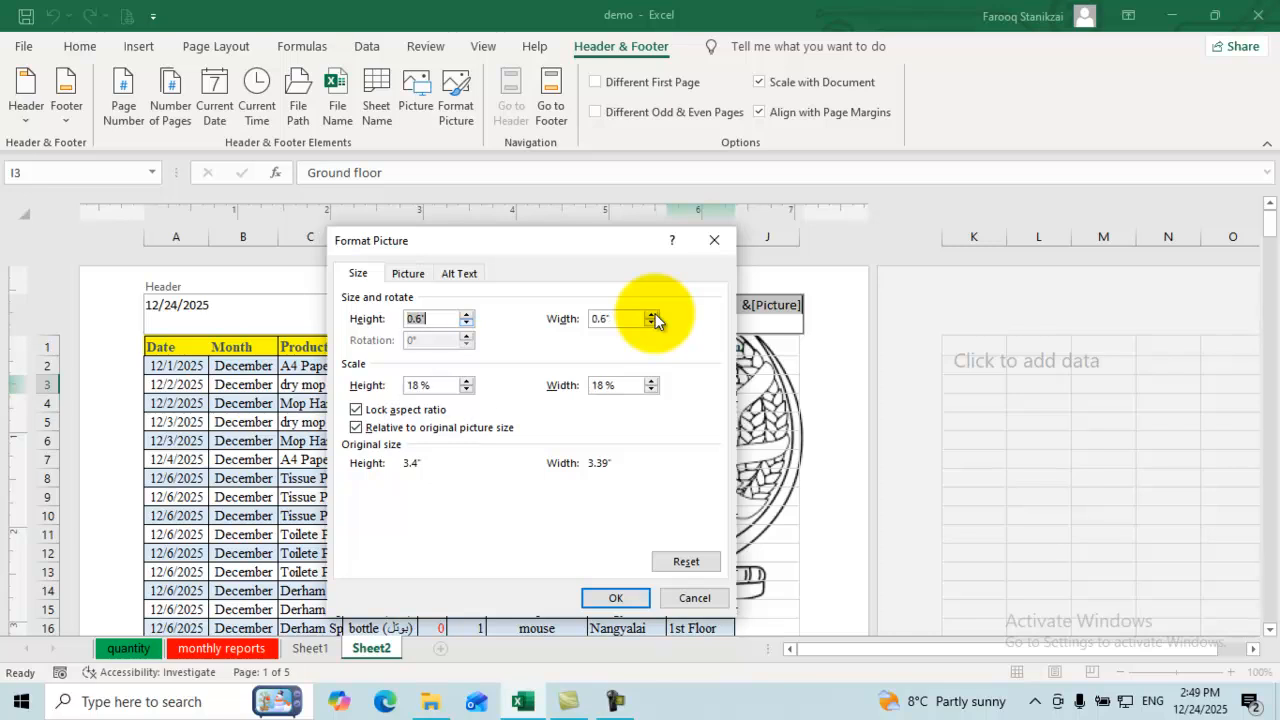
{"action": "key", "text": "Return"}
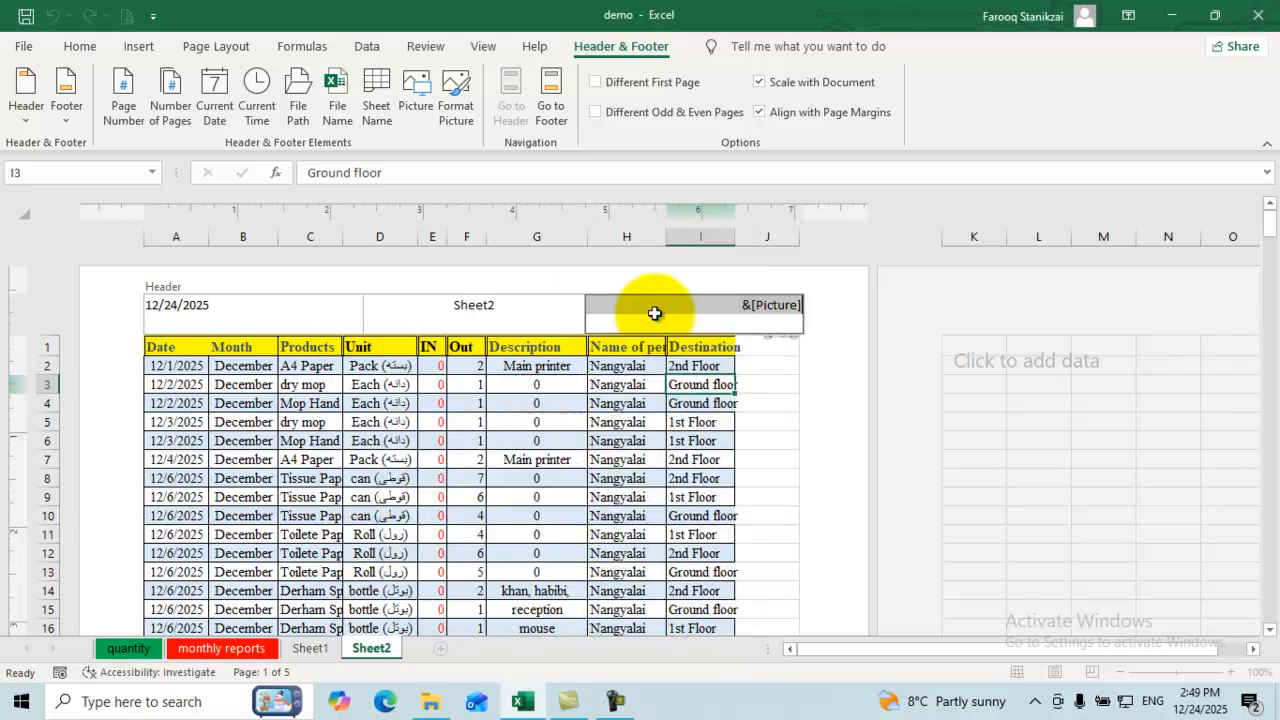
{"action": "left_click", "coordinate": [654, 313]}
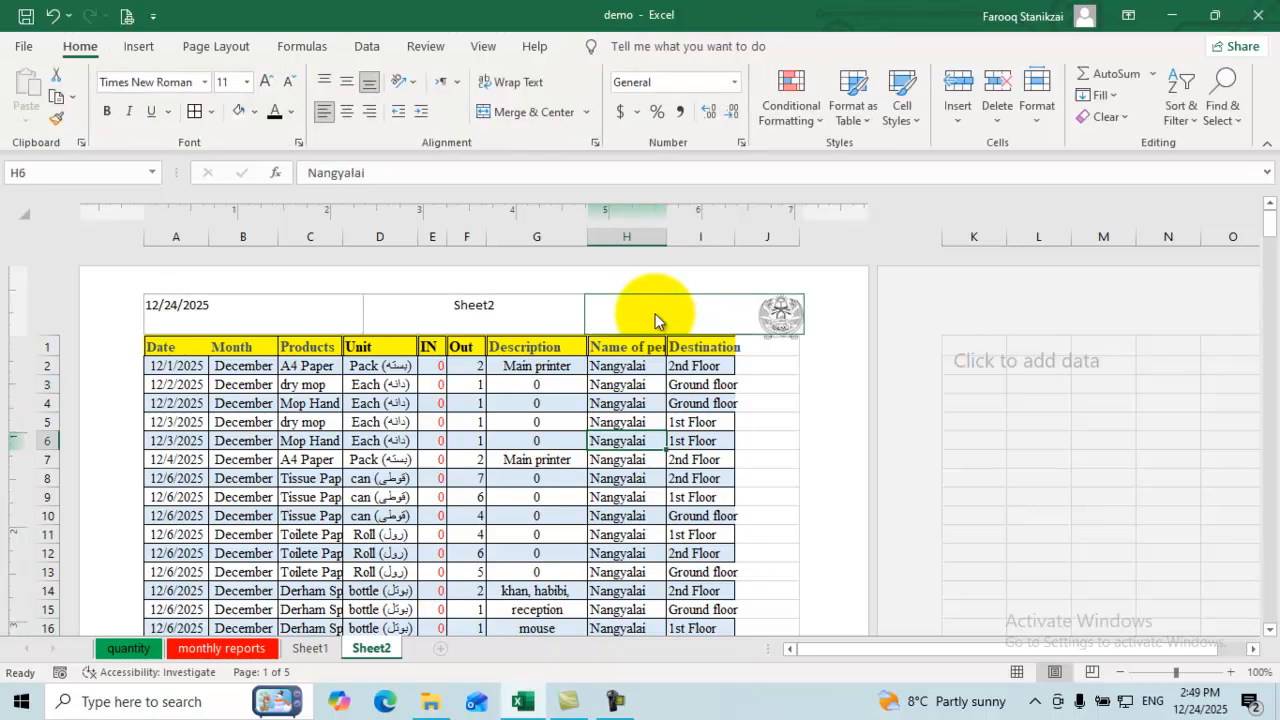
Step: Replace the sheet name in the centre header with 'ABC LTD'
{"action": "left_click", "coordinate": [655, 314]}
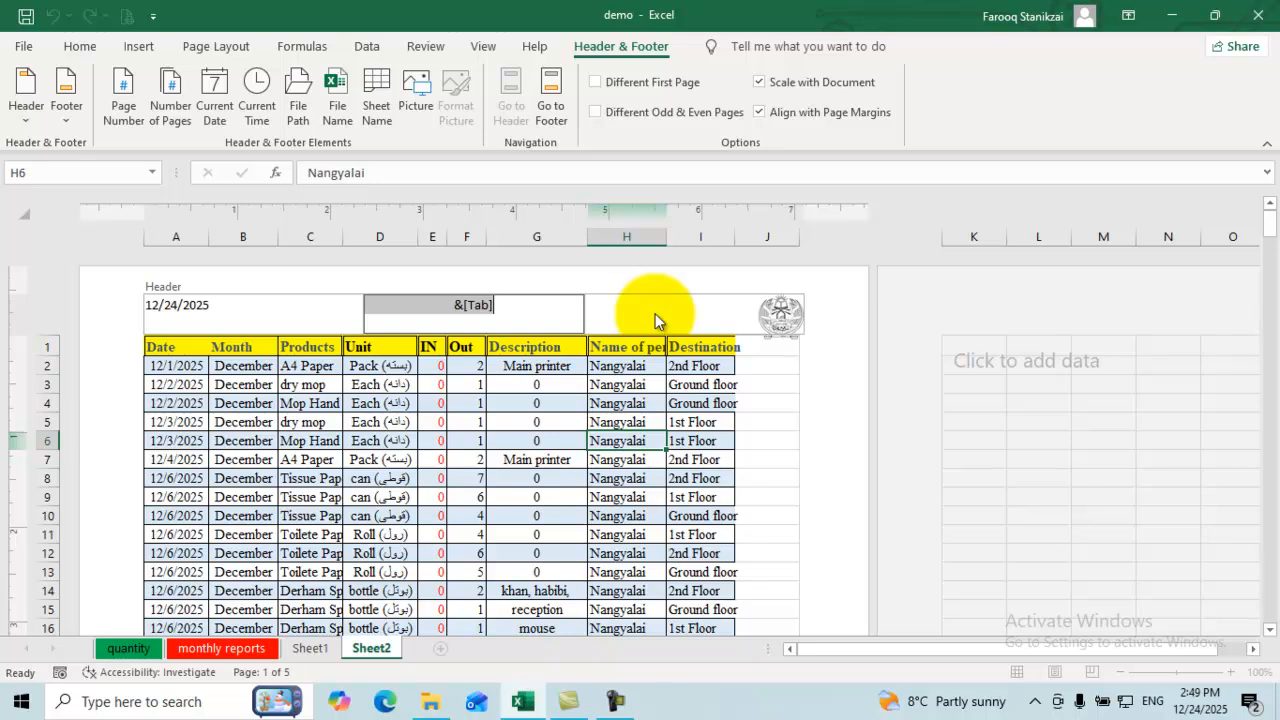
{"action": "key", "text": "Delete"}
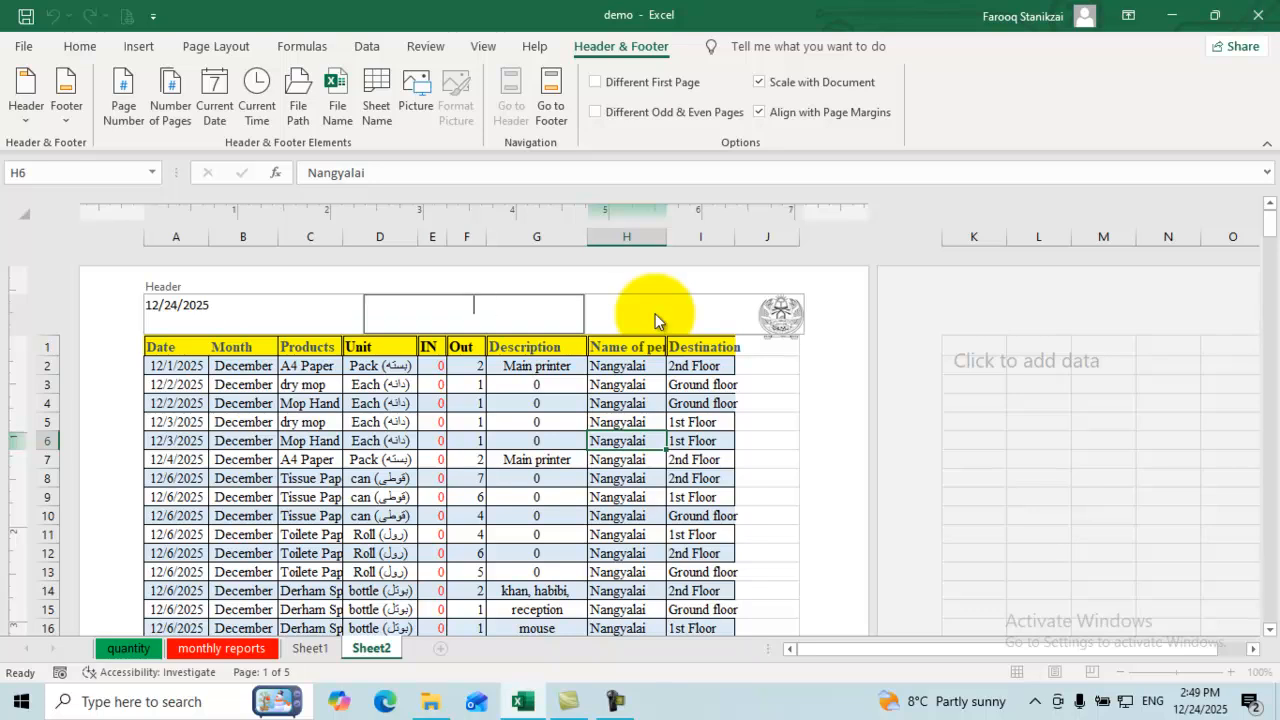
{"action": "type", "text": "ABC LTD"}
{"action": "left_click", "coordinate": [536, 422]}
Step: Replace the left header's date with 'Ministry of Finance'
{"action": "left_click", "coordinate": [220, 308]}
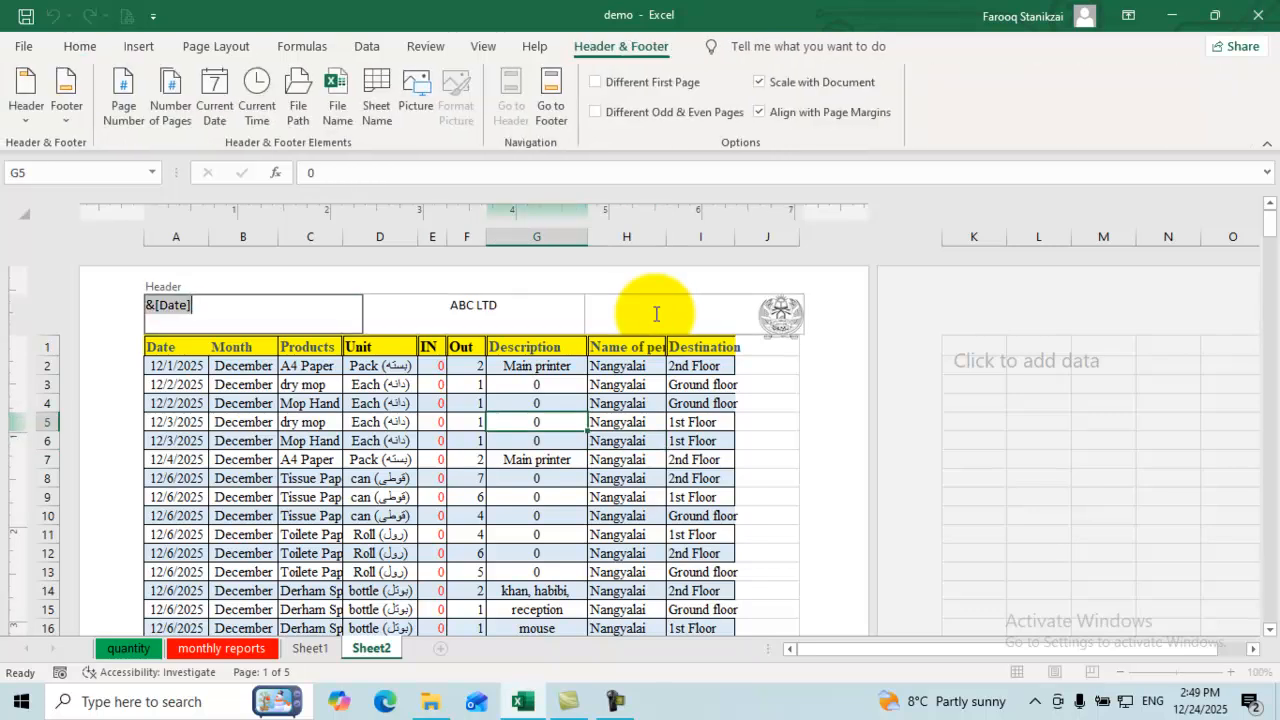
{"action": "key", "text": "BackSpace"}
{"action": "type", "text": "Misn"}
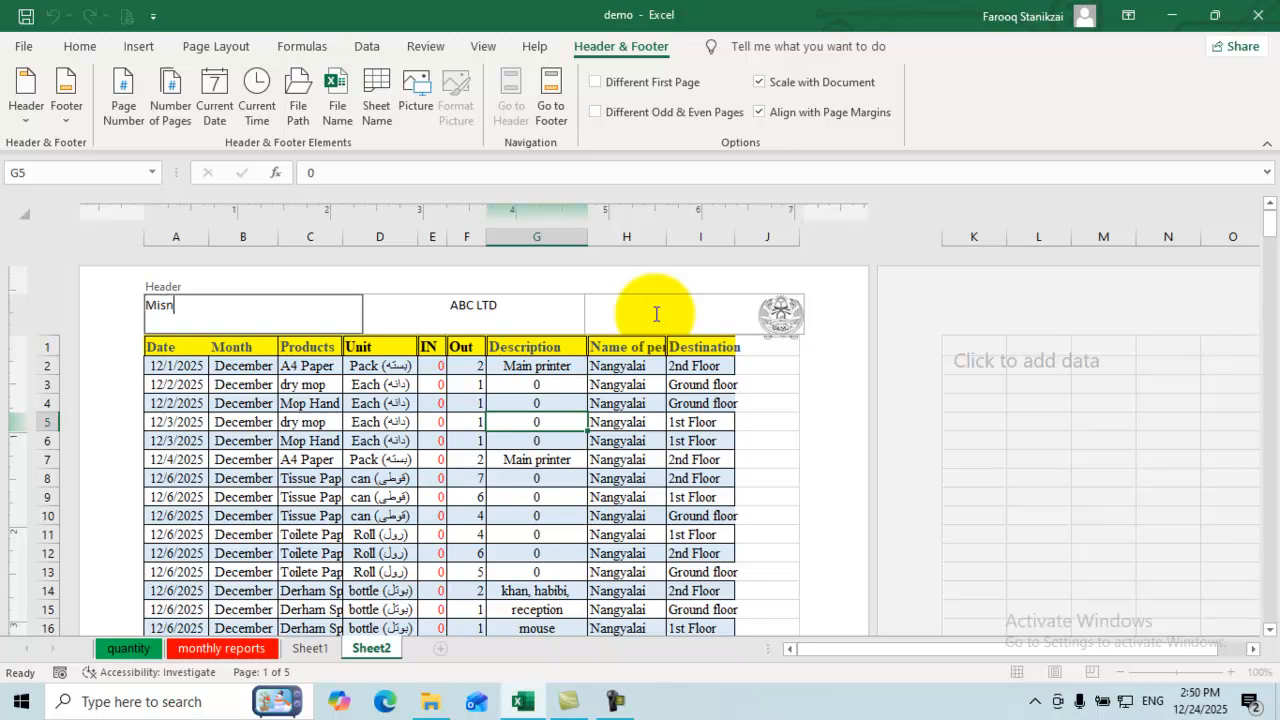
{"action": "key", "text": "BackSpace"}
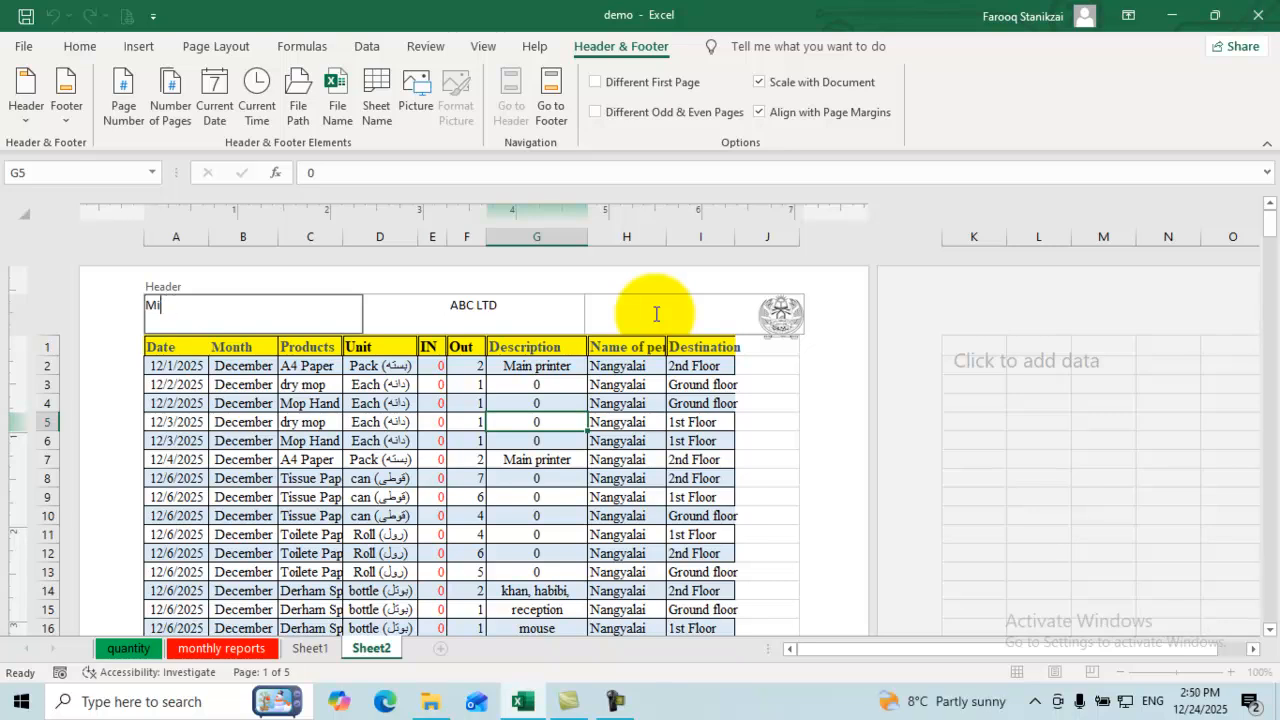
{"action": "key", "text": "BackSpace"}
{"action": "type", "text": "nistry of Finance"}
{"action": "left_click", "coordinate": [310, 497]}
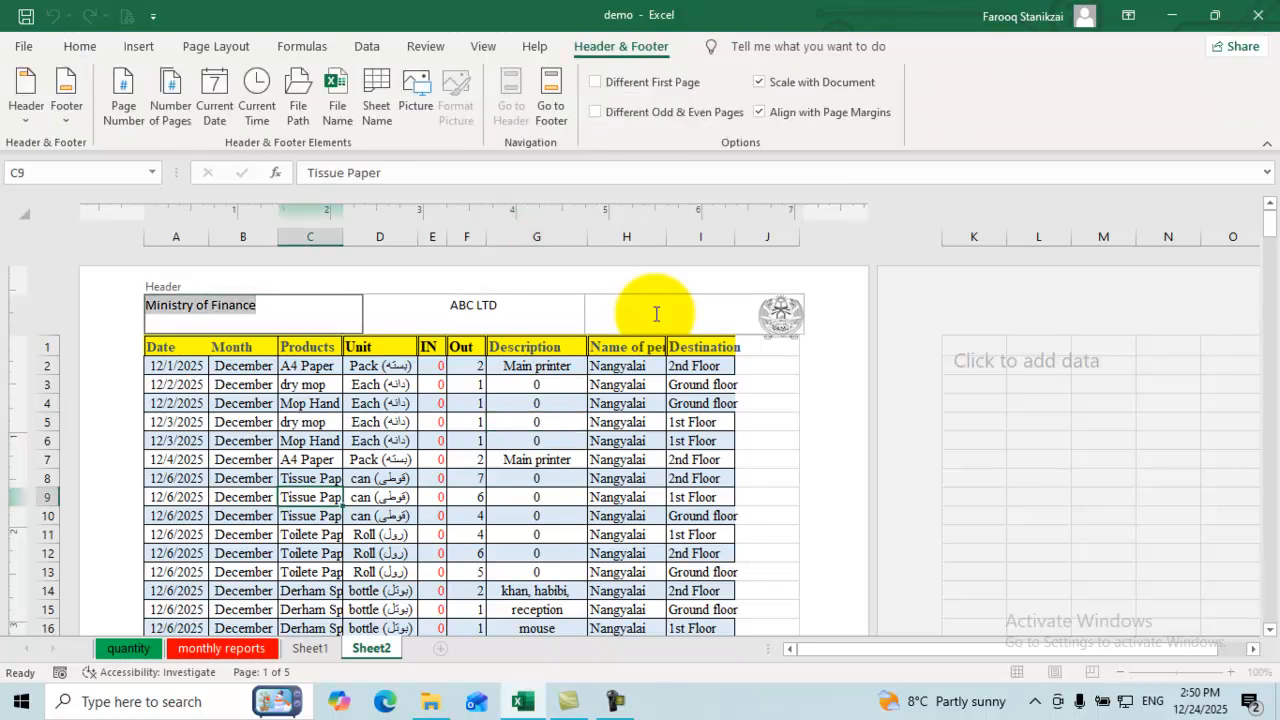
Step: Add a second centre-header line 'Ministry of finance' under ABC LTD, fixing typos
{"action": "key", "text": "Tab"}
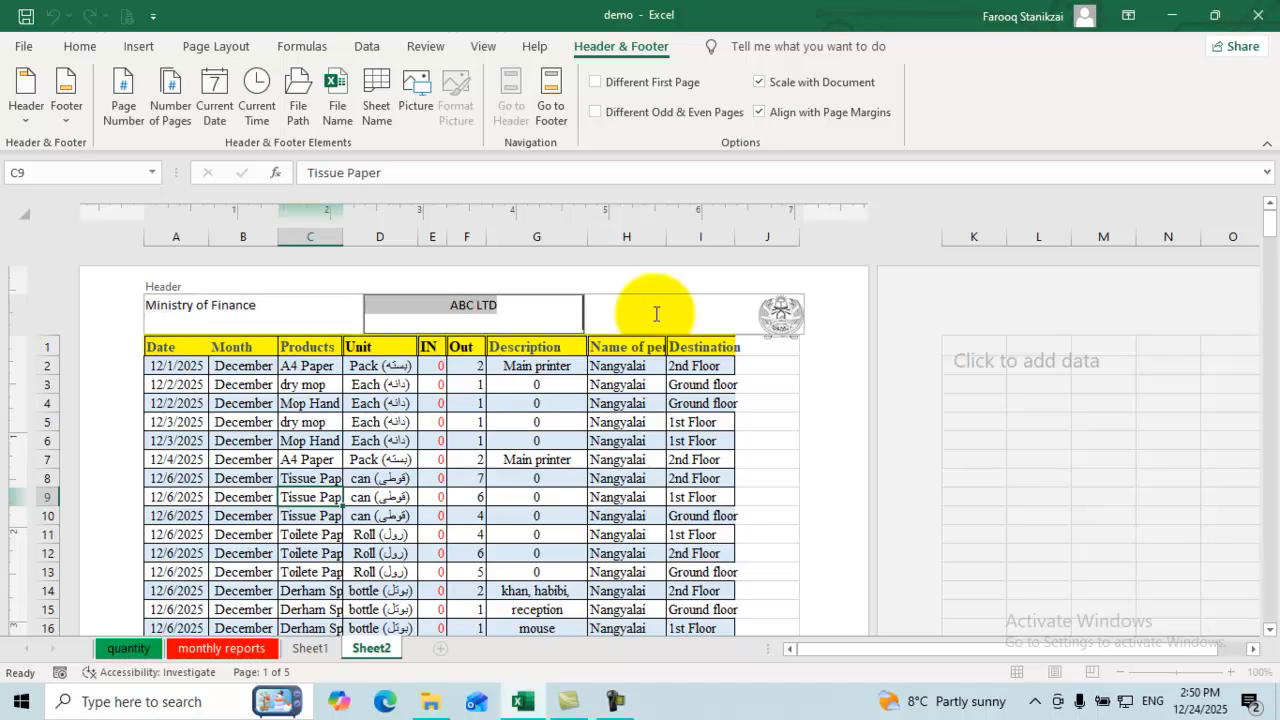
{"action": "key", "text": "End"}
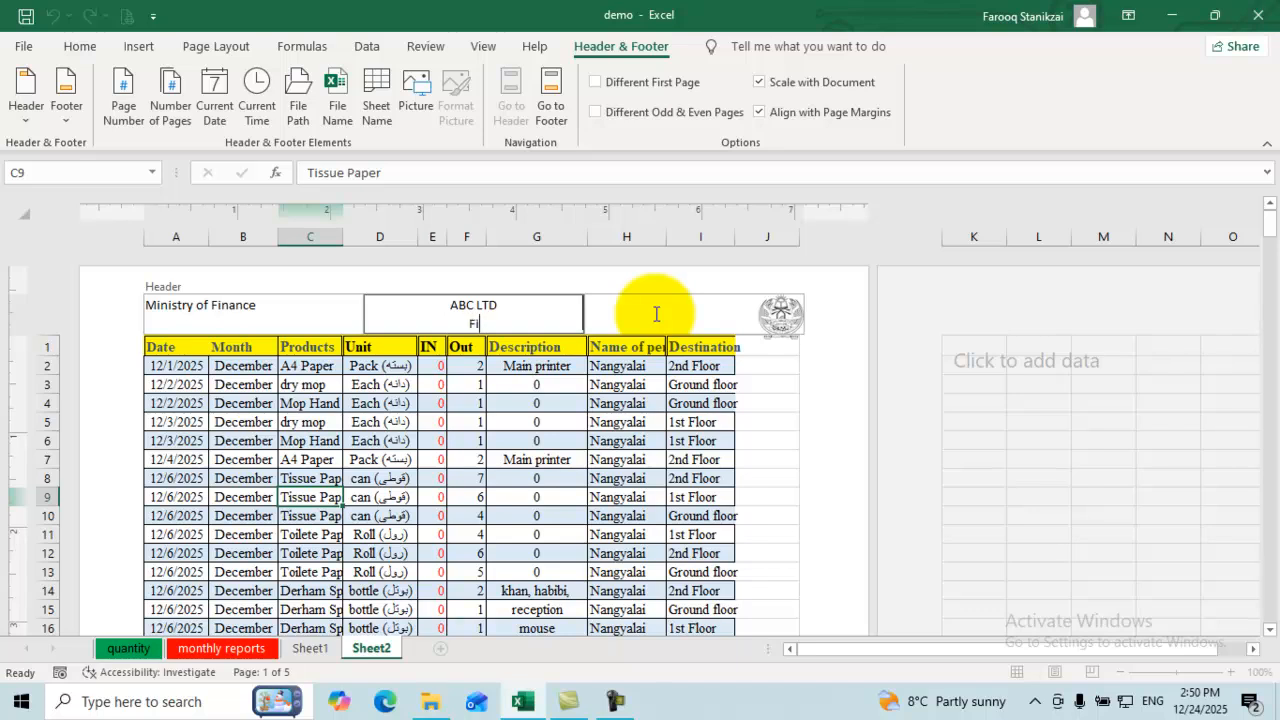
{"action": "type", "text": "Mis"}
{"action": "key", "text": "BackSpace"}
{"action": "key", "text": "BackSpace"}
{"action": "type", "text": "Inistry of fiance"}
{"action": "left_click", "coordinate": [537, 422]}
{"action": "left_click", "coordinate": [473, 314]}
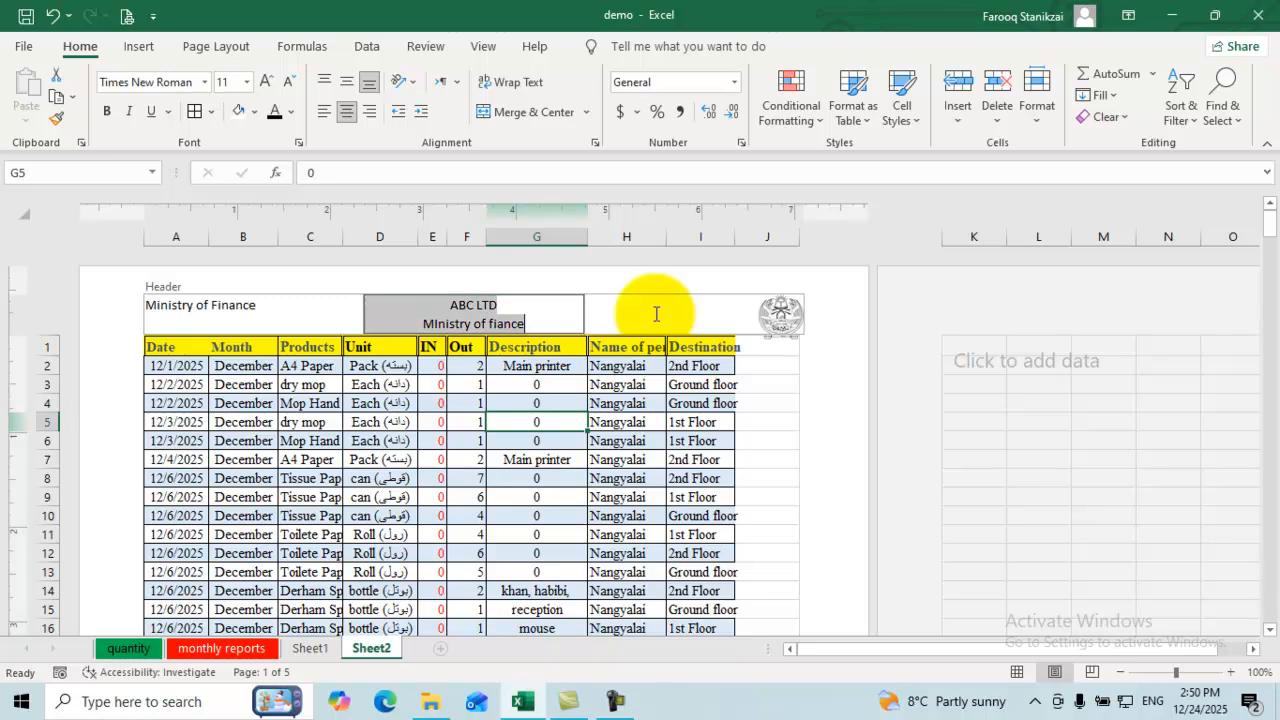
{"action": "key", "text": "BackSpace"}
{"action": "key", "text": "BackSpace"}
{"action": "key", "text": "BackSpace"}
{"action": "type", "text": "nce"}
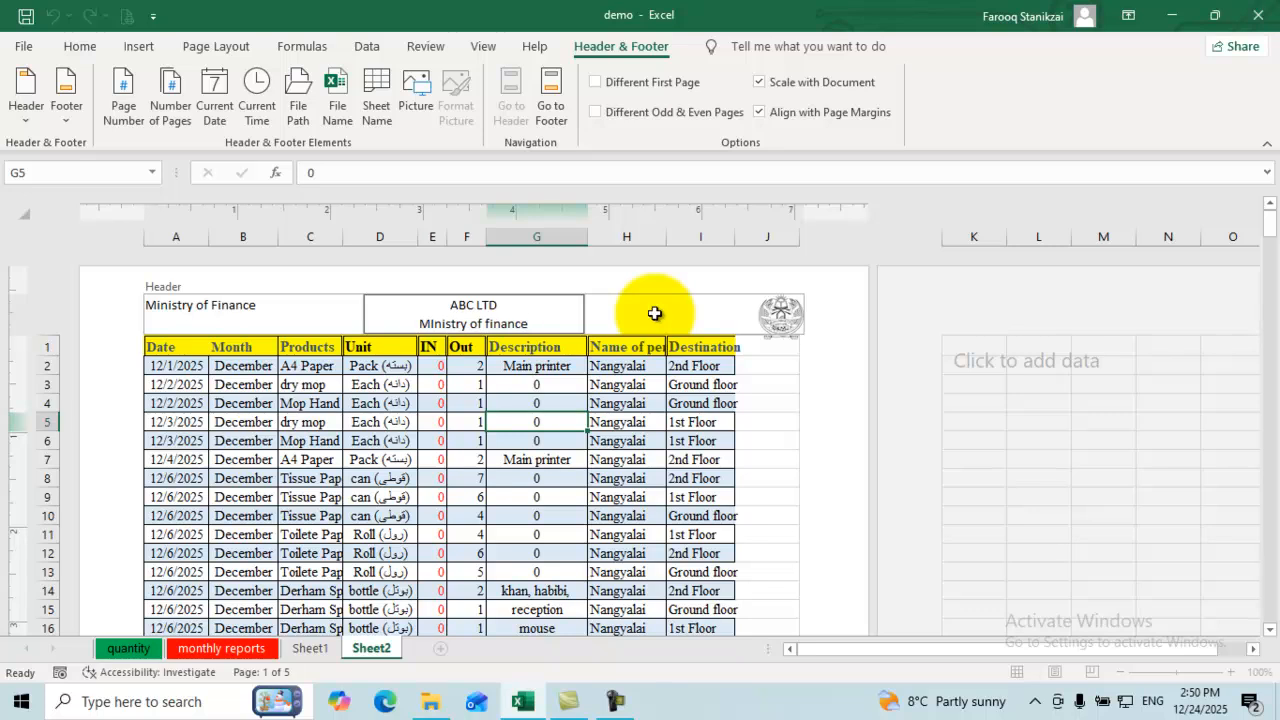
{"action": "left_click", "coordinate": [537, 385]}
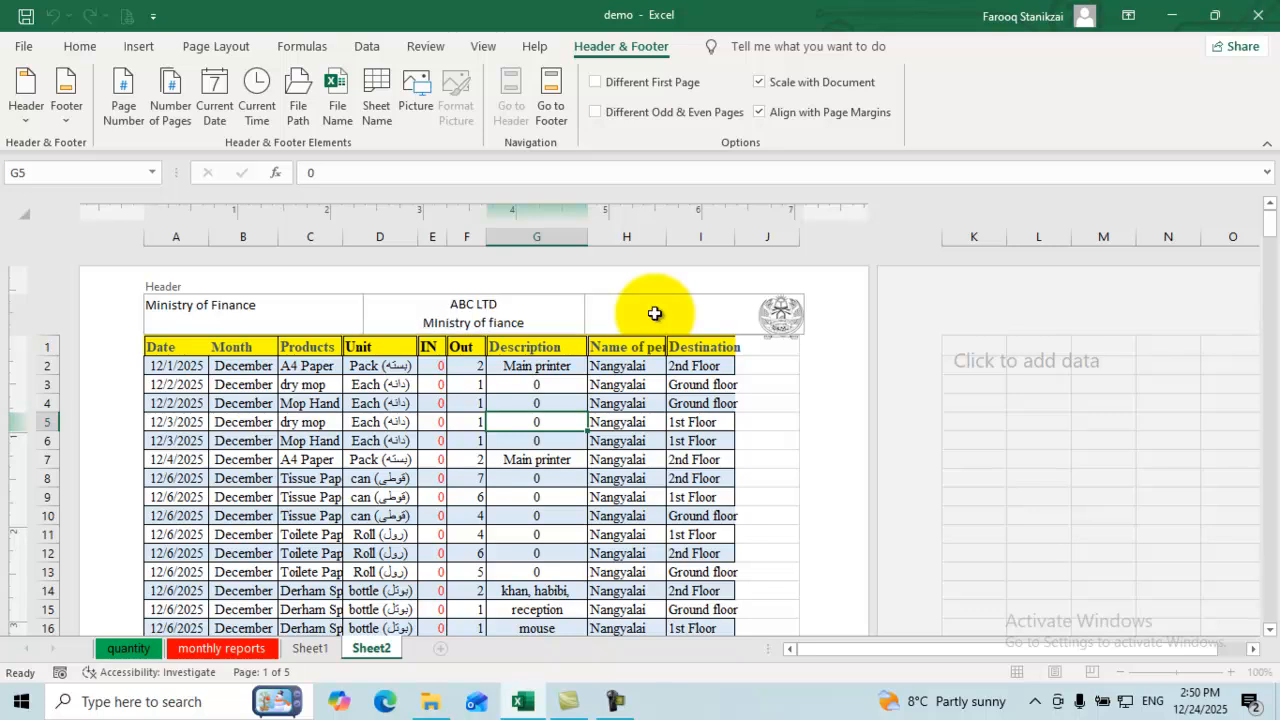
Step: Check the right header section holding the emblem picture, then exit header editing
{"action": "left_click", "coordinate": [656, 314]}
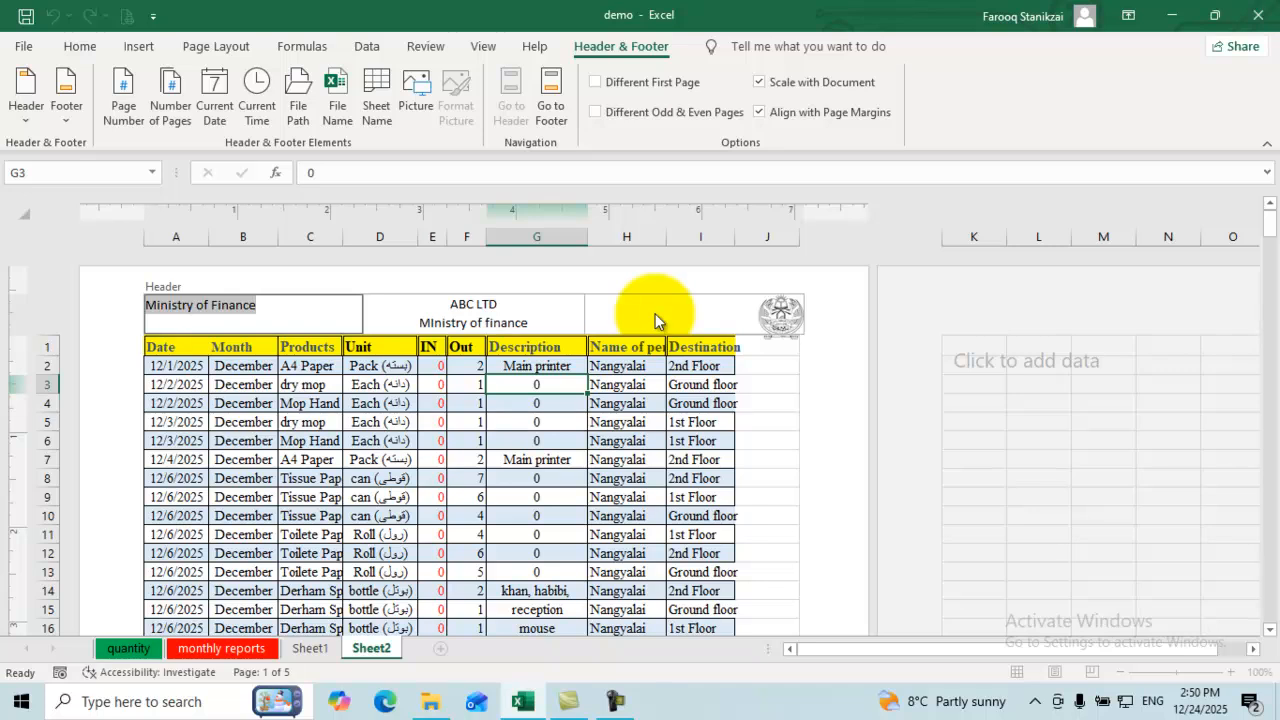
{"action": "left_click", "coordinate": [655, 318]}
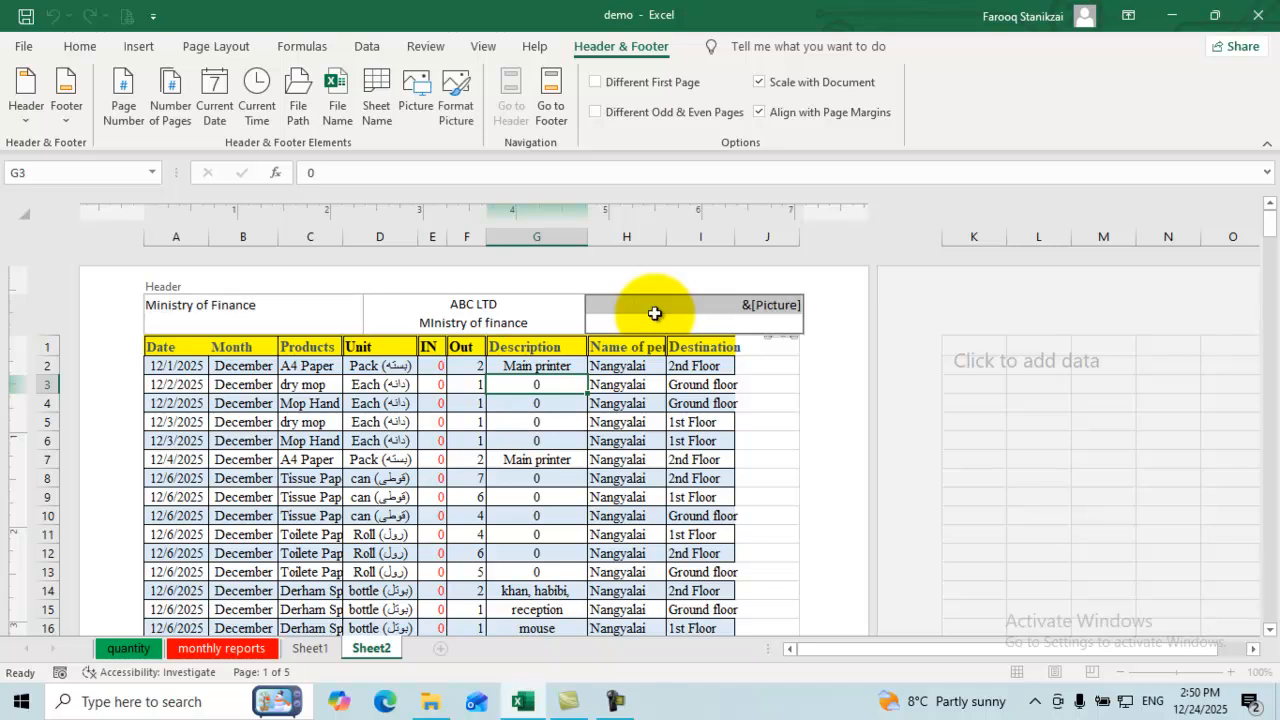
{"action": "left_click", "coordinate": [700, 460]}
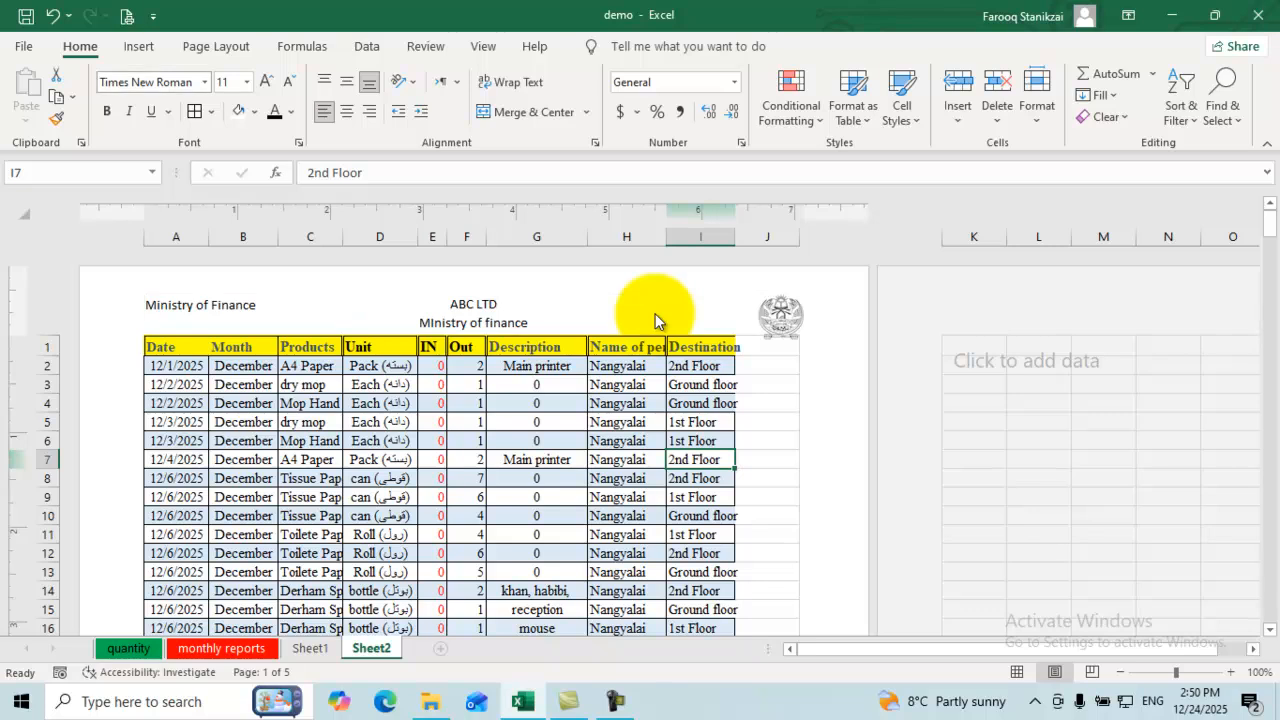
Step: Look at Page Setup's custom header editor and close it without changes
{"action": "key", "text": "alt+p"}
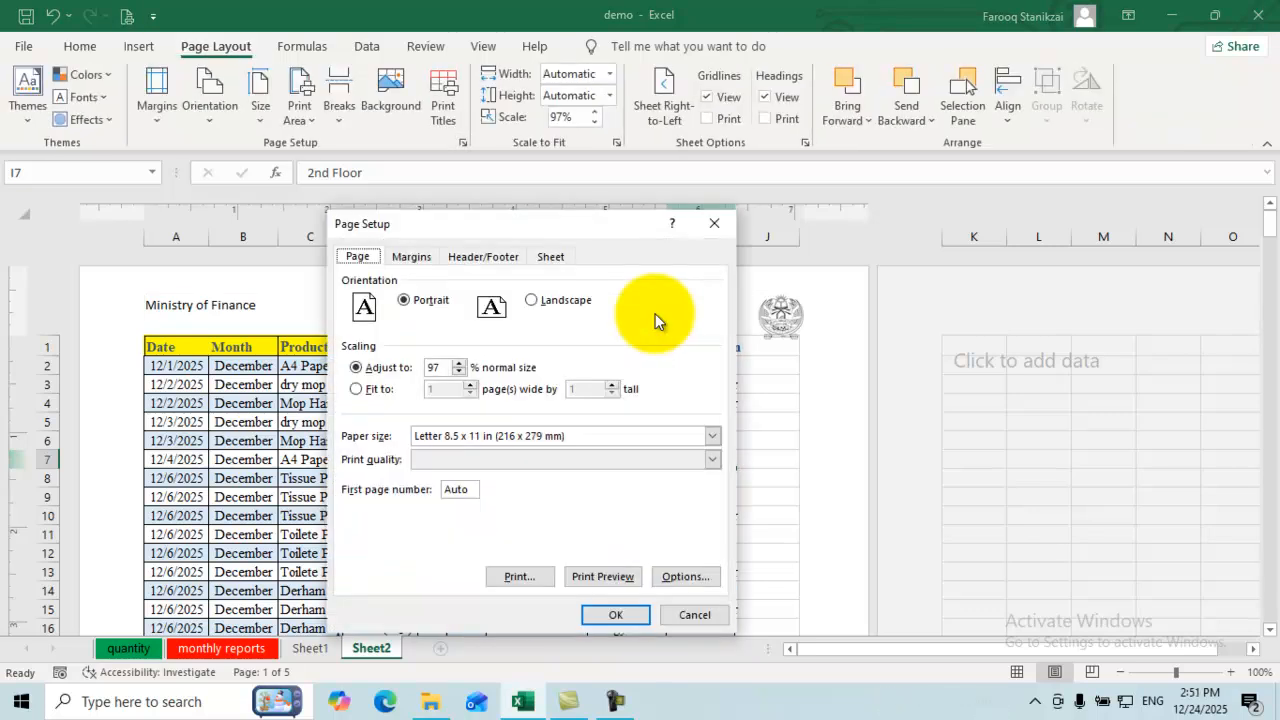
{"action": "left_click", "coordinate": [483, 257]}
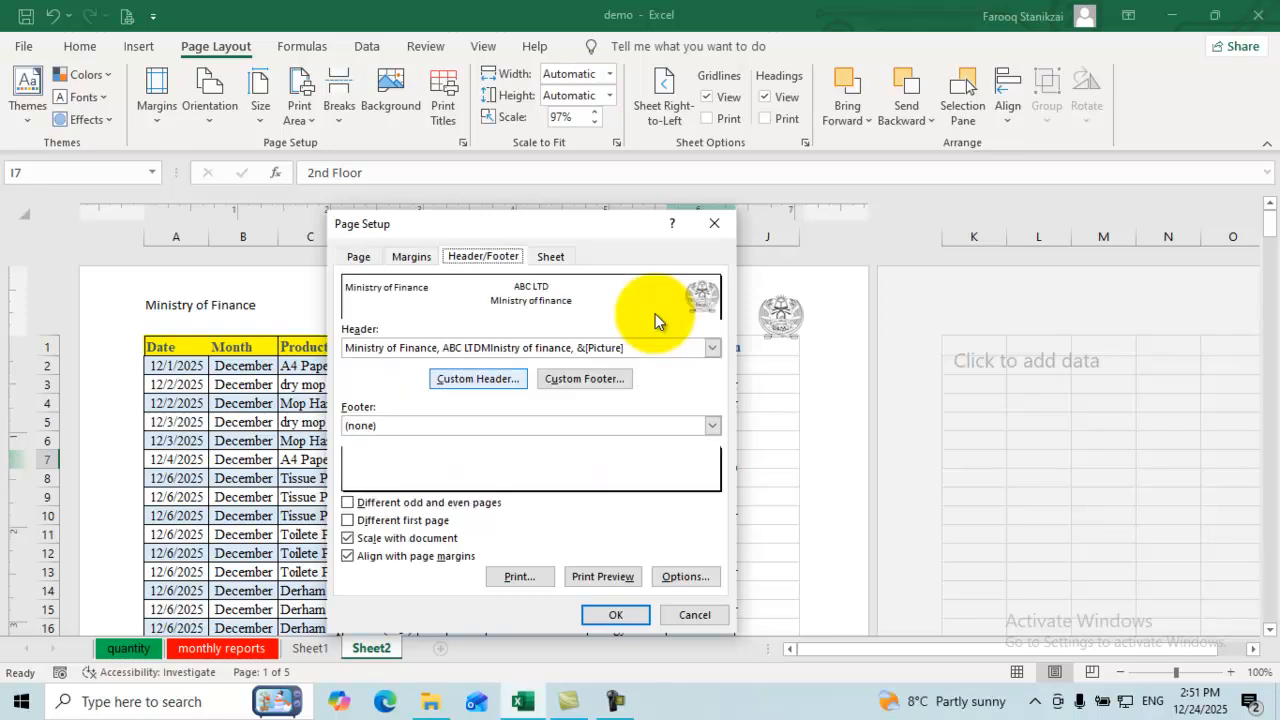
{"action": "left_click", "coordinate": [478, 379]}
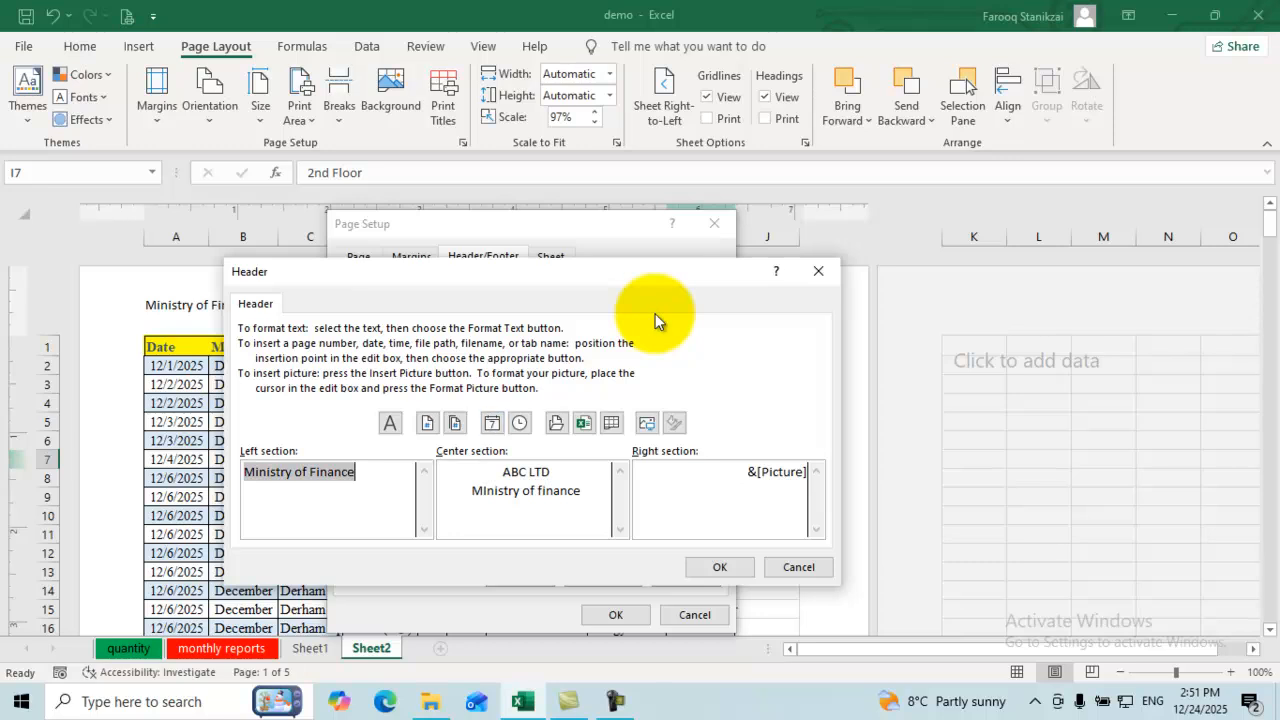
{"action": "left_click", "coordinate": [818, 272]}
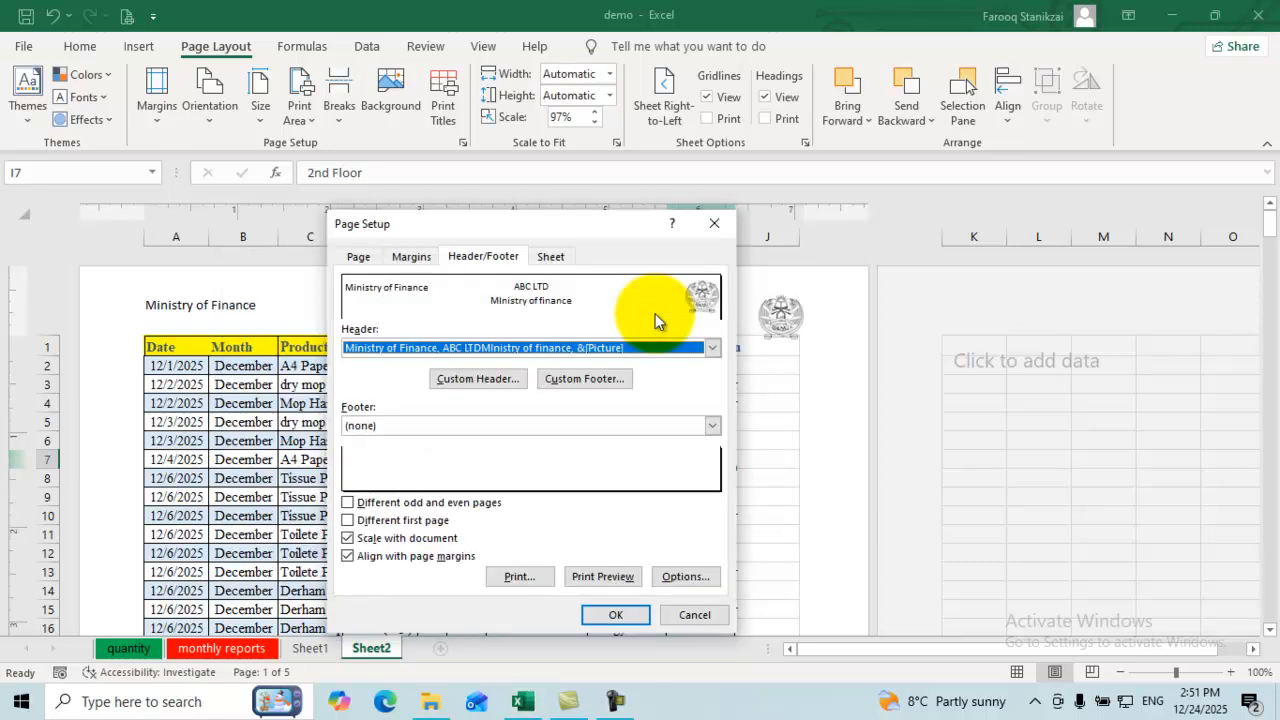
Step: Set Sheet2's top page margin to 3 in Page Setup
{"action": "left_click", "coordinate": [411, 257]}
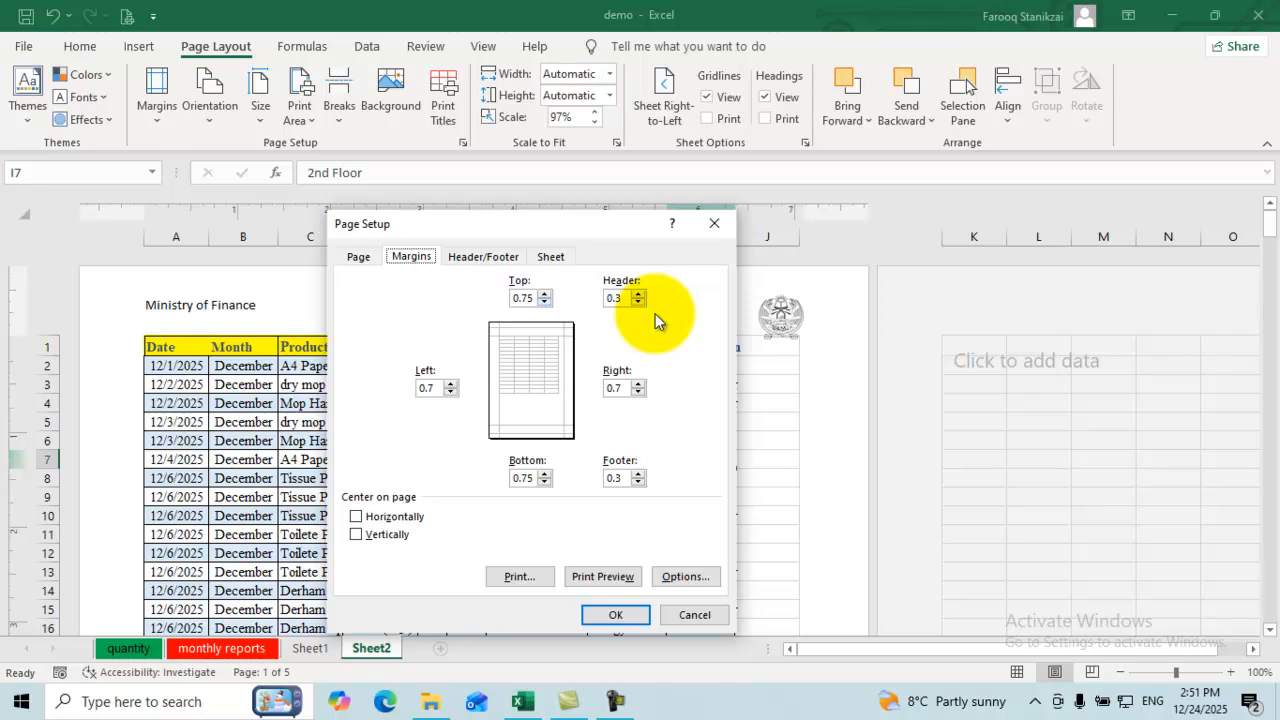
{"action": "left_click", "coordinate": [544, 294]}
{"action": "left_click", "coordinate": [544, 294]}
{"action": "left_click", "coordinate": [544, 294]}
{"action": "left_click", "coordinate": [544, 294]}
{"action": "type", "text": "3"}
{"action": "key", "text": "Return"}
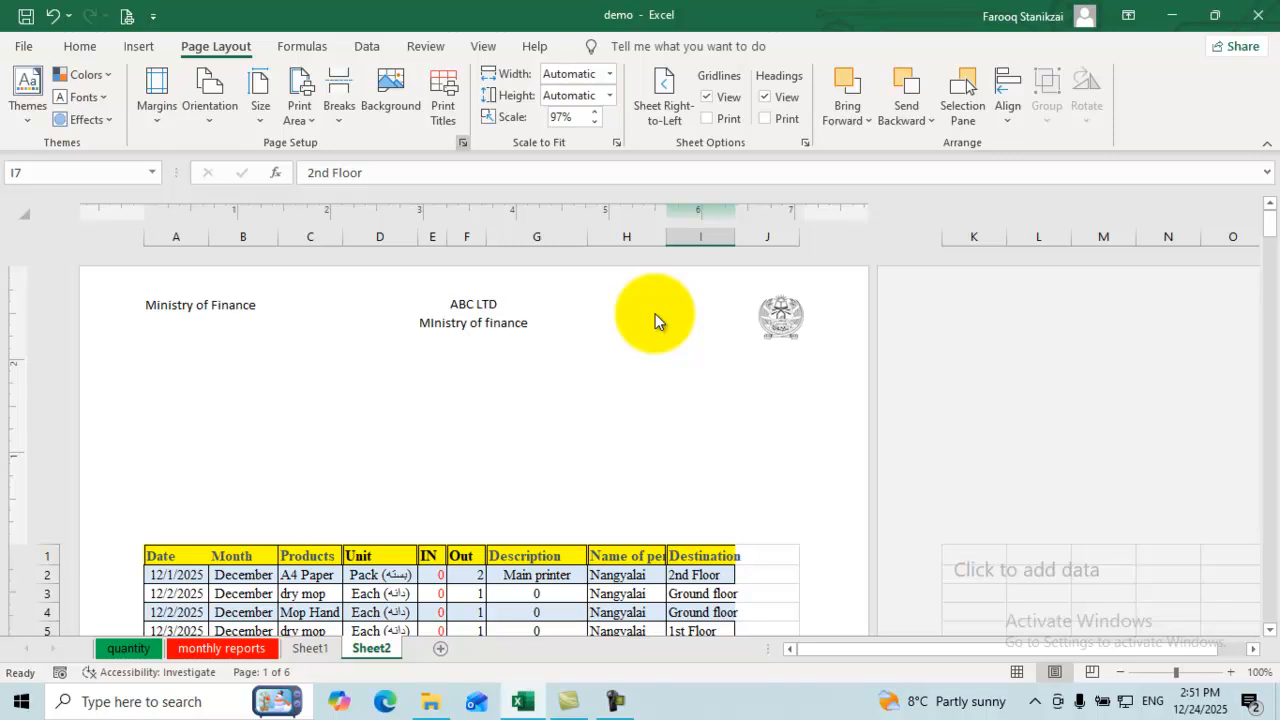
Step: Reopen Page Setup and change the top margin to 1.5
{"action": "left_click", "coordinate": [463, 143]}
{"action": "key", "text": "ctrl+Tab"}
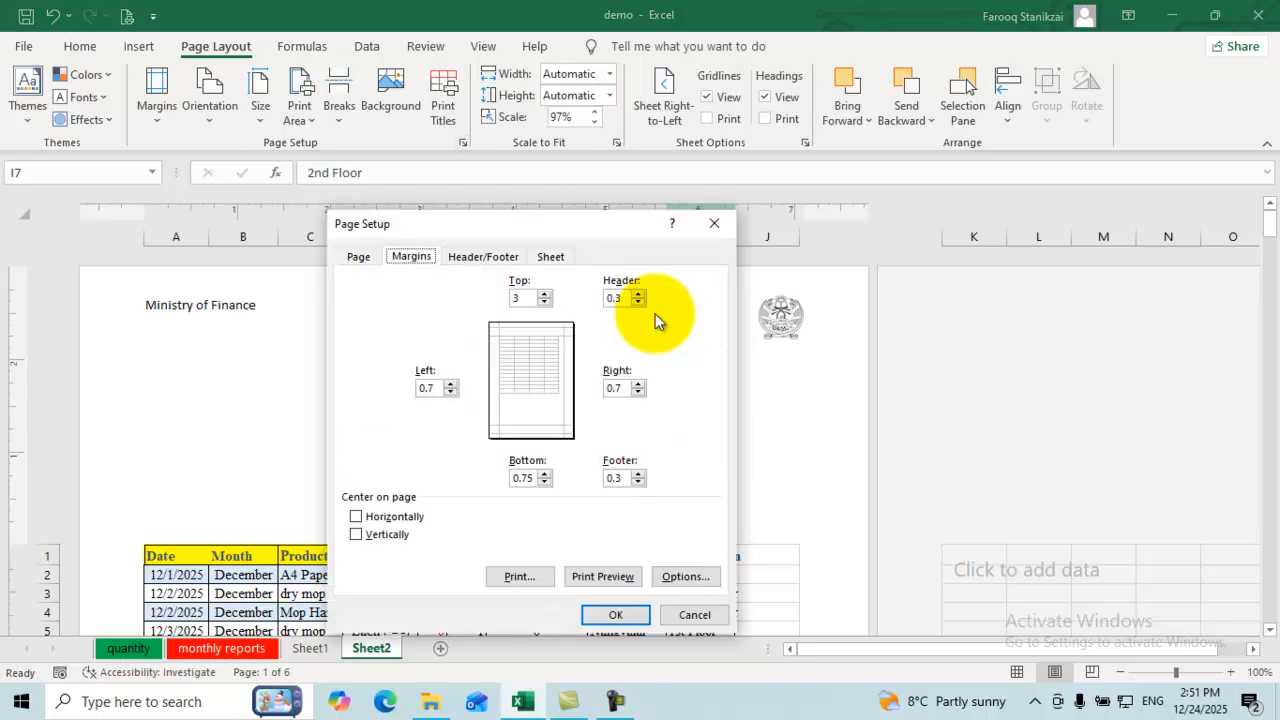
{"action": "key", "text": "Tab"}
{"action": "type", "text": "2"}
{"action": "key", "text": "BackSpace"}
{"action": "type", "text": "1.5"}
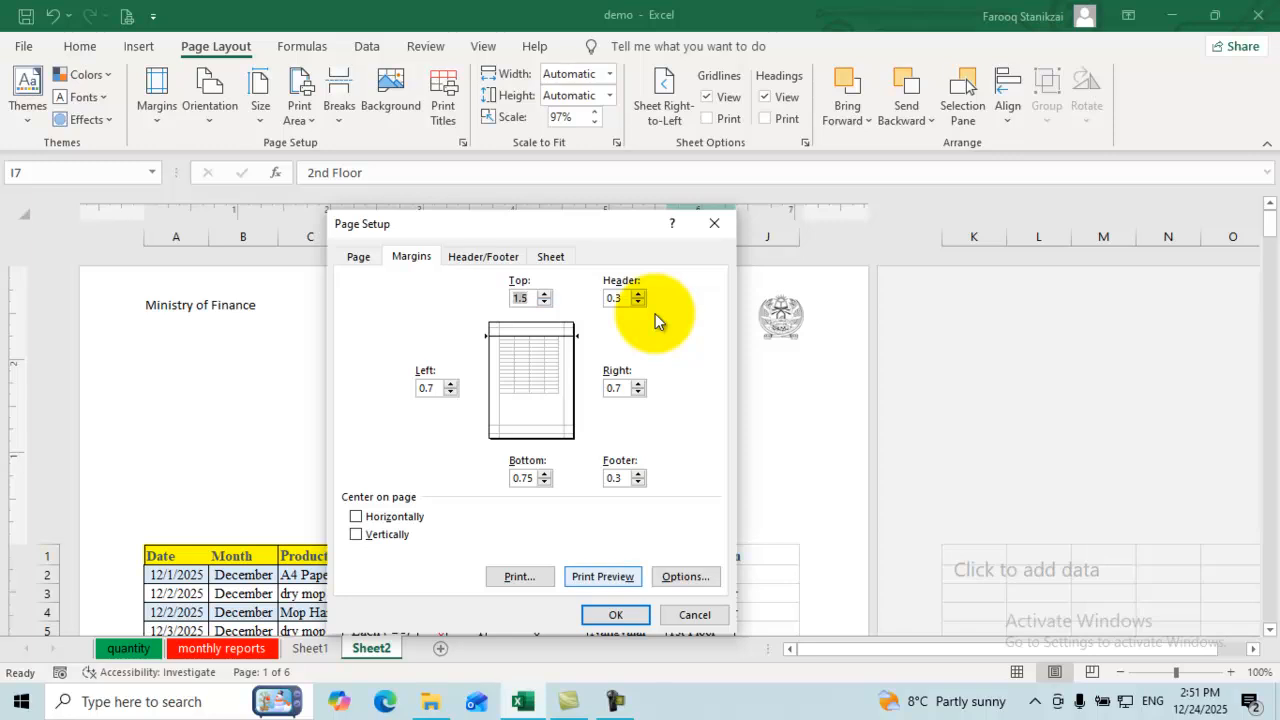
{"action": "key", "text": "Return"}
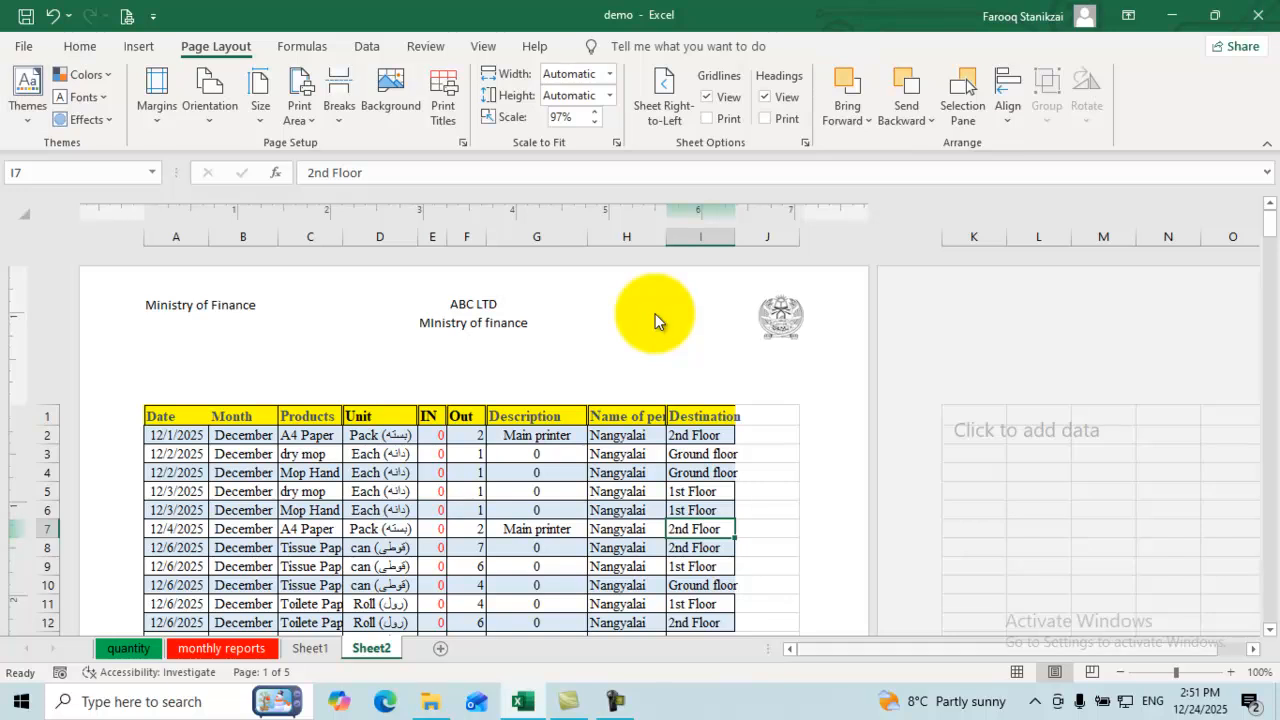
Step: Enter 'Office NO:' followed by the office number in the left footer section
{"action": "left_click", "coordinate": [648, 473]}
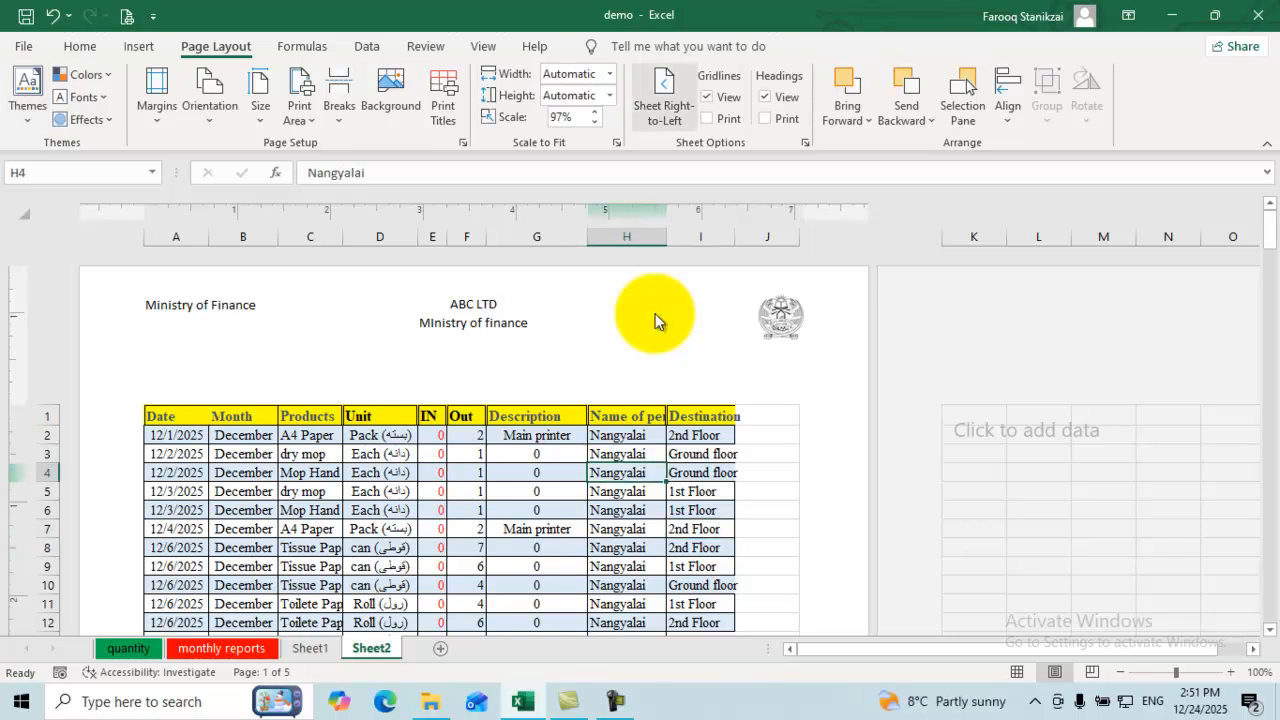
{"action": "left_click", "coordinate": [139, 46]}
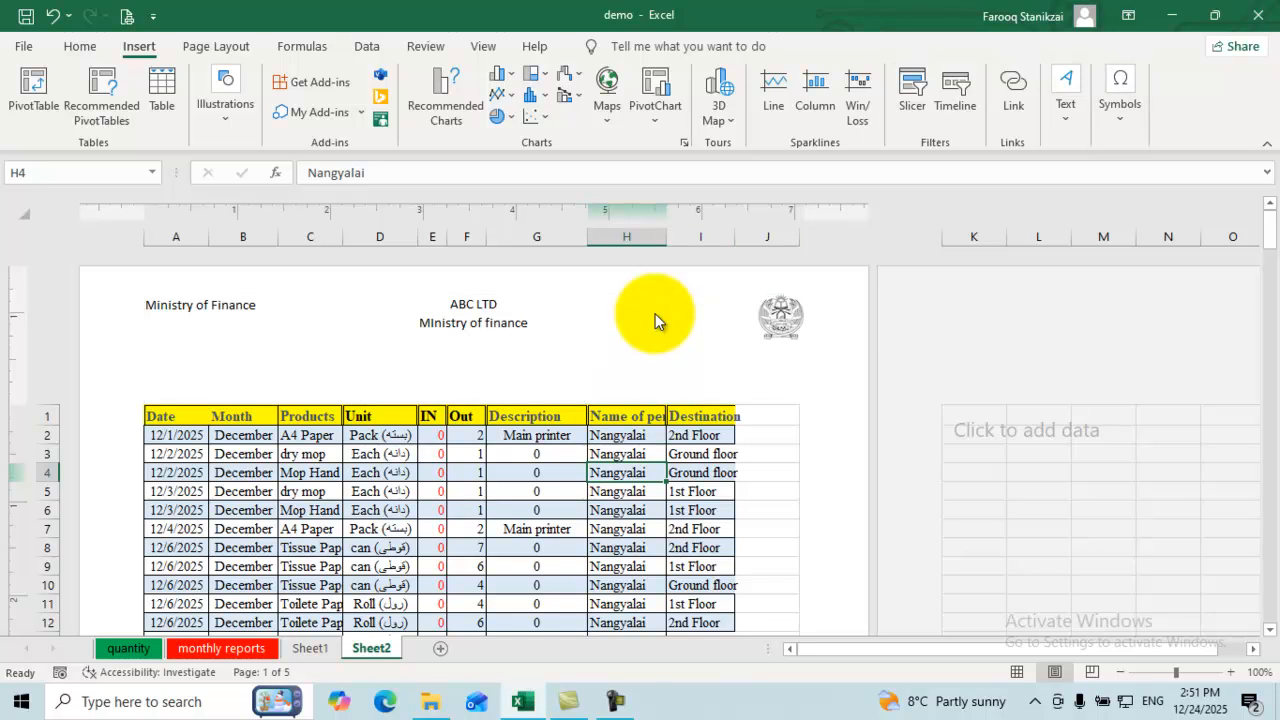
{"action": "scroll", "coordinate": [655, 320], "scroll_direction": "down", "scroll_amount": 11}
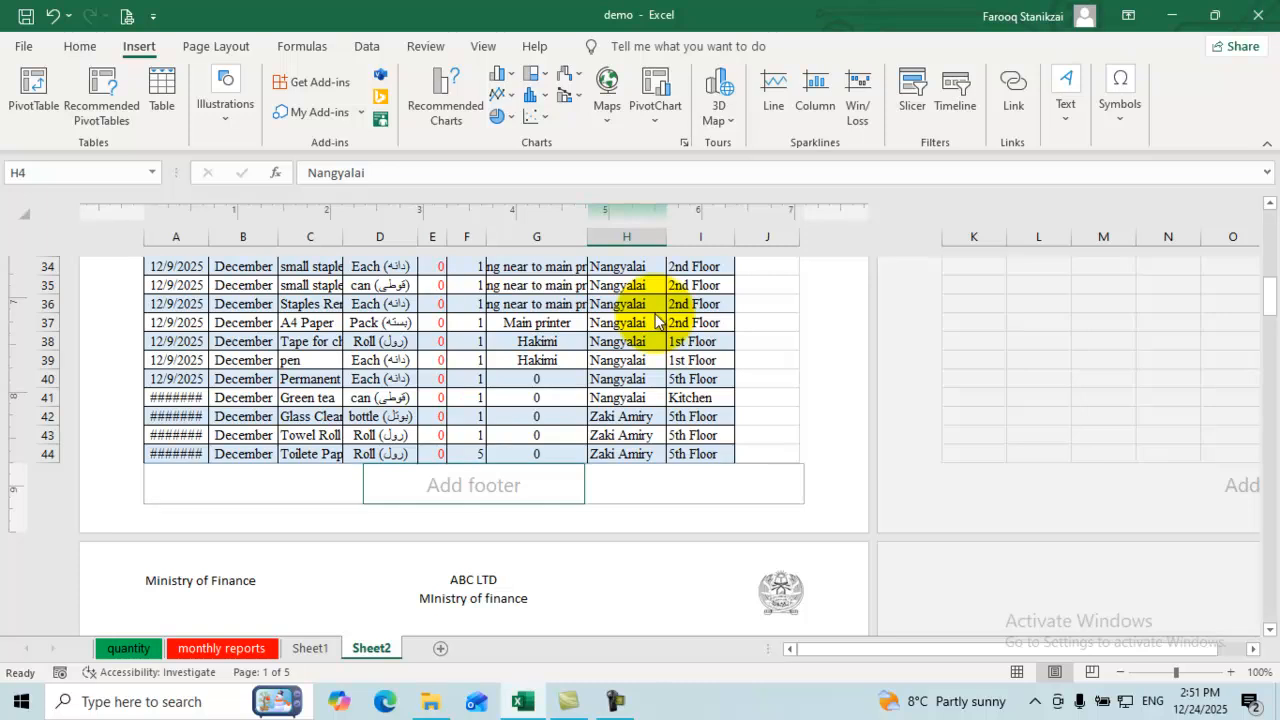
{"action": "left_click", "coordinate": [474, 485]}
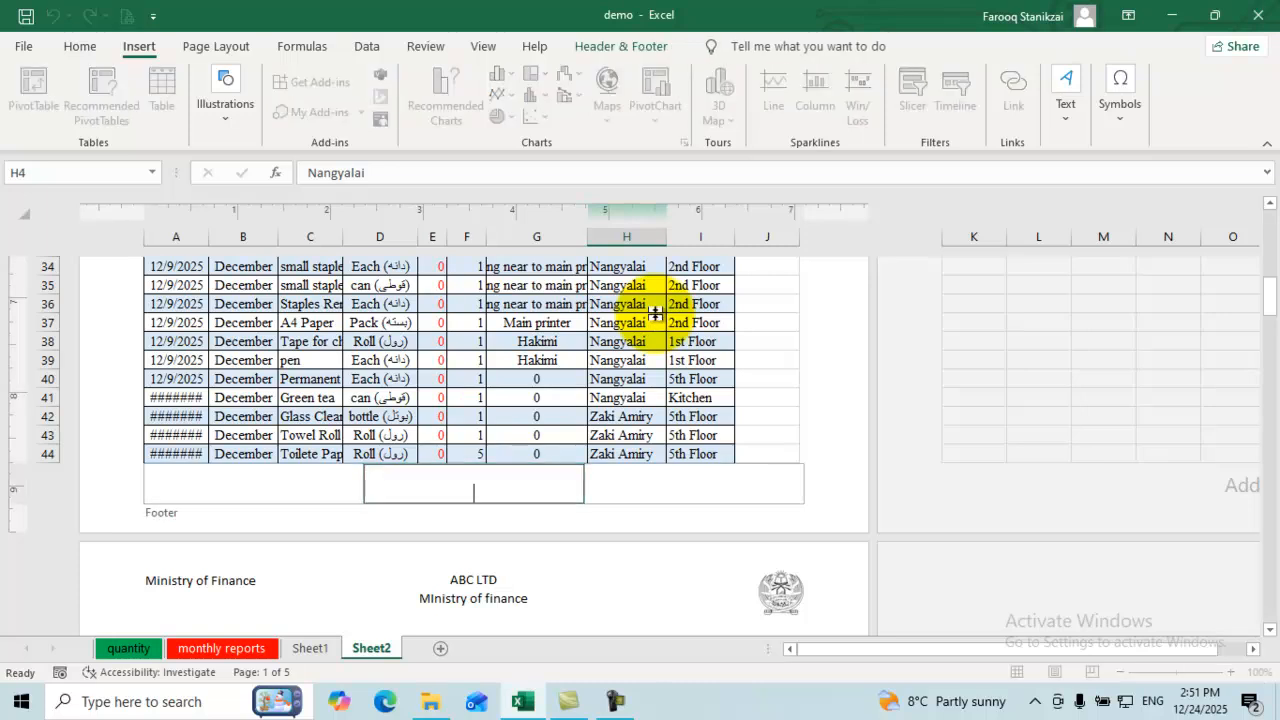
{"action": "key", "text": "shift+Tab"}
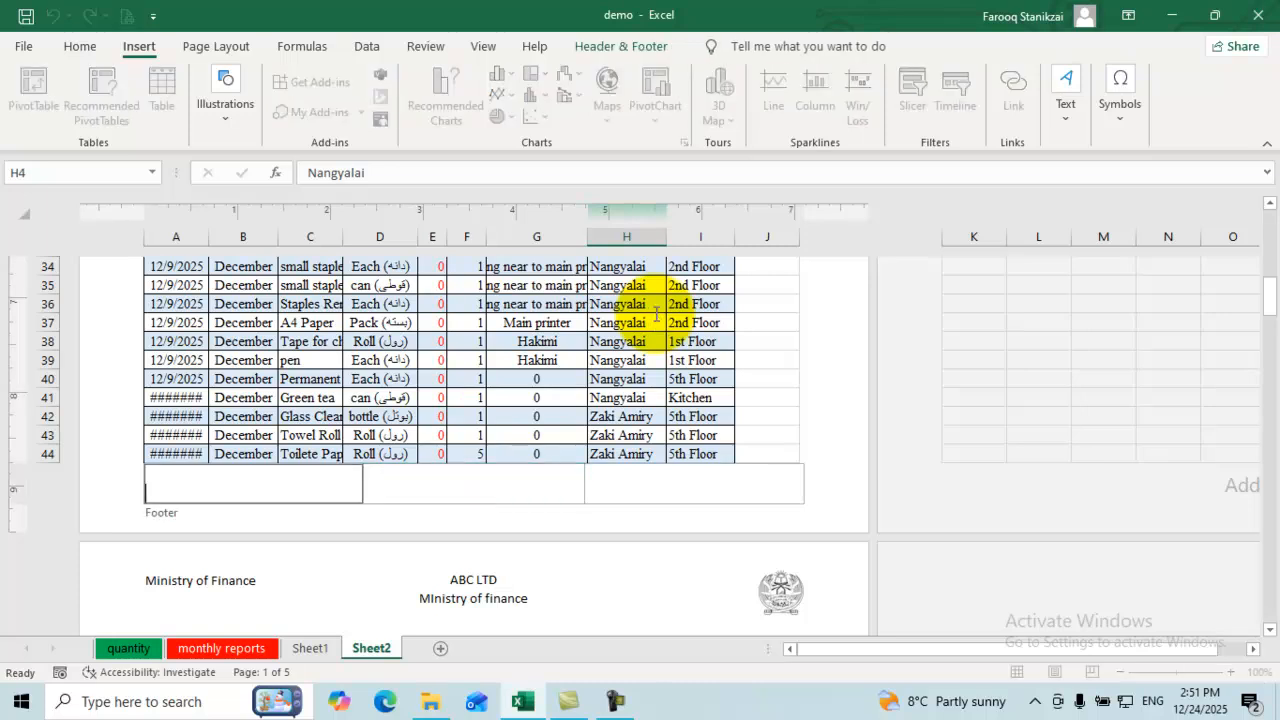
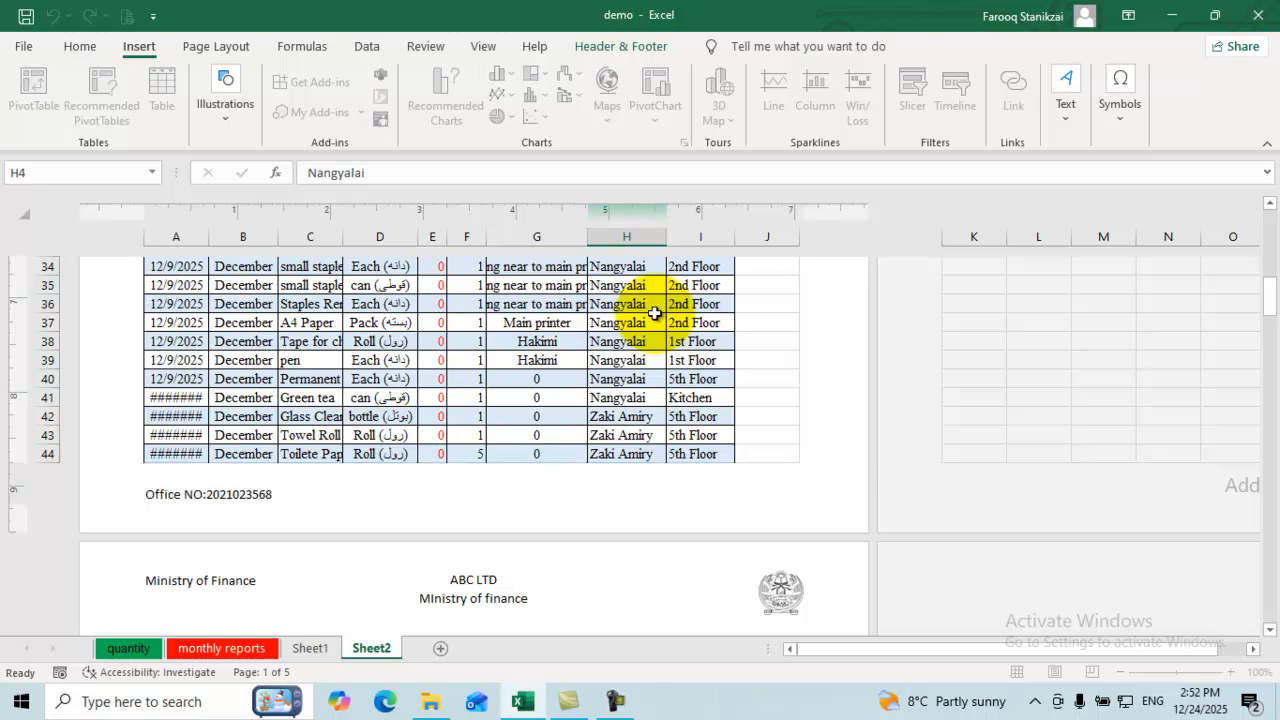
Step: Type the contact e-mail address into the right footer section and finish editing
{"action": "left_click", "coordinate": [655, 316]}
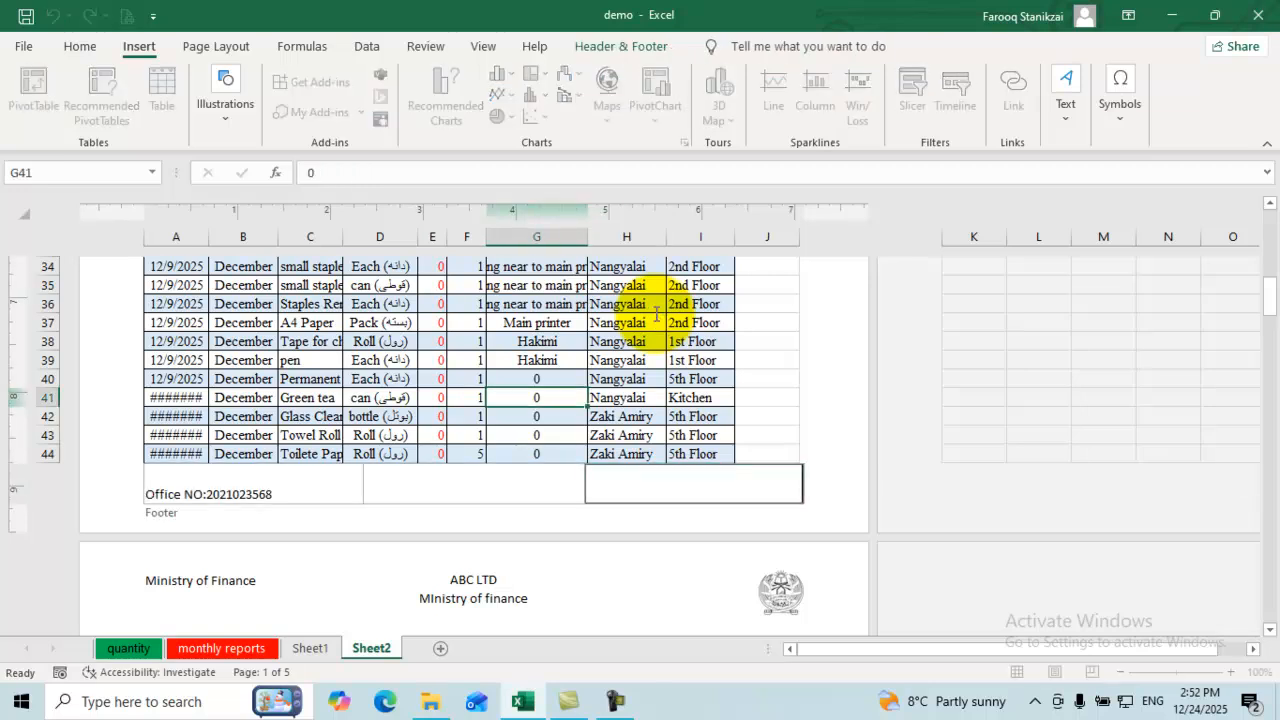
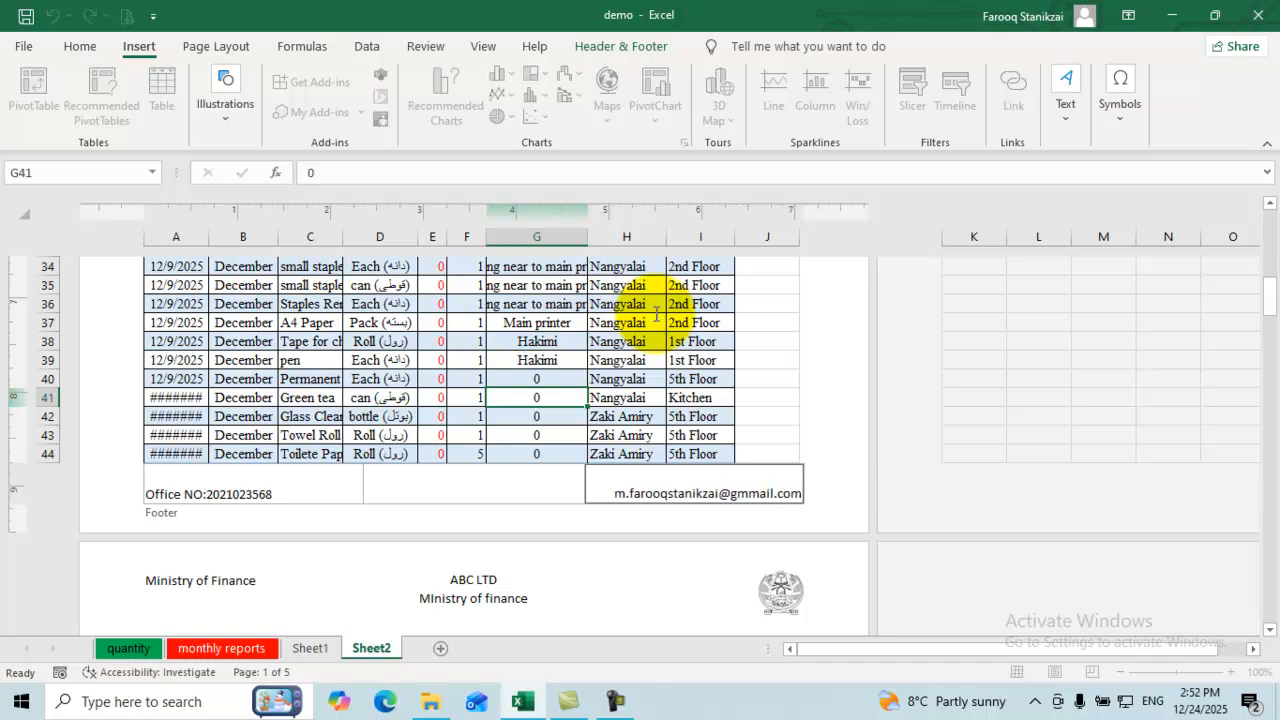
{"action": "key", "text": "Left"}
{"action": "key", "text": "Left"}
{"action": "key", "text": "Left"}
{"action": "key", "text": "Left"}
{"action": "key", "text": "Left"}
{"action": "key", "text": "Left"}
{"action": "key", "text": "Left"}
{"action": "key", "text": "Left"}
{"action": "key", "text": "BackSpace"}
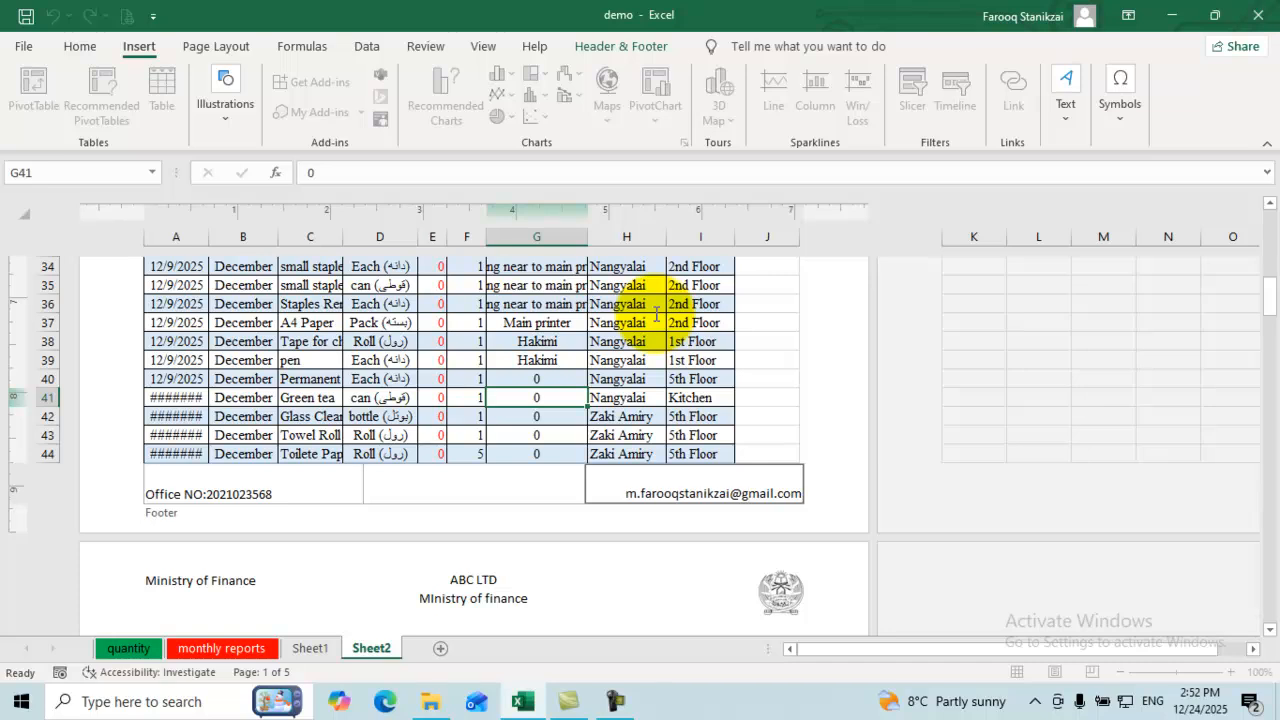
{"action": "left_click", "coordinate": [655, 314]}
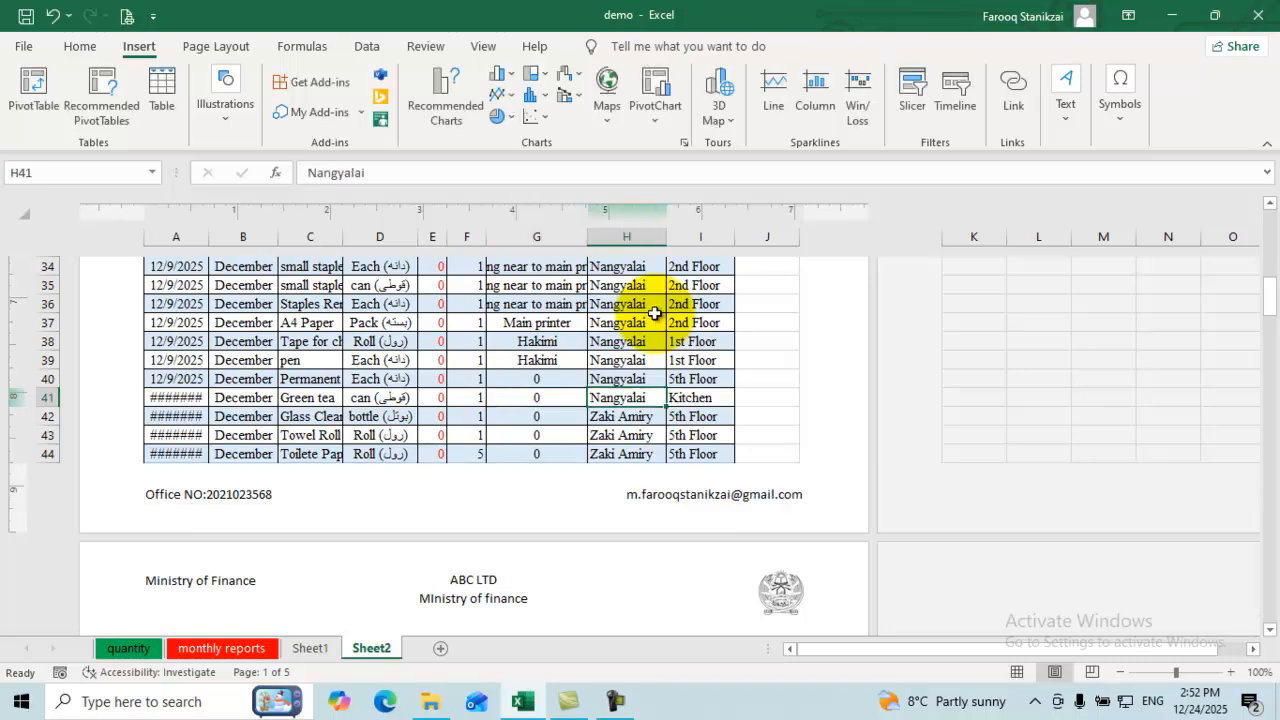
Step: Insert the page number code into the centre footer section, then return to the top
{"action": "scroll", "coordinate": [655, 314], "scroll_direction": "down", "scroll_amount": 10}
{"action": "scroll", "coordinate": [654, 313], "scroll_direction": "down", "scroll_amount": 6}
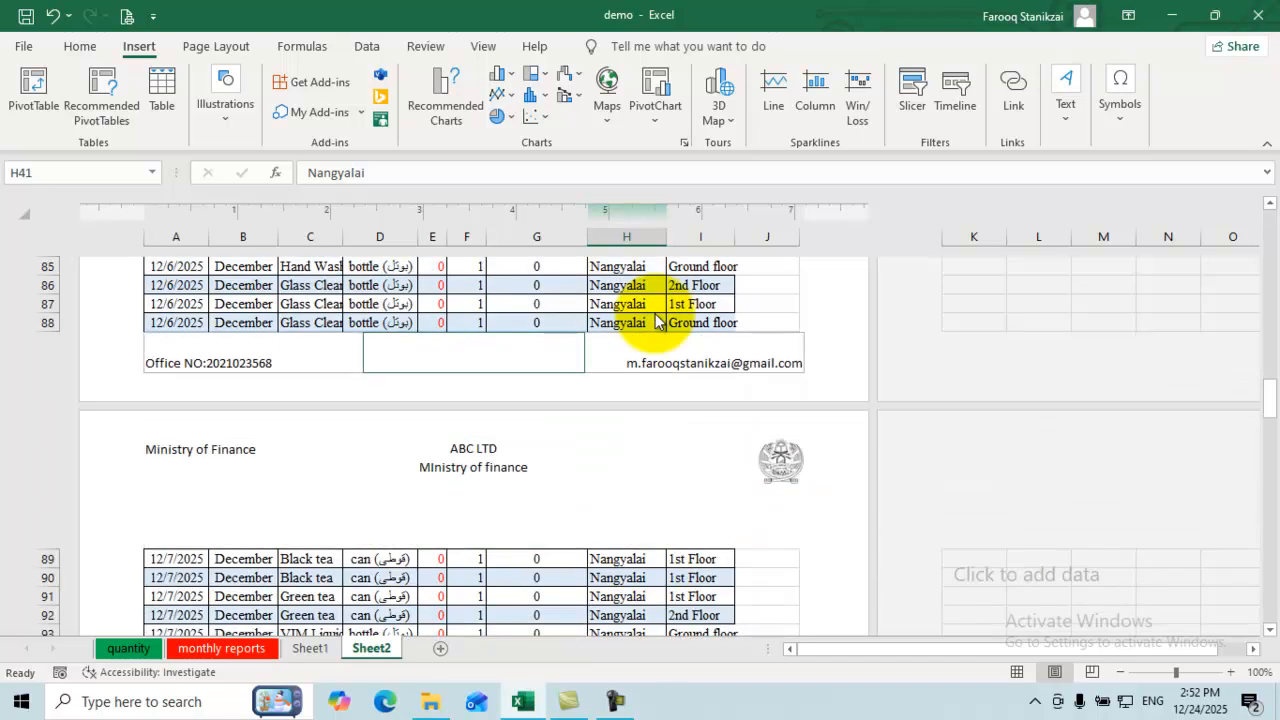
{"action": "left_click", "coordinate": [474, 353]}
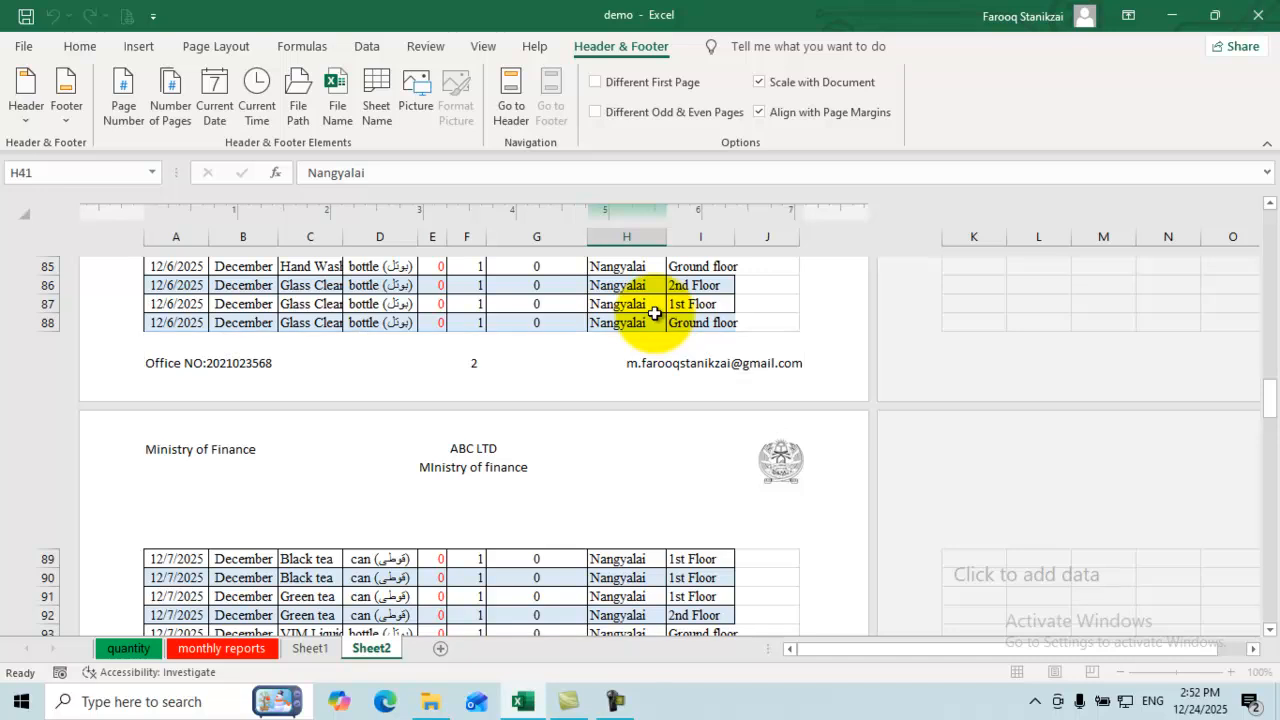
{"action": "scroll", "coordinate": [657, 320], "scroll_direction": "down", "scroll_amount": 15}
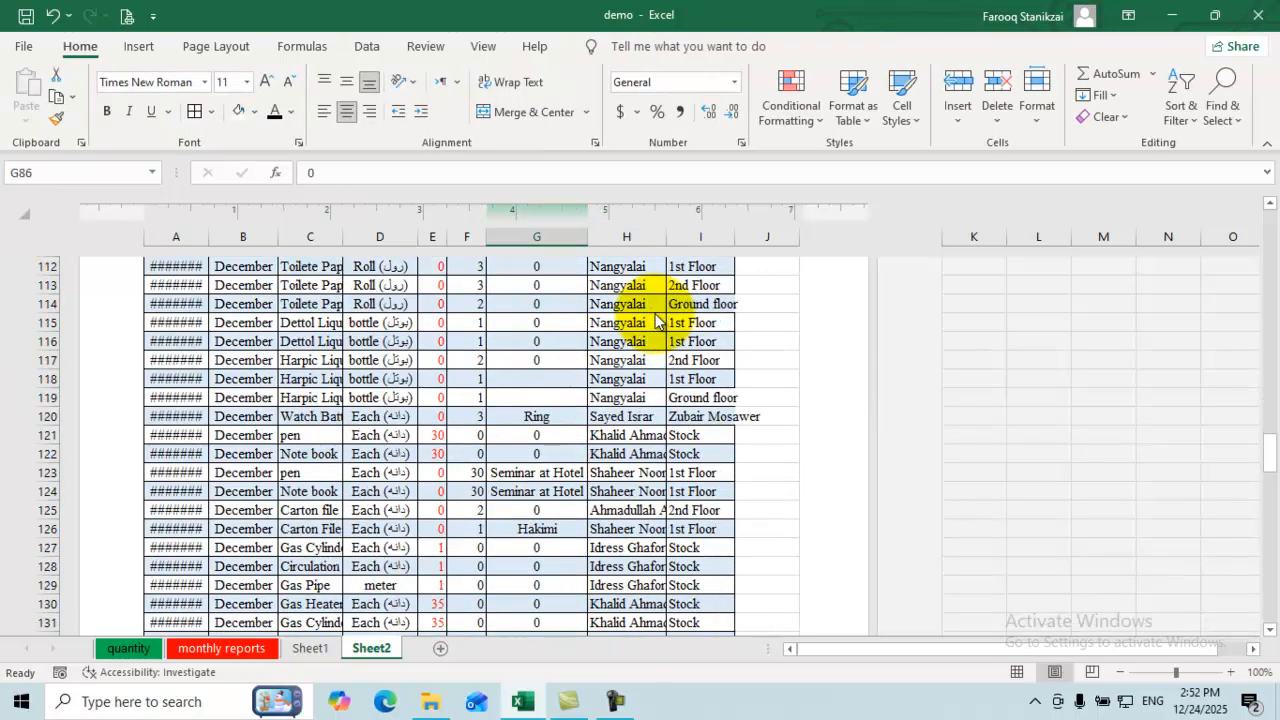
{"action": "scroll", "coordinate": [655, 318], "scroll_direction": "down", "scroll_amount": 8}
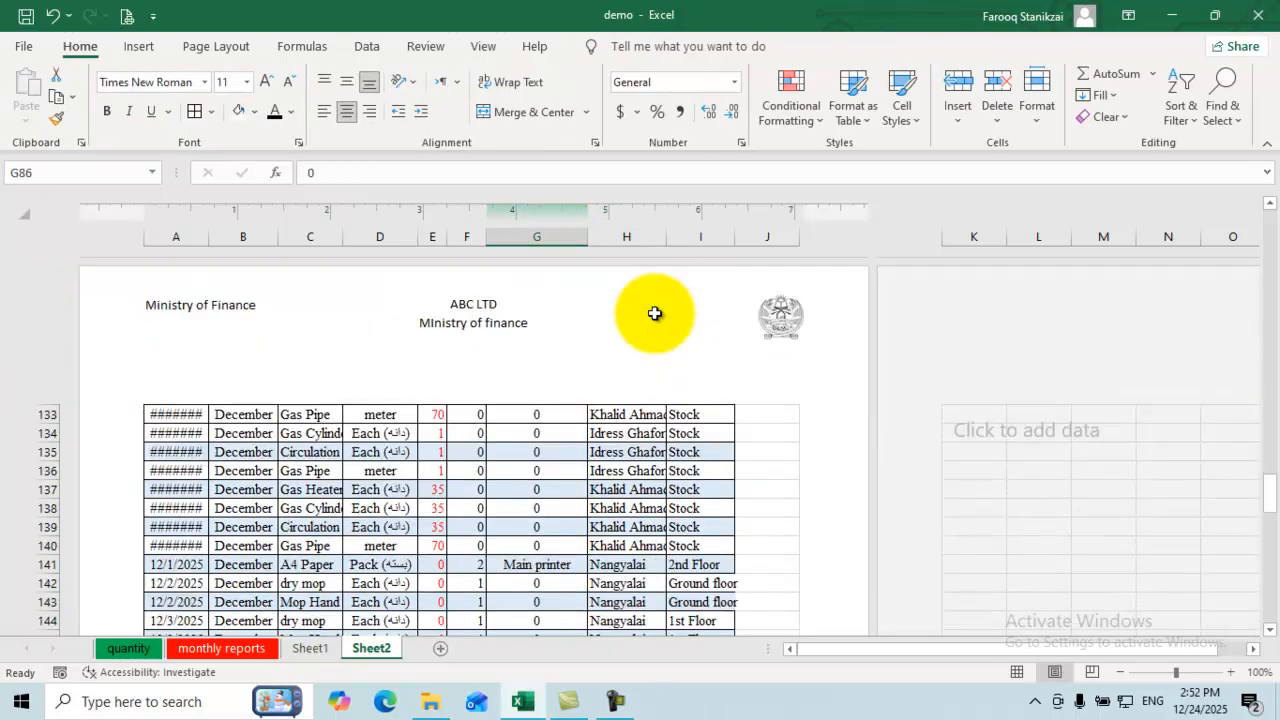
{"action": "scroll", "coordinate": [655, 315], "scroll_direction": "up", "scroll_amount": 3}
{"action": "scroll", "coordinate": [654, 313], "scroll_direction": "up", "scroll_amount": 20}
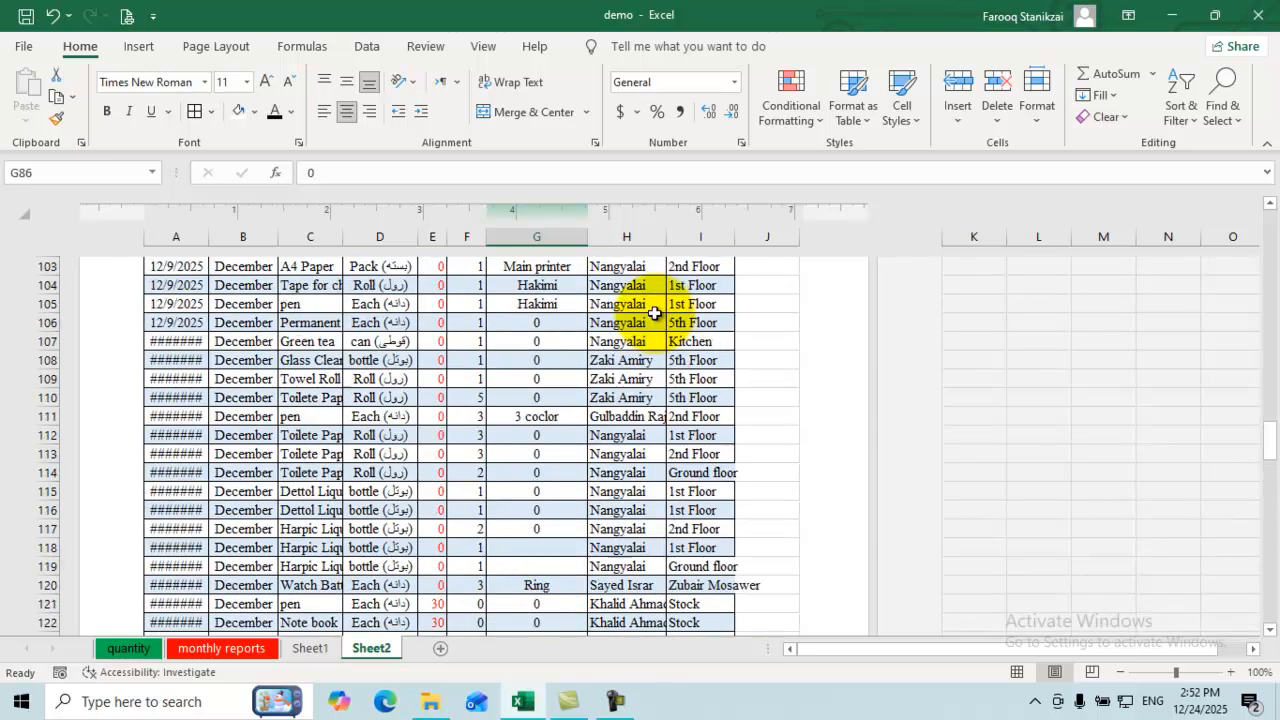
{"action": "scroll", "coordinate": [654, 313], "scroll_direction": "up", "scroll_amount": 20}
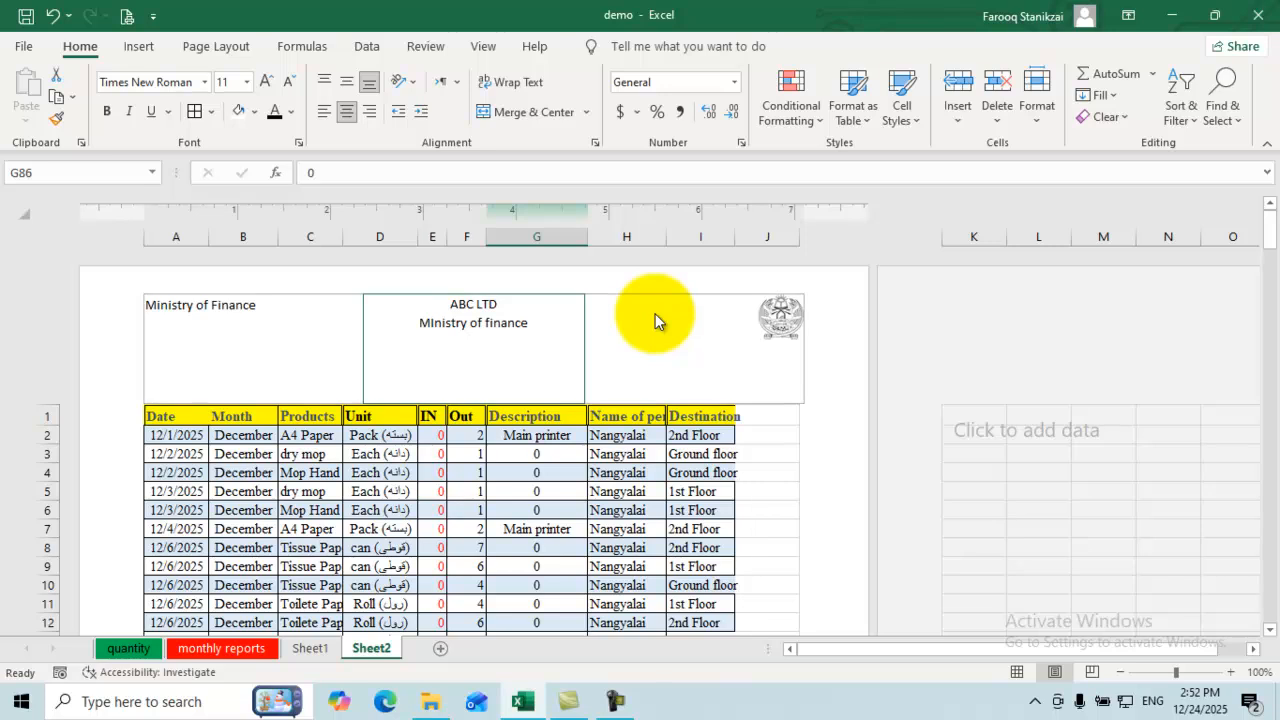
{"action": "left_click", "coordinate": [655, 318]}
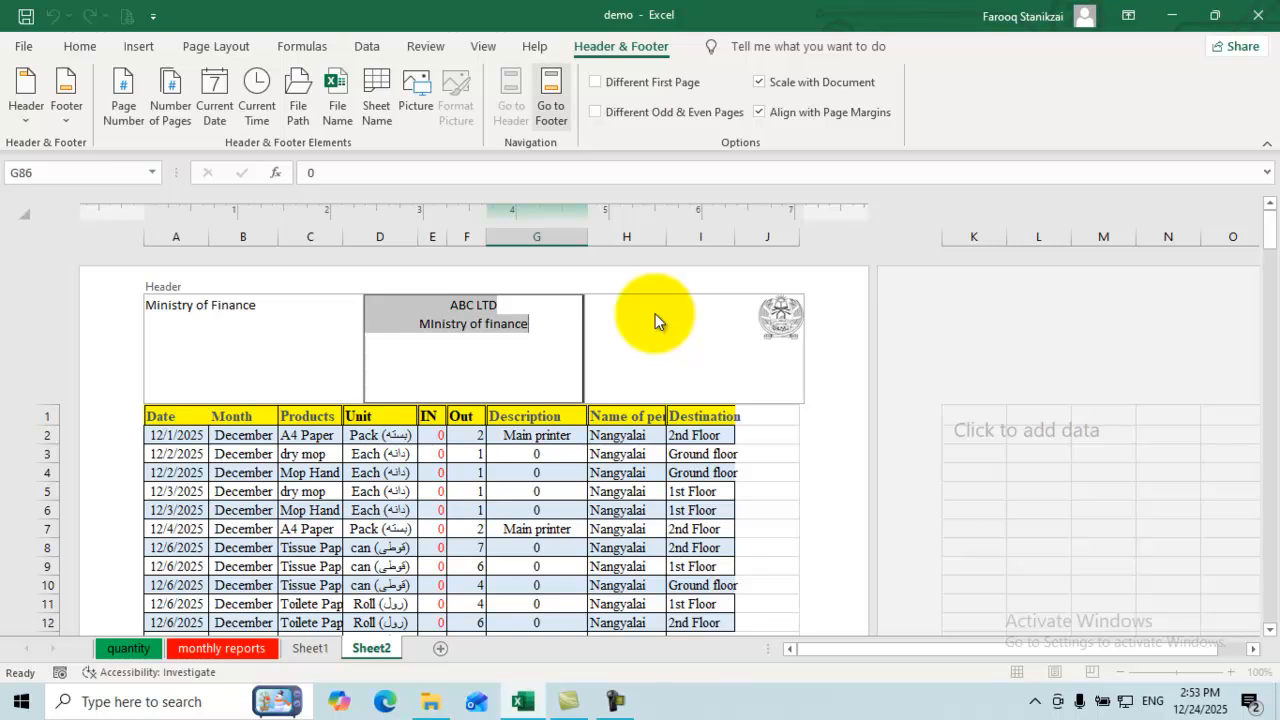
Step: Tick Different First Page for the header on Sheet2
{"action": "left_click", "coordinate": [551, 98]}
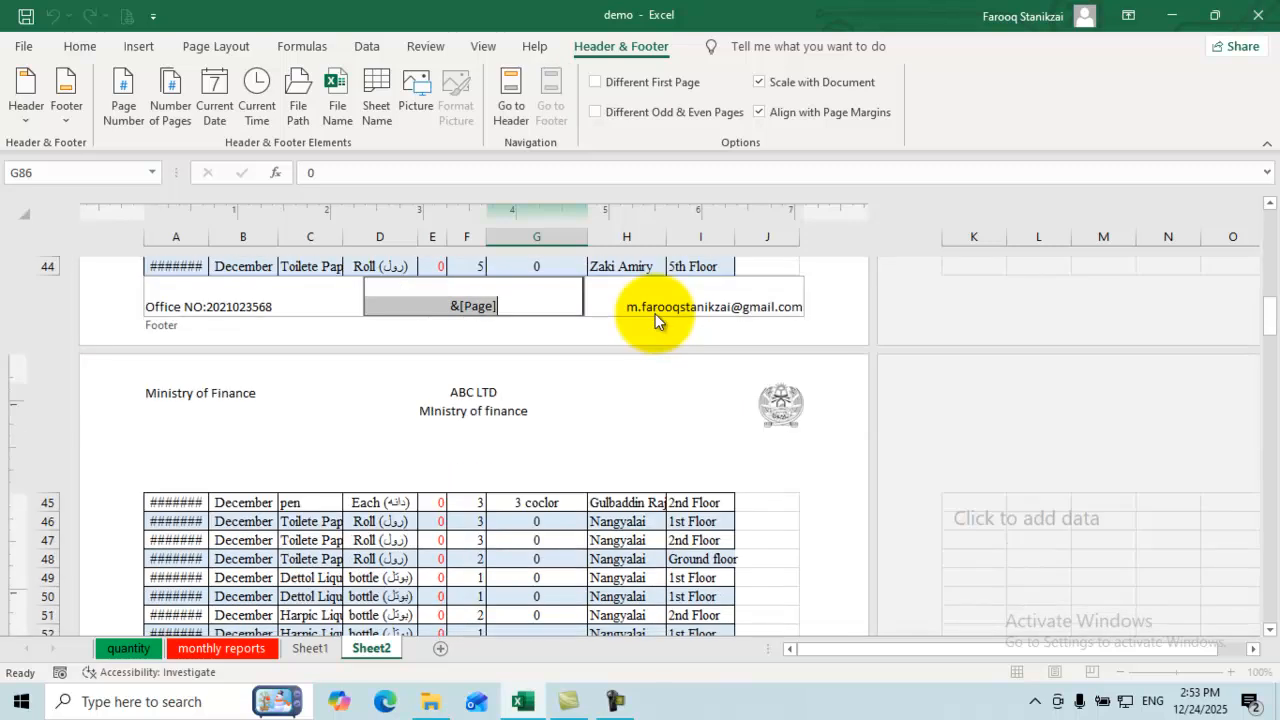
{"action": "left_click", "coordinate": [510, 98]}
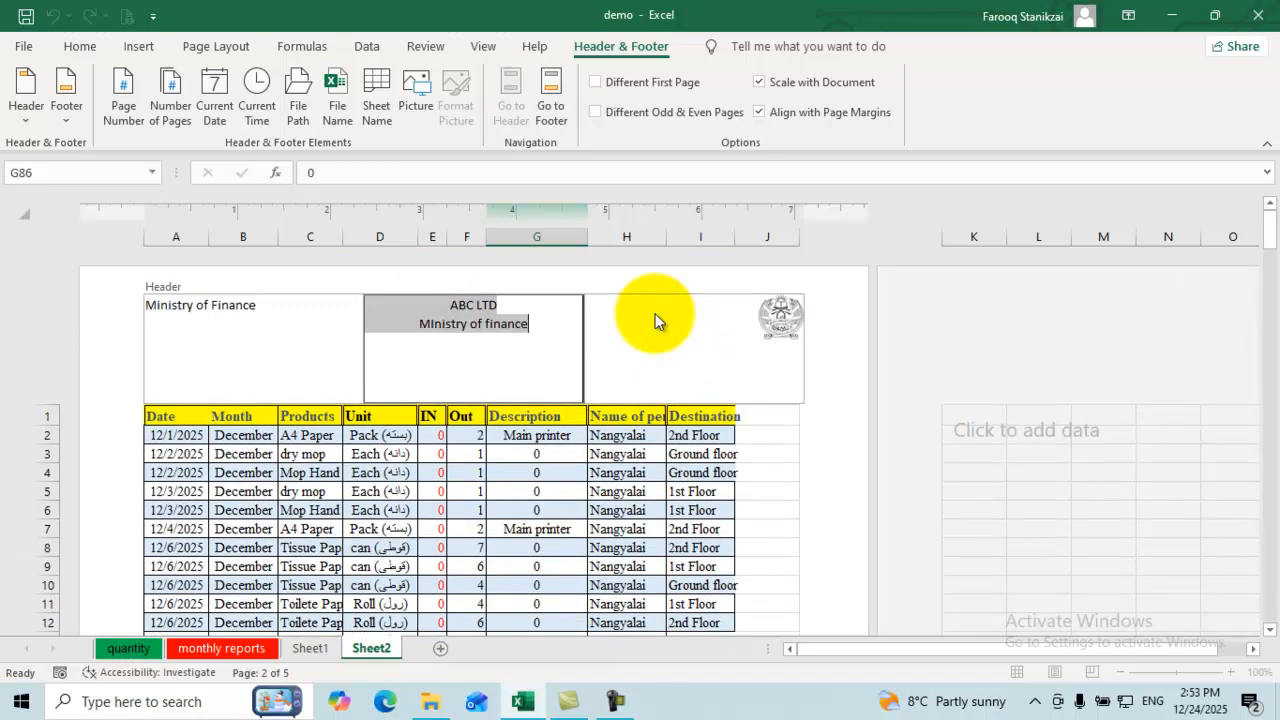
{"action": "key", "text": "Escape"}
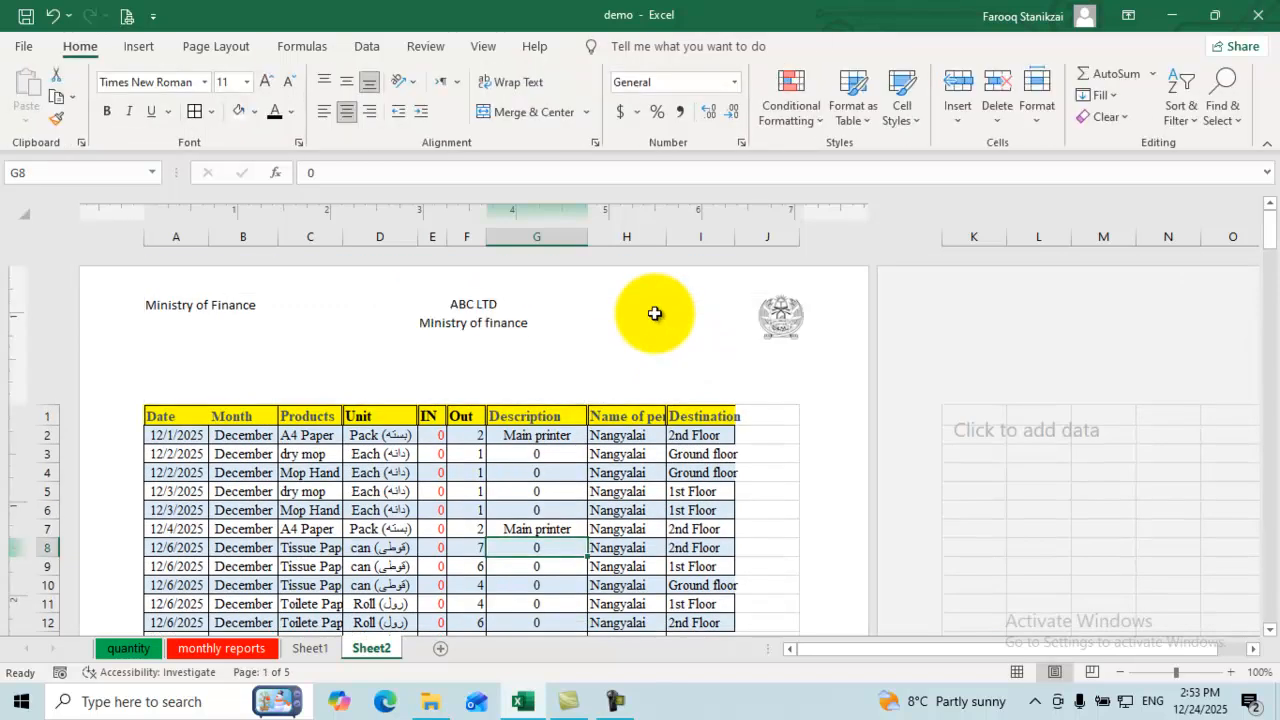
{"action": "key", "text": "ctrl+Up"}
{"action": "key", "text": "Up"}
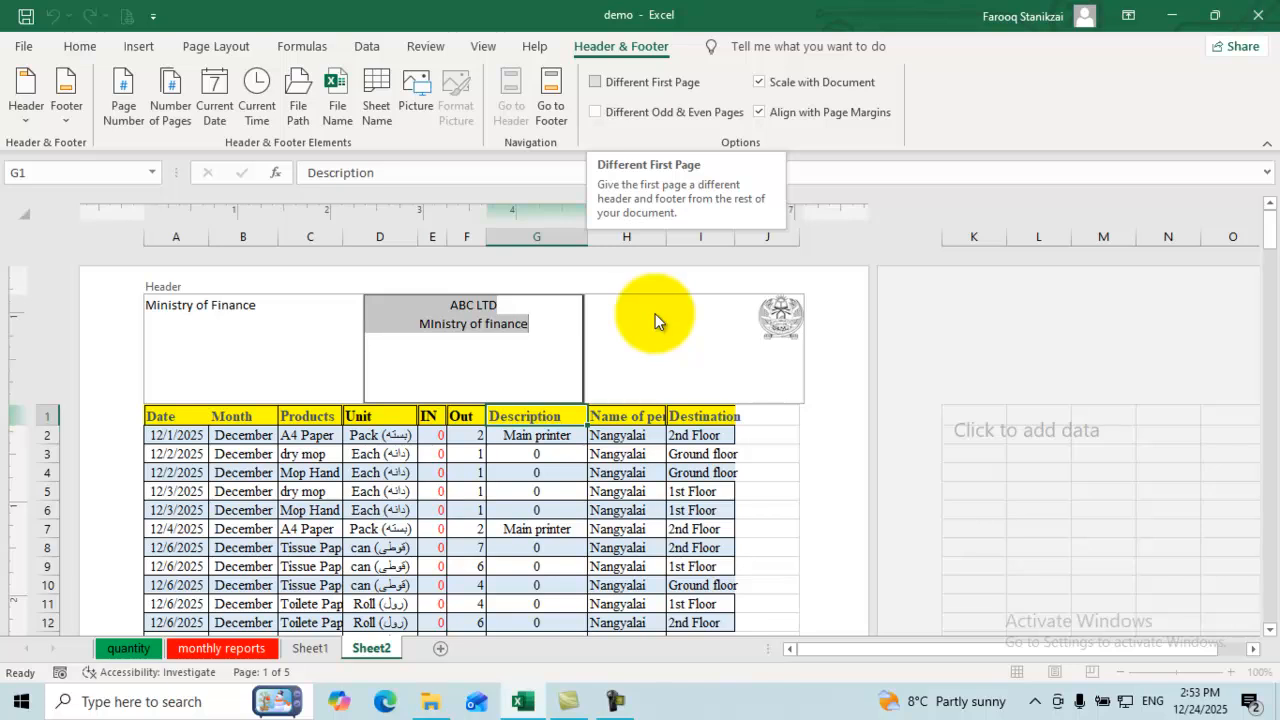
{"action": "key", "text": "space"}
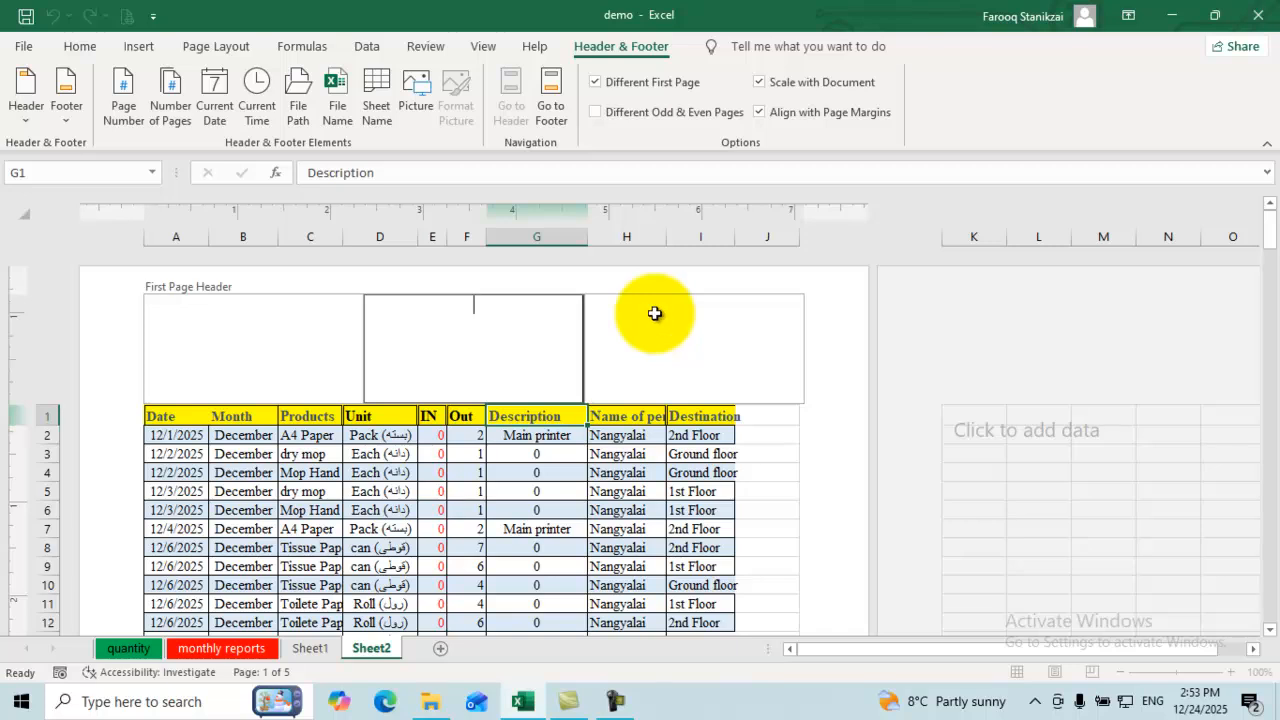
{"action": "key", "text": "Escape"}
Step: Scroll through the pages to compare the first-page header with the others
{"action": "scroll", "coordinate": [654, 314], "scroll_direction": "down", "scroll_amount": 18}
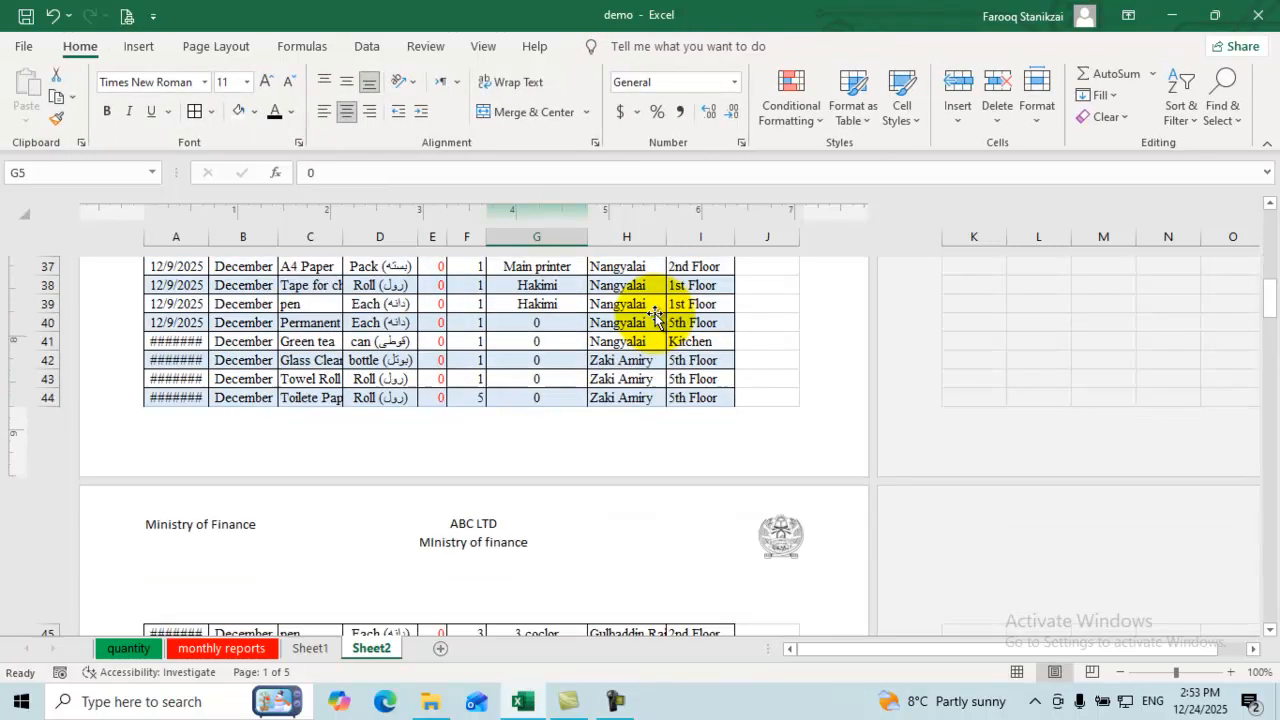
{"action": "scroll", "coordinate": [654, 314], "scroll_direction": "up", "scroll_amount": 5}
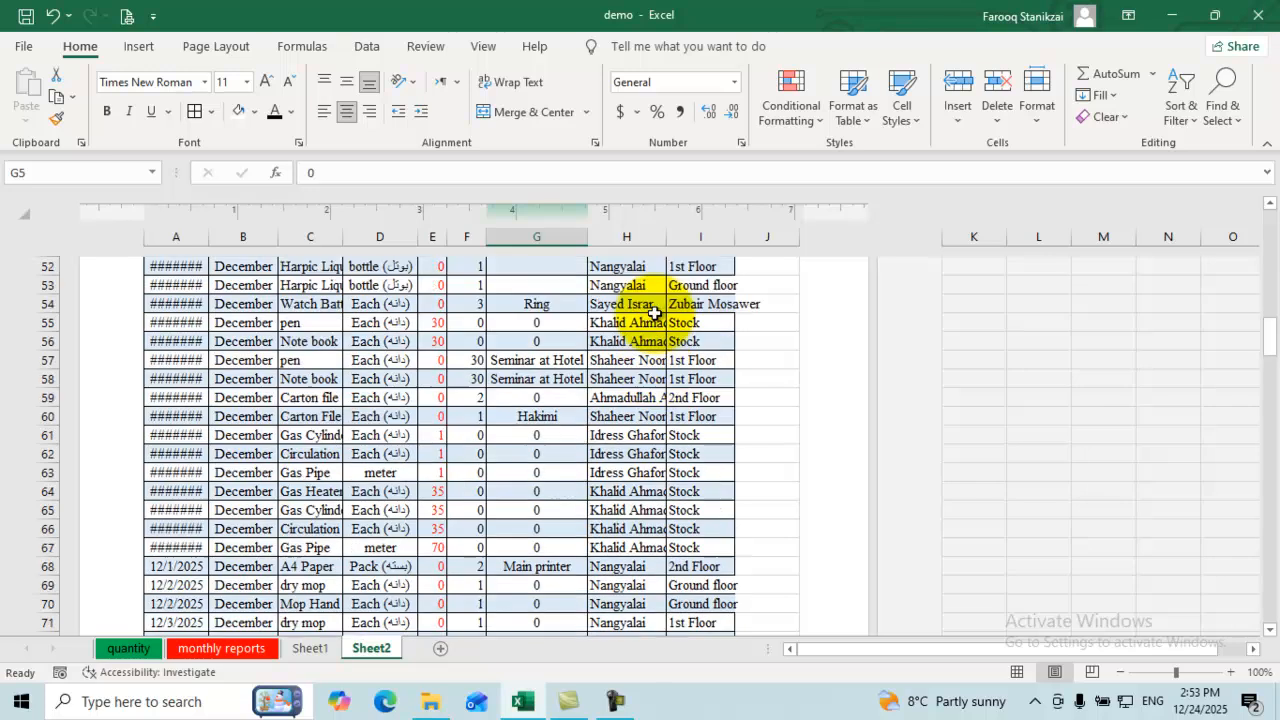
{"action": "scroll", "coordinate": [656, 320], "scroll_direction": "down", "scroll_amount": 15}
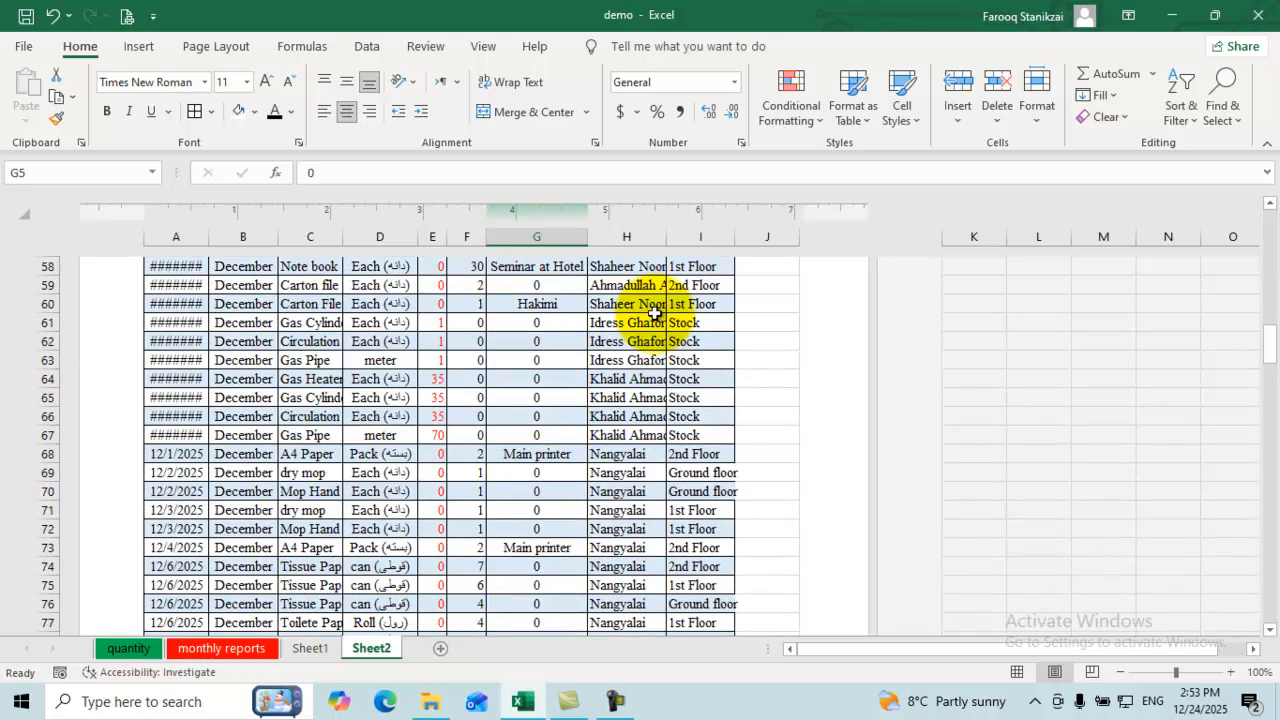
{"action": "scroll", "coordinate": [654, 314], "scroll_direction": "up", "scroll_amount": 5}
{"action": "scroll", "coordinate": [654, 314], "scroll_direction": "down", "scroll_amount": 13}
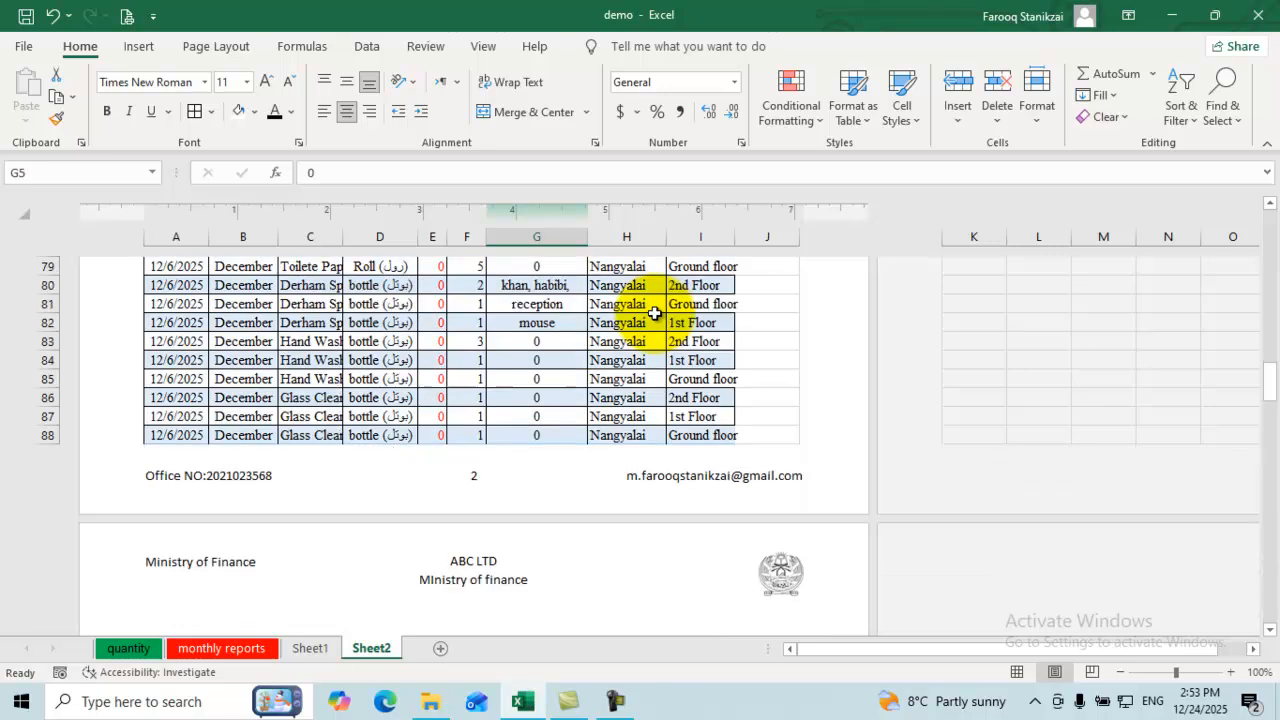
{"action": "scroll", "coordinate": [654, 314], "scroll_direction": "down", "scroll_amount": 6}
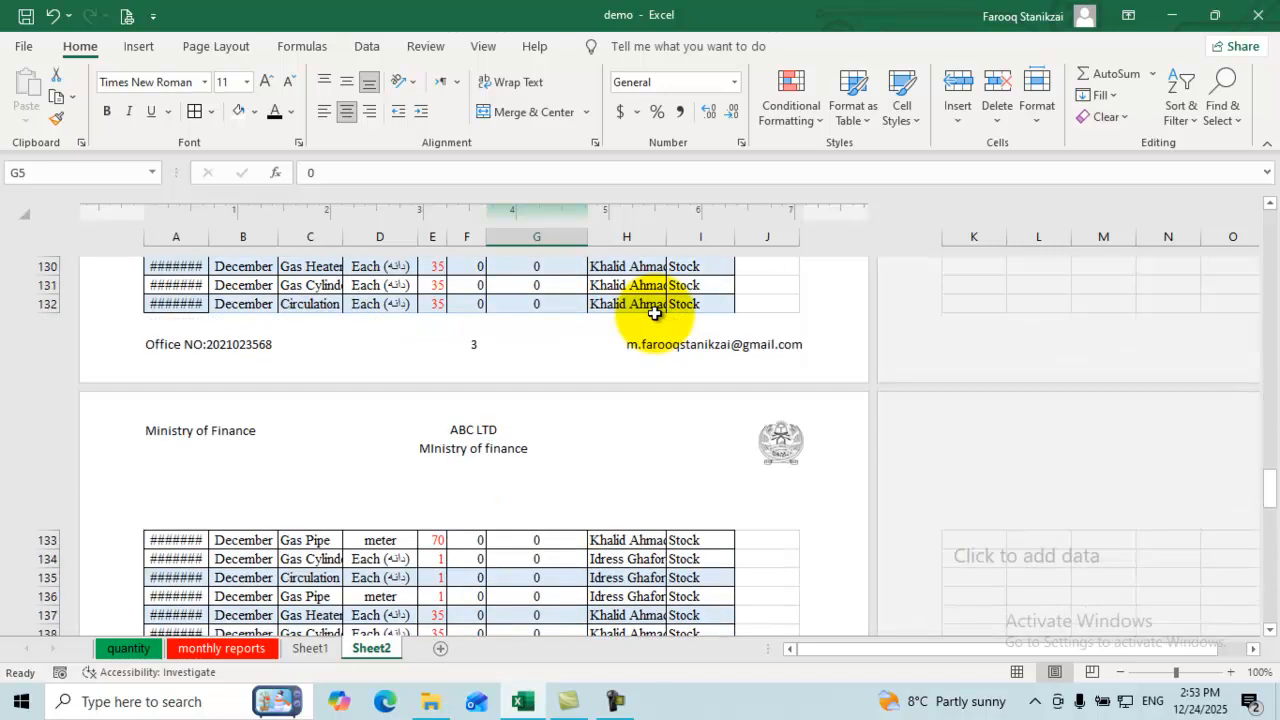
{"action": "scroll", "coordinate": [654, 313], "scroll_direction": "down", "scroll_amount": 13}
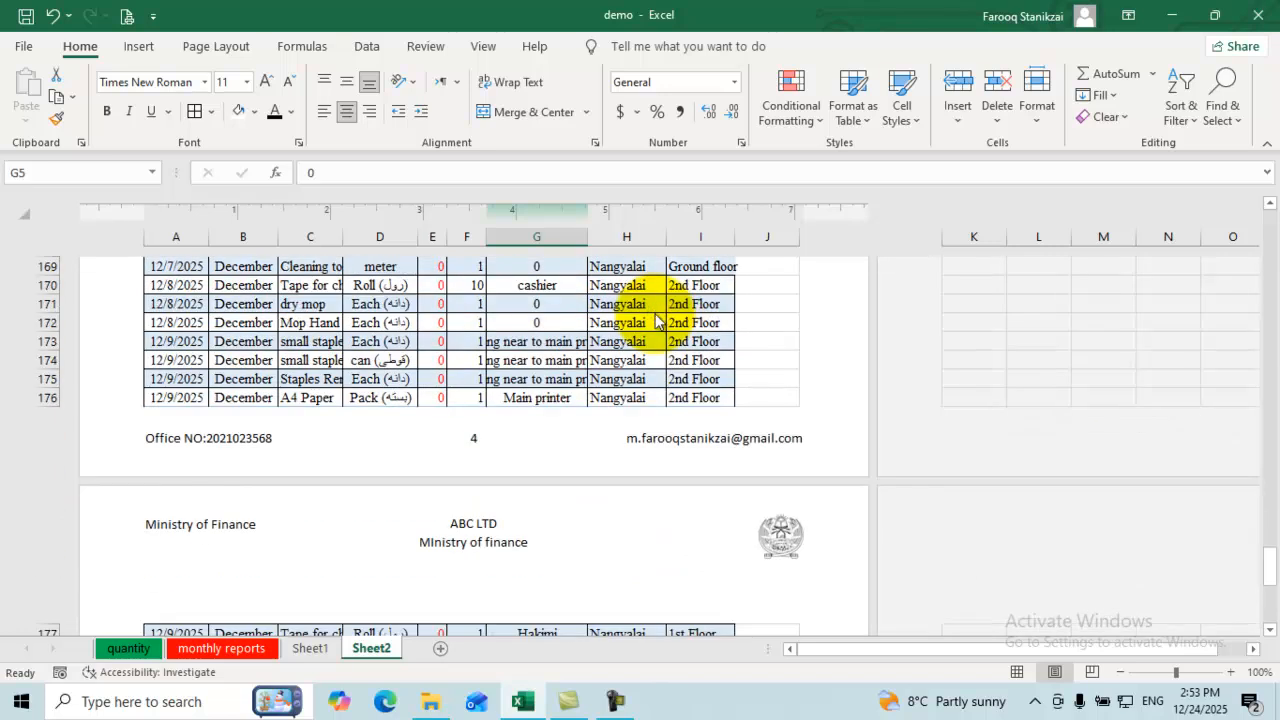
{"action": "scroll", "coordinate": [655, 320], "scroll_direction": "up", "scroll_amount": 20}
{"action": "scroll", "coordinate": [655, 320], "scroll_direction": "up", "scroll_amount": 13}
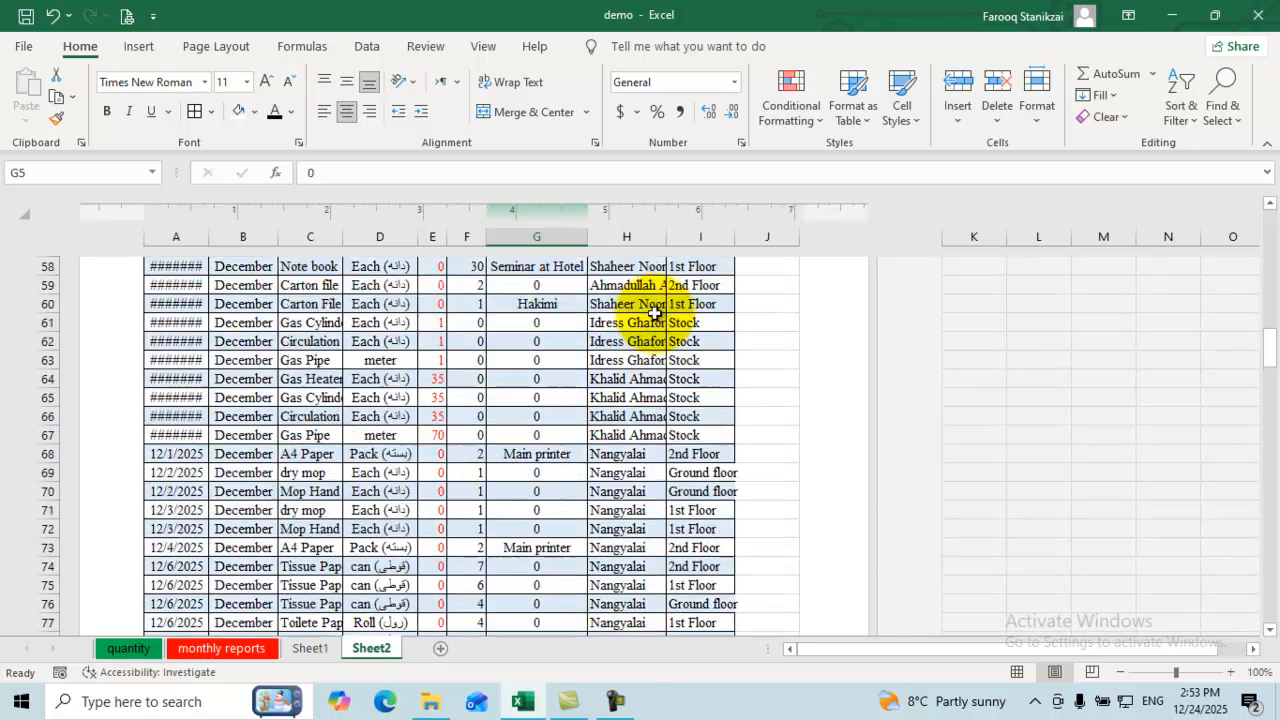
{"action": "scroll", "coordinate": [654, 313], "scroll_direction": "up", "scroll_amount": 18}
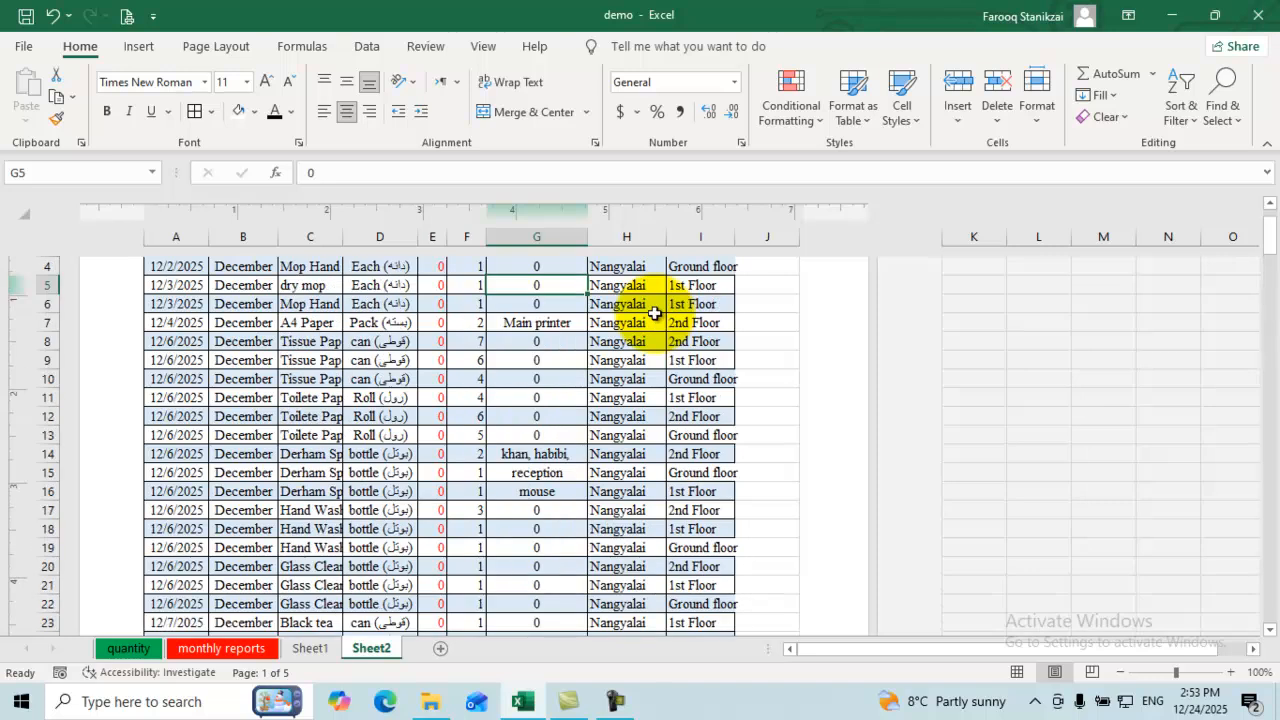
{"action": "scroll", "coordinate": [654, 313], "scroll_direction": "up", "scroll_amount": 4}
Step: Turn on Different Odd & Even Pages and scroll to page 2's blank header
{"action": "left_click", "coordinate": [656, 314]}
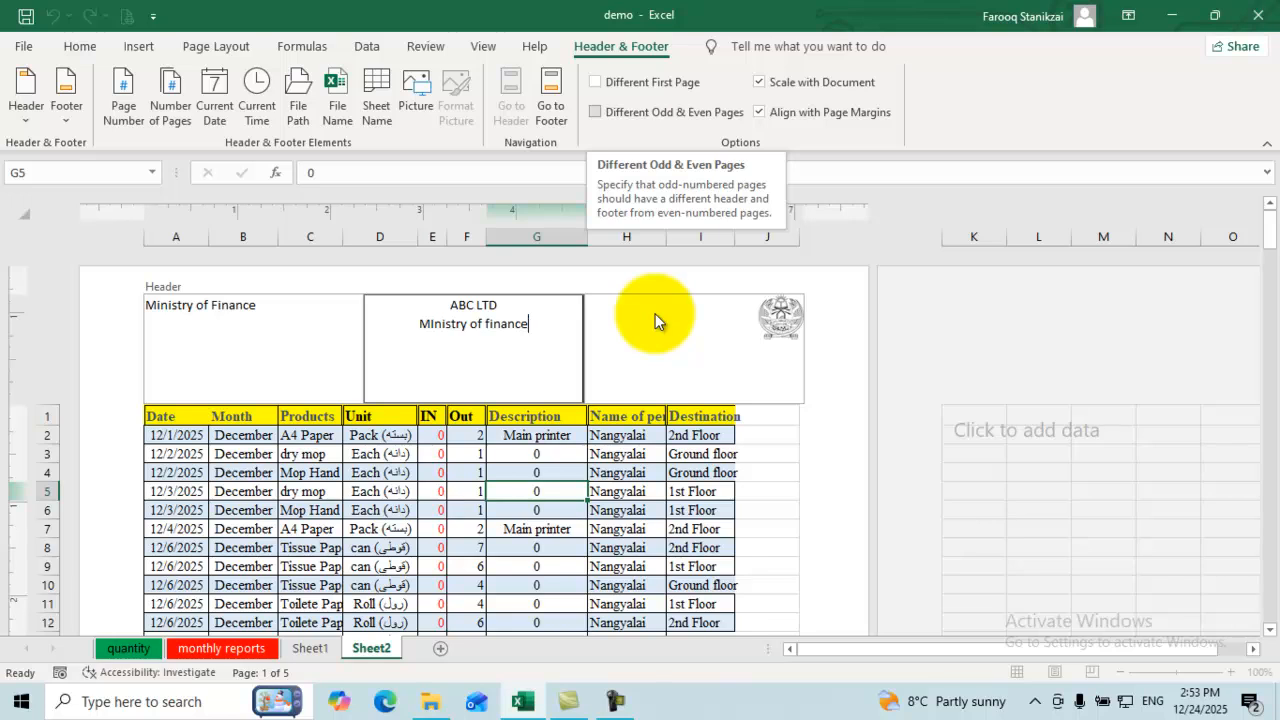
{"action": "left_click", "coordinate": [640, 112]}
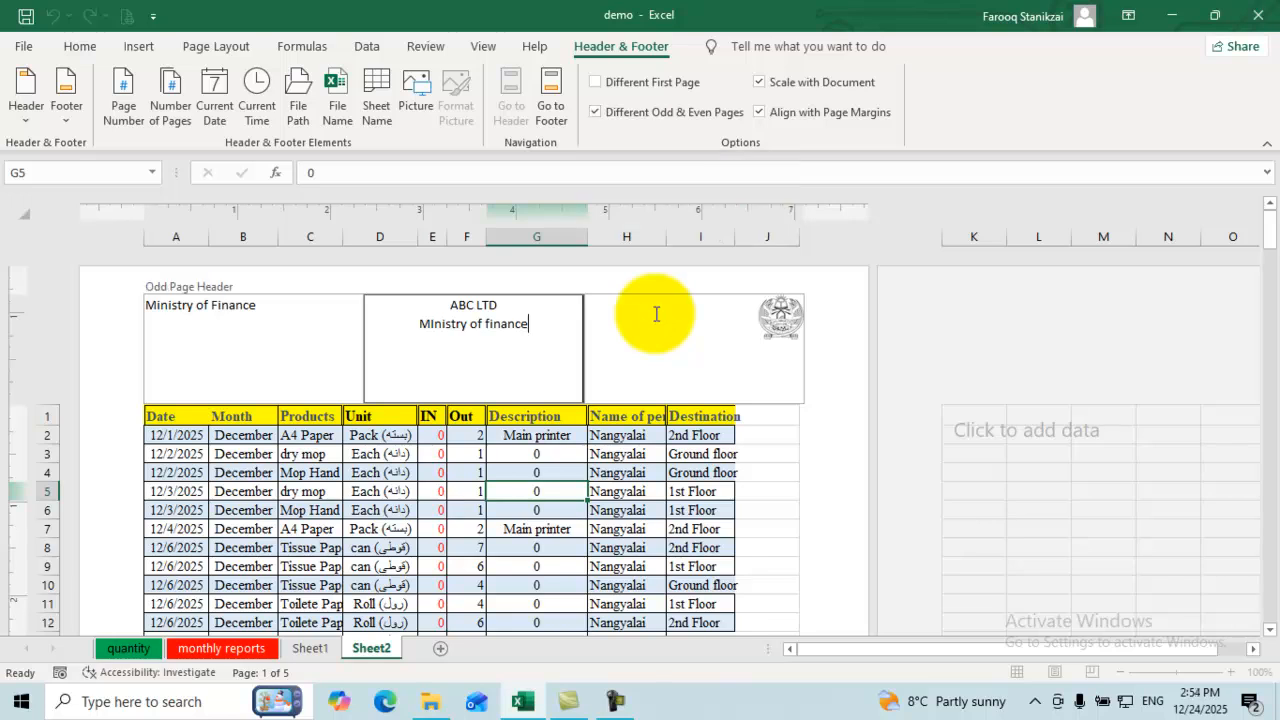
{"action": "key", "text": "Escape"}
{"action": "scroll", "coordinate": [656, 314], "scroll_direction": "down", "scroll_amount": 6}
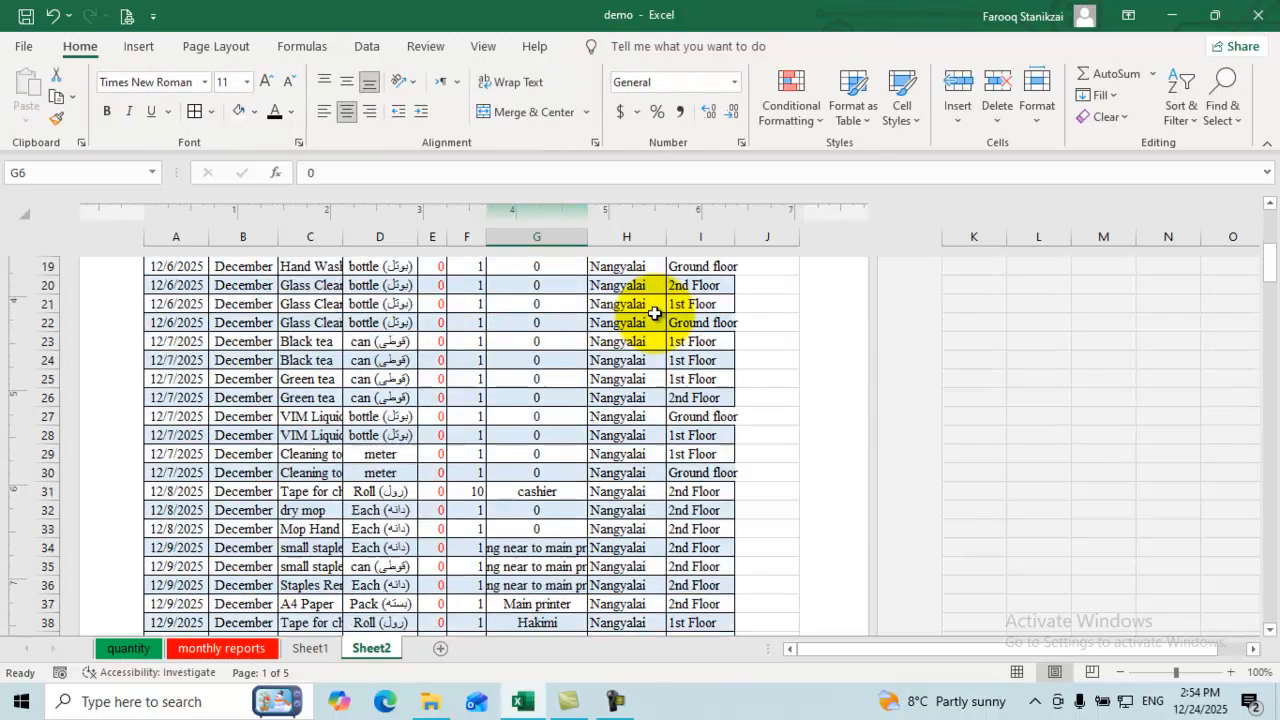
{"action": "scroll", "coordinate": [654, 313], "scroll_direction": "down", "scroll_amount": 10}
{"action": "scroll", "coordinate": [654, 313], "scroll_direction": "up", "scroll_amount": 6}
{"action": "scroll", "coordinate": [654, 313], "scroll_direction": "down", "scroll_amount": 3}
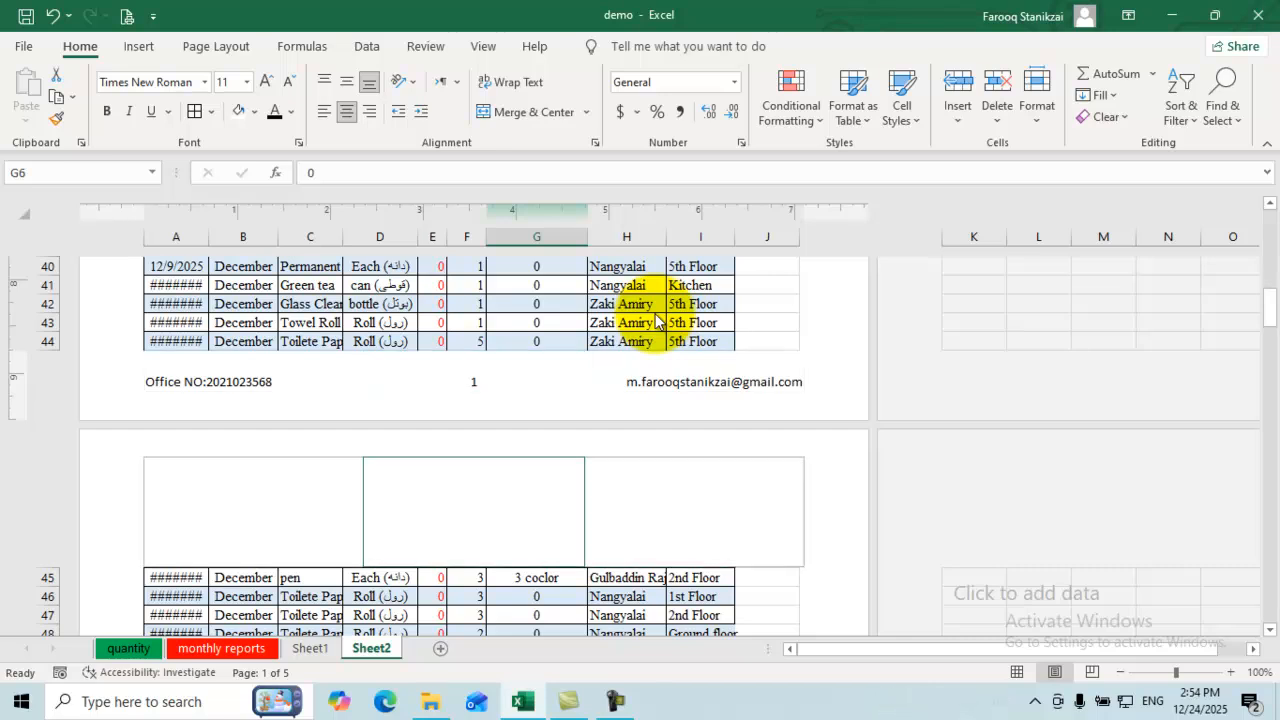
Step: Type ABC in page 2's centre header and scroll to check the other pages
{"action": "left_click", "coordinate": [474, 511]}
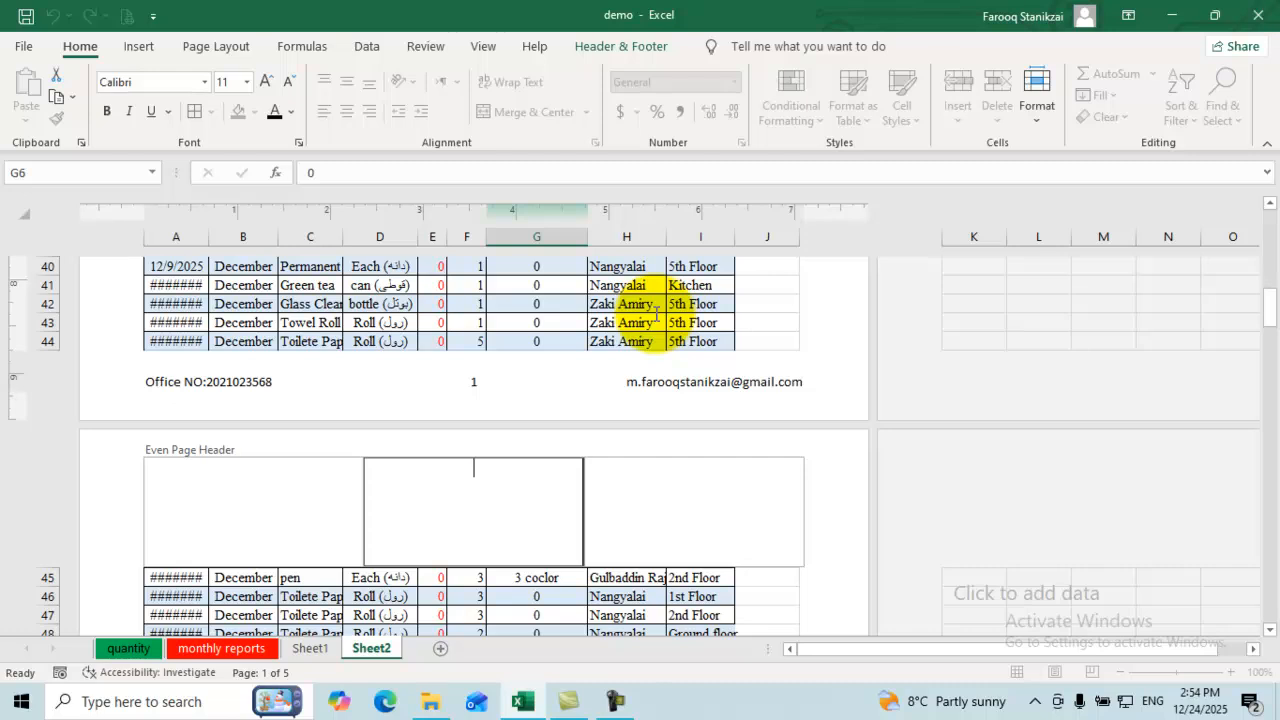
{"action": "type", "text": "ABX"}
{"action": "key", "text": "BackSpace"}
{"action": "type", "text": "C"}
{"action": "left_click", "coordinate": [656, 319]}
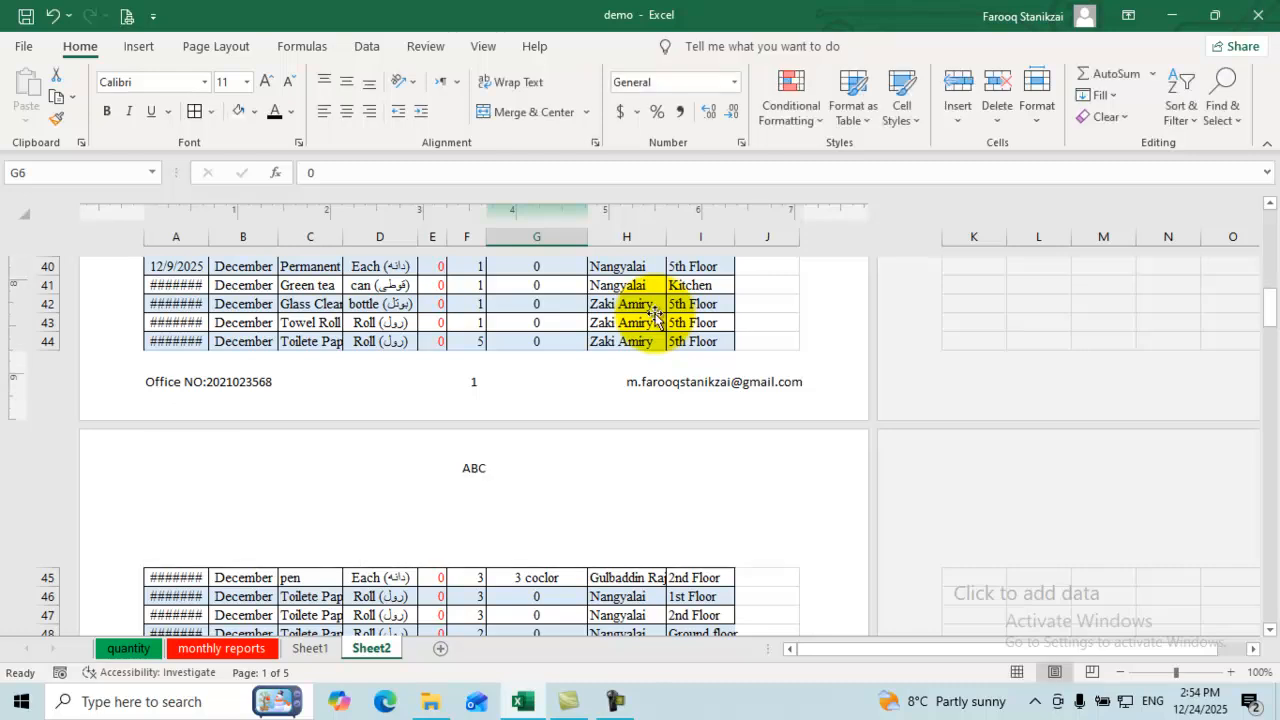
{"action": "scroll", "coordinate": [656, 320], "scroll_direction": "down", "scroll_amount": 3}
{"action": "scroll", "coordinate": [656, 320], "scroll_direction": "down", "scroll_amount": 13}
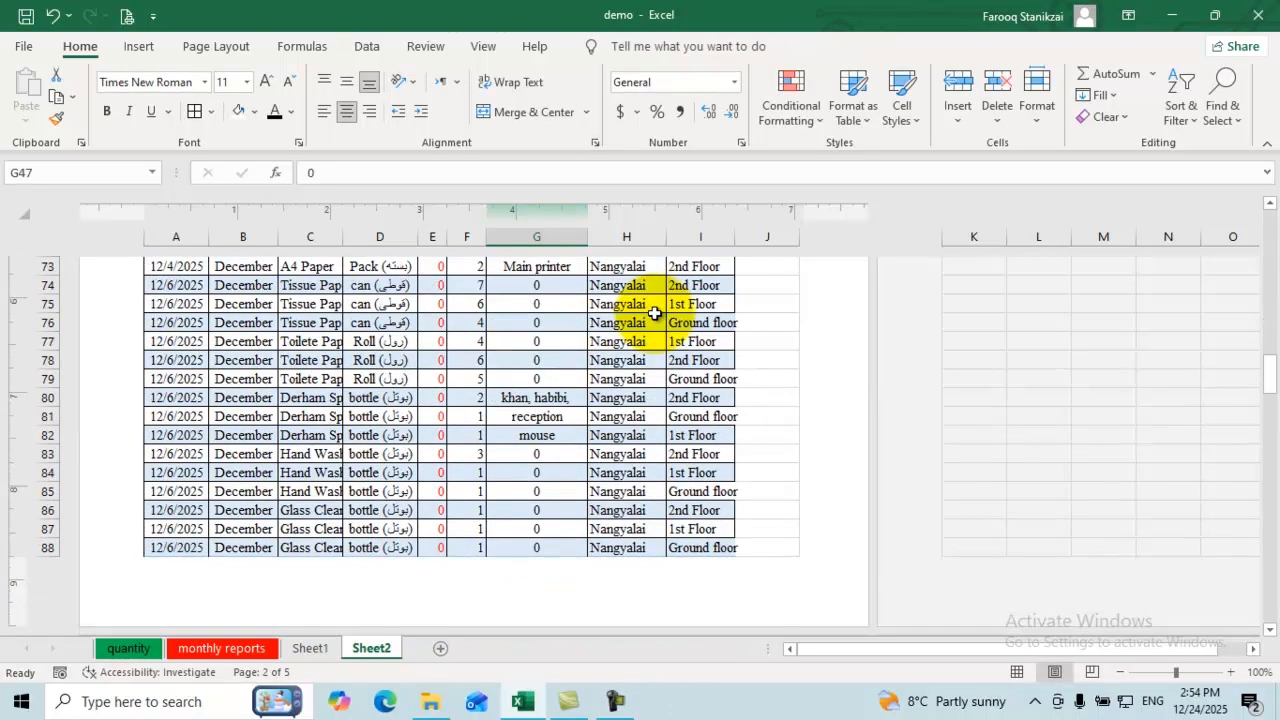
{"action": "scroll", "coordinate": [656, 320], "scroll_direction": "down", "scroll_amount": 12}
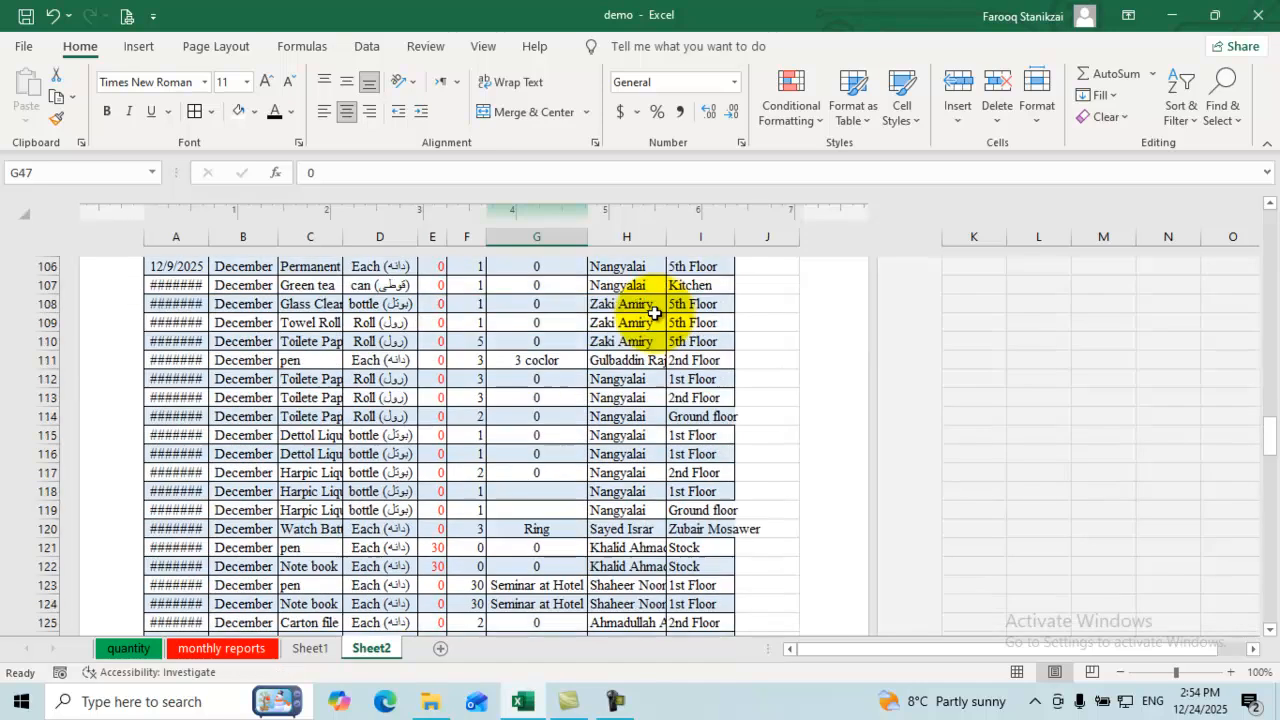
{"action": "scroll", "coordinate": [656, 320], "scroll_direction": "down", "scroll_amount": 4}
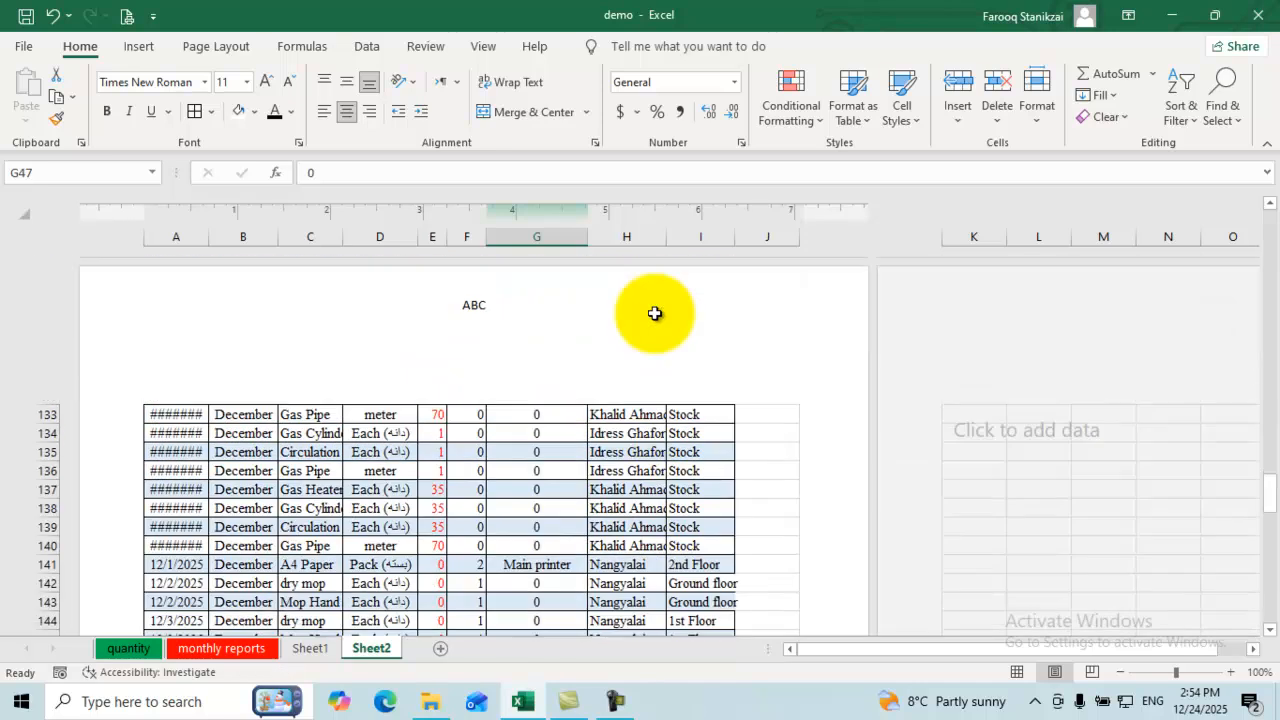
{"action": "scroll", "coordinate": [655, 316], "scroll_direction": "up", "scroll_amount": 18}
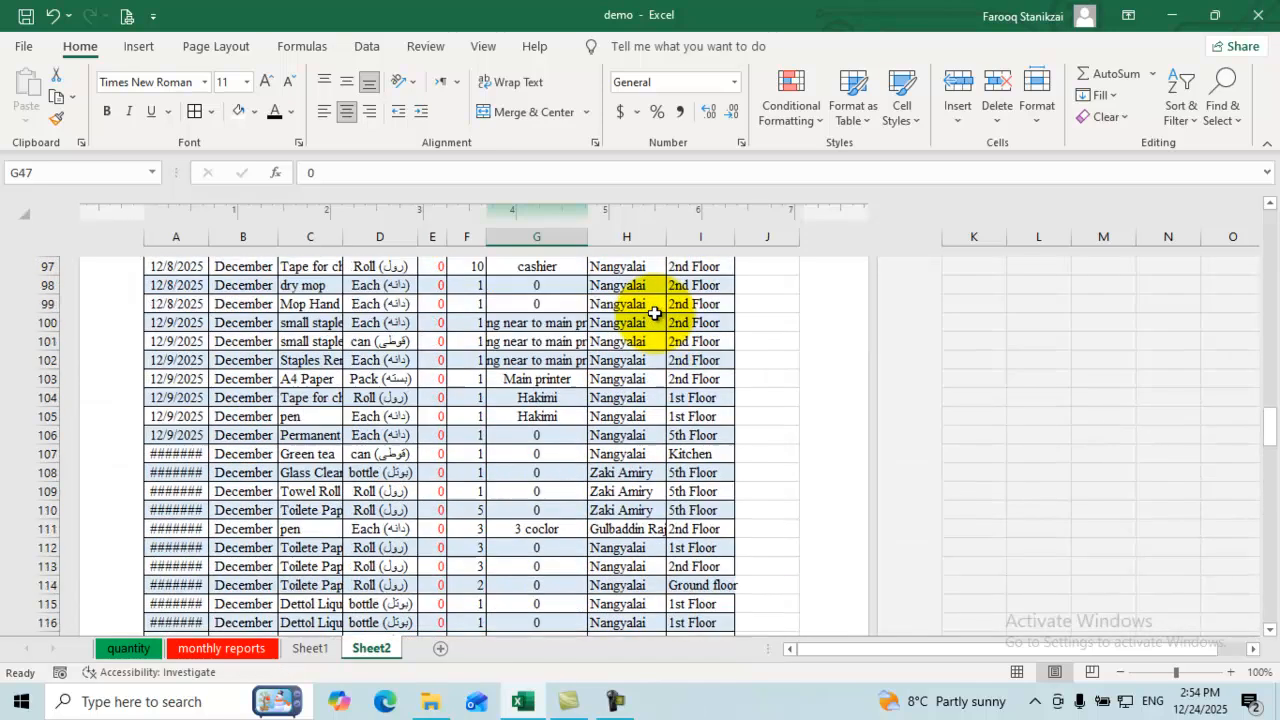
{"action": "scroll", "coordinate": [656, 320], "scroll_direction": "up", "scroll_amount": 12}
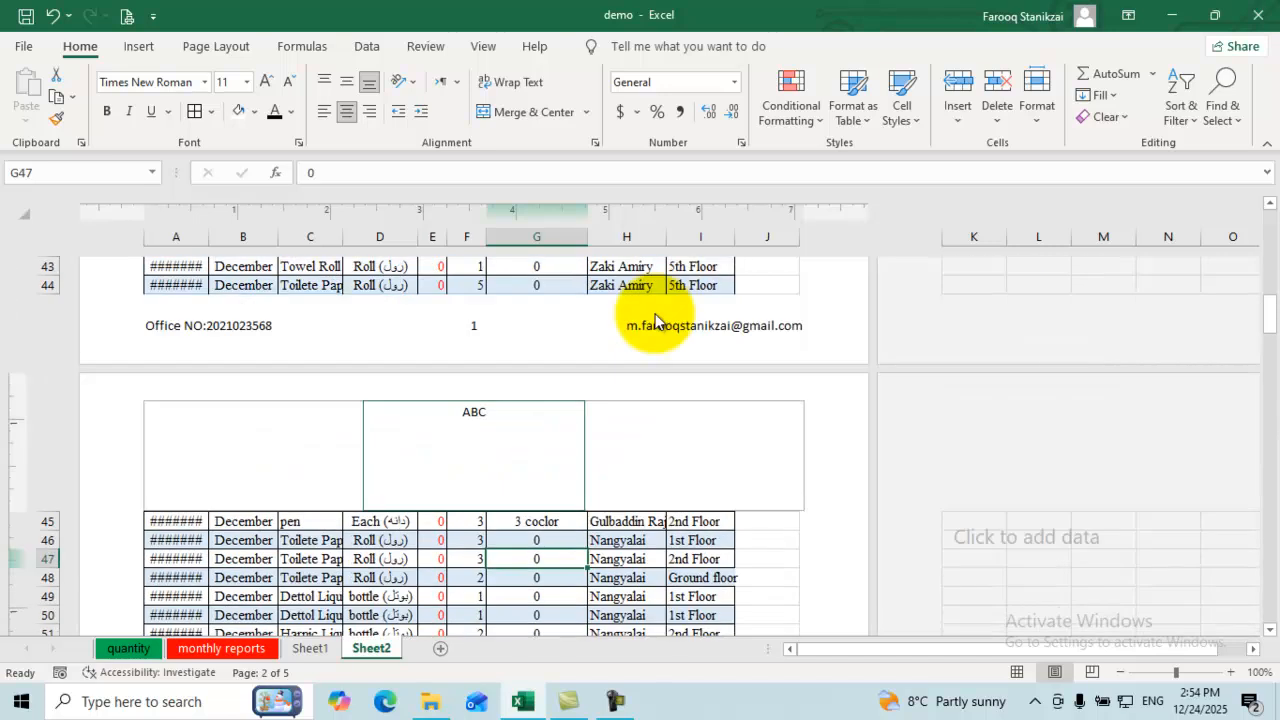
{"action": "scroll", "coordinate": [655, 320], "scroll_direction": "up", "scroll_amount": 14}
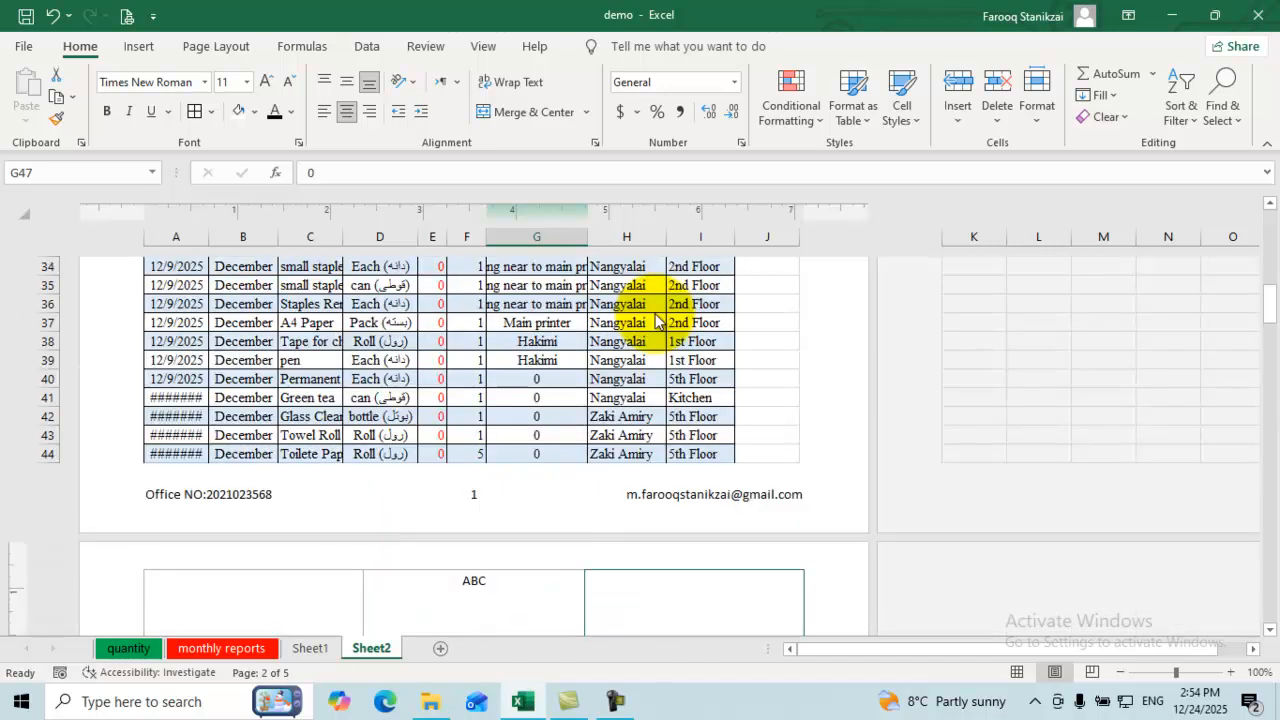
Step: Untick Different Odd & Even Pages so every page shares the Ministry of Finance header
{"action": "left_click", "coordinate": [655, 320]}
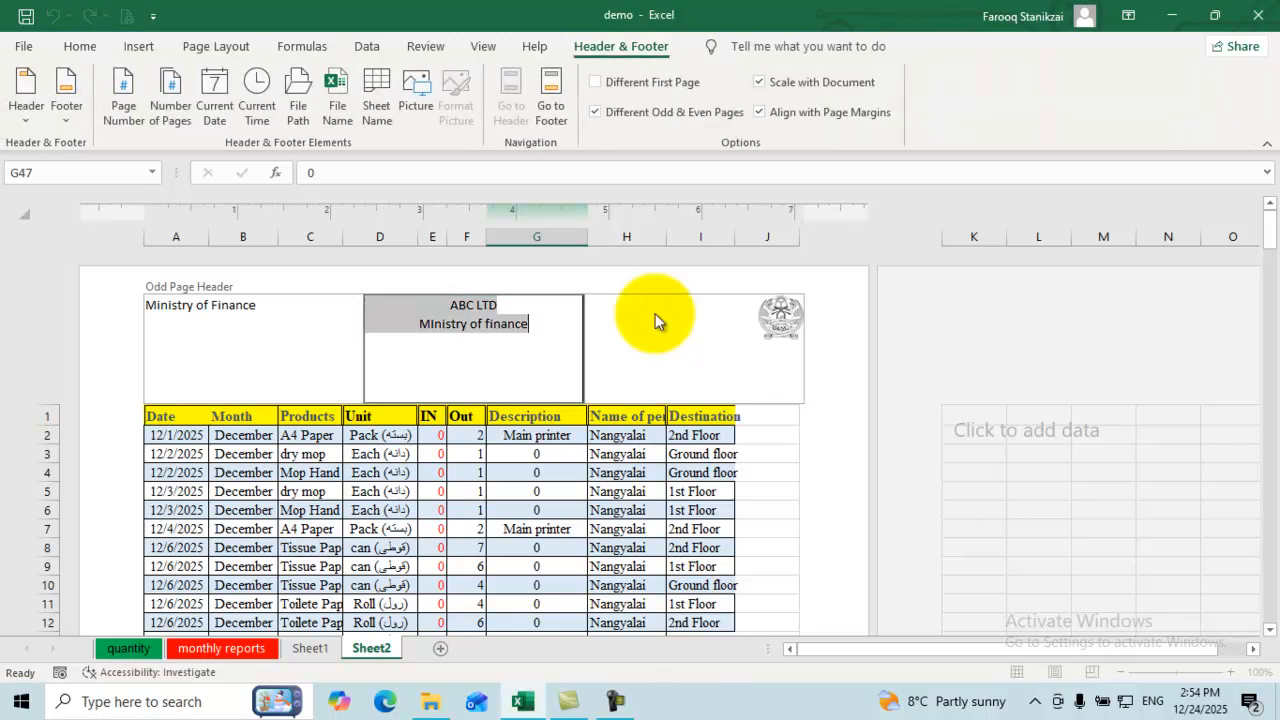
{"action": "left_click", "coordinate": [595, 112]}
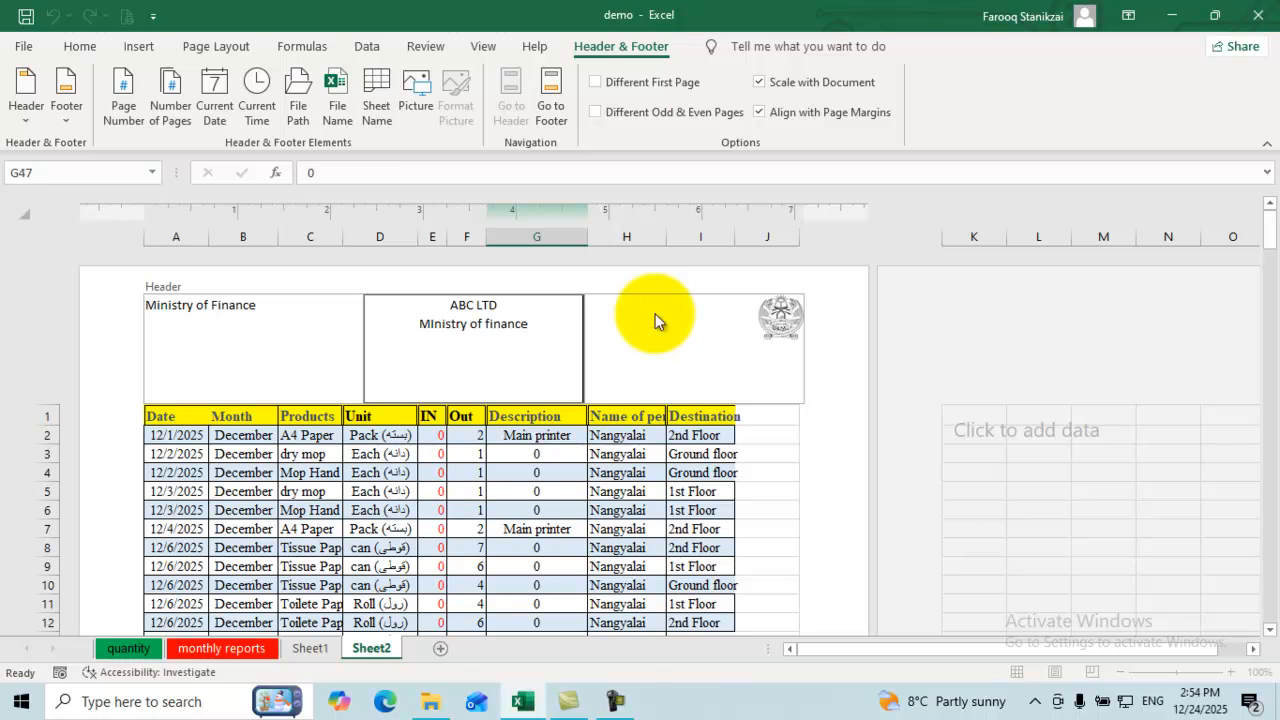
{"action": "key", "text": "Escape"}
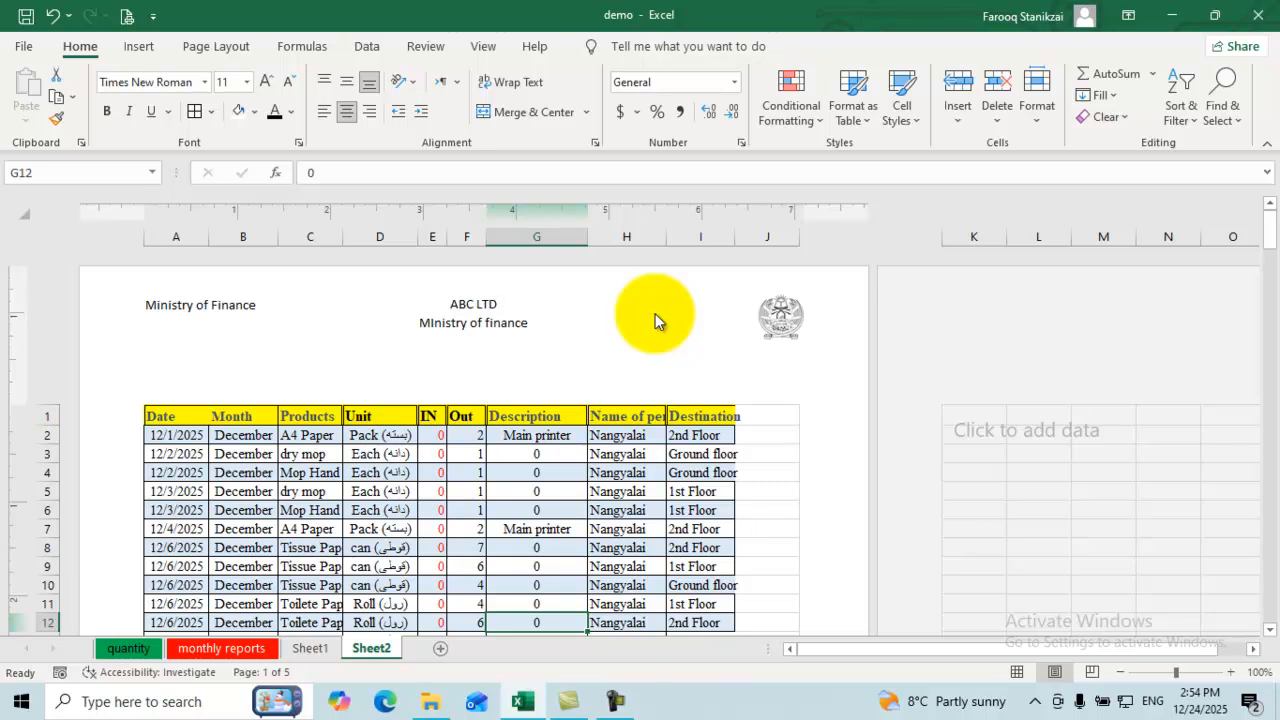
{"action": "key", "text": "alt+n"}
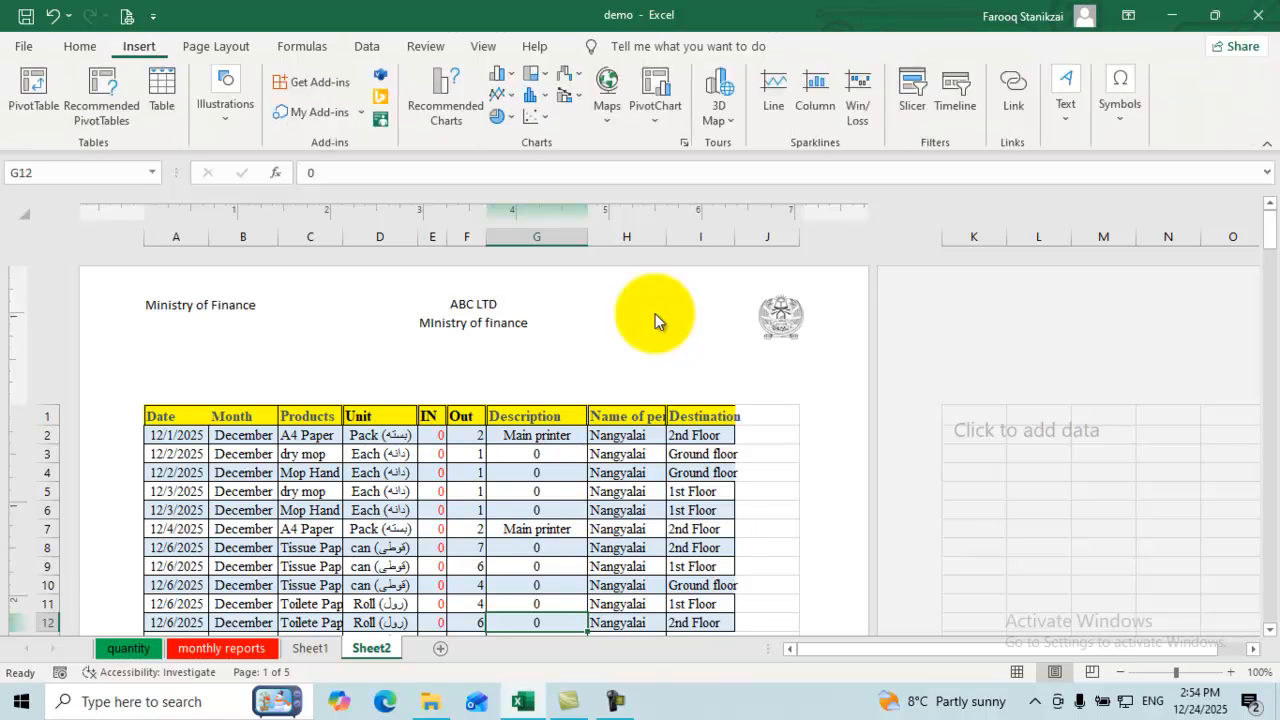
Step: Switch Sheet2 back to Normal view
{"action": "left_click", "coordinate": [1066, 95]}
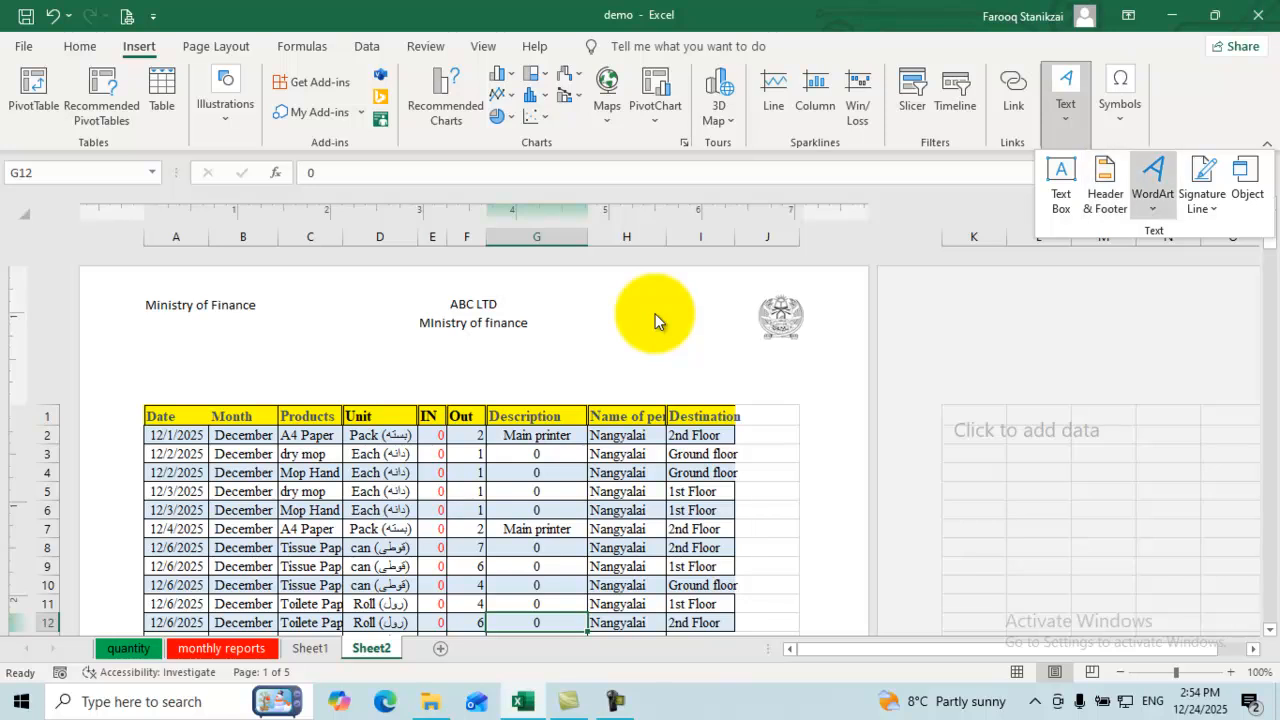
{"action": "left_click", "coordinate": [655, 320]}
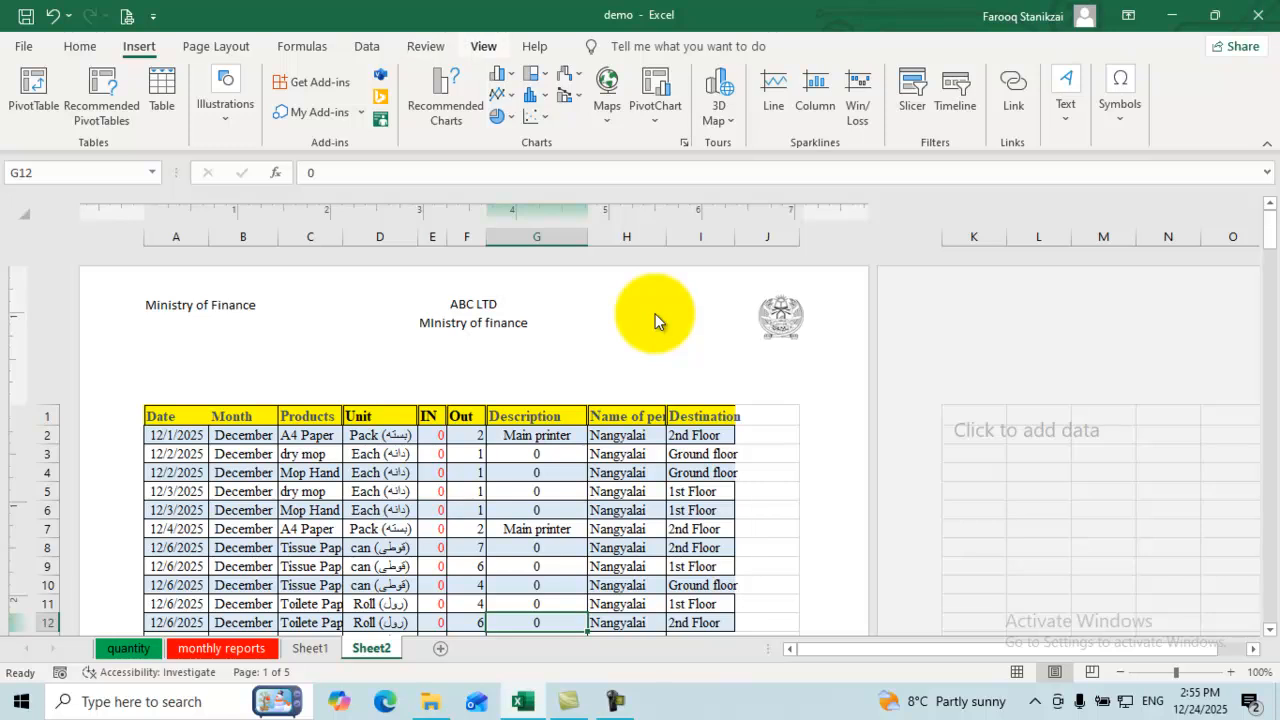
{"action": "left_click", "coordinate": [483, 46]}
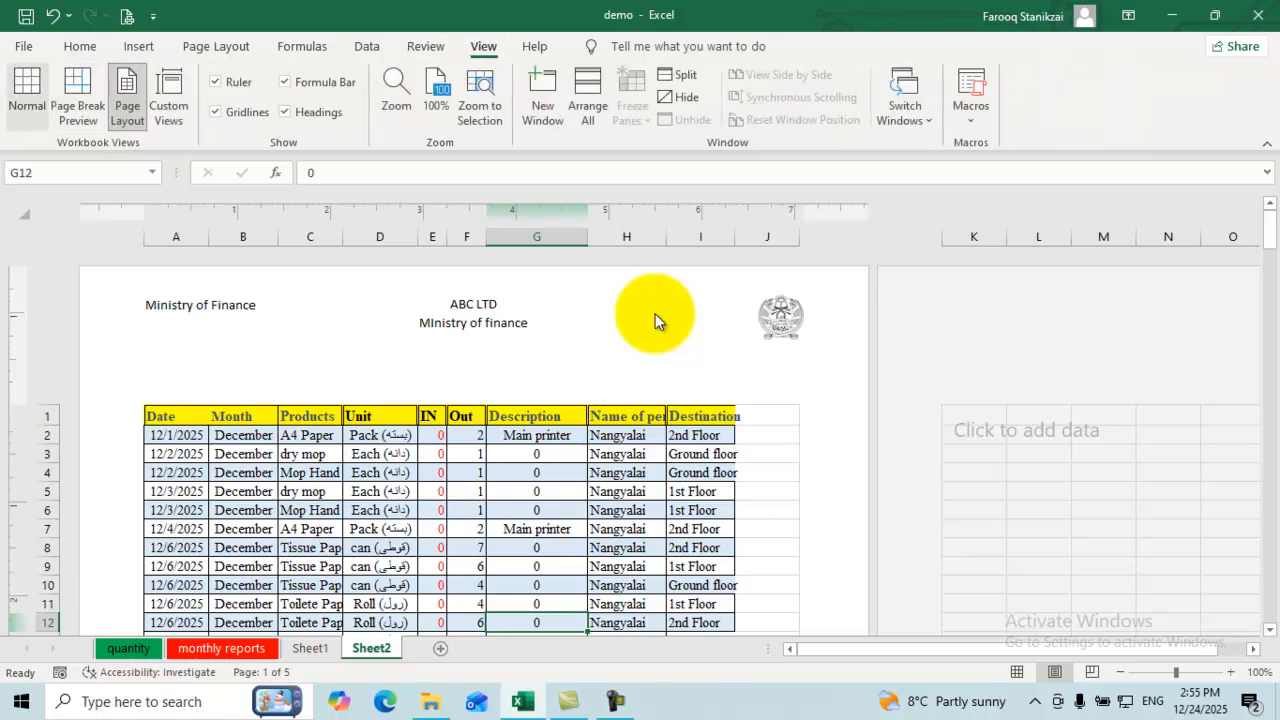
{"action": "left_click", "coordinate": [27, 96]}
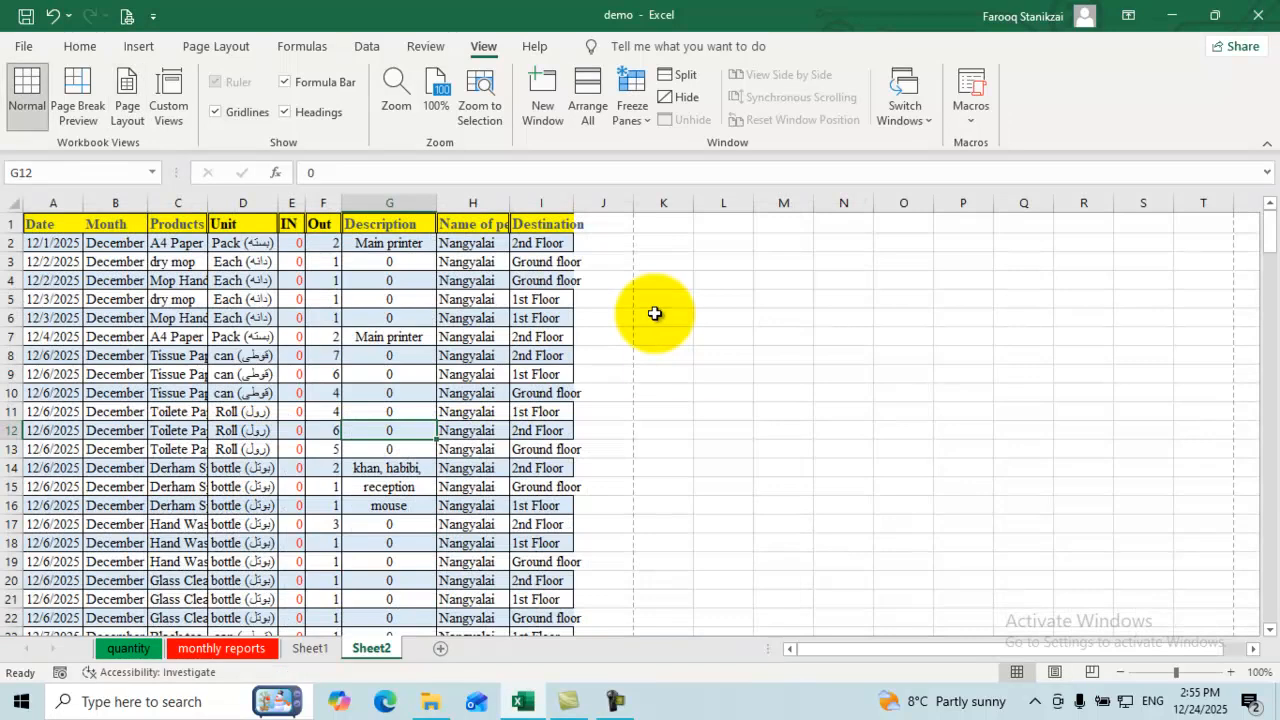
Step: Insert a WordArt box in the first WordArt style
{"action": "left_click", "coordinate": [139, 46]}
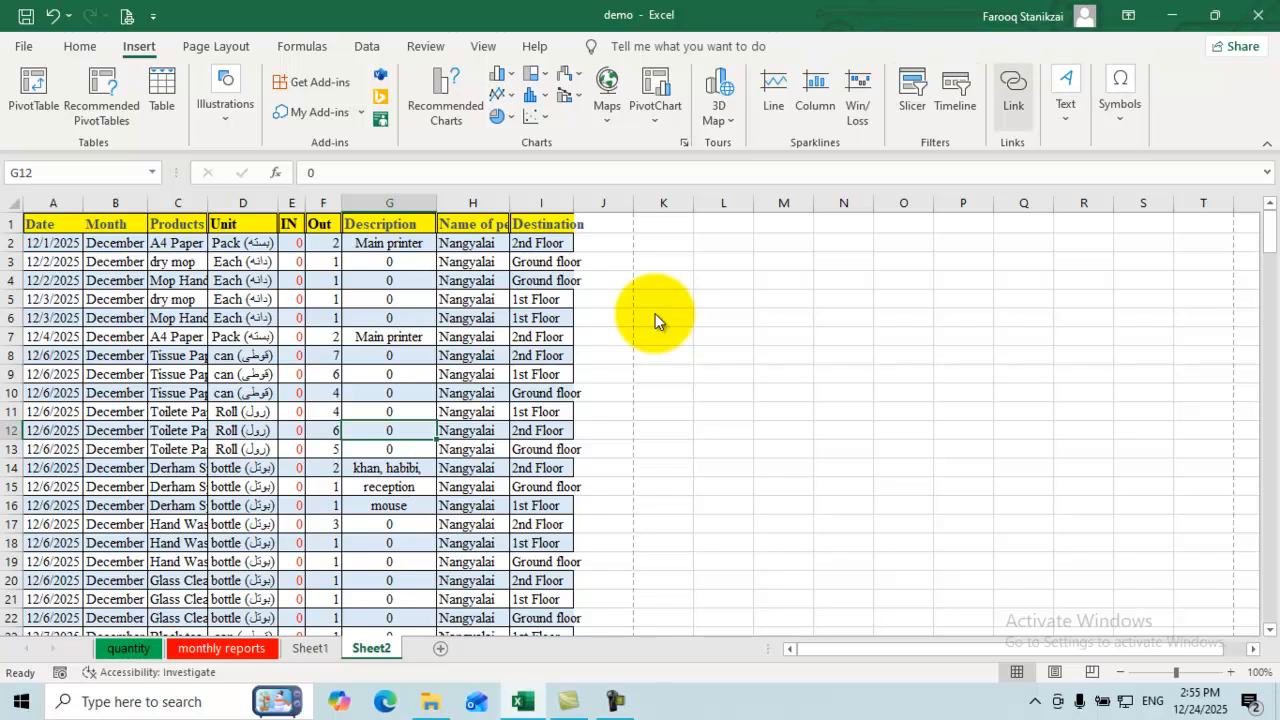
{"action": "left_click", "coordinate": [1066, 95]}
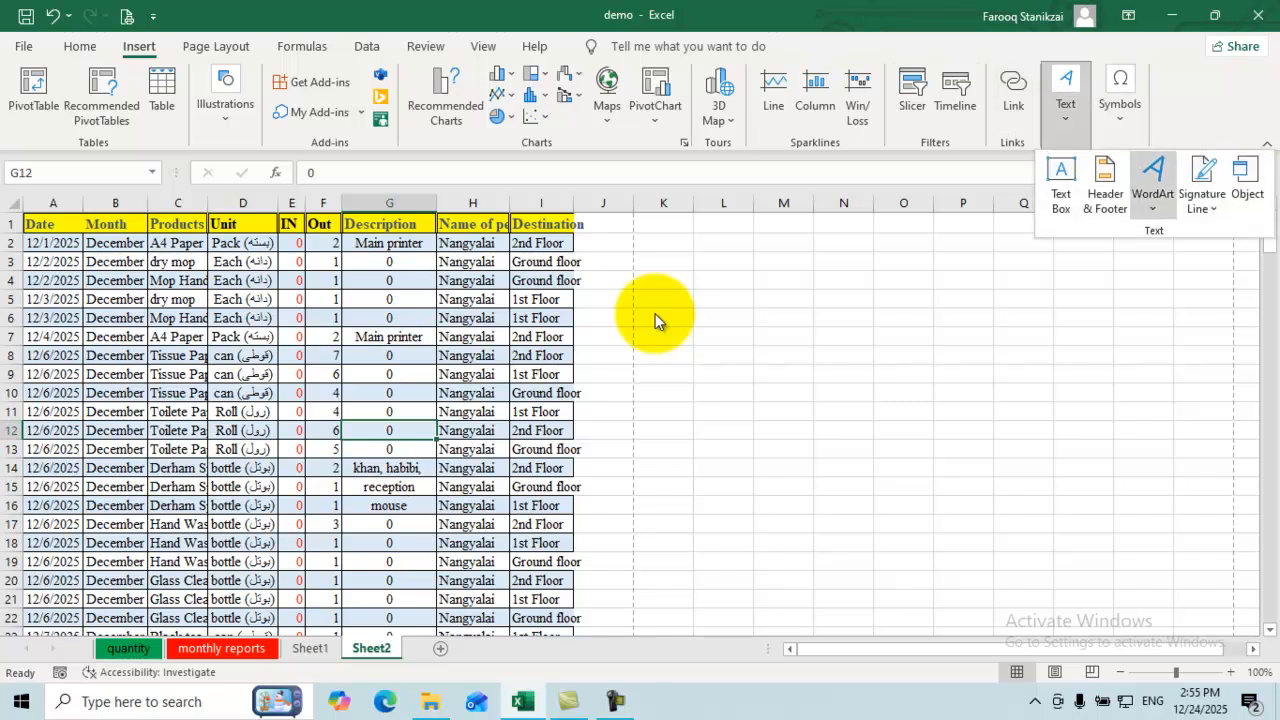
{"action": "left_click", "coordinate": [1153, 185]}
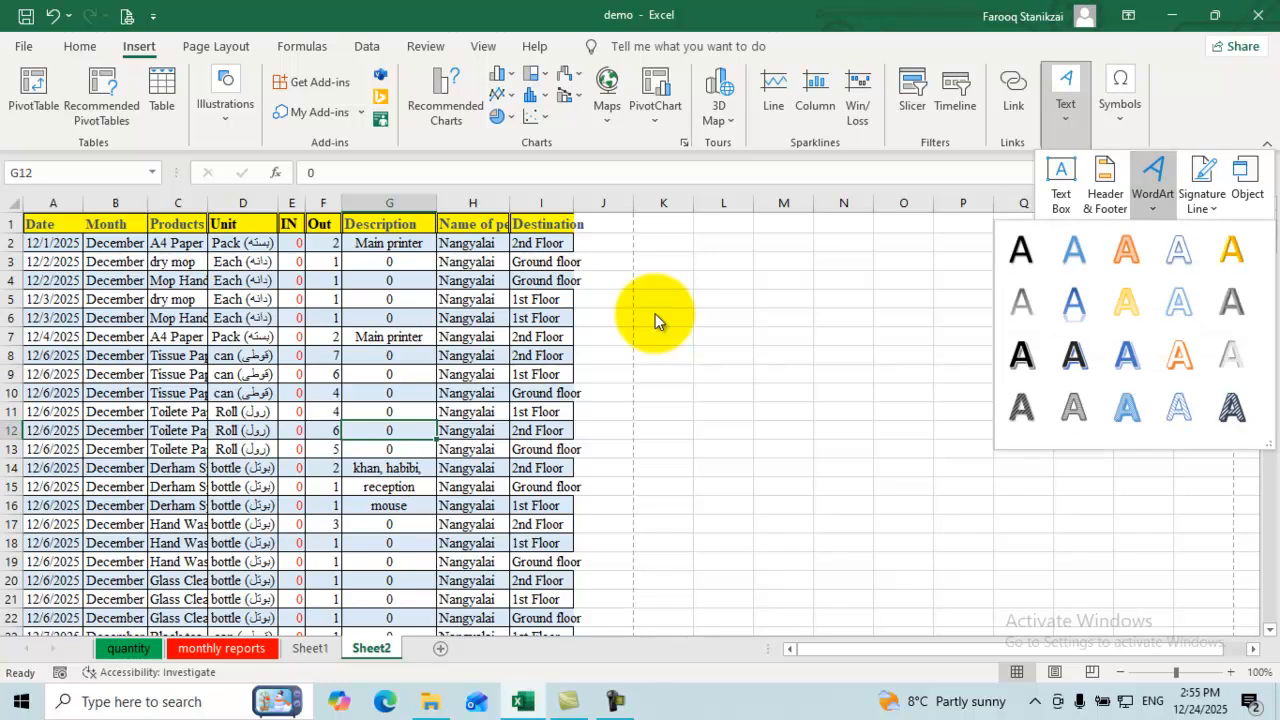
{"action": "left_click", "coordinate": [1179, 249]}
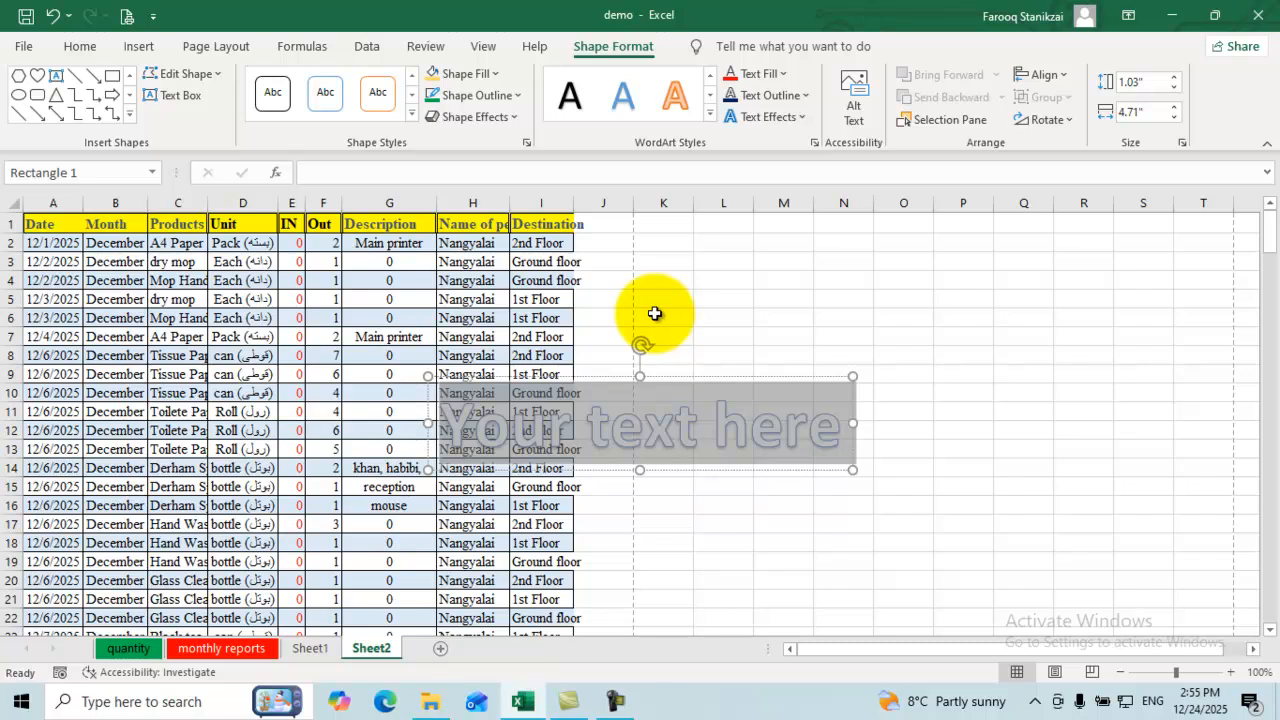
Step: Type the channel handle into the WordArt and drag it beside the table near rows 3–7
{"action": "type", "text": "@"}
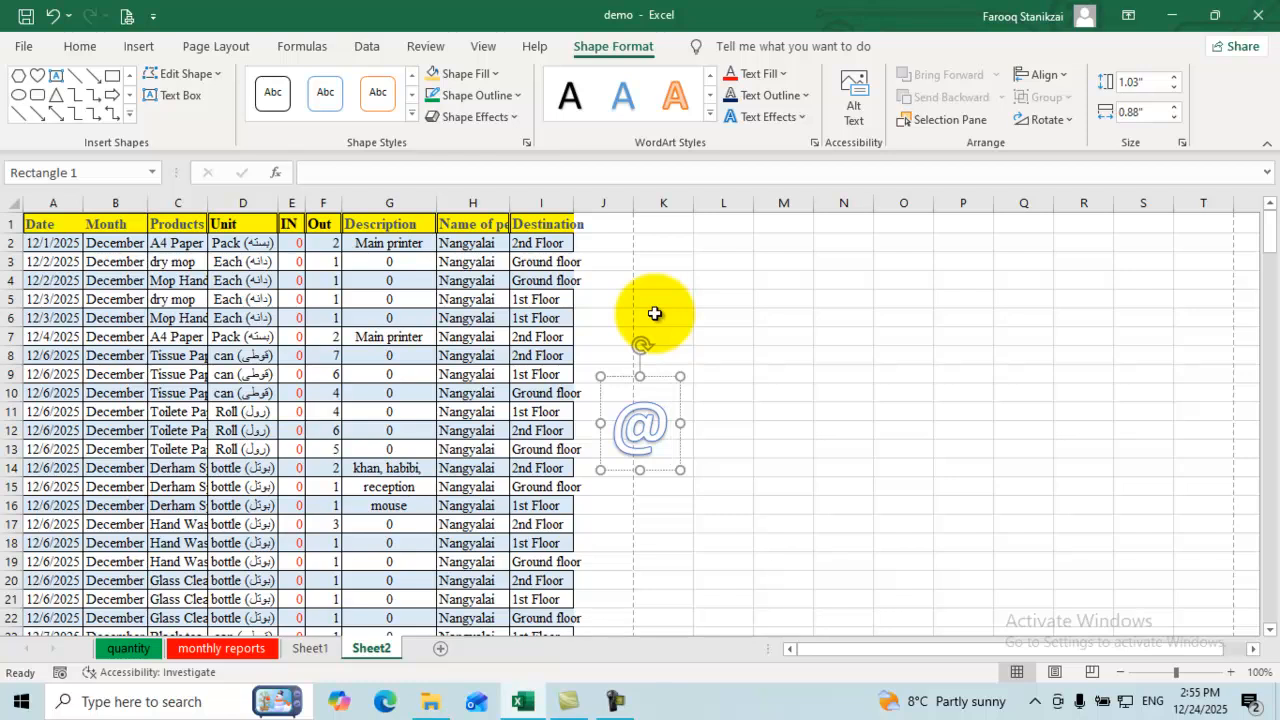
{"action": "type", "text": "mfs"}
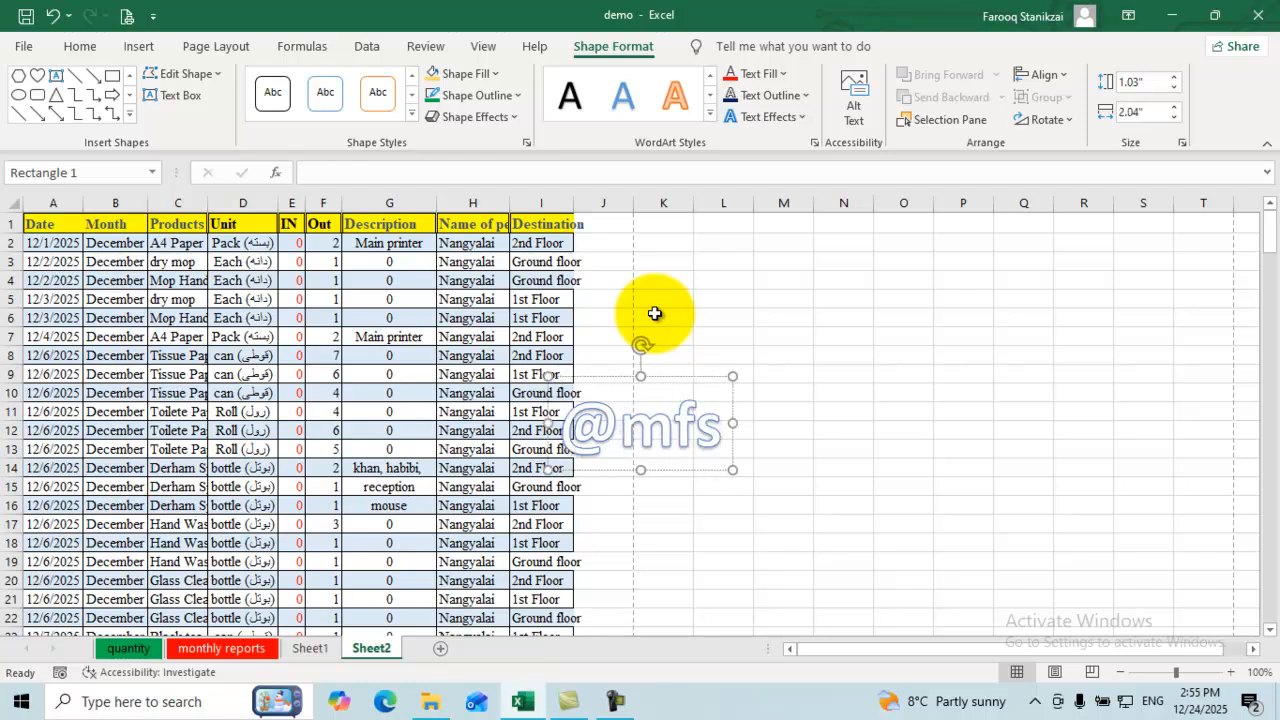
{"action": "type", "text": "skill"}
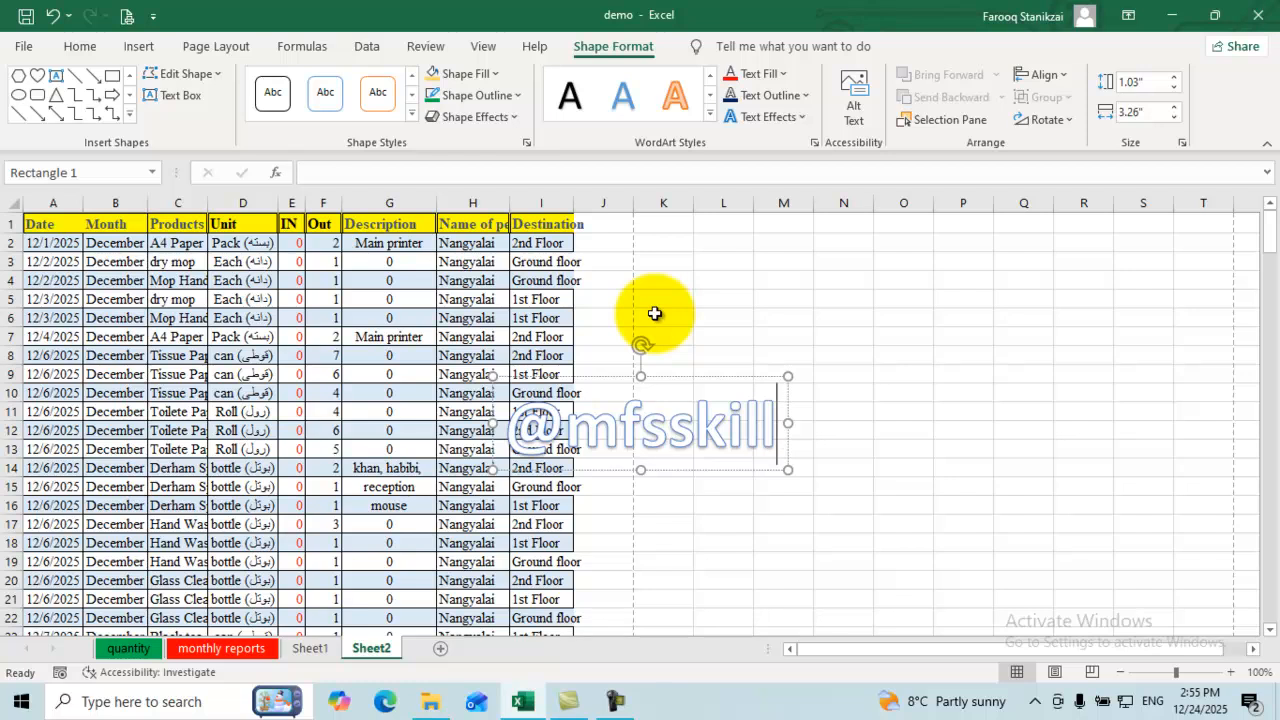
{"action": "left_click", "coordinate": [843, 487]}
{"action": "left_click", "coordinate": [727, 426]}
{"action": "left_click_drag", "start_coordinate": [620, 425], "coordinate": [727, 425]}
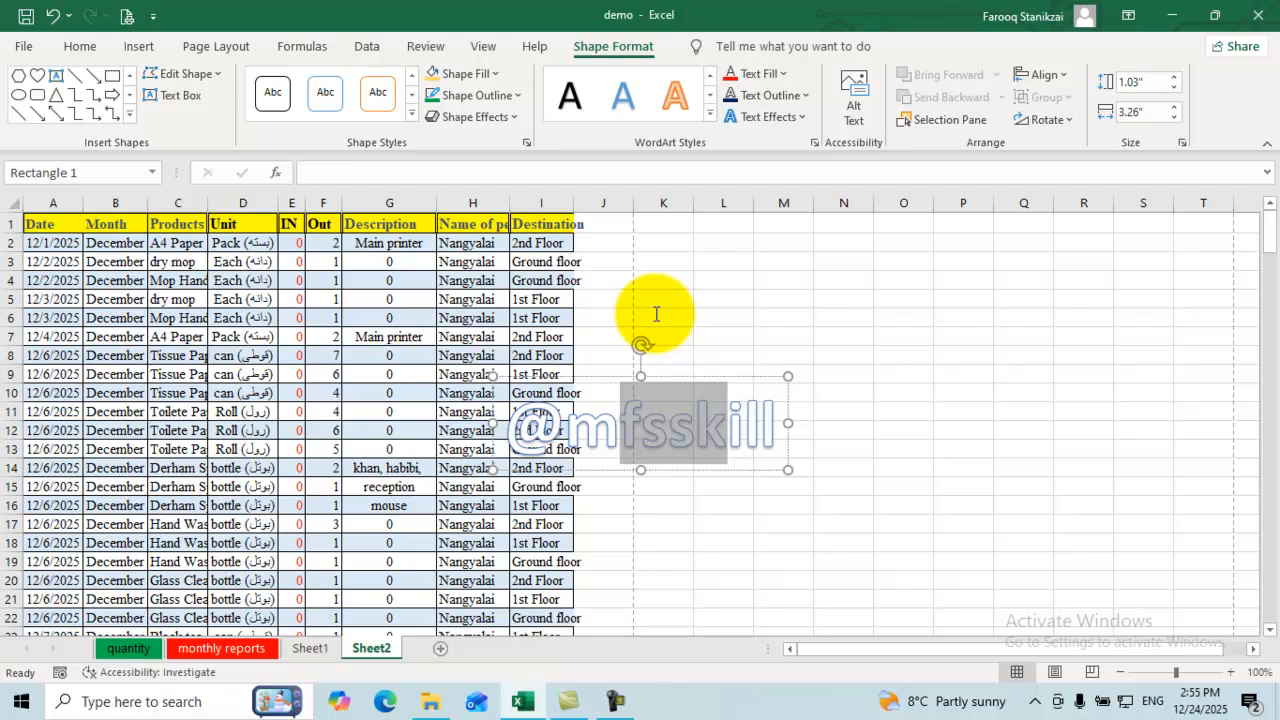
{"action": "left_click", "coordinate": [692, 377]}
{"action": "mouse_move", "coordinate": [558, 418]}
{"action": "left_mouse_down"}
{"action": "mouse_move", "coordinate": [633, 393]}
{"action": "mouse_move", "coordinate": [655, 314]}
{"action": "left_mouse_up"}
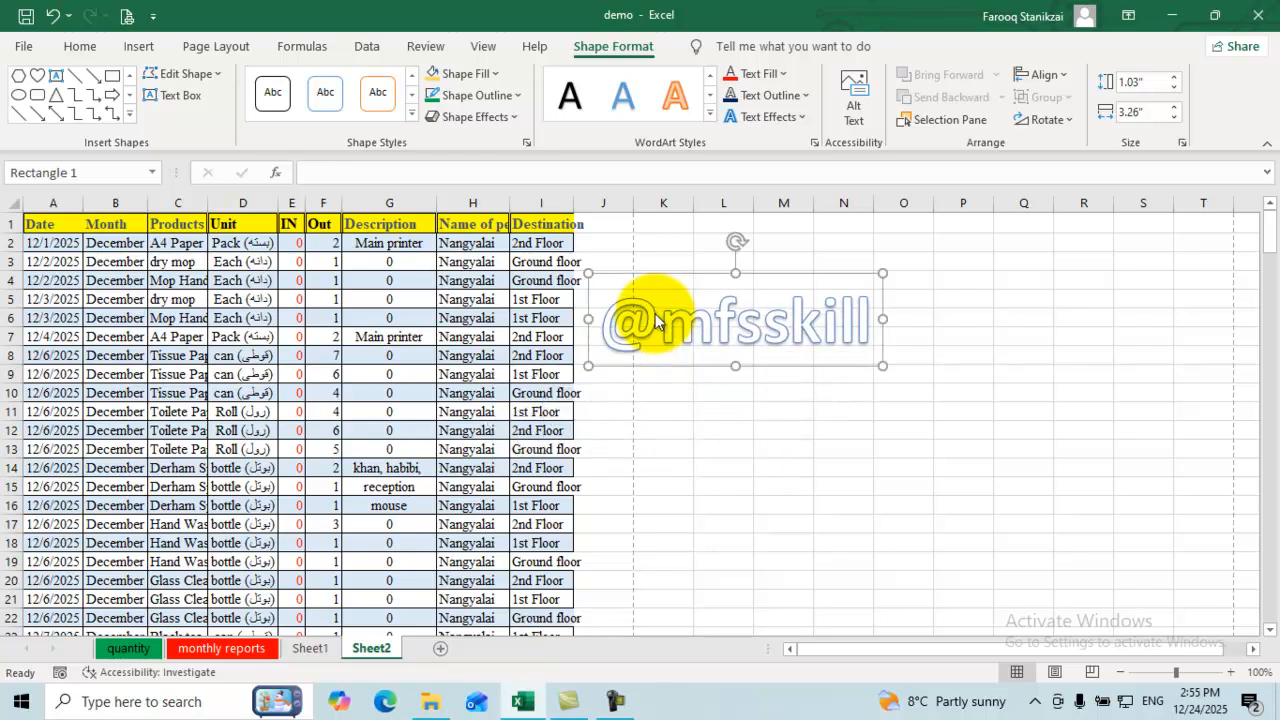
Step: Turn the WordArt into a pentagon shape with an orange shape style
{"action": "left_click", "coordinate": [181, 73]}
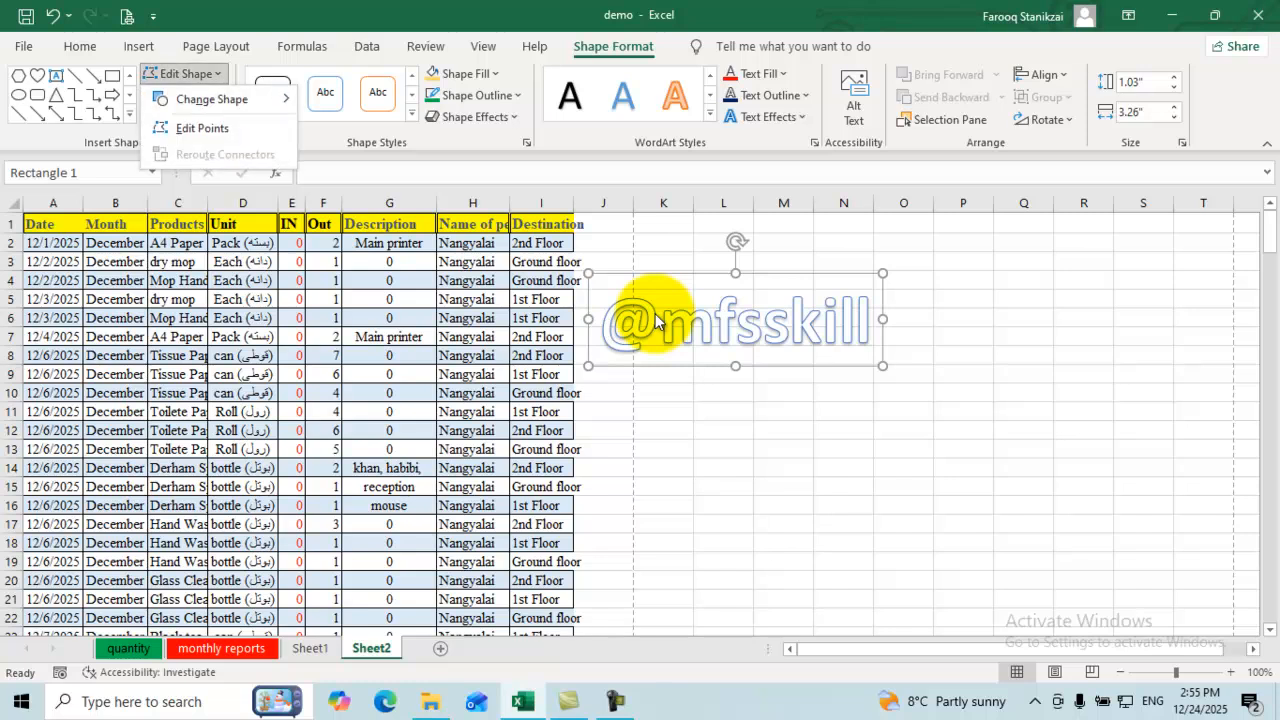
{"action": "mouse_move", "coordinate": [212, 99]}
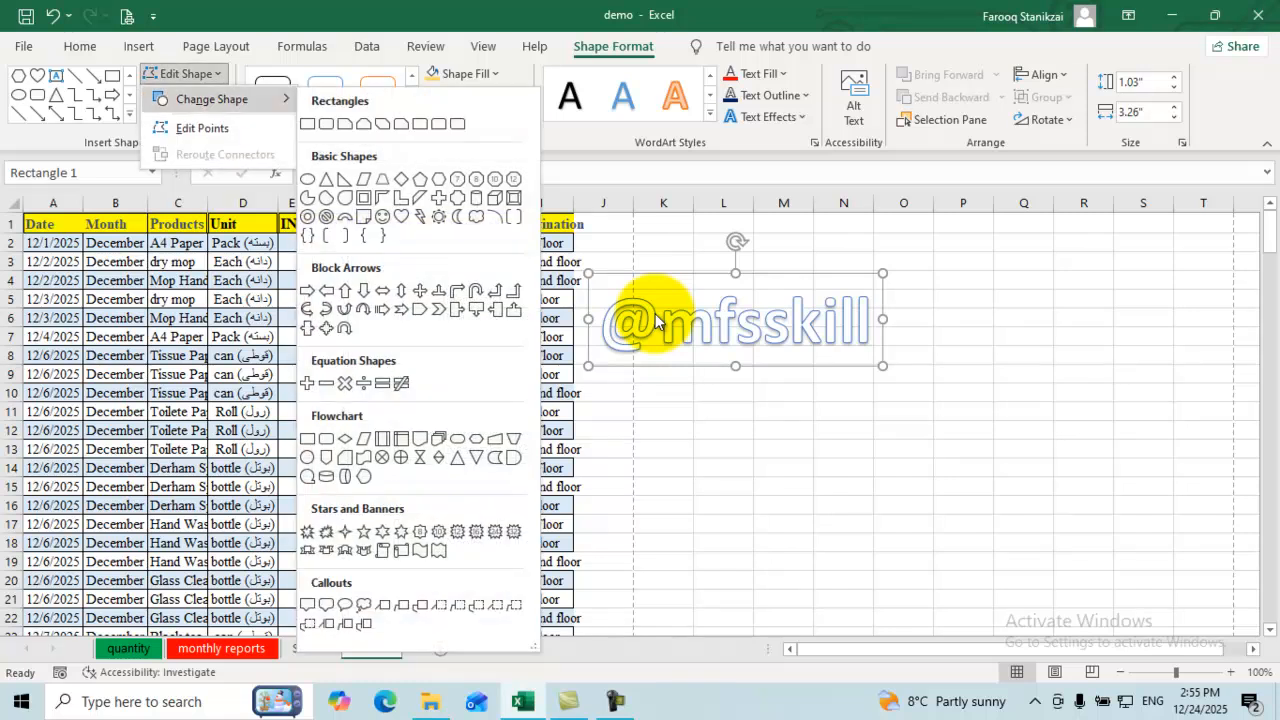
{"action": "left_click", "coordinate": [420, 179]}
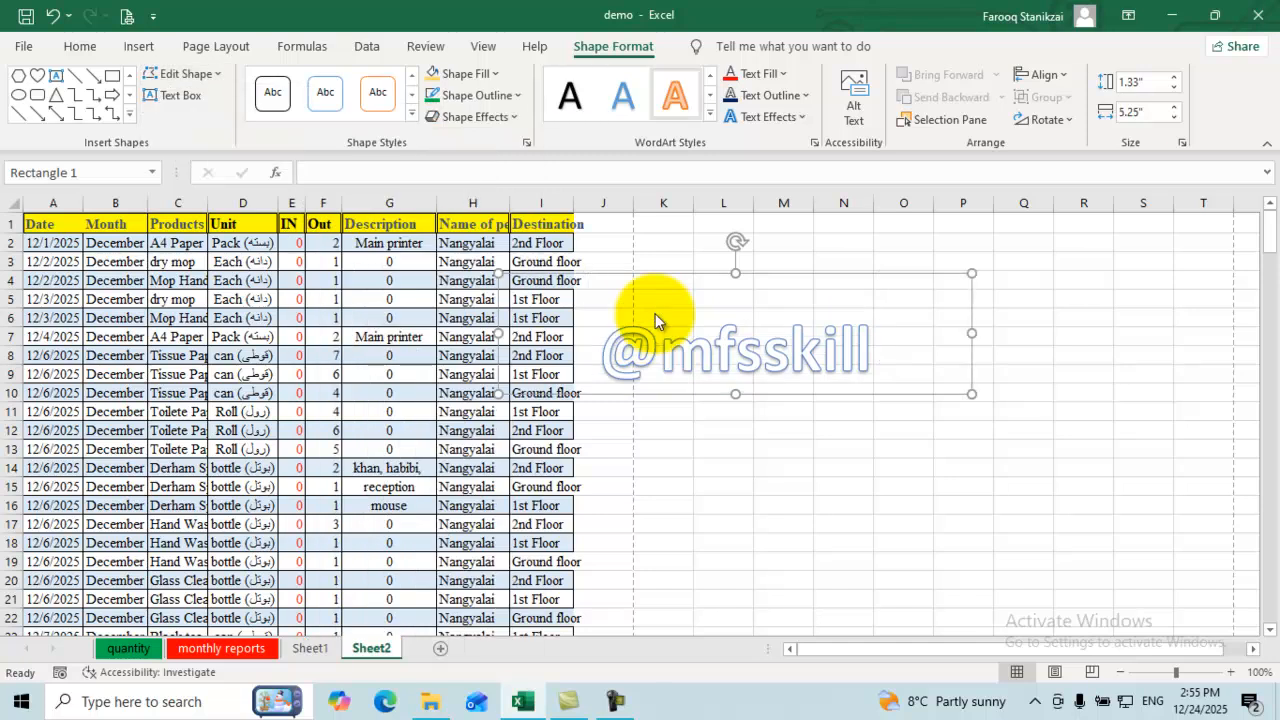
{"action": "left_click", "coordinate": [411, 117]}
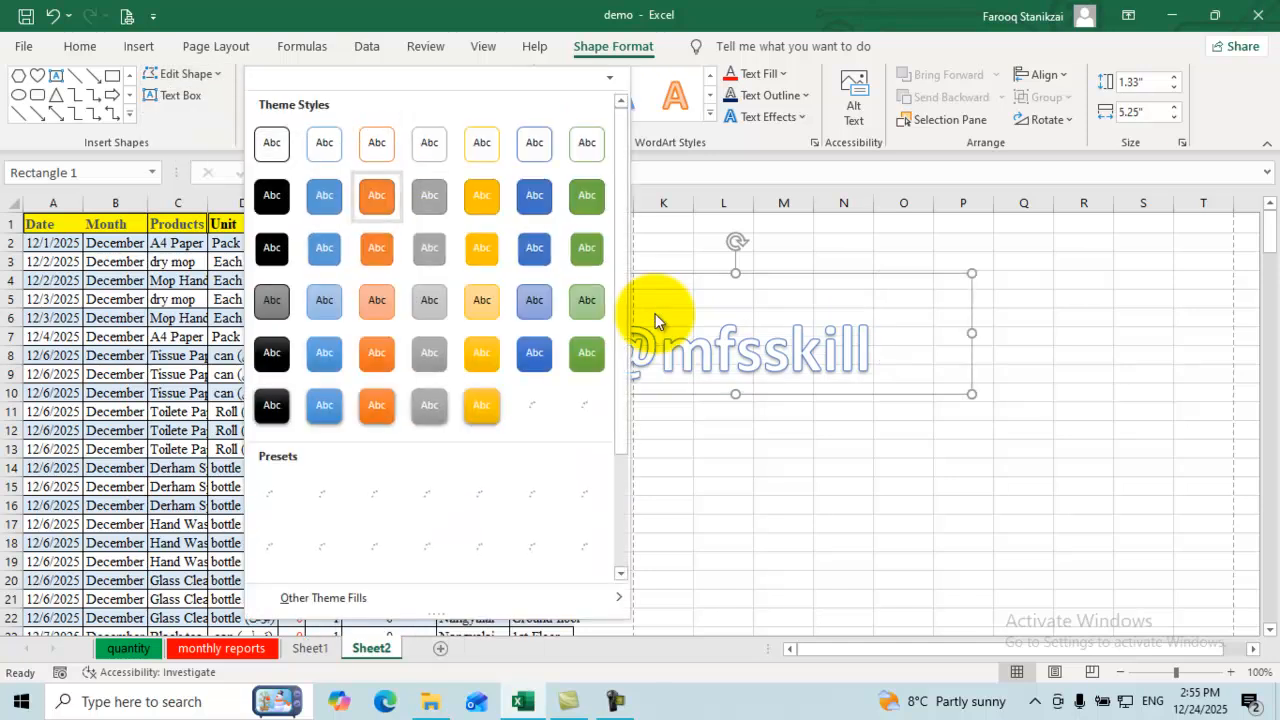
{"action": "left_click", "coordinate": [655, 314]}
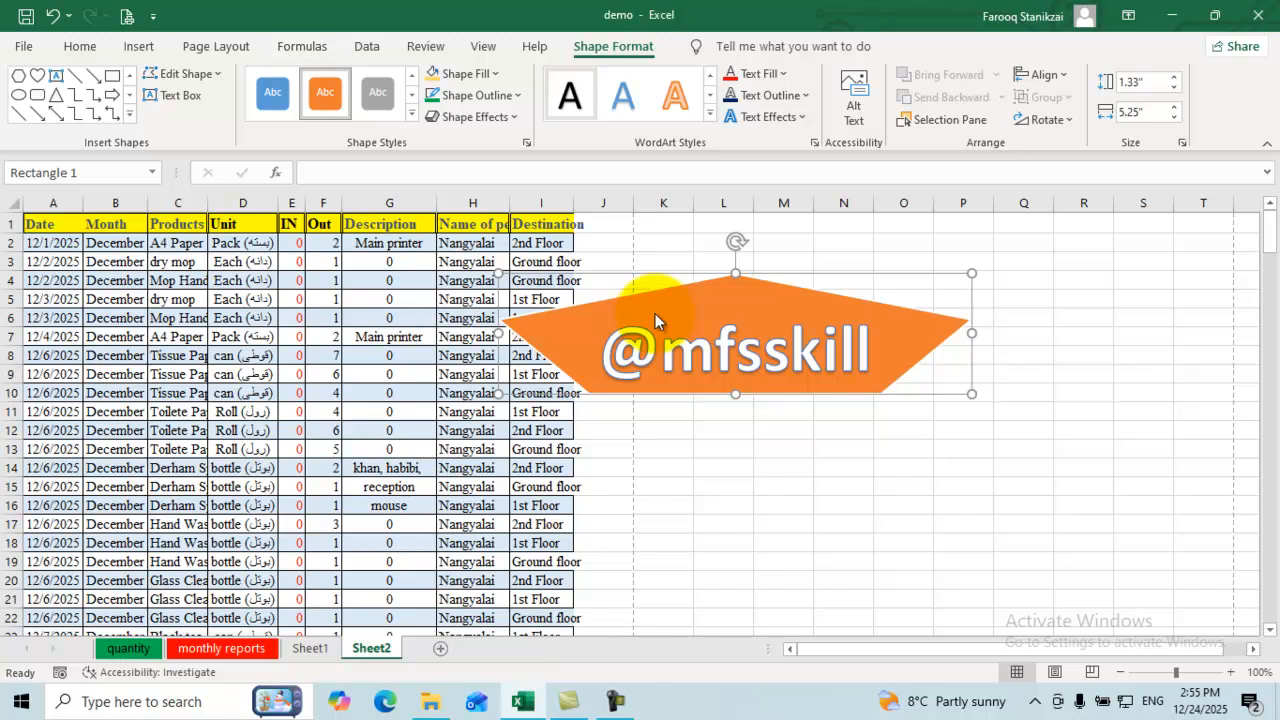
Step: Change the orange pentagon into a plaque shape
{"action": "left_click", "coordinate": [180, 73]}
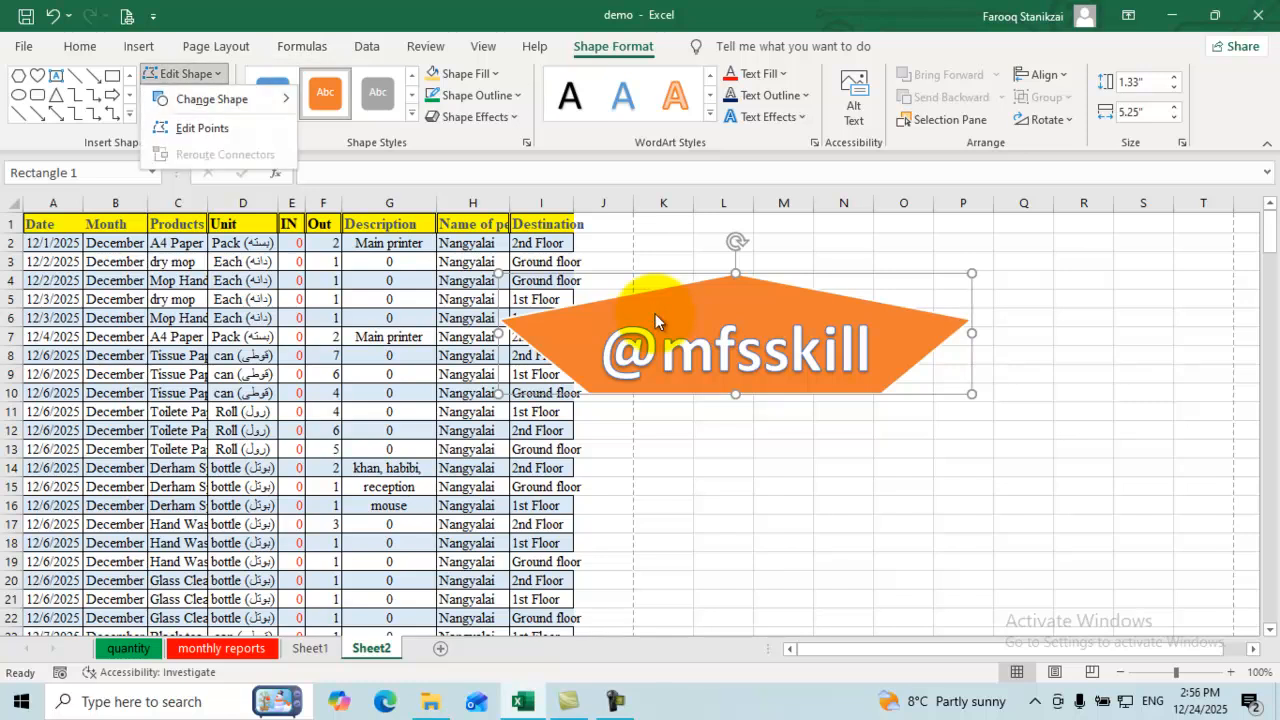
{"action": "mouse_move", "coordinate": [212, 99]}
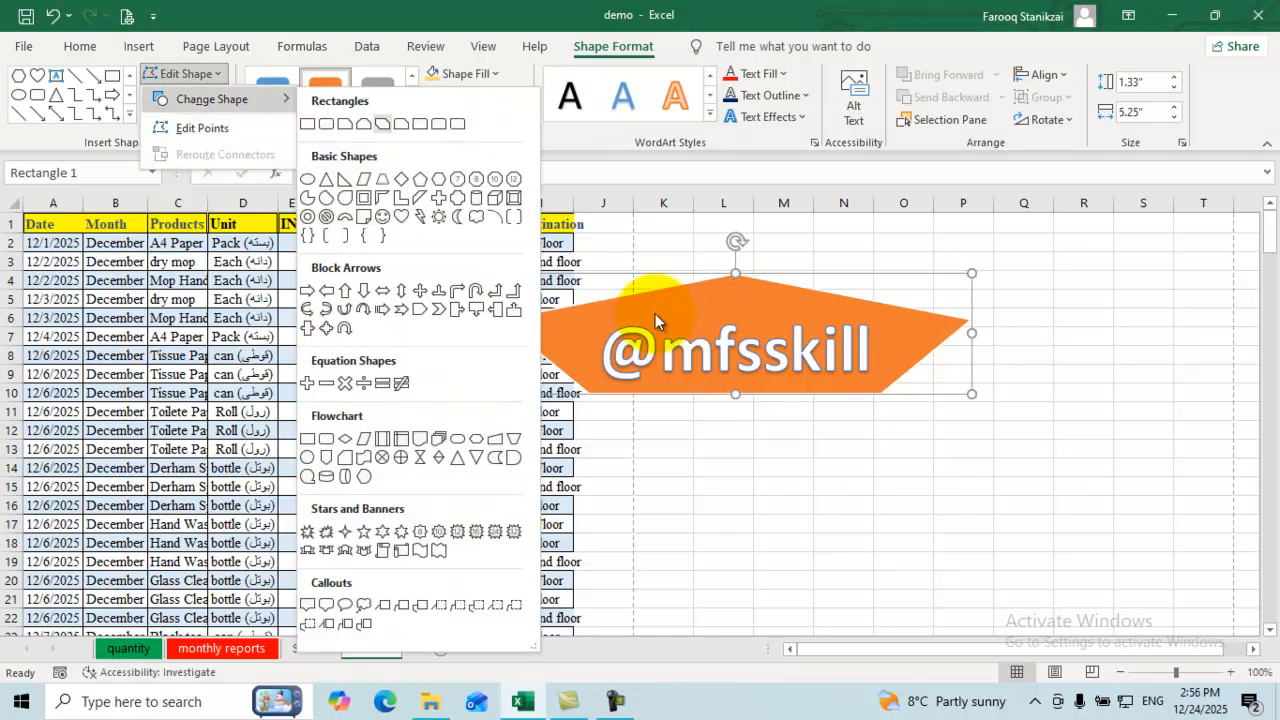
{"action": "left_click", "coordinate": [458, 198]}
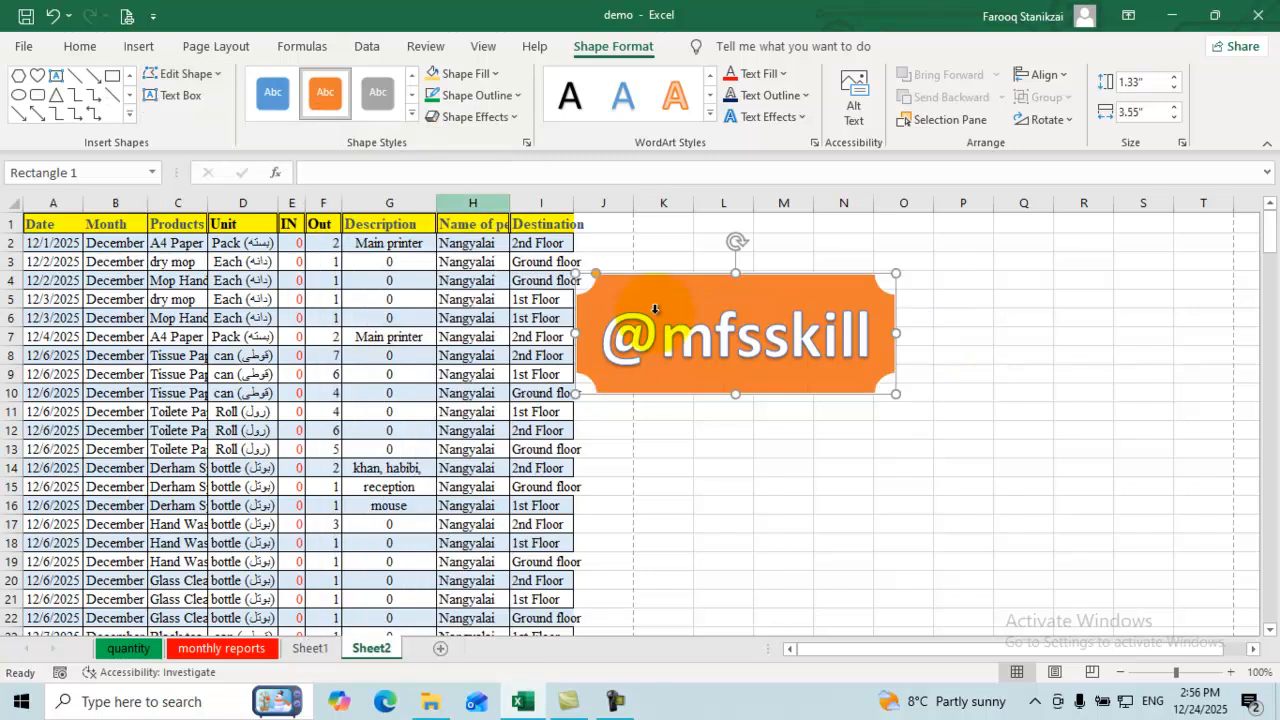
{"action": "key", "text": "Escape"}
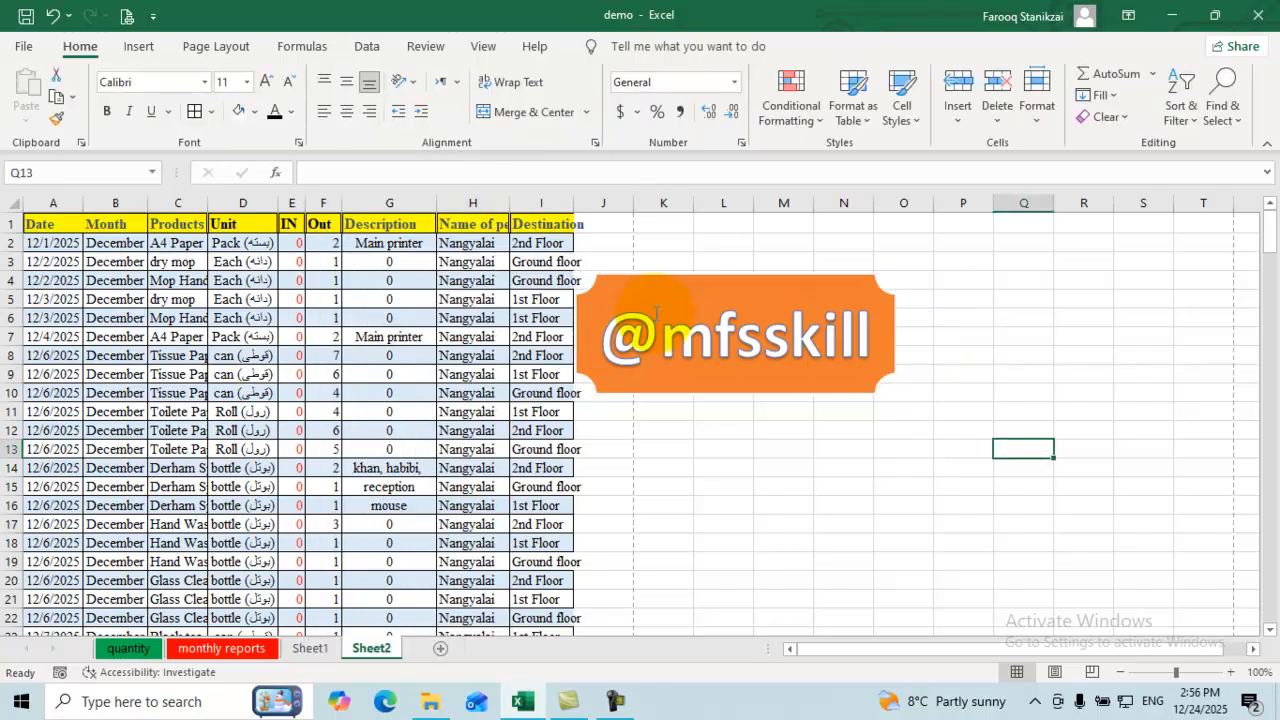
{"action": "left_click", "coordinate": [655, 314]}
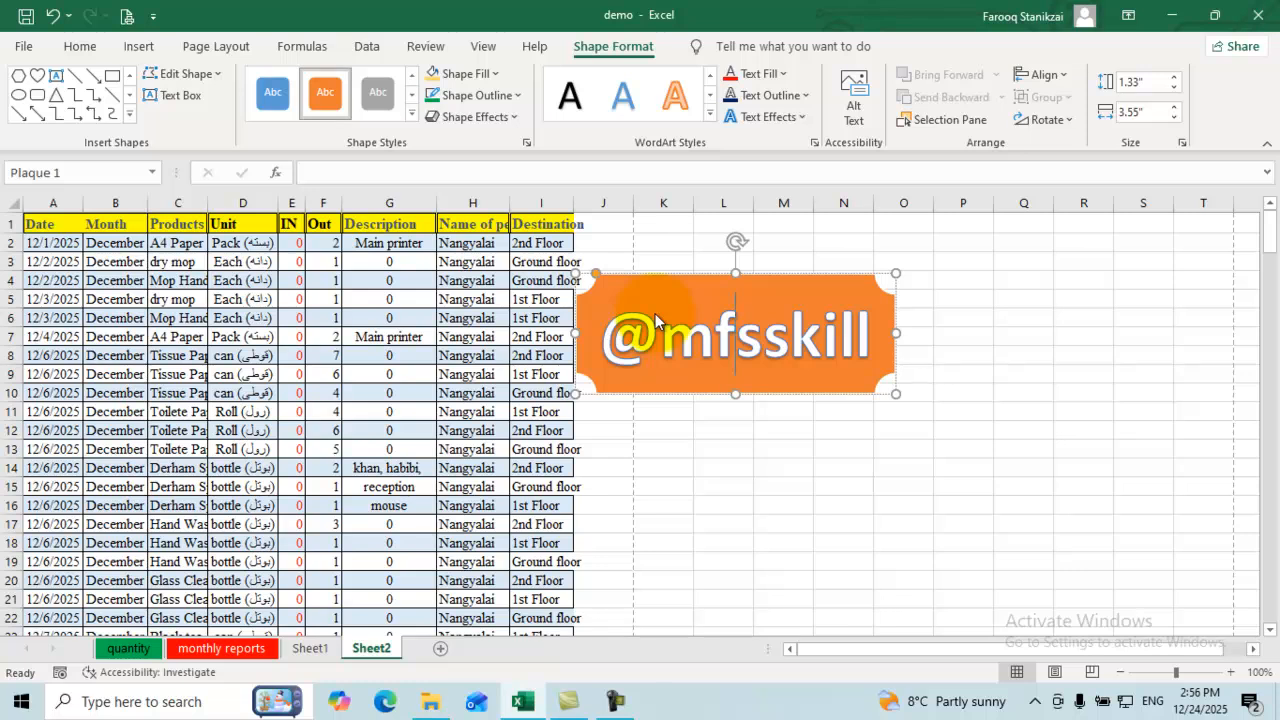
{"action": "left_click", "coordinate": [184, 74]}
{"action": "mouse_move", "coordinate": [212, 99]}
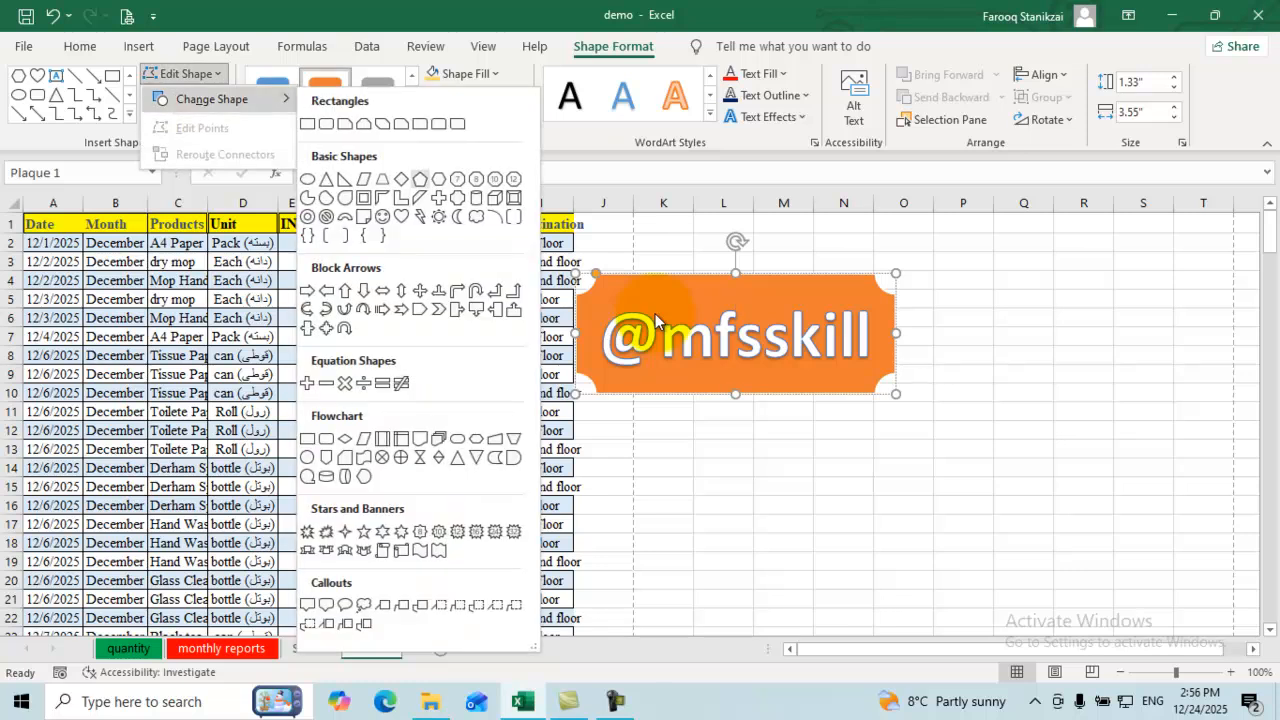
{"action": "key", "text": "Escape"}
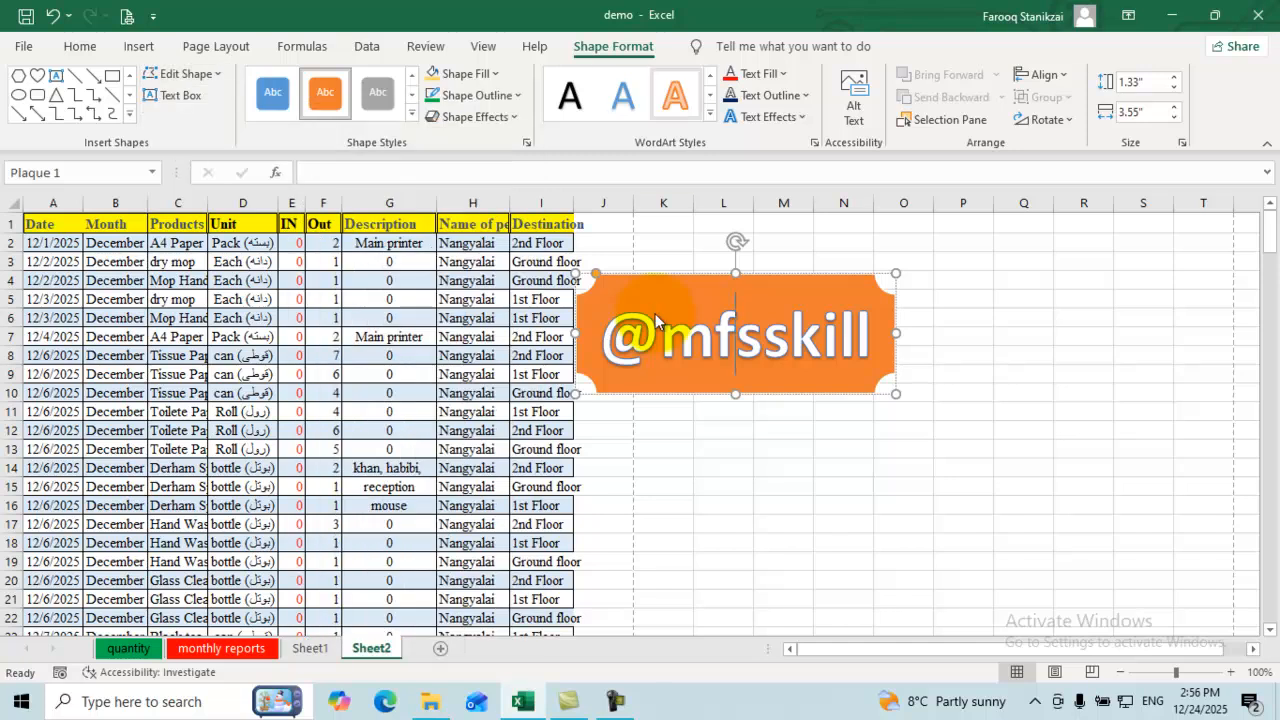
Step: Set the WordArt text fill to red and reselect the plaque
{"action": "left_click", "coordinate": [783, 73]}
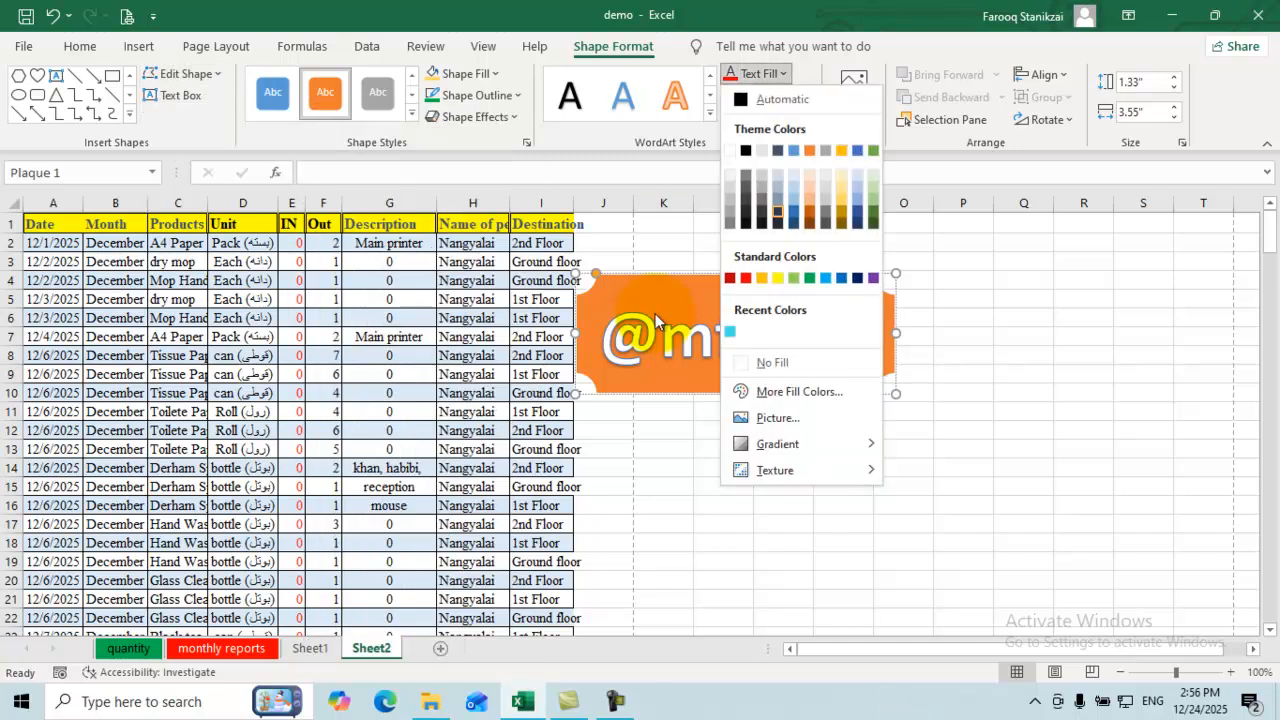
{"action": "left_click", "coordinate": [745, 278]}
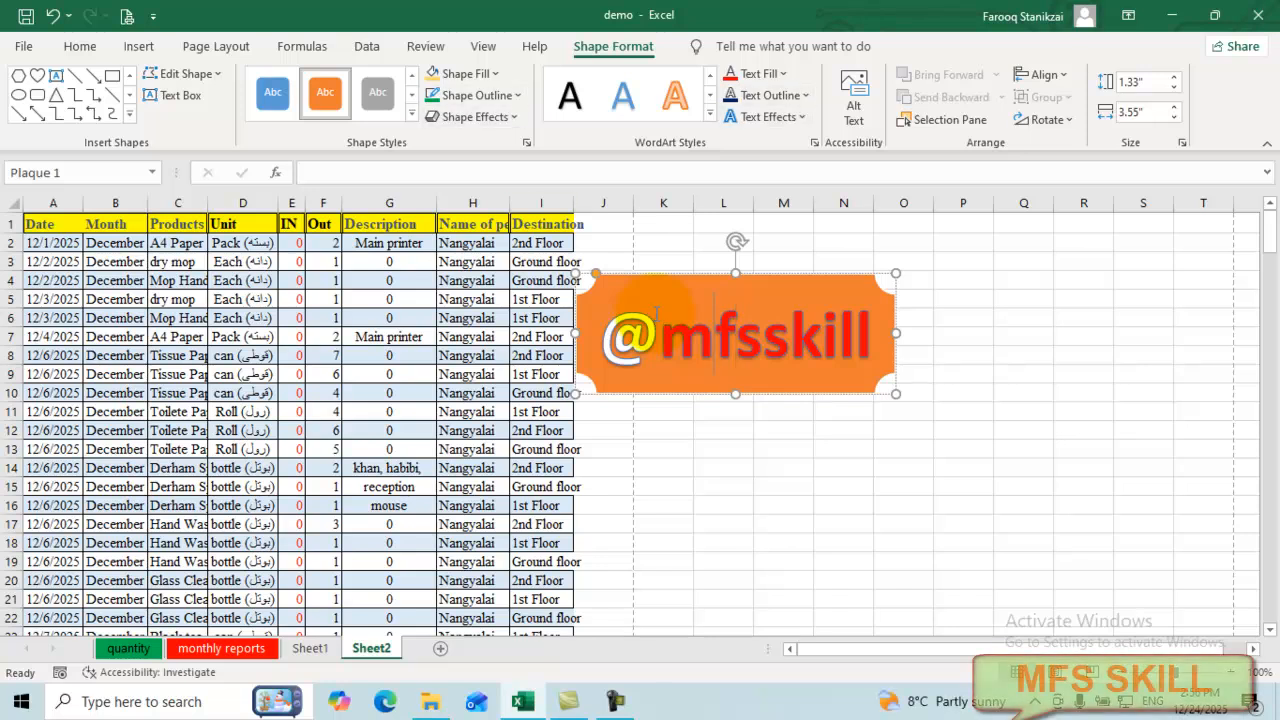
{"action": "left_click", "coordinate": [655, 315]}
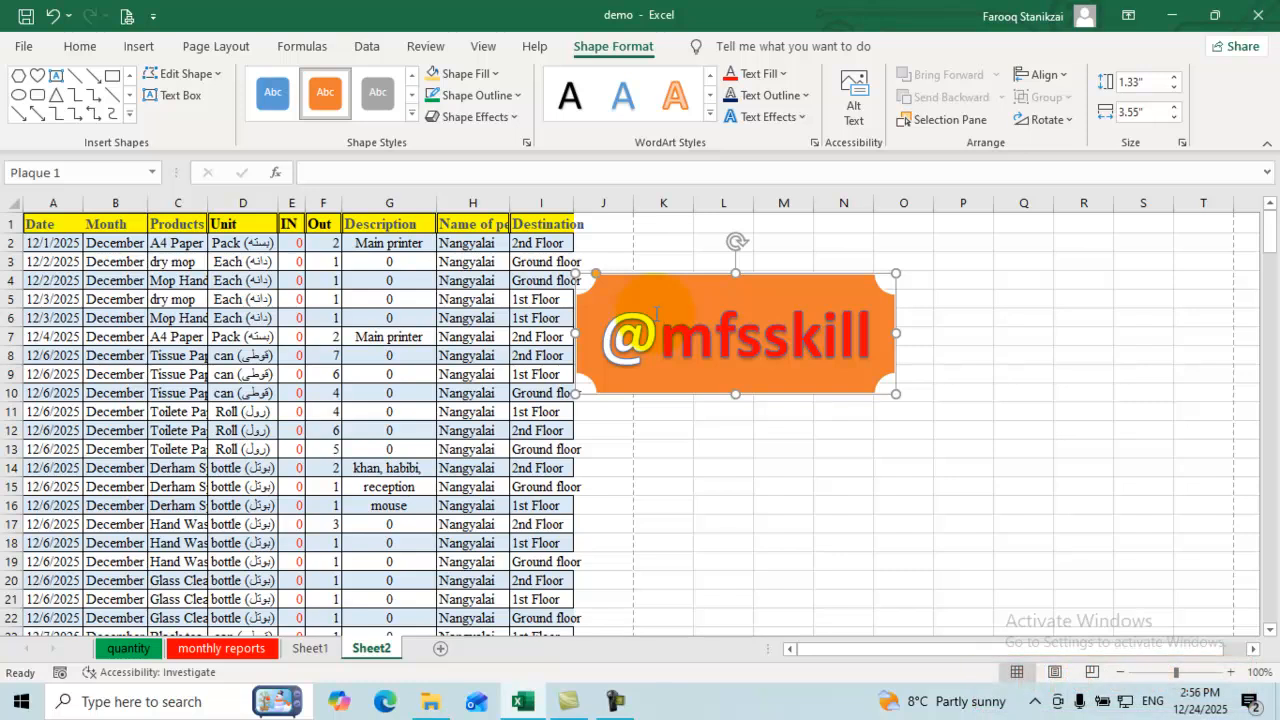
{"action": "key", "text": "Delete"}
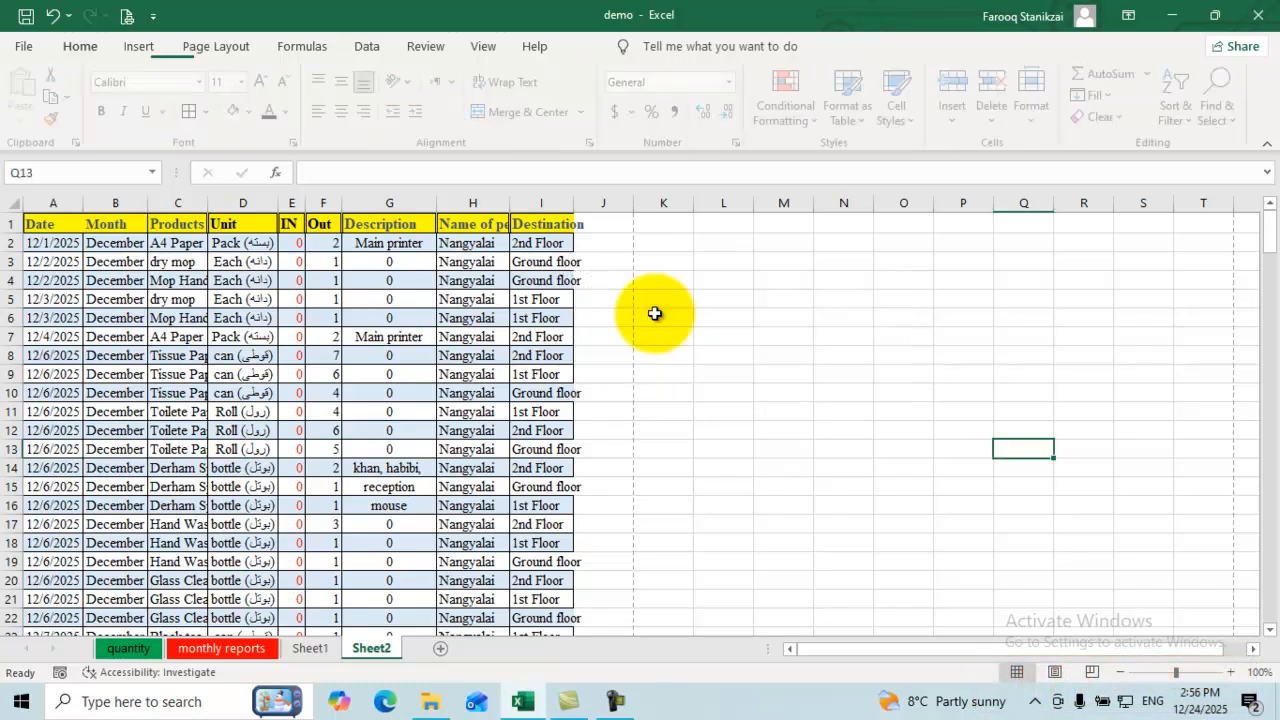
{"action": "key", "text": "alt"}
{"action": "key", "text": "n"}
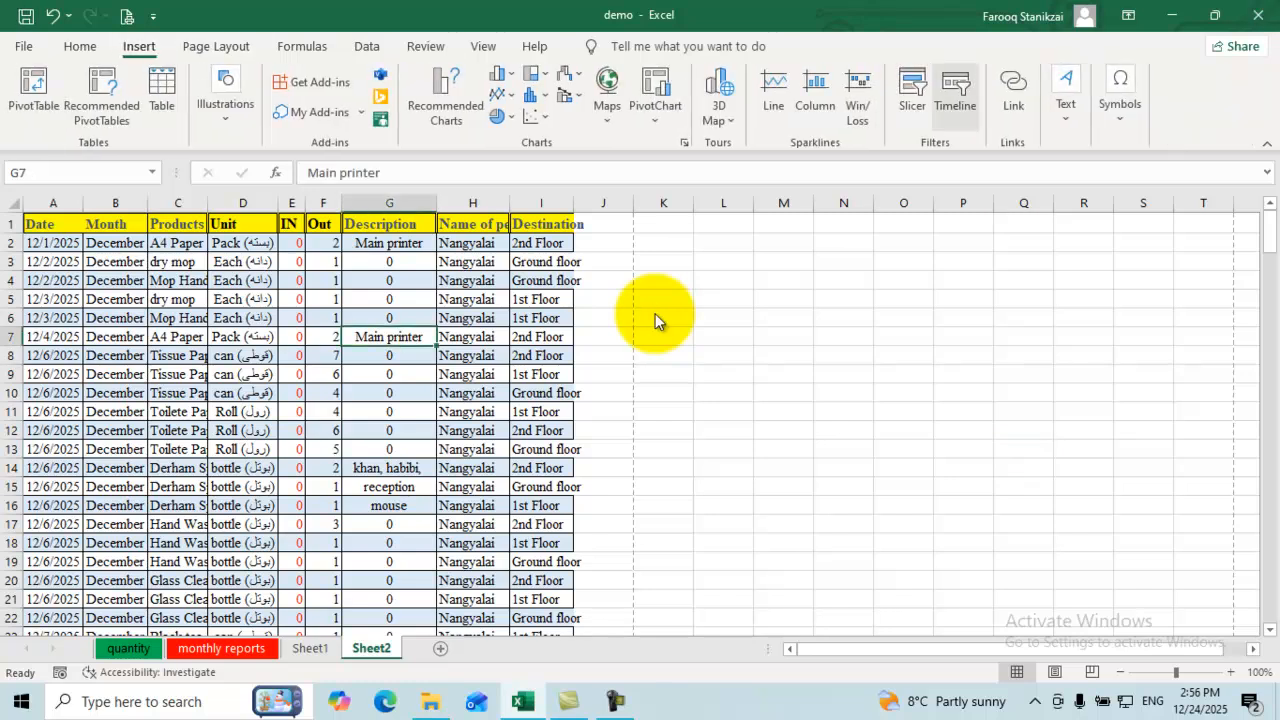
Step: Glance at the Text options, then select cell G12 and move down the table
{"action": "left_click", "coordinate": [1064, 100]}
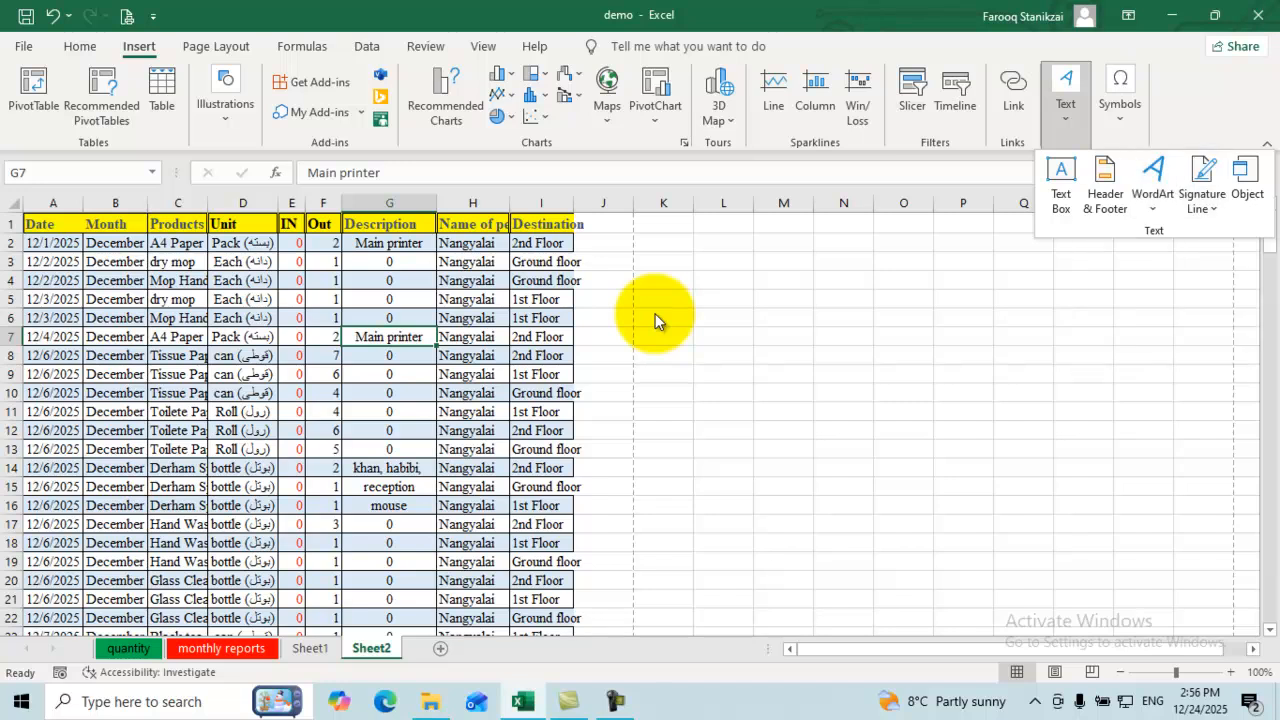
{"action": "left_click", "coordinate": [389, 431]}
{"action": "left_click", "coordinate": [389, 431]}
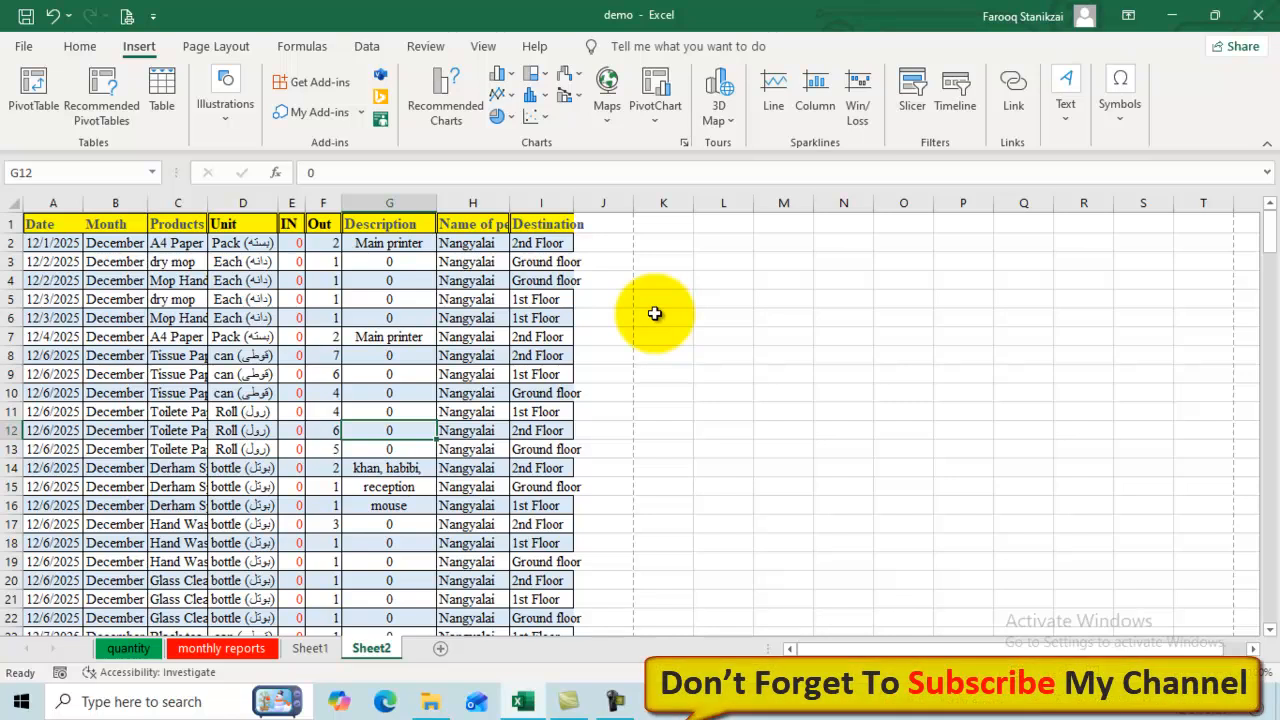
{"action": "key", "text": "Down"}
{"action": "key", "text": "Down"}
{"action": "key", "text": "Down"}
{"action": "key", "text": "Down"}
{"action": "key", "text": "Down"}
{"action": "key", "text": "Down"}
{"action": "key", "text": "Down"}
{"action": "key", "text": "Down"}
{"action": "key", "text": "Down"}
{"action": "key", "text": "Down"}
{"action": "key", "text": "Down"}
{"action": "key", "text": "Down"}
{"action": "key", "text": "Down"}
{"action": "key", "text": "Down"}
{"action": "key", "text": "Down"}
{"action": "key", "text": "Down"}
{"action": "key", "text": "Down"}
{"action": "key", "text": "Down"}
{"action": "key", "text": "Down"}
{"action": "key", "text": "Down"}
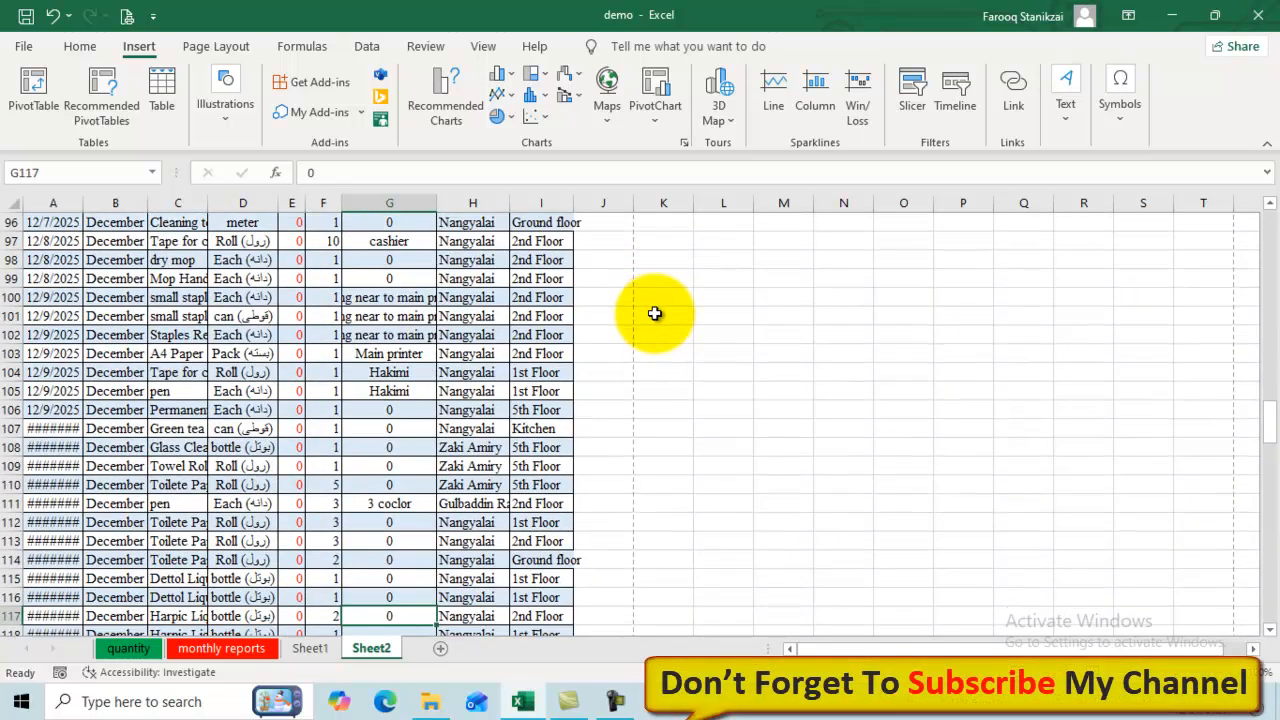
Step: Jump down Sheet2 to find the last data row, 206
{"action": "key", "text": "Down"}
{"action": "key", "text": "Down"}
{"action": "key", "text": "Down"}
{"action": "key", "text": "Down"}
{"action": "key", "text": "Down"}
{"action": "key", "text": "Down"}
{"action": "key", "text": "Down"}
{"action": "key", "text": "Down"}
{"action": "key", "text": "Down"}
{"action": "key", "text": "Down"}
{"action": "key", "text": "Down"}
{"action": "key", "text": "Down"}
{"action": "key", "text": "Down"}
{"action": "key", "text": "Down"}
{"action": "key", "text": "Down"}
{"action": "key", "text": "Down"}
{"action": "key", "text": "Down"}
{"action": "key", "text": "Down"}
{"action": "key", "text": "Down"}
{"action": "key", "text": "Down"}
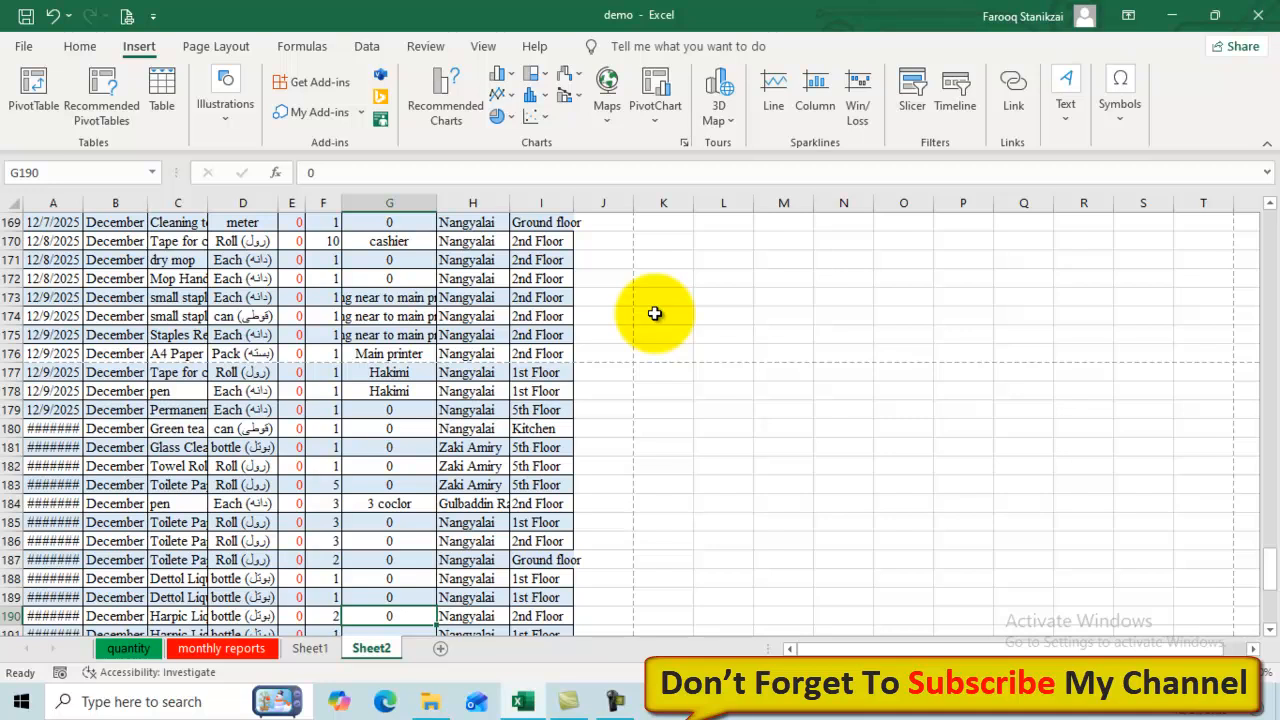
{"action": "key", "text": "Left"}
{"action": "key", "text": "Left"}
{"action": "key", "text": "Left"}
{"action": "key", "text": "Down"}
{"action": "key", "text": "Down"}
{"action": "key", "text": "Down"}
{"action": "key", "text": "Down"}
{"action": "key", "text": "Down"}
{"action": "key", "text": "Down"}
{"action": "key", "text": "Down"}
{"action": "key", "text": "Down"}
{"action": "key", "text": "Down"}
{"action": "key", "text": "Down"}
{"action": "key", "text": "Down"}
{"action": "key", "text": "Down"}
{"action": "key", "text": "Down"}
{"action": "key", "text": "Down"}
{"action": "key", "text": "Down"}
{"action": "key", "text": "Down"}
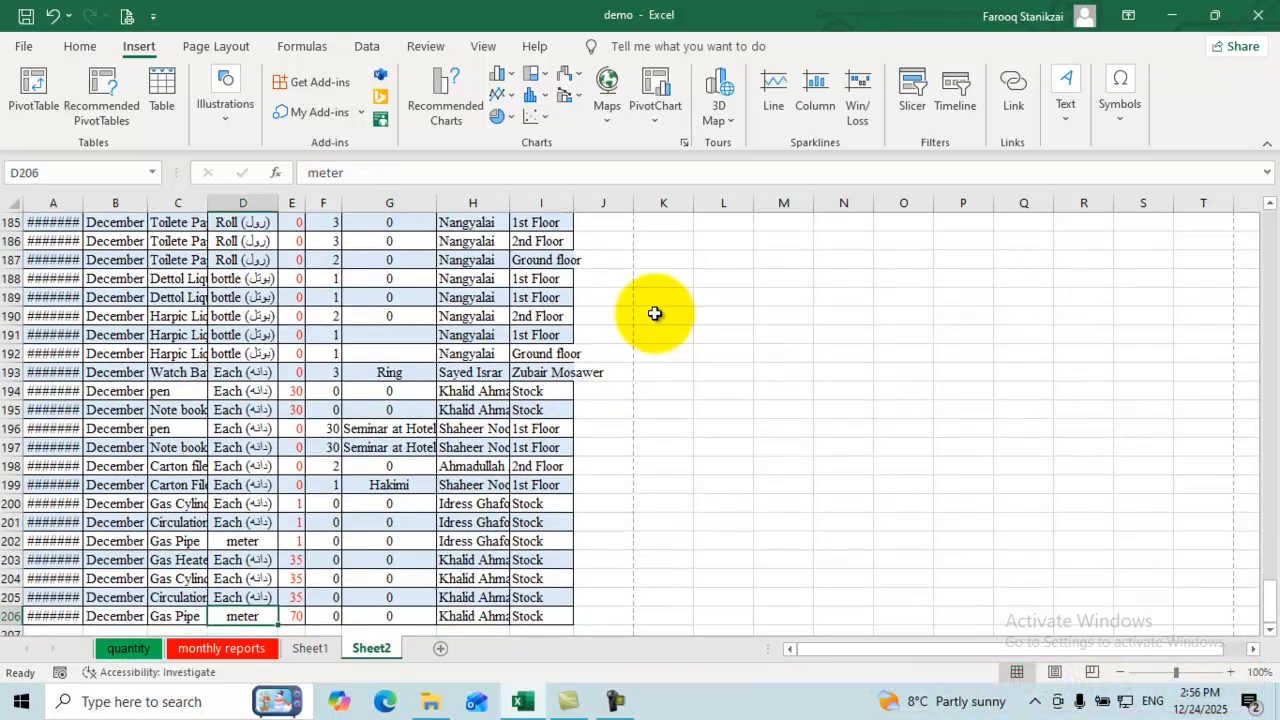
{"action": "key", "text": "ctrl+Down"}
{"action": "key", "text": "ctrl+Up"}
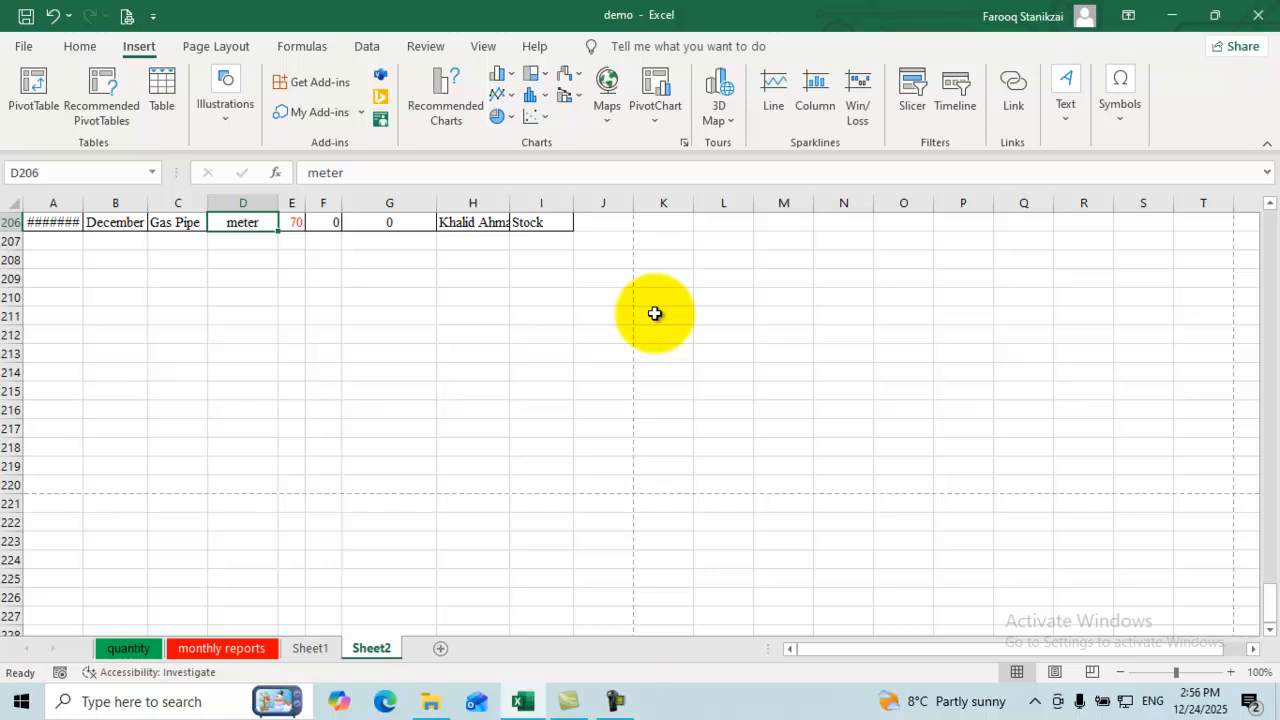
{"action": "scroll", "coordinate": [654, 313], "scroll_direction": "up", "scroll_amount": 3}
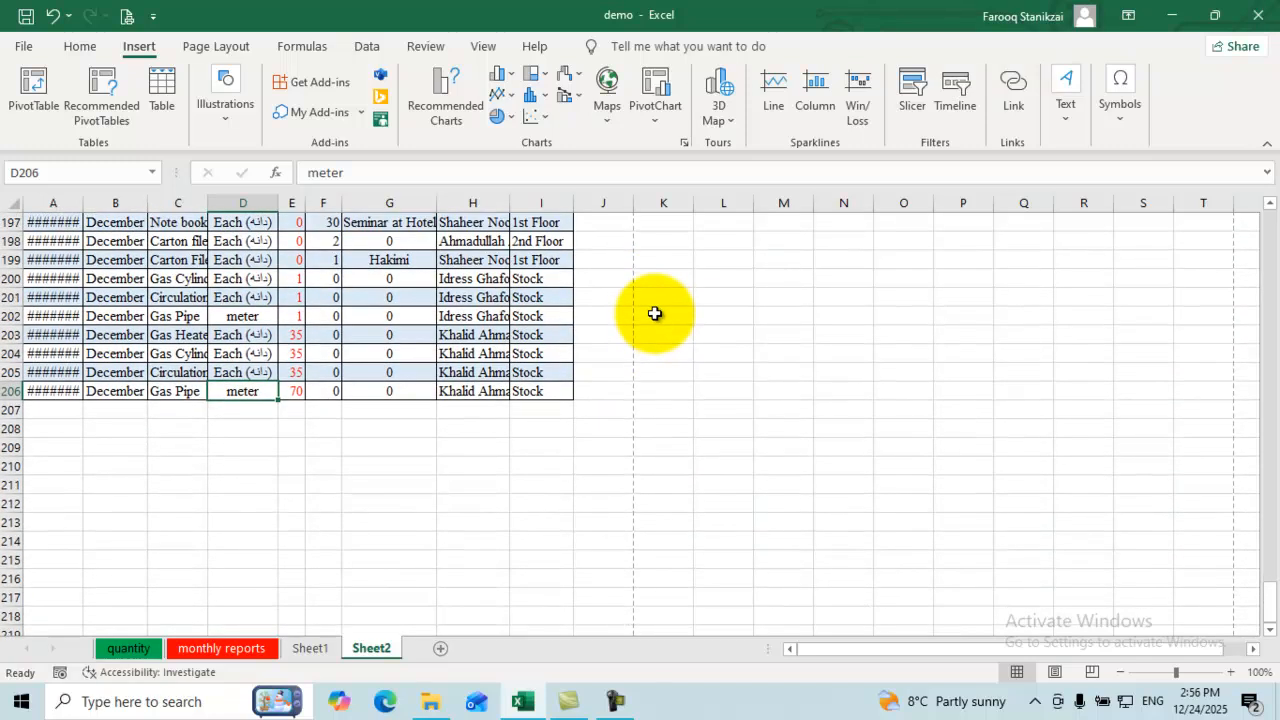
Step: Move to cell A208 below the data and open the Text insertion options
{"action": "key", "text": "Down"}
{"action": "key", "text": "Down"}
{"action": "key", "text": "Down"}
{"action": "key", "text": "Left"}
{"action": "key", "text": "Left"}
{"action": "key", "text": "Right"}
{"action": "key", "text": "Right"}
{"action": "key", "text": "Right"}
{"action": "key", "text": "Right"}
{"action": "key", "text": "Right"}
{"action": "key", "text": "Right"}
{"action": "key", "text": "Down"}
{"action": "key", "text": "Right"}
{"action": "key", "text": "Up"}
{"action": "key", "text": "Up"}
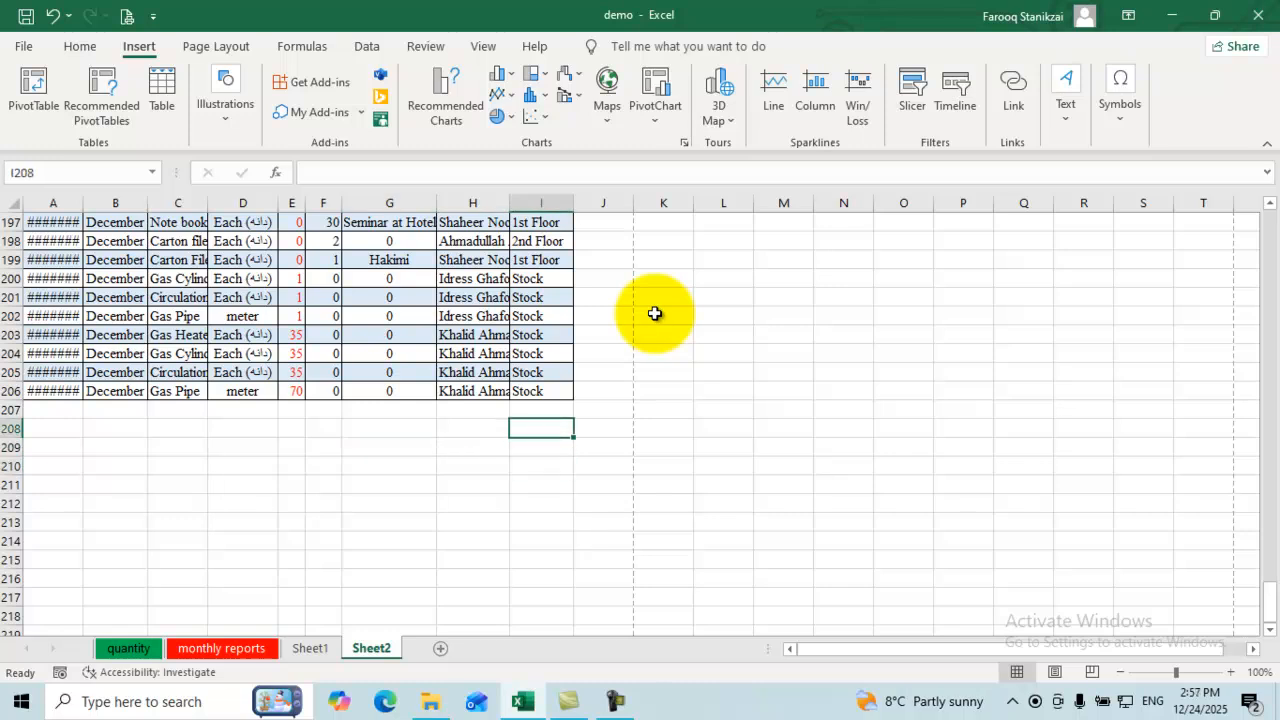
{"action": "key", "text": "Home"}
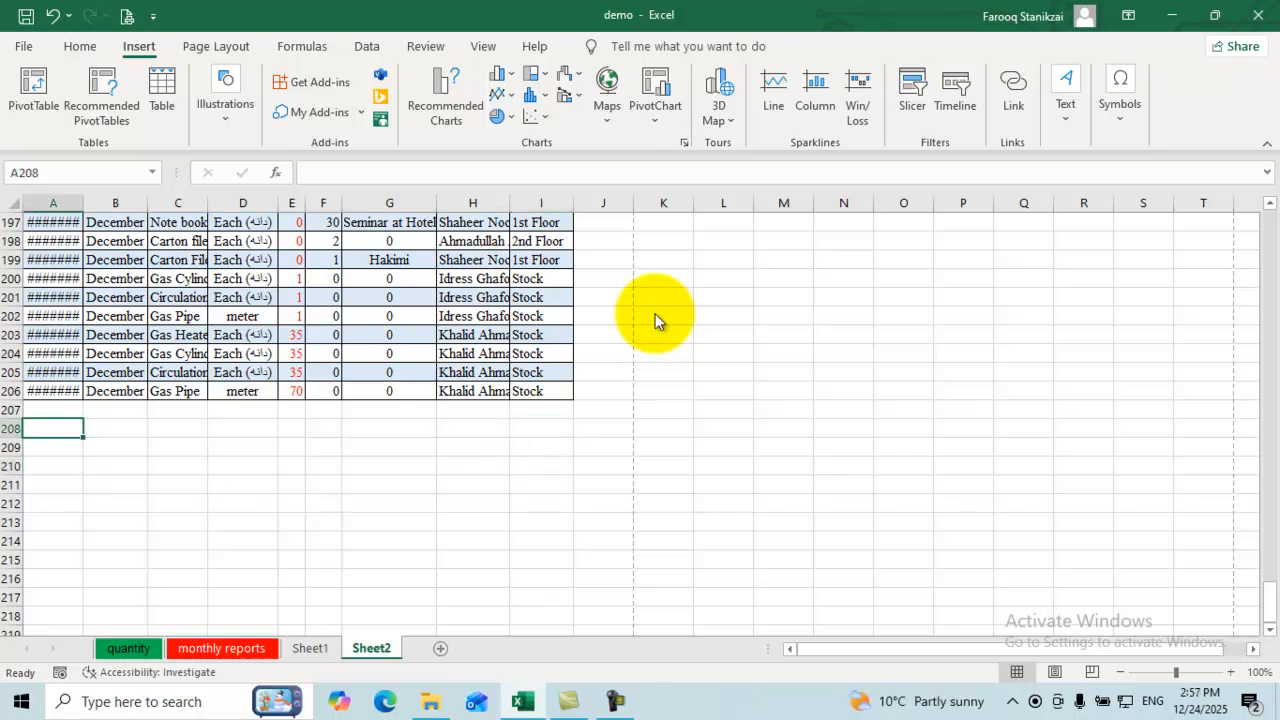
{"action": "key", "text": "Return"}
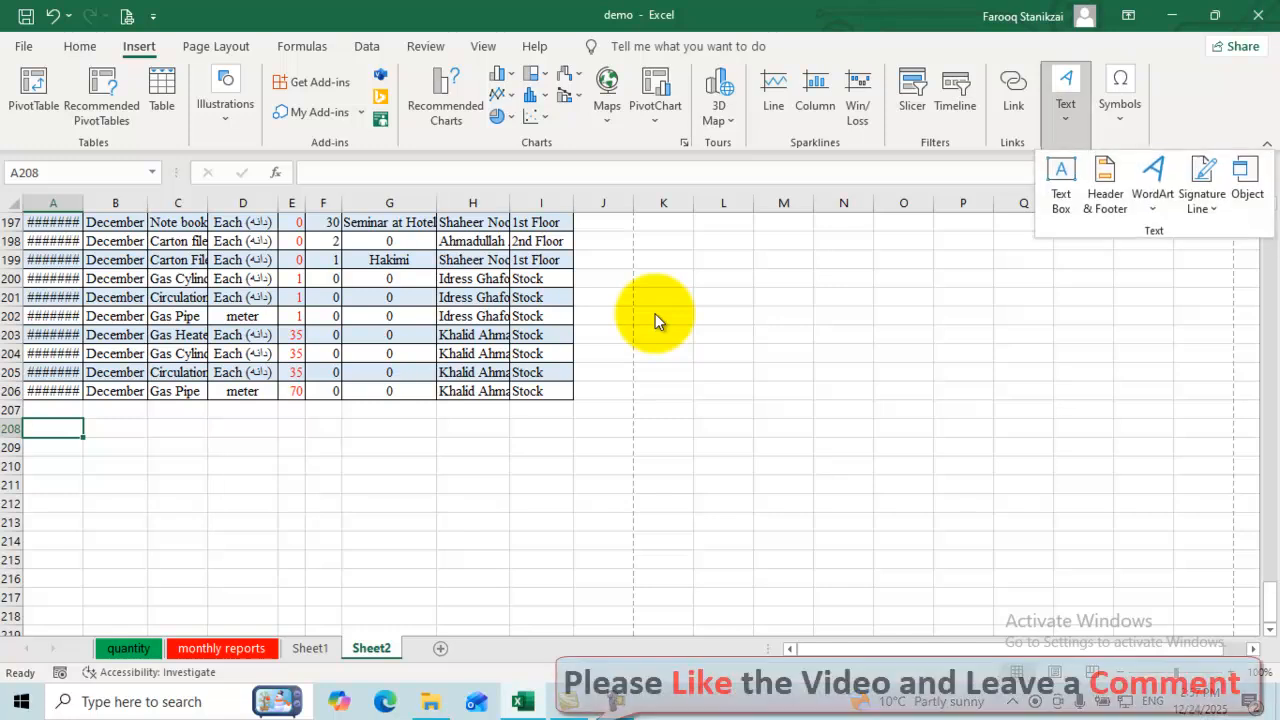
Step: Start a signature line, entering the signer's name and CFO in Signature Setup
{"action": "key", "text": "Return"}
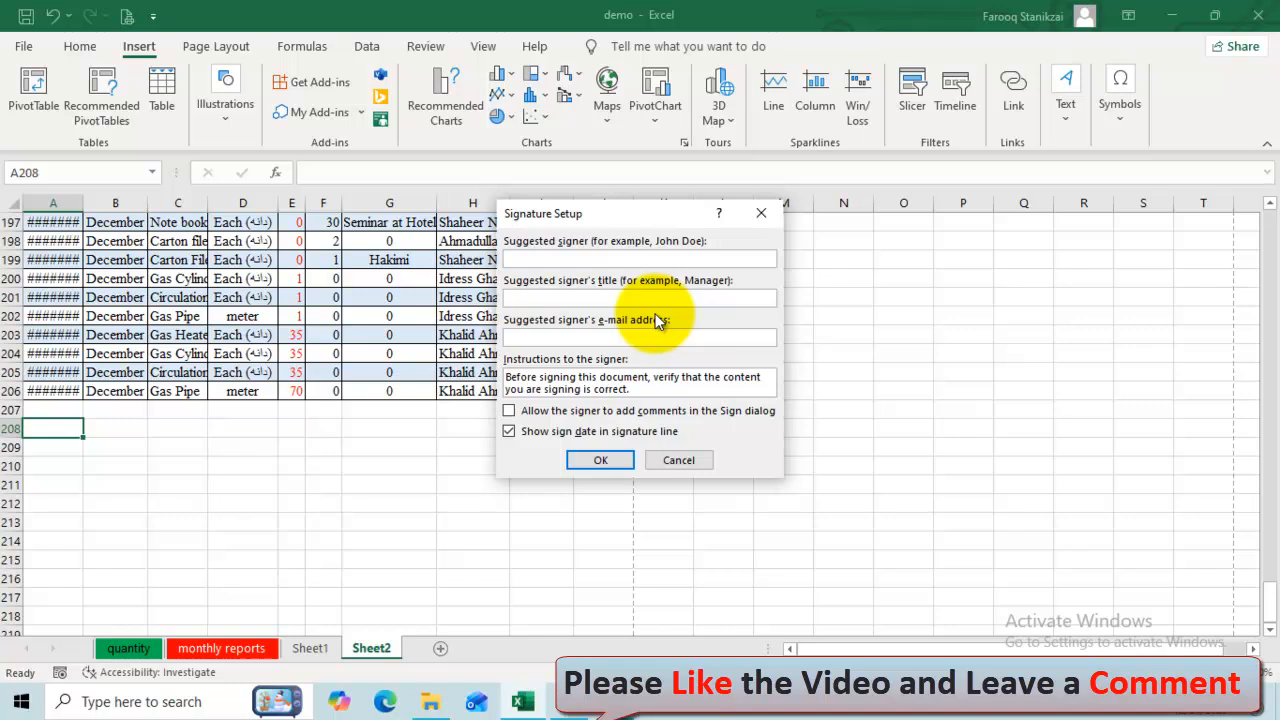
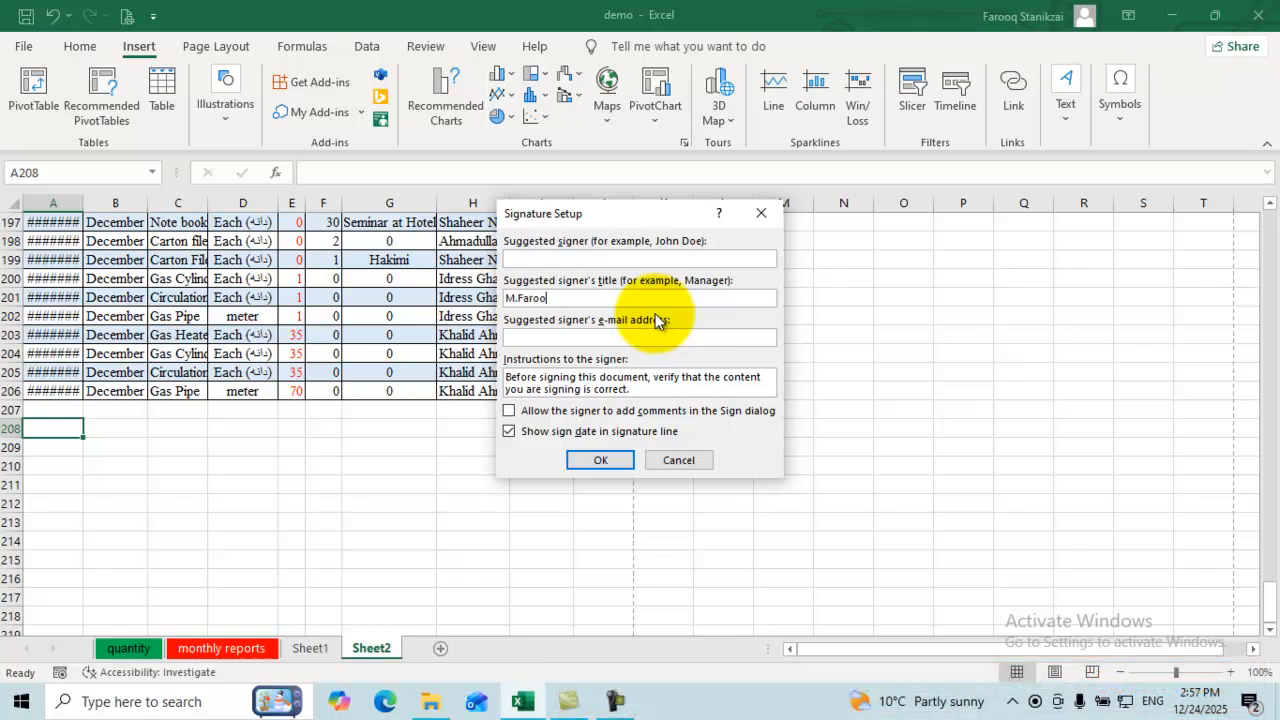
{"action": "key", "text": "Tab"}
{"action": "key", "text": "BackSpace"}
{"action": "type", "text": "CFO"}
Step: Fix the fields so the signer's name is in Suggested signer and the title is CFO, then confirm
{"action": "key", "text": "shift+Tab"}
{"action": "key", "text": "ctrl+c"}
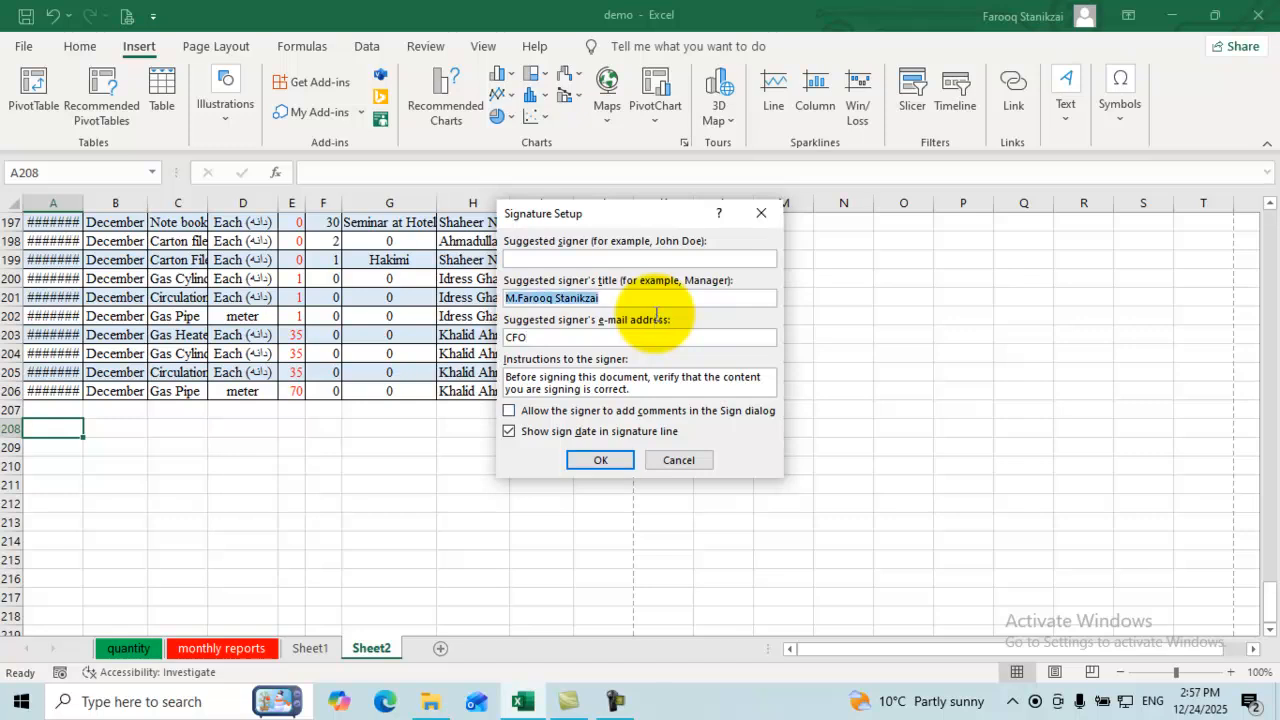
{"action": "key", "text": "BackSpace"}
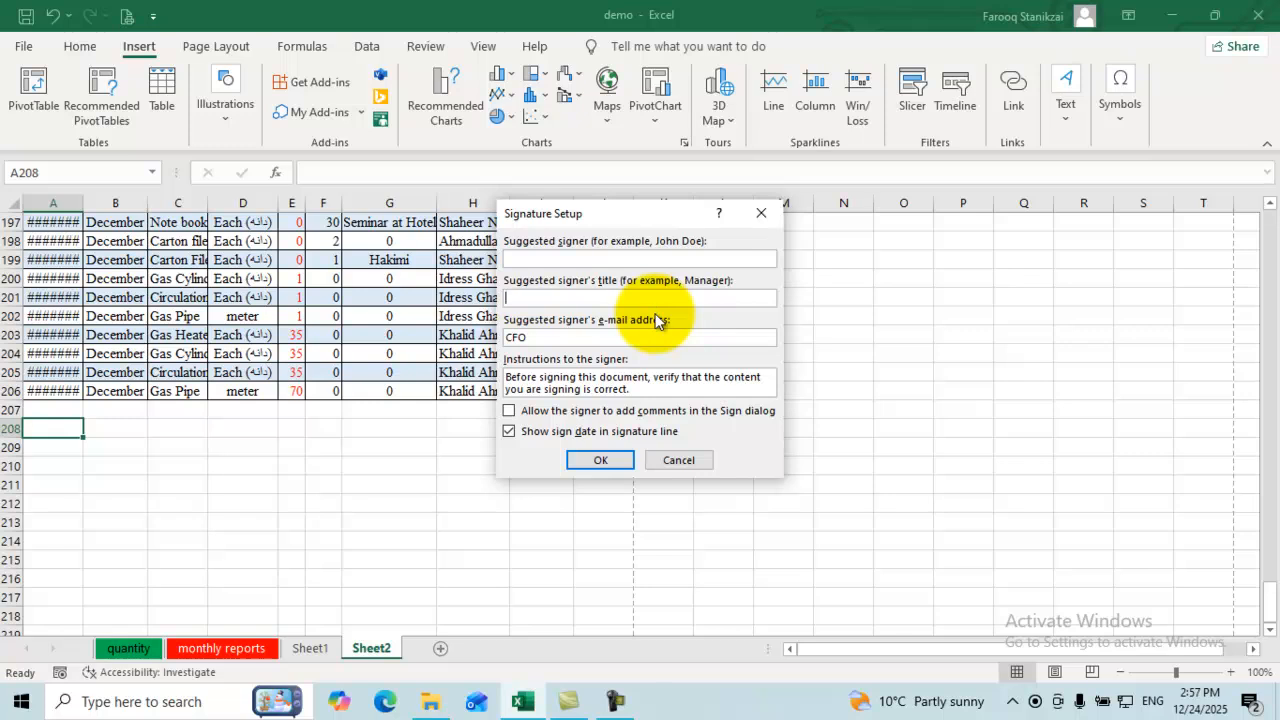
{"action": "key", "text": "ctrl+v"}
{"action": "key", "text": "Tab"}
{"action": "key", "text": "Tab"}
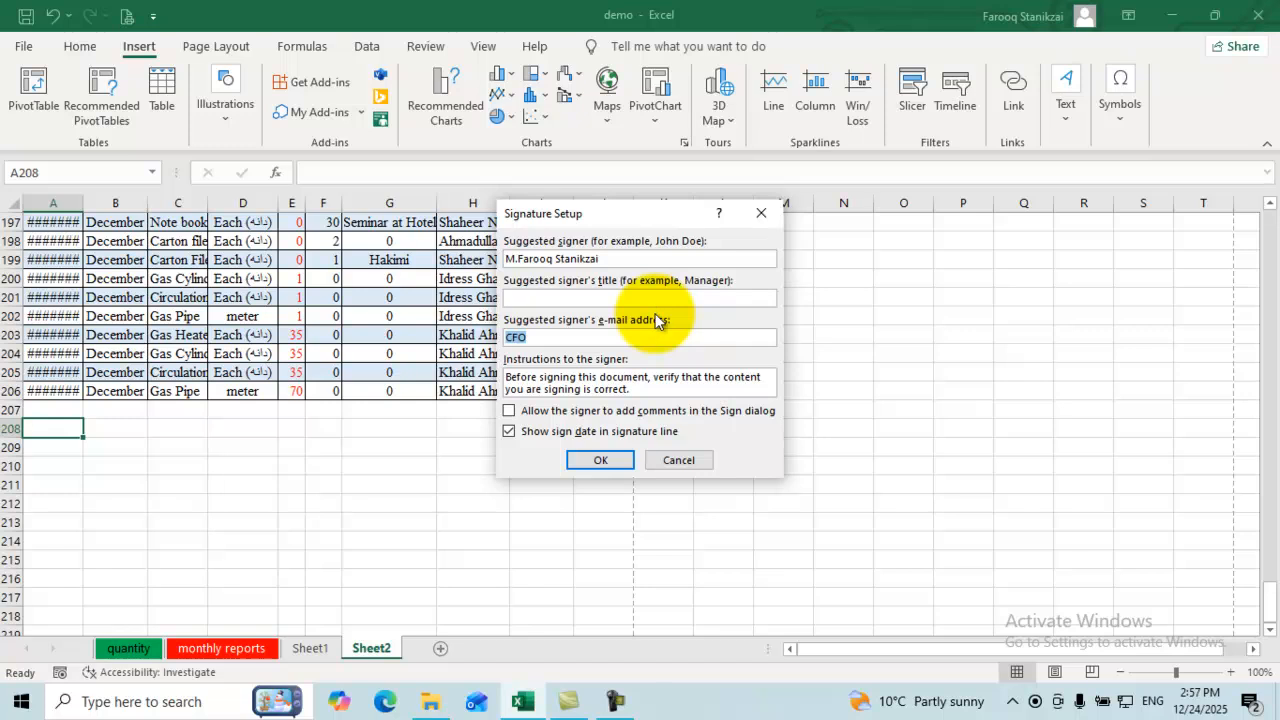
{"action": "key", "text": "BackSpace"}
{"action": "key", "text": "shift+Tab"}
{"action": "type", "text": "CFO"}
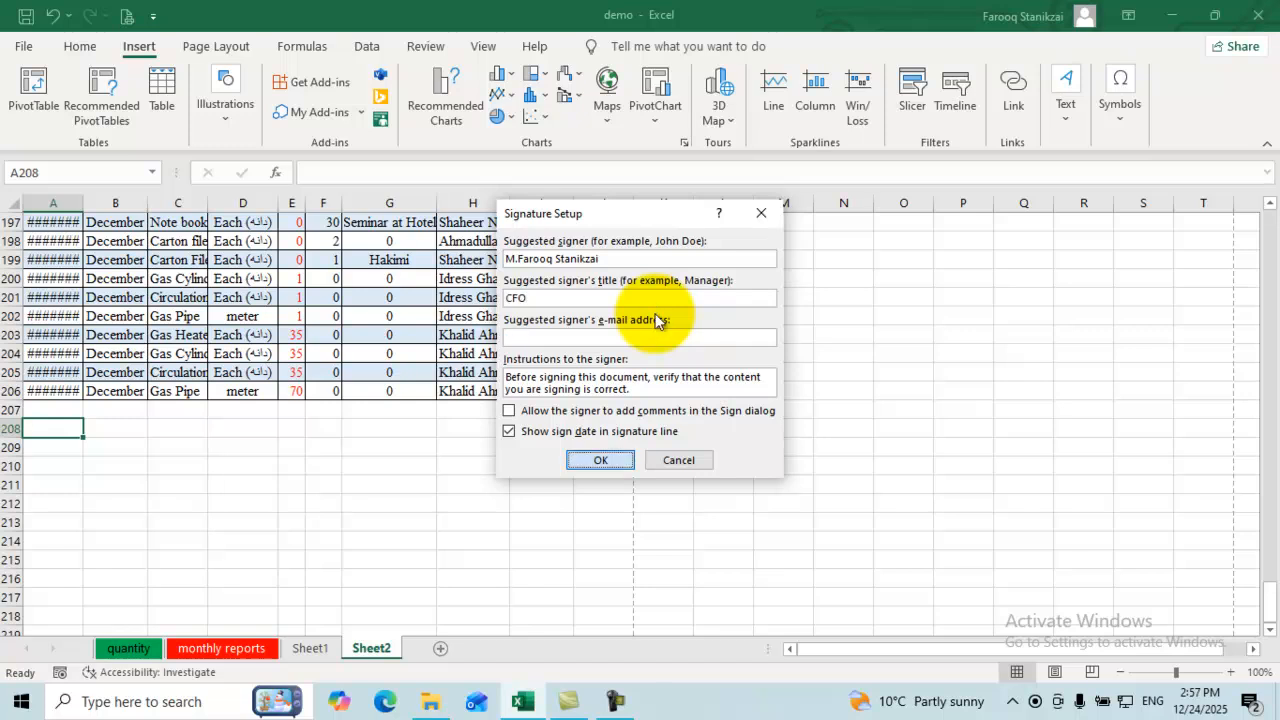
{"action": "key", "text": "Return"}
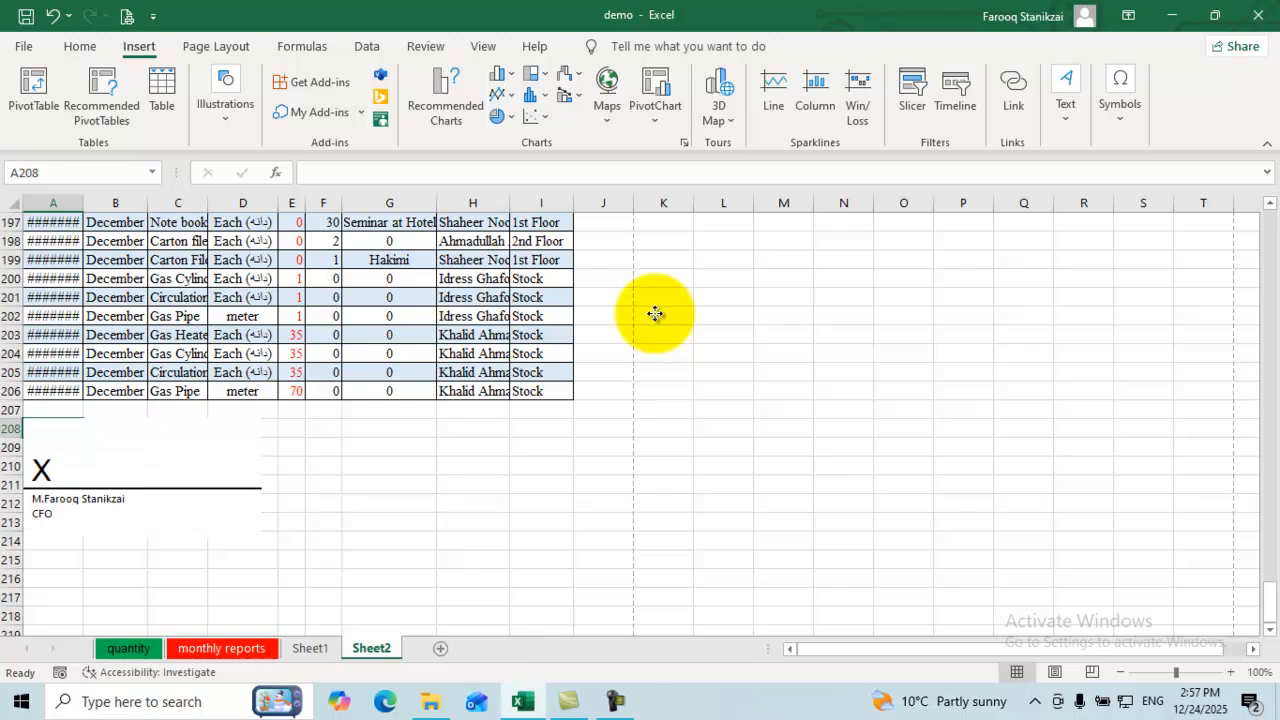
Step: Select the signature line and drag its right handle in to make it narrower
{"action": "left_click", "coordinate": [142, 478]}
{"action": "left_click", "coordinate": [389, 466]}
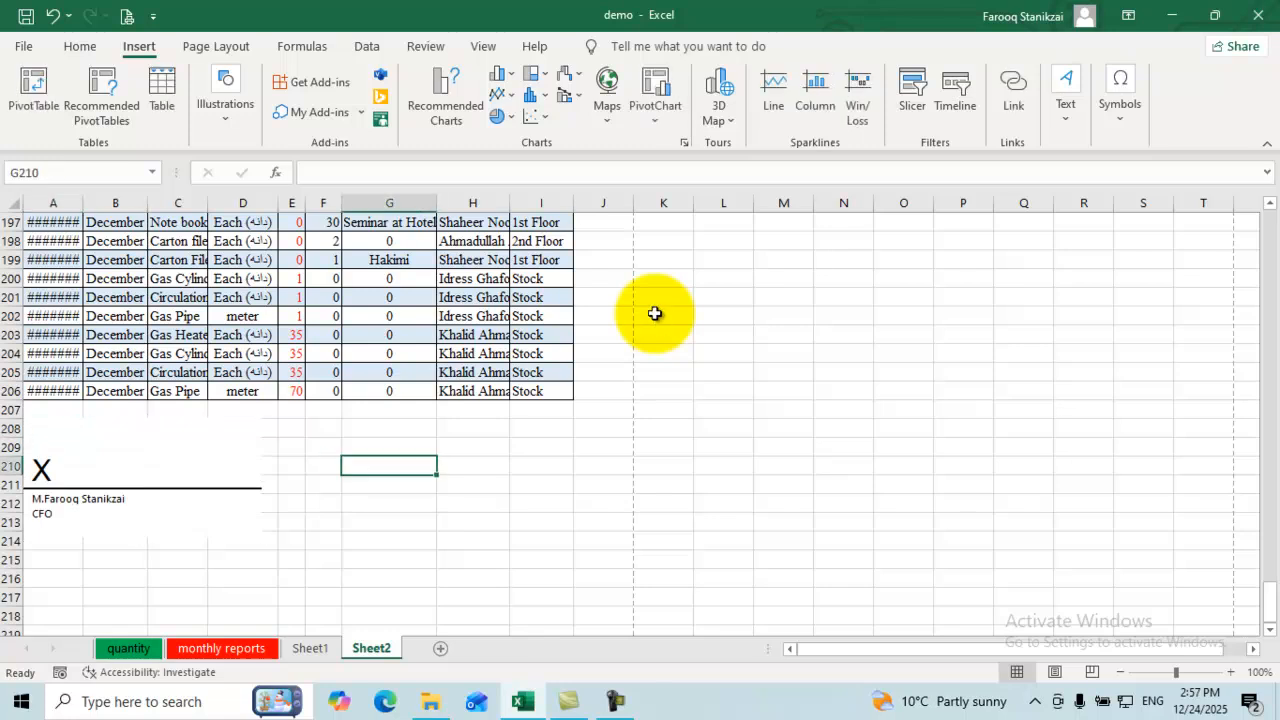
{"action": "left_click", "coordinate": [142, 478]}
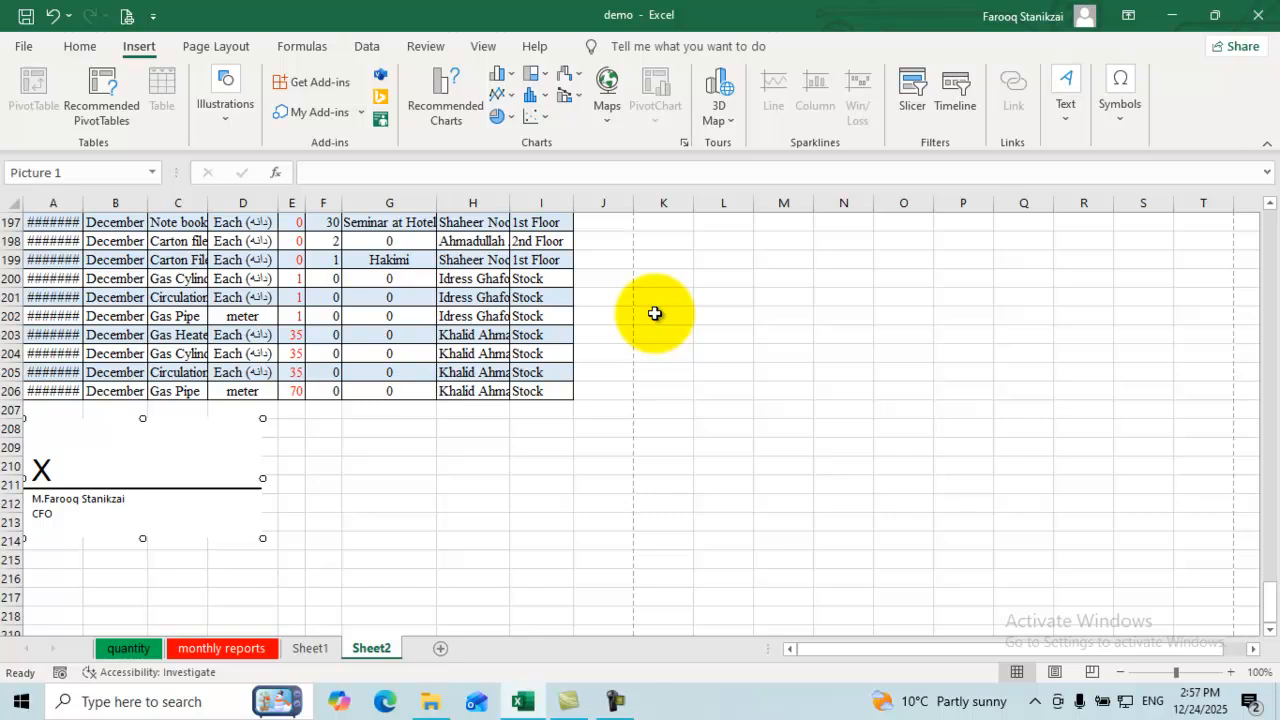
{"action": "left_click_drag", "start_coordinate": [262, 478], "coordinate": [208, 478]}
Step: Move the signature line below the data under columns G–H, rows 207–214
{"action": "mouse_move", "coordinate": [115, 478]}
{"action": "left_mouse_down"}
{"action": "mouse_move", "coordinate": [417, 460]}
{"action": "mouse_move", "coordinate": [481, 470]}
{"action": "left_mouse_up"}
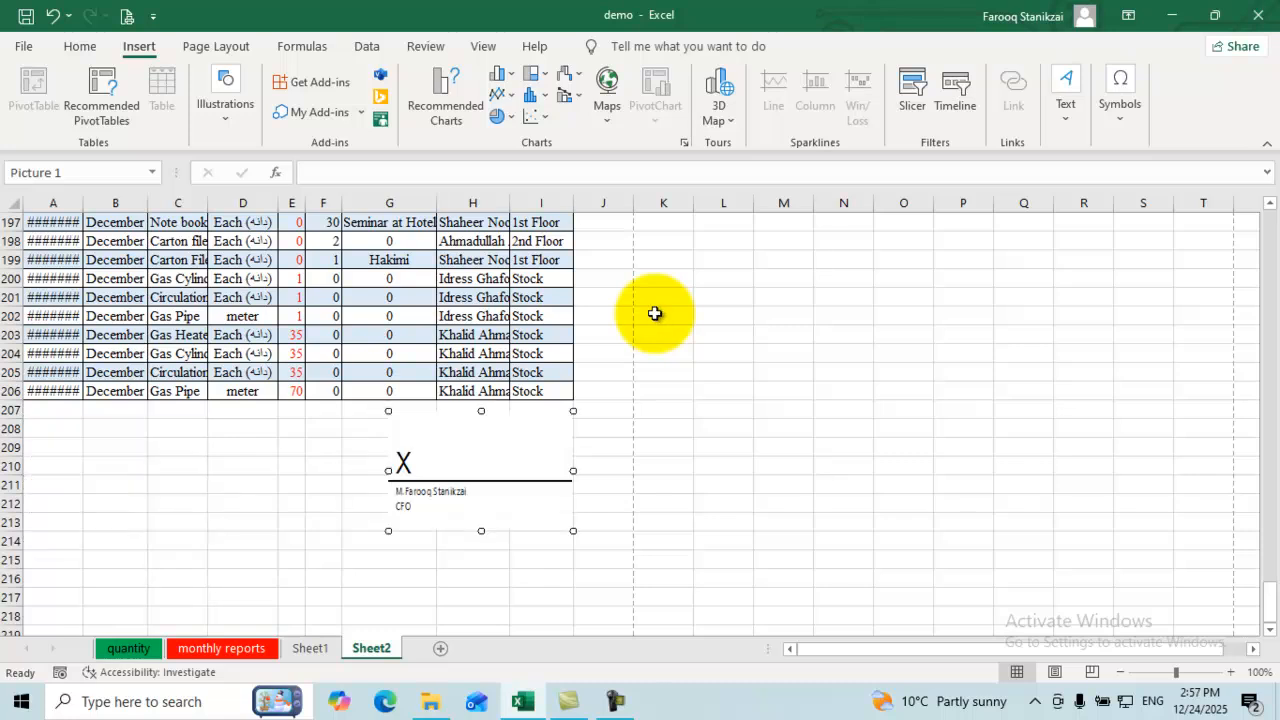
{"action": "left_click", "coordinate": [115, 484]}
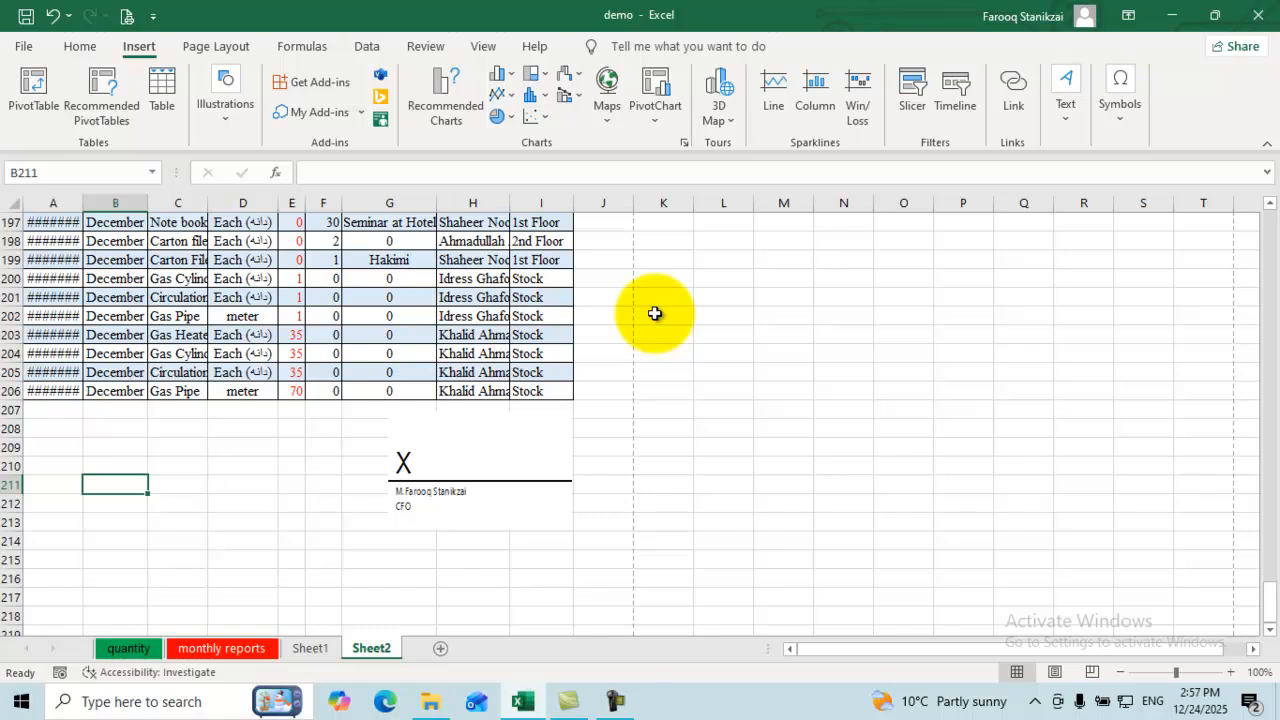
{"action": "left_click", "coordinate": [366, 448]}
{"action": "left_click", "coordinate": [460, 461]}
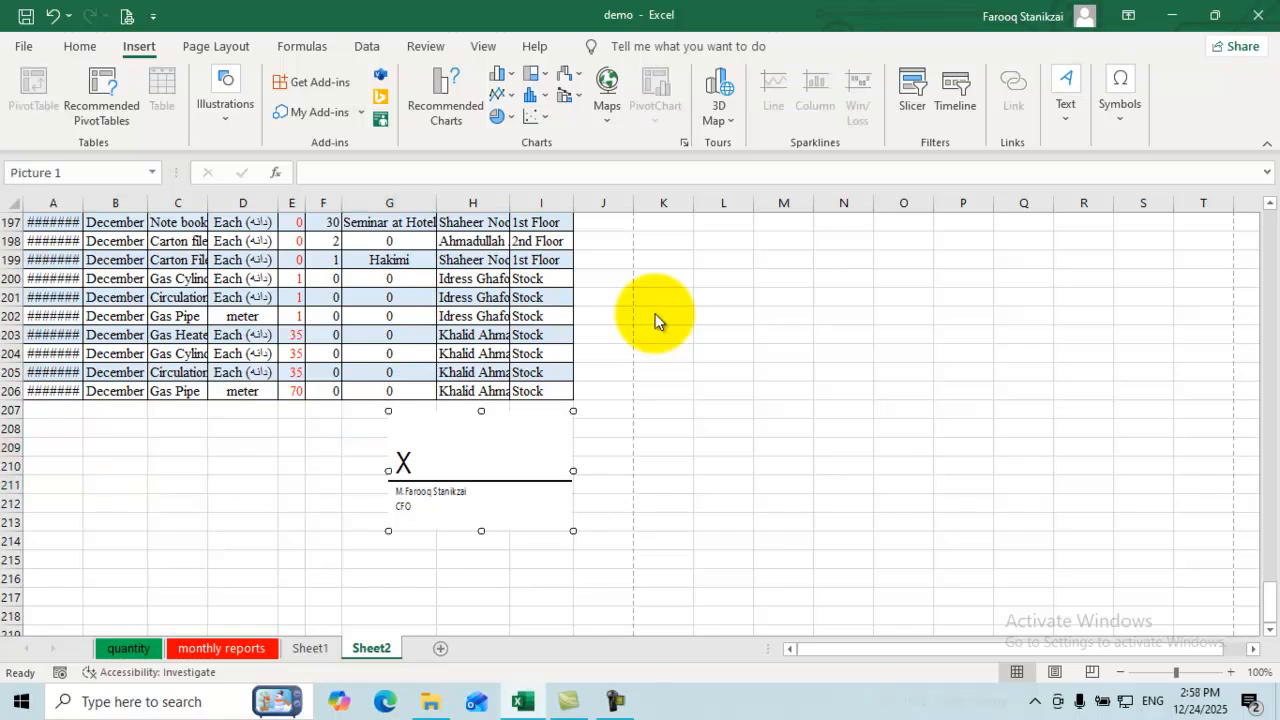
{"action": "left_click", "coordinate": [1066, 95]}
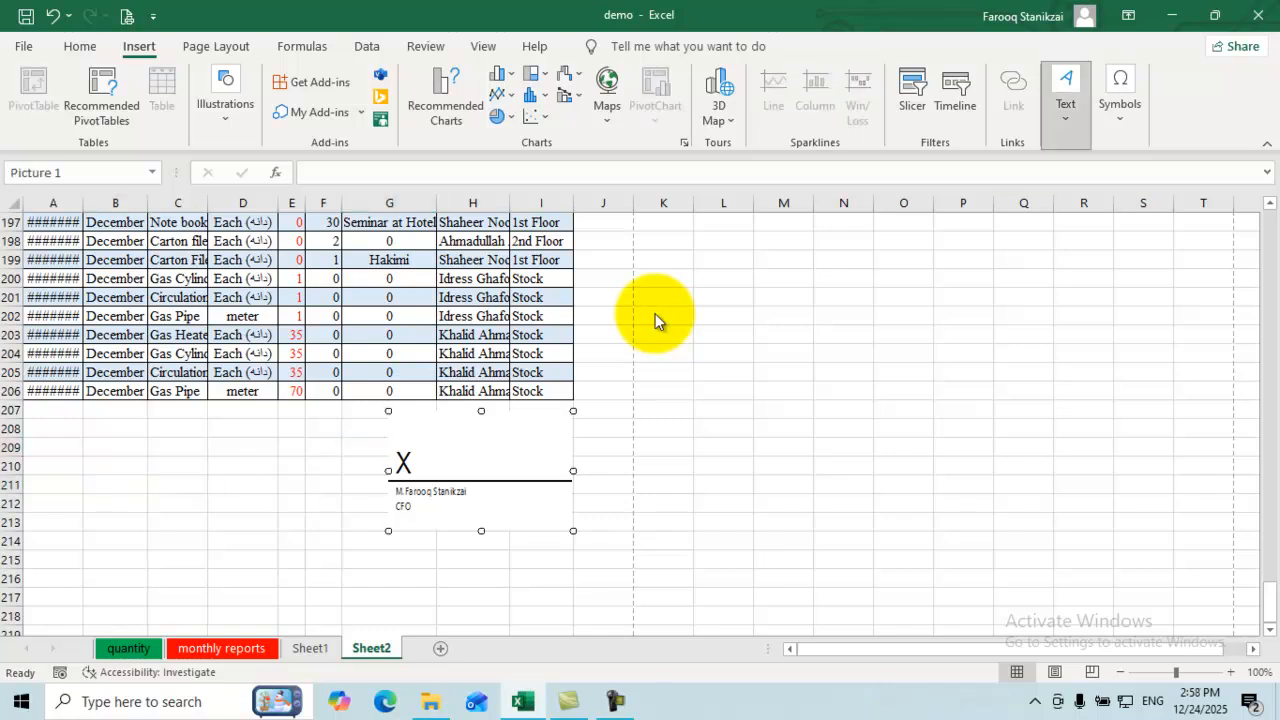
Step: Embed a blank Microsoft Word Document object below the Sheet2 table
{"action": "left_click", "coordinate": [1247, 185]}
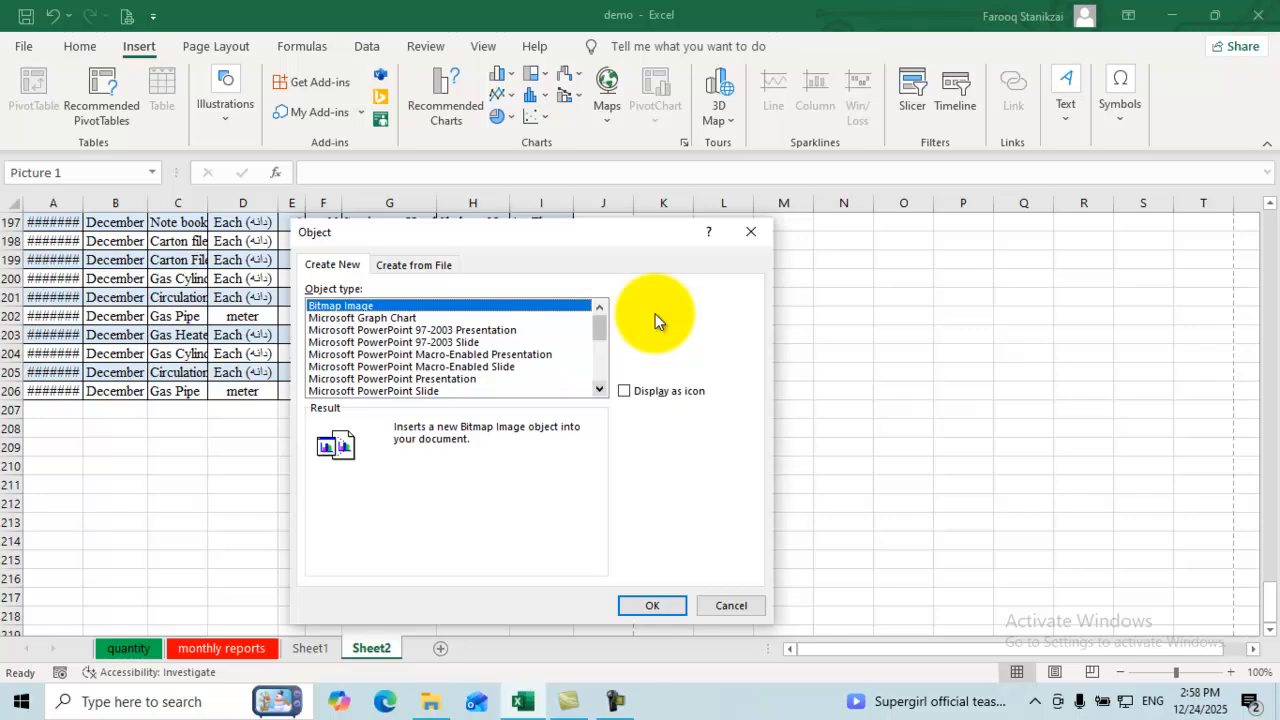
{"action": "left_click", "coordinate": [599, 389]}
{"action": "left_click", "coordinate": [599, 389]}
{"action": "left_click", "coordinate": [599, 389]}
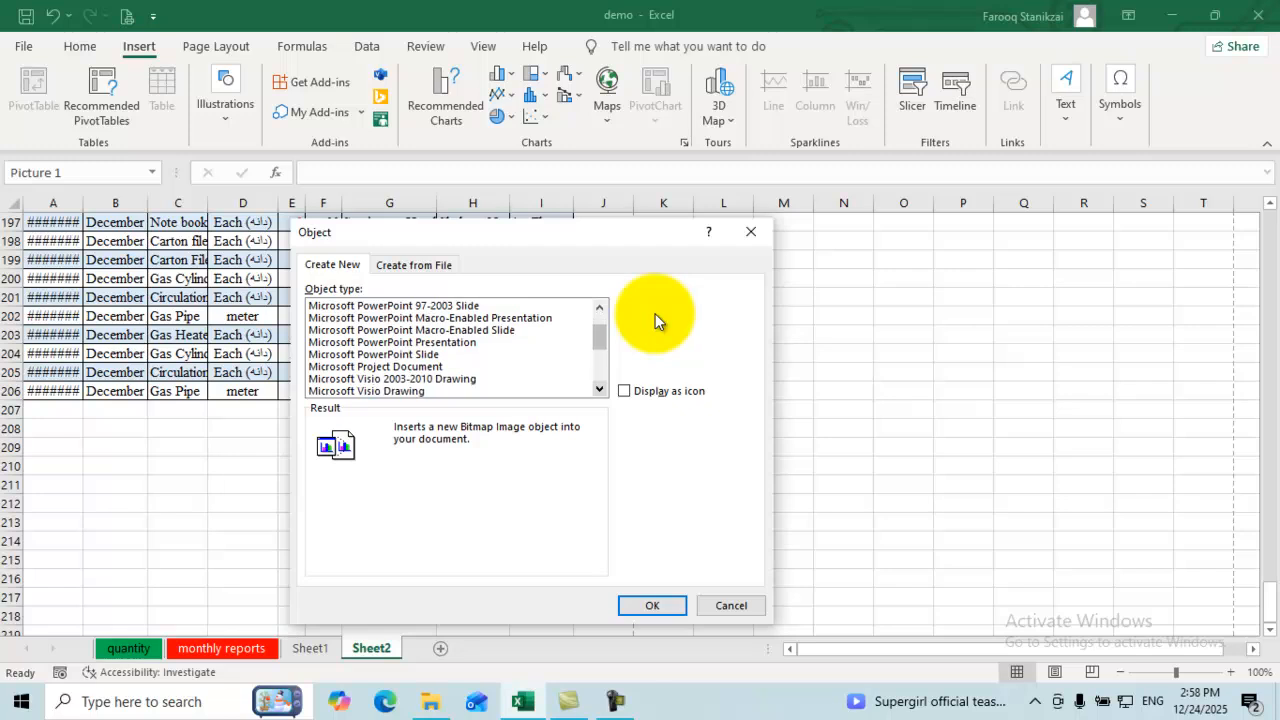
{"action": "left_click", "coordinate": [599, 389]}
{"action": "left_click", "coordinate": [599, 389]}
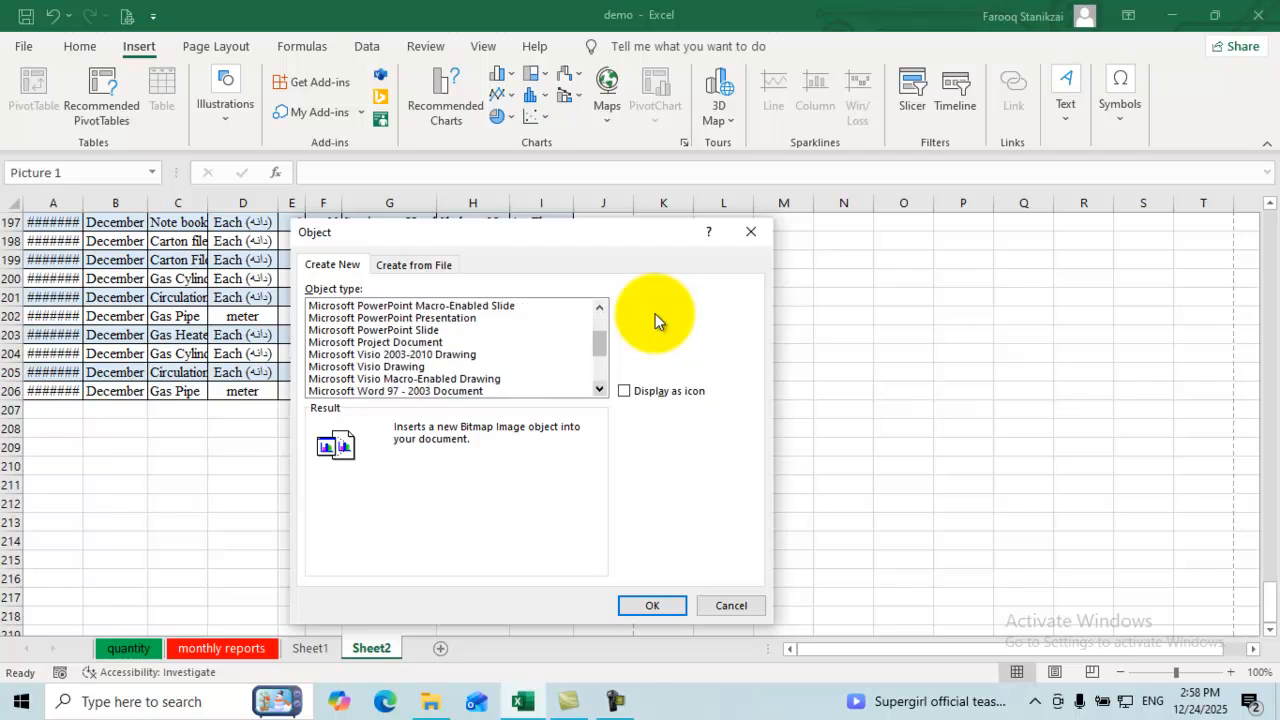
{"action": "left_click", "coordinate": [599, 389]}
{"action": "left_click", "coordinate": [599, 389]}
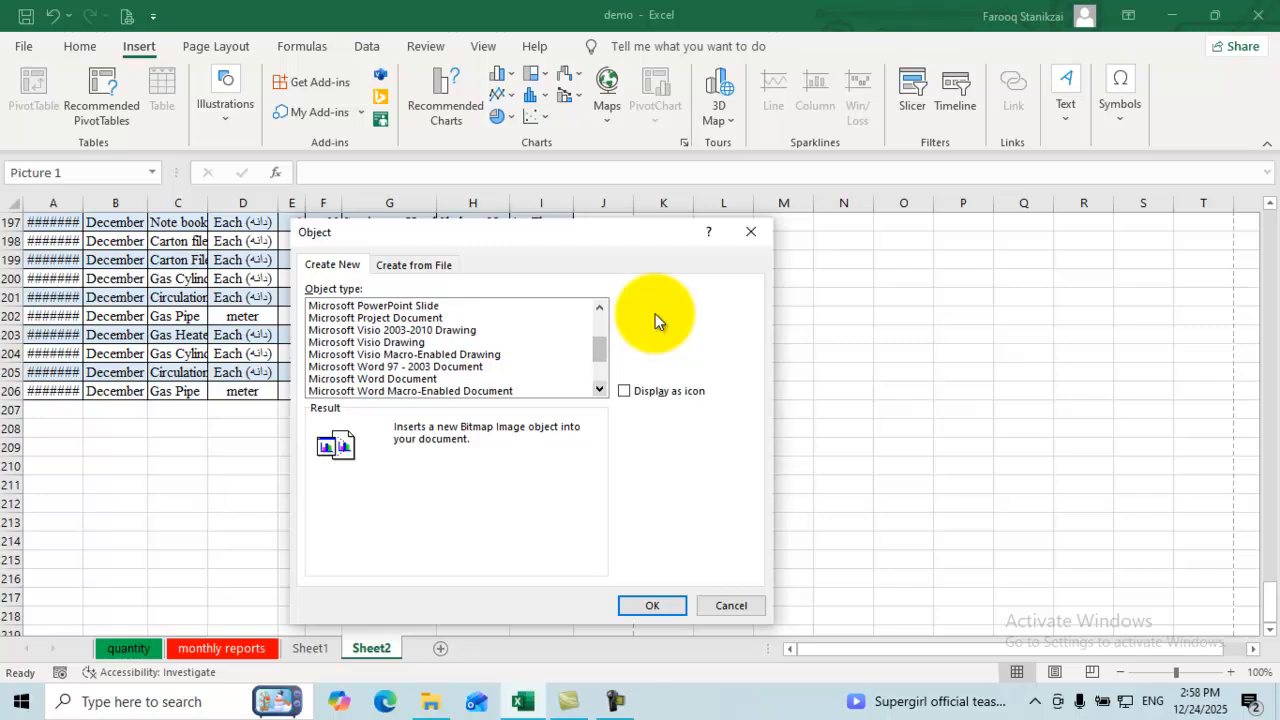
{"action": "left_click", "coordinate": [372, 378]}
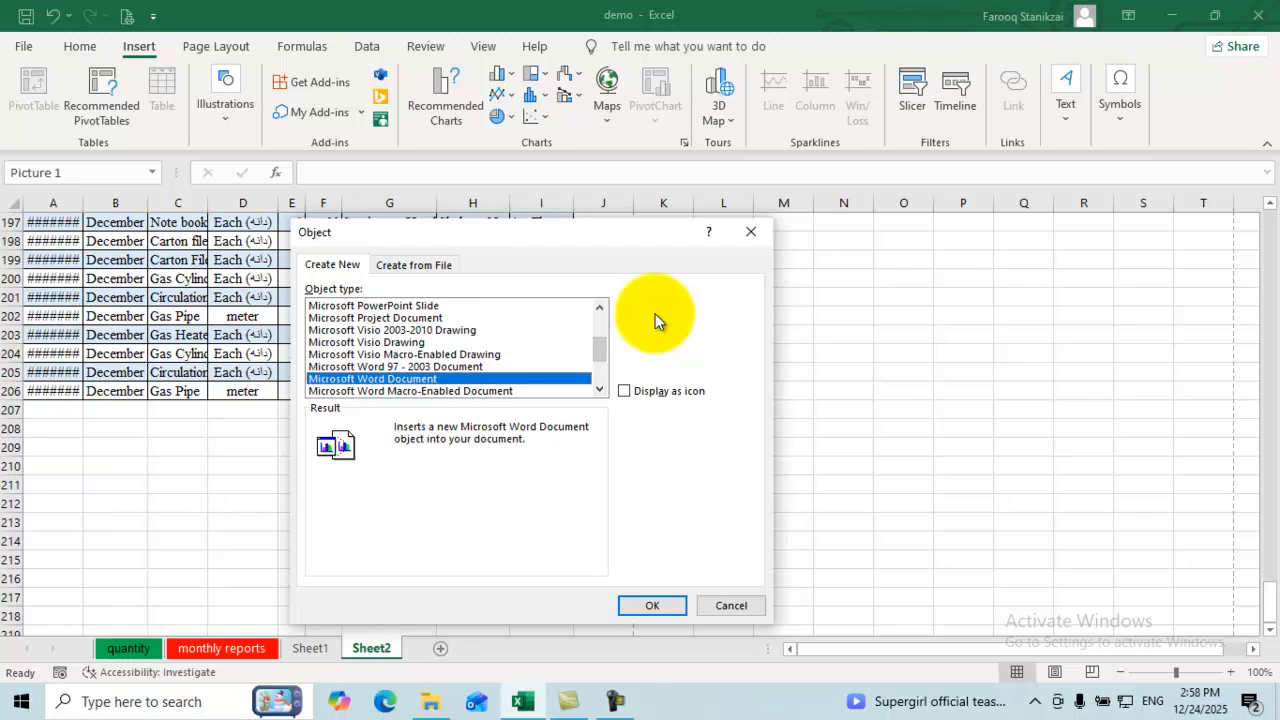
{"action": "left_click", "coordinate": [652, 605]}
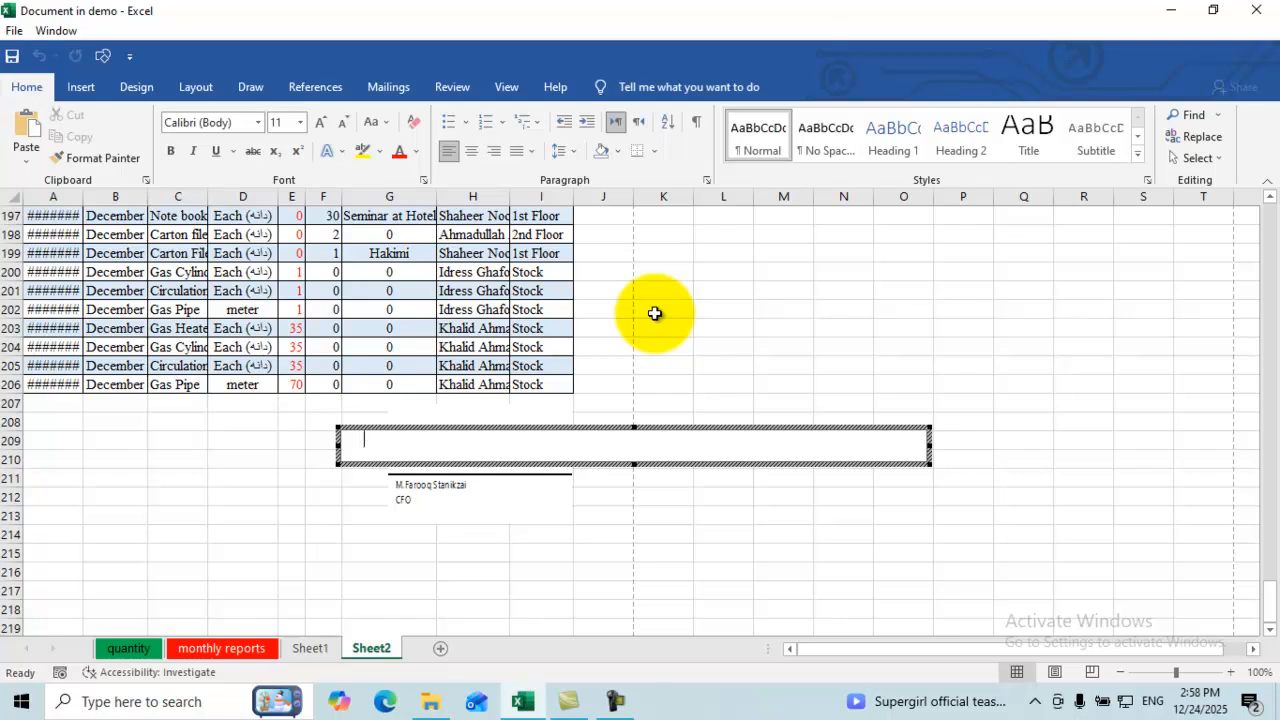
Step: Leave the Word object's editing mode and delete the object from the sheet
{"action": "left_click", "coordinate": [654, 313]}
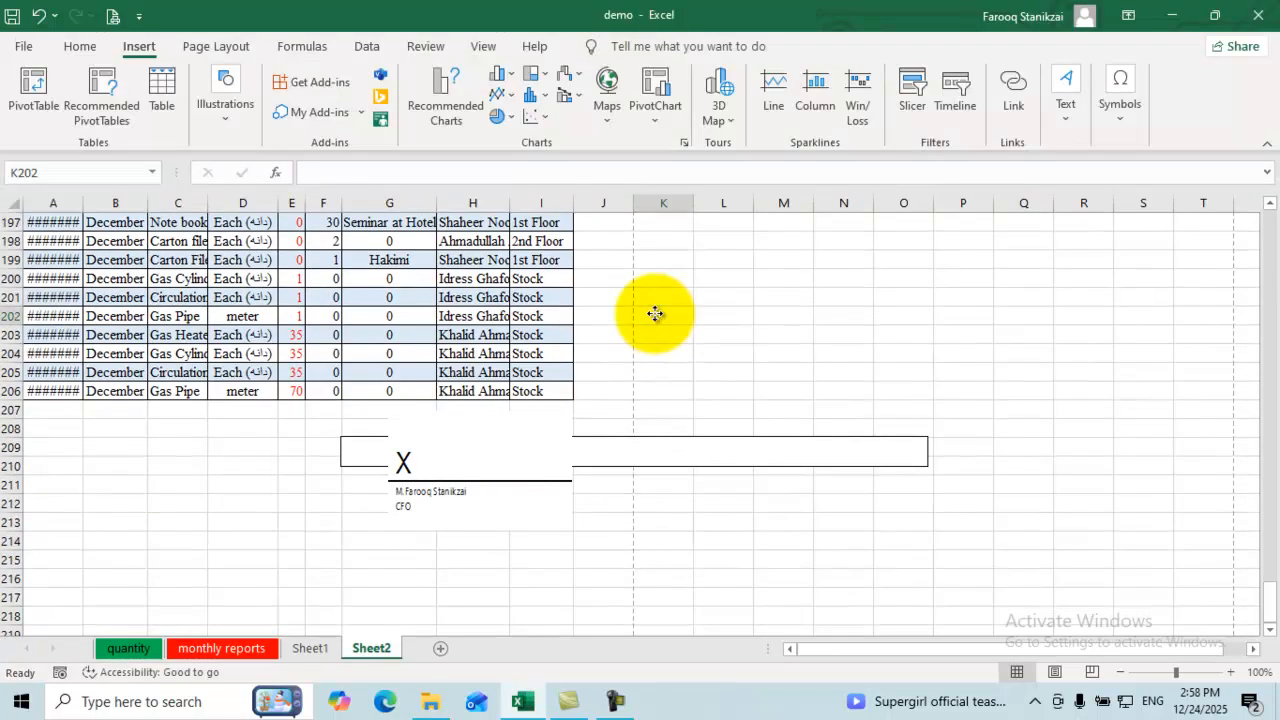
{"action": "left_click", "coordinate": [654, 316]}
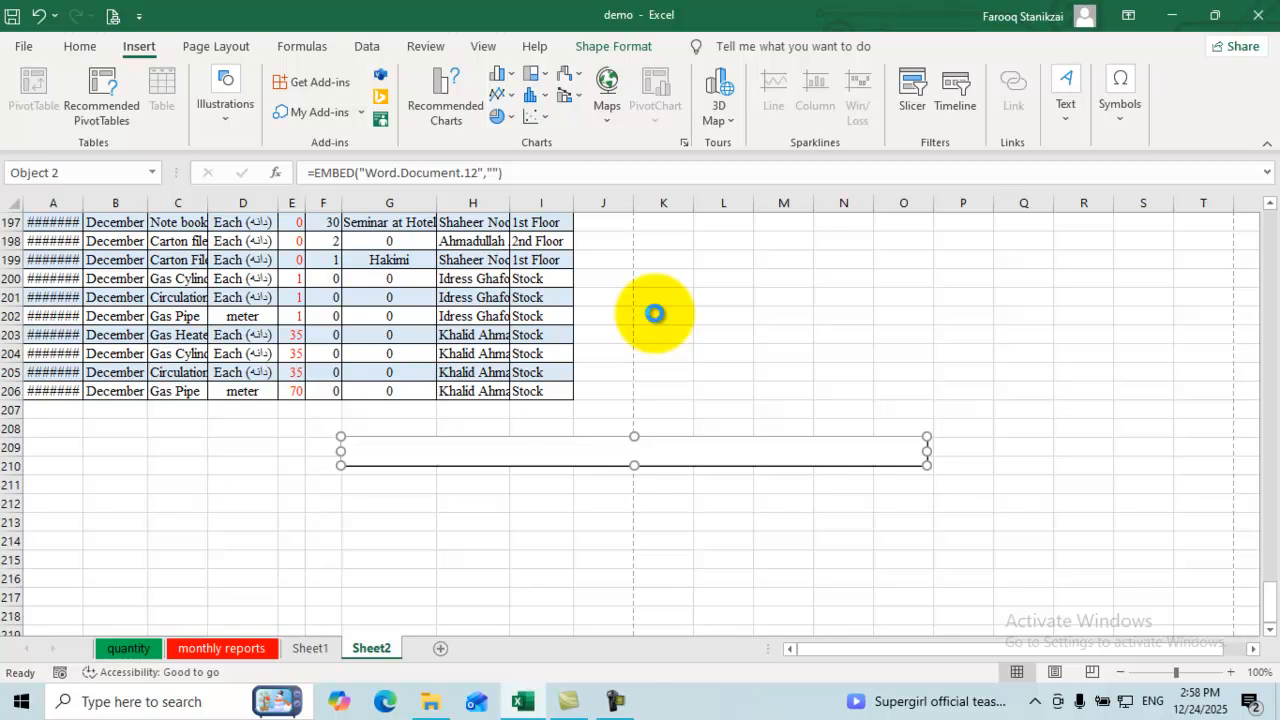
{"action": "key", "text": "Delete"}
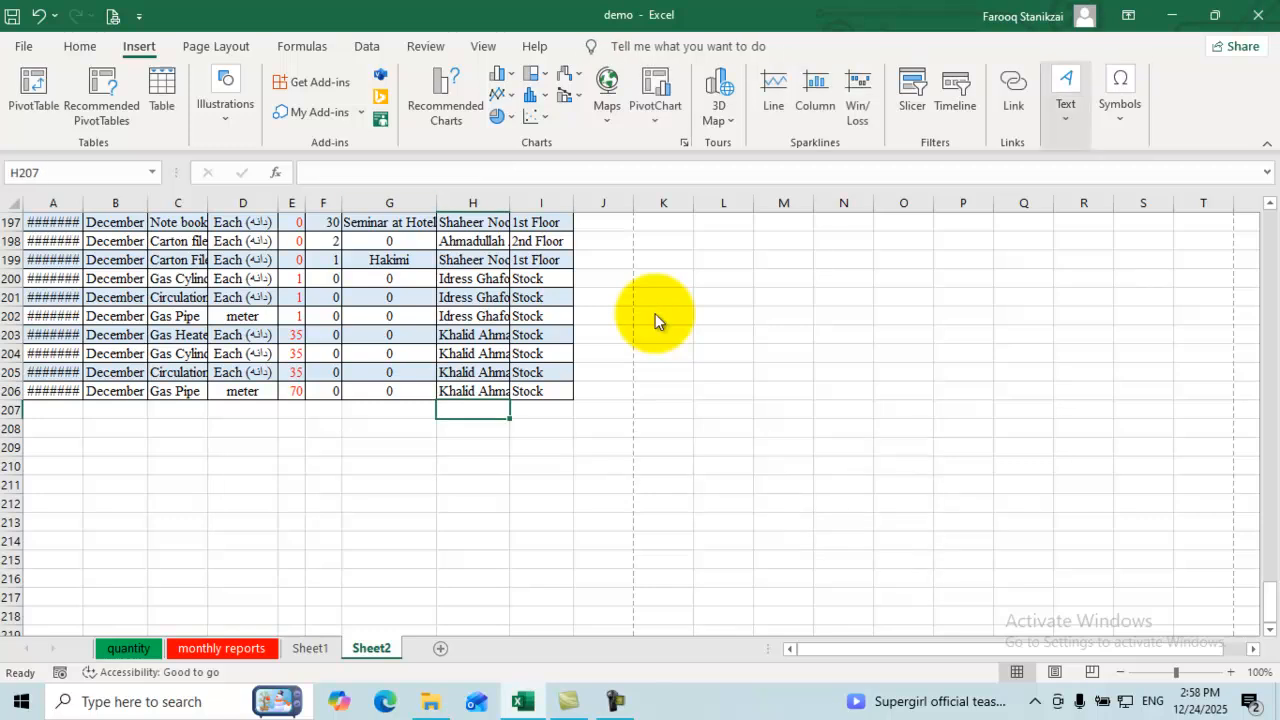
{"action": "key", "text": "Return"}
{"action": "key", "text": "Right"}
{"action": "key", "text": "Right"}
{"action": "key", "text": "Right"}
{"action": "key", "text": "Right"}
{"action": "key", "text": "Return"}
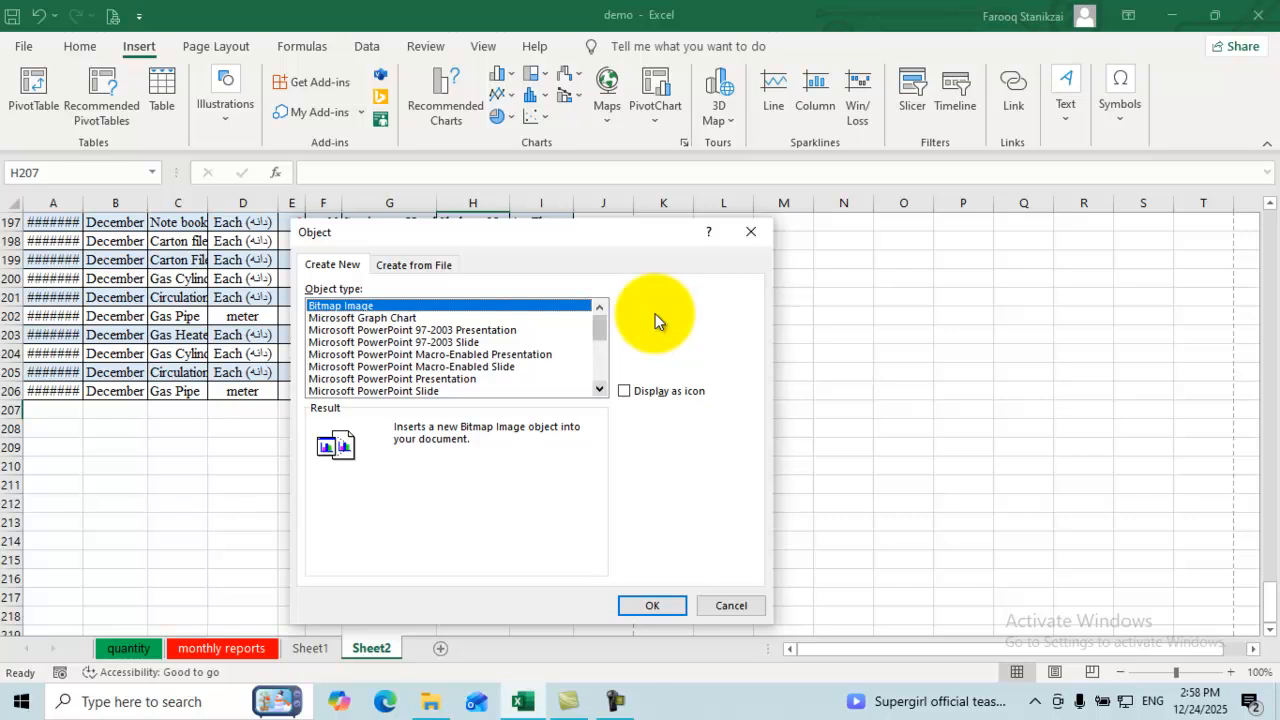
{"action": "scroll", "coordinate": [655, 320], "scroll_direction": "down", "scroll_amount": 2}
{"action": "scroll", "coordinate": [655, 320], "scroll_direction": "down", "scroll_amount": 3}
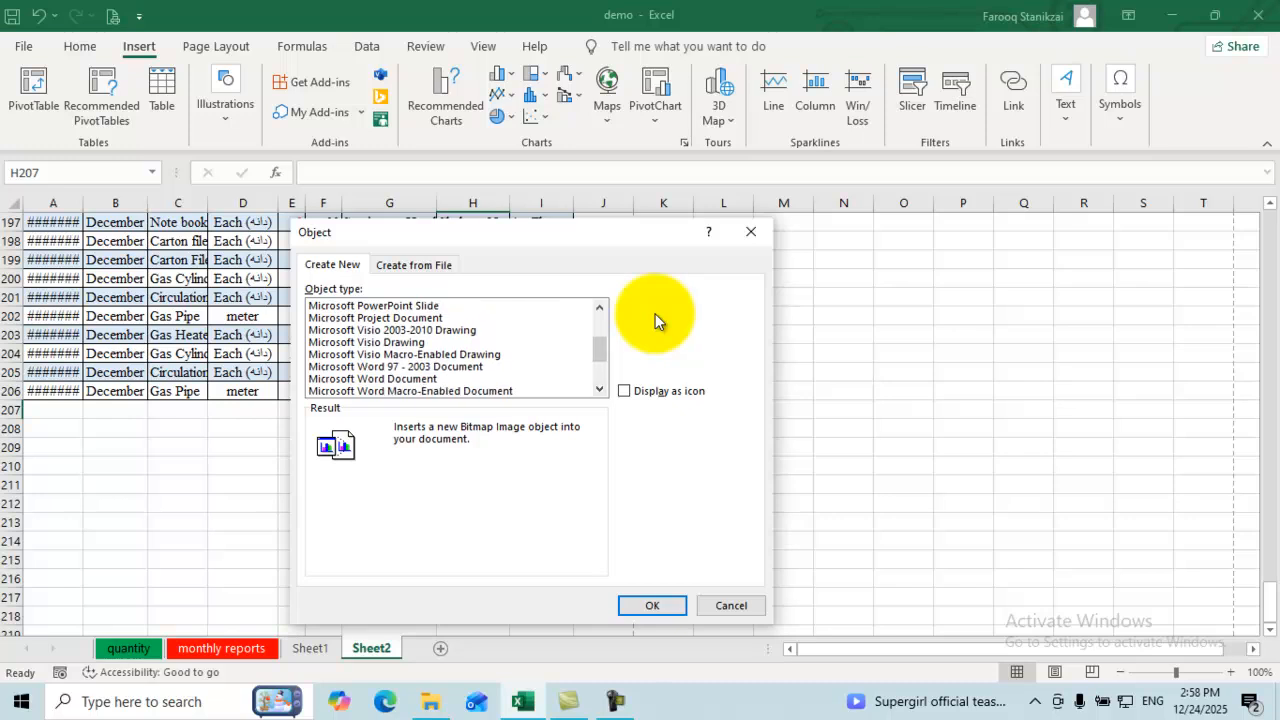
{"action": "left_click", "coordinate": [373, 379]}
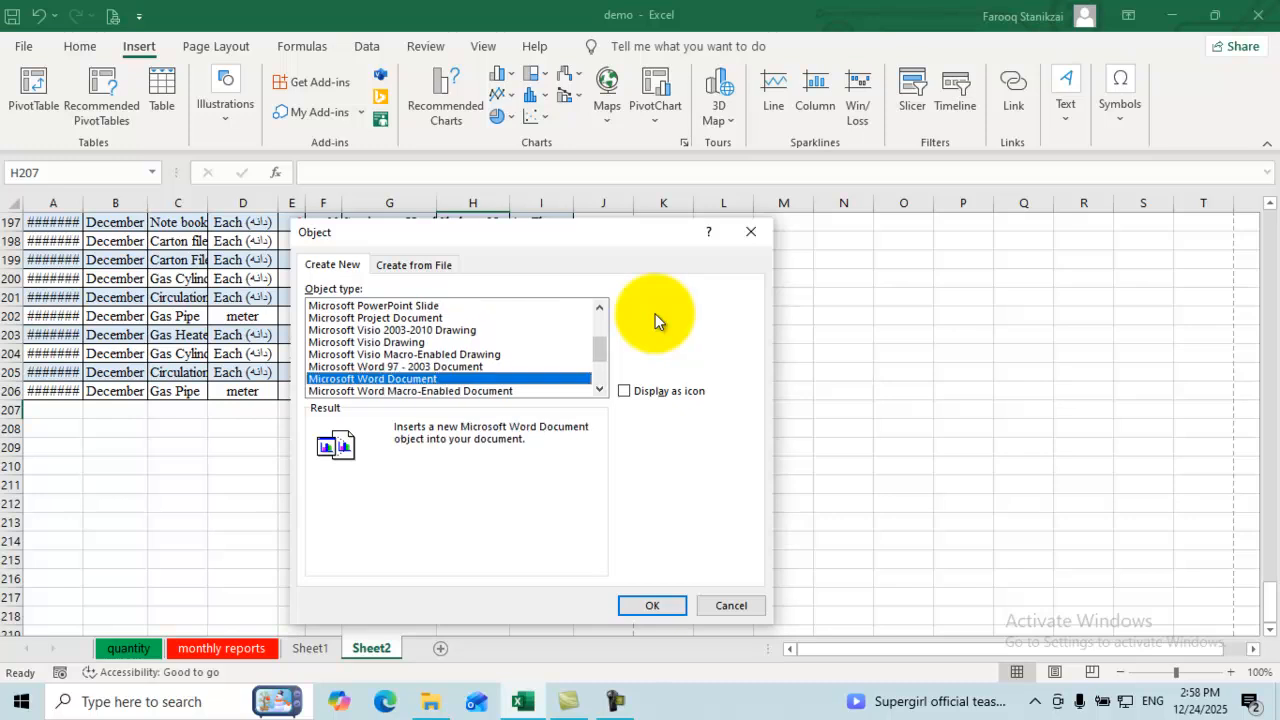
{"action": "key", "text": "Return"}
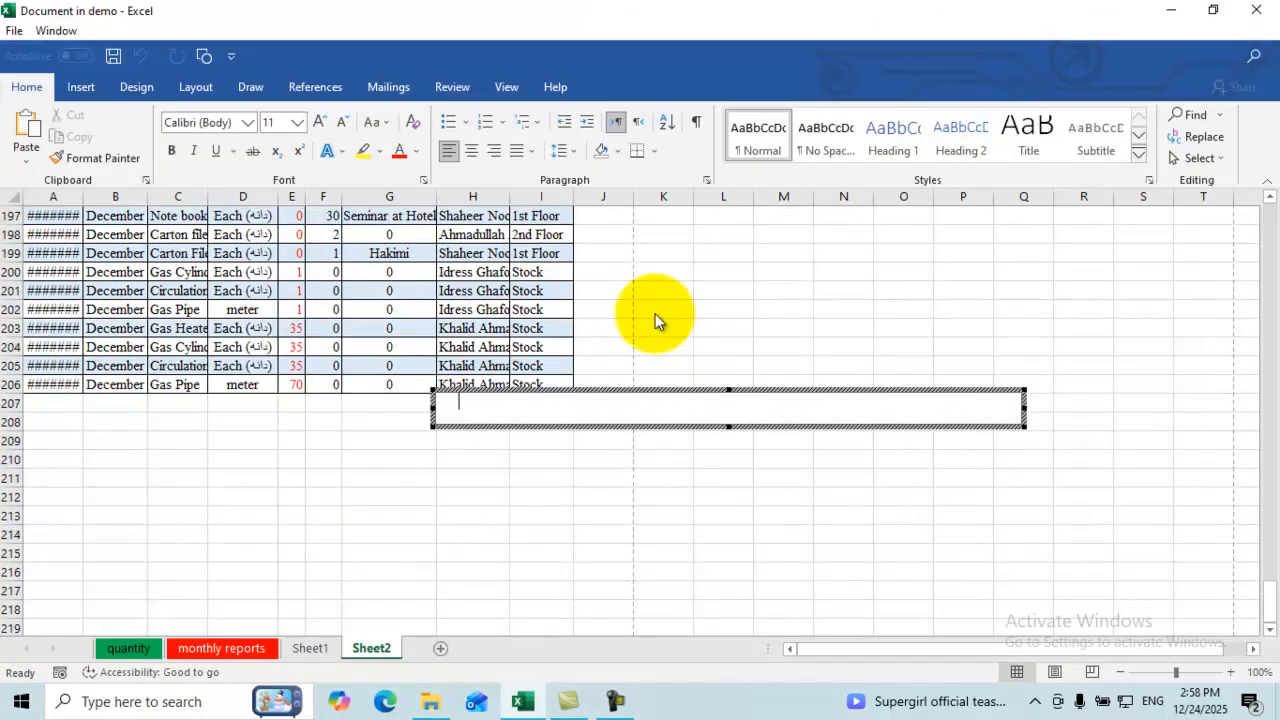
{"action": "type", "text": "sfsfsfsfsdfsdf"}
{"action": "key", "text": "Return"}
{"action": "type", "text": "sfs"}
{"action": "key", "text": "Return"}
{"action": "type", "text": "fsfsfd"}
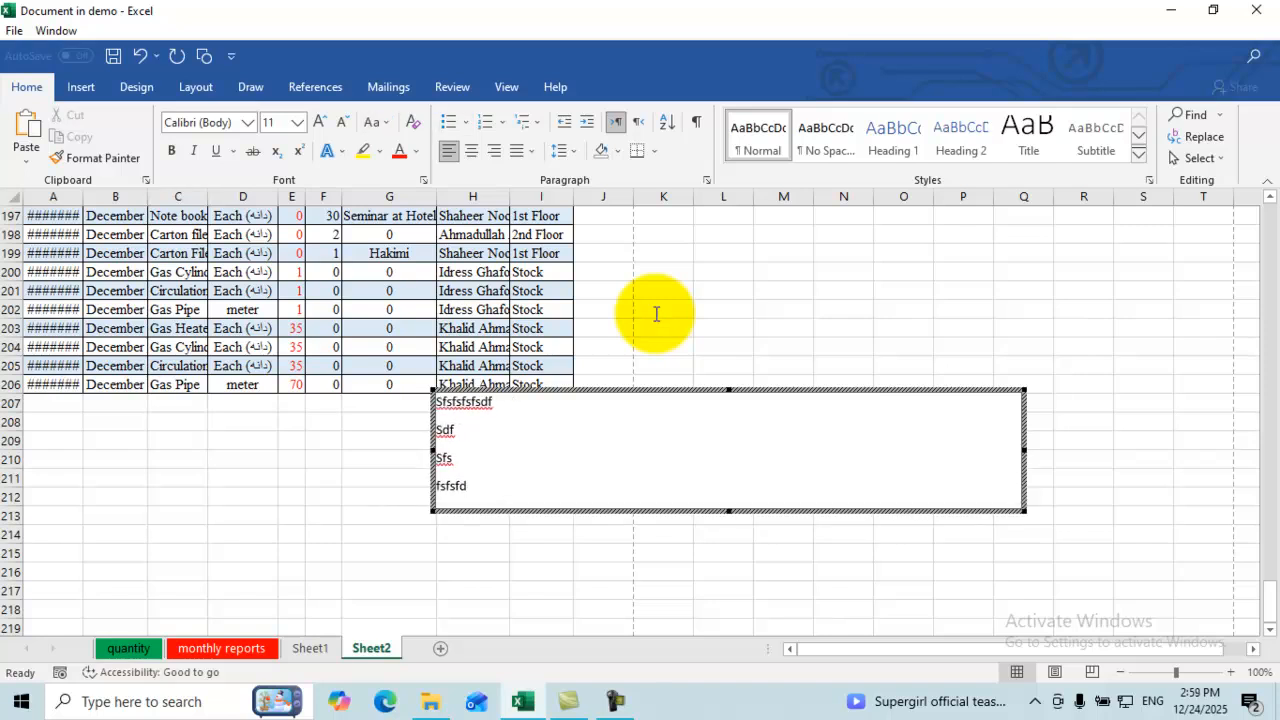
{"action": "type", "text": "sdfsfsfsf sfsdfsdf"}
{"action": "key", "text": "Escape"}
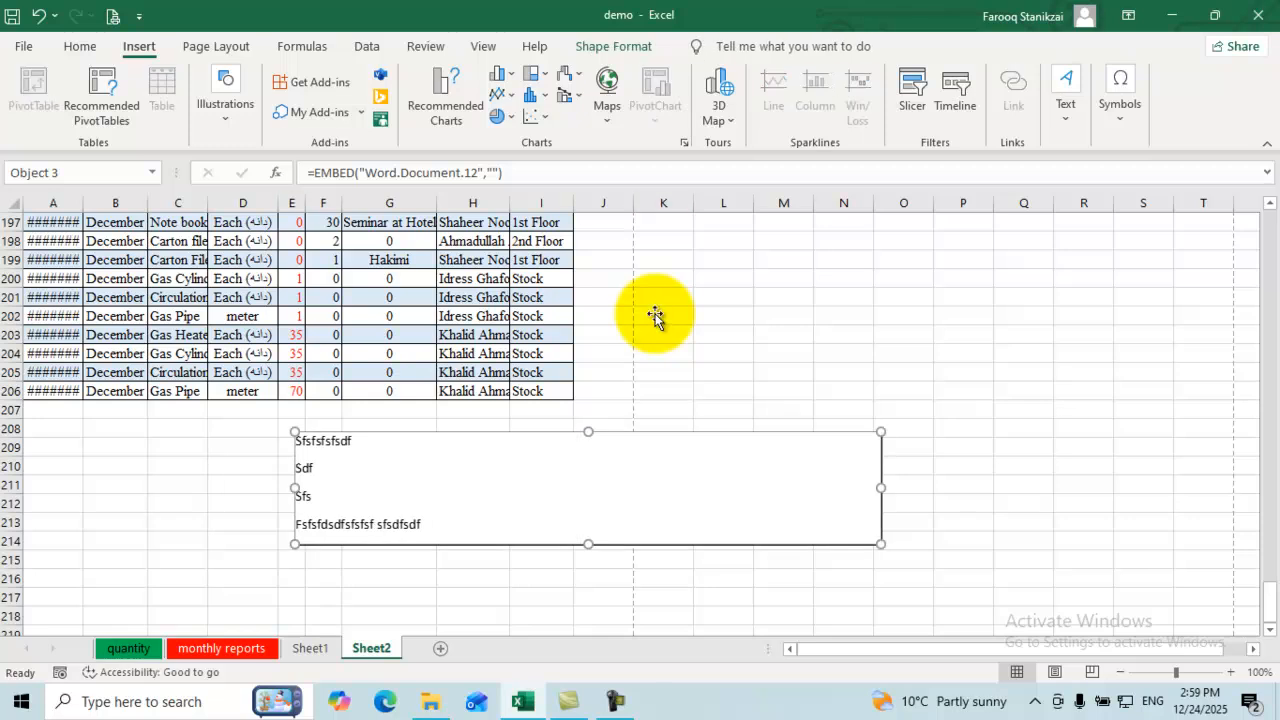
{"action": "key", "text": "Delete"}
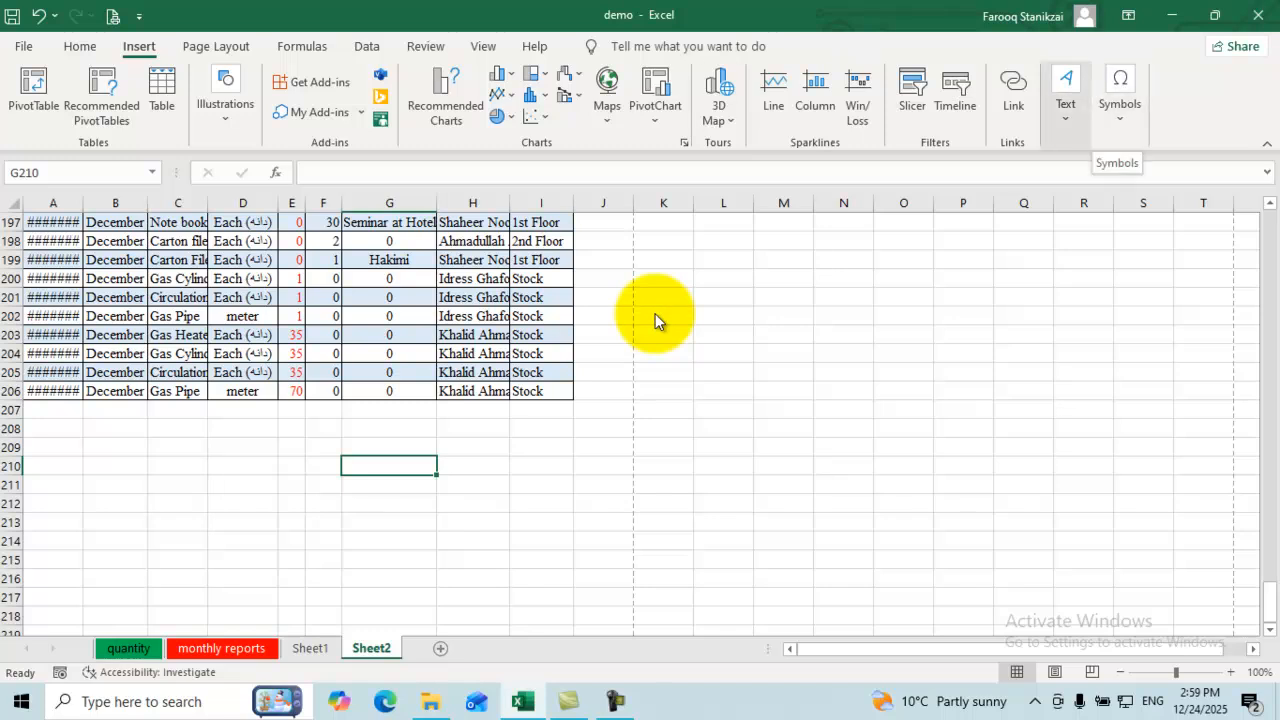
Step: Insert a new equation containing the Δy/Δx fraction
{"action": "left_click", "coordinate": [1066, 95]}
{"action": "left_click", "coordinate": [1120, 97]}
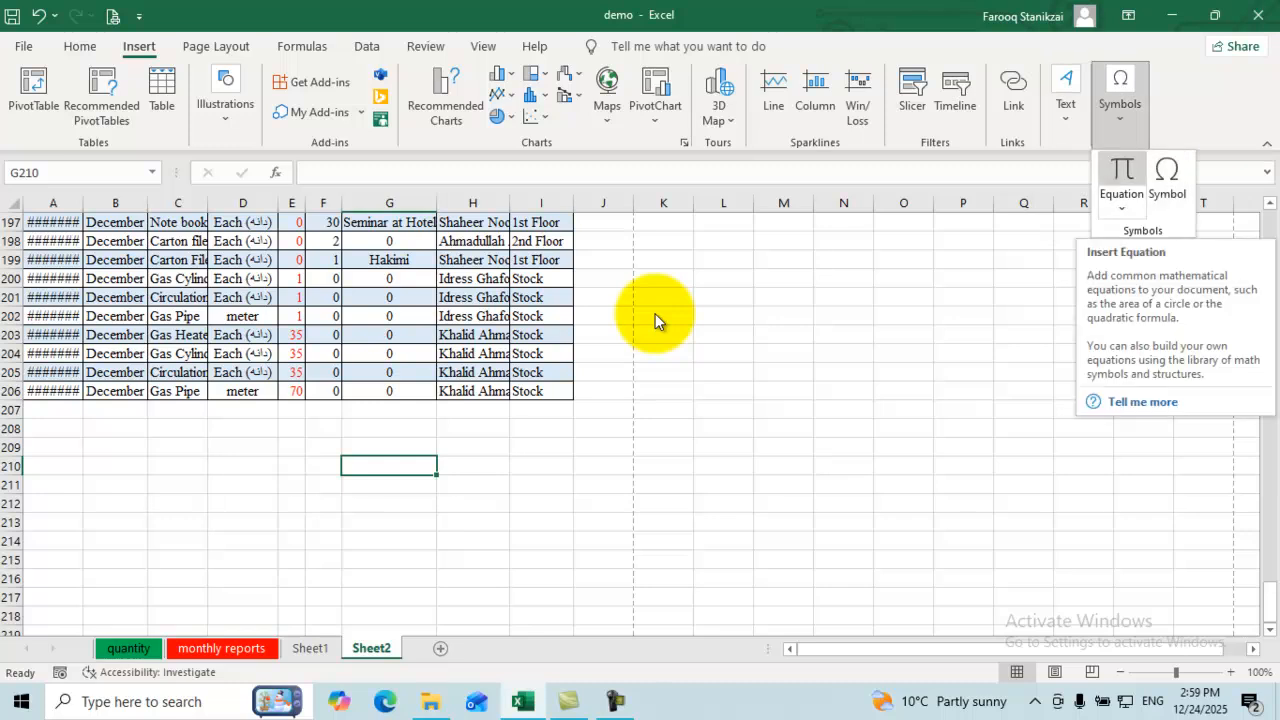
{"action": "left_click", "coordinate": [1121, 178]}
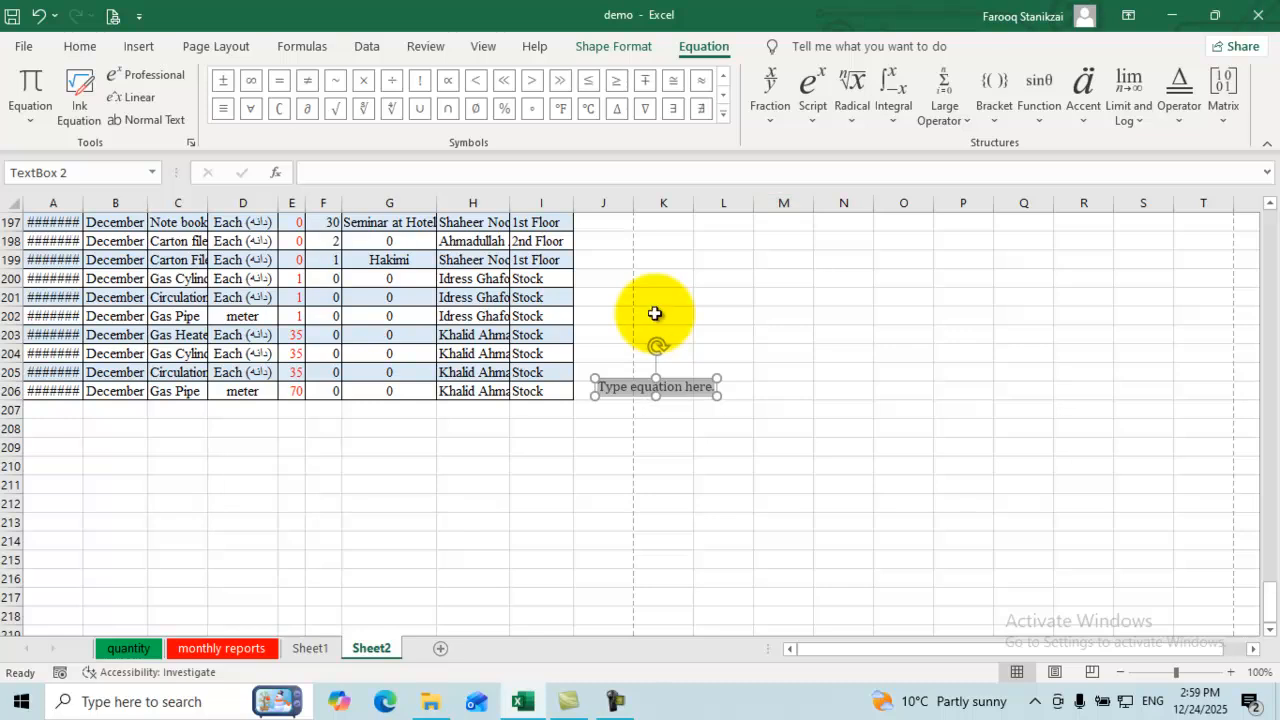
{"action": "left_click", "coordinate": [770, 95]}
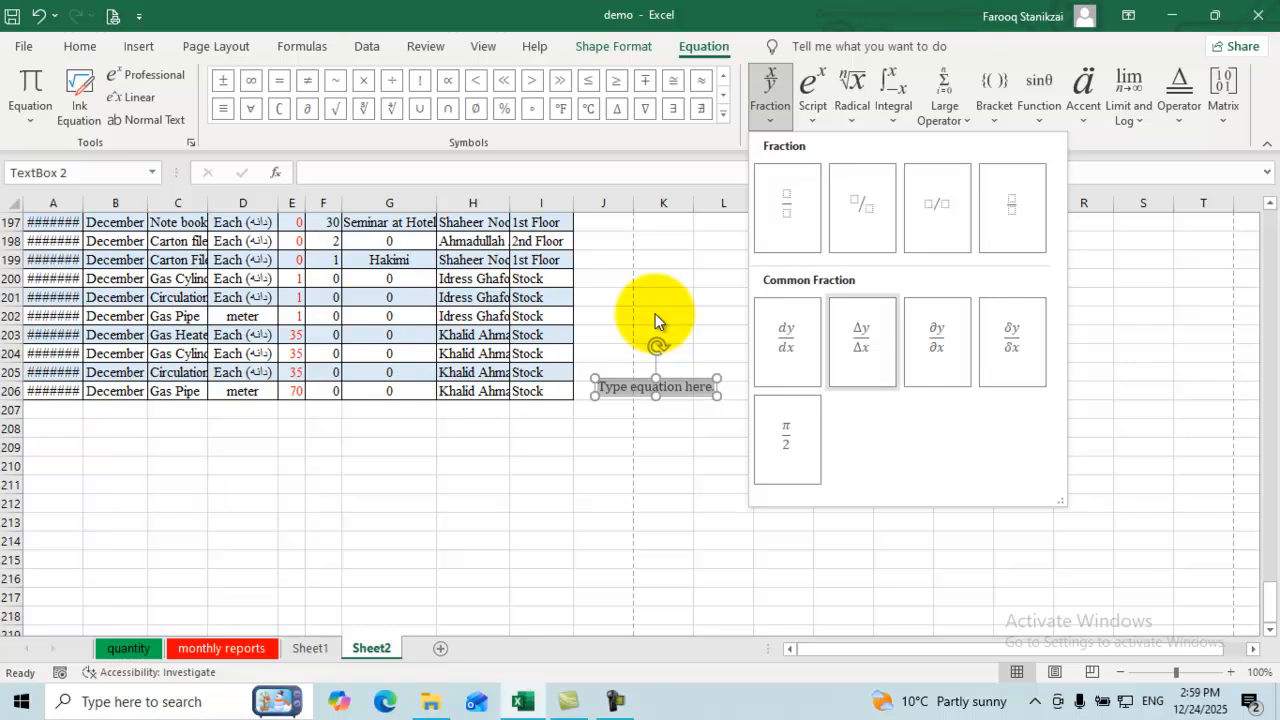
{"action": "left_click", "coordinate": [862, 342]}
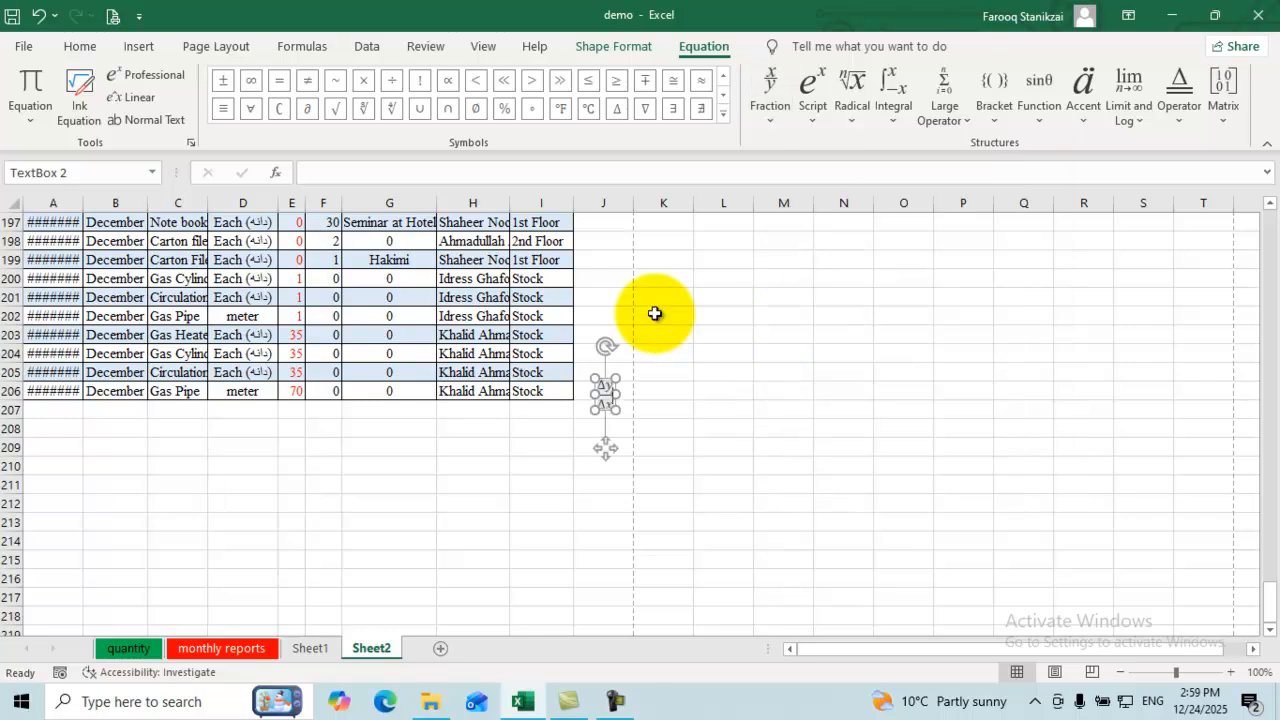
Step: Click out to cell G209, then check Sheet1 and return to Sheet2
{"action": "left_click", "coordinate": [663, 466]}
{"action": "left_click", "coordinate": [389, 447]}
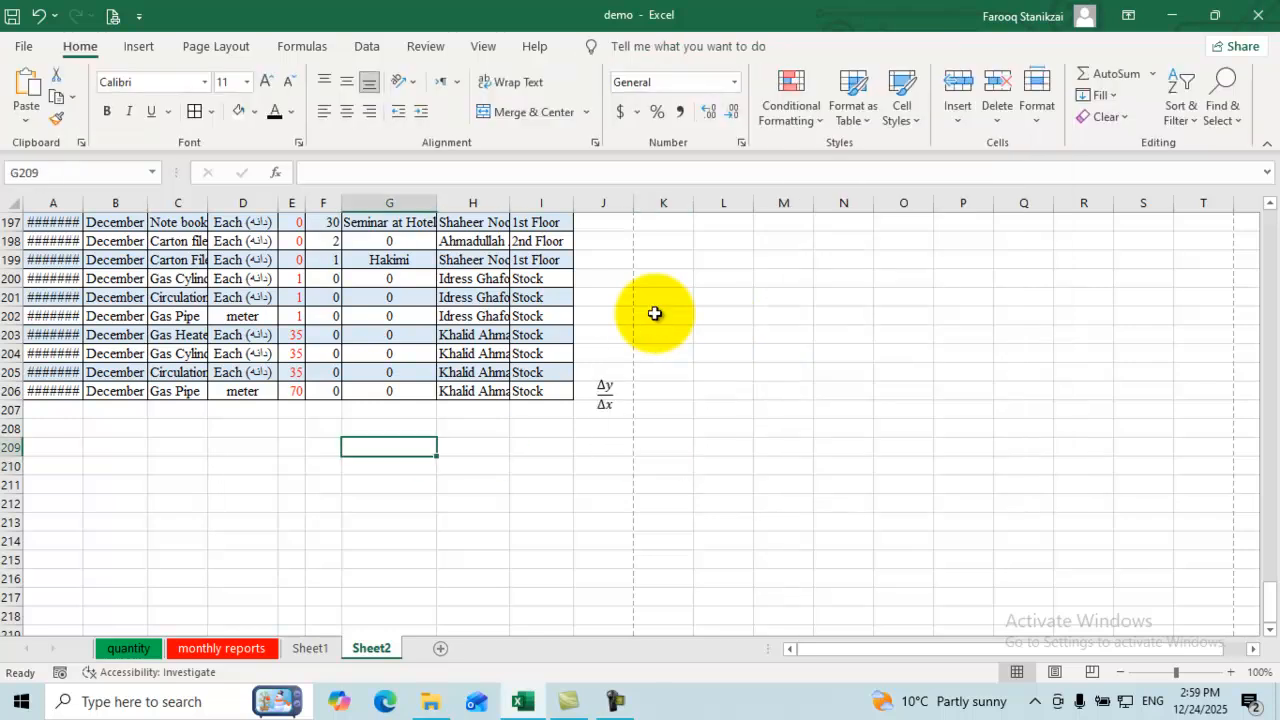
{"action": "left_click", "coordinate": [310, 648]}
{"action": "left_click", "coordinate": [371, 648]}
Step: Add a blank Sheet4 and show the built-in equations list under Insert > Symbols > Equation
{"action": "left_click", "coordinate": [440, 648]}
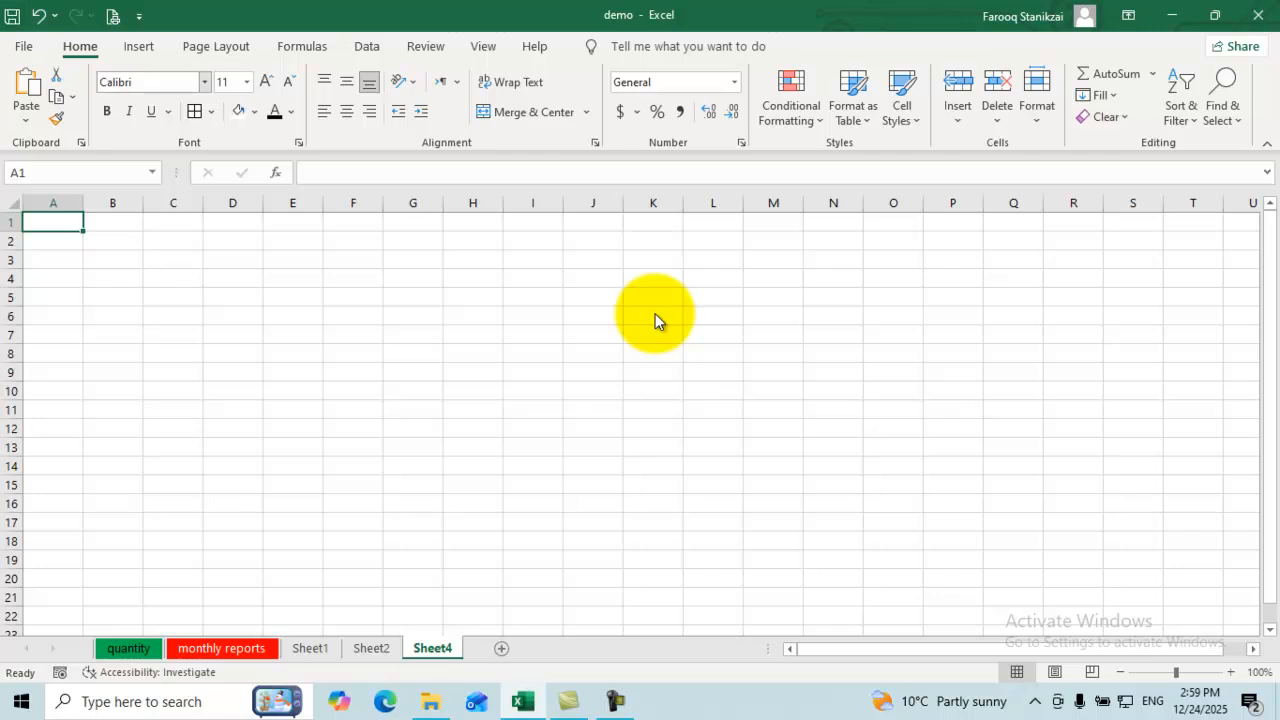
{"action": "left_click", "coordinate": [138, 46]}
{"action": "left_click", "coordinate": [1120, 100]}
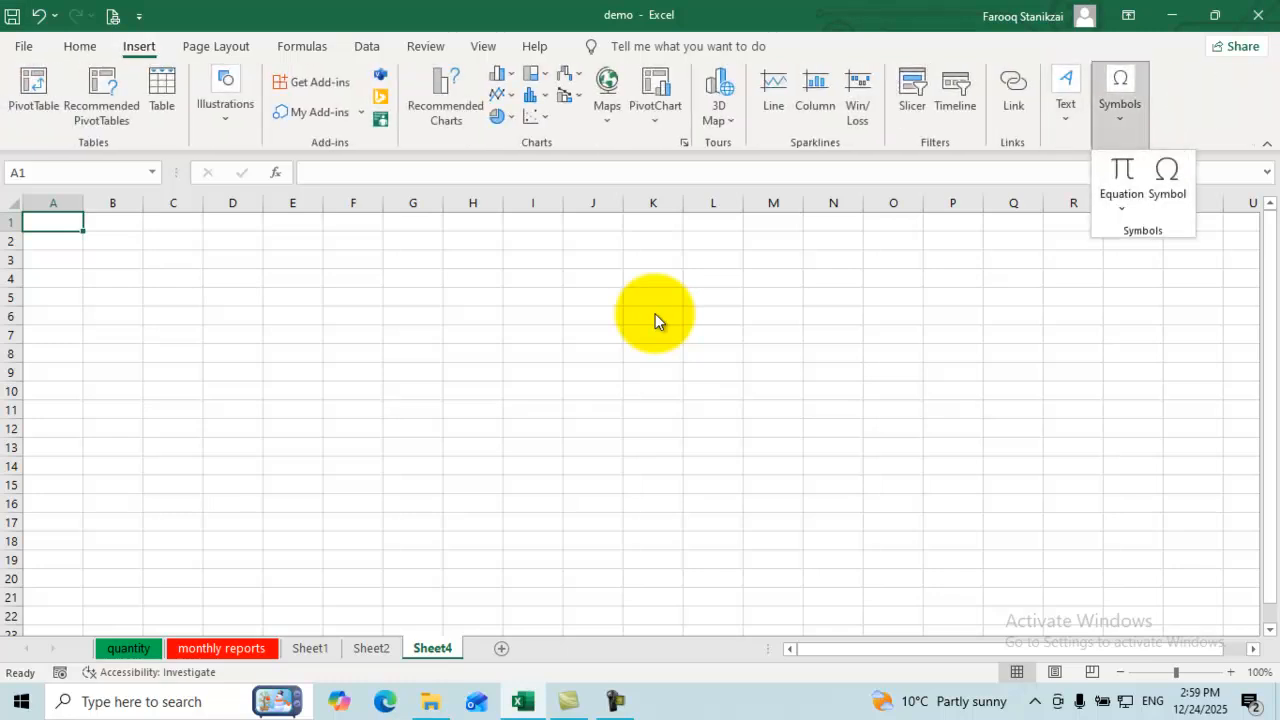
{"action": "left_click", "coordinate": [1121, 207]}
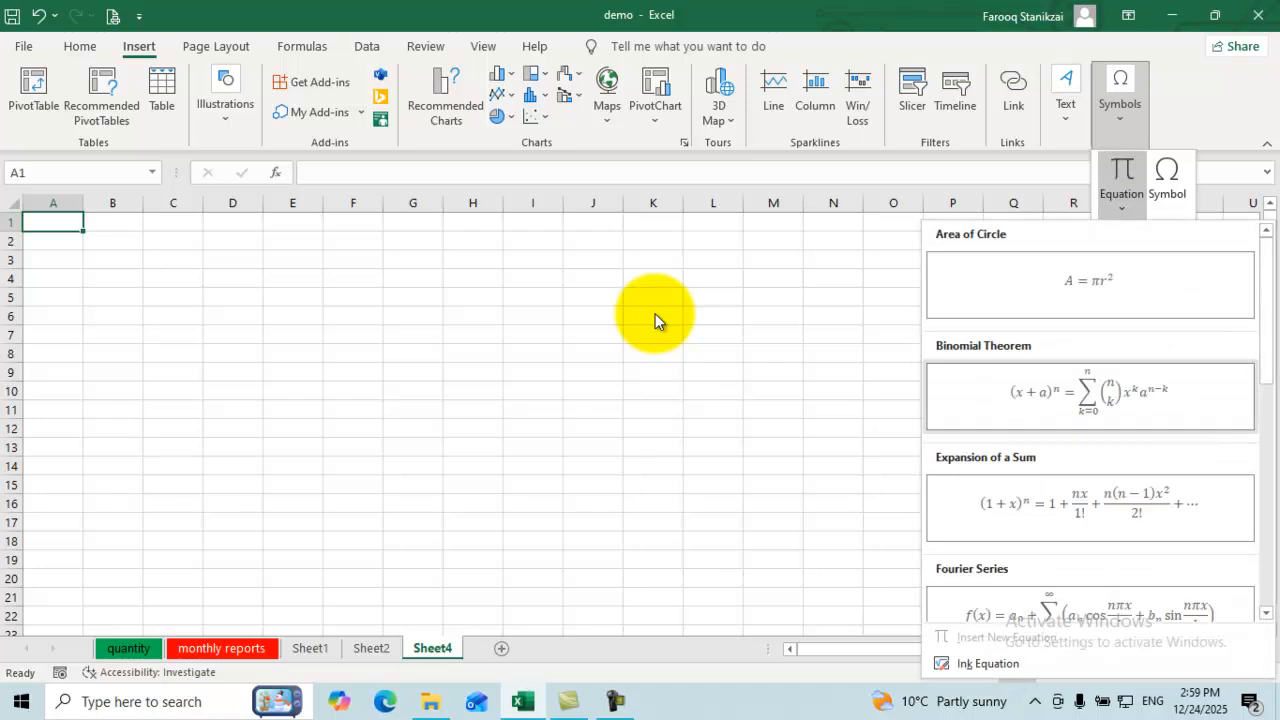
Step: Insert the Binomial Theorem equation, move it up to around F5, and enlarge its box
{"action": "left_click", "coordinate": [1090, 396]}
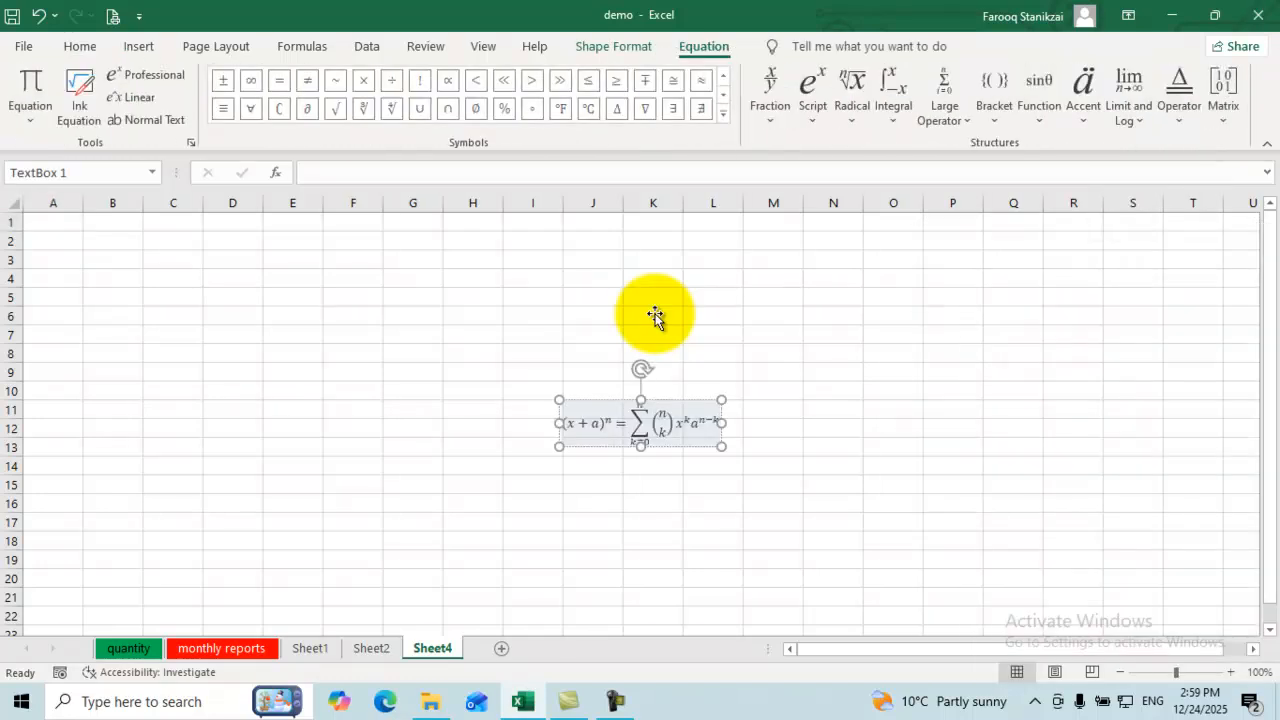
{"action": "left_click_drag", "start_coordinate": [600, 400], "coordinate": [388, 279]}
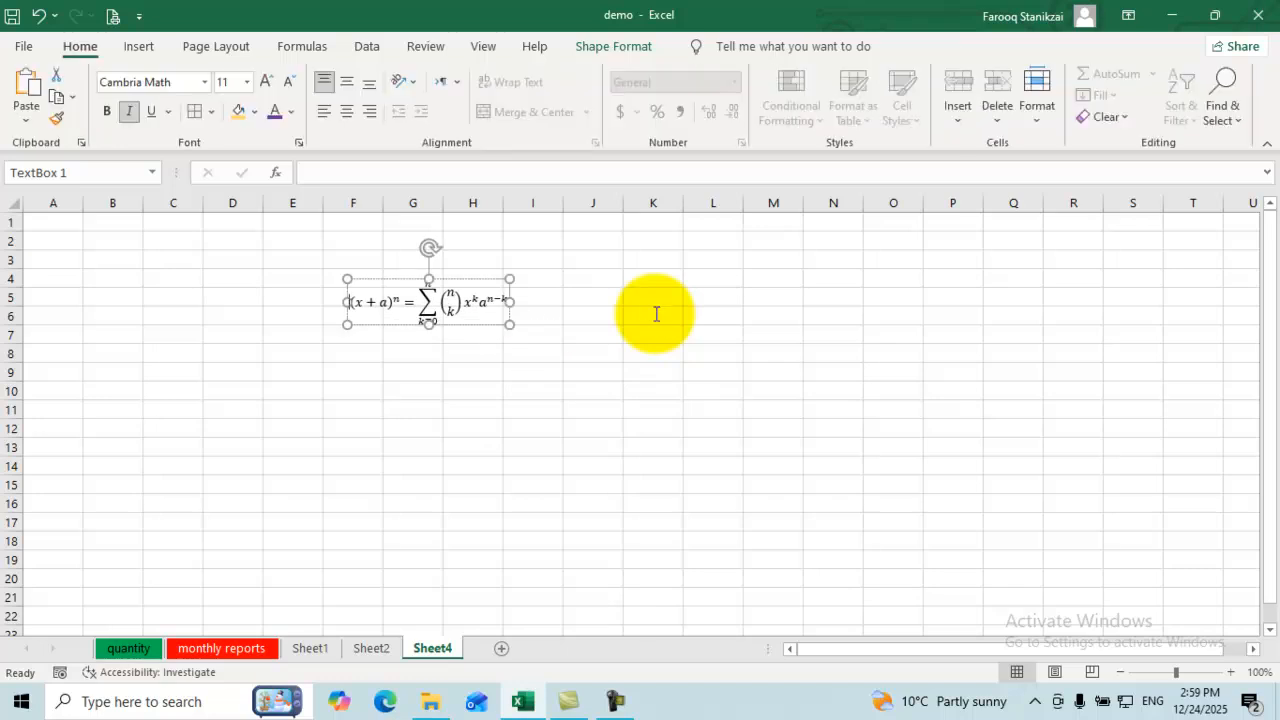
{"action": "left_click_drag", "start_coordinate": [429, 324], "coordinate": [429, 362]}
{"action": "left_click_drag", "start_coordinate": [509, 320], "coordinate": [623, 320]}
Step: Replace the x in (x + a)^n so the equation reads (2 + a)^n
{"action": "left_click", "coordinate": [423, 302]}
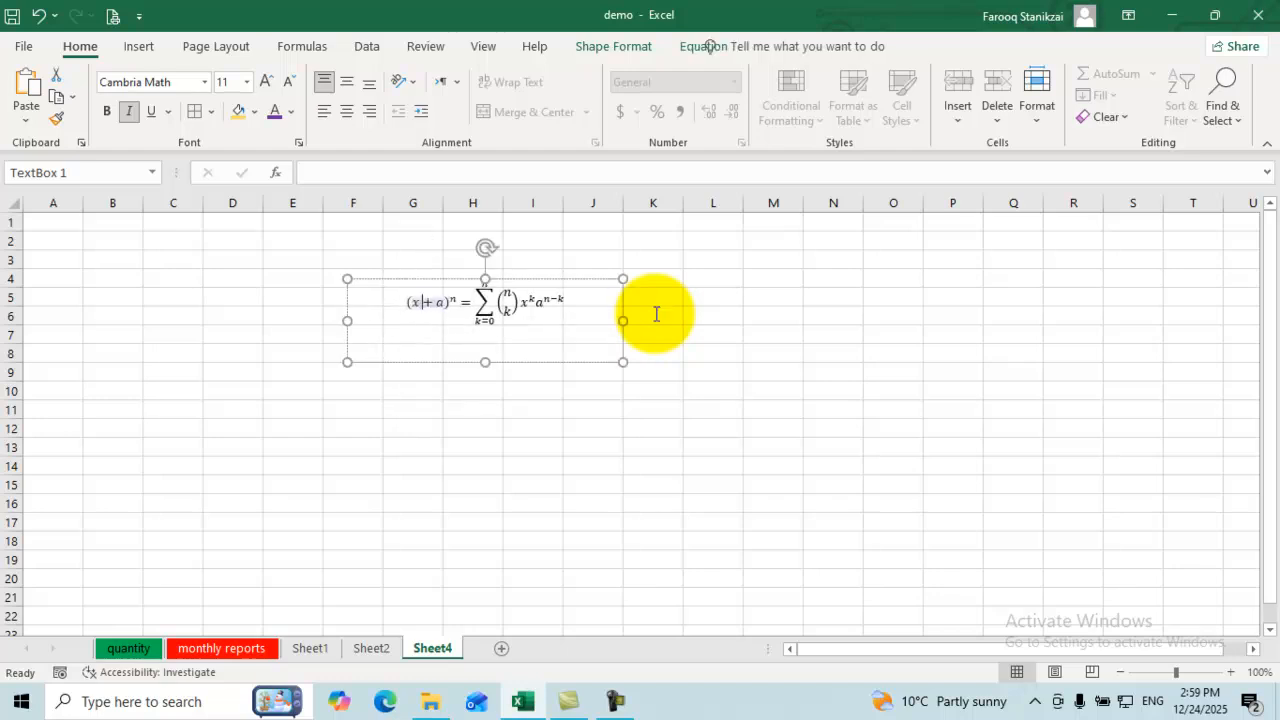
{"action": "key", "text": "BackSpace"}
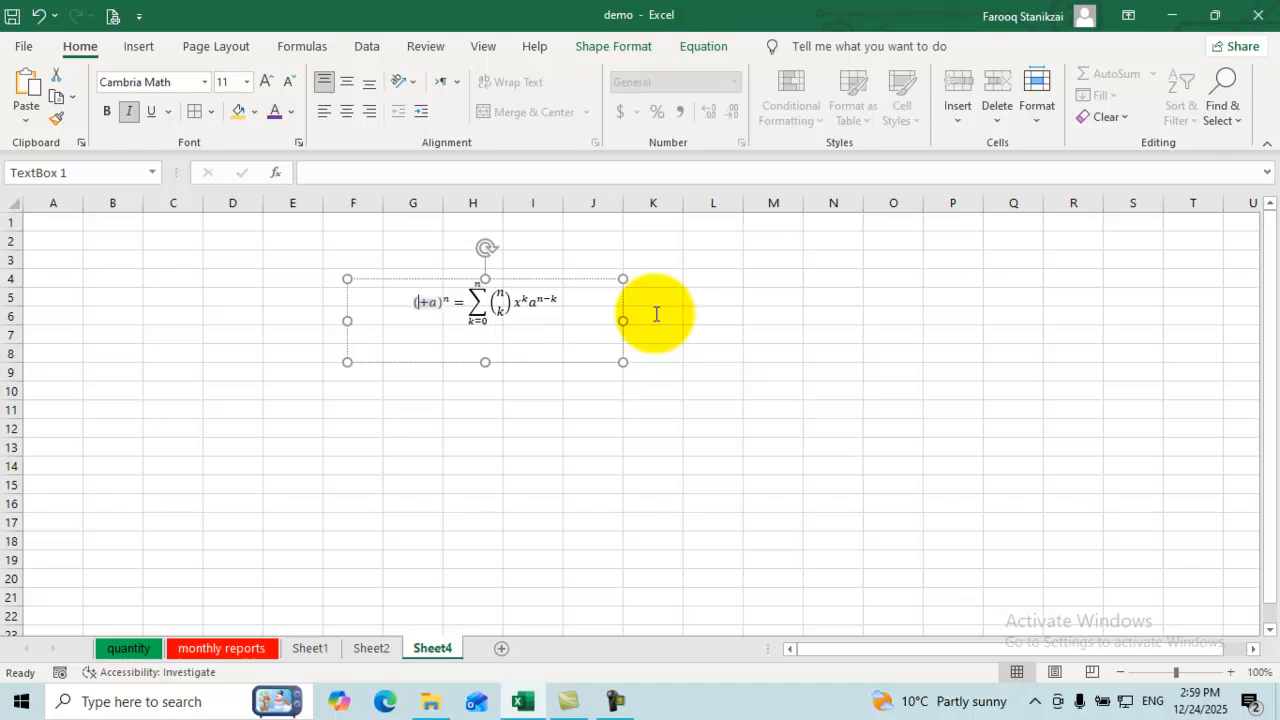
{"action": "type", "text": "z"}
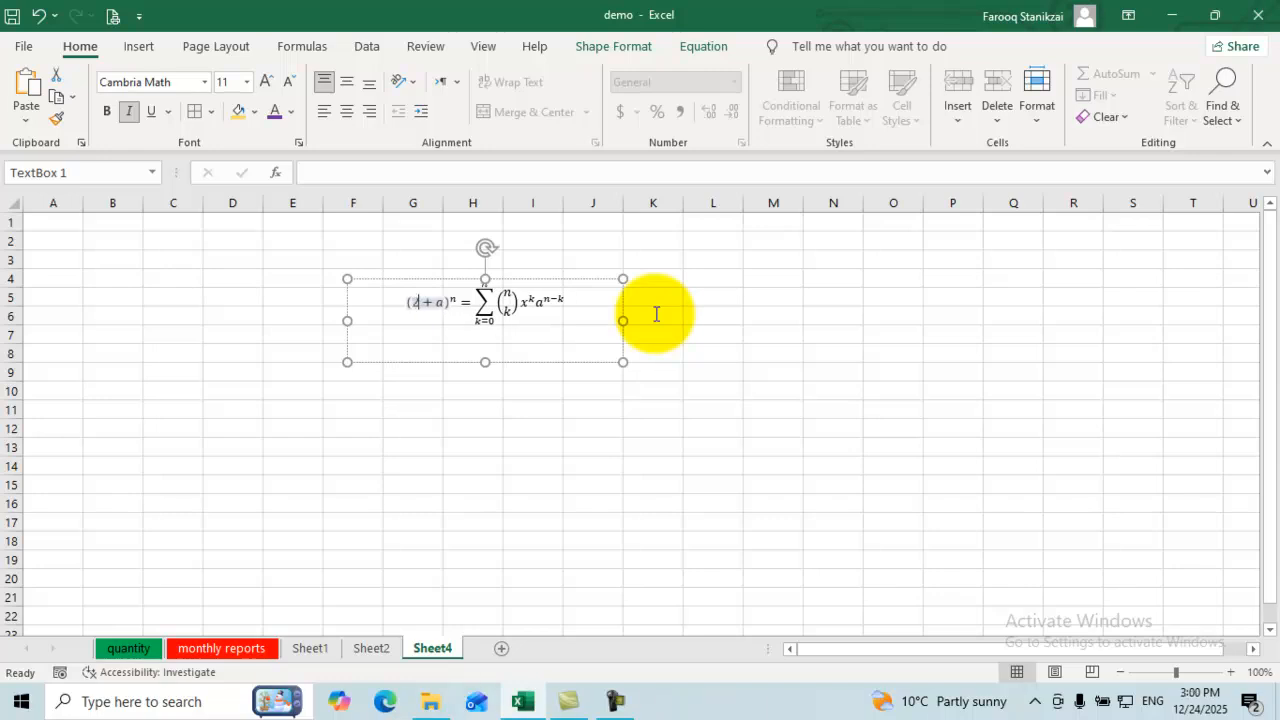
{"action": "left_click", "coordinate": [565, 302]}
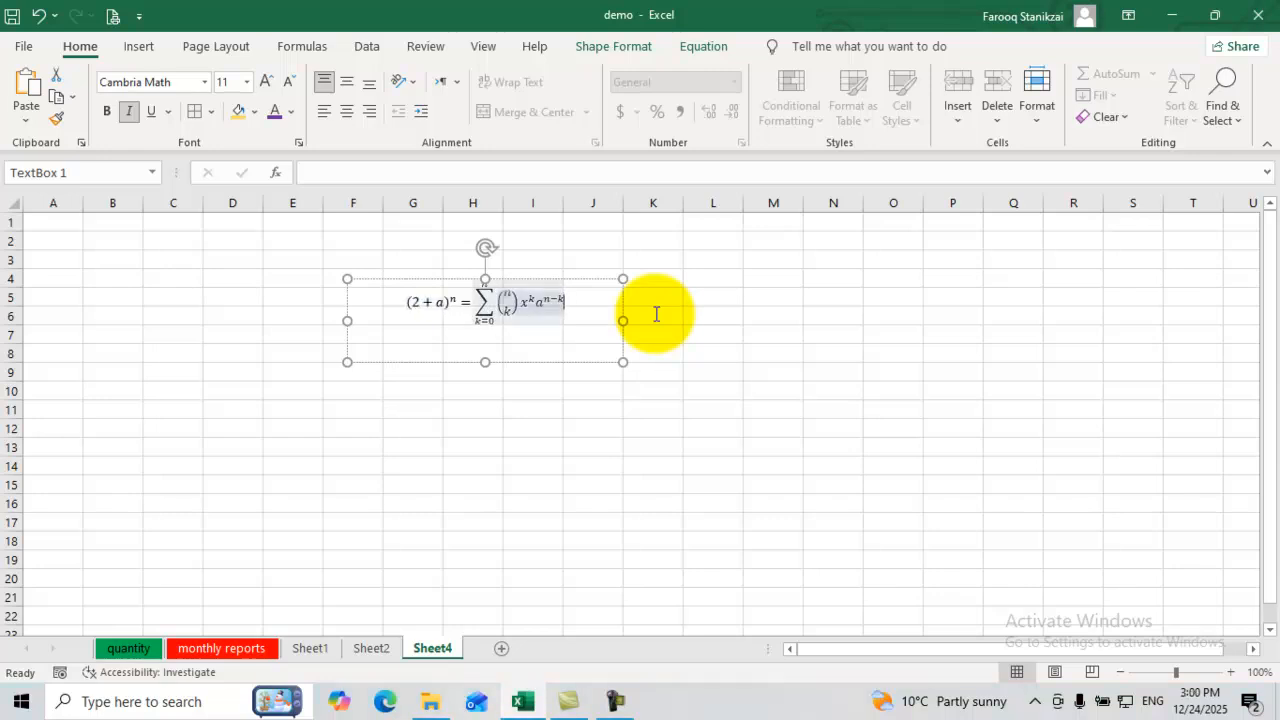
{"action": "key", "text": "Escape"}
{"action": "key", "text": "Escape"}
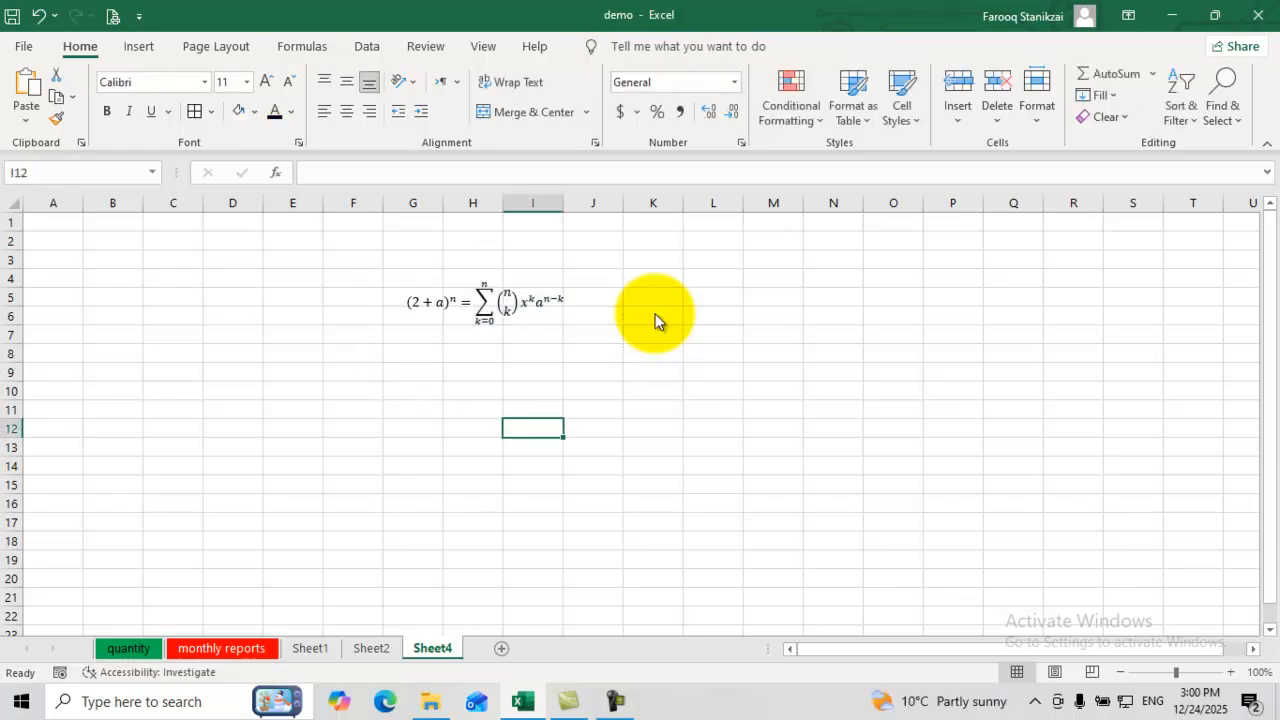
Step: Select the binomial equation box and launch Ink Equation from the Equation tools
{"action": "left_click", "coordinate": [139, 46]}
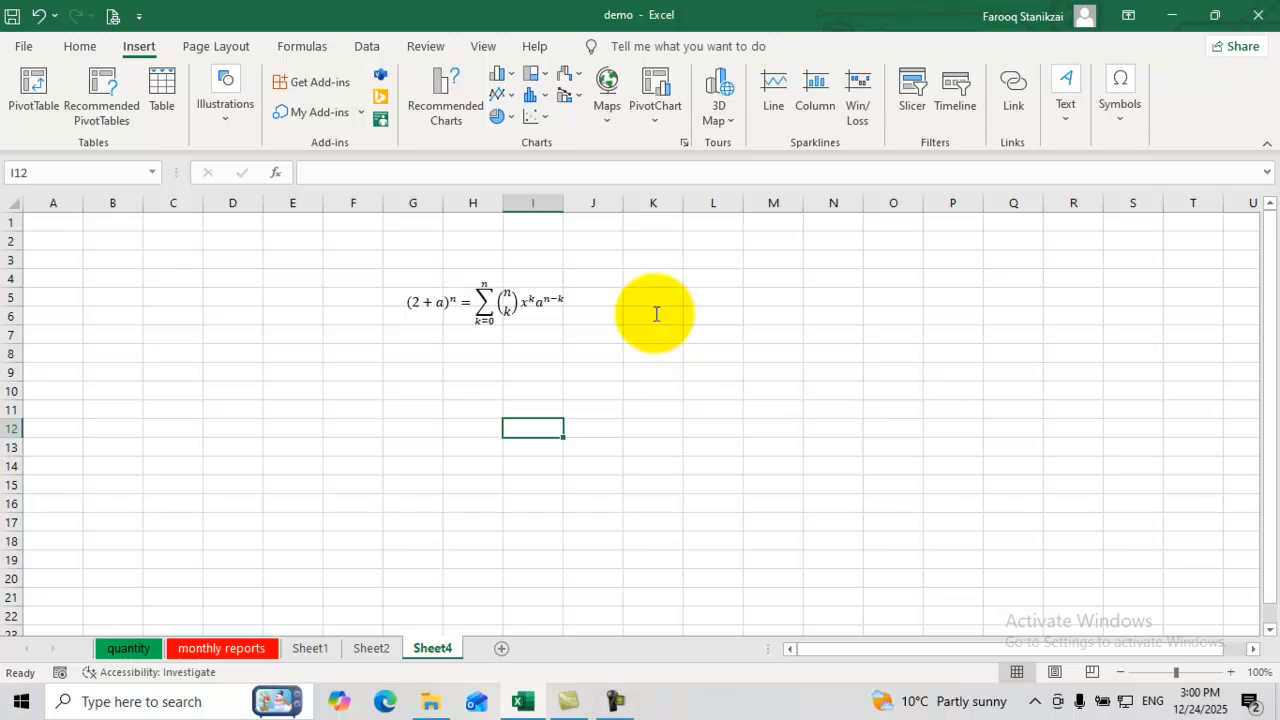
{"action": "left_click", "coordinate": [472, 302]}
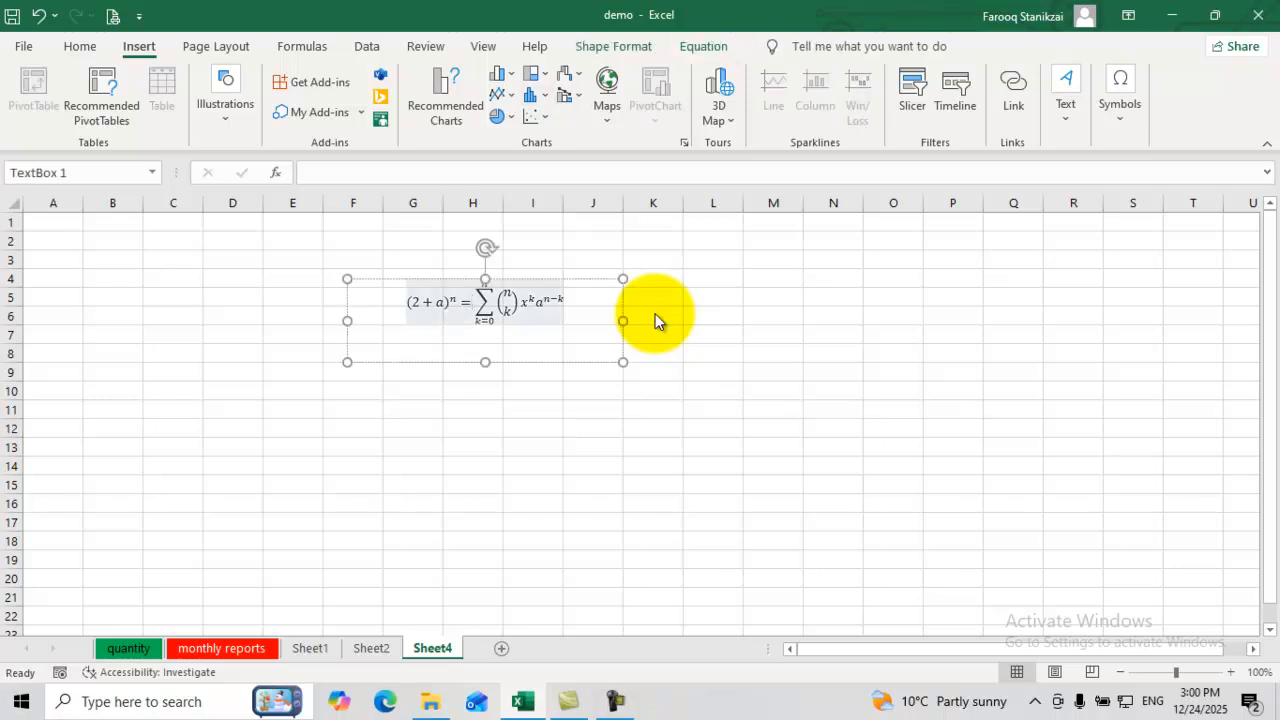
{"action": "left_click", "coordinate": [704, 46]}
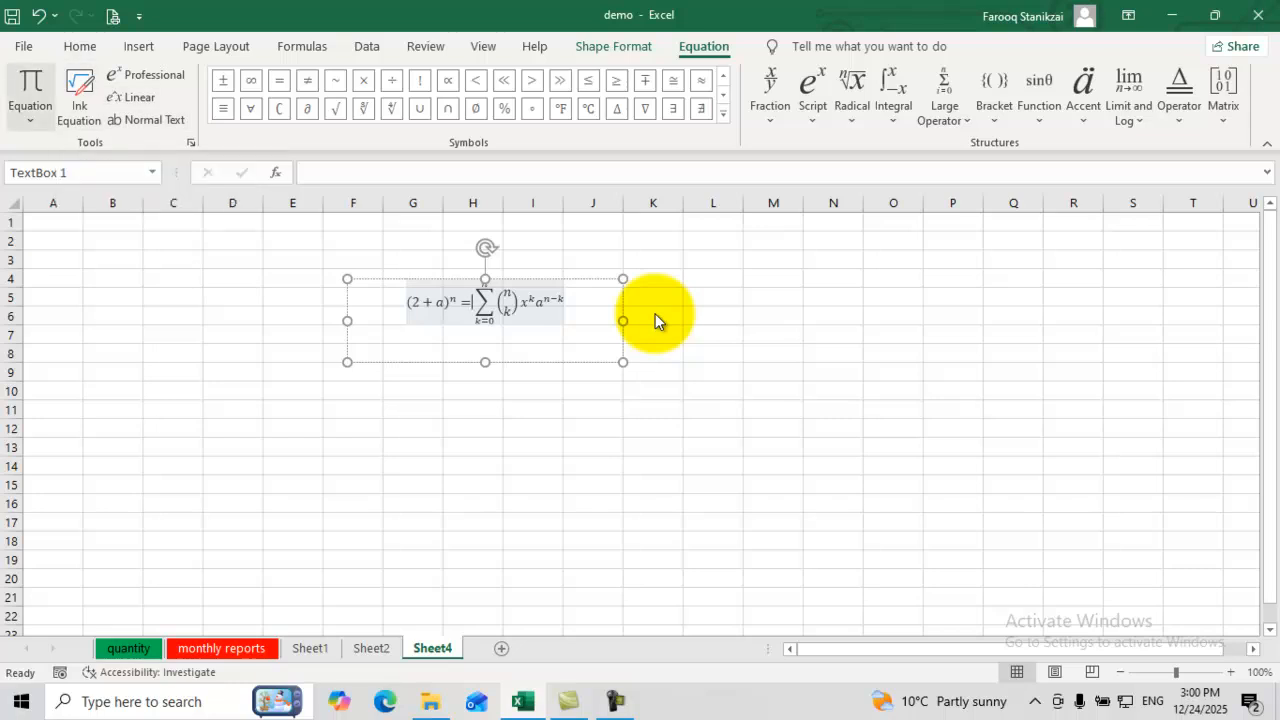
{"action": "left_click", "coordinate": [30, 118]}
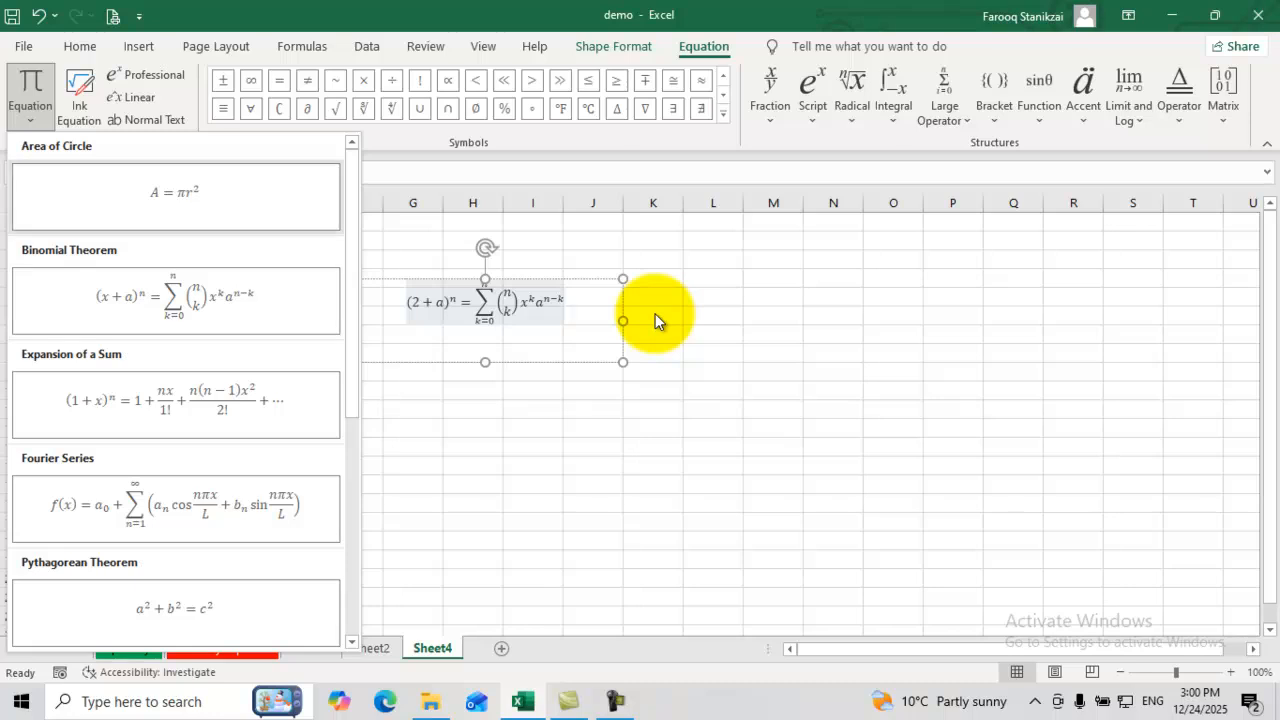
{"action": "left_click", "coordinate": [79, 97]}
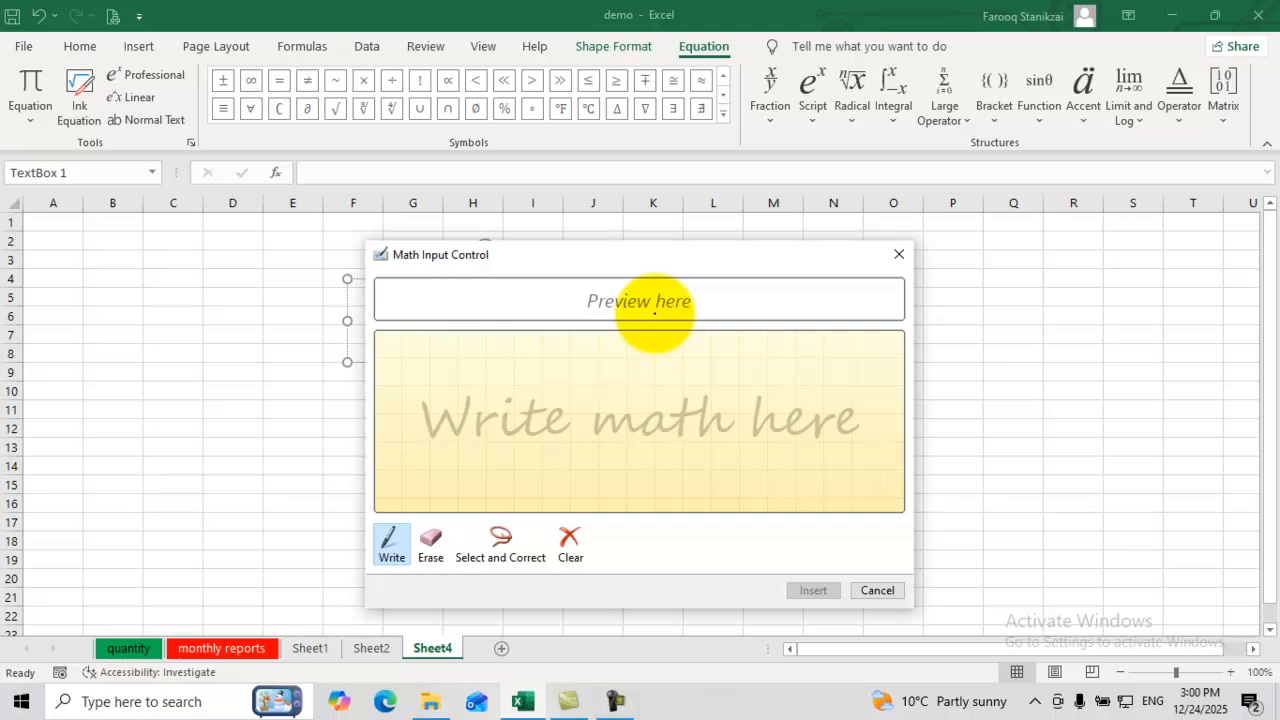
Step: Handwrite (2x)² in the Math Input Control writing area
{"action": "mouse_move", "coordinate": [450, 404]}
{"action": "left_mouse_down"}
{"action": "mouse_move", "coordinate": [466, 400]}
{"action": "mouse_move", "coordinate": [481, 440]}
{"action": "mouse_move", "coordinate": [462, 466]}
{"action": "mouse_move", "coordinate": [495, 470]}
{"action": "left_mouse_up"}
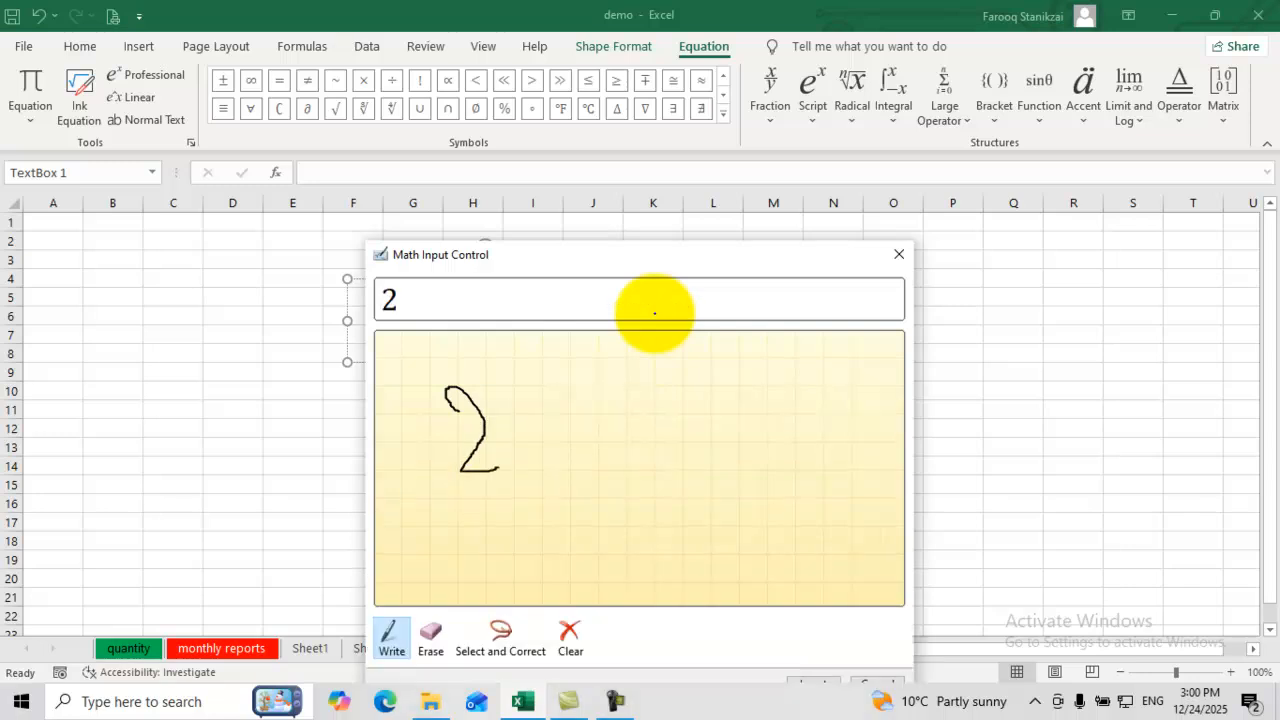
{"action": "left_click_drag", "start_coordinate": [537, 409], "coordinate": [512, 465]}
{"action": "left_click_drag", "start_coordinate": [508, 421], "coordinate": [552, 457]}
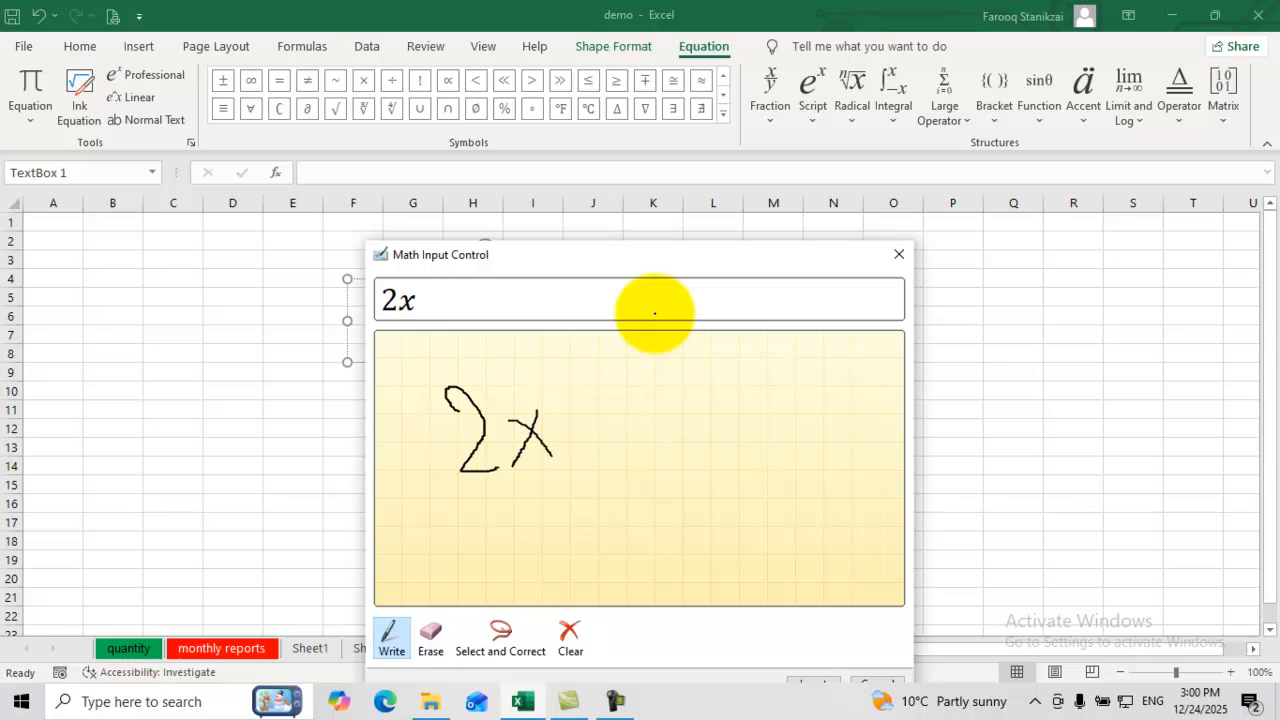
{"action": "left_click_drag", "start_coordinate": [582, 412], "coordinate": [578, 470]}
{"action": "mouse_move", "coordinate": [586, 366]}
{"action": "left_mouse_down"}
{"action": "mouse_move", "coordinate": [612, 400]}
{"action": "mouse_move", "coordinate": [630, 482]}
{"action": "mouse_move", "coordinate": [605, 504]}
{"action": "left_mouse_up"}
{"action": "mouse_move", "coordinate": [407, 372]}
{"action": "left_mouse_down"}
{"action": "mouse_move", "coordinate": [397, 528]}
{"action": "mouse_move", "coordinate": [444, 540]}
{"action": "left_mouse_up"}
{"action": "mouse_move", "coordinate": [612, 340]}
{"action": "left_mouse_down"}
{"action": "mouse_move", "coordinate": [636, 372]}
{"action": "mouse_move", "coordinate": [622, 394]}
{"action": "mouse_move", "coordinate": [660, 404]}
{"action": "left_mouse_up"}
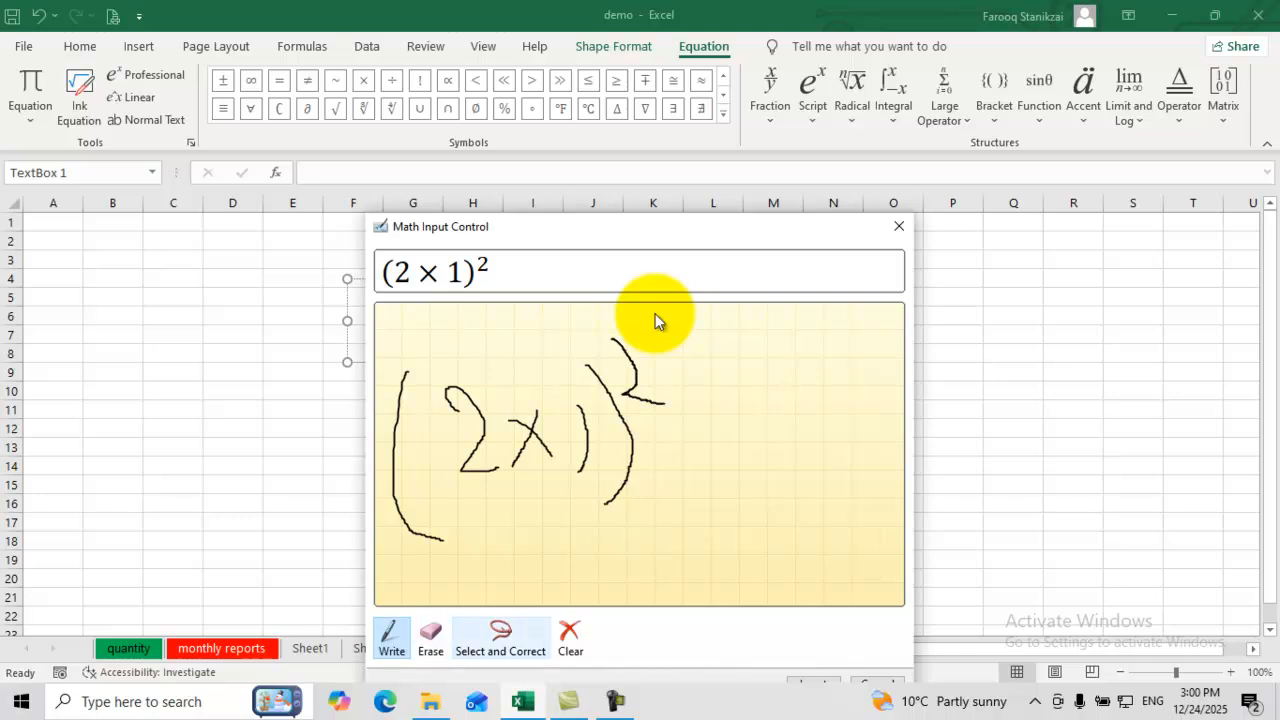
Step: Erase the handwriting and write 1³π instead
{"action": "left_click", "coordinate": [500, 638]}
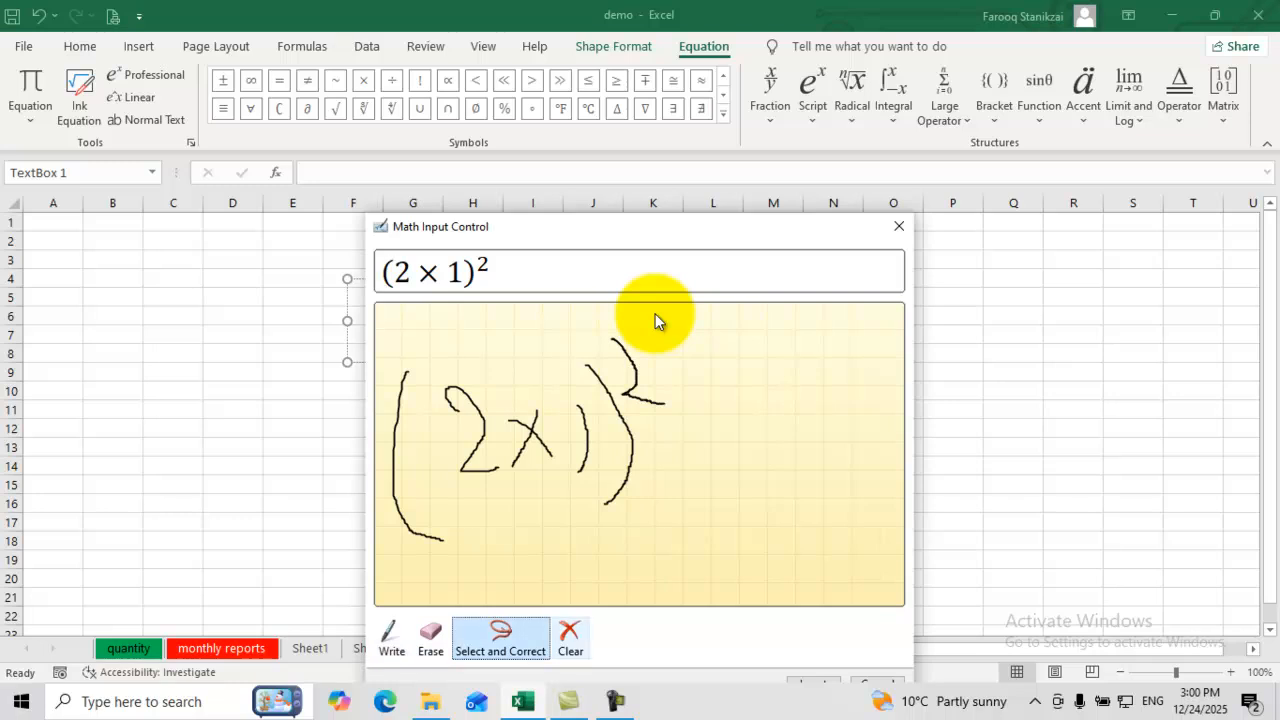
{"action": "left_click", "coordinate": [570, 638]}
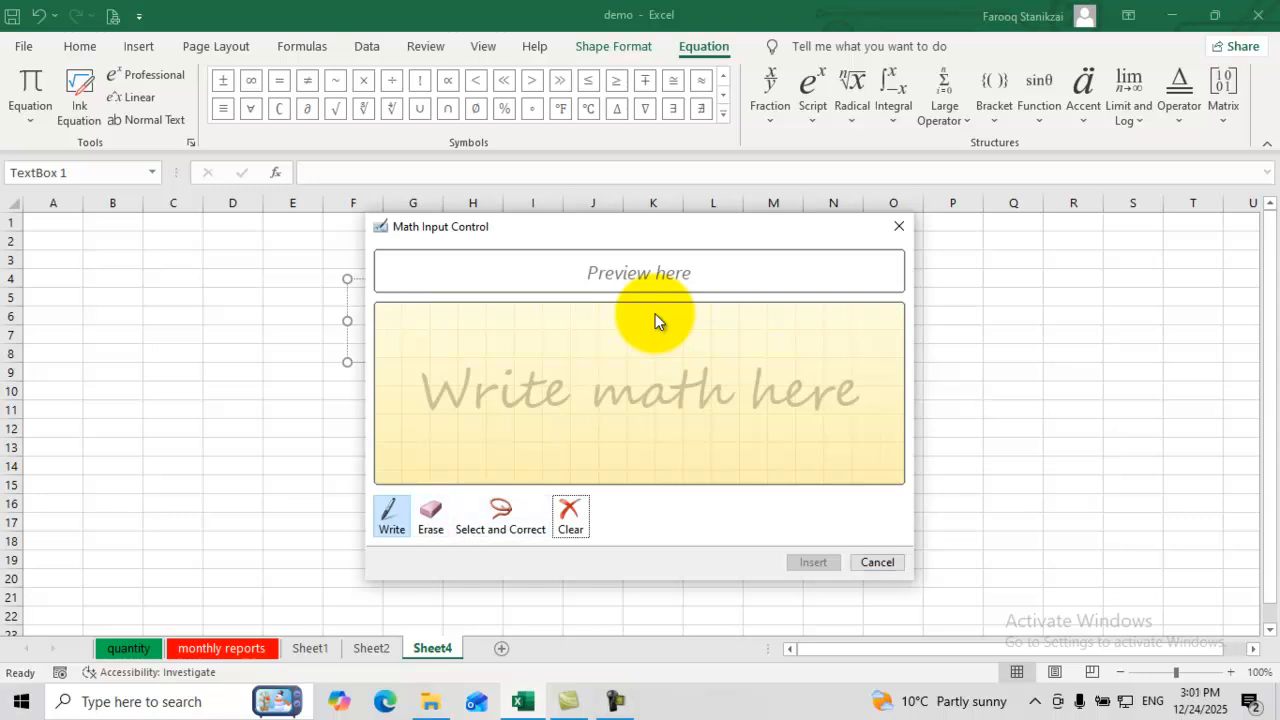
{"action": "left_click_drag", "start_coordinate": [459, 337], "coordinate": [449, 383]}
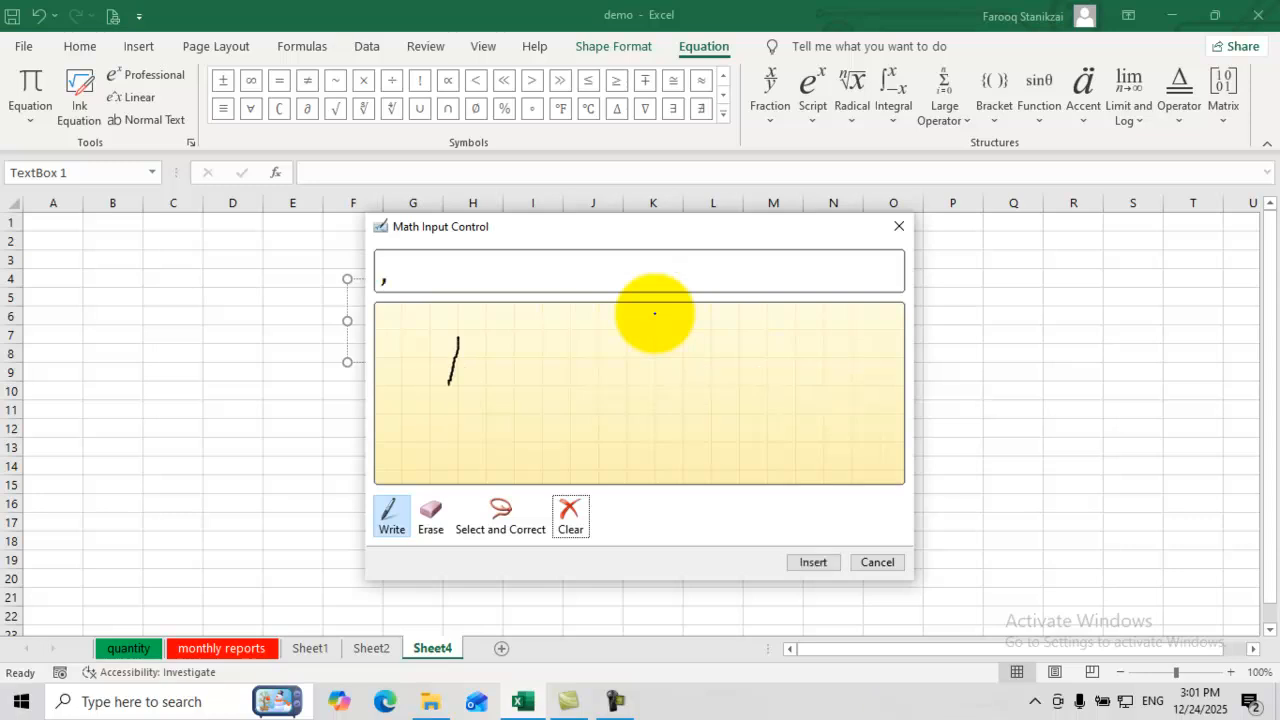
{"action": "left_click_drag", "start_coordinate": [472, 309], "coordinate": [488, 362]}
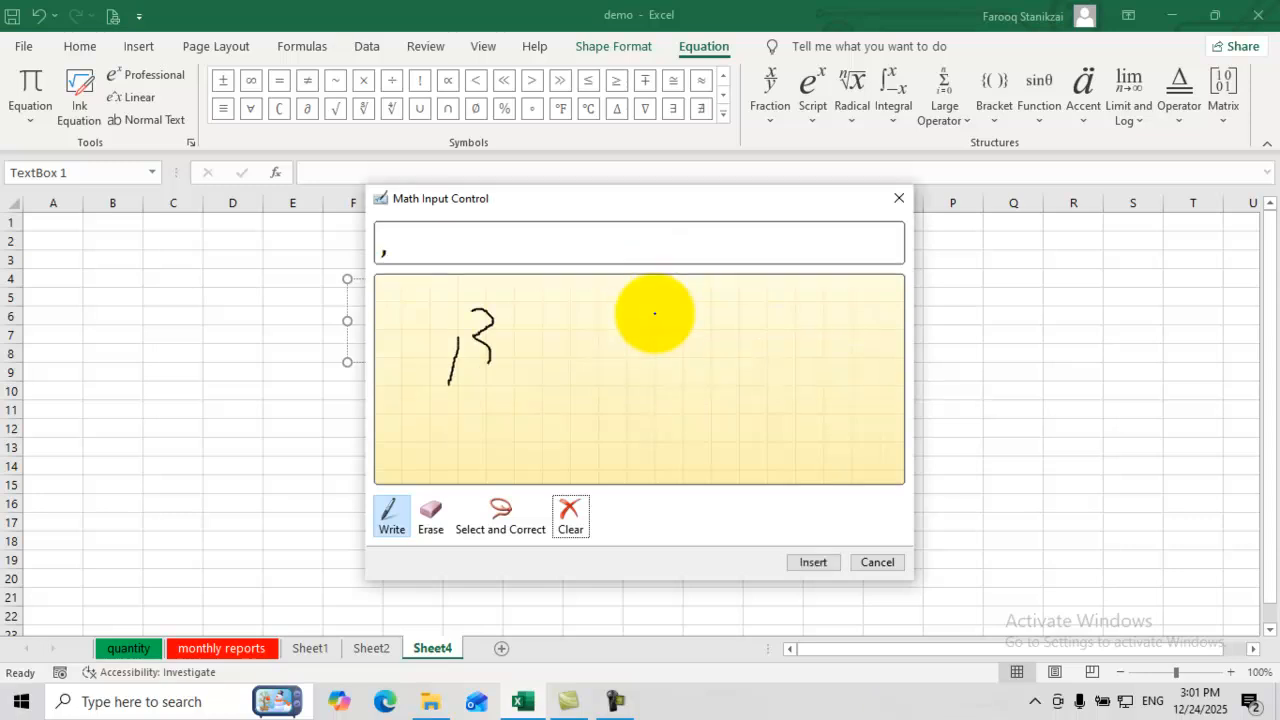
{"action": "left_click_drag", "start_coordinate": [559, 325], "coordinate": [544, 417]}
{"action": "left_click_drag", "start_coordinate": [594, 322], "coordinate": [566, 426]}
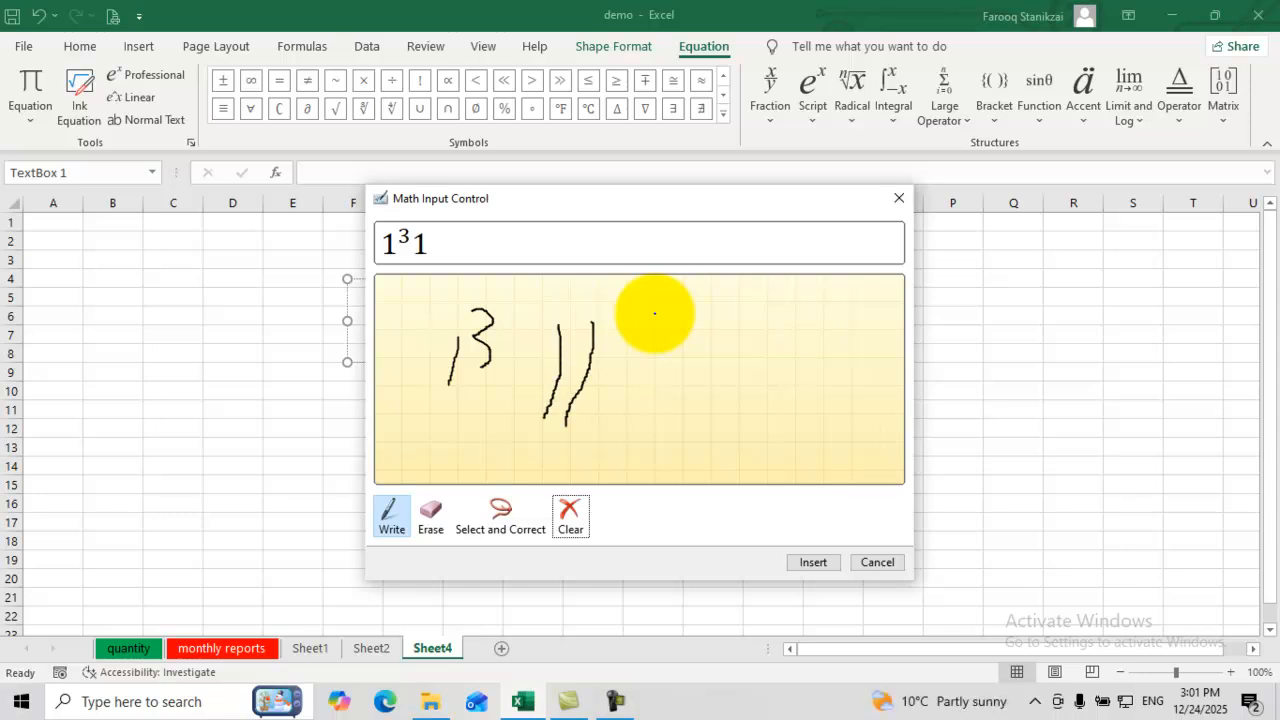
{"action": "left_click_drag", "start_coordinate": [524, 316], "coordinate": [618, 322]}
Step: Insert the handwritten 1³π into the equation and move the equation box up to rows 4–6
{"action": "key", "text": "Return"}
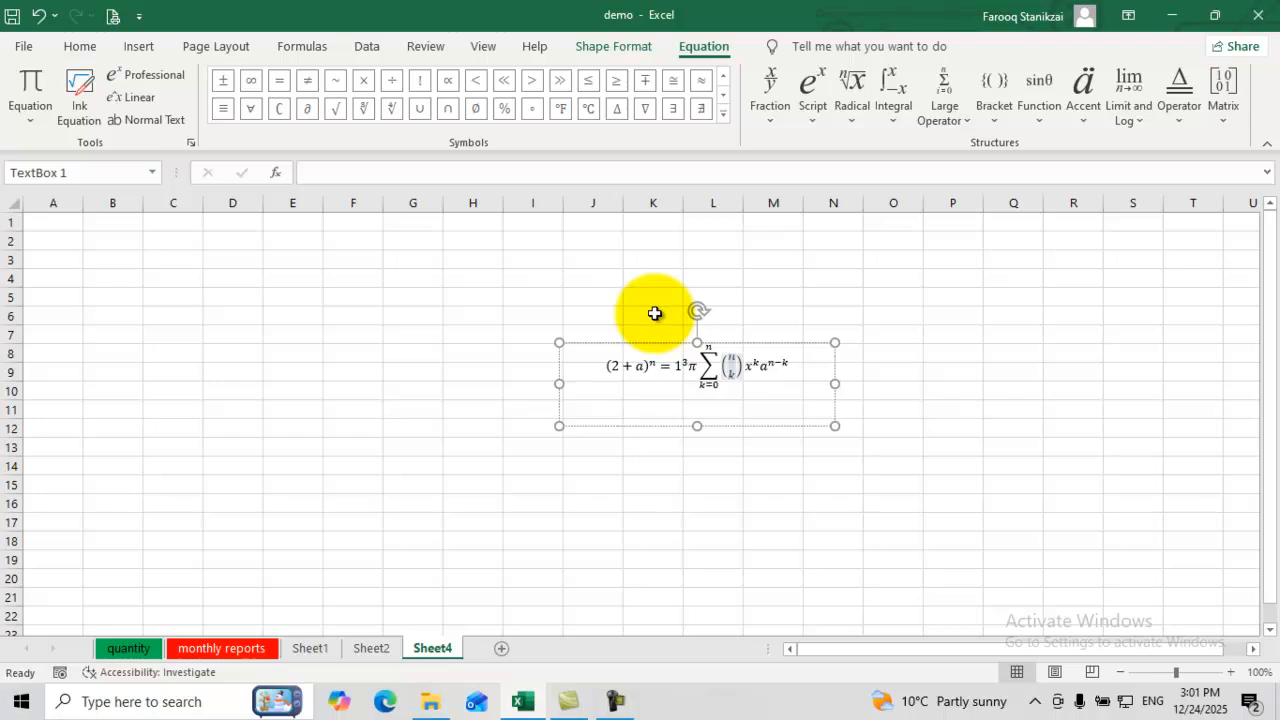
{"action": "key", "text": "Escape"}
{"action": "key", "text": "Escape"}
{"action": "left_click", "coordinate": [697, 366]}
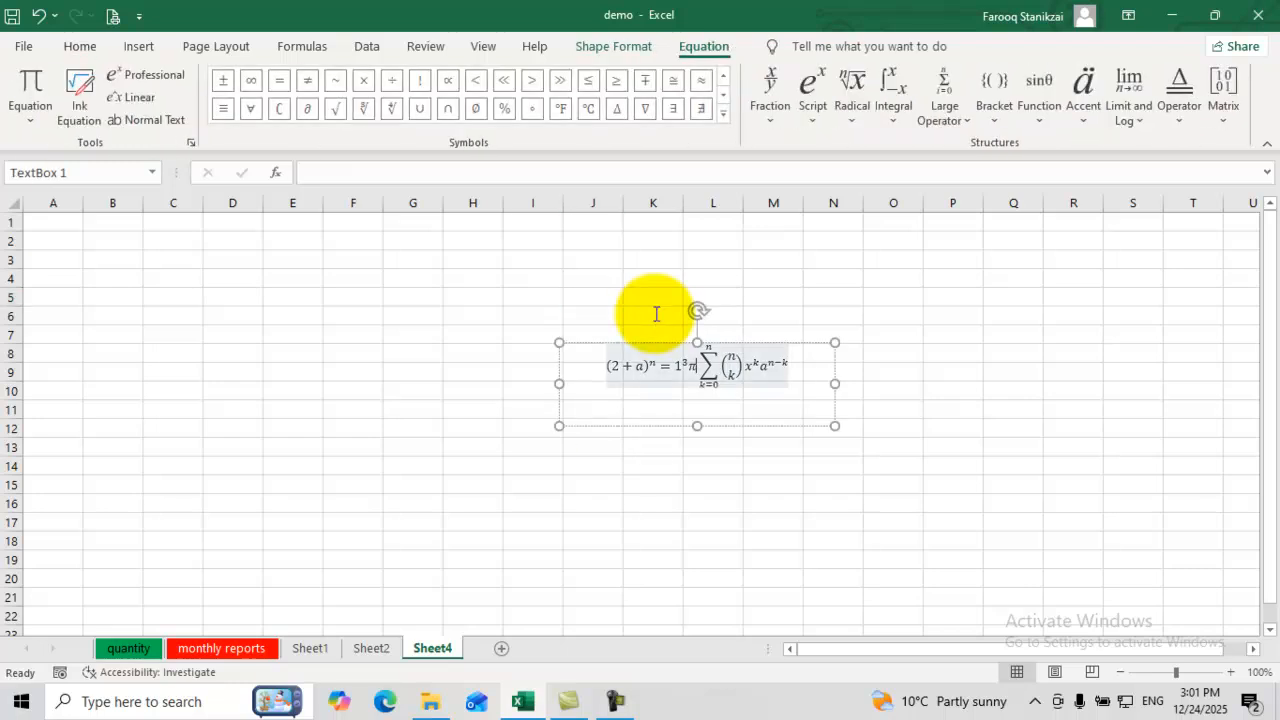
{"action": "left_click_drag", "start_coordinate": [697, 343], "coordinate": [498, 266]}
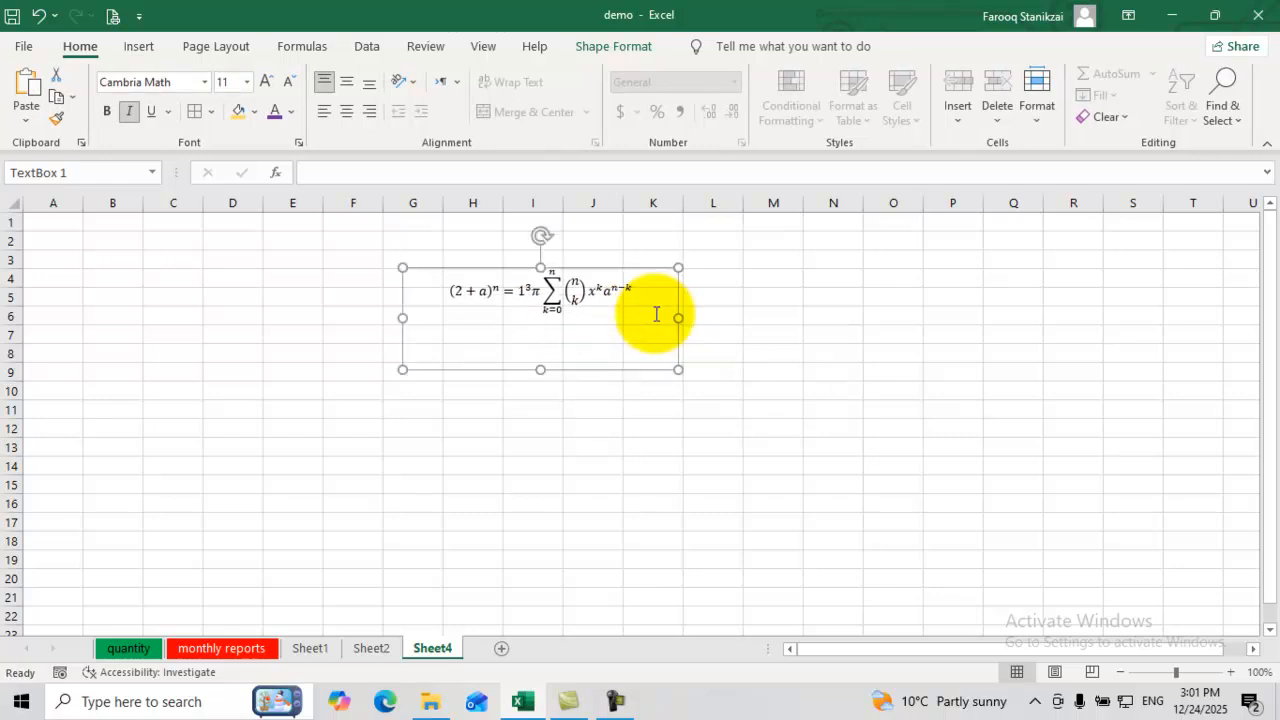
{"action": "double_click", "coordinate": [575, 292]}
{"action": "left_click", "coordinate": [713, 485]}
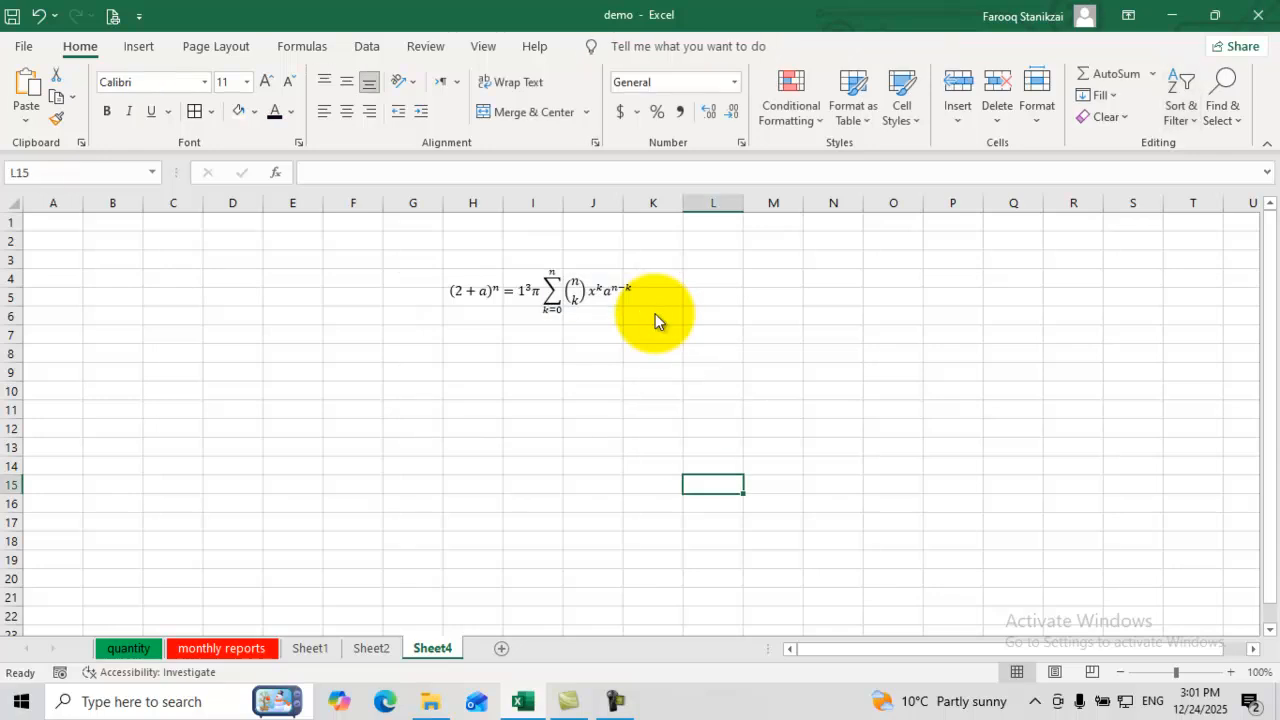
Step: Open the Symbol dialog and try symbol fonts, settling on SimSun-ExtG
{"action": "left_click", "coordinate": [138, 46]}
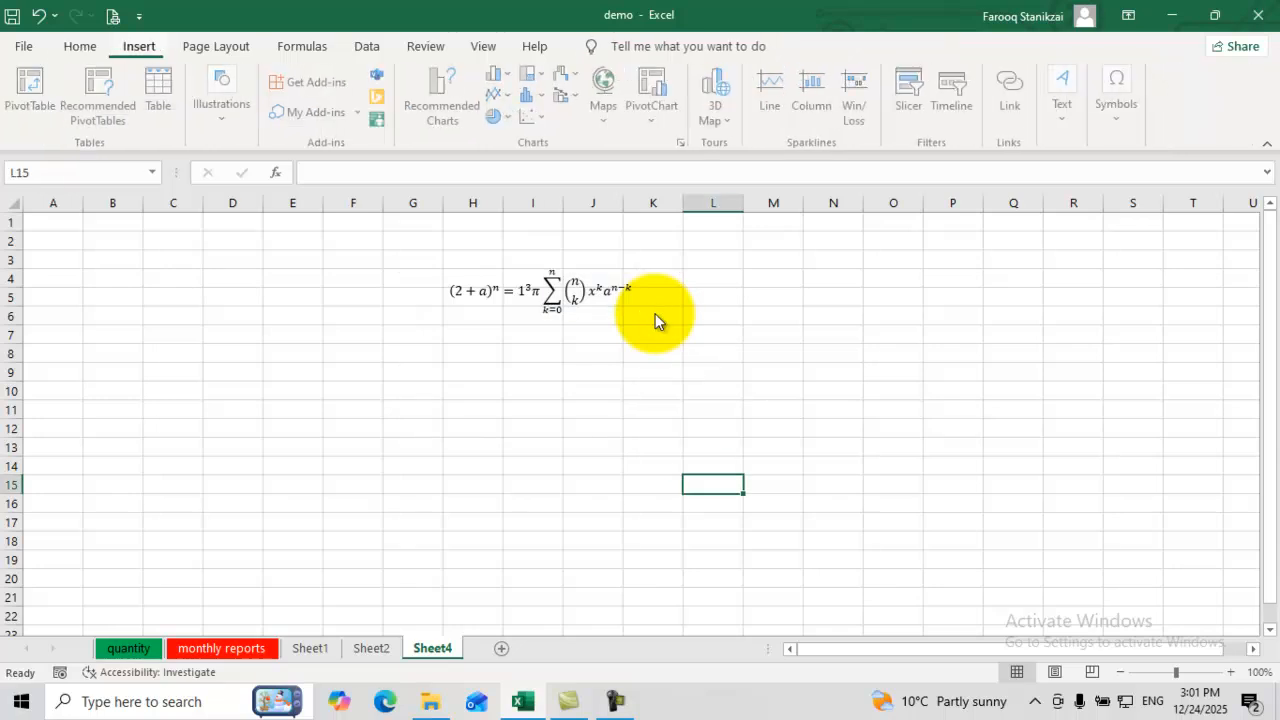
{"action": "left_click", "coordinate": [1119, 100]}
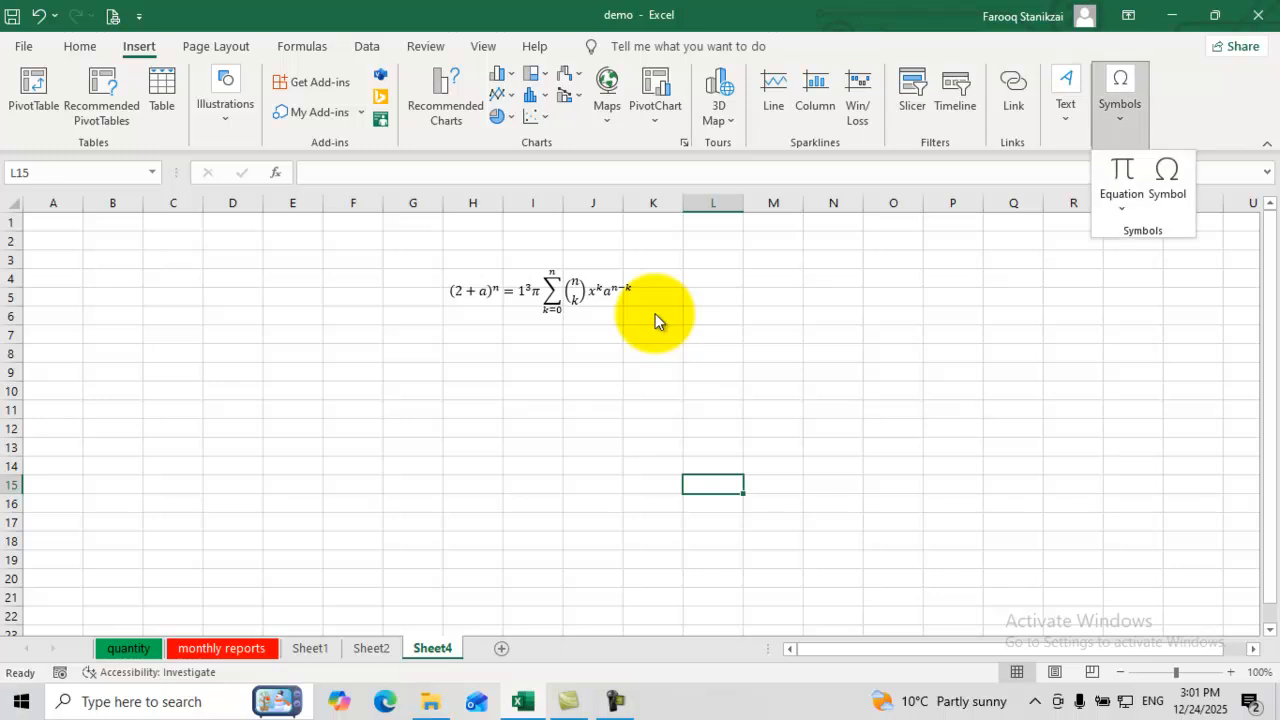
{"action": "left_click", "coordinate": [1167, 180]}
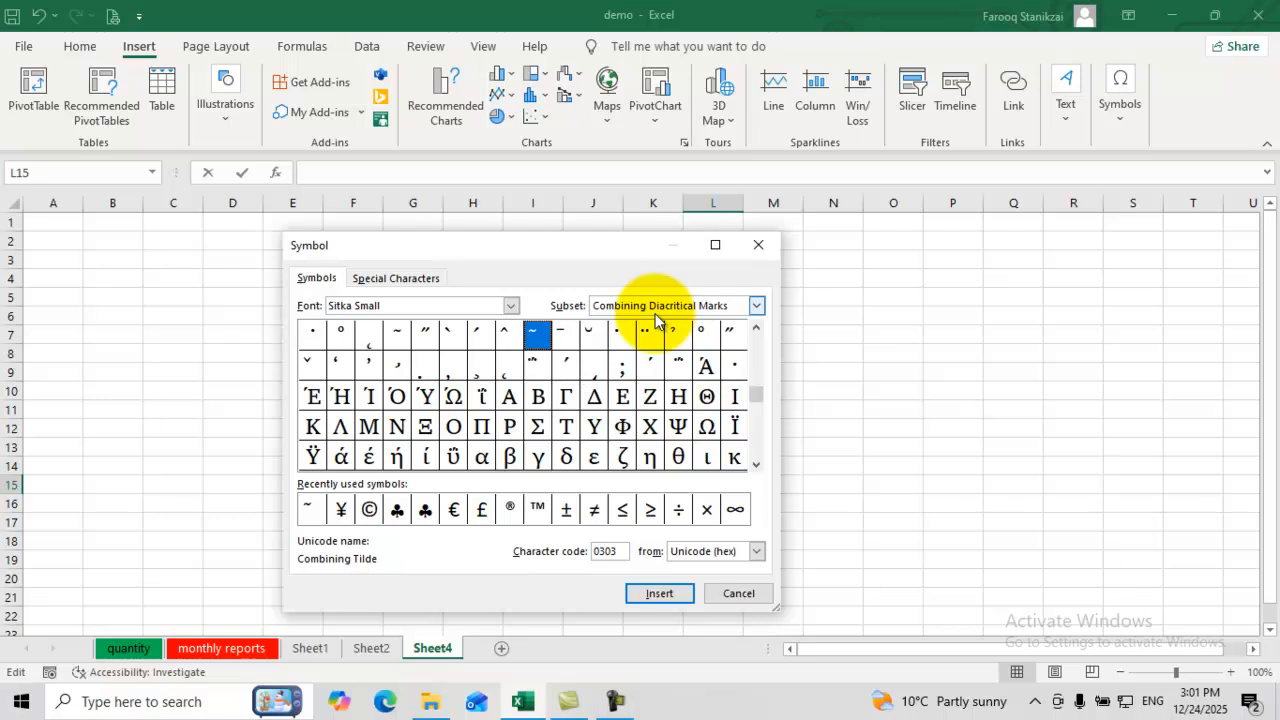
{"action": "left_click_drag", "start_coordinate": [756, 394], "coordinate": [756, 452]}
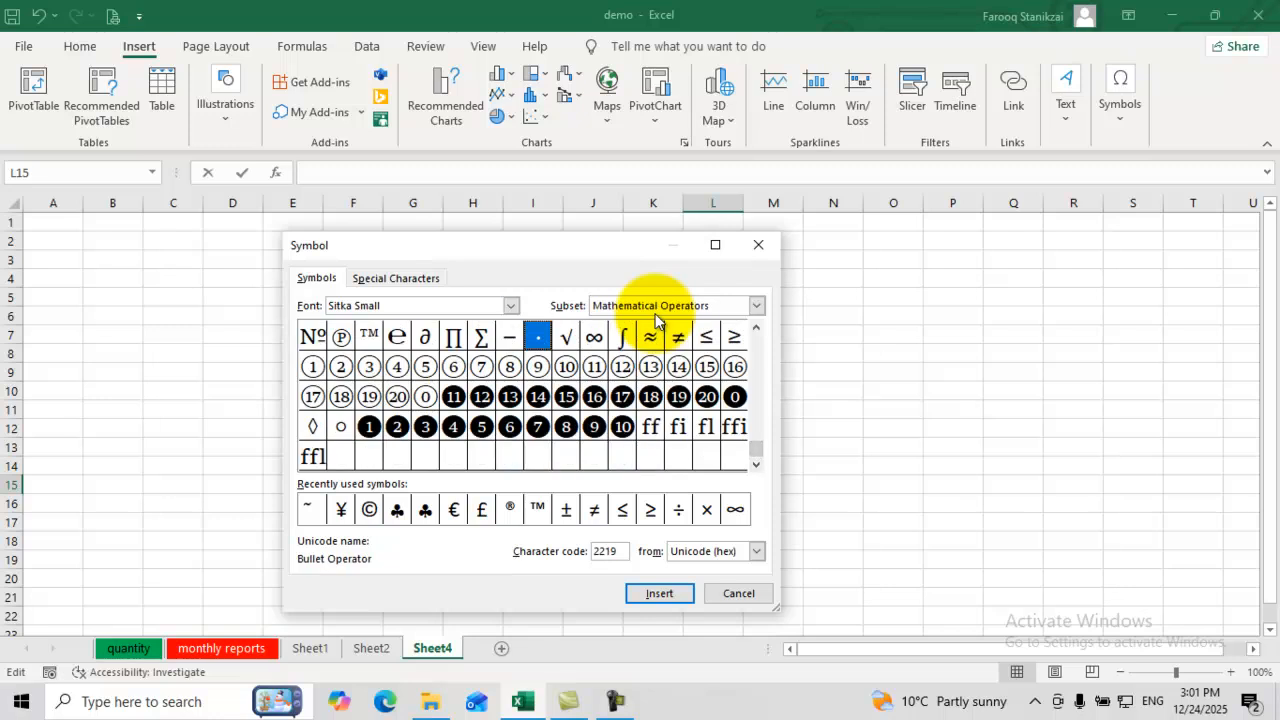
{"action": "left_click", "coordinate": [510, 305]}
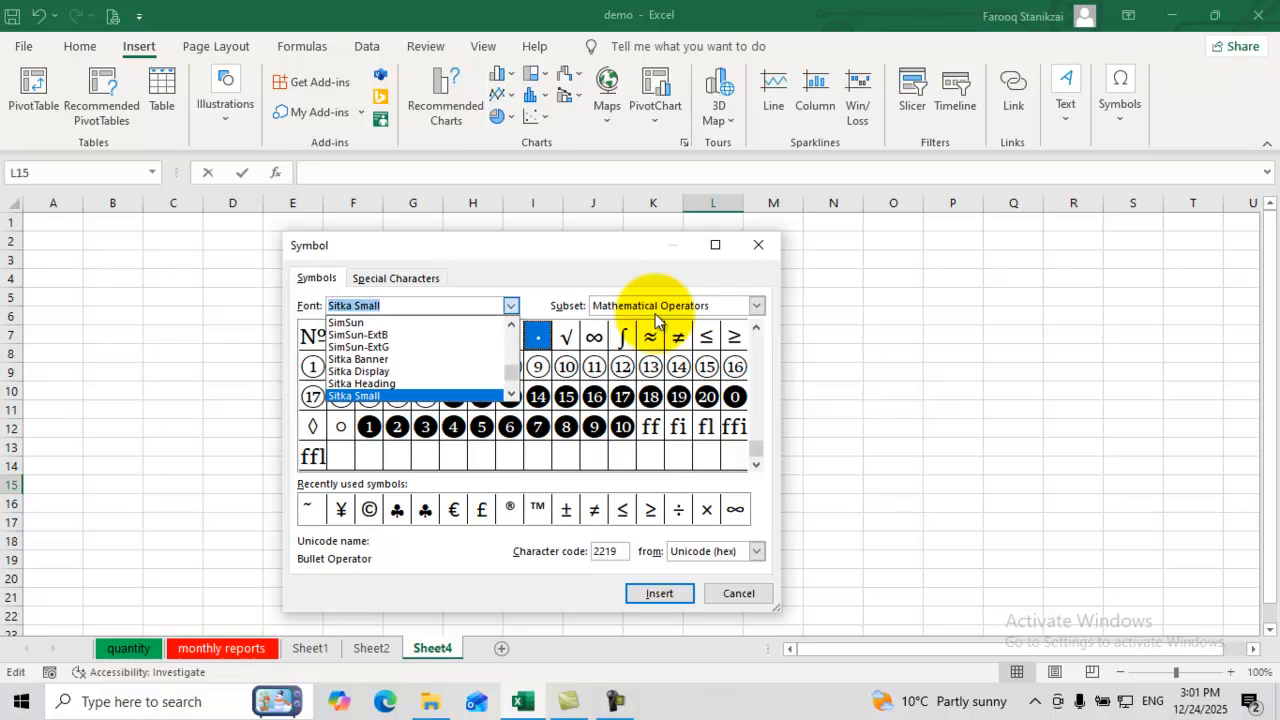
{"action": "left_click", "coordinate": [358, 371]}
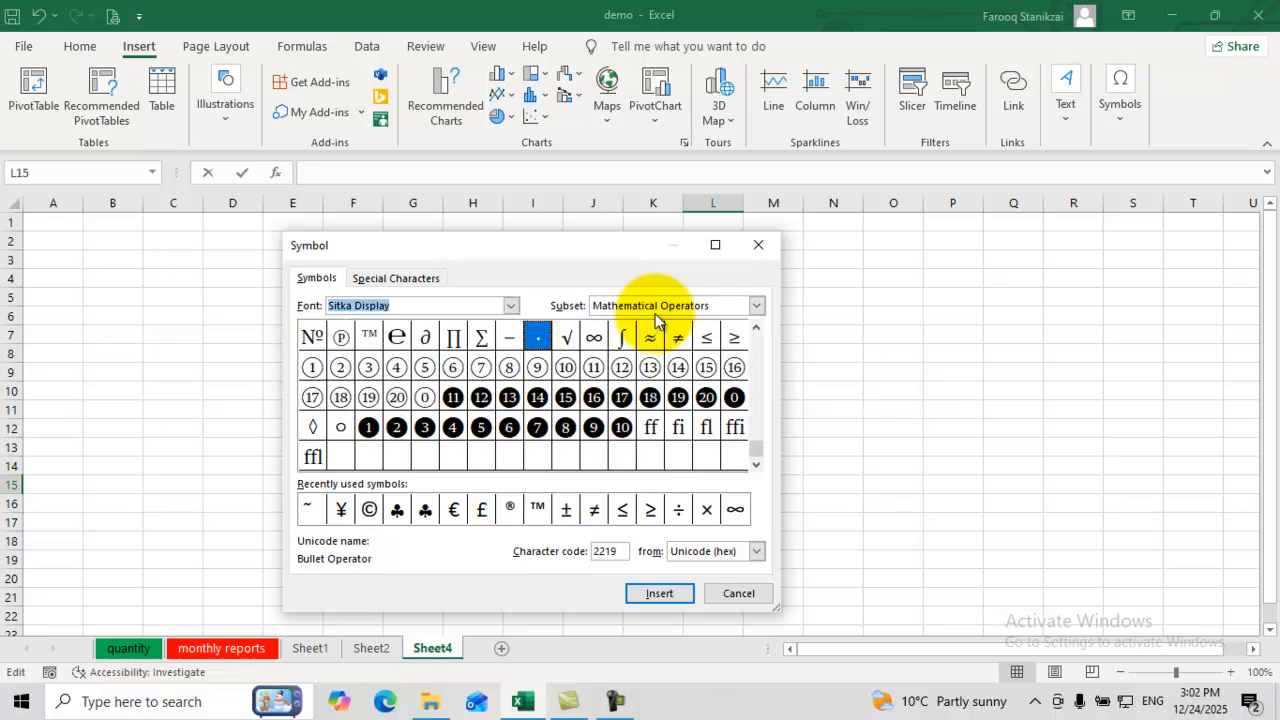
{"action": "left_click", "coordinate": [510, 305]}
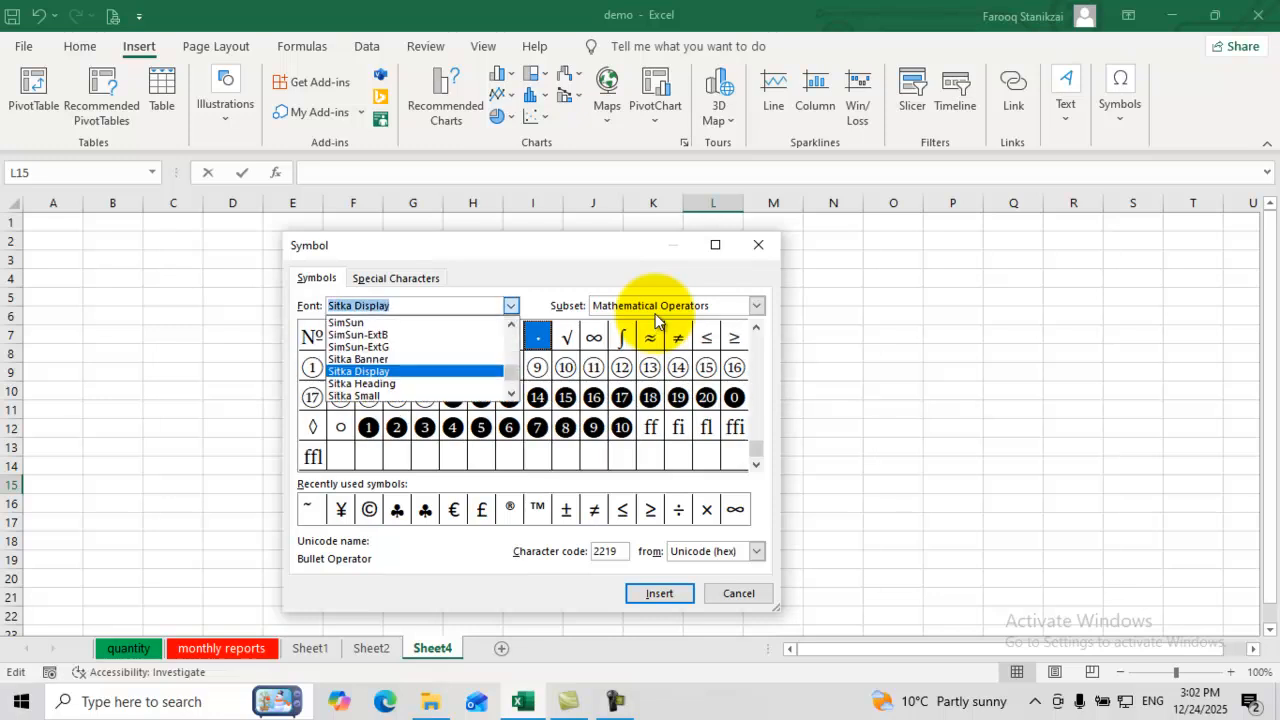
{"action": "left_click", "coordinate": [358, 334]}
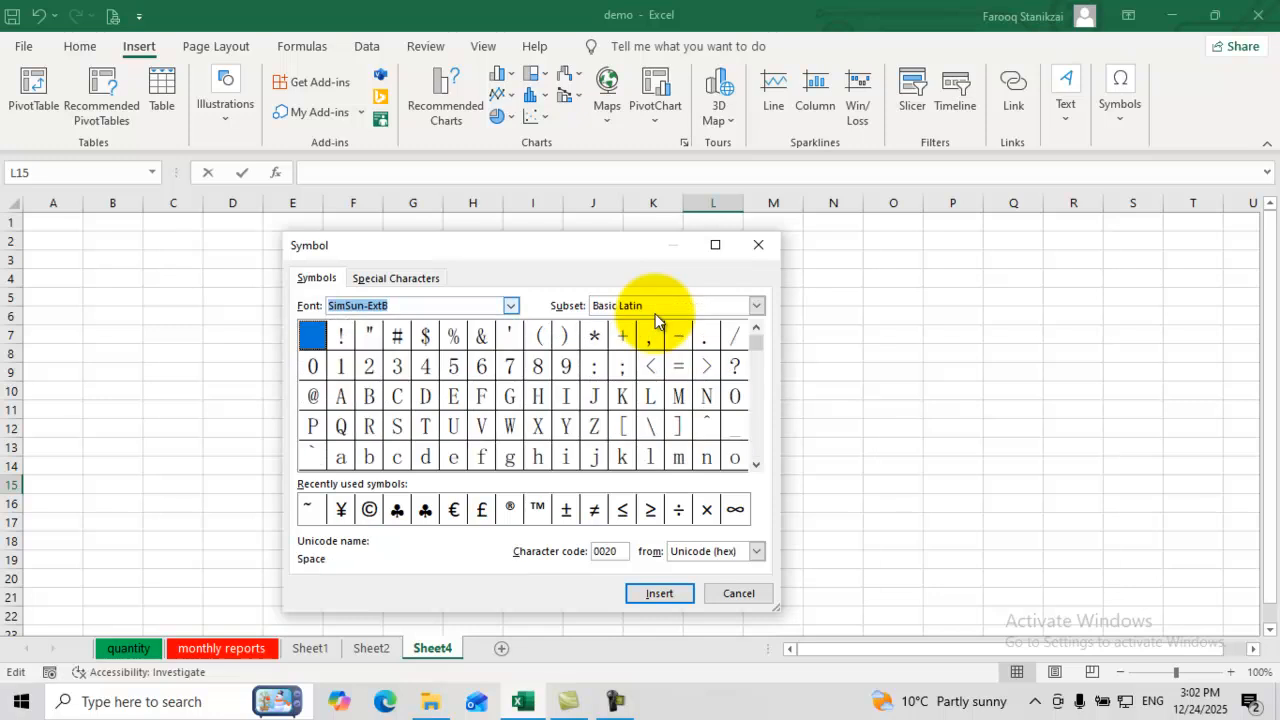
{"action": "left_click", "coordinate": [510, 305]}
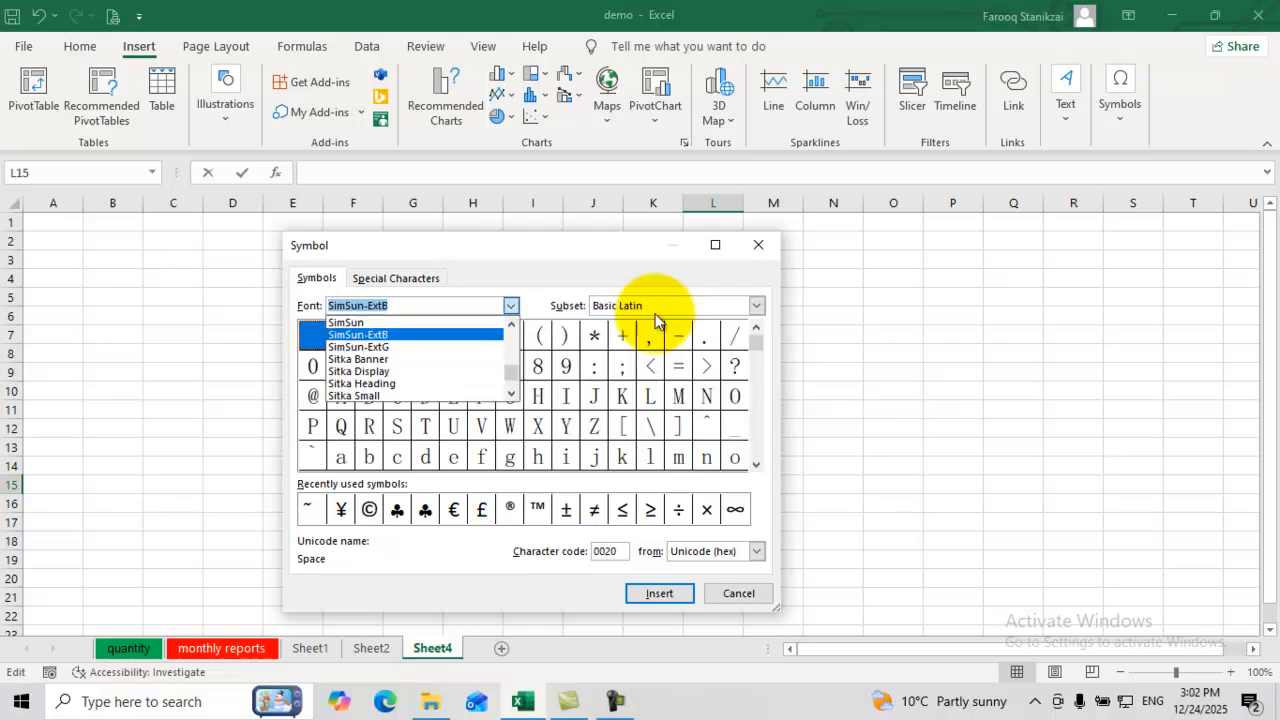
{"action": "key", "text": "Return"}
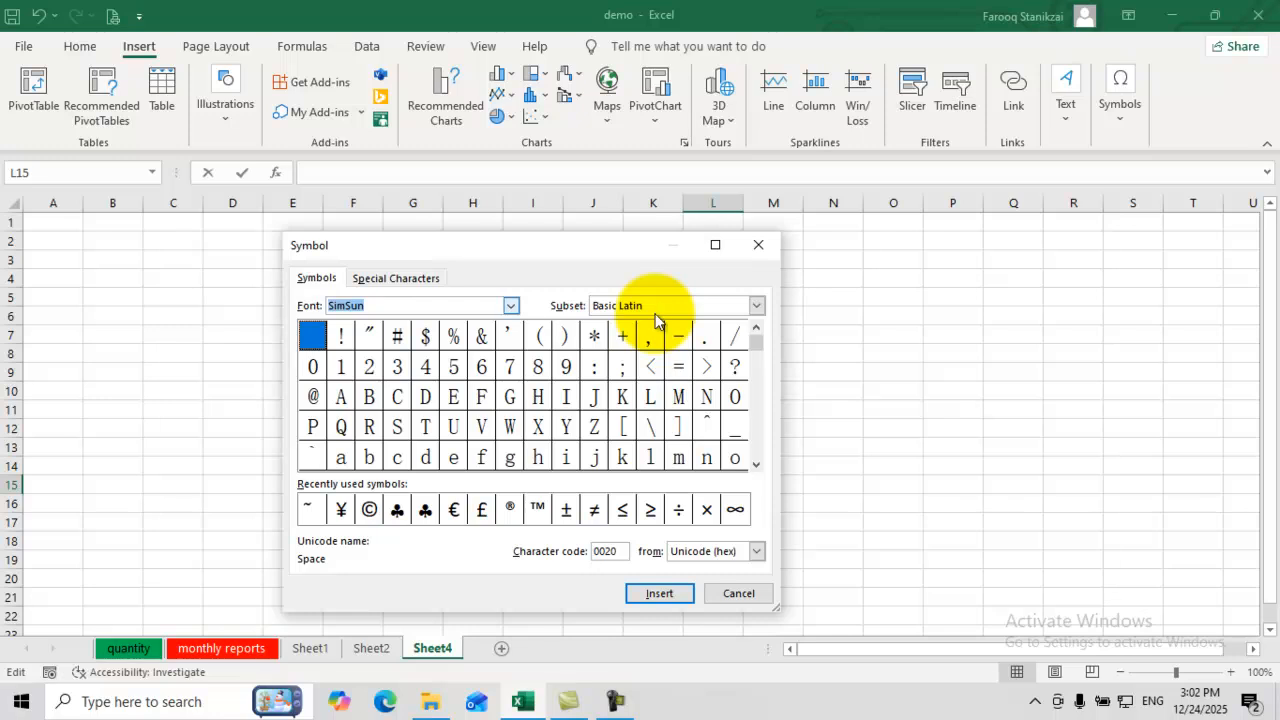
{"action": "key", "text": "alt+Down"}
{"action": "key", "text": "Down"}
{"action": "key", "text": "Down"}
{"action": "key", "text": "Down"}
{"action": "key", "text": "Up"}
{"action": "key", "text": "Return"}
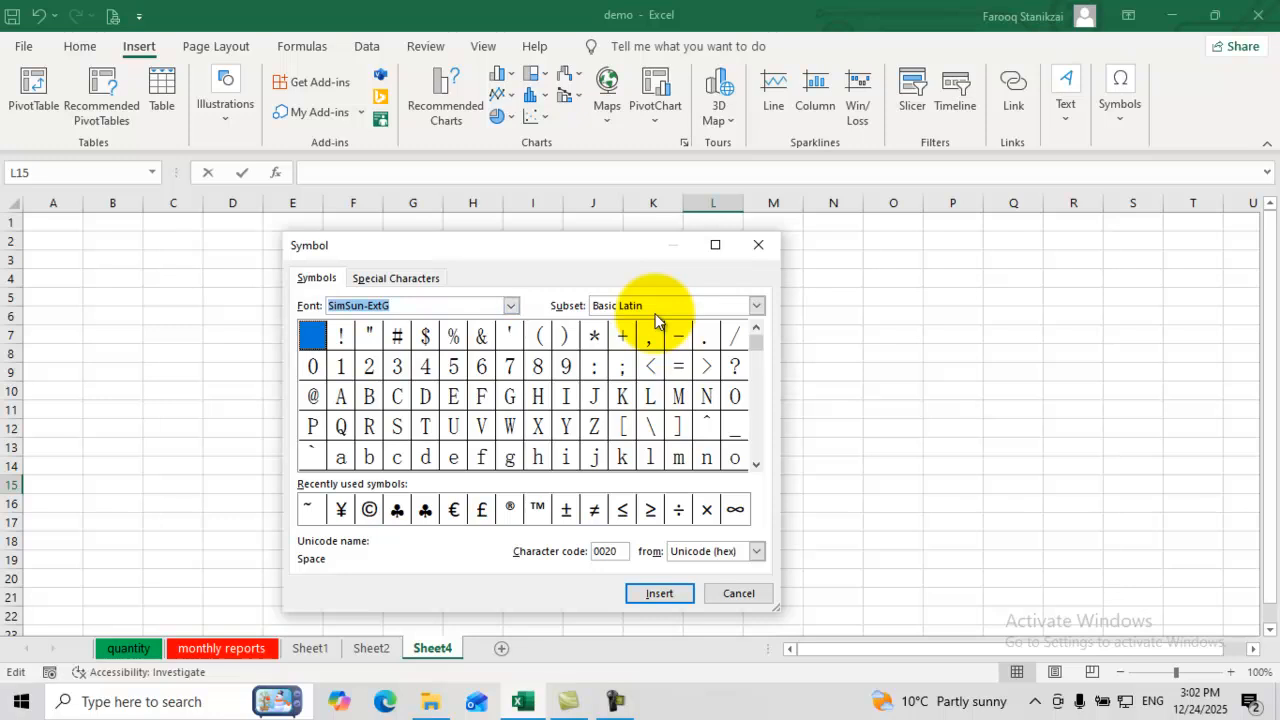
Step: Insert the © copyright sign from Recently used symbols into cell L15
{"action": "key", "text": "alt+r"}
{"action": "key", "text": "Return"}
{"action": "left_click_drag", "start_coordinate": [850, 275], "coordinate": [1023, 305]}
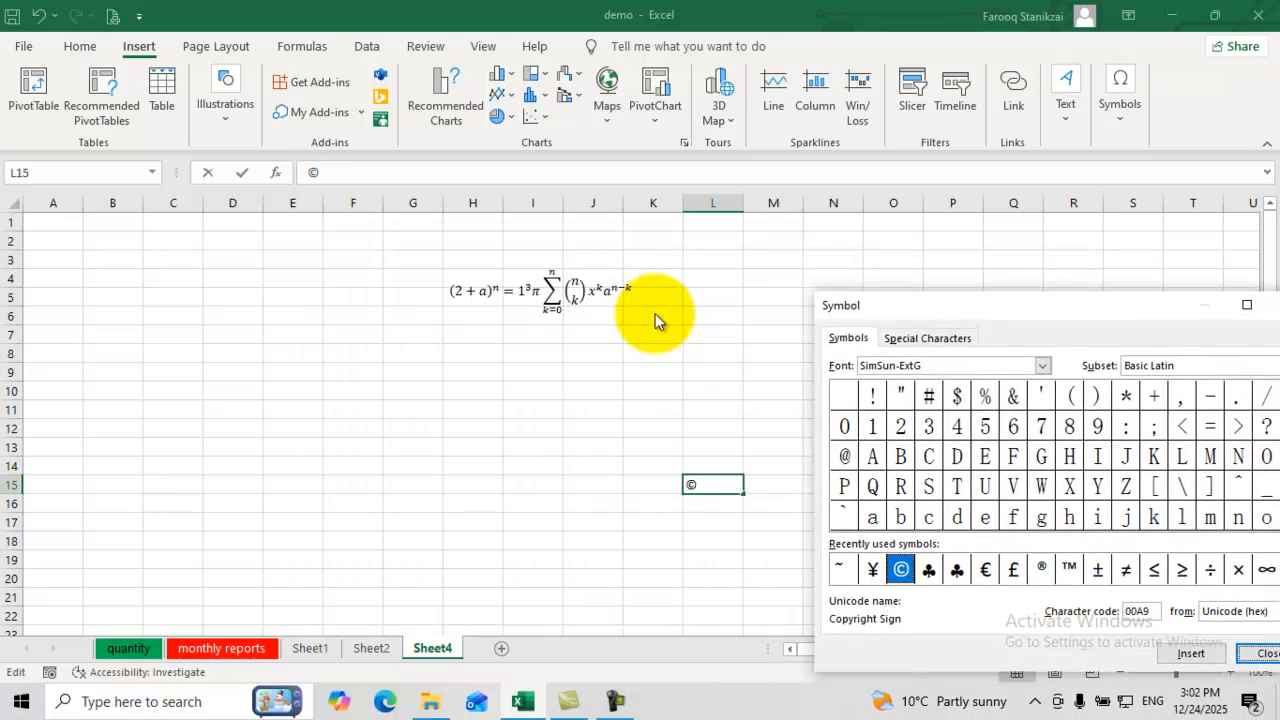
{"action": "left_click_drag", "start_coordinate": [1023, 305], "coordinate": [598, 297]}
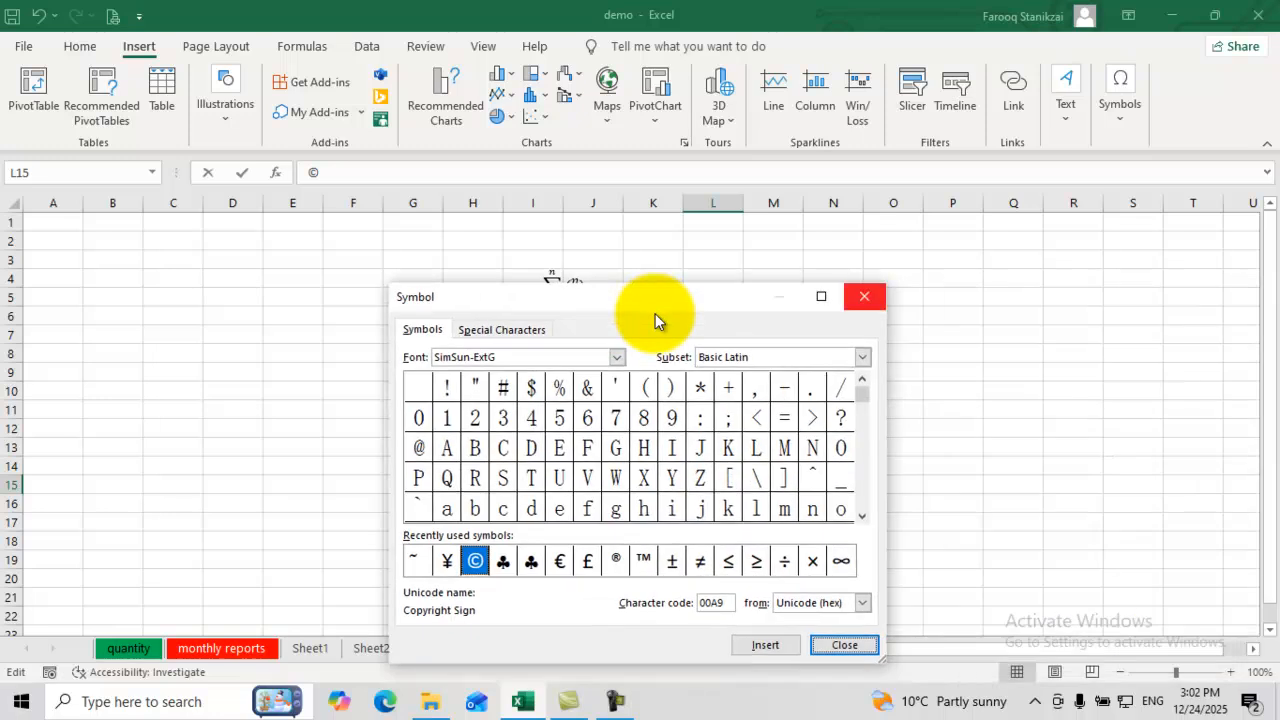
{"action": "left_click", "coordinate": [864, 297]}
Step: Select the © character and set its font size to 16 pt
{"action": "key", "text": "shift+Left"}
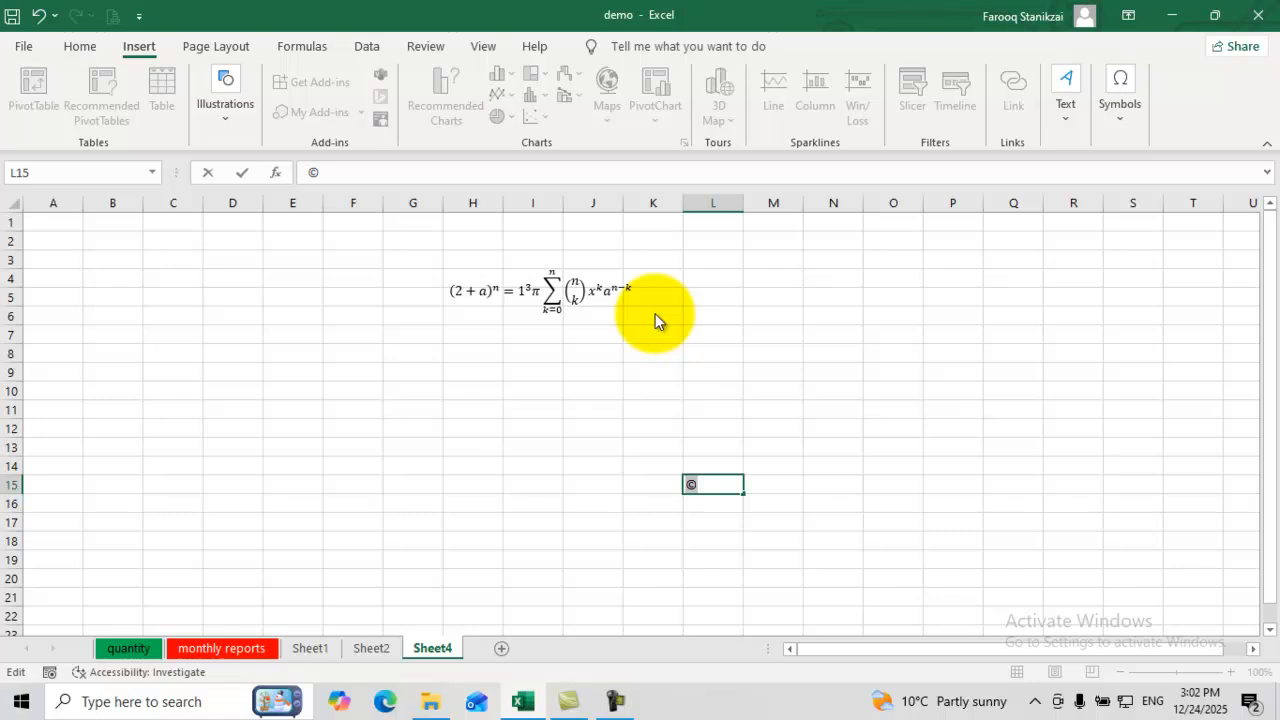
{"action": "left_click", "coordinate": [80, 46]}
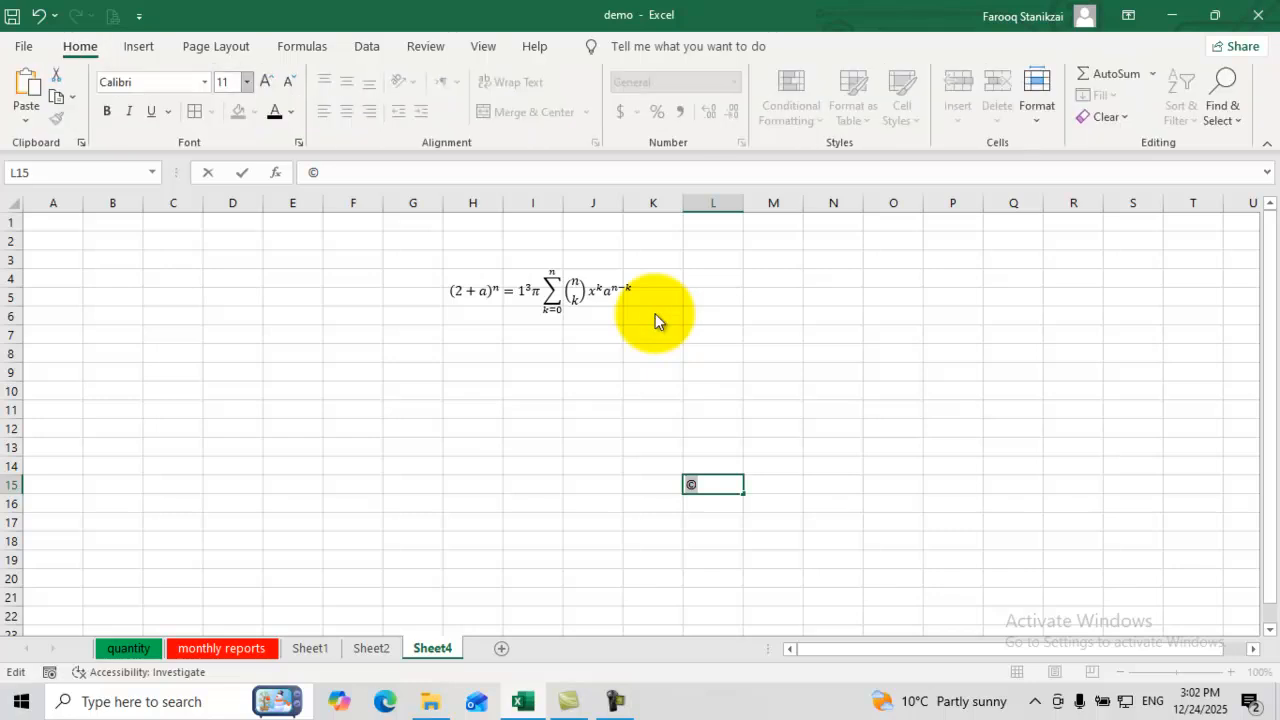
{"action": "left_click", "coordinate": [246, 82]}
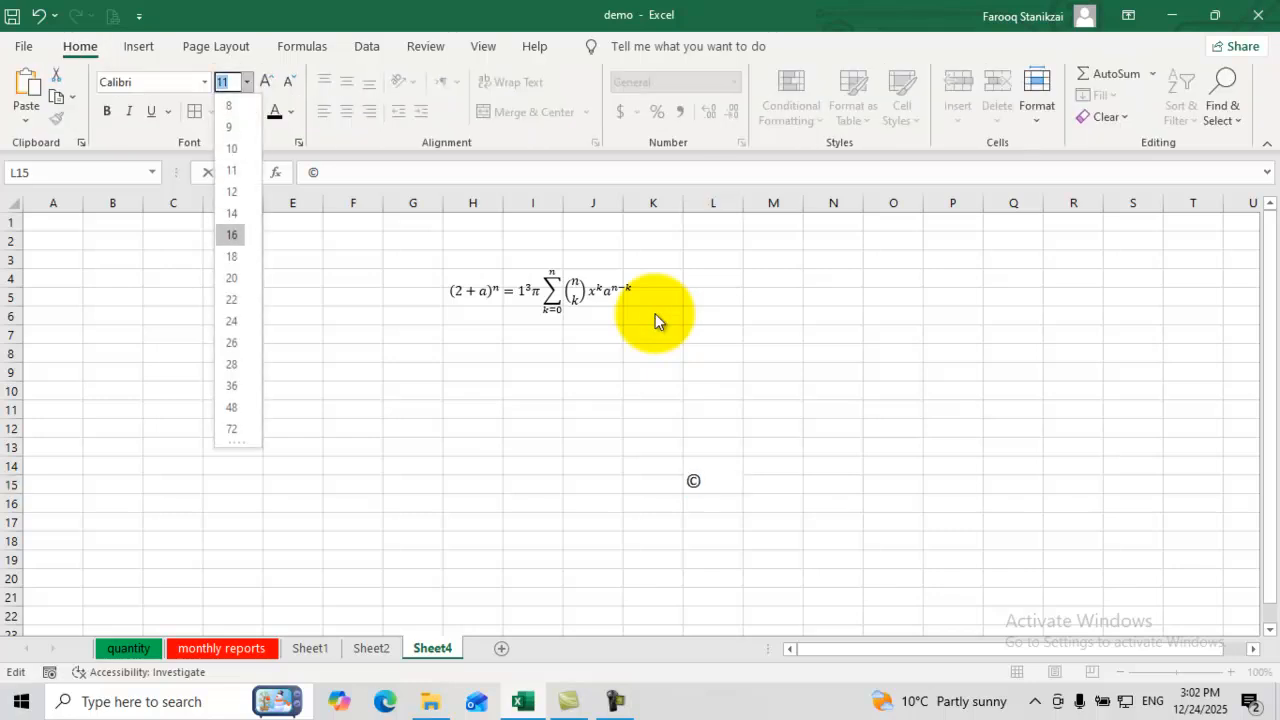
{"action": "left_click", "coordinate": [232, 235]}
{"action": "left_click", "coordinate": [593, 447]}
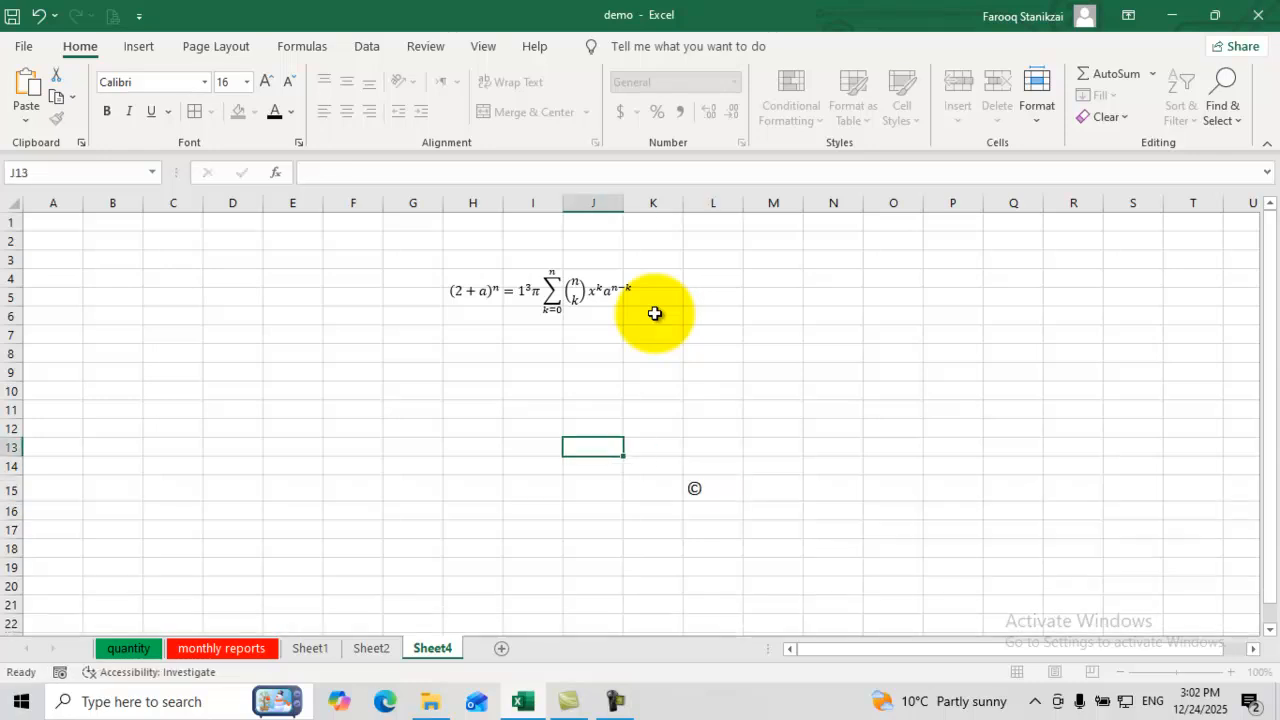